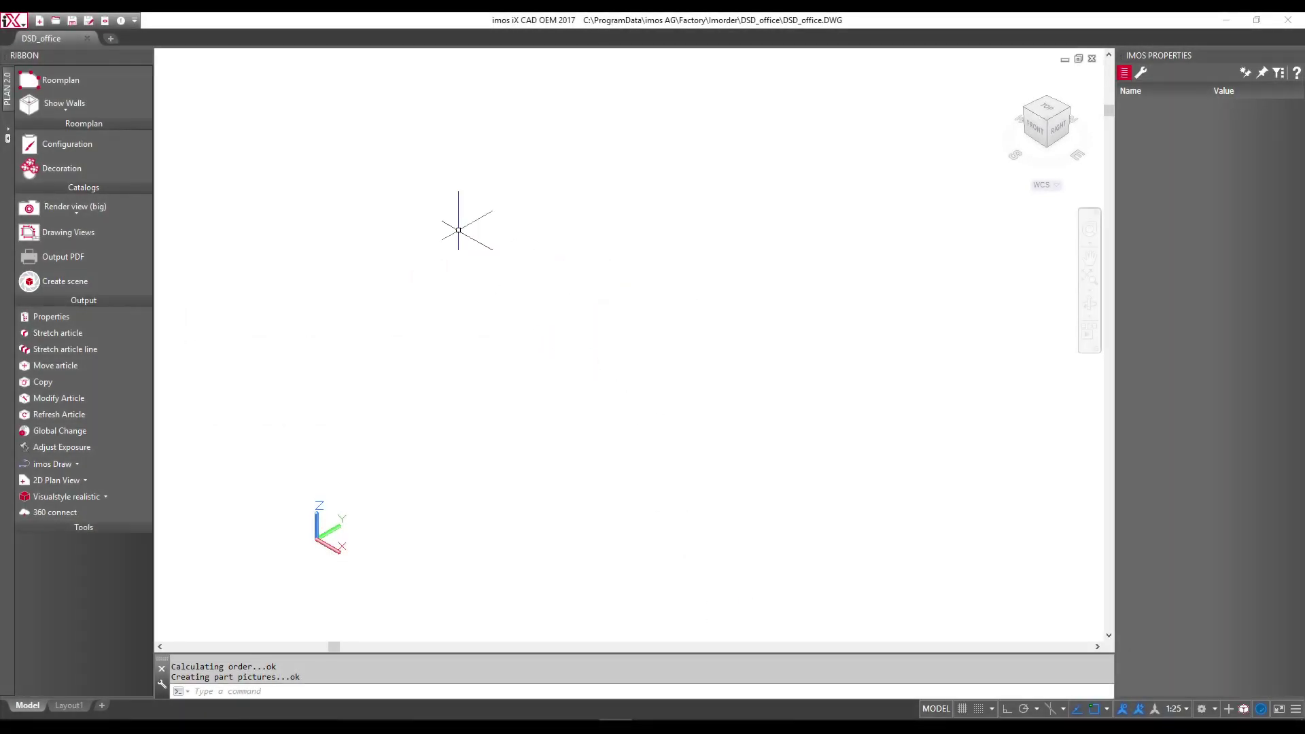
Create the Roomplan room, give its left wall iX_UNI_White_M material, and switch to top view.
left_click(71, 84)
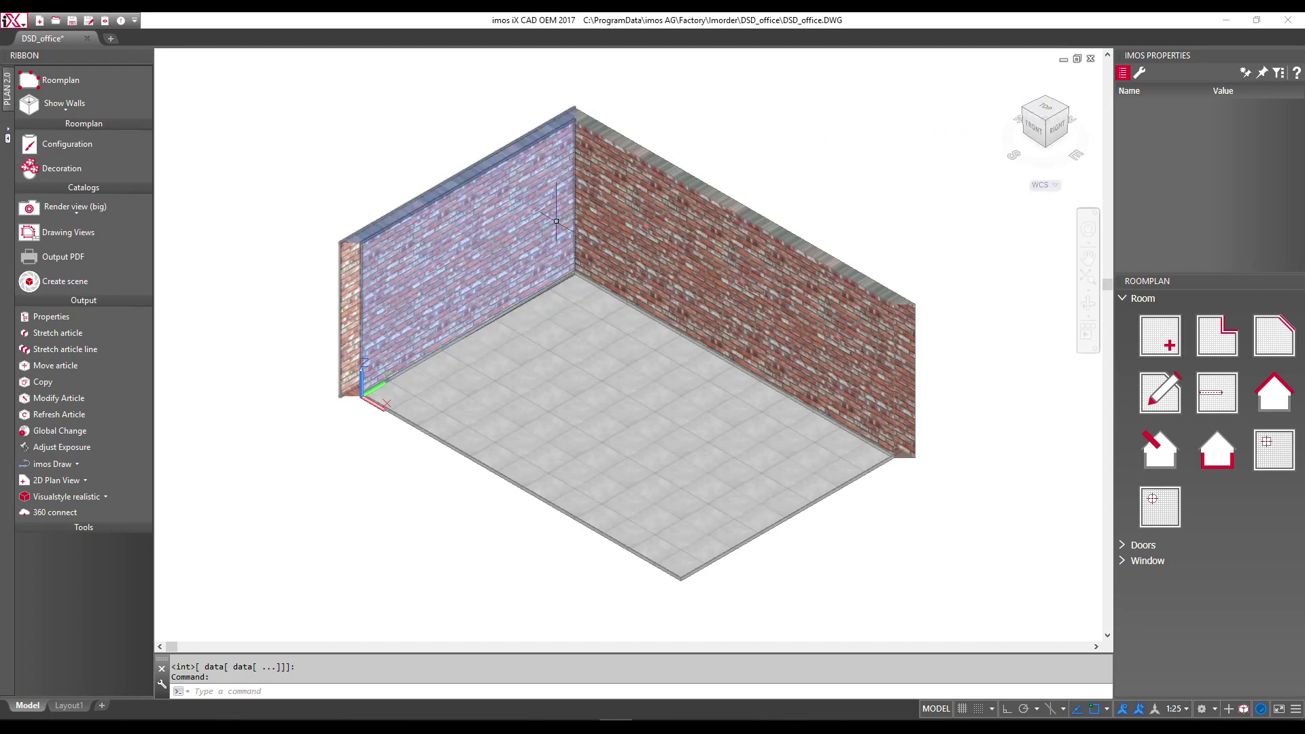
left_click(556, 221)
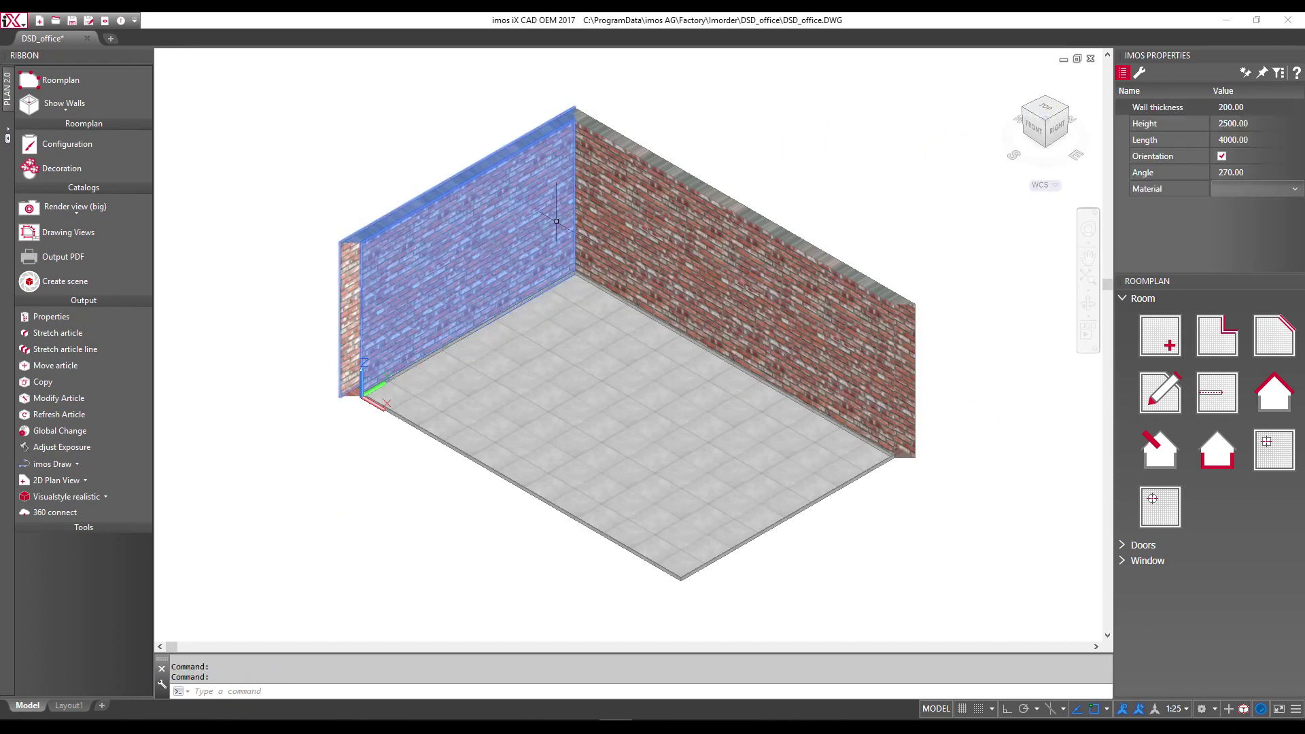
left_click(1258, 190)
scroll(1220, 259, "down", 3)
scroll(1217, 254, "down", 2)
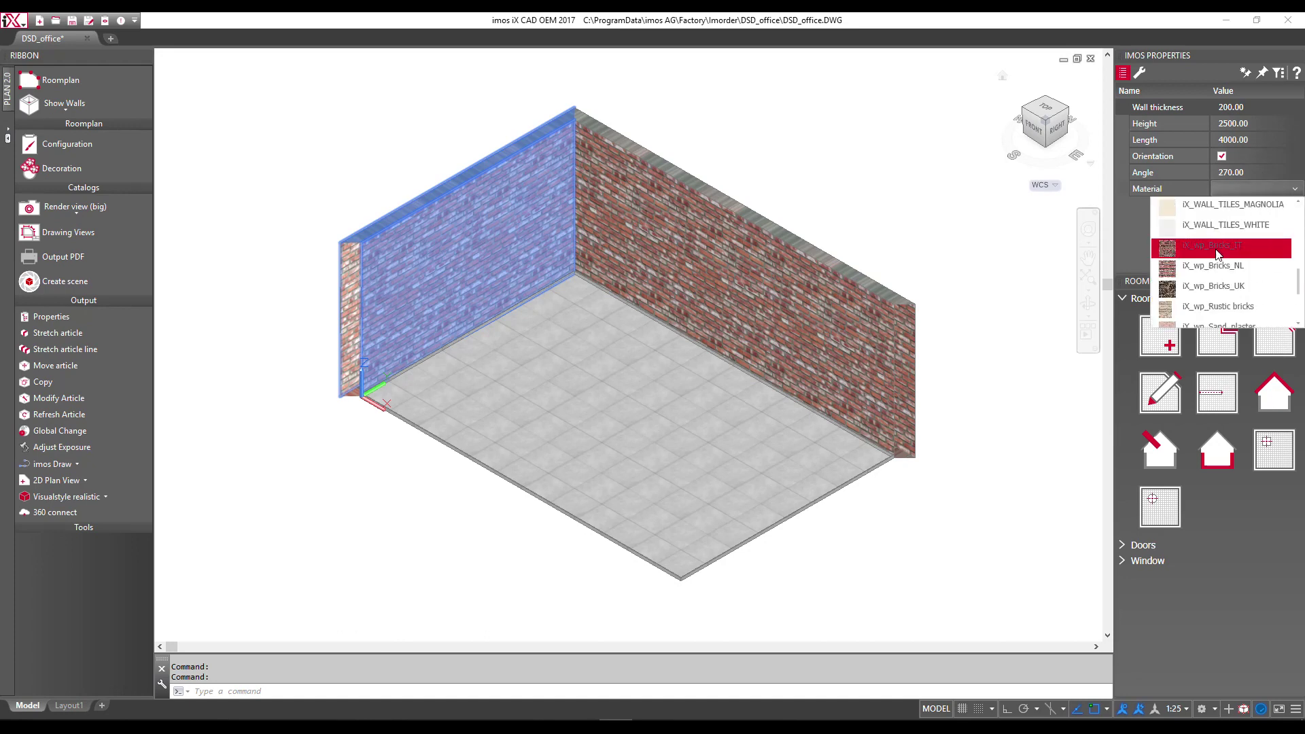
scroll(1217, 253, "up", 3)
scroll(1220, 237, "up", 3)
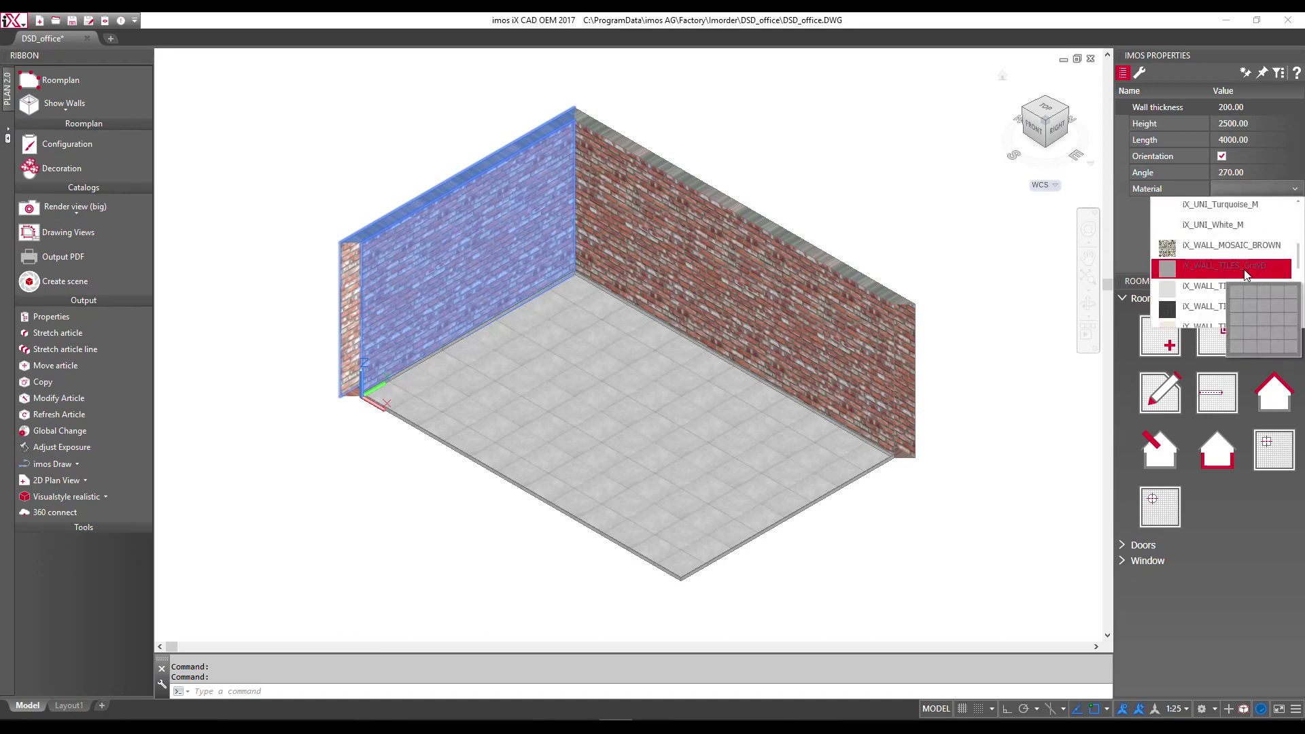
left_click(1219, 227)
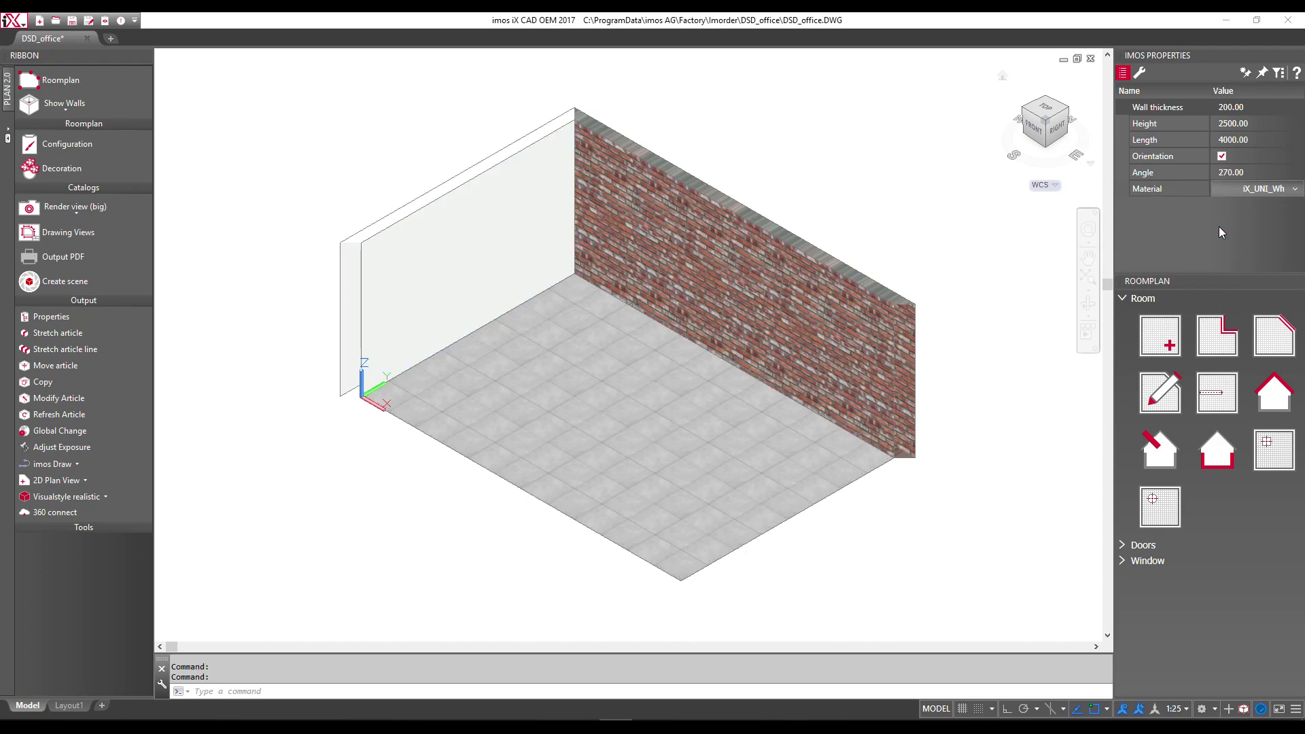
left_click(1047, 109)
left_click(642, 195)
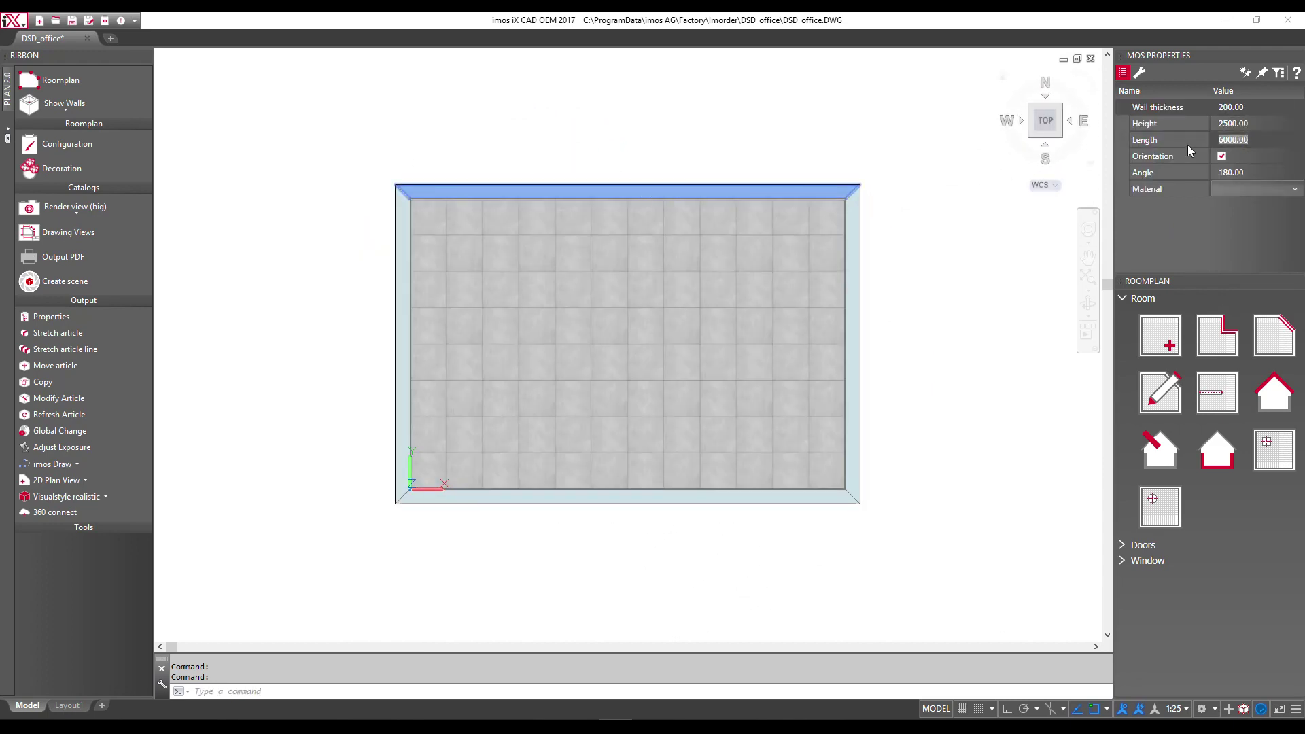
Set the top wall length to 10000 and the left wall length to 6000.
type("1000")
type("0")
key("Return")
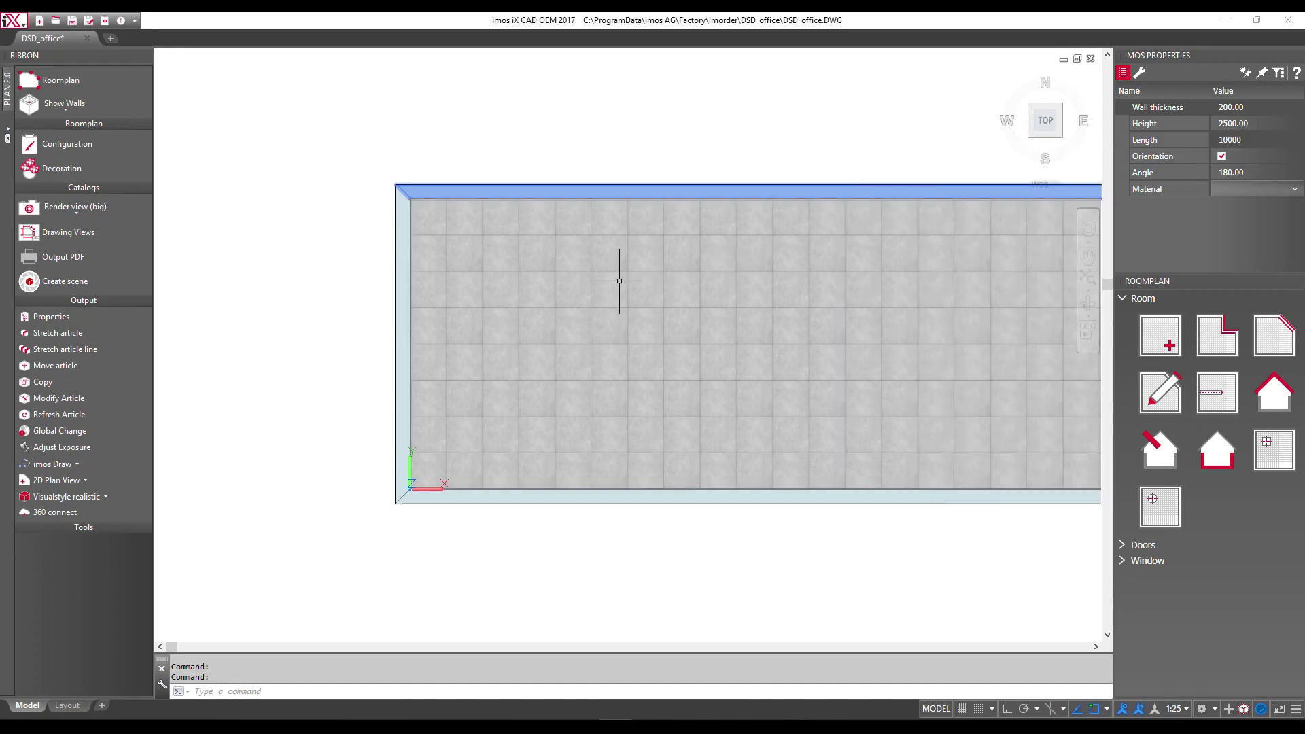
key("Escape")
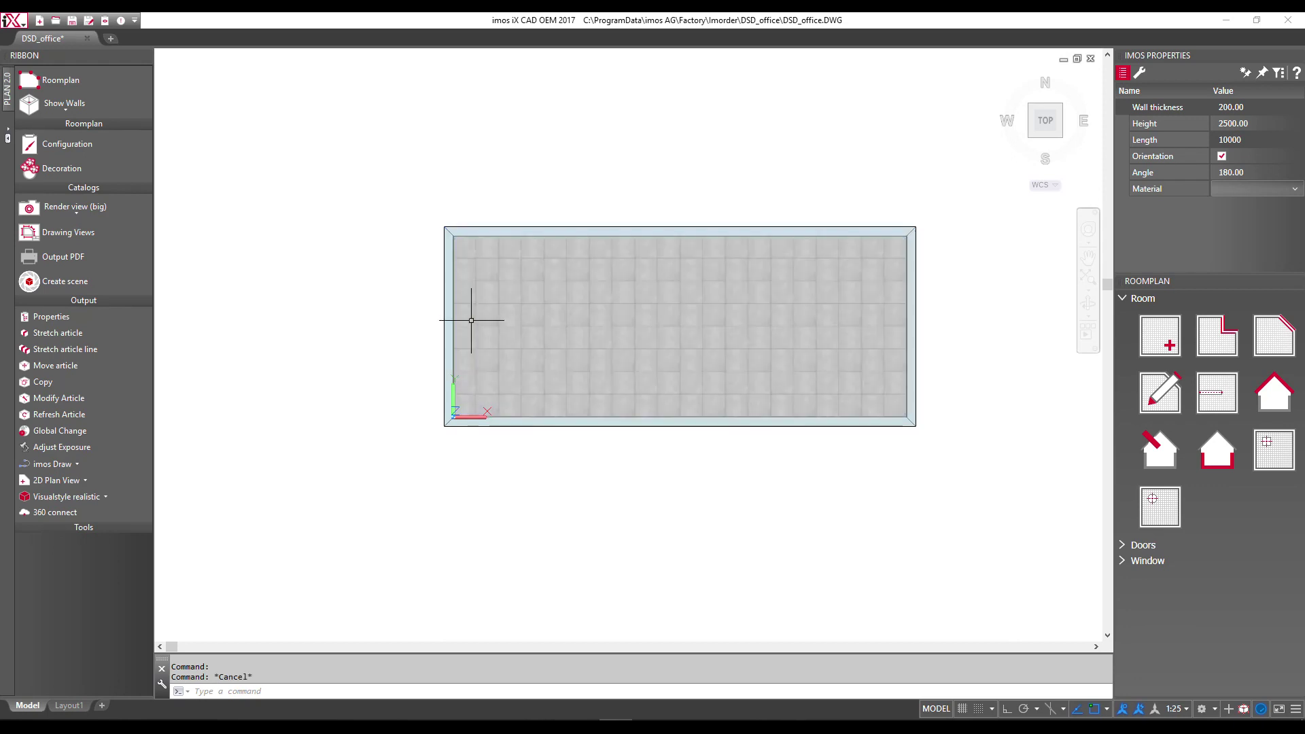
left_click(445, 306)
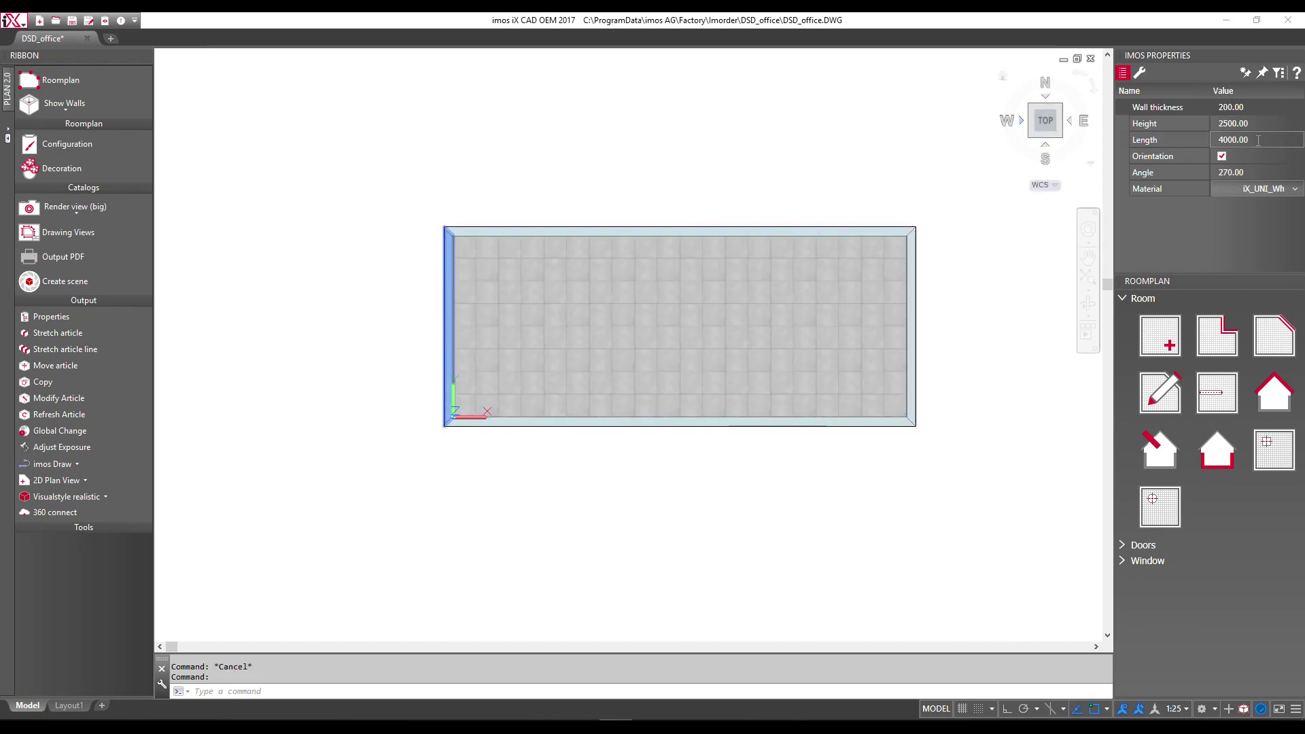
type("6000")
key("Return")
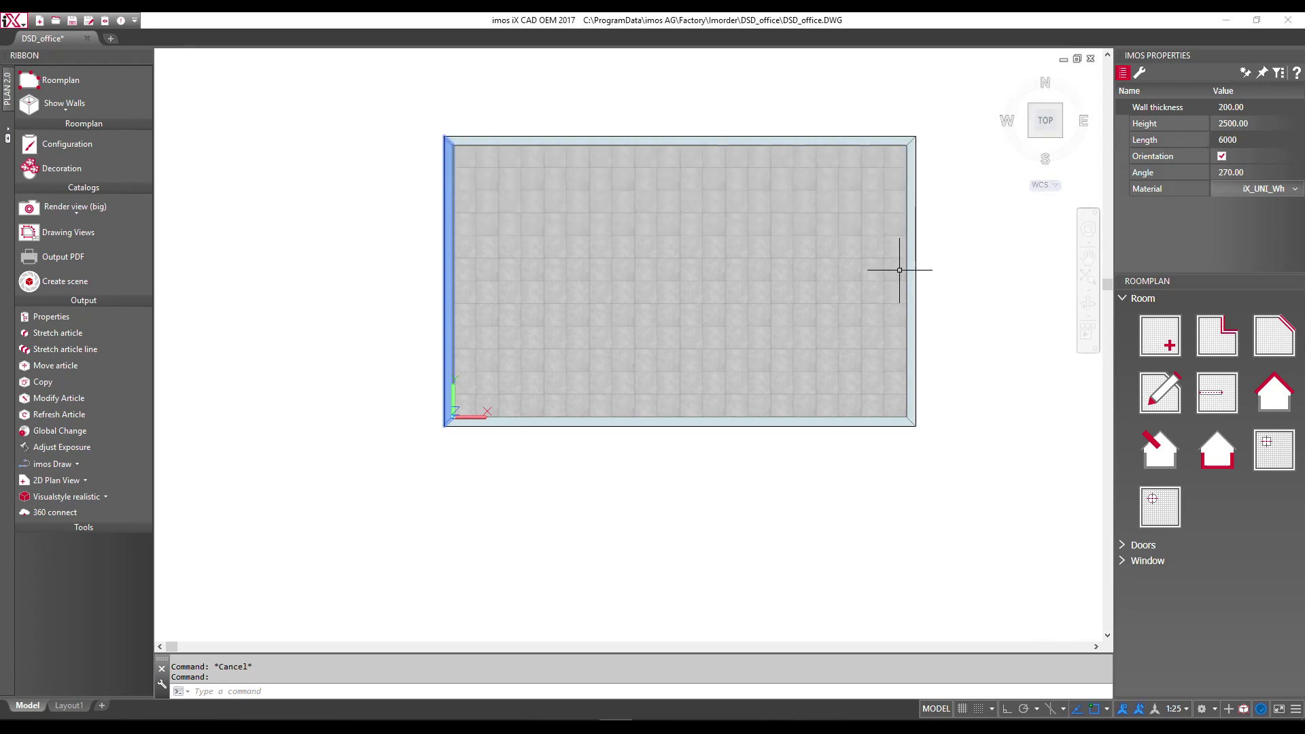
Give the right and bottom walls the white wall material.
left_click(915, 295)
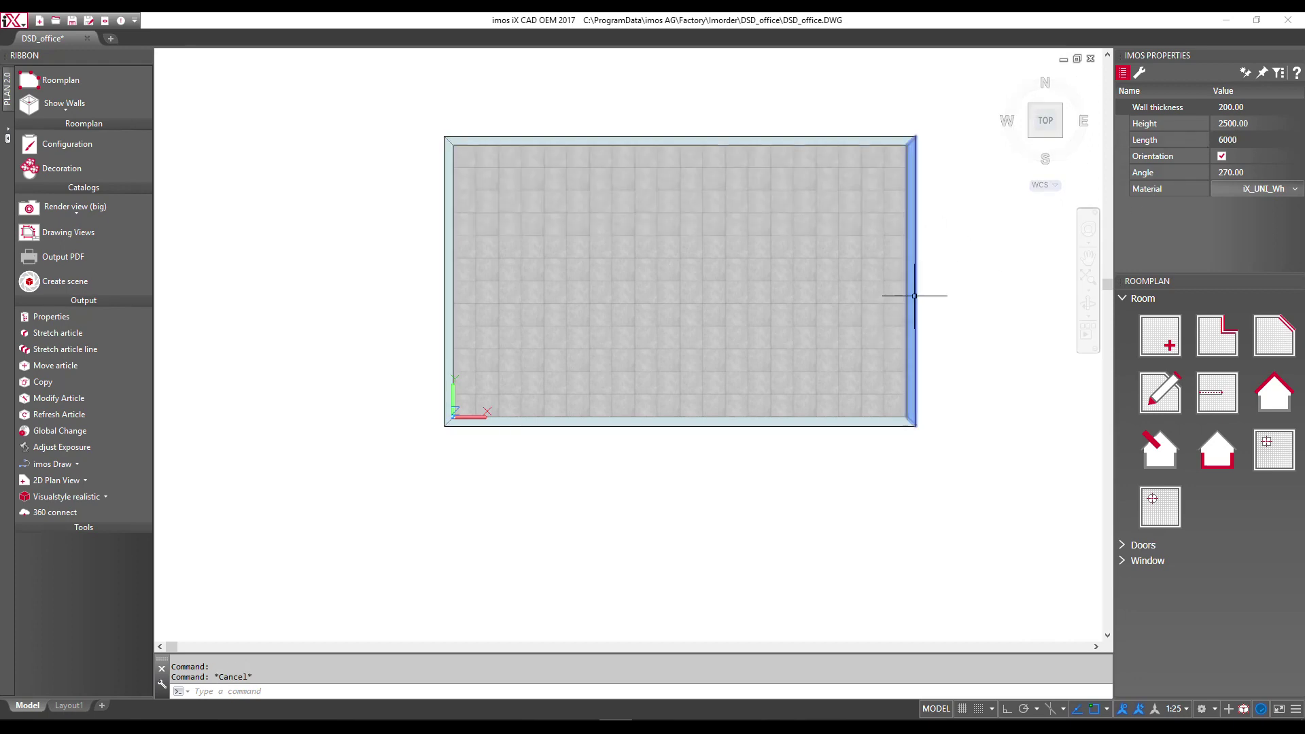
left_click(863, 425)
left_click(1225, 182)
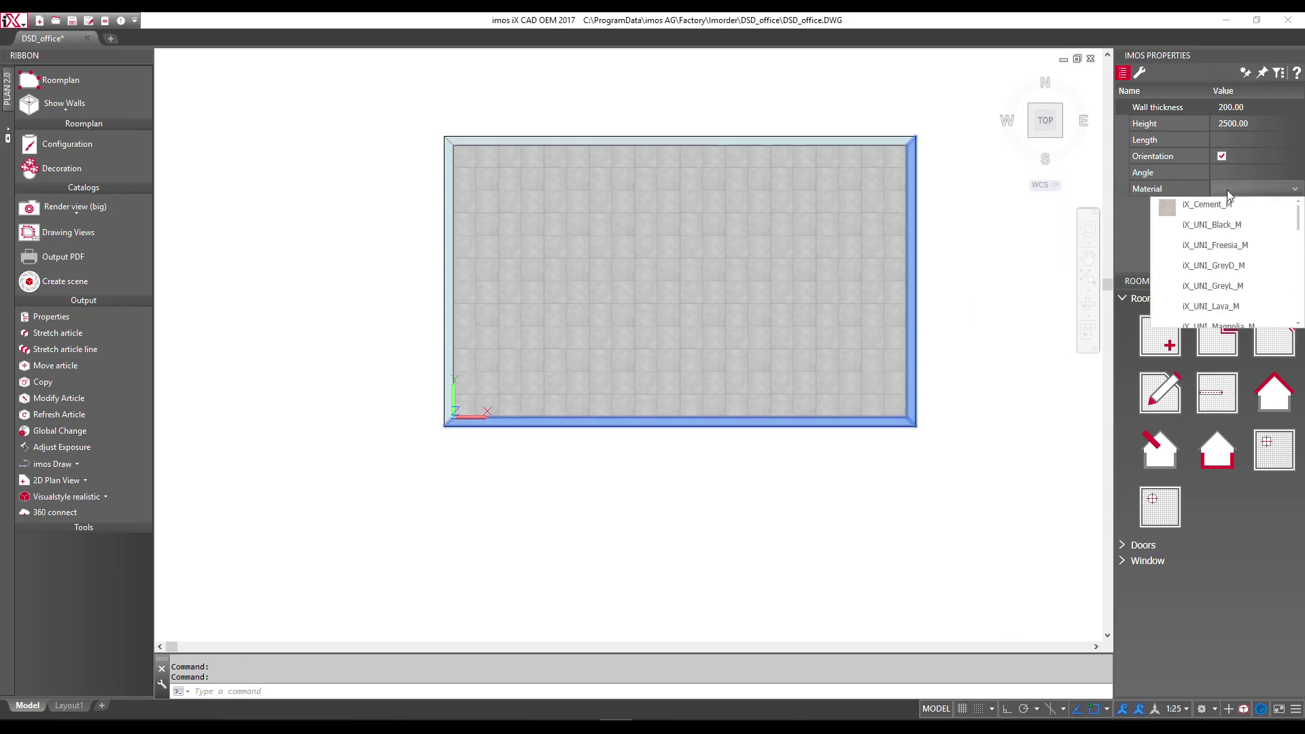
scroll(1230, 243, "down", 5)
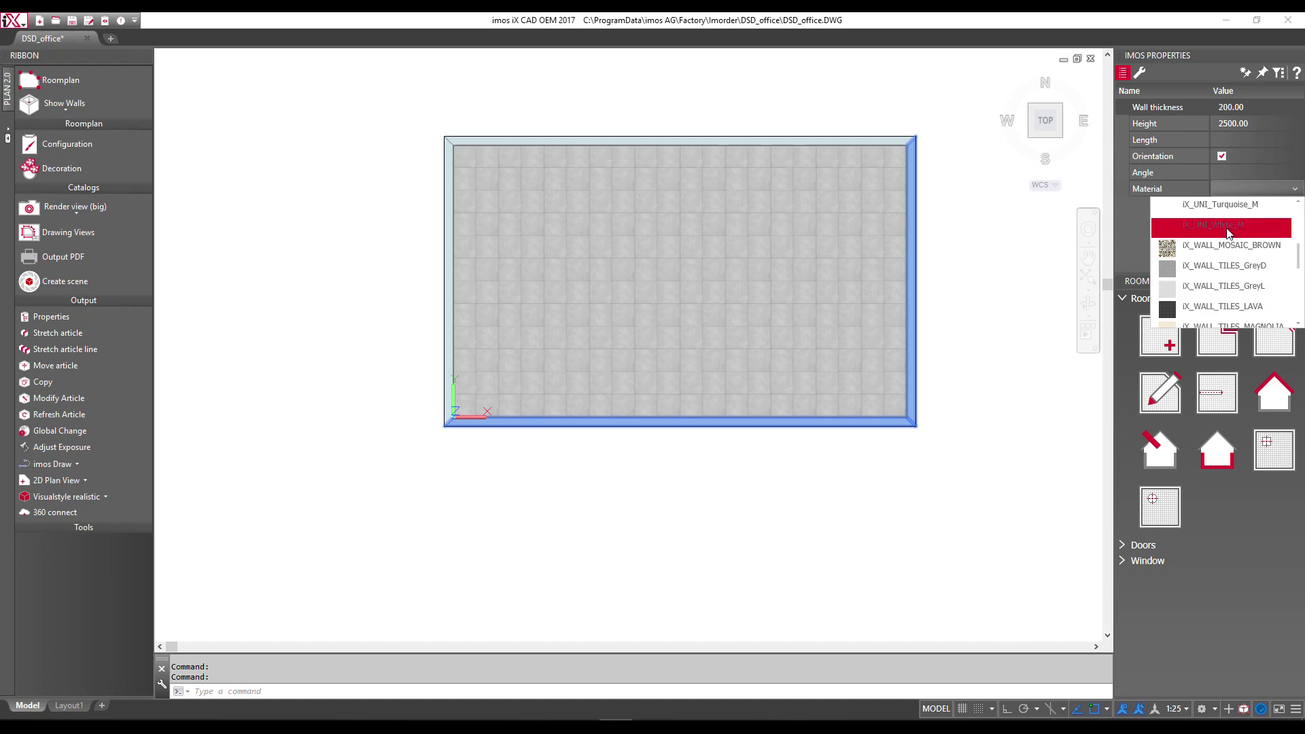
left_click(1227, 230)
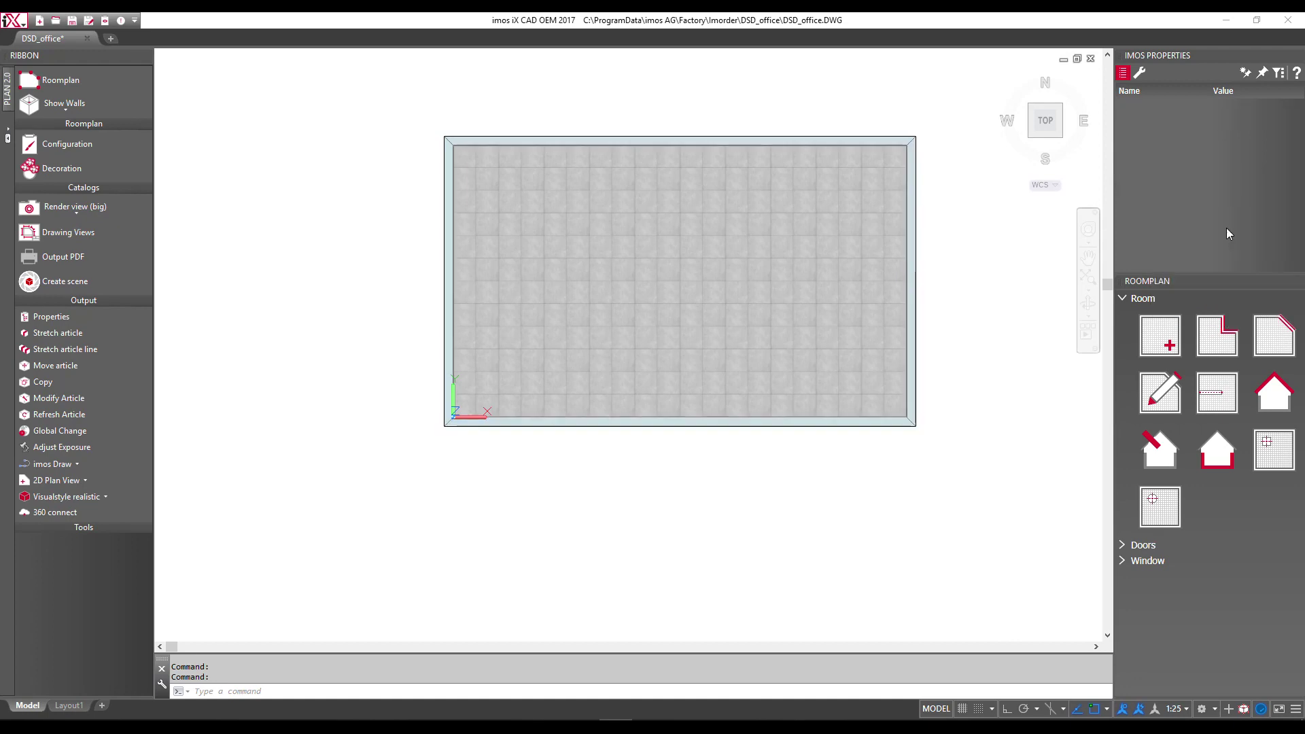
Insert a plain window into the bottom wall and select it.
left_click(1147, 561)
scroll(1186, 547, "down", 2)
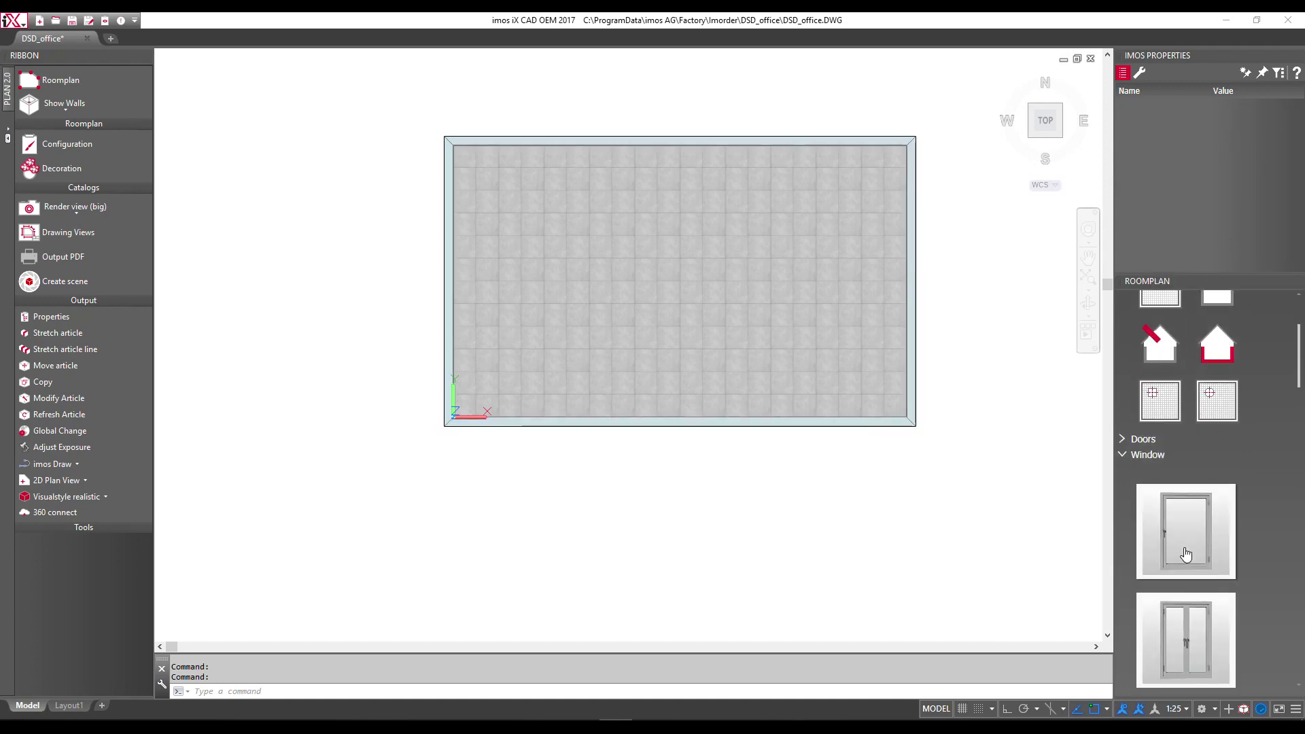
scroll(1123, 481, "down", 3)
scroll(1122, 481, "down", 3)
scroll(1123, 482, "down", 2)
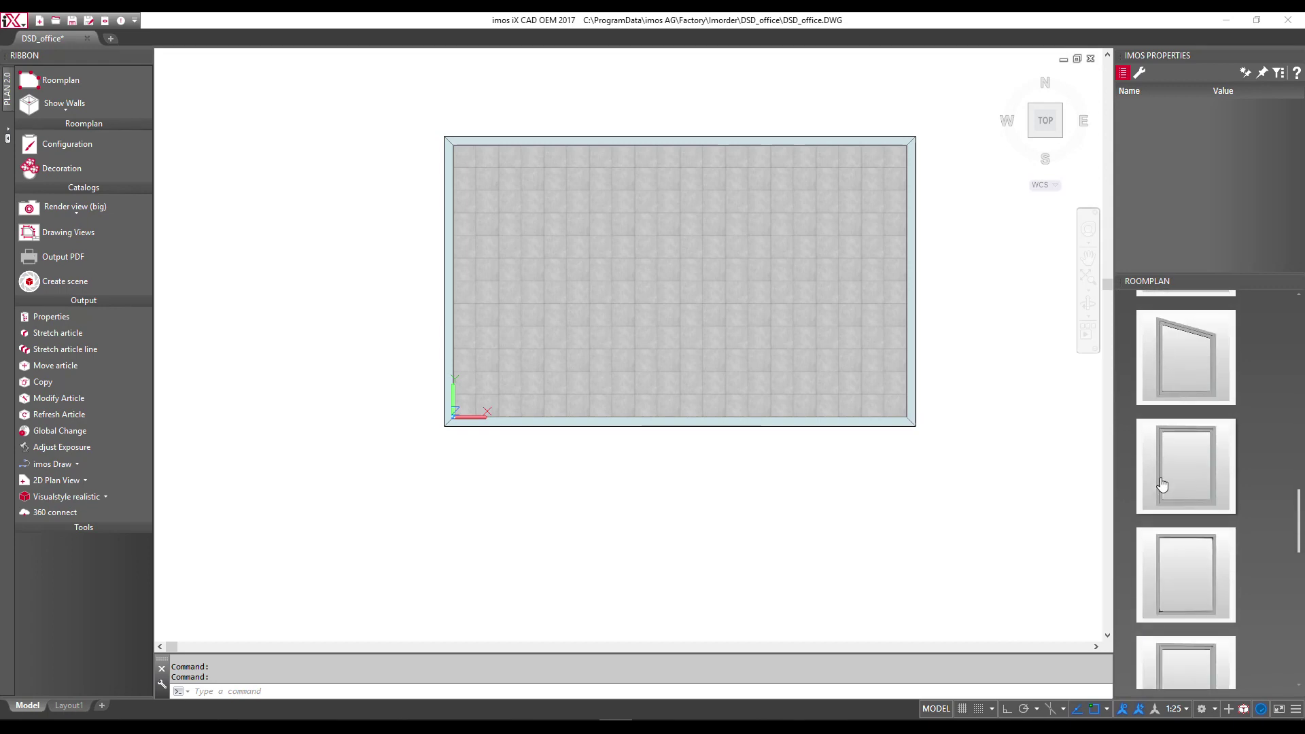
left_click(1176, 568)
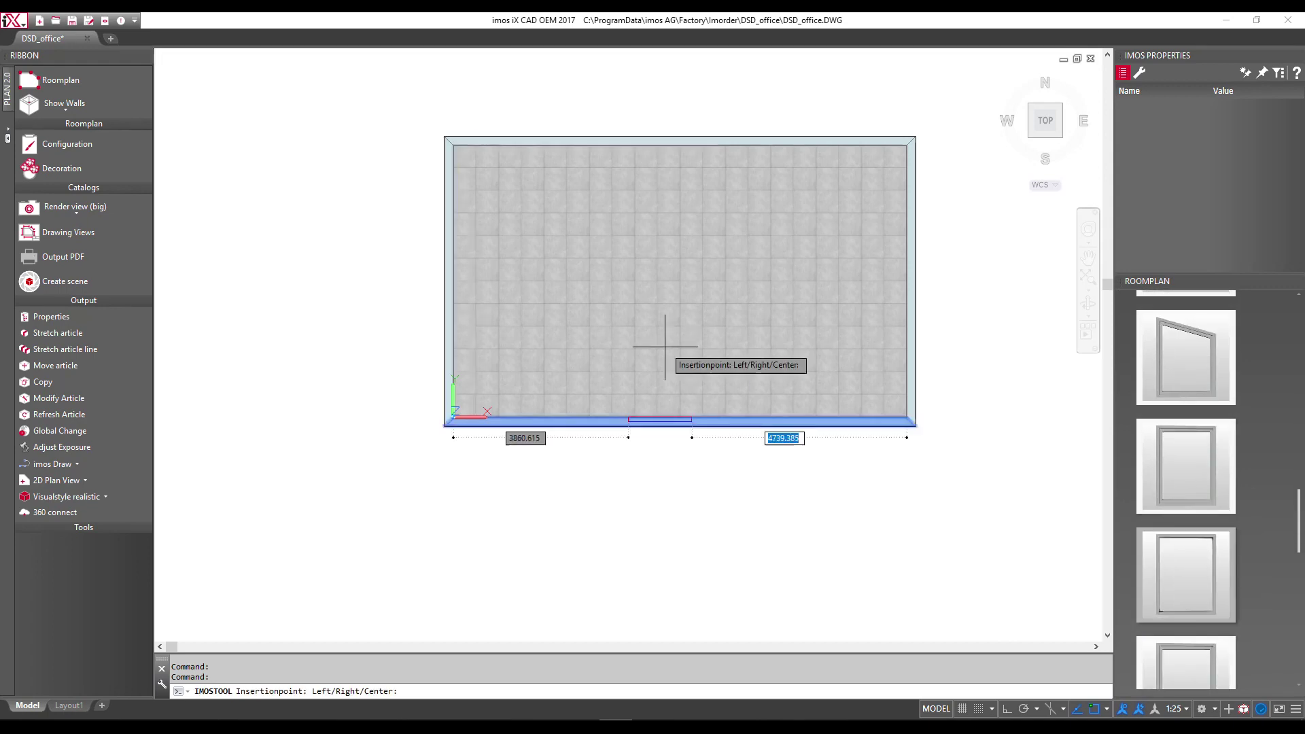
left_click(539, 365)
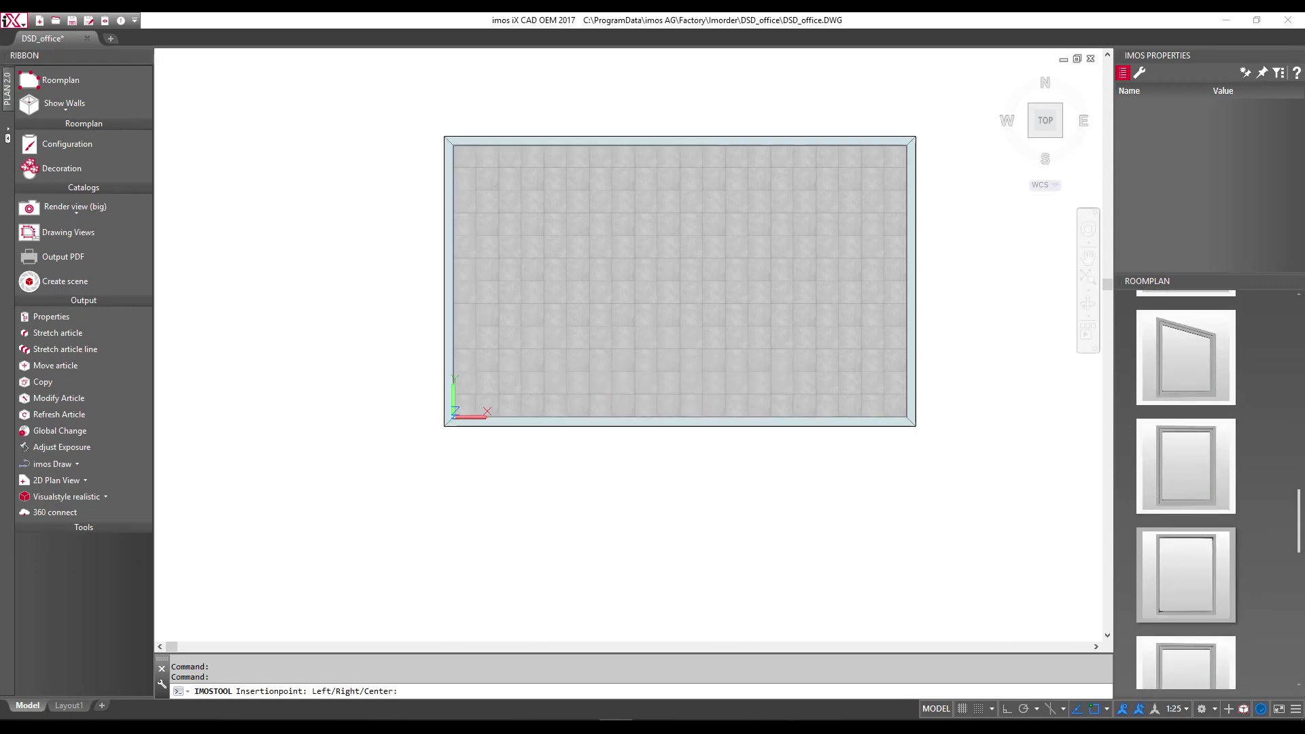
key("Escape")
scroll(502, 433, "up", 5)
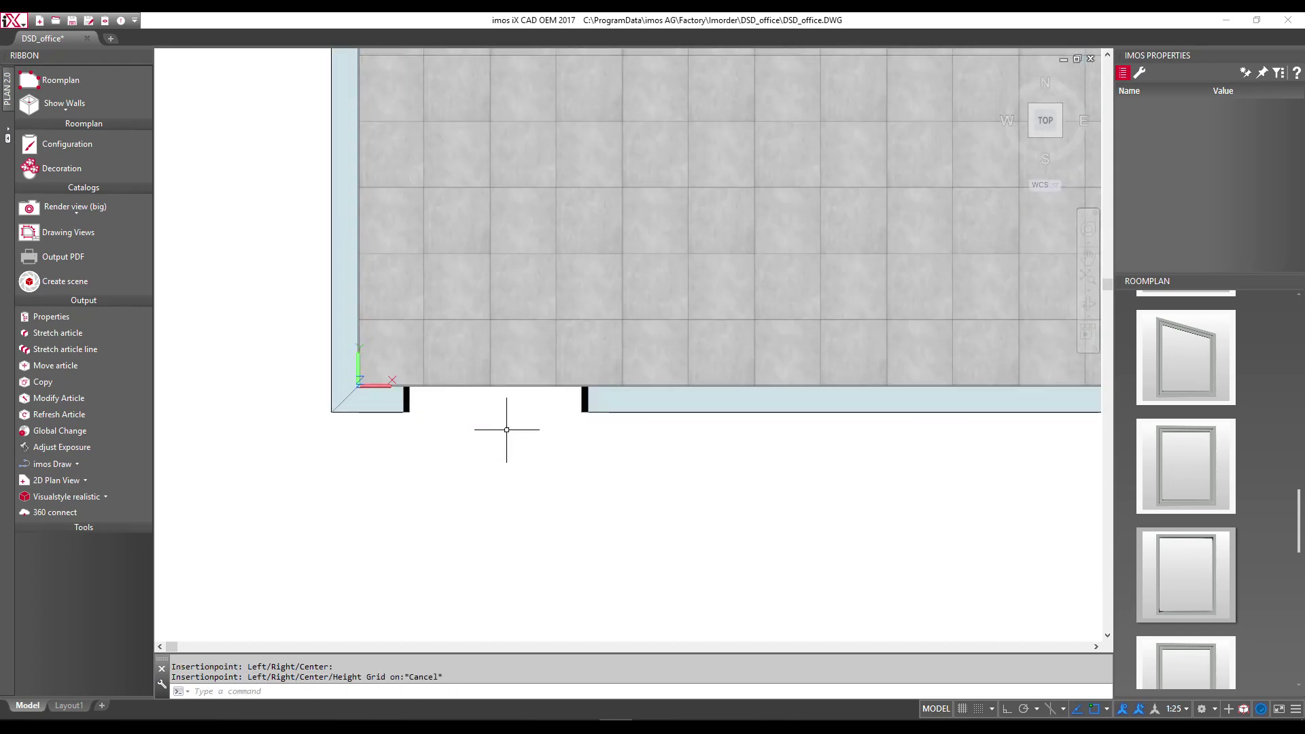
left_click(582, 397)
Set the opening's balustrade height to 60, distance to 300 and height to 2400.
left_click(1262, 205)
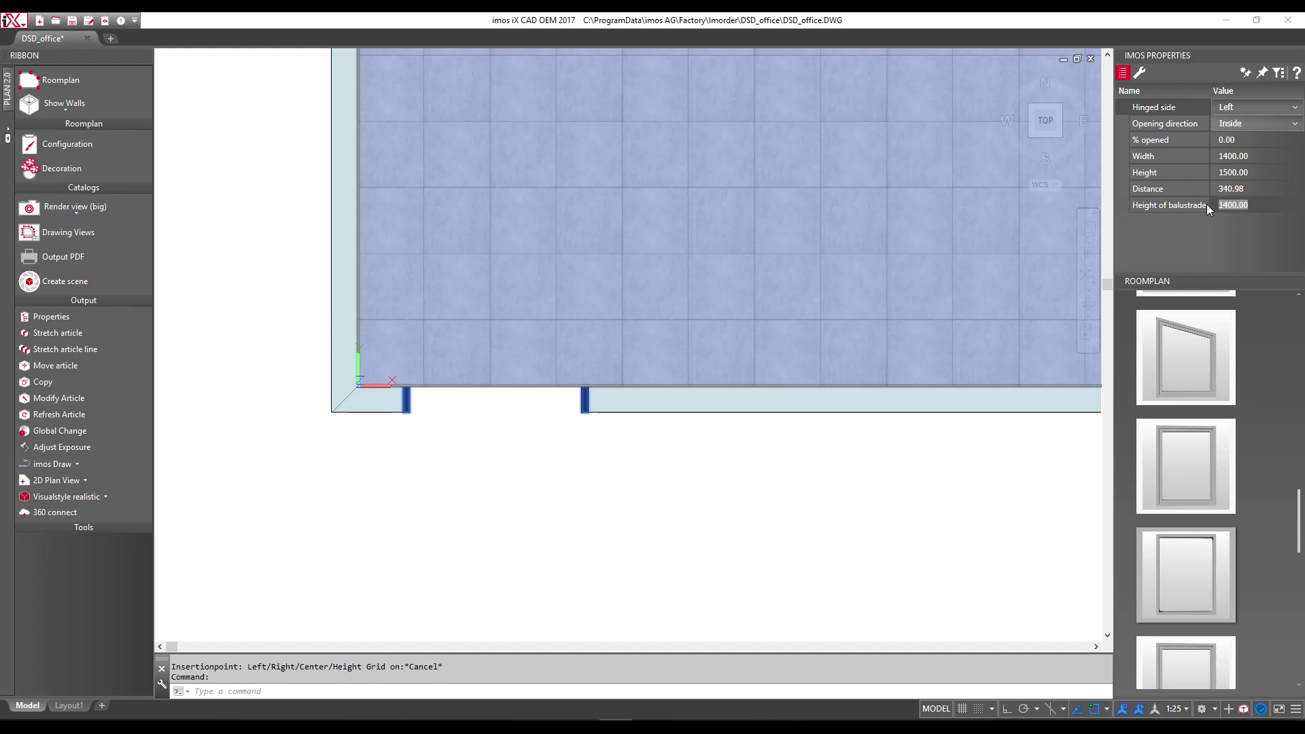
type("0")
left_click(1200, 185)
type("30")
left_click(1208, 172)
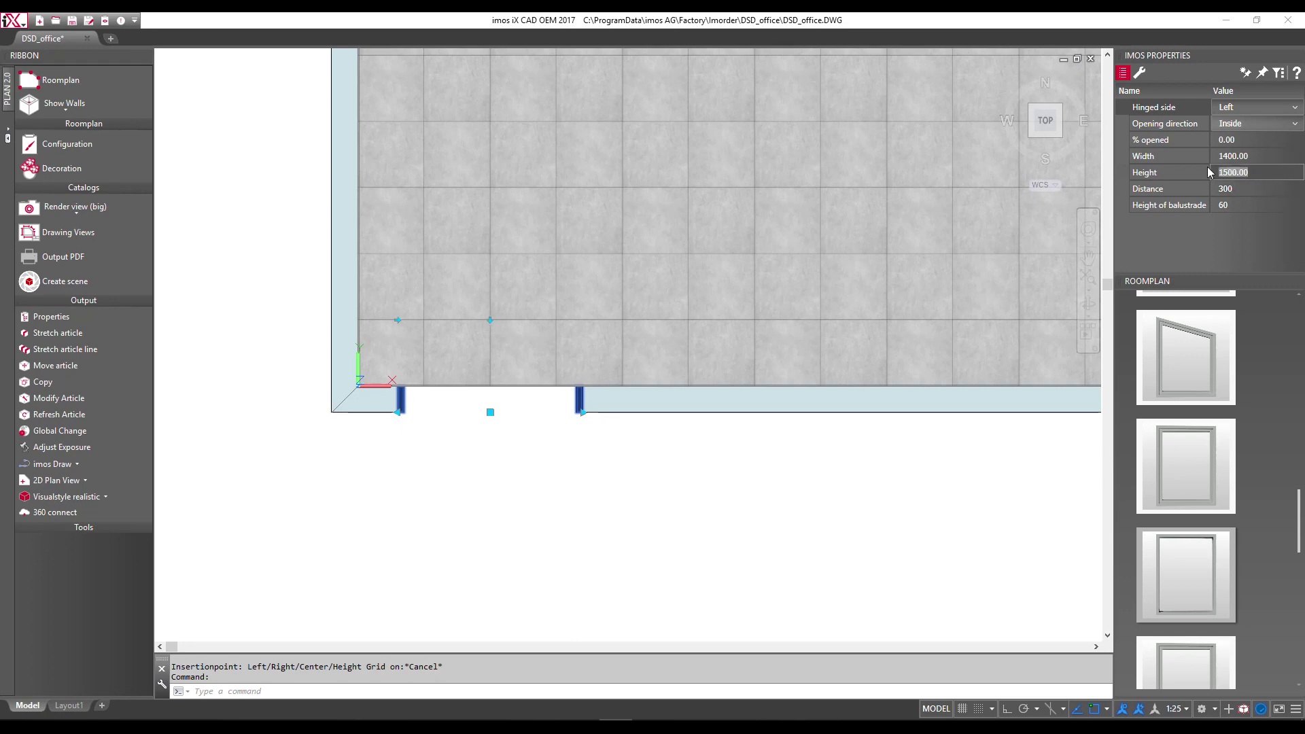
type("2400")
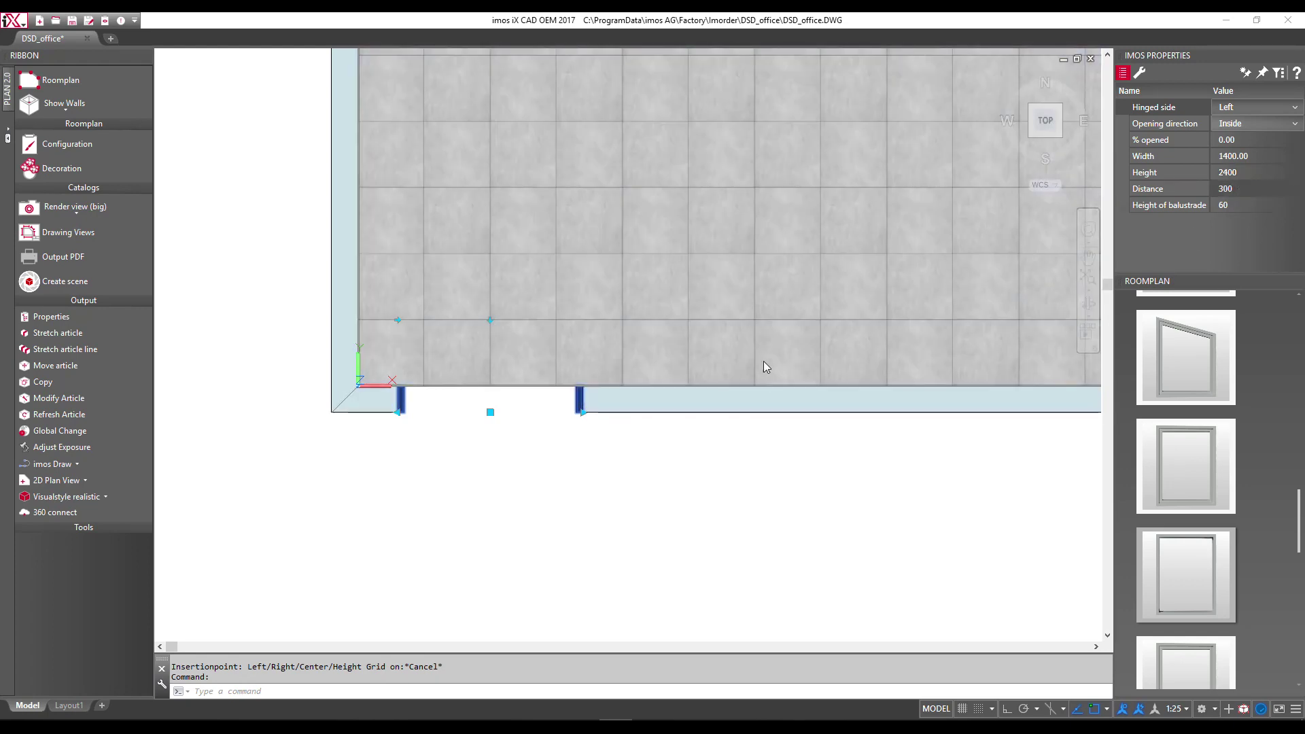
key("Escape")
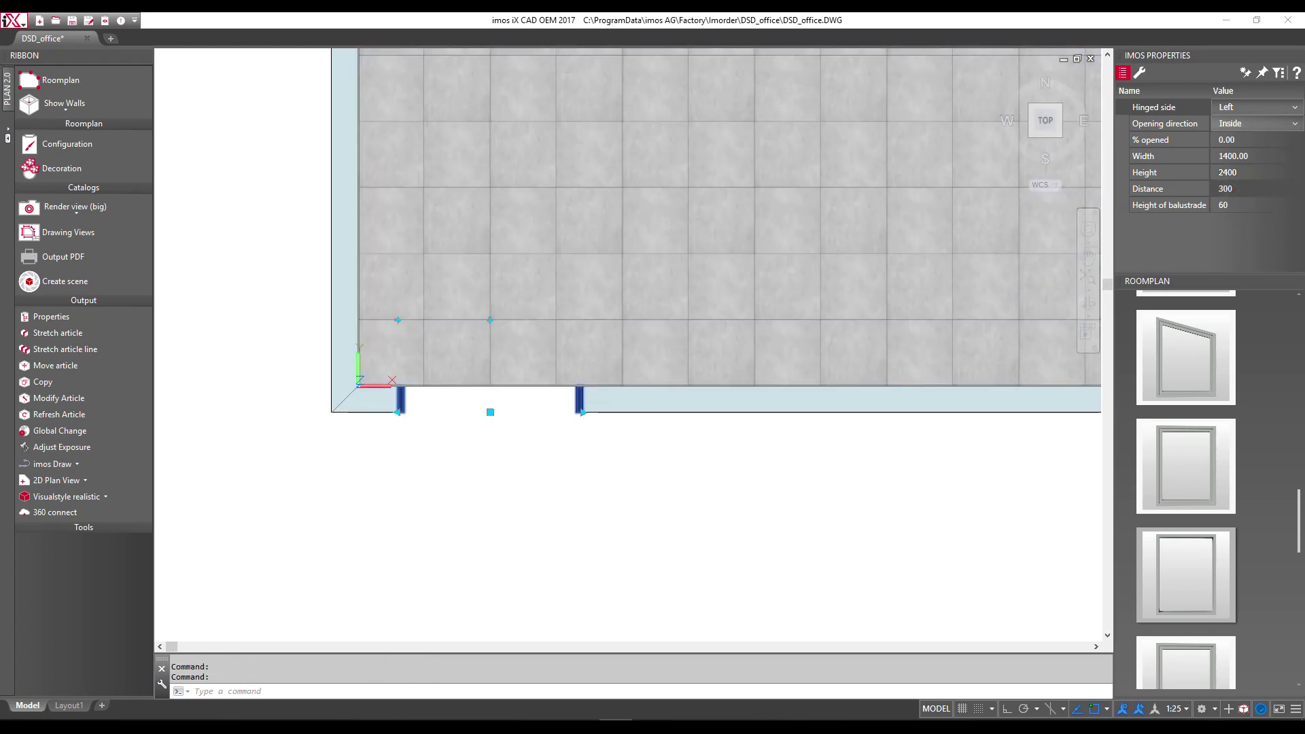
left_click(580, 398)
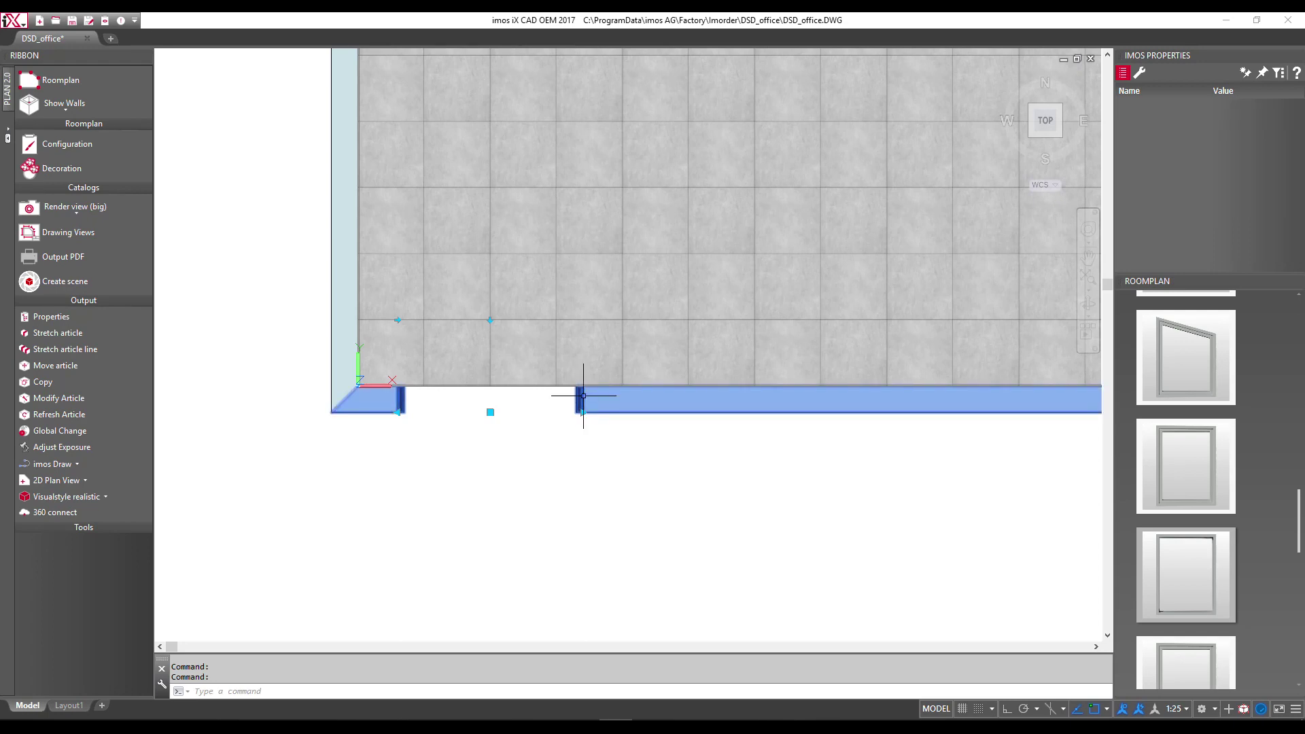
Switch the view to a perspective isometric angle of the room.
scroll(591, 516, "down", 2)
scroll(646, 476, "down", 2)
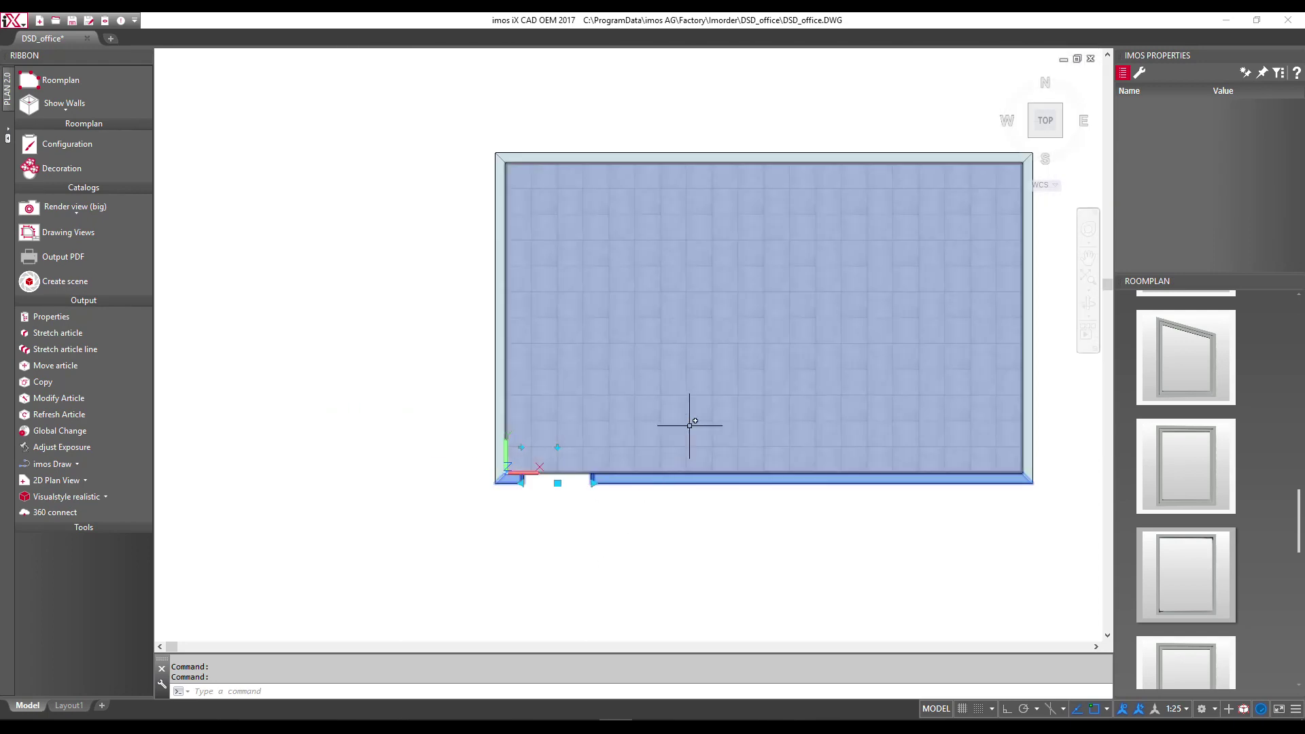
right_click(1058, 135)
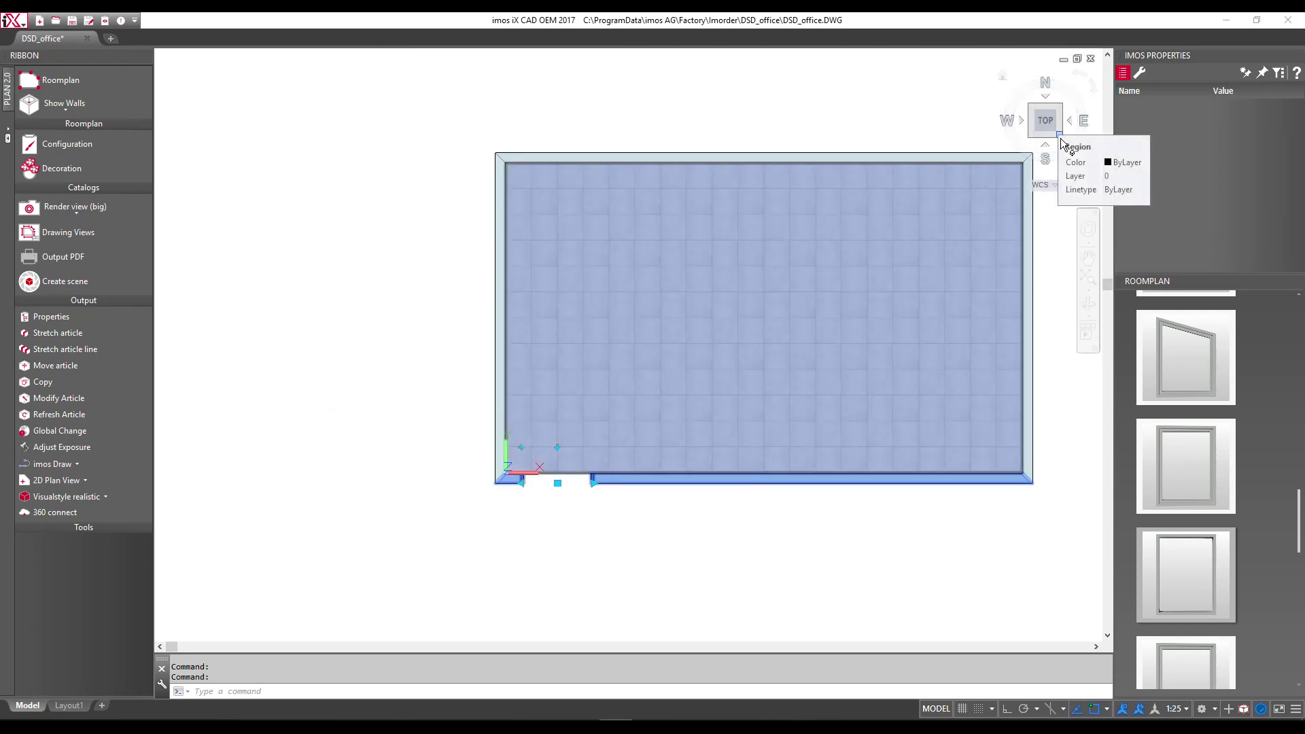
left_click(1062, 144)
left_click(651, 478)
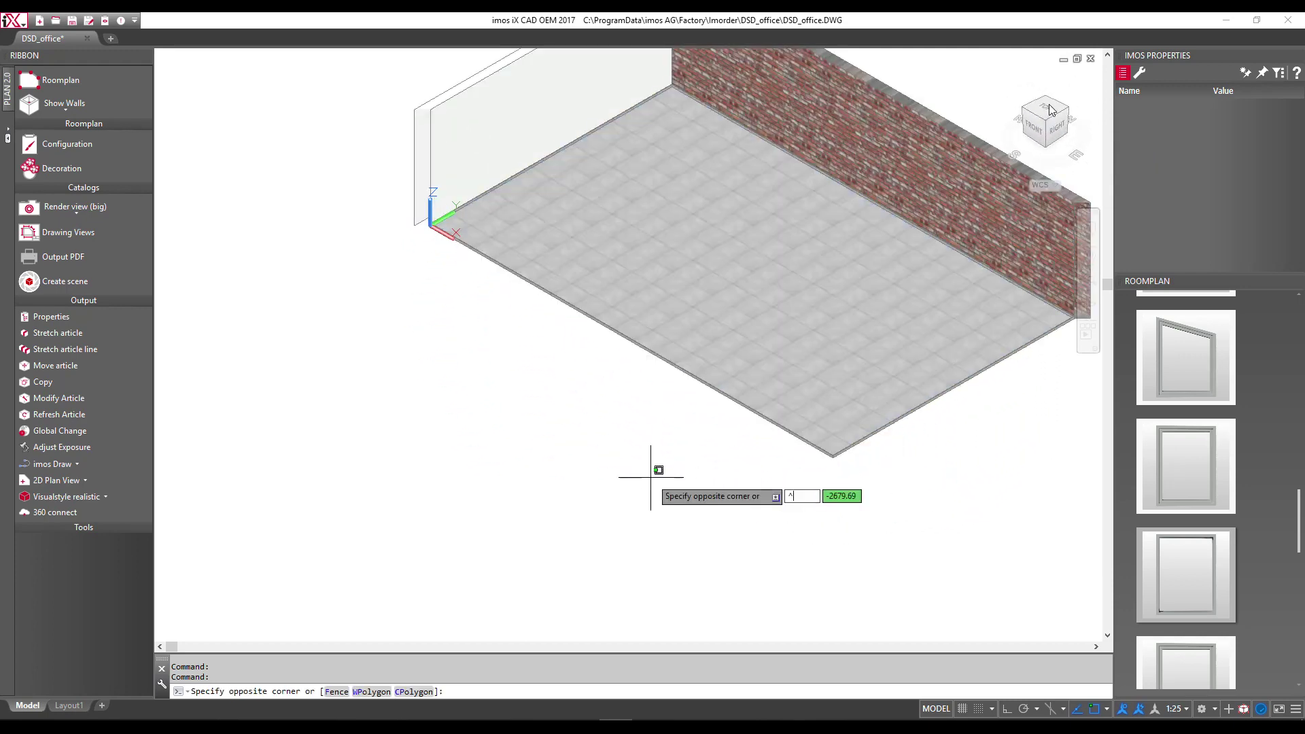
left_click(735, 555)
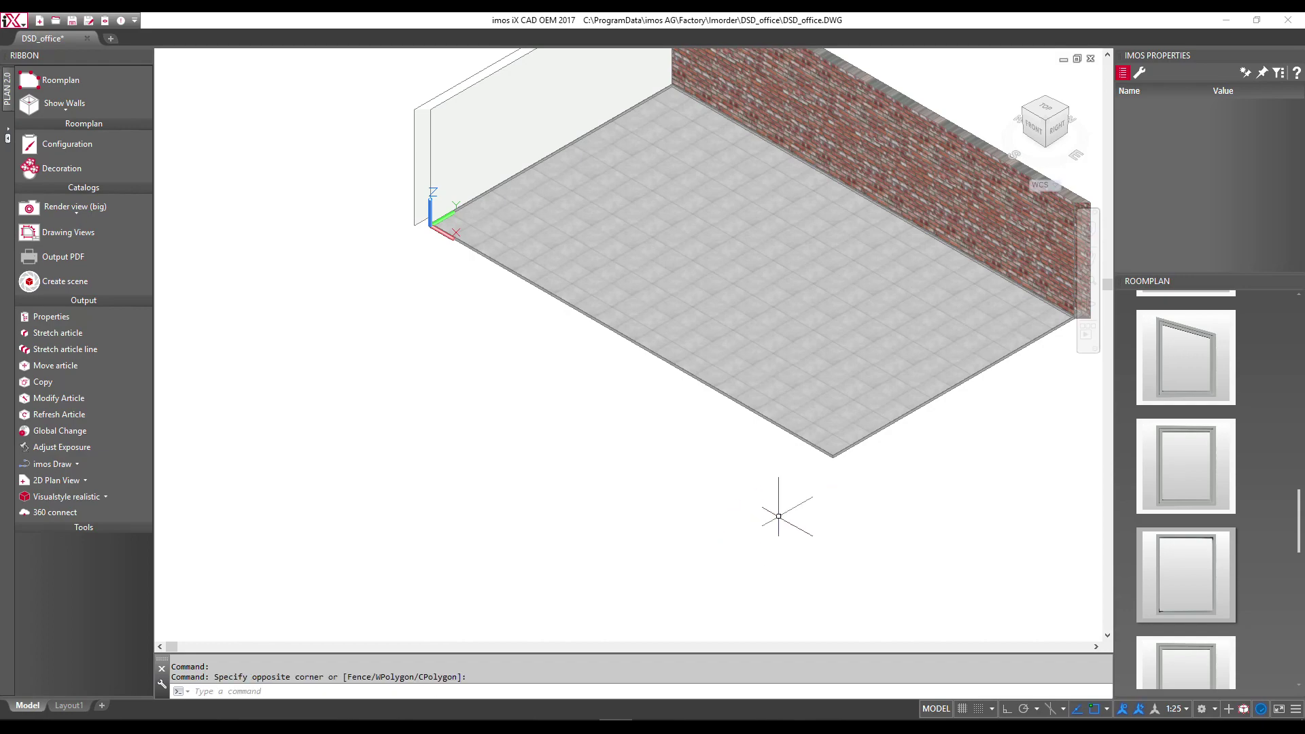
Clear the selection and settle on a top-down plan view of the room.
left_click(1047, 99)
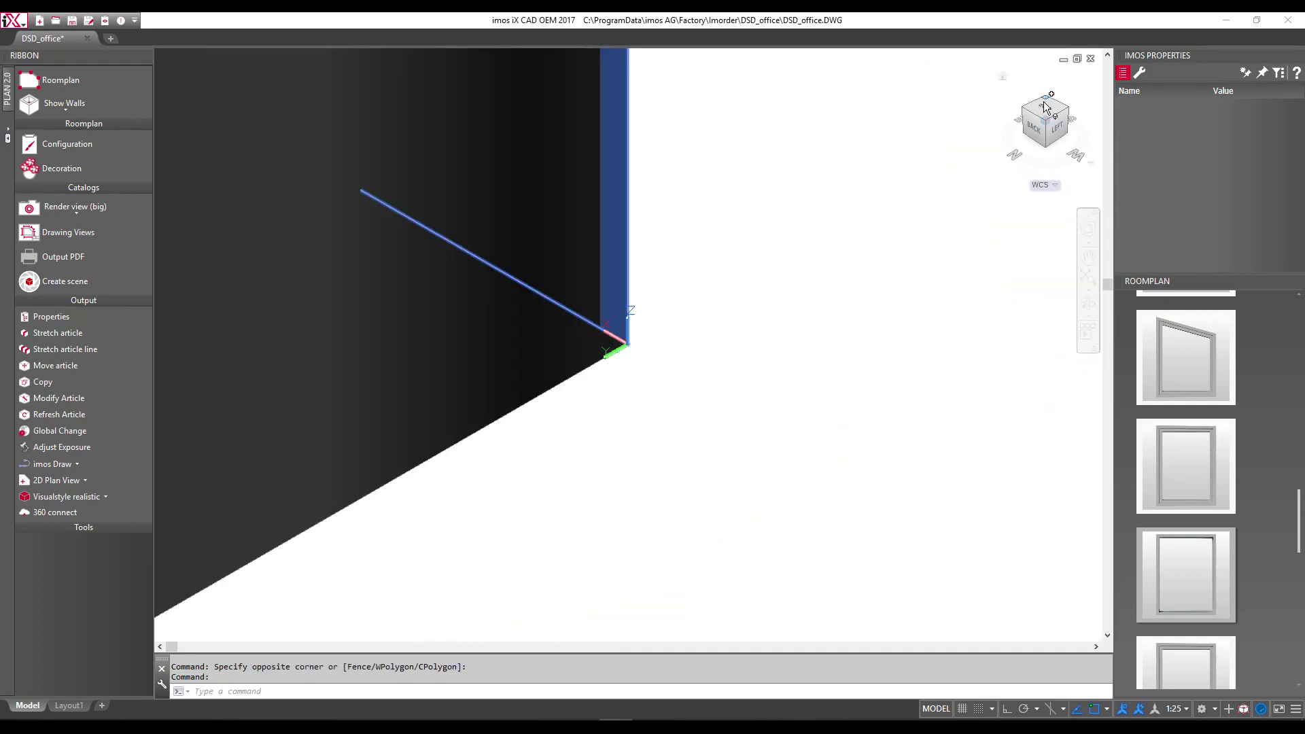
scroll(865, 242, "up", 3)
scroll(867, 249, "down", 3)
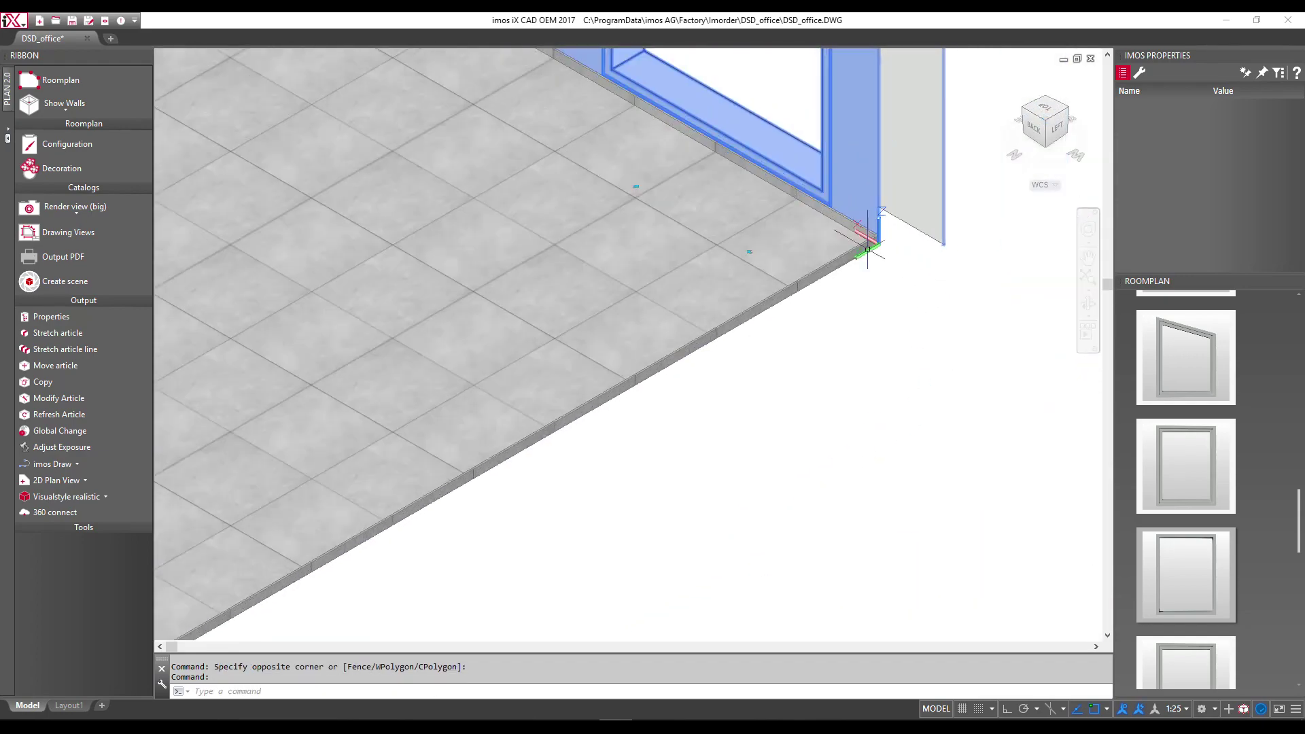
scroll(867, 249, "down", 2)
scroll(893, 109, "up", 2)
key("Escape")
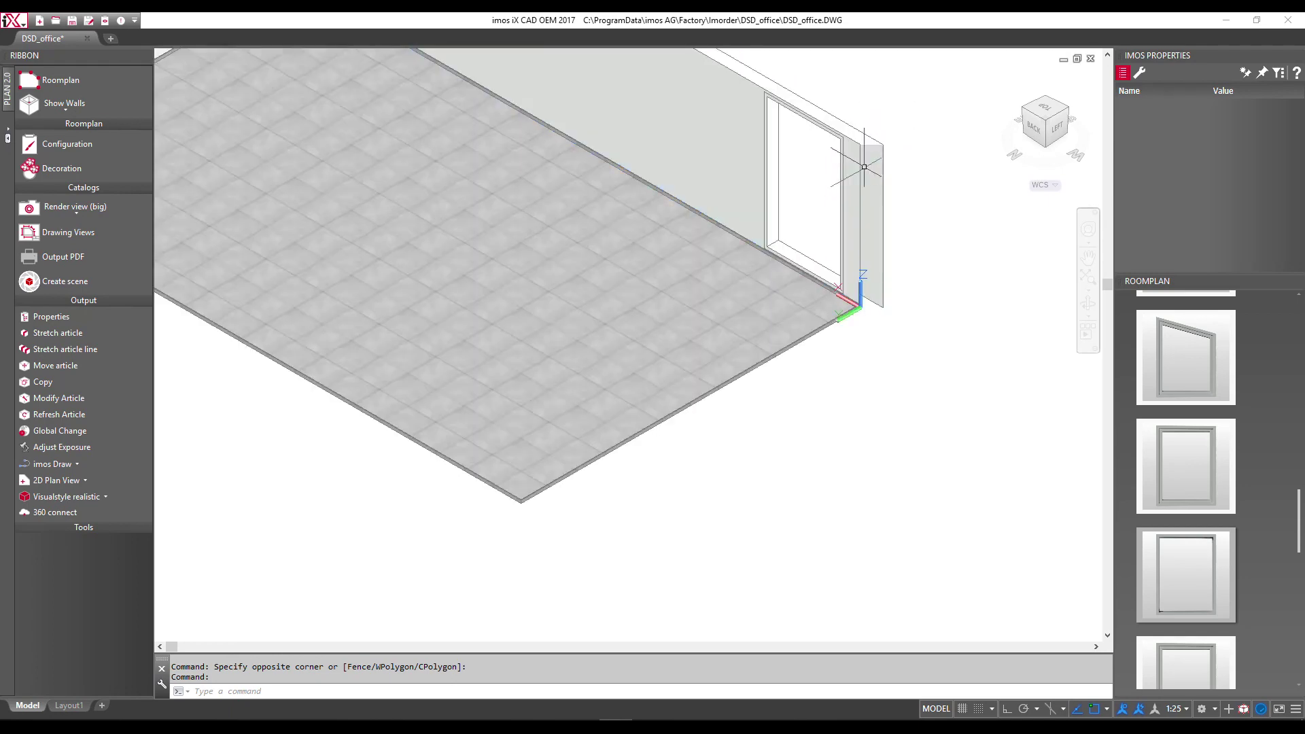
left_click(1050, 107)
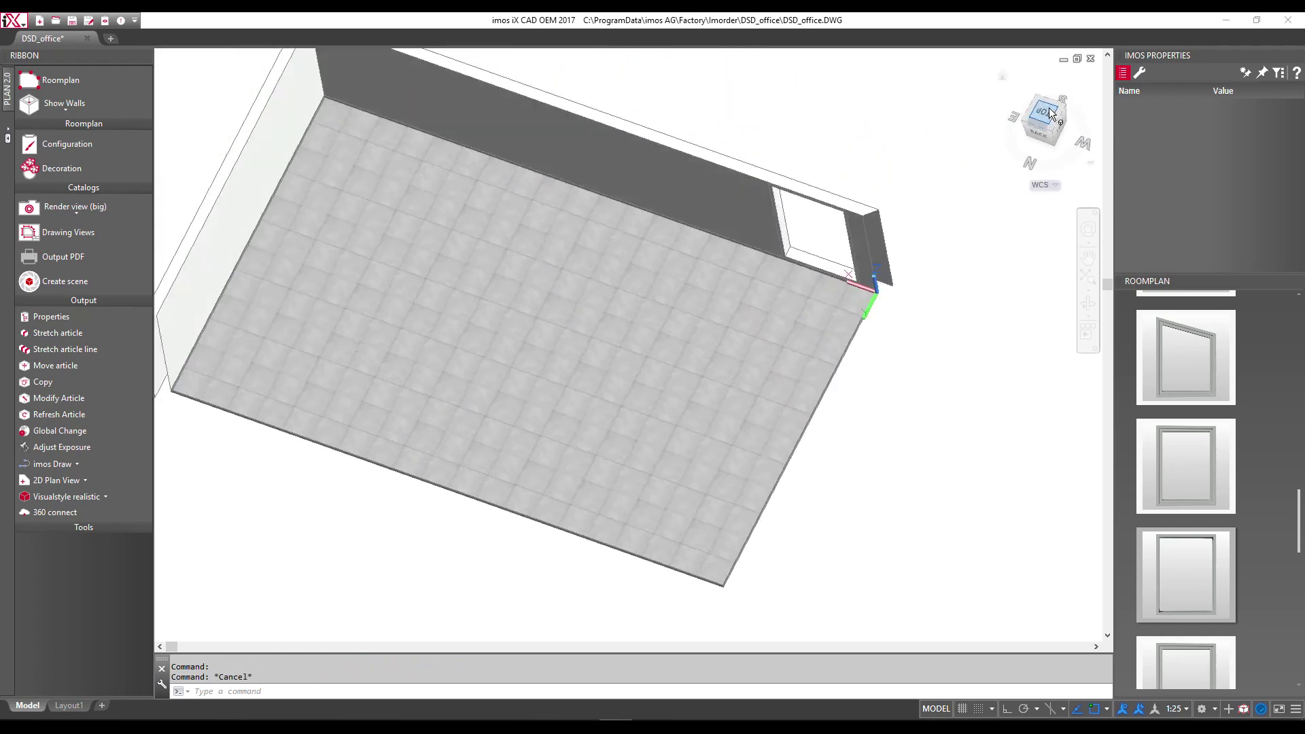
left_click(1080, 81)
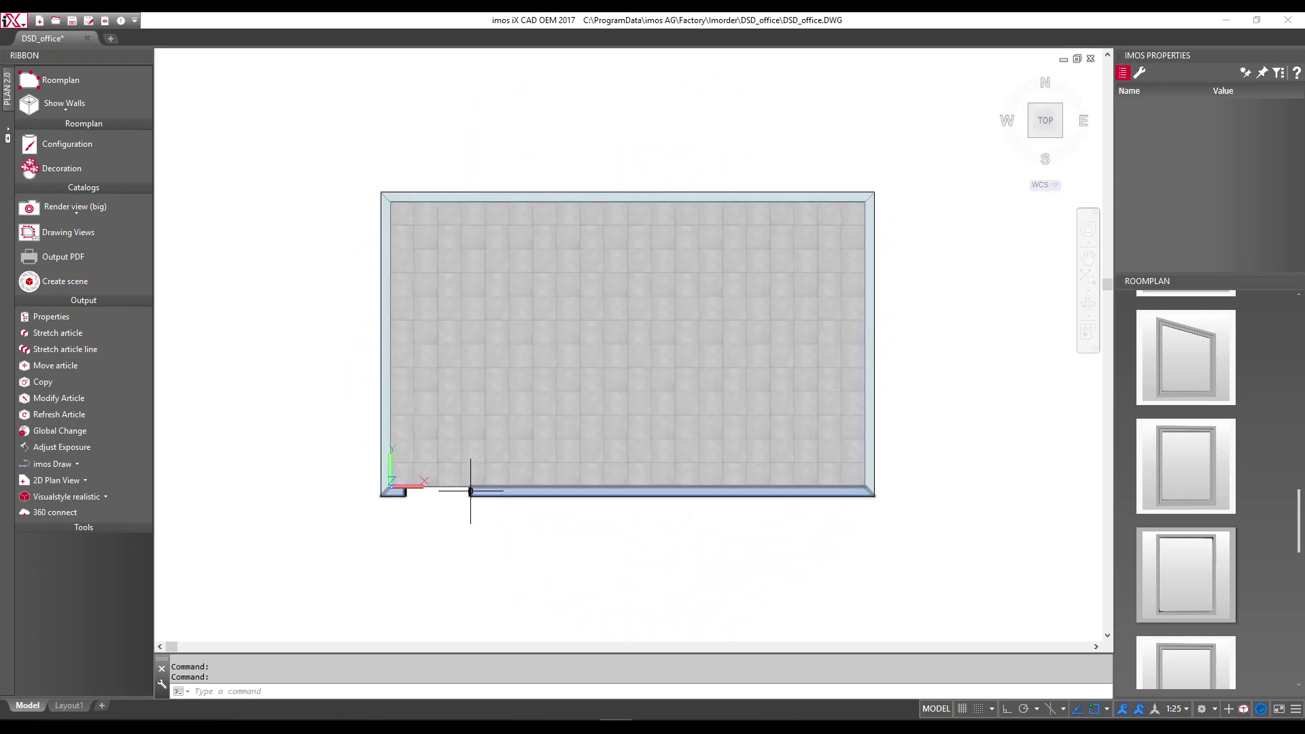
Select the bottom-wall opening and start copying it from a base point.
left_click(471, 491)
scroll(461, 506, "up", 3)
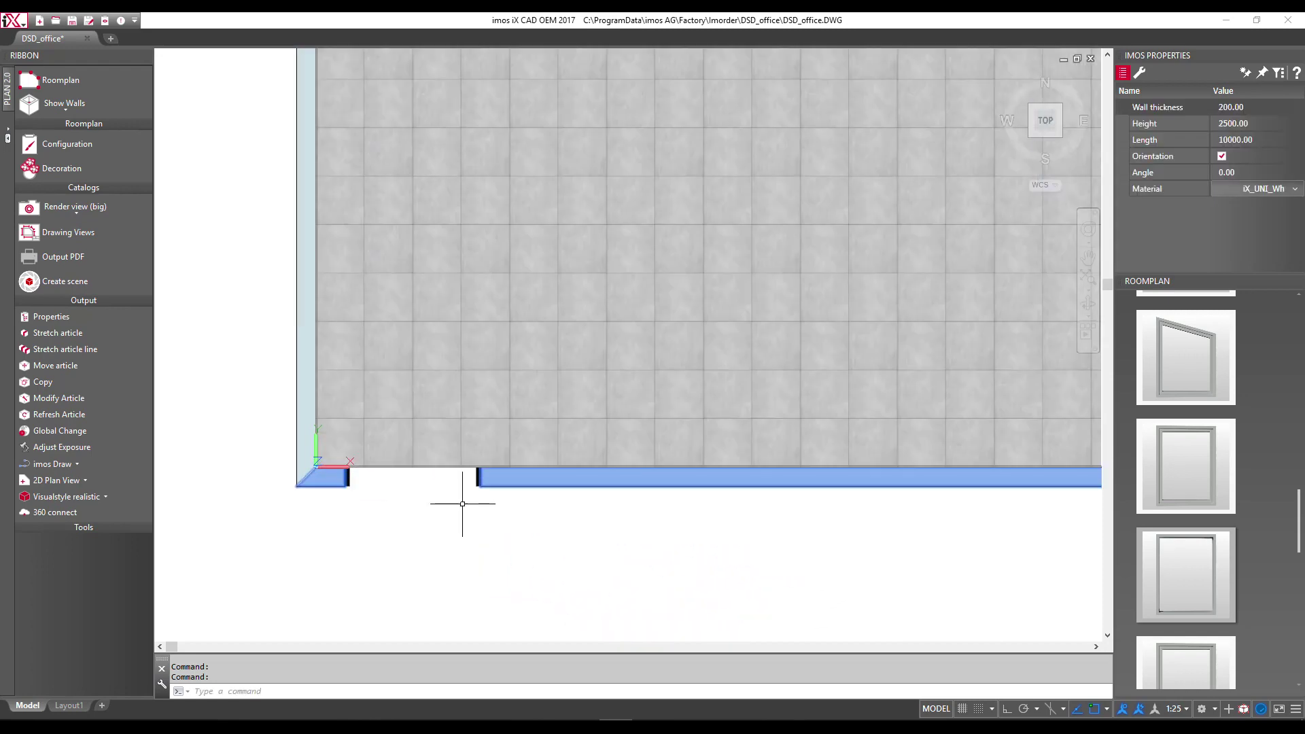
scroll(461, 502, "up", 2)
key("Escape")
left_click(489, 462)
right_click(489, 462)
left_click(548, 402)
left_click(501, 528)
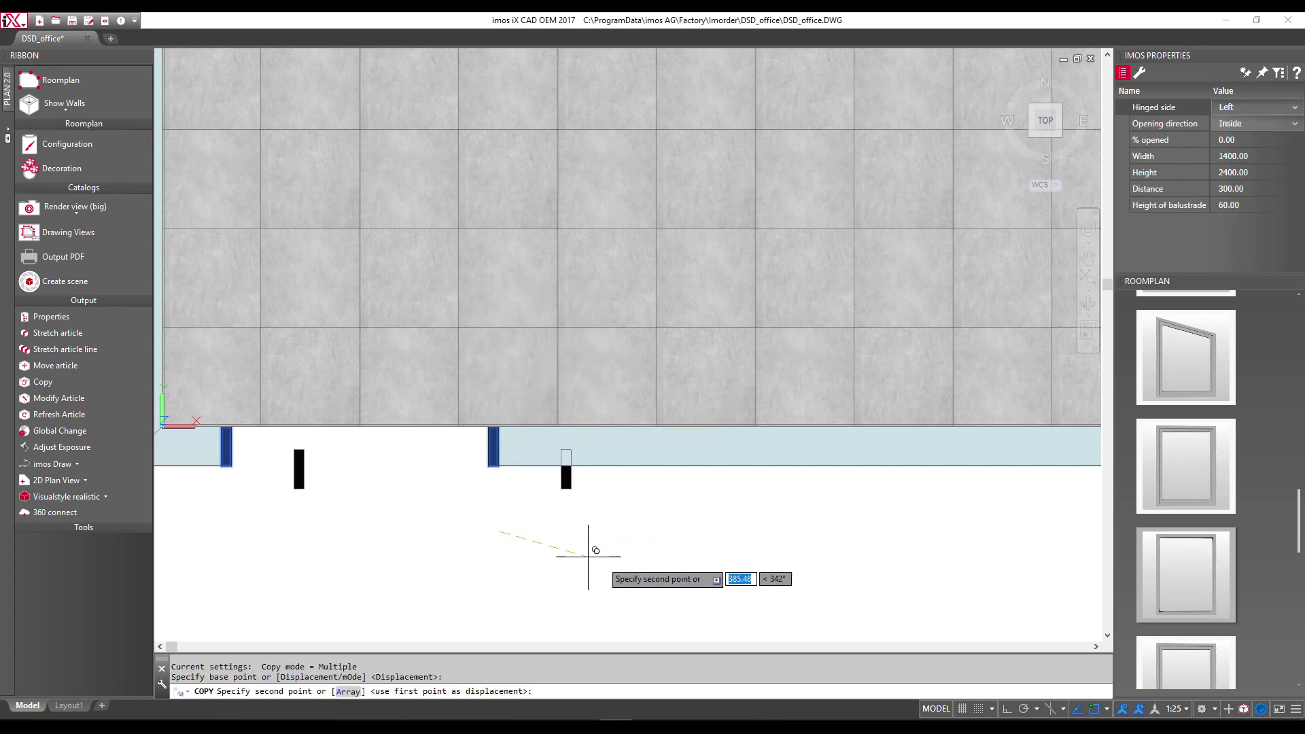
Place three copies of the opening along the bottom wall and finish copying.
left_click(766, 527)
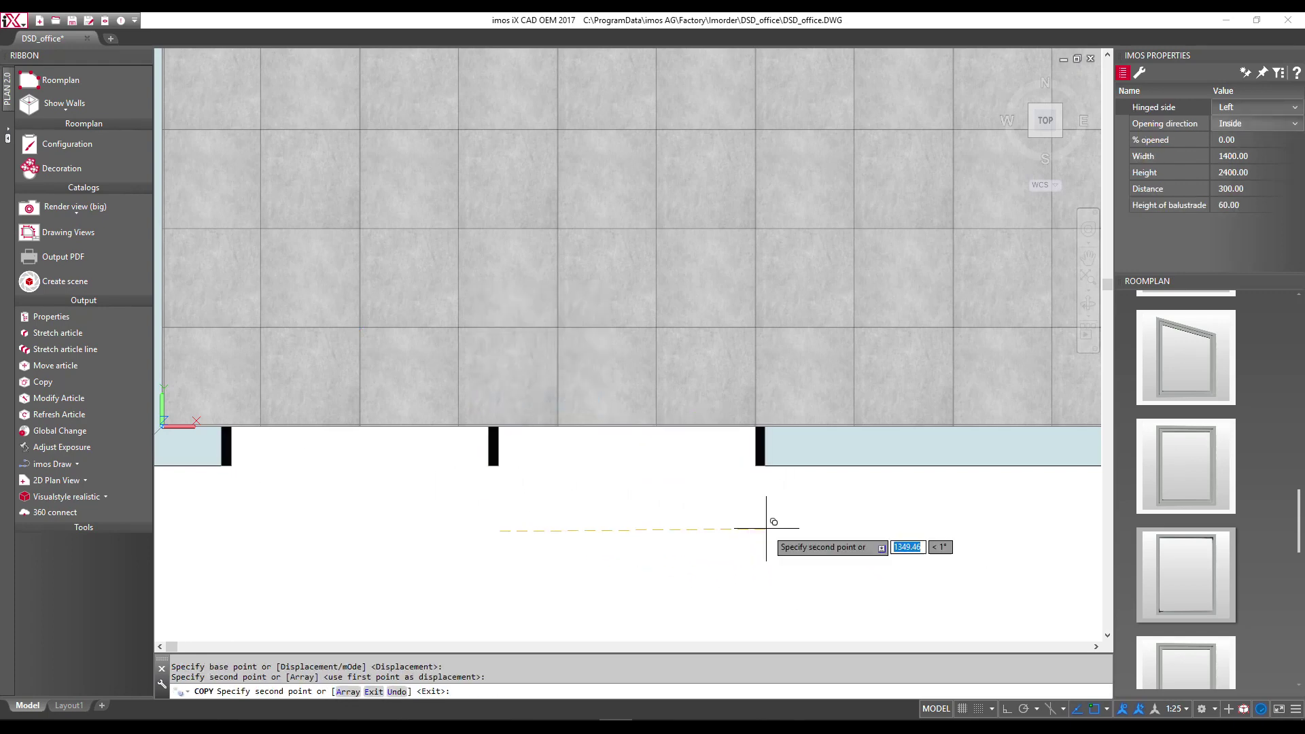
left_click(1041, 525)
scroll(815, 574, "down", 5)
scroll(883, 575, "up", 3)
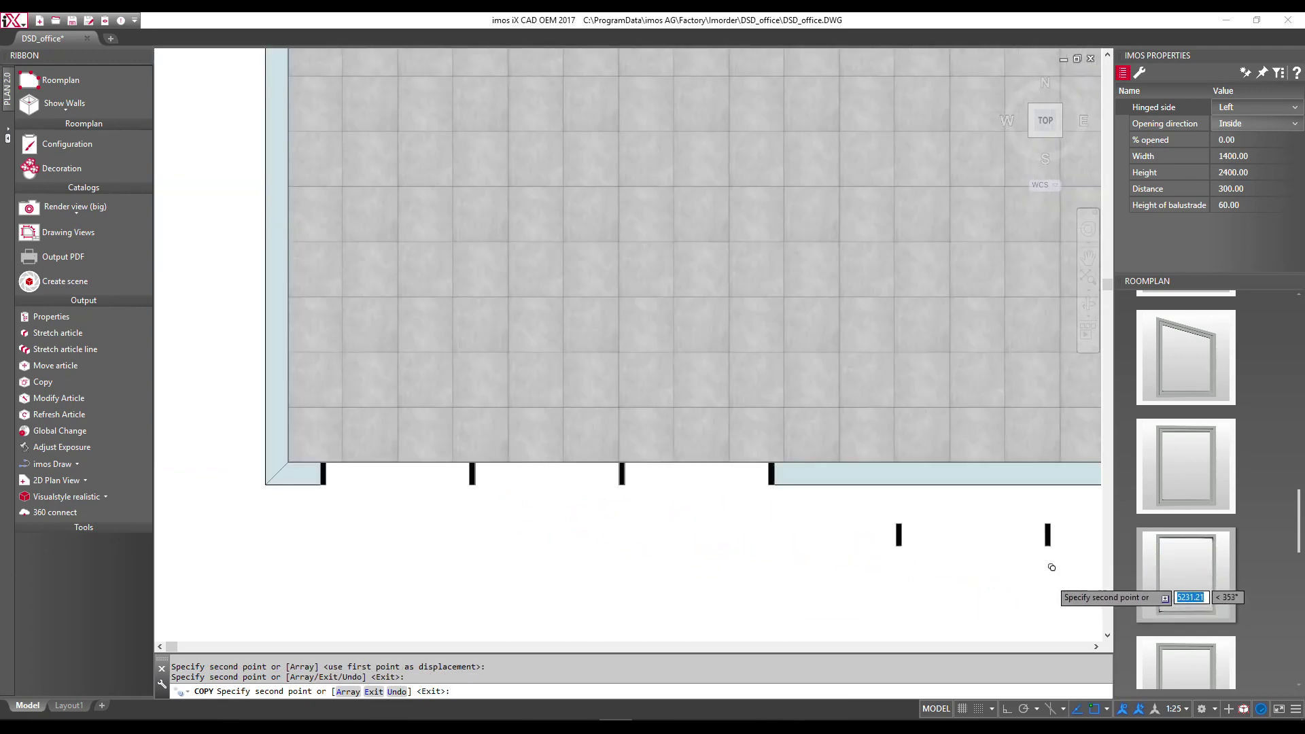
scroll(1046, 563, "up", 2)
scroll(884, 490, "up", 1)
left_click(792, 496)
scroll(571, 525, "down", 3)
scroll(871, 530, "up", 3)
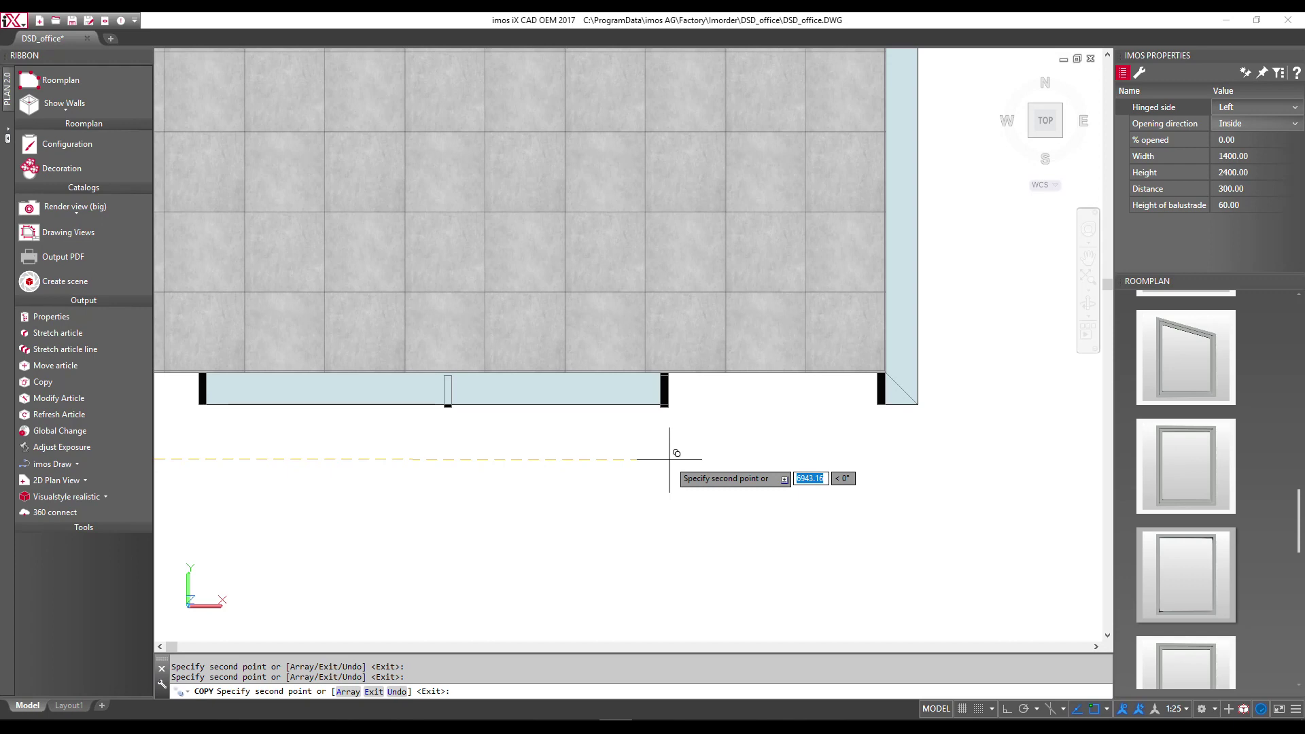
key("Escape")
scroll(1040, 374, "down", 5)
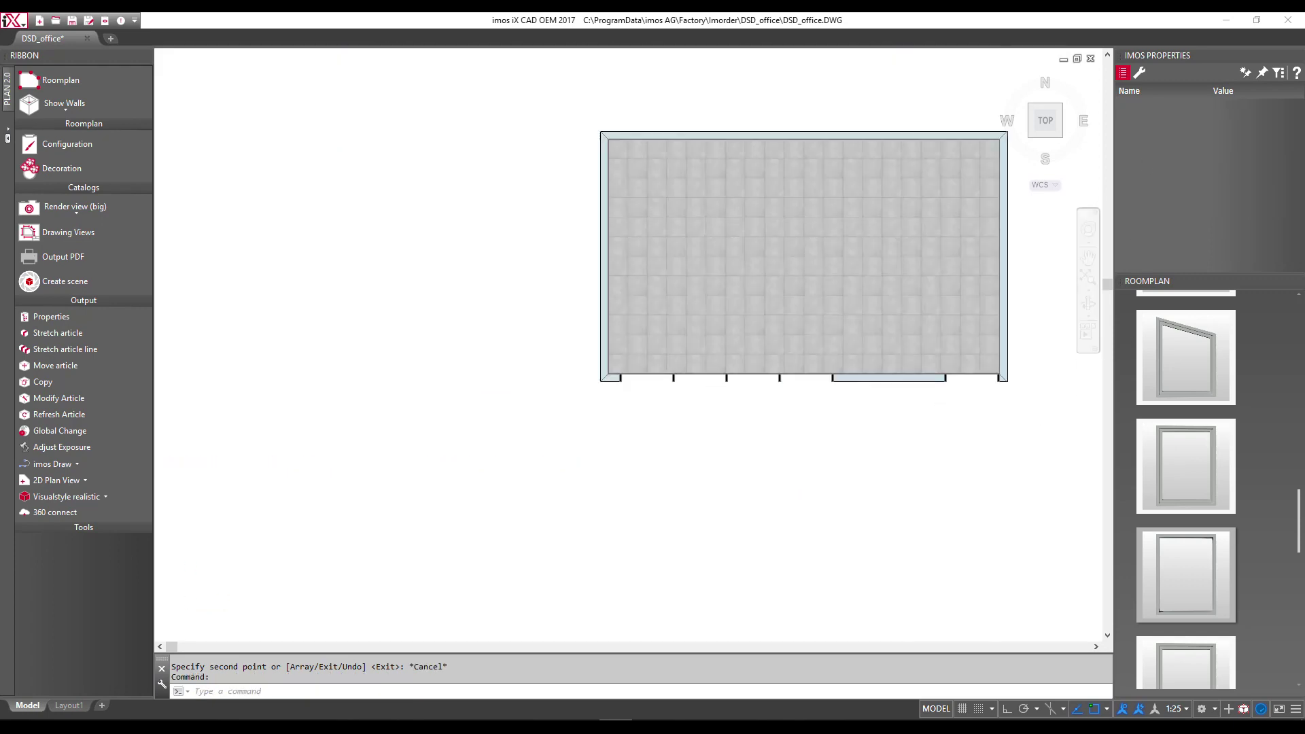
Expand the Doors catalogue in the Roomplan palette and fit the room in view.
scroll(1077, 395, "down", 2)
scroll(1205, 399, "up", 3)
scroll(1205, 400, "up", 3)
scroll(1205, 399, "up", 3)
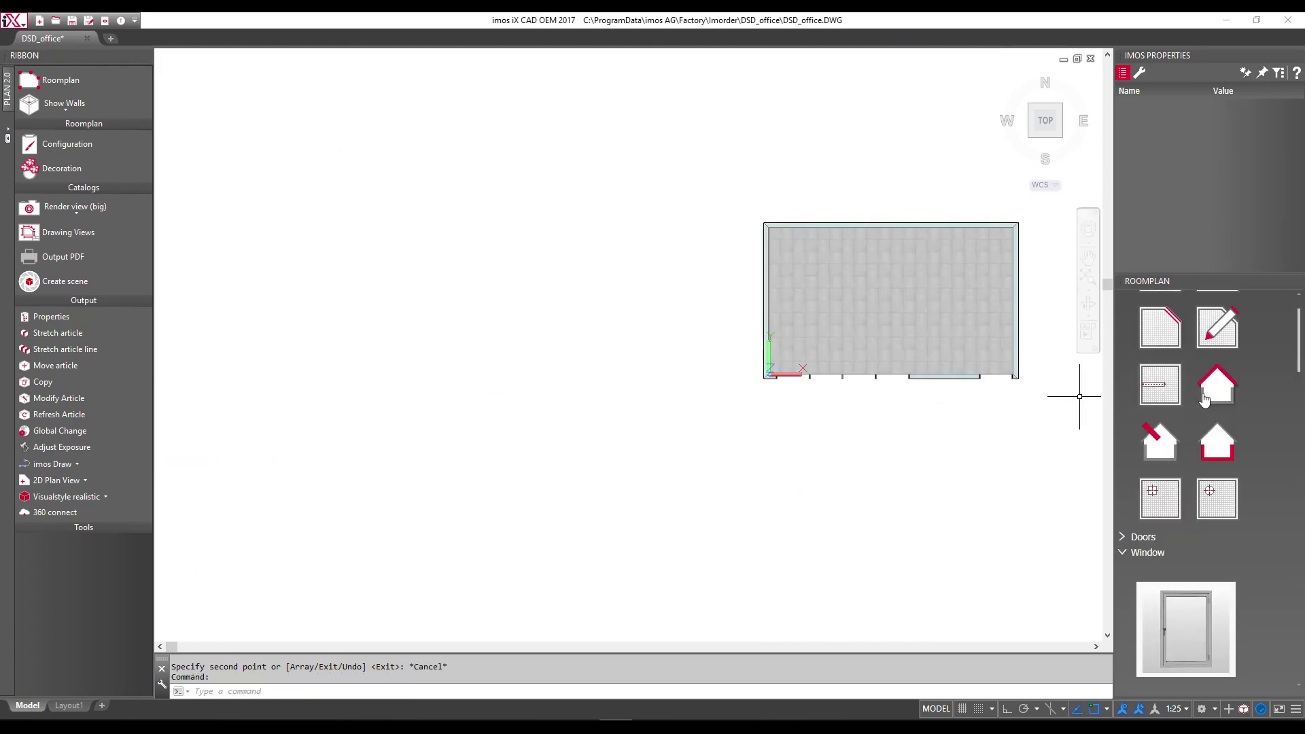
scroll(1205, 399, "up", 2)
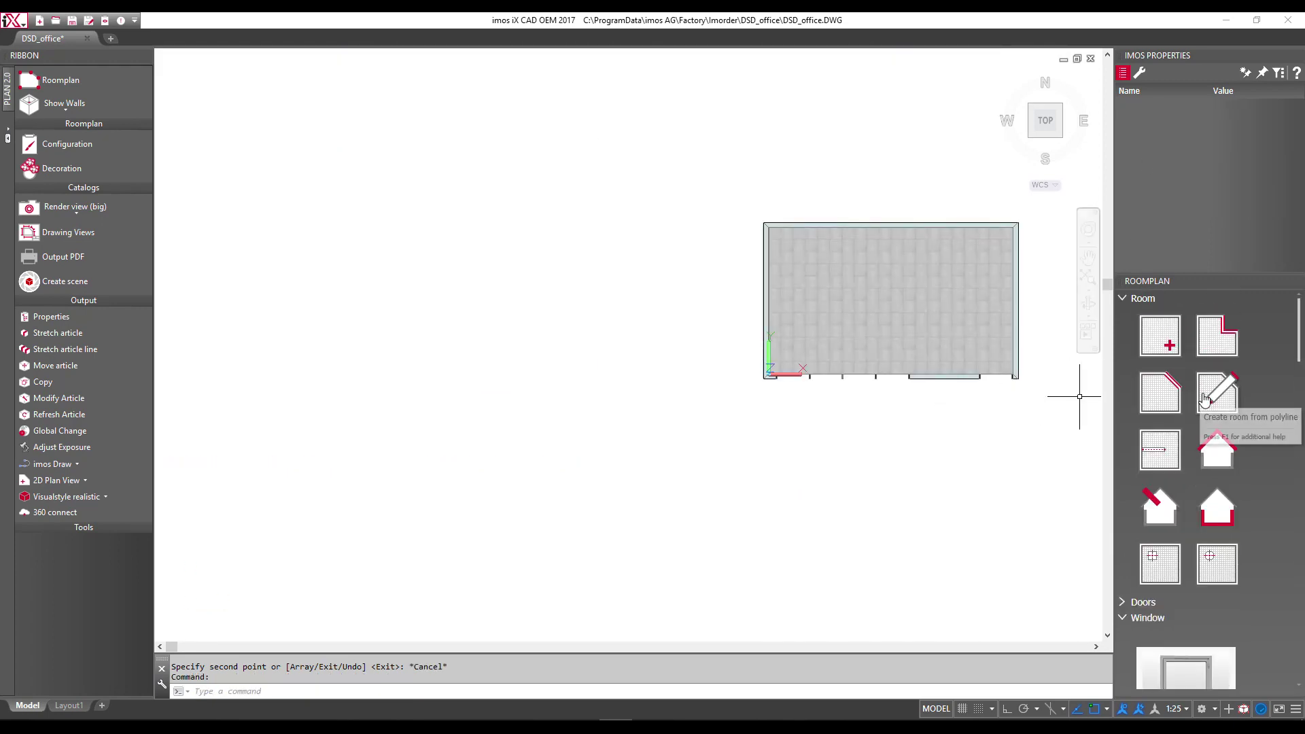
left_click(1127, 602)
scroll(1101, 516, "down", 3)
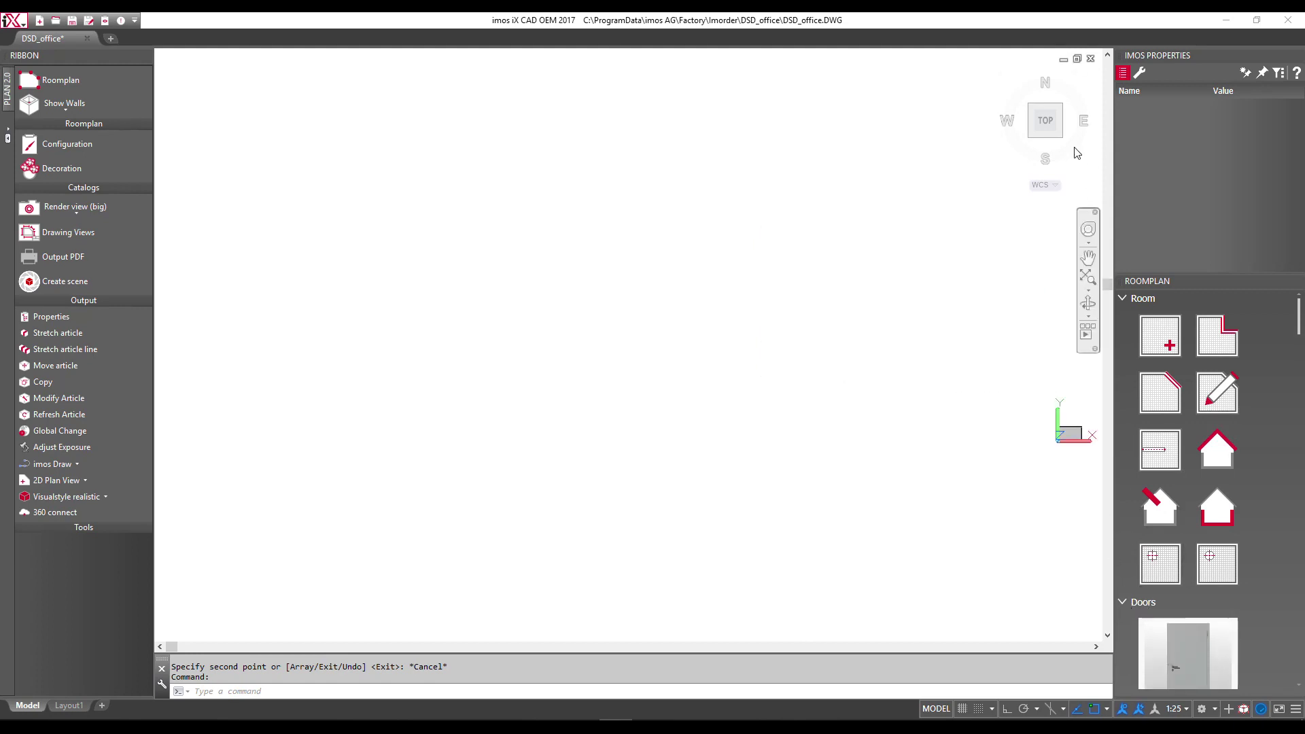
middle_click(1098, 390)
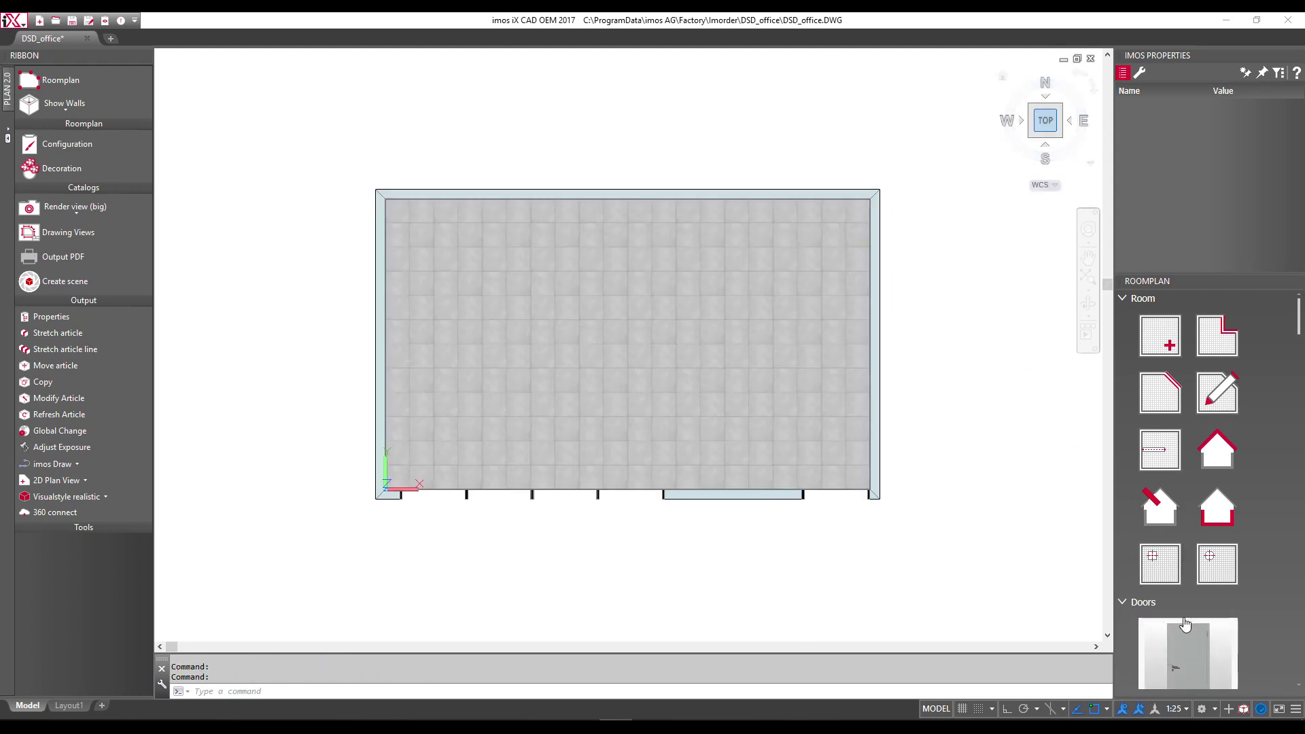
scroll(1184, 617, "down", 3)
scroll(1185, 622, "down", 3)
scroll(1184, 619, "down", 2)
scroll(1183, 615, "down", 2)
scroll(1181, 612, "down", 2)
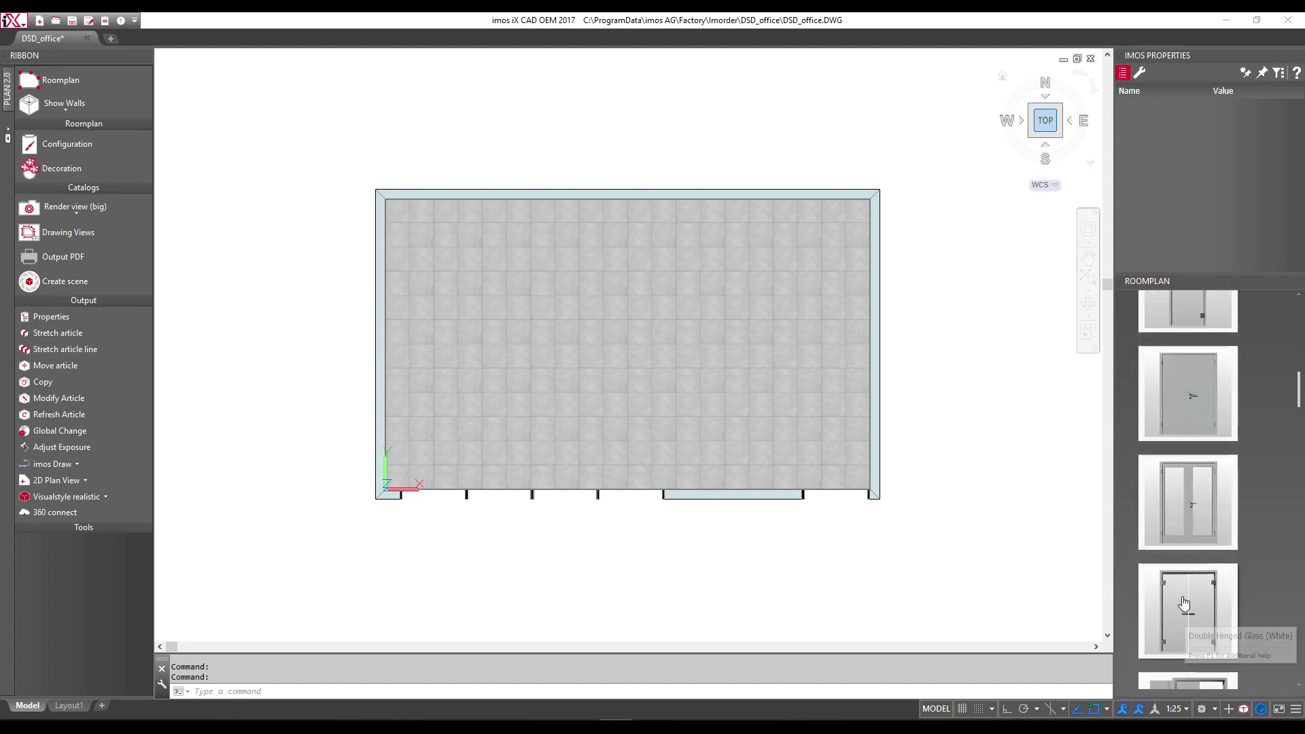
Place a Double Hinged Glas Filling (White) door in the bottom wall.
left_click(1184, 523)
scroll(743, 510, "up", 5)
scroll(743, 408, "up", 2)
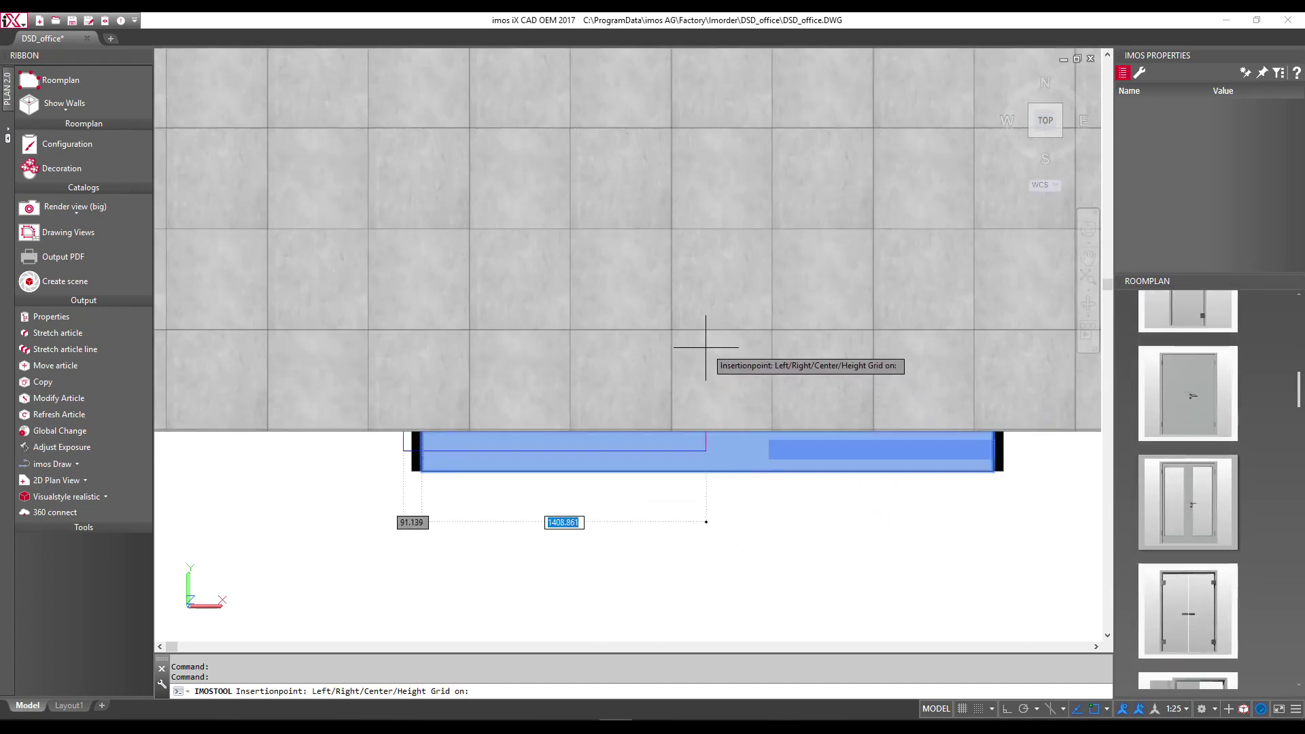
left_click(846, 293)
key("Escape")
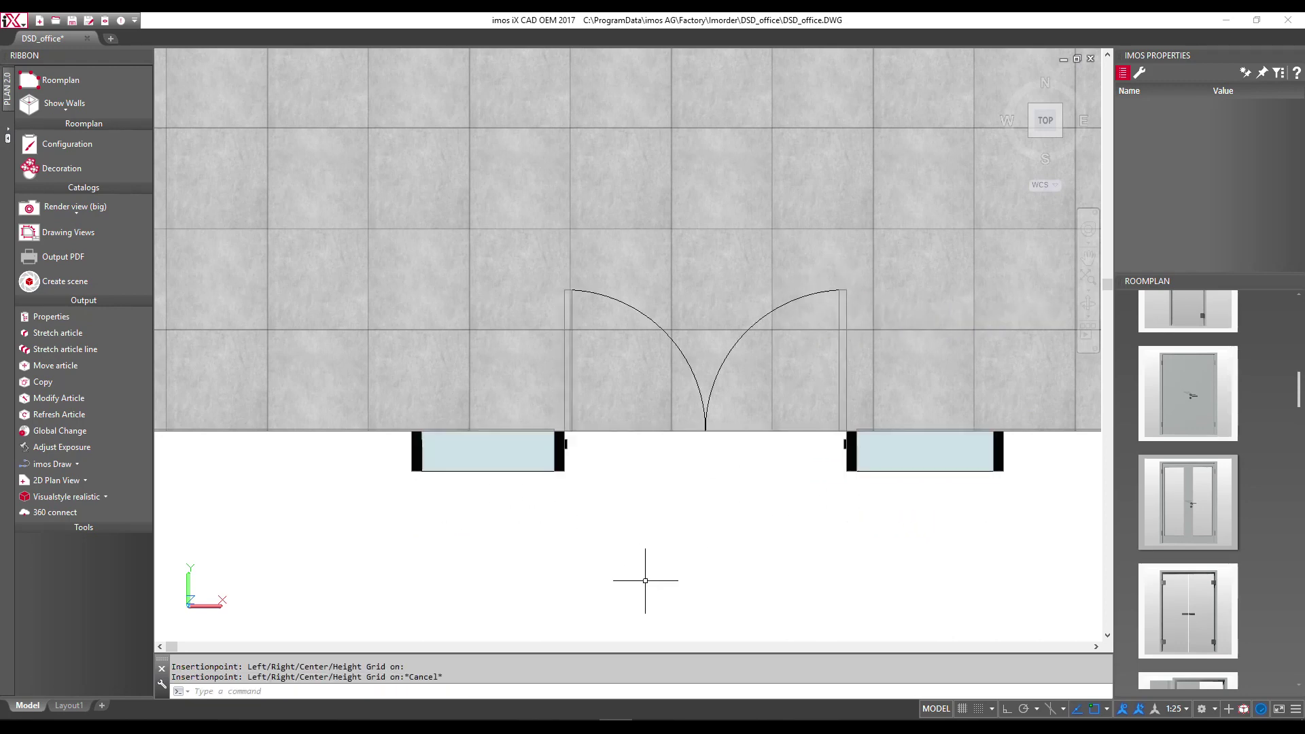
scroll(676, 500, "down", 7)
scroll(617, 452, "up", 2)
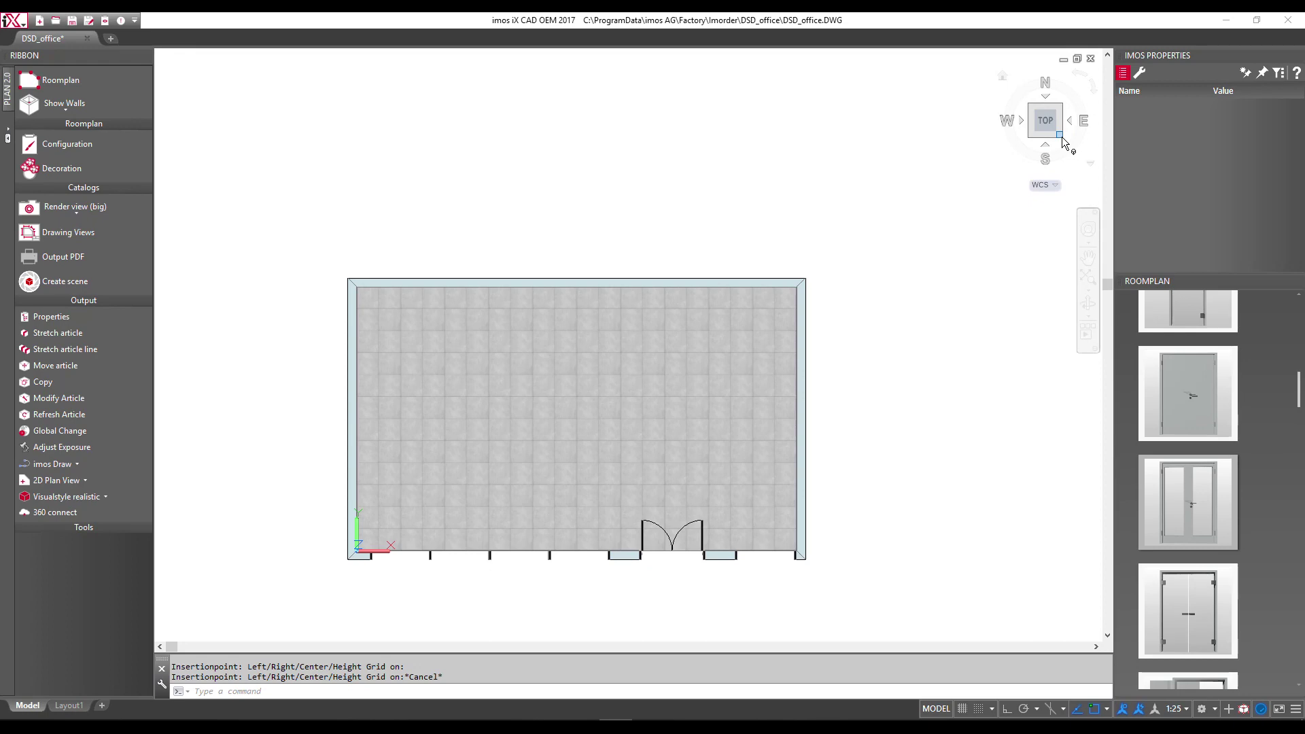
scroll(1302, 407, "down", 1)
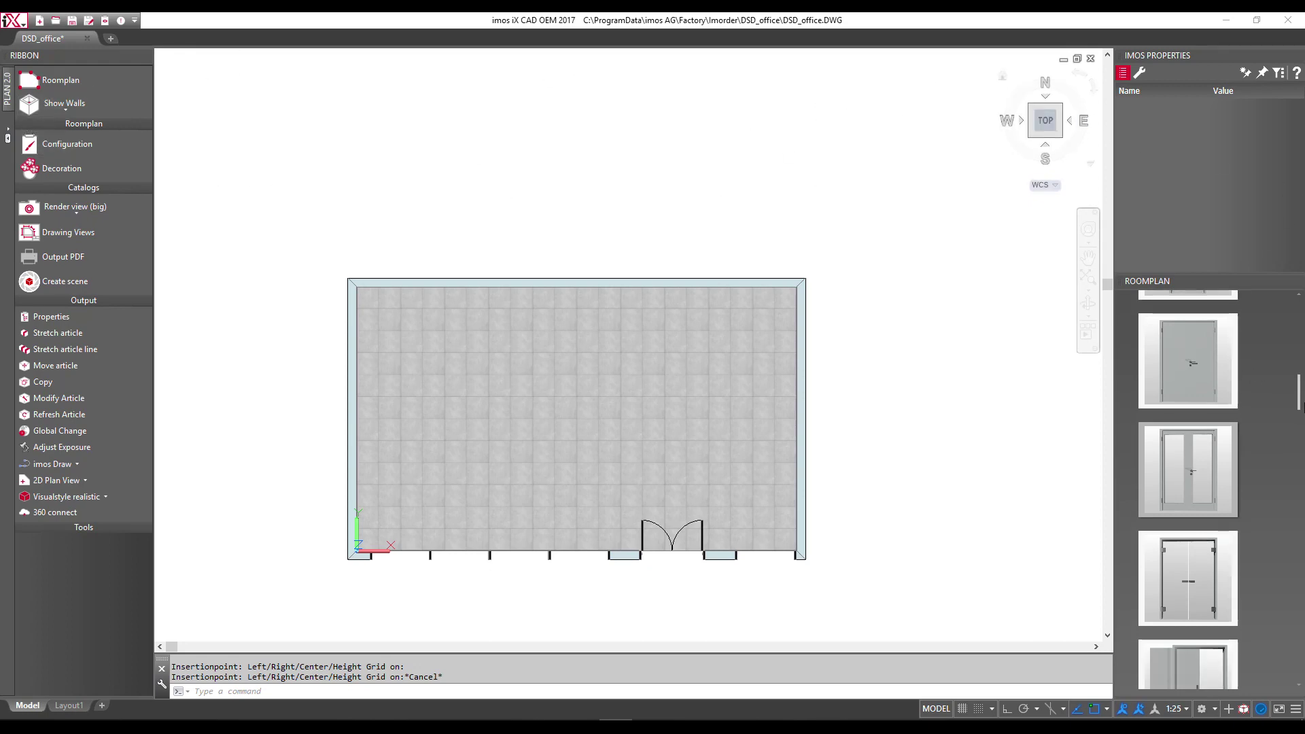
Draw a straight Ortho partition wall from the top wall partway down, right of centre.
left_click_drag(1299, 399, 1296, 314)
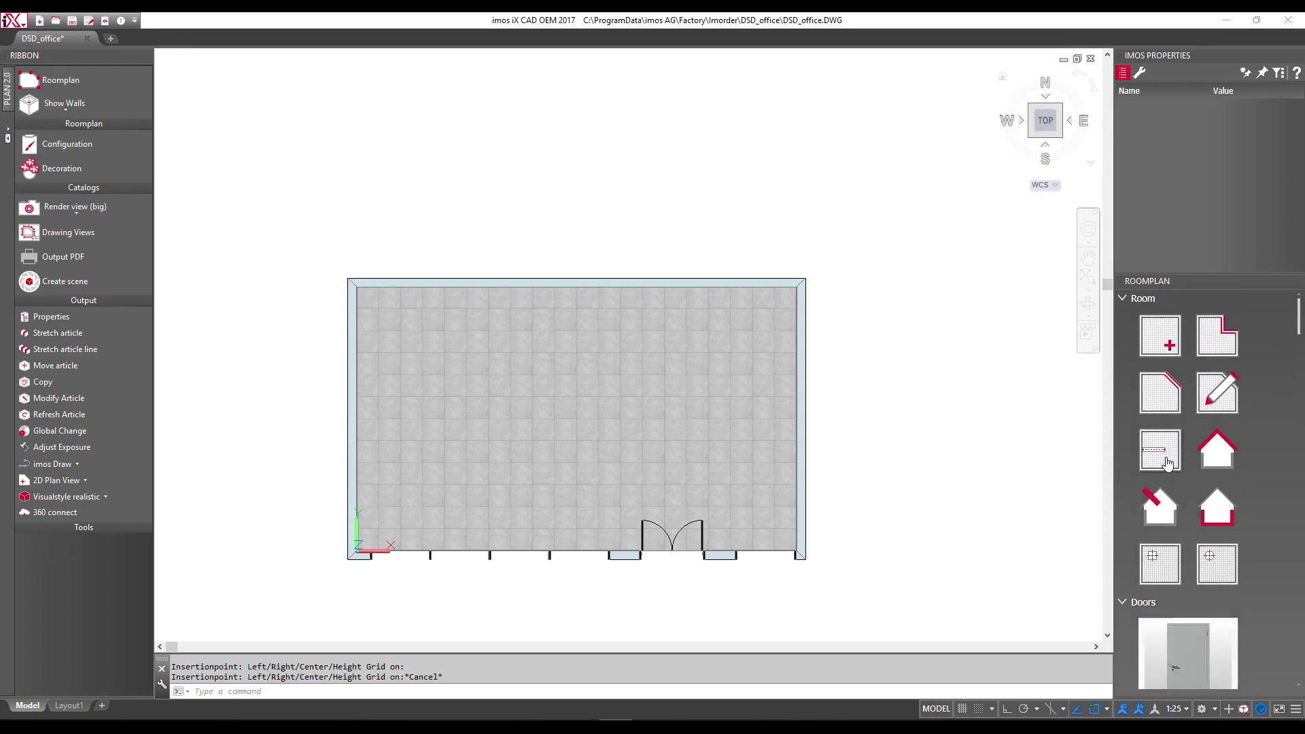
left_click(1166, 463)
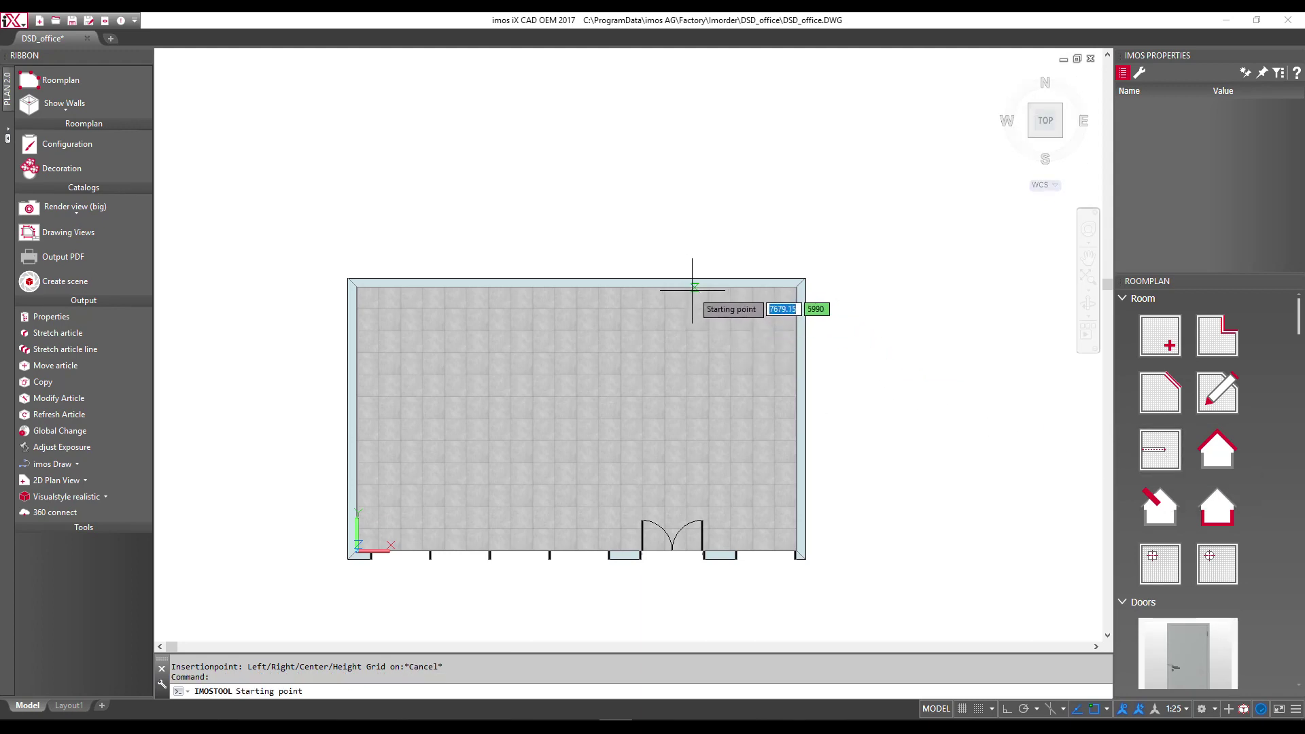
left_click(689, 288)
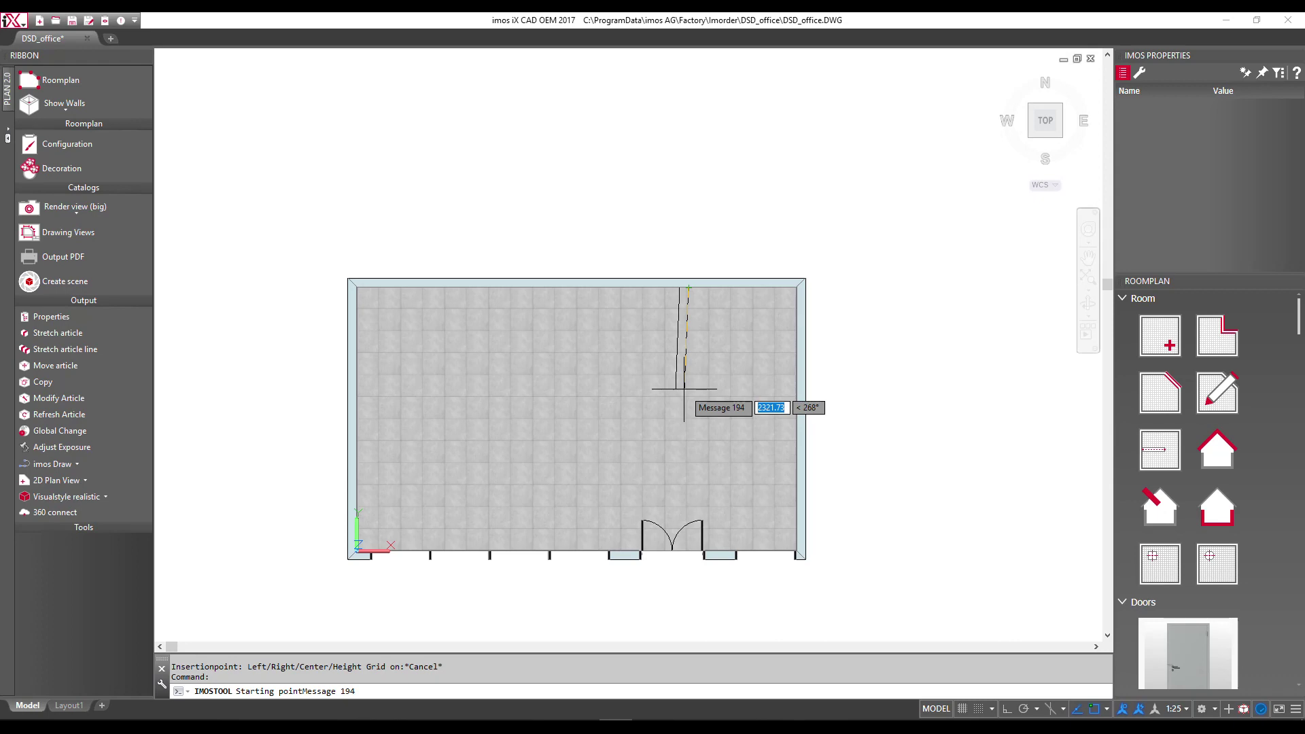
key("XF86AudioLowerVolume")
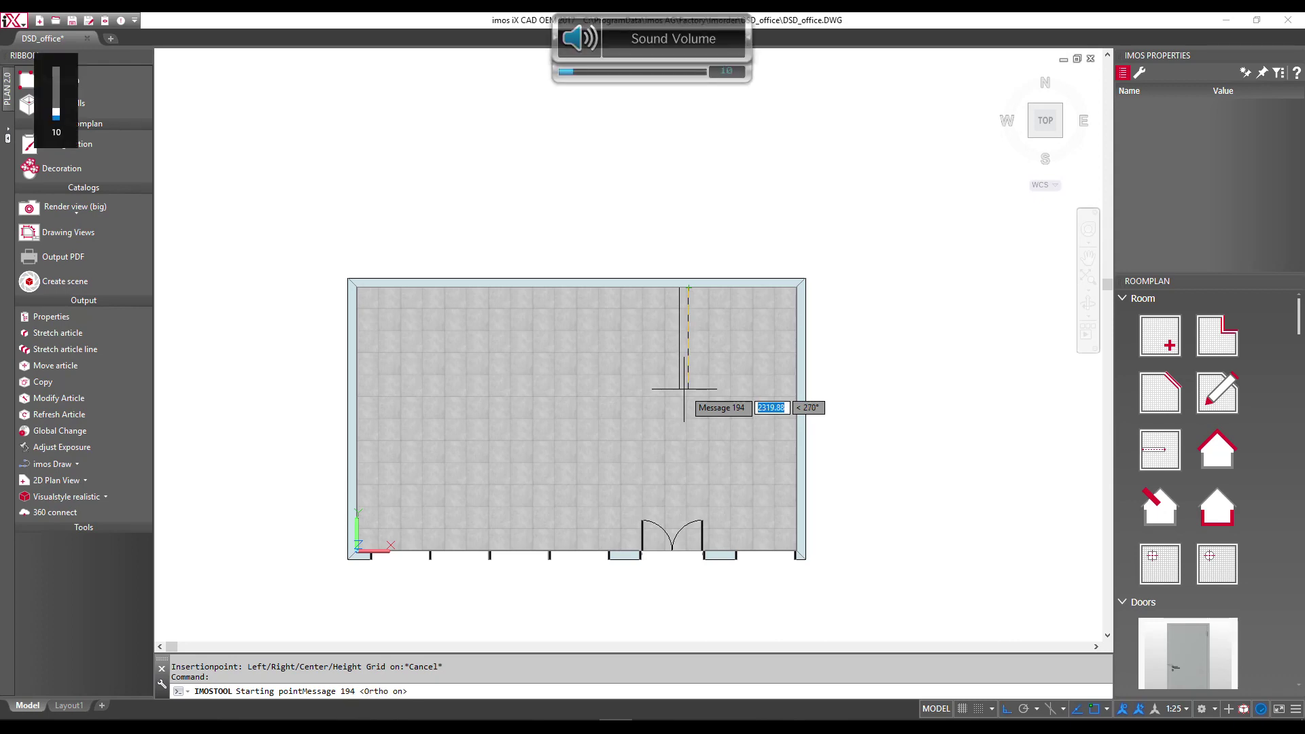
left_click(682, 439)
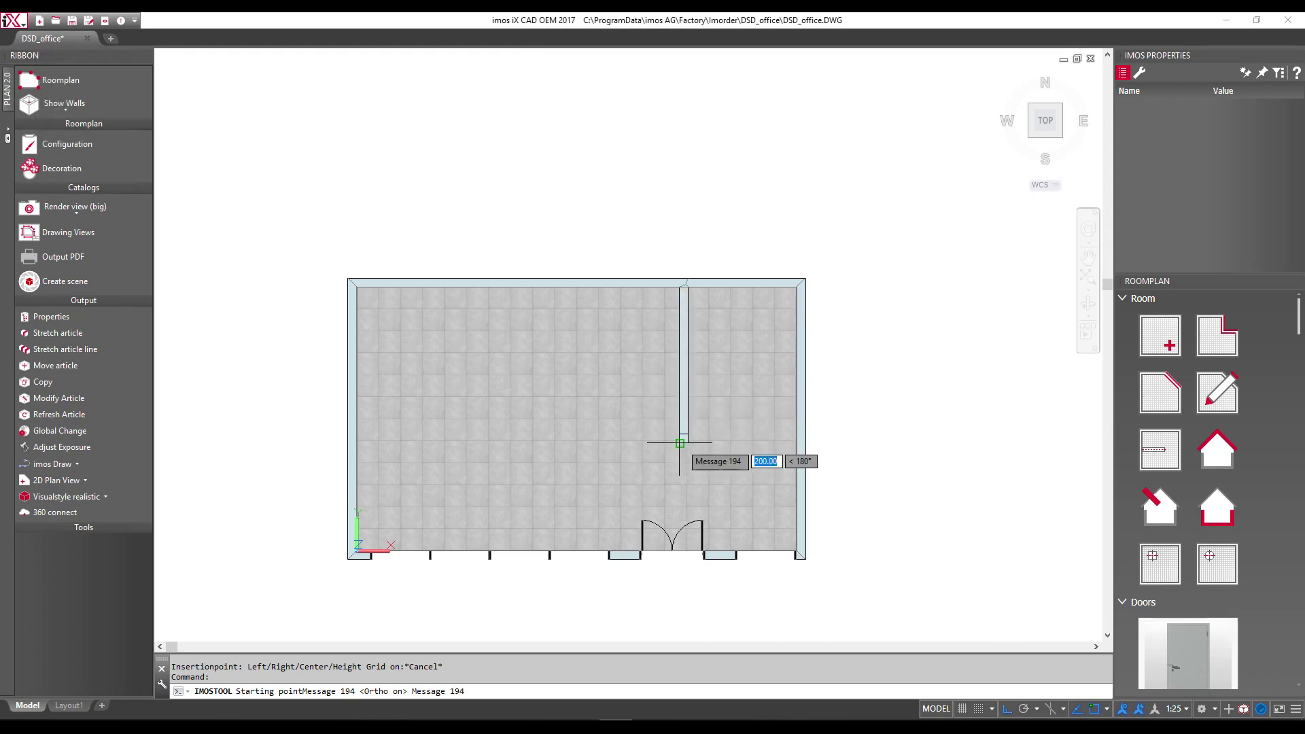
key("Escape")
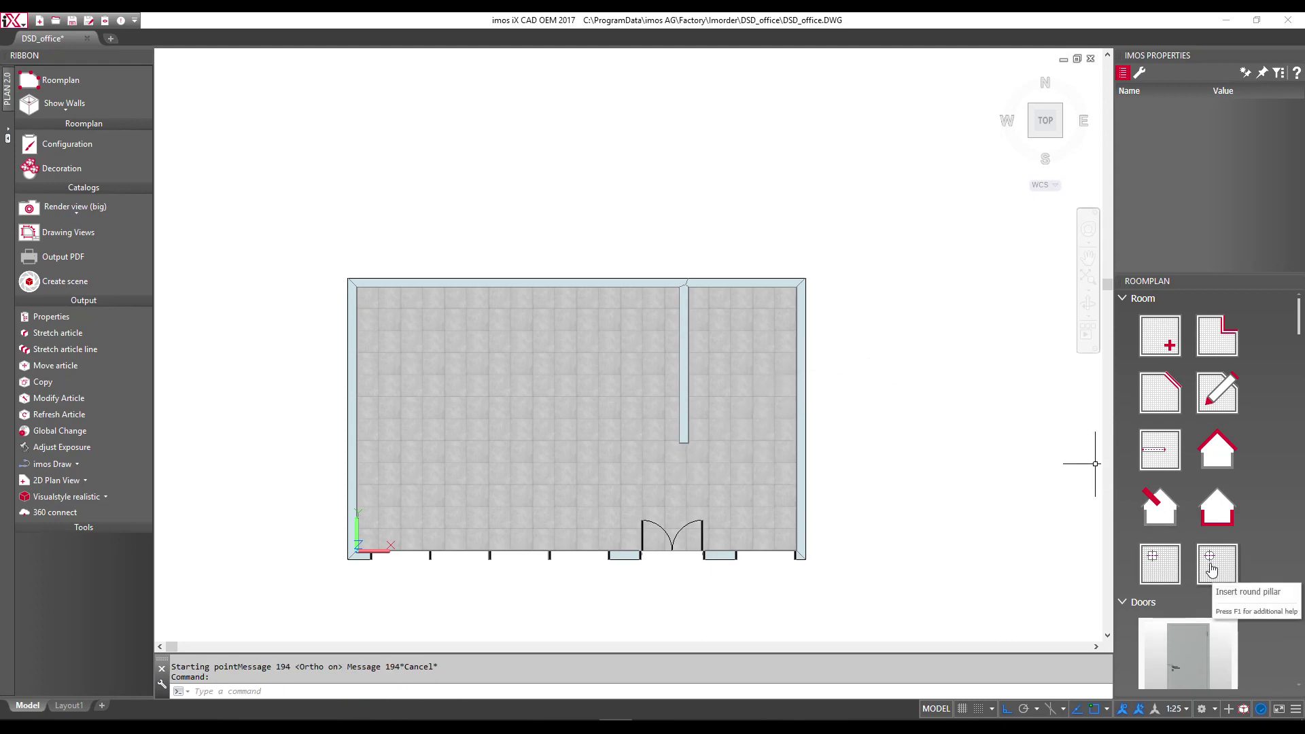
mouse_move(1044, 120)
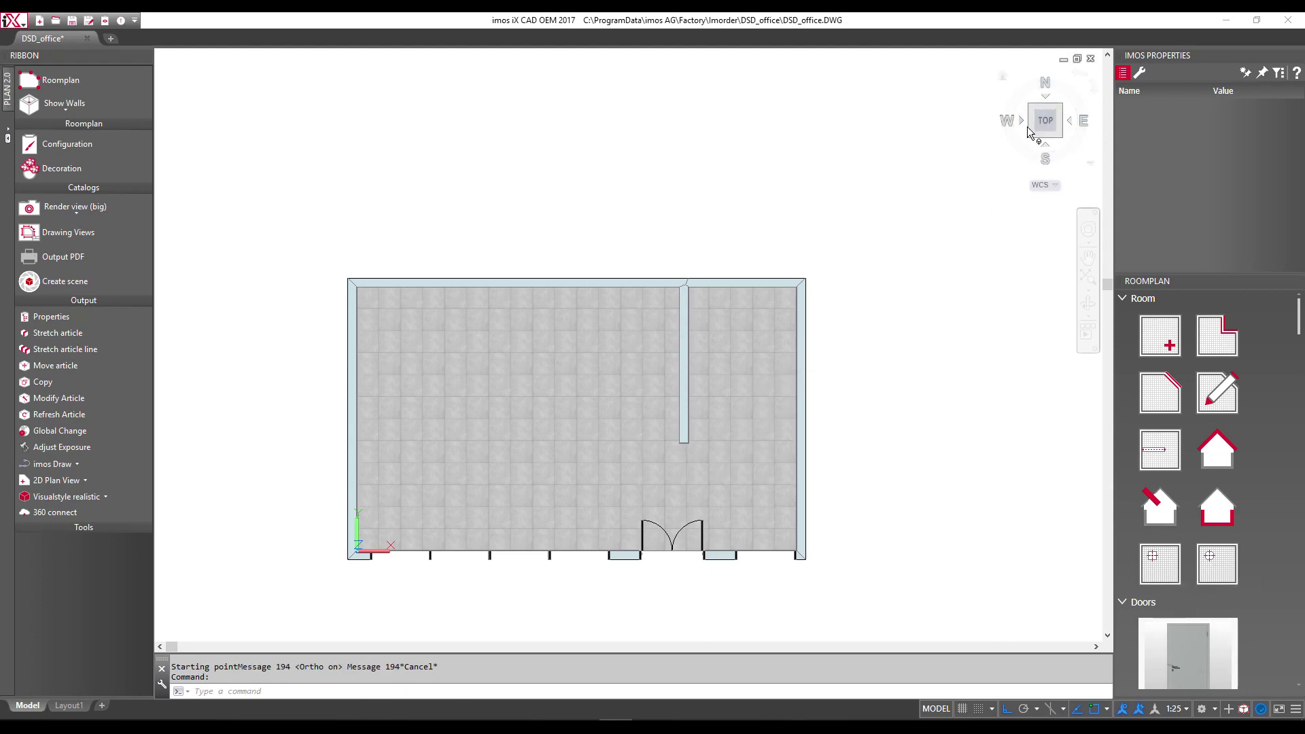
left_click(1031, 136)
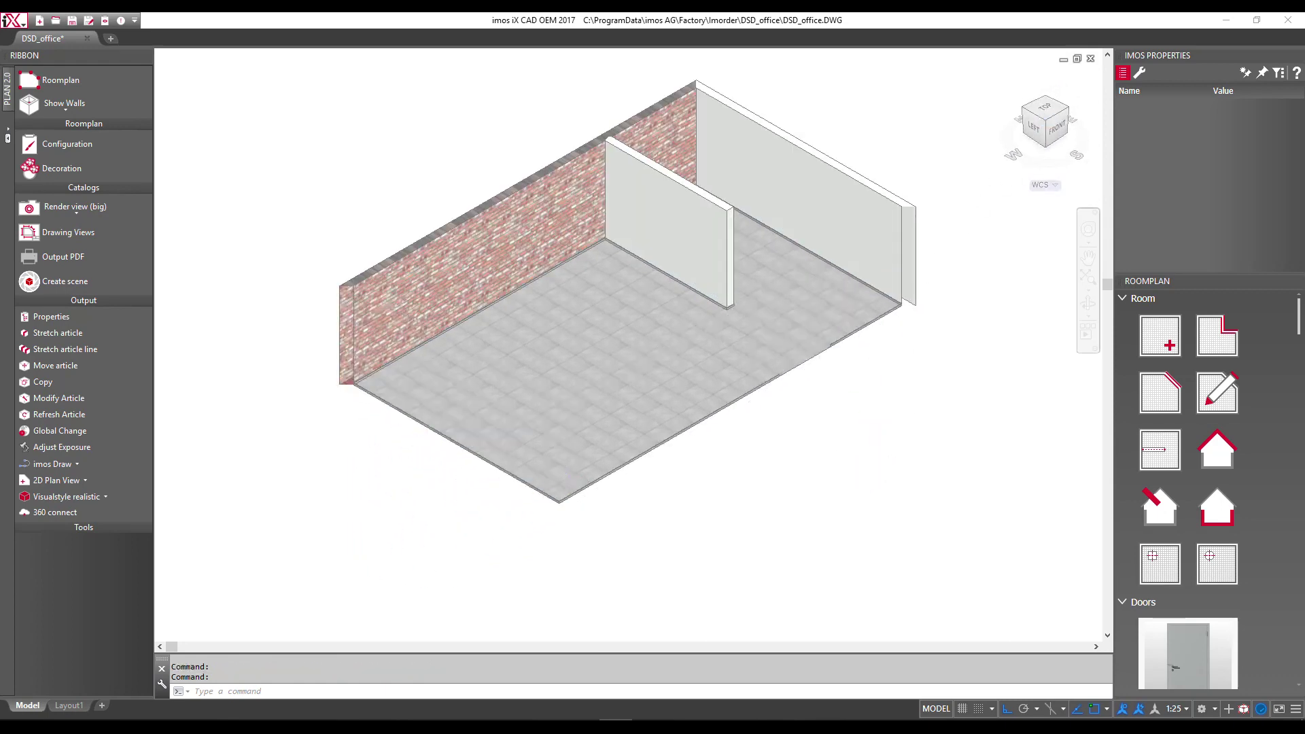
Expand the windows catalogue in the Roomplan palette.
scroll(822, 282, "up", 2)
scroll(1164, 602, "down", 3)
scroll(1183, 509, "down", 3)
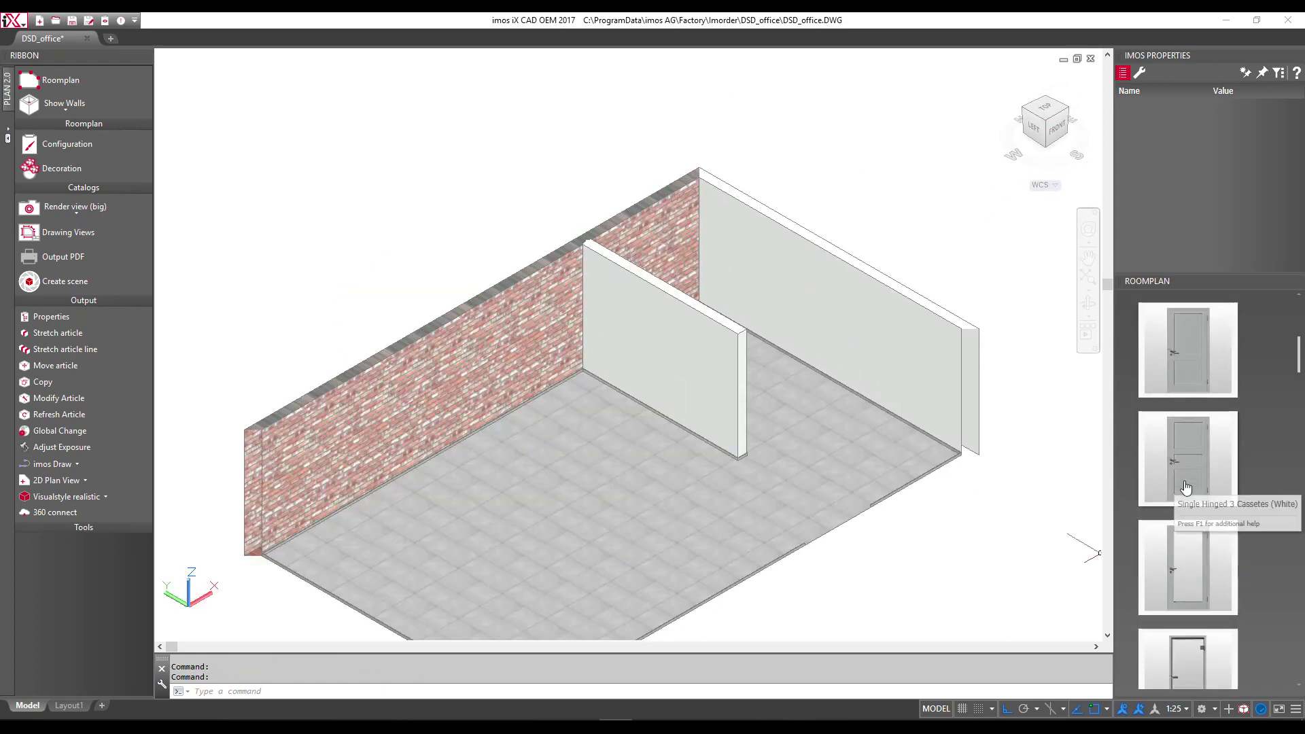
scroll(1186, 487, "down", 3)
scroll(1297, 376, "up", 1)
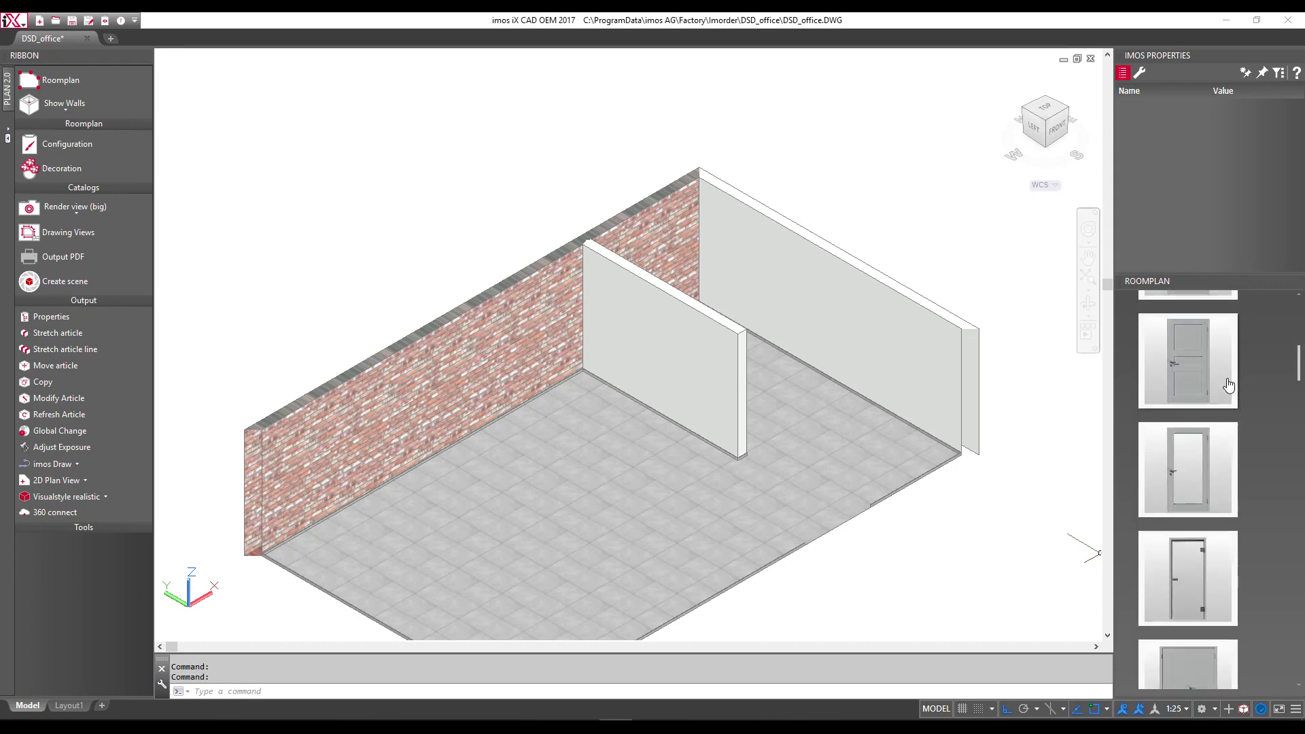
scroll(1297, 376, "up", 6)
scroll(1134, 582, "up", 1)
left_click(1123, 602)
scroll(1186, 534, "down", 5)
scroll(1187, 534, "down", 1)
scroll(1187, 534, "down", 5)
scroll(1187, 534, "down", 3)
scroll(1186, 534, "down", 3)
scroll(1184, 530, "down", 2)
scroll(1184, 536, "down", 3)
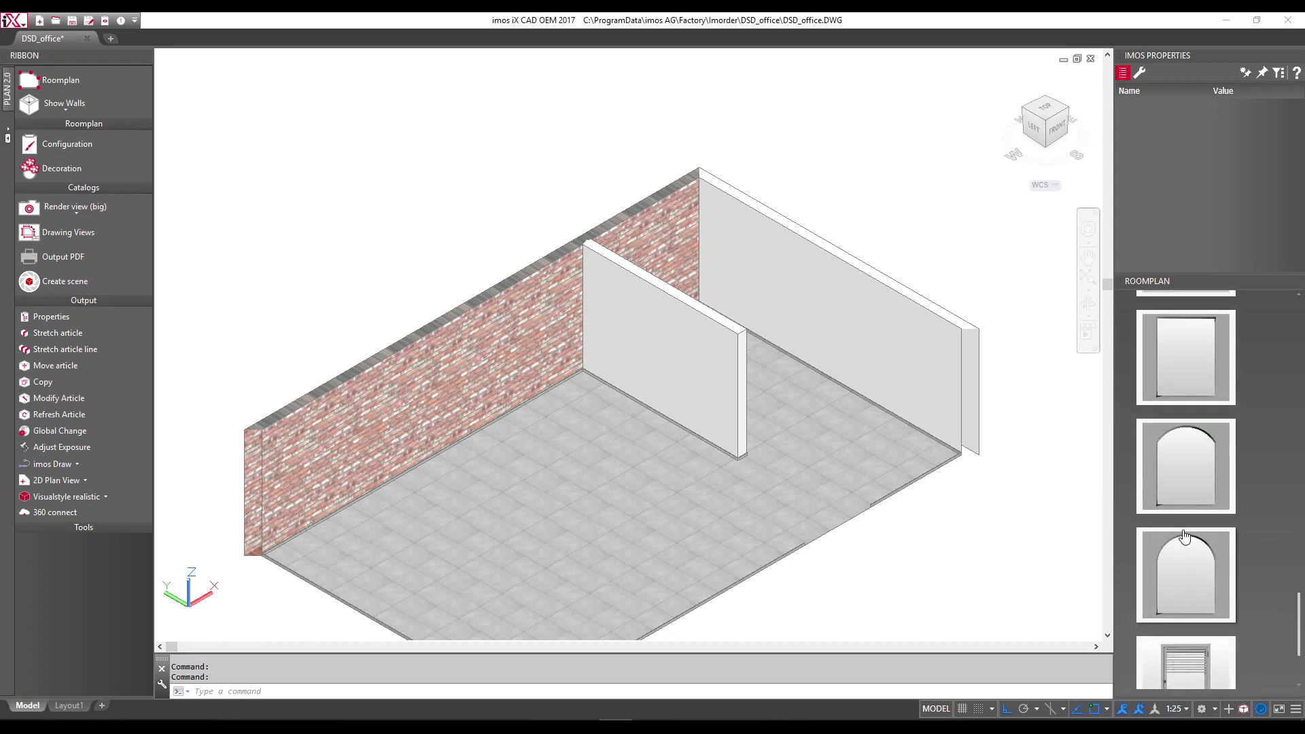
scroll(1184, 534, "up", 2)
scroll(1184, 516, "up", 1)
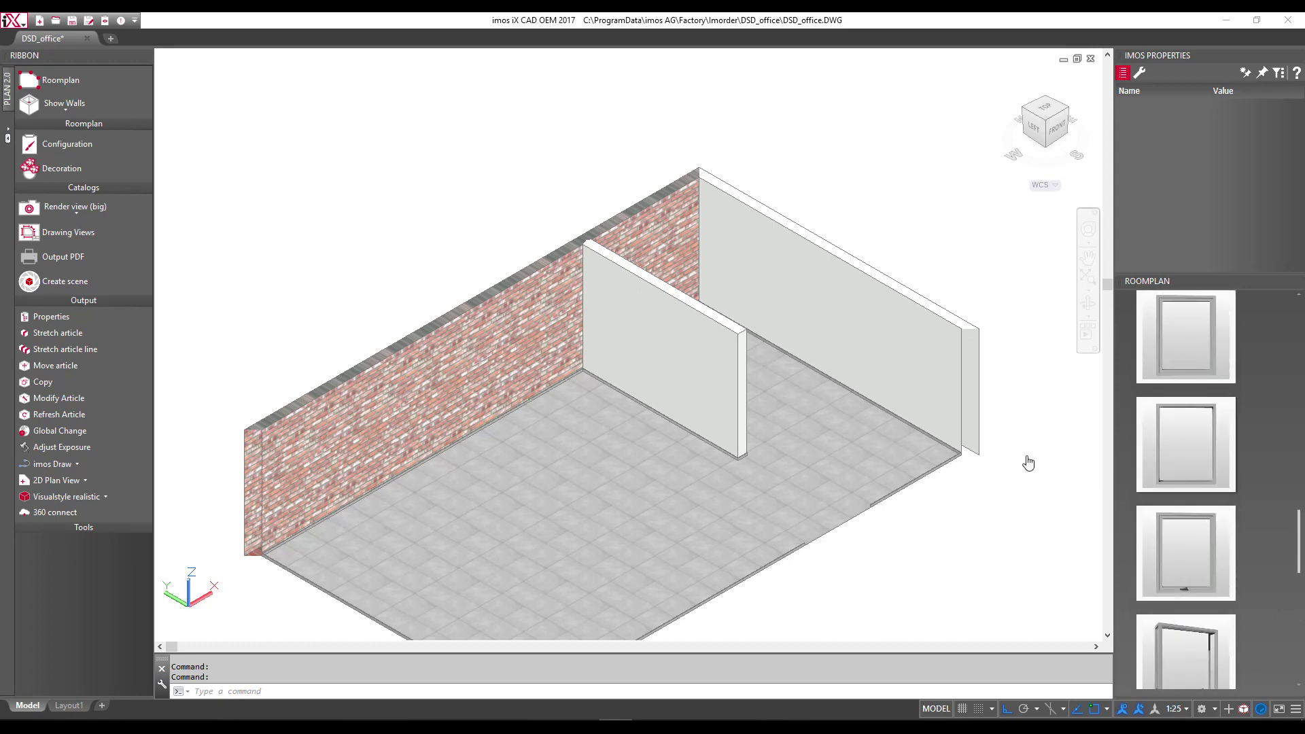
Insert a 1400-wide opening into the partition wall.
left_click_drag(1028, 463, 1006, 457)
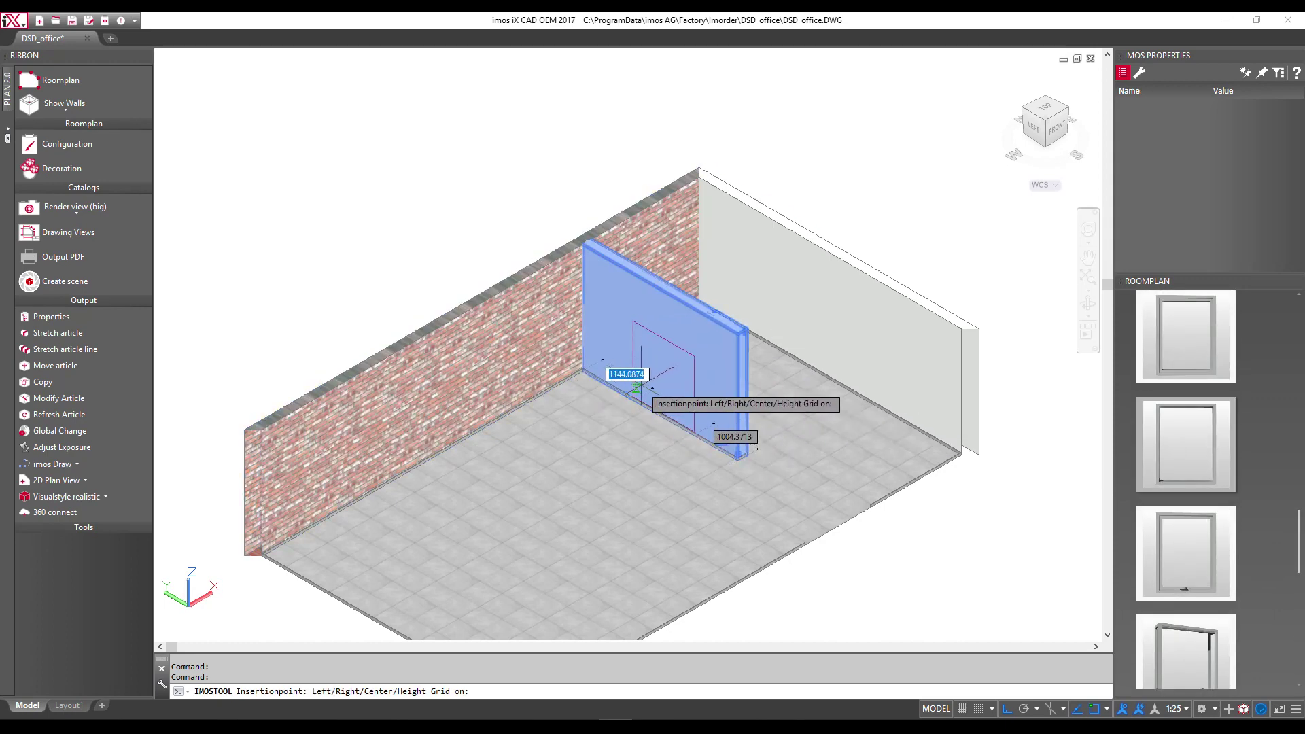
left_click(639, 384)
key("Escape")
left_click(659, 337)
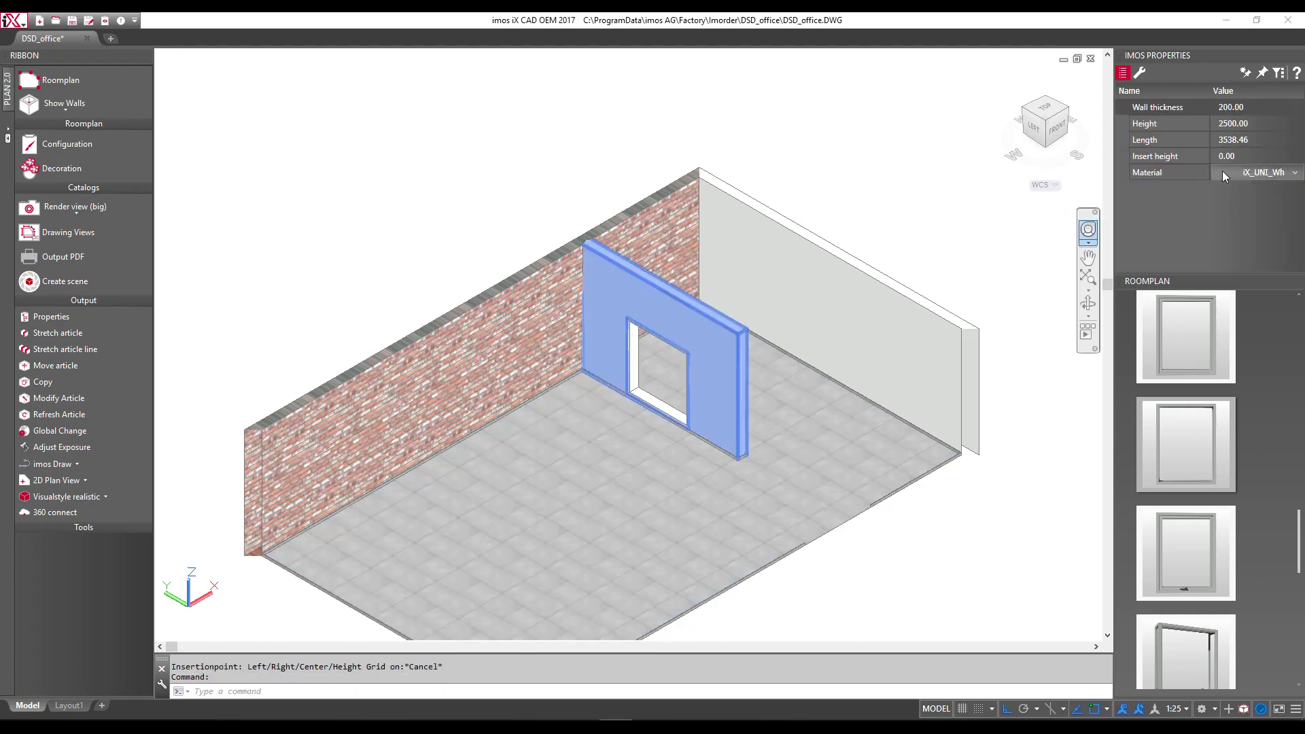
key("Escape")
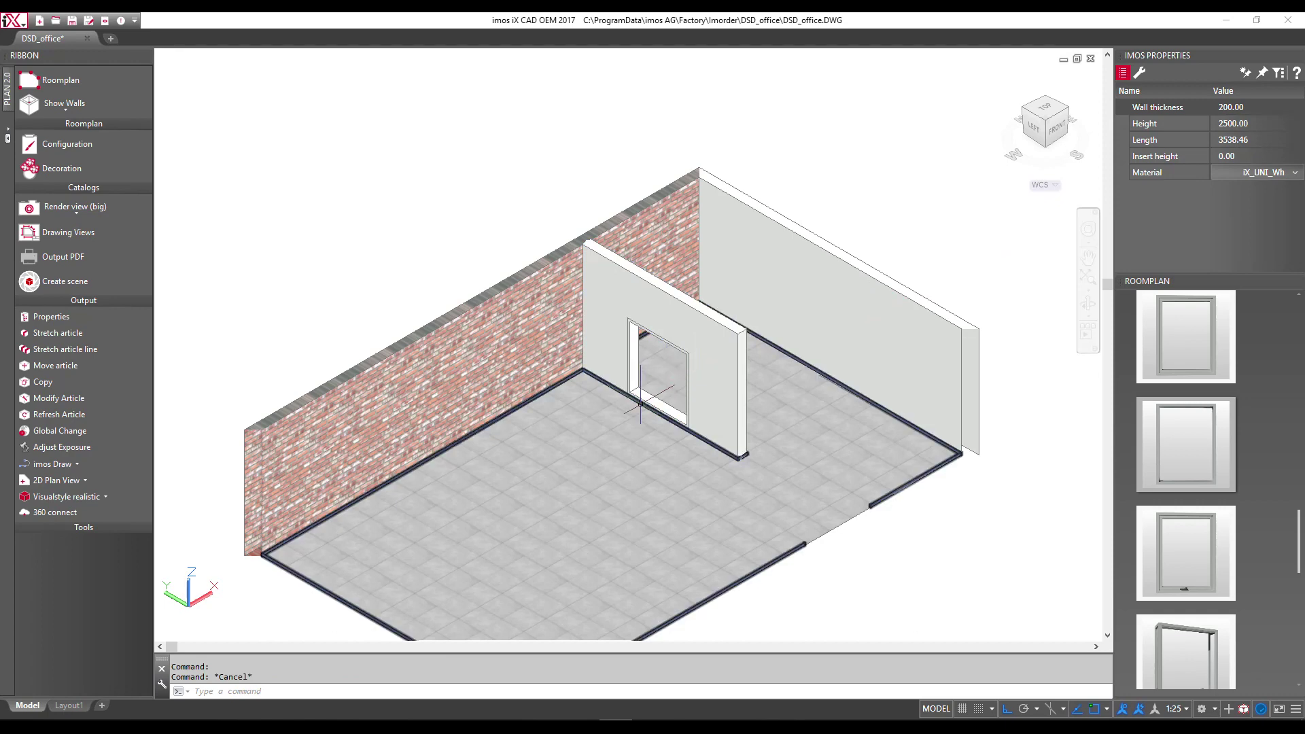
Raise the partition-wall opening's height to 2400 and return to the top plan view.
left_click(644, 397)
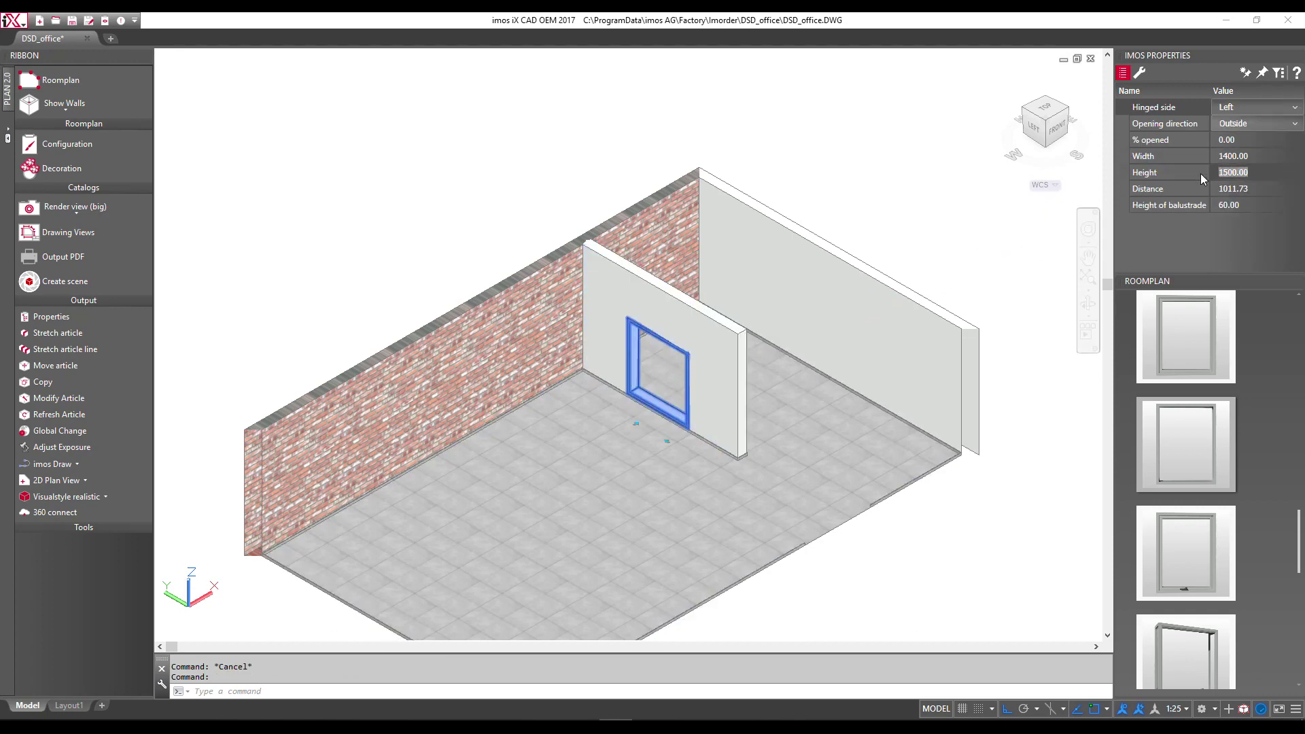
type("24")
key("Return")
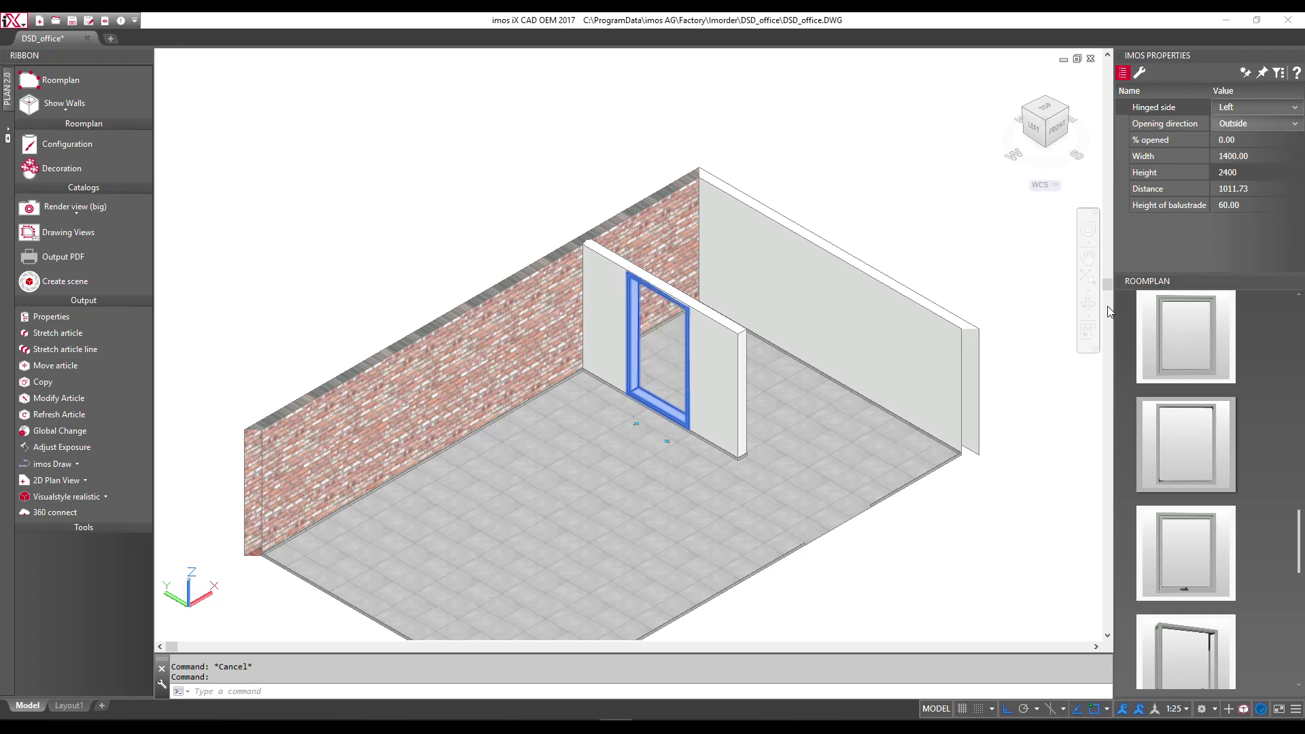
key("Escape")
mouse_move(1050, 115)
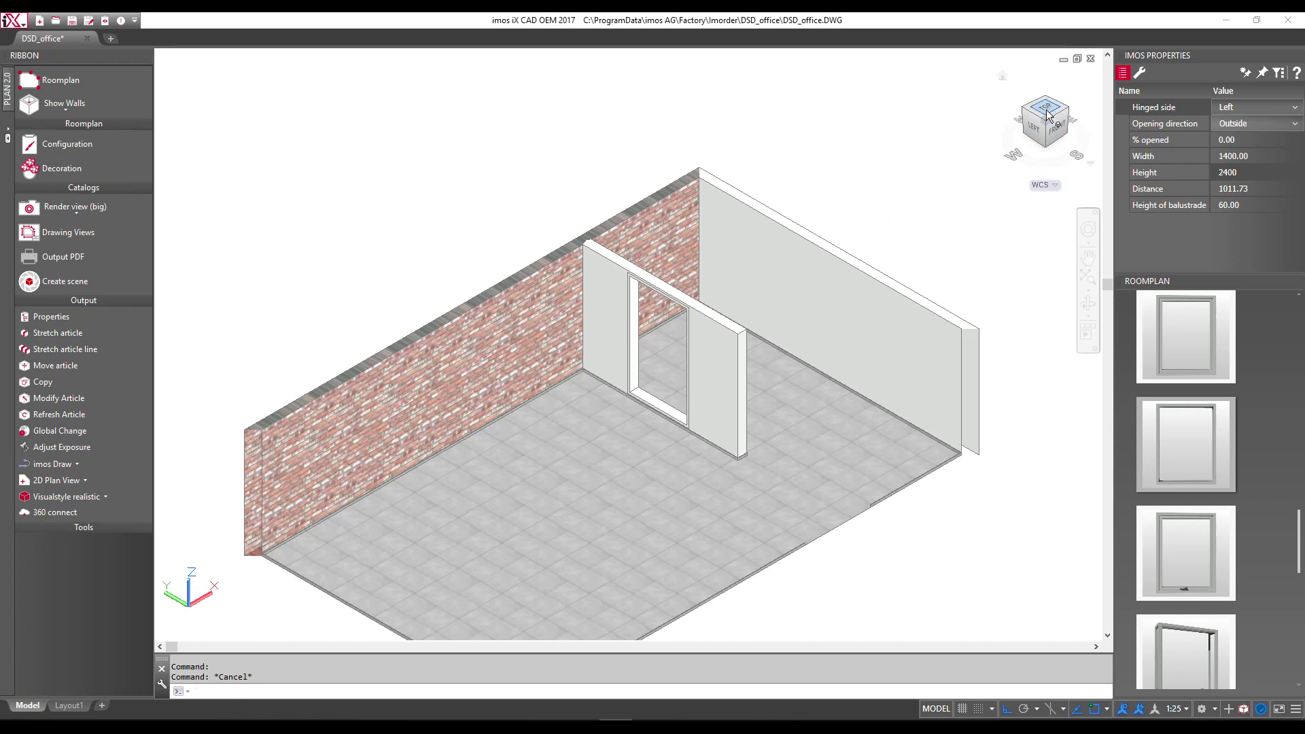
left_click(1046, 109)
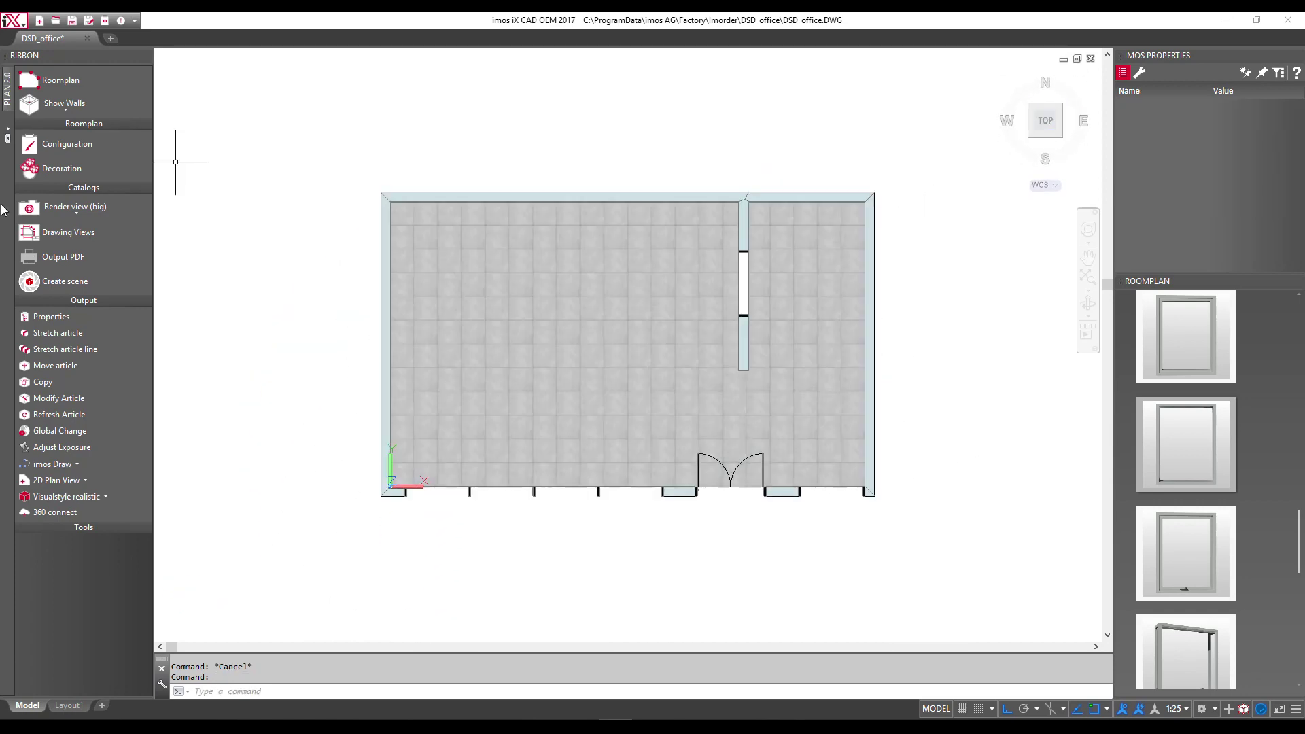
Open the catalog and expand Office > Office > Desk Systems.
left_click(48, 145)
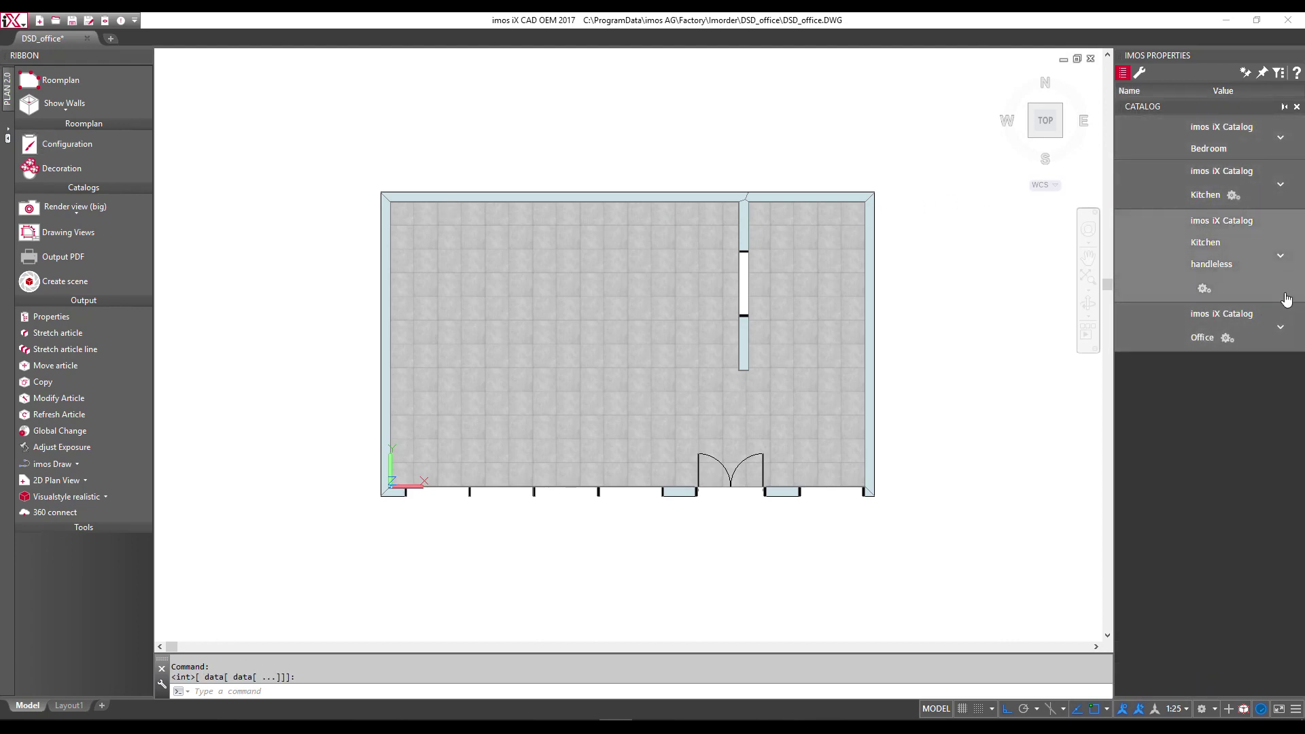
left_click(1281, 329)
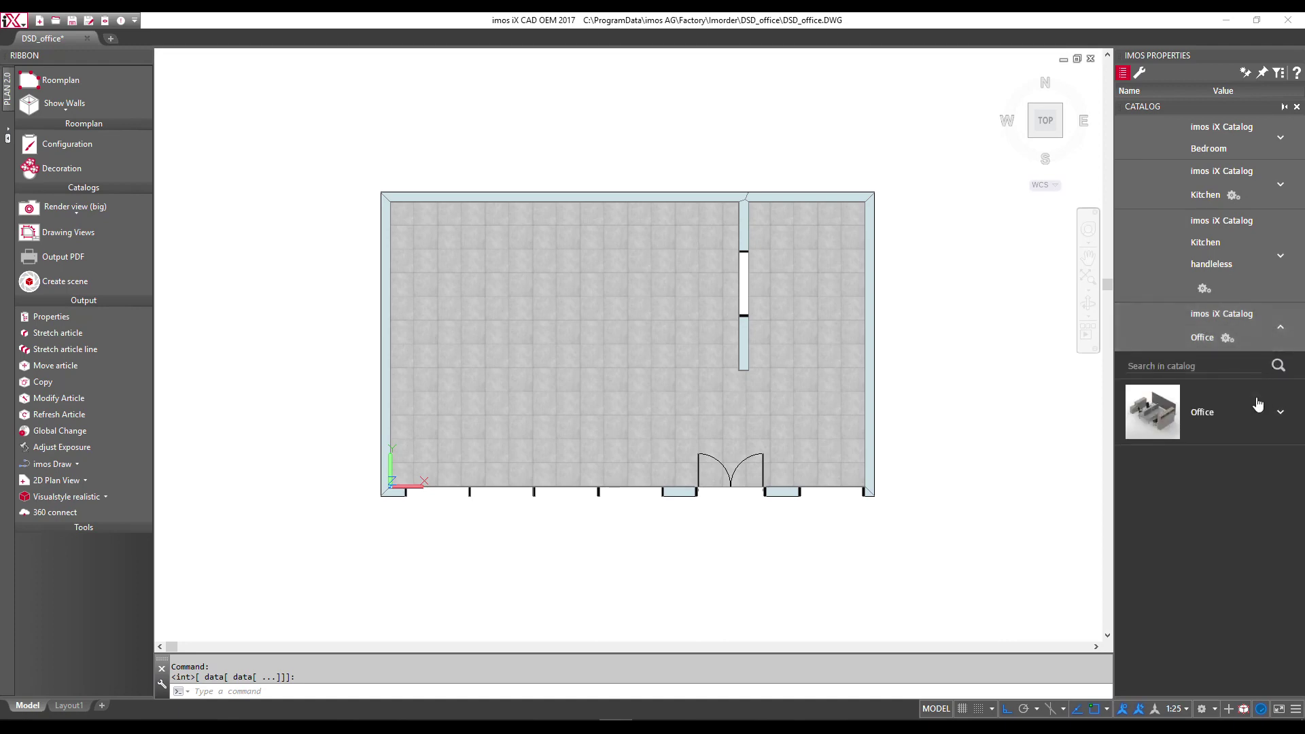
left_click(1284, 422)
scroll(1230, 408, "down", 3)
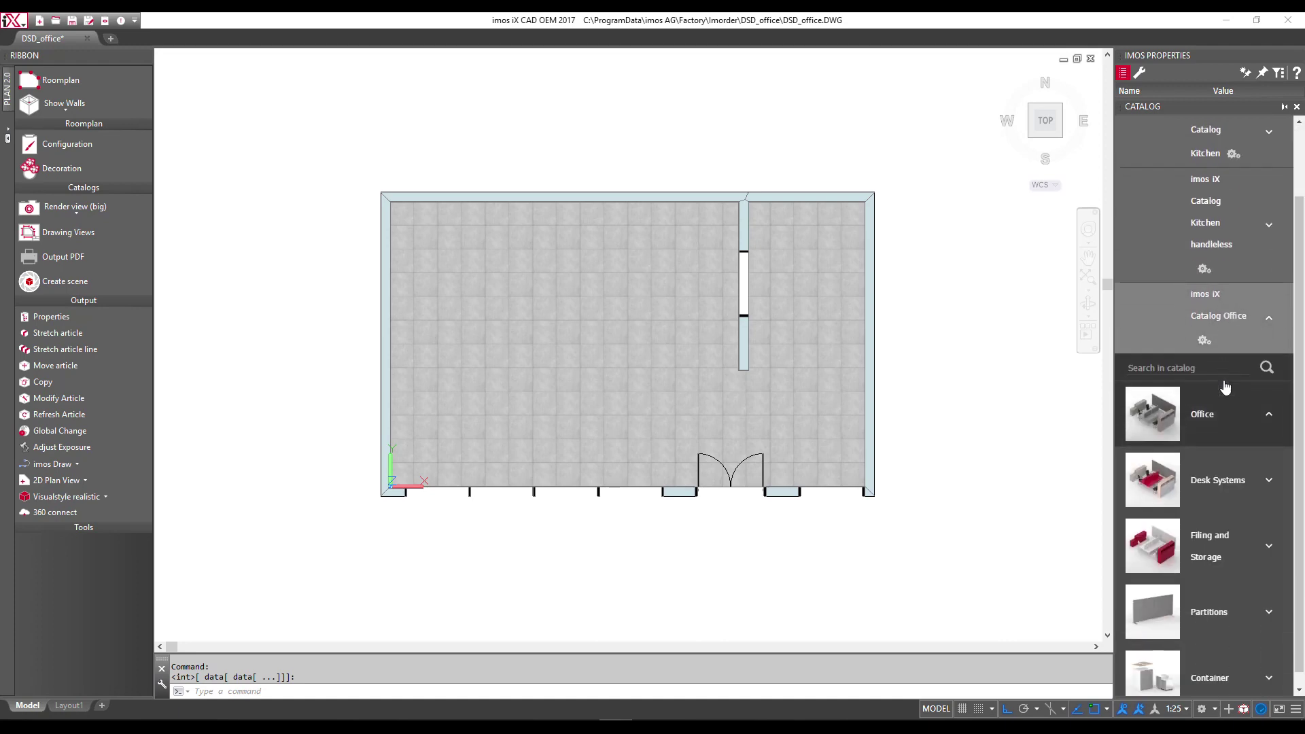
left_click(1262, 466)
Expand Professional System Desks > Double Side and configure the two-desk workstation with screen panels.
scroll(1254, 476, "down", 5)
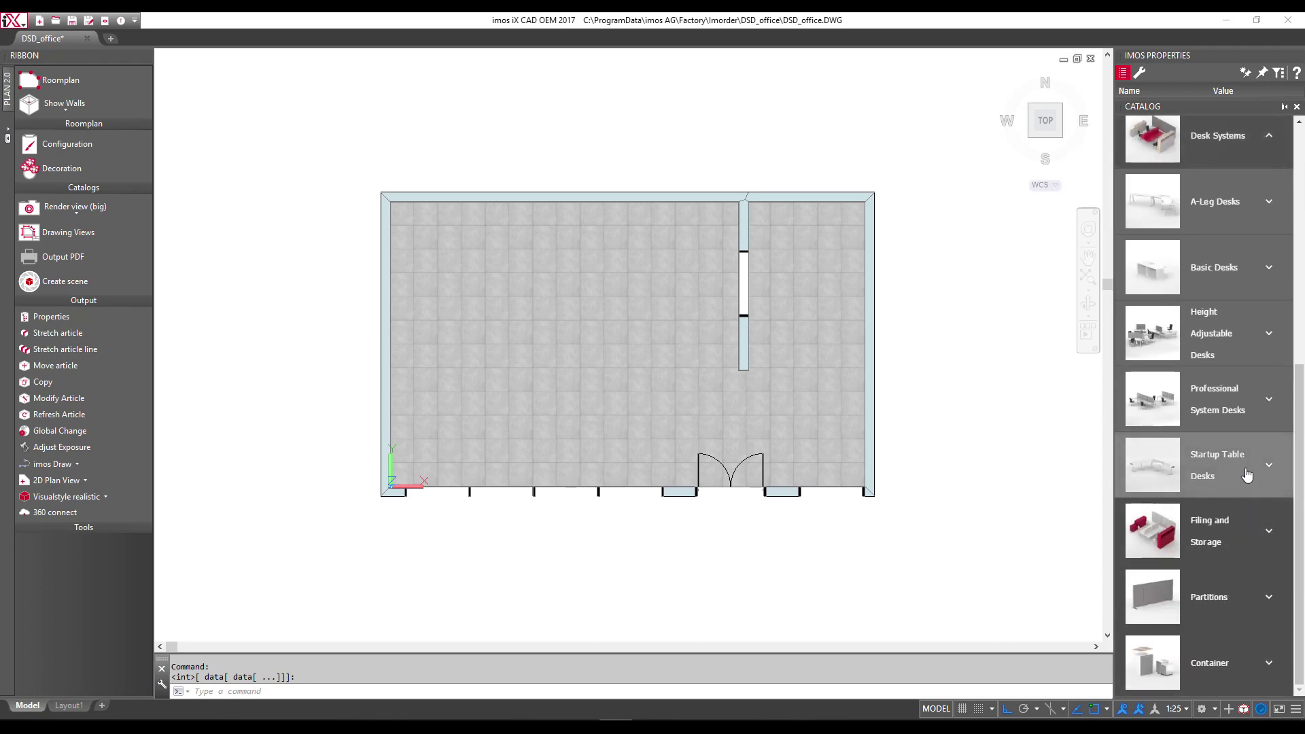
left_click(1257, 408)
scroll(1245, 420, "down", 1)
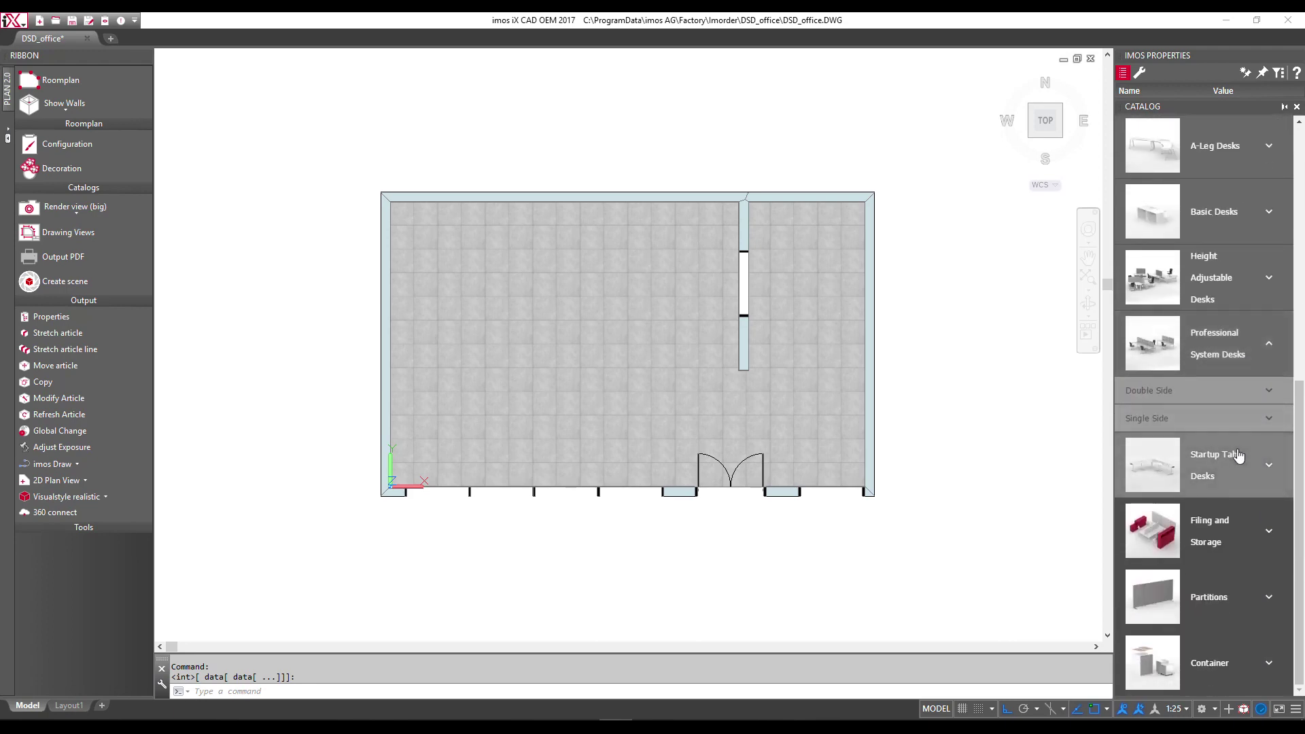
left_click(1272, 393)
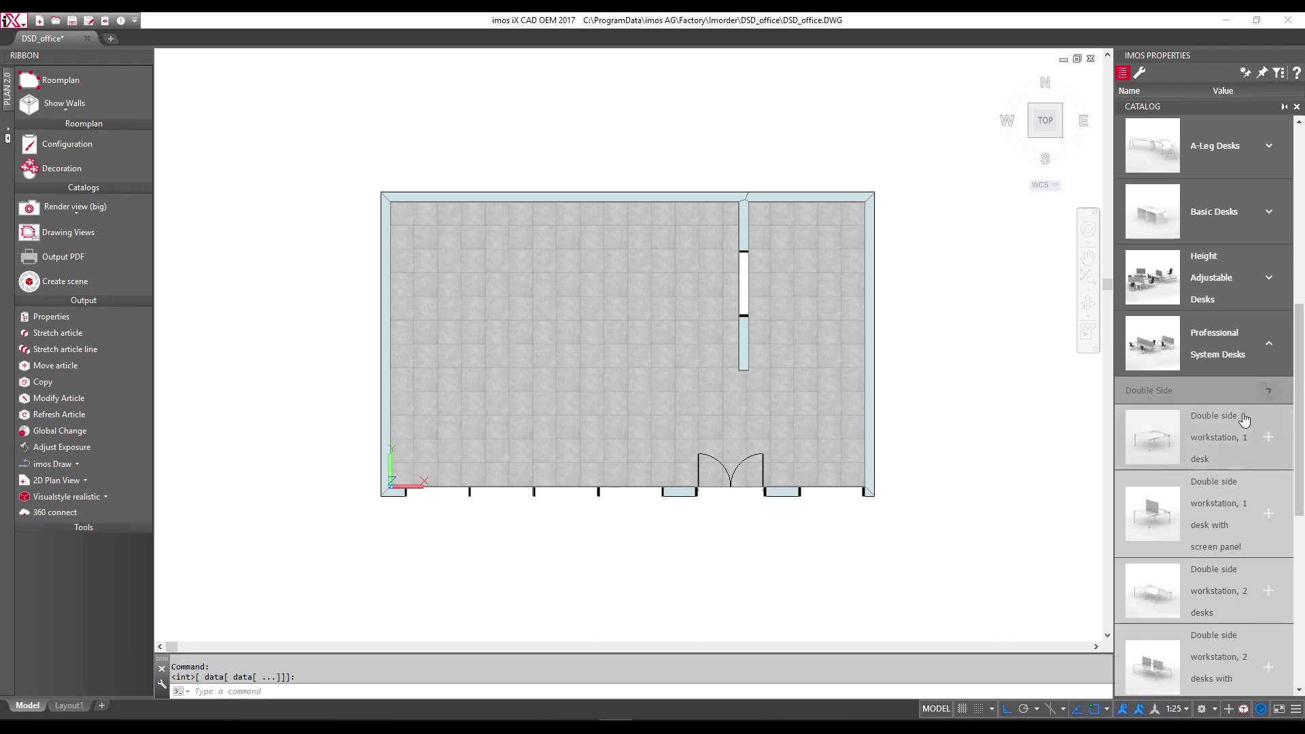
scroll(1239, 421, "down", 3)
scroll(1243, 423, "down", 3)
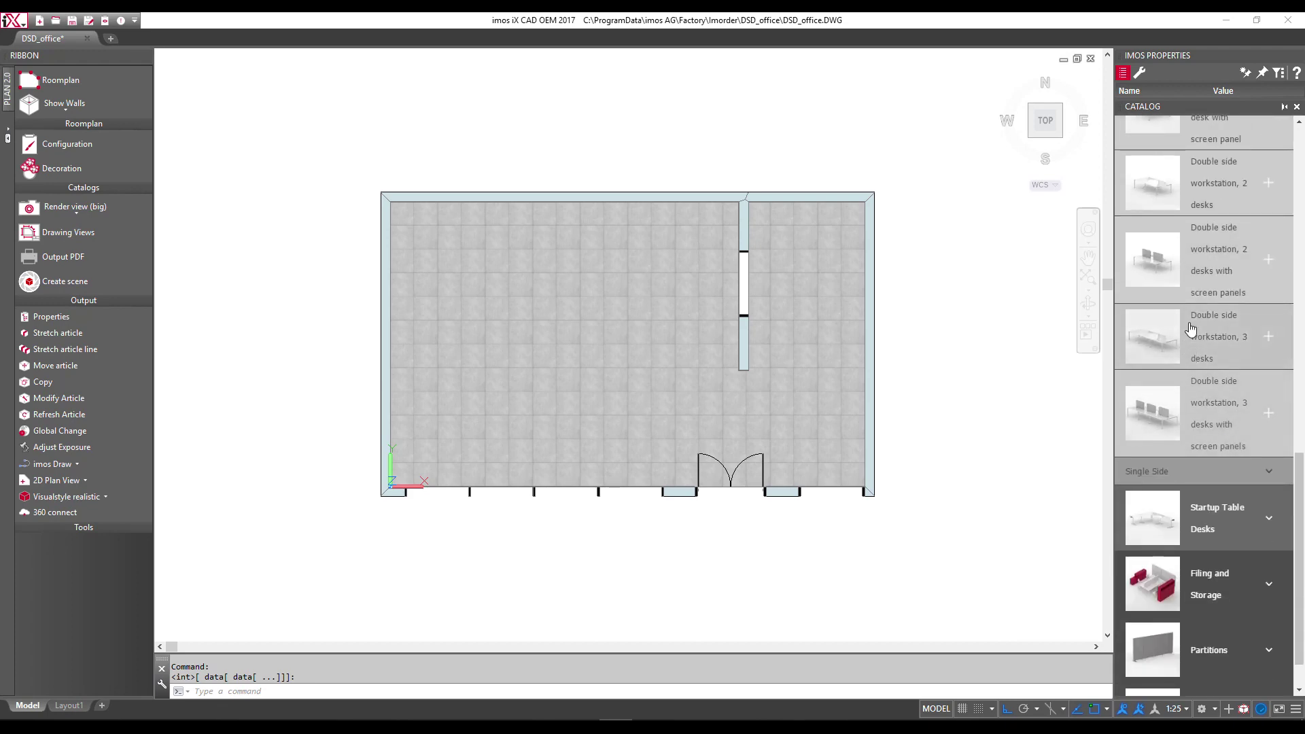
scroll(1244, 337, "up", 1)
left_click(1214, 340)
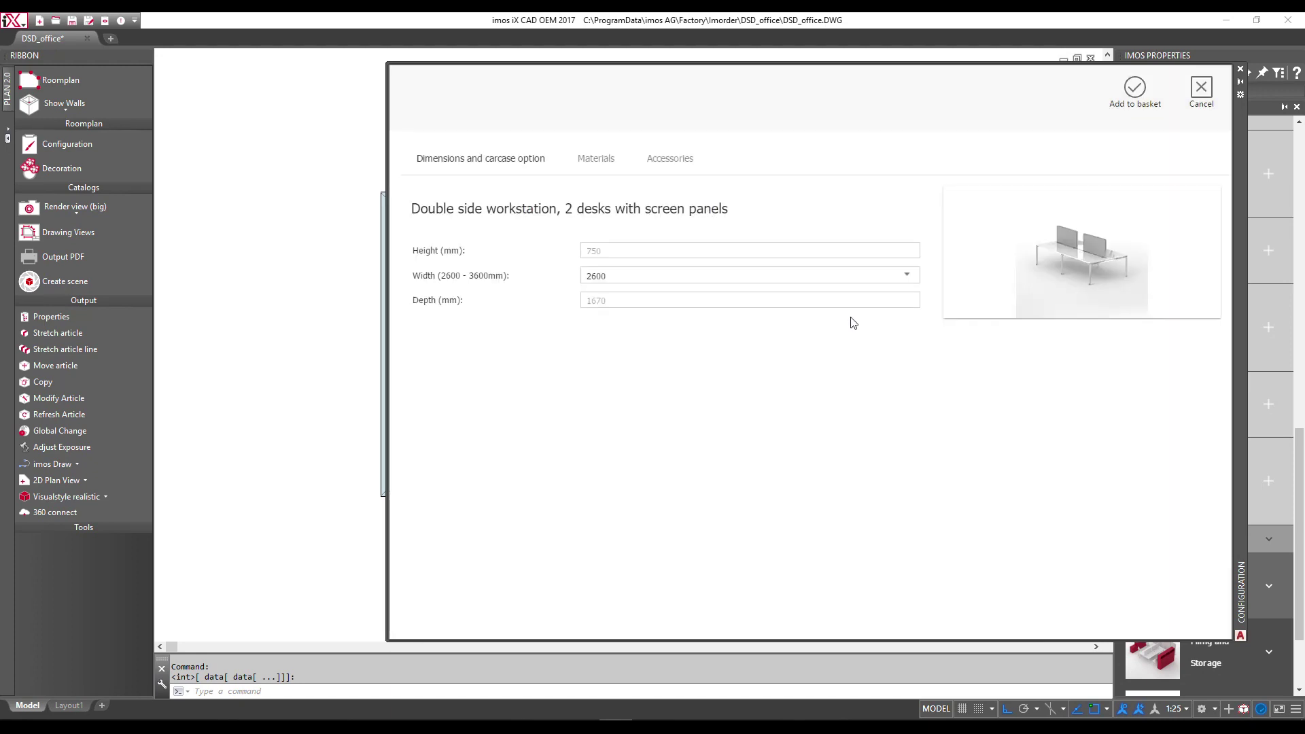
Set the two-desk workstation's carcase material to Grey dark Matt.
left_click(598, 160)
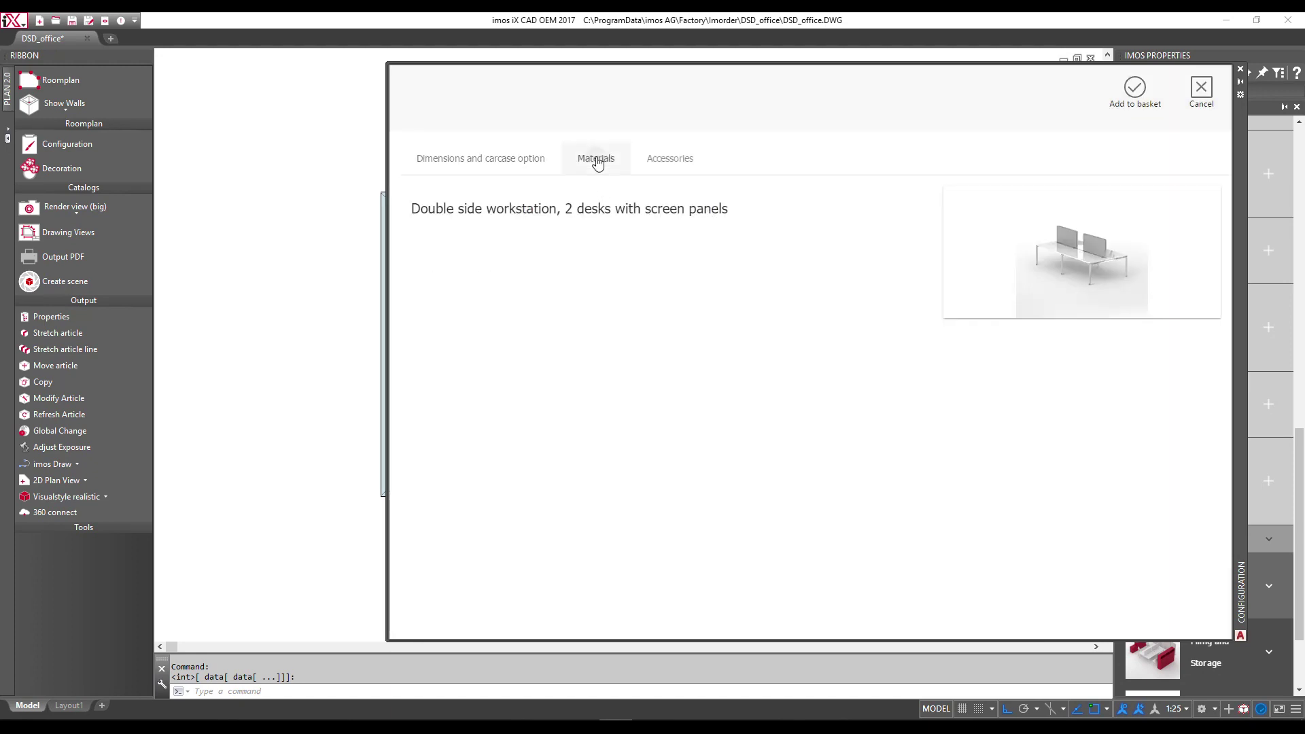
scroll(633, 467, "right", 2)
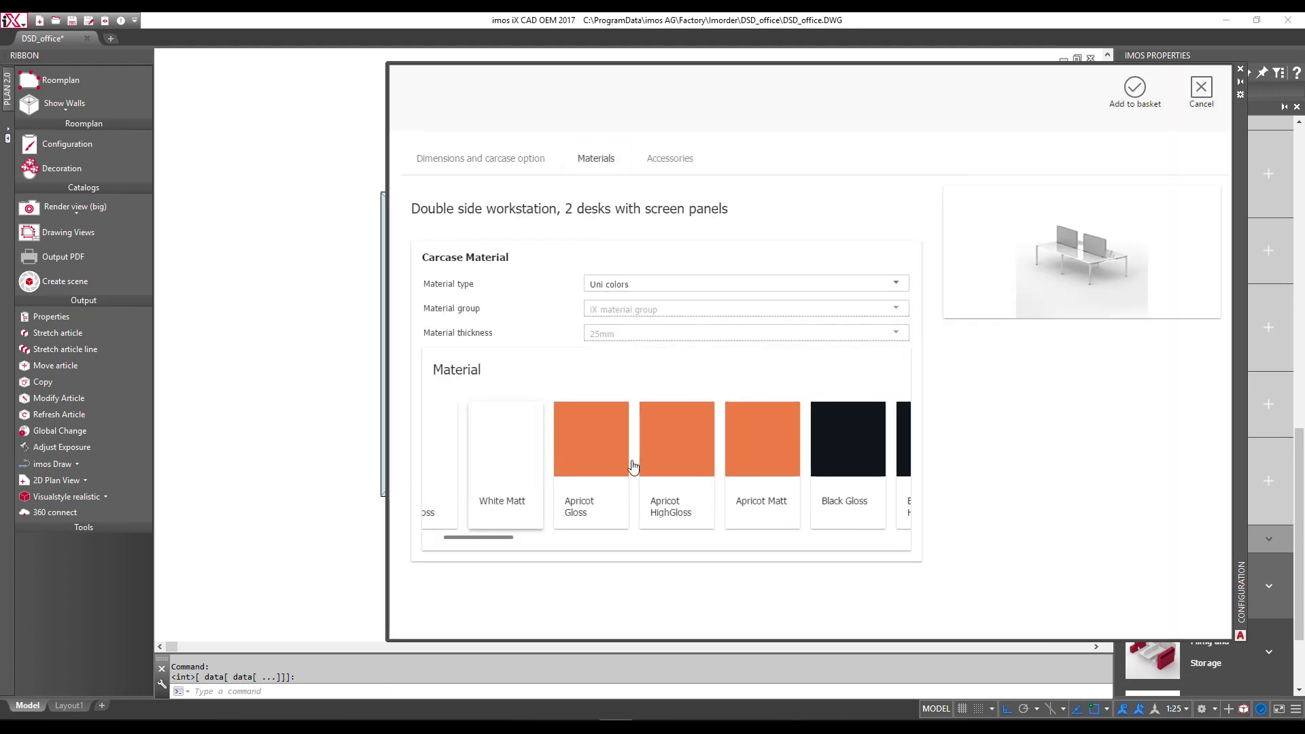
scroll(629, 464, "right", 2)
scroll(625, 461, "right", 2)
scroll(622, 459, "right", 2)
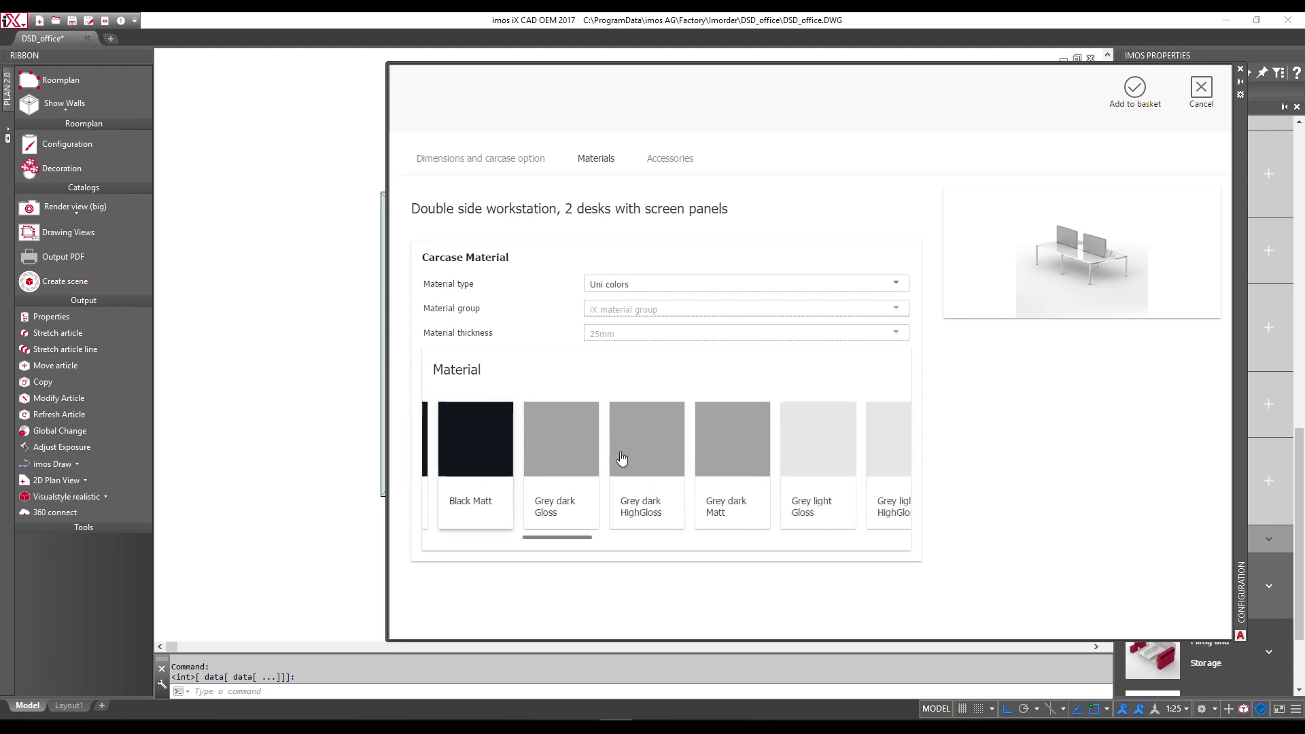
left_click(741, 450)
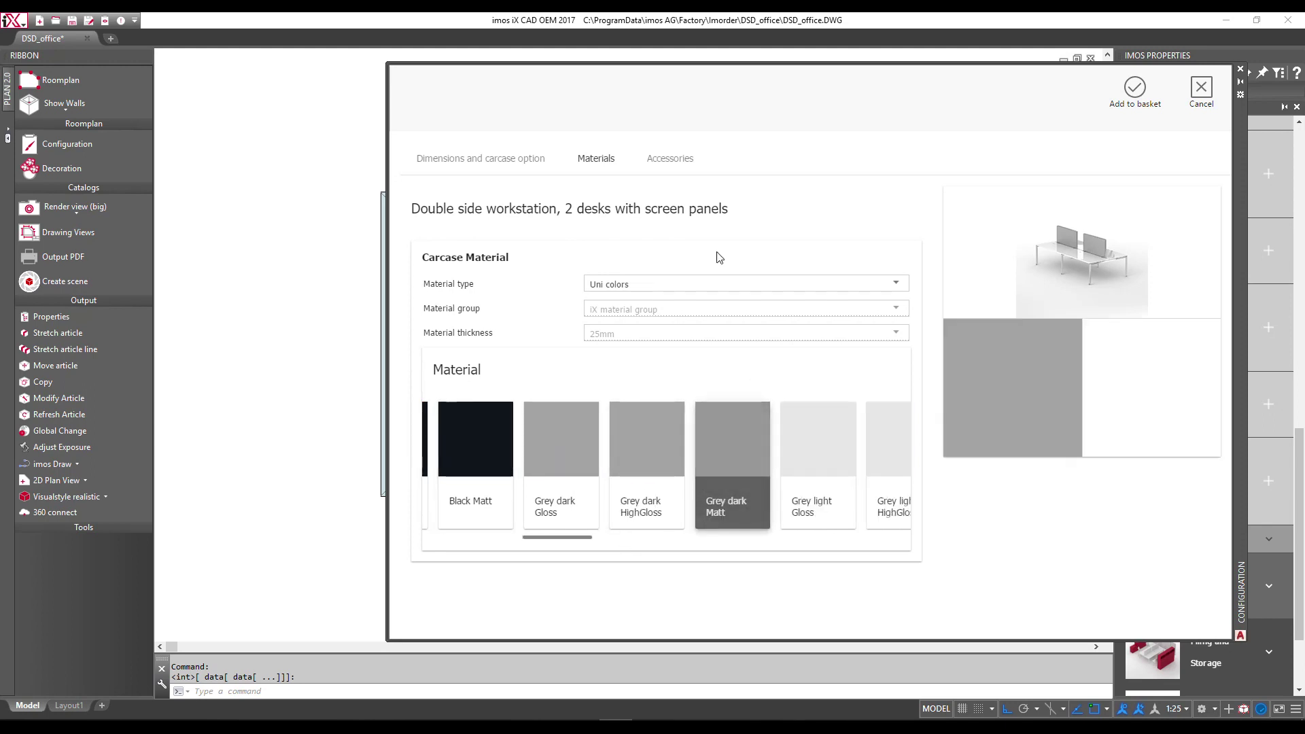
Keep Black grommets, make the screen panels Fresh green, and add the workstation to the basket.
left_click(685, 160)
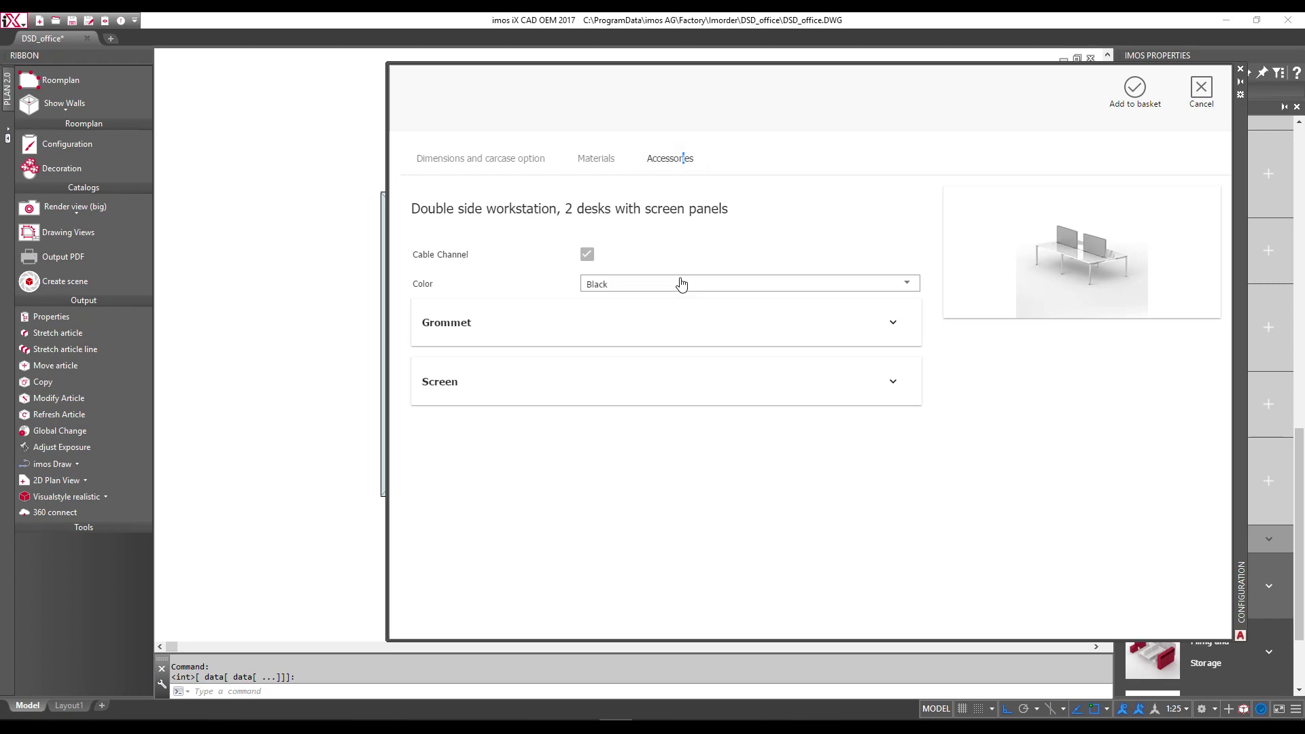
left_click(620, 382)
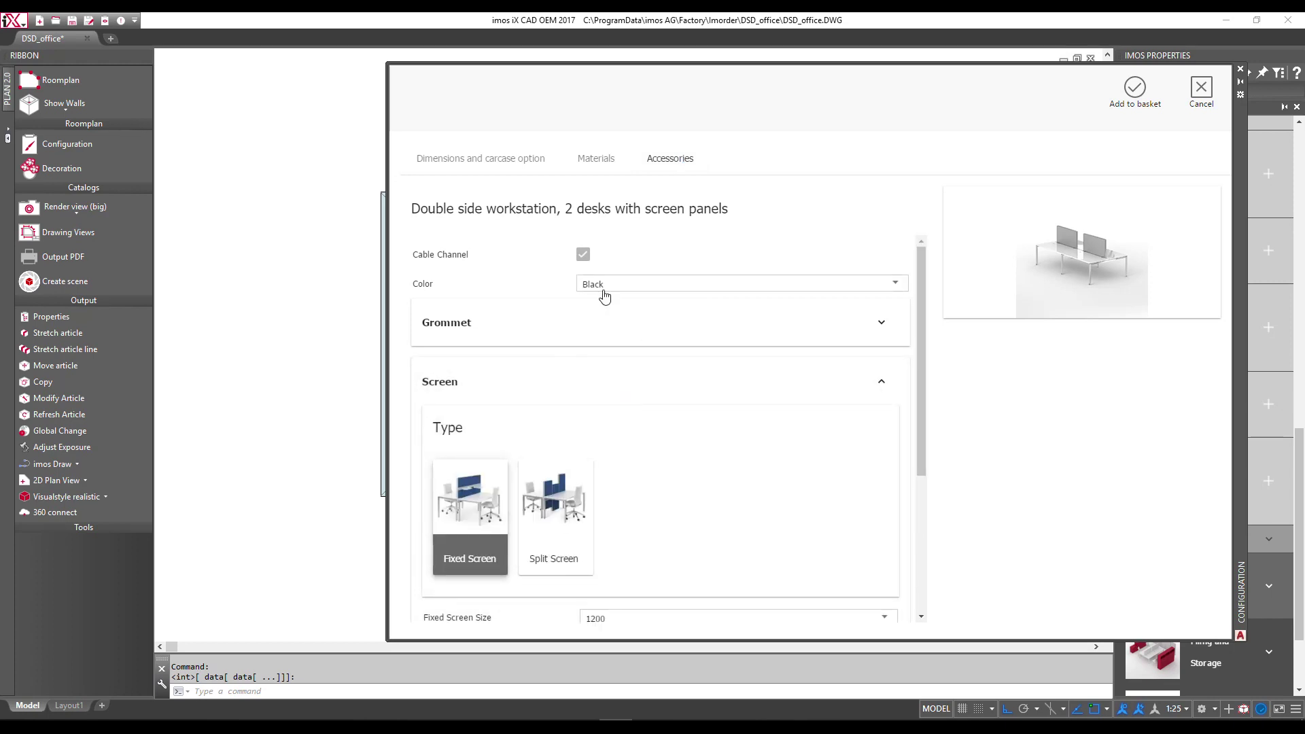
left_click(598, 329)
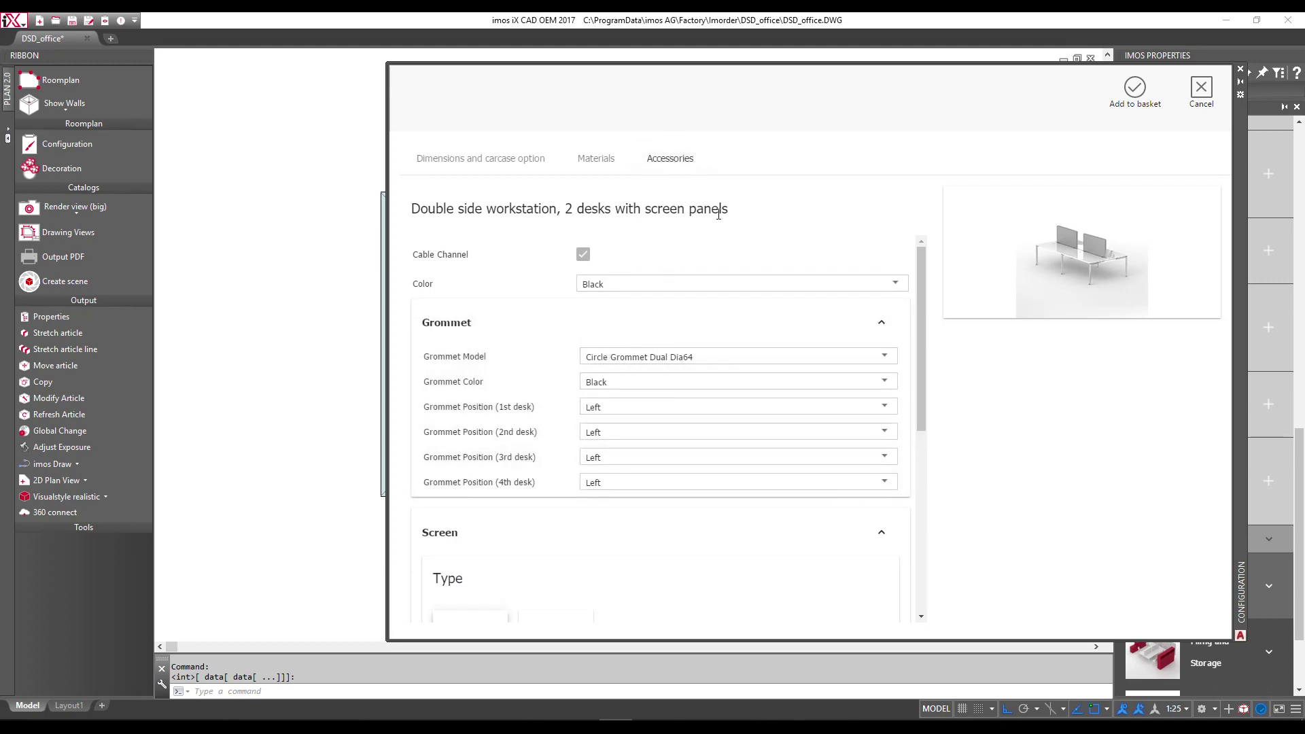
left_click(647, 384)
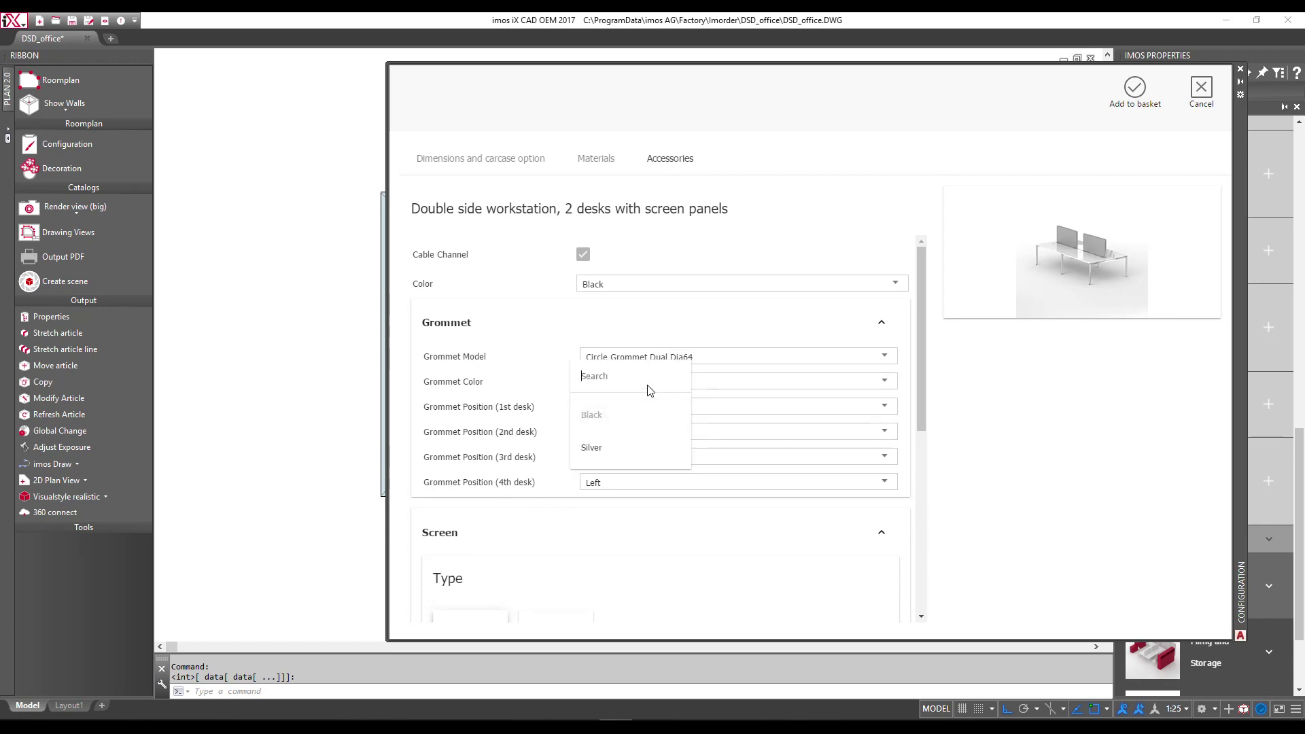
left_click(669, 160)
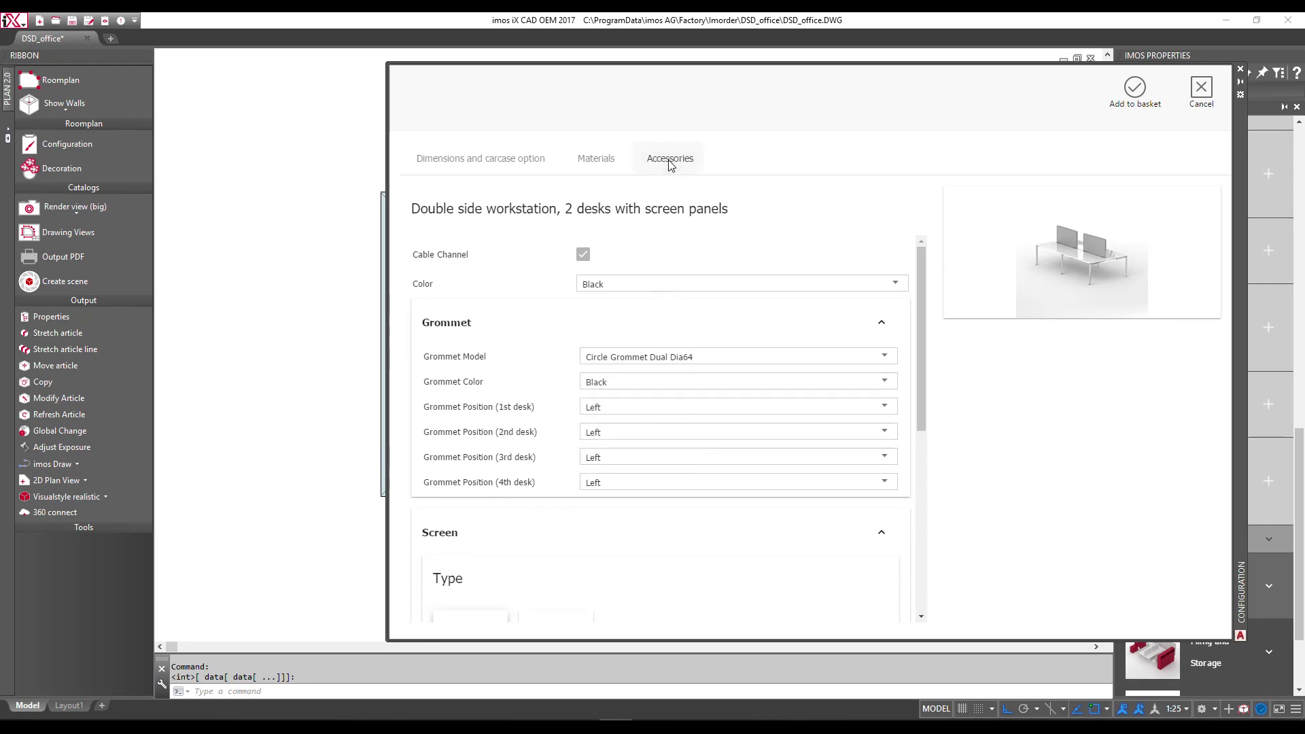
scroll(690, 343, "down", 5)
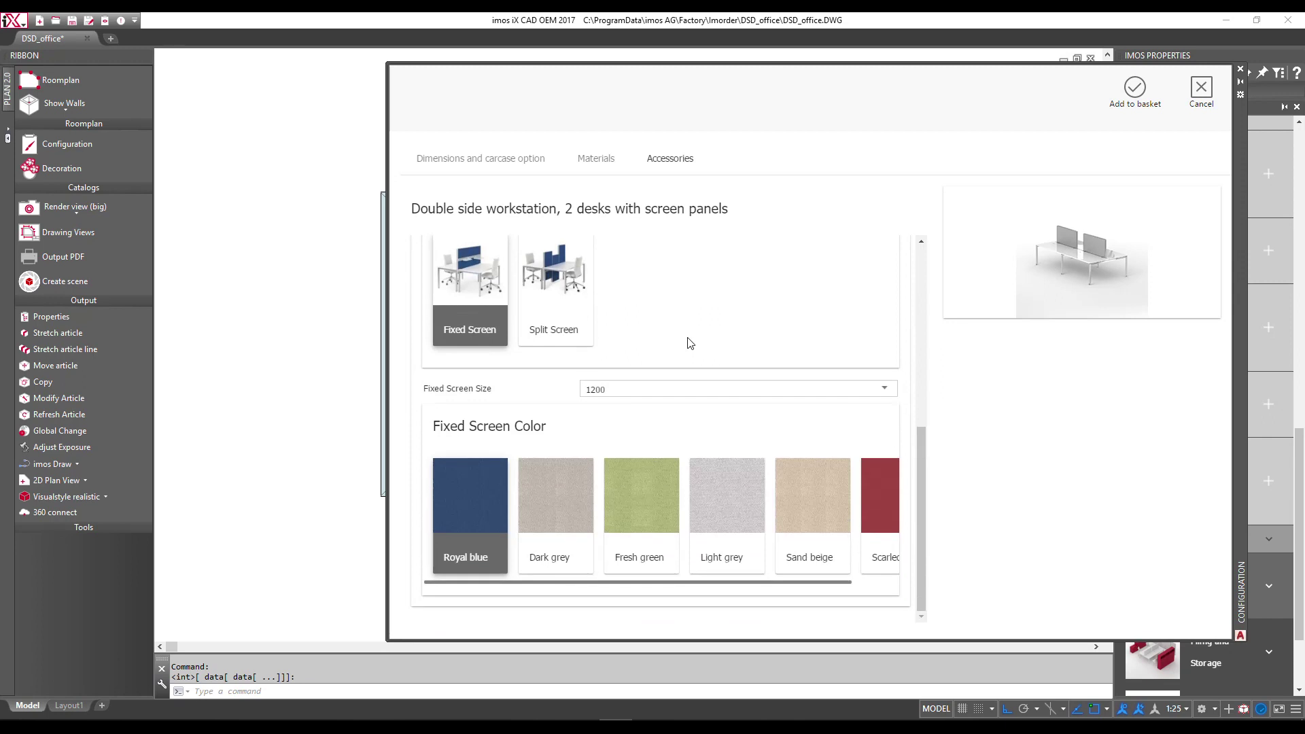
scroll(659, 504, "right", 2)
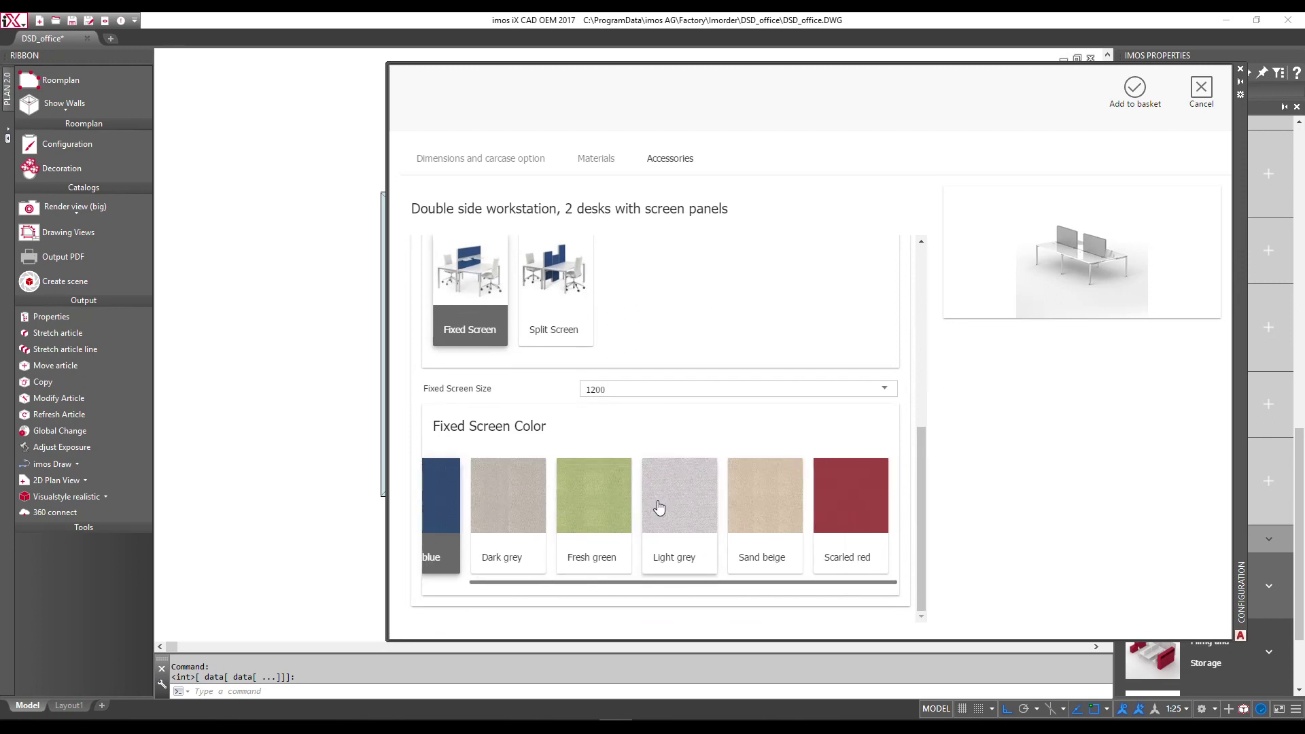
left_click(601, 498)
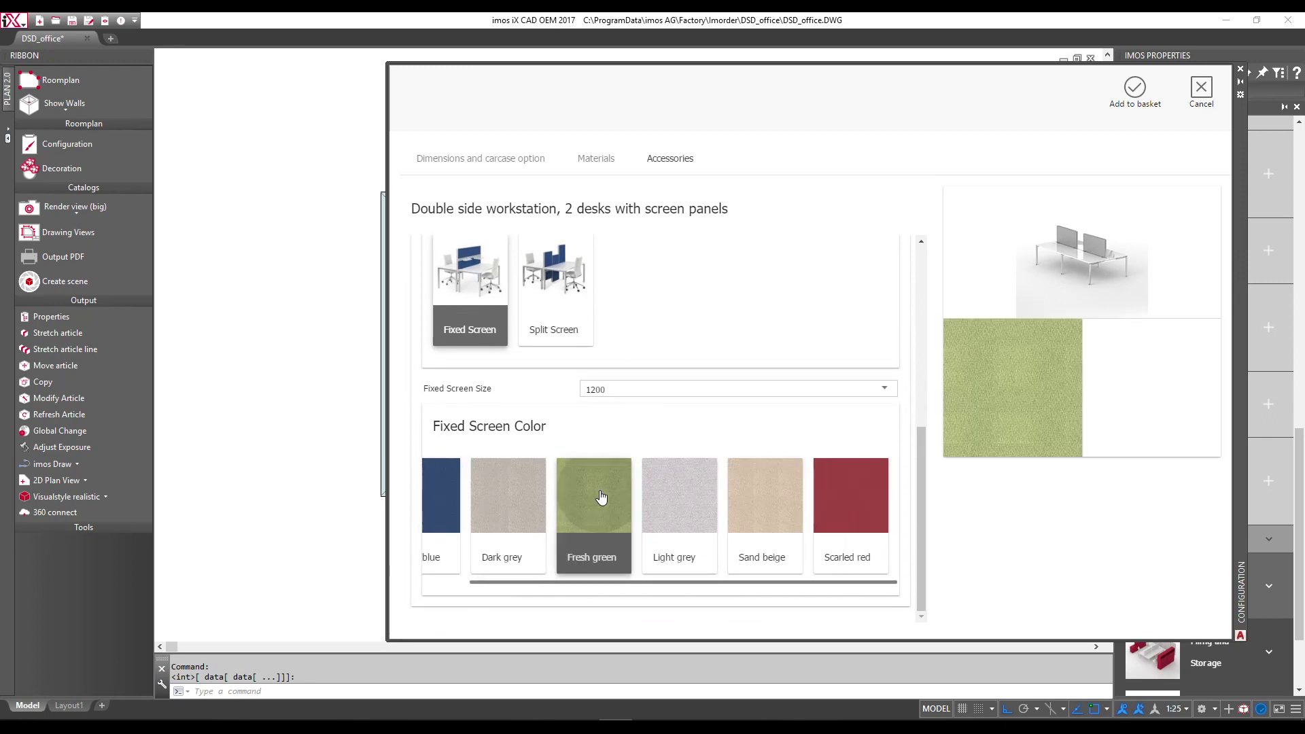
left_click(1134, 95)
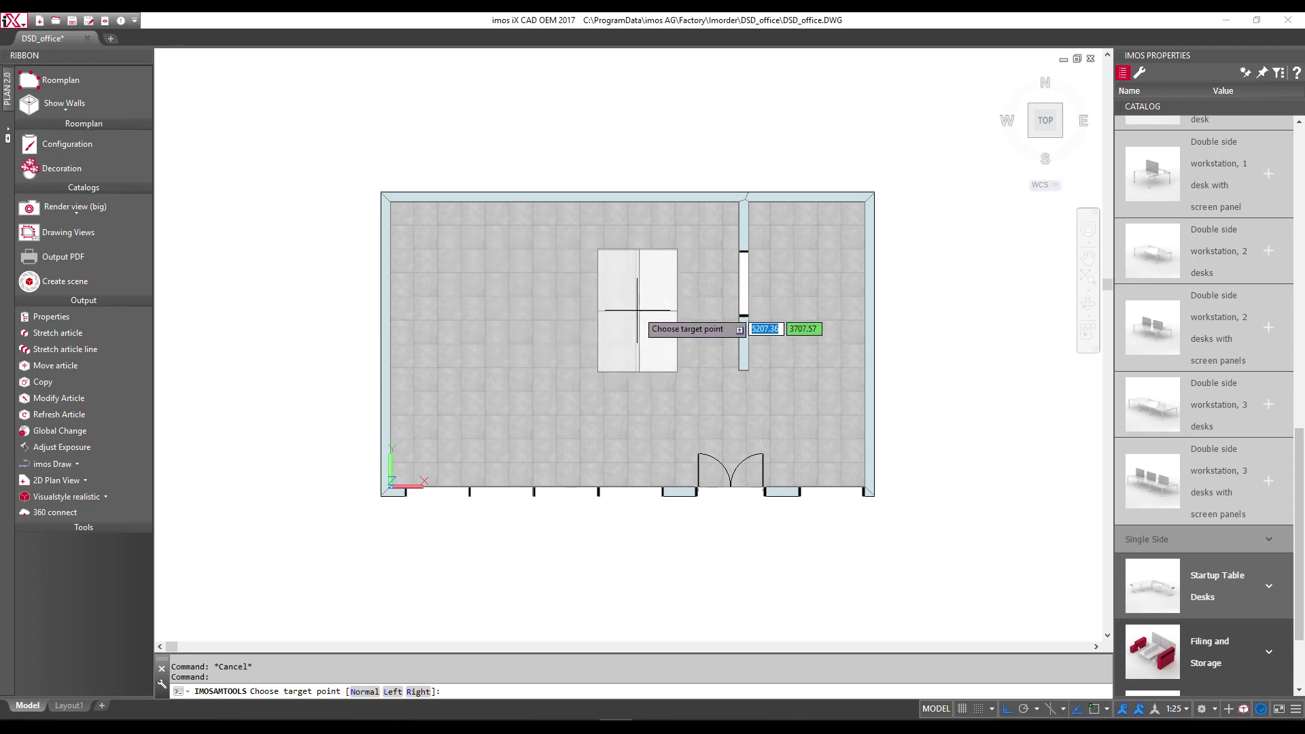
Place the two-desk workstation mid-room left of the partition, then pick the three-desk screen-panel workstation.
left_click(637, 310)
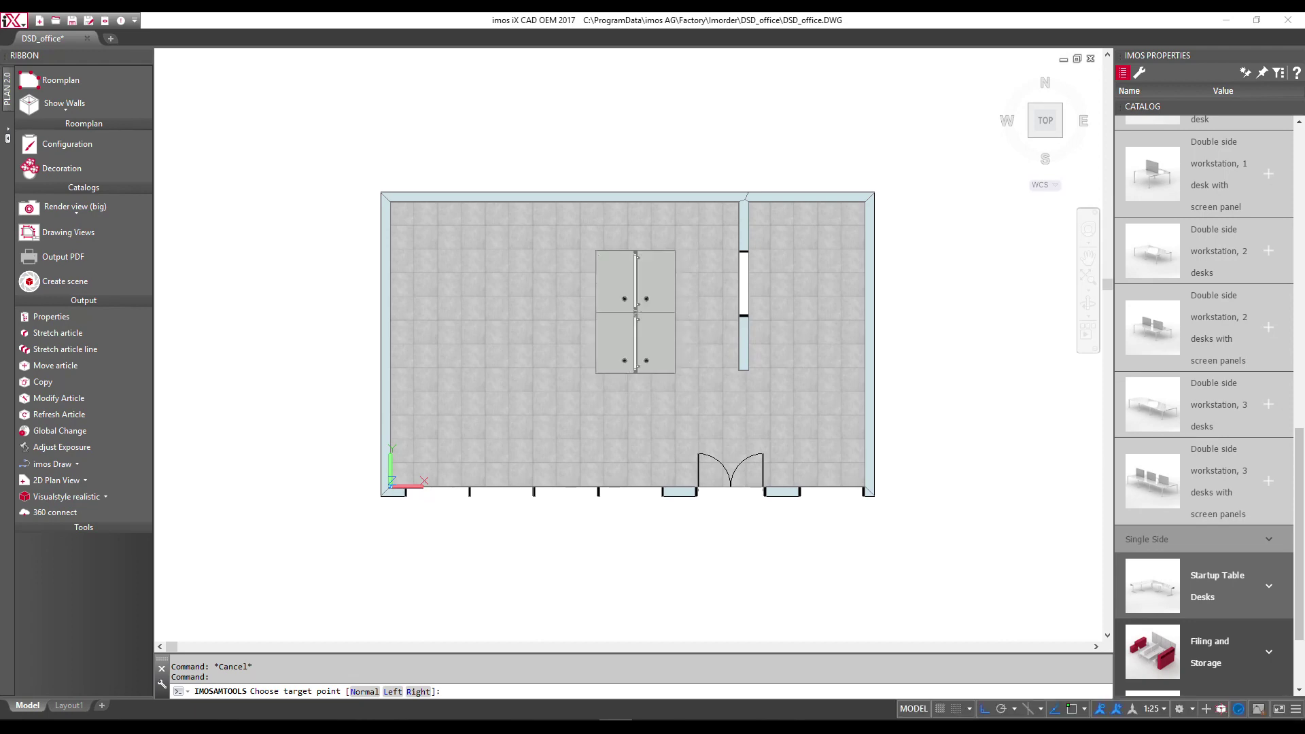
scroll(1194, 330, "down", 1)
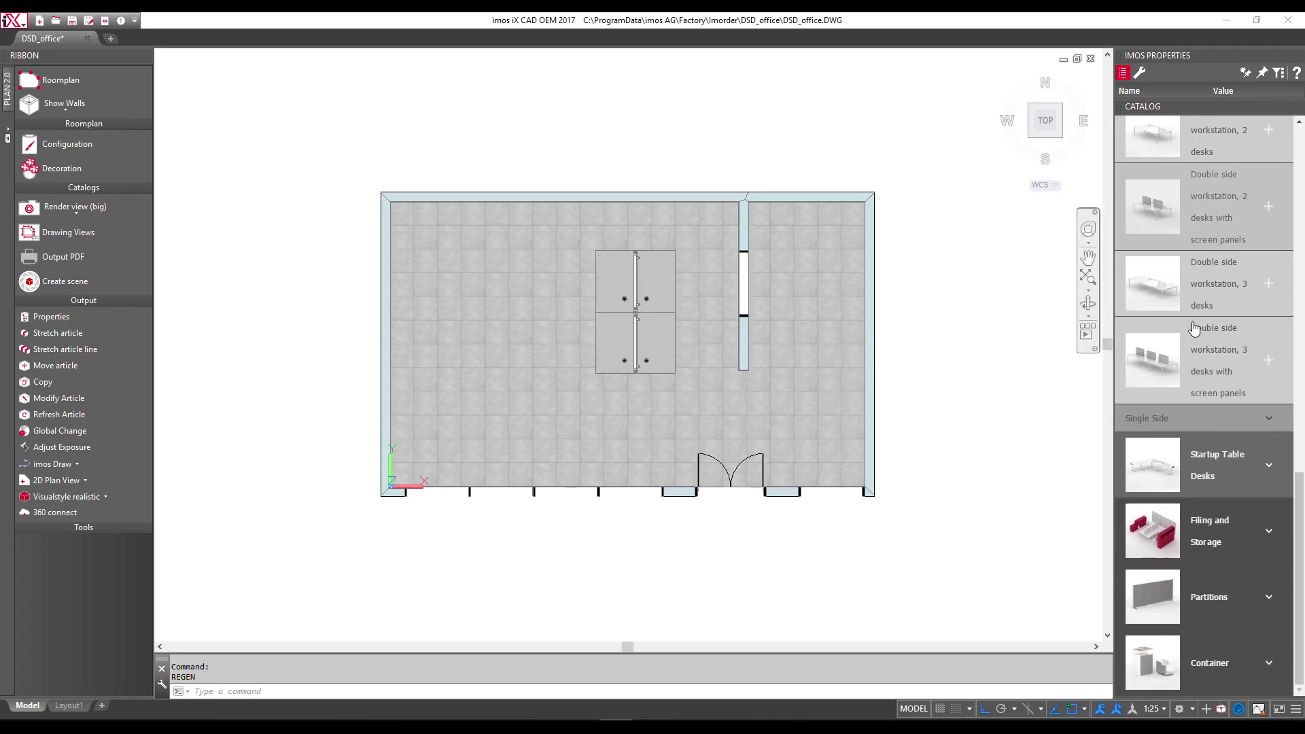
scroll(1194, 329, "down", 3)
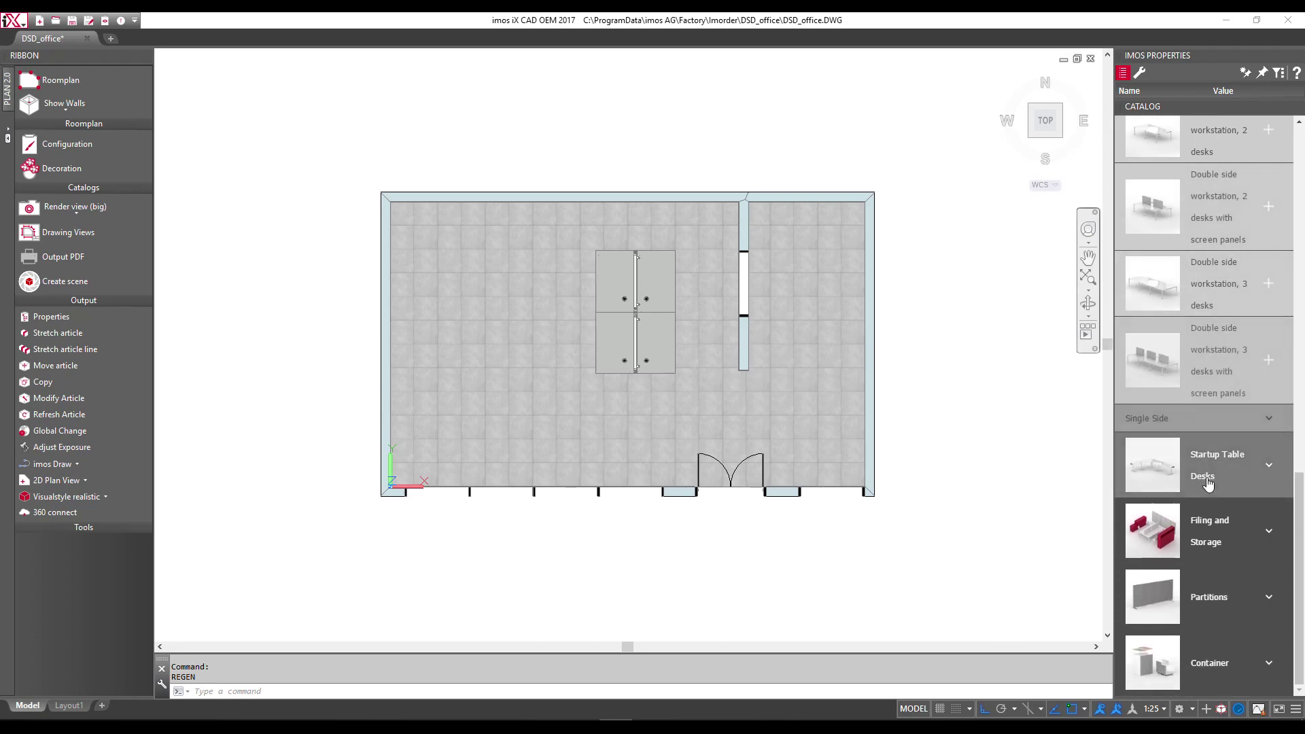
left_click(1268, 348)
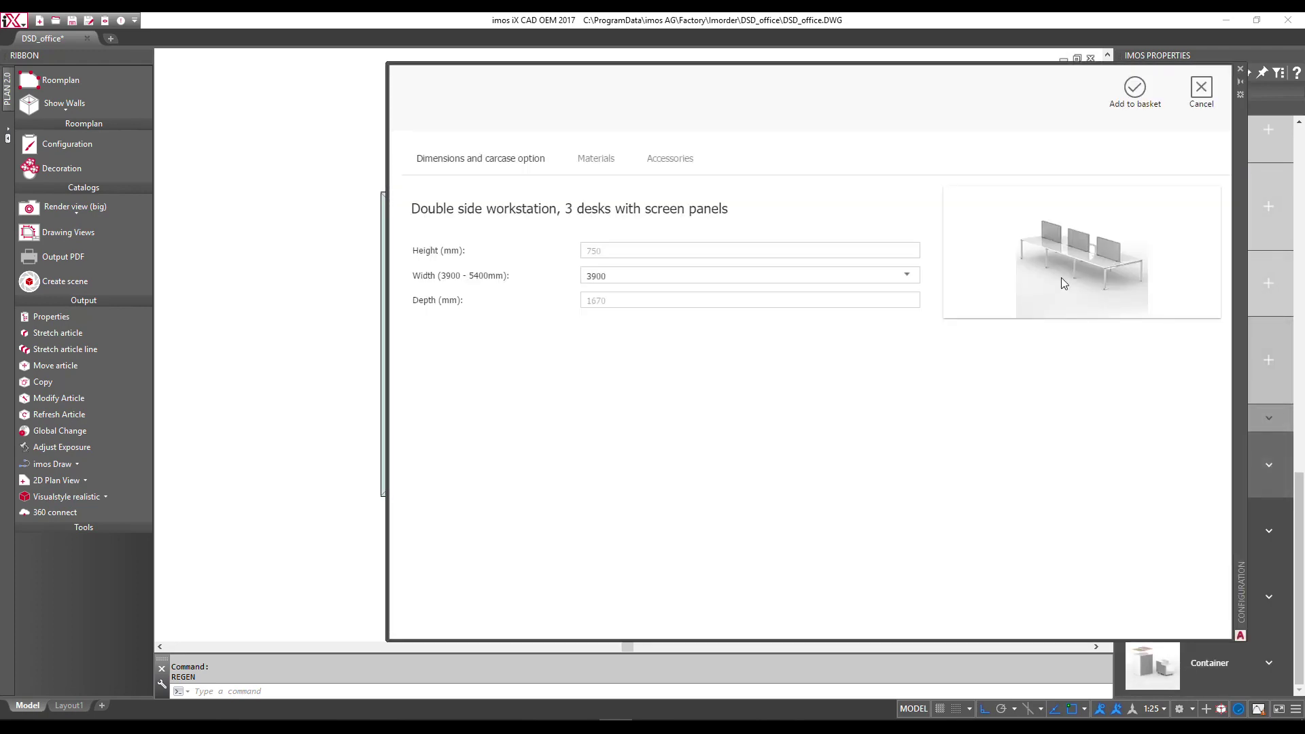
Give the three-desk workstation Fresh green screen panels and add it to the basket.
left_click(660, 161)
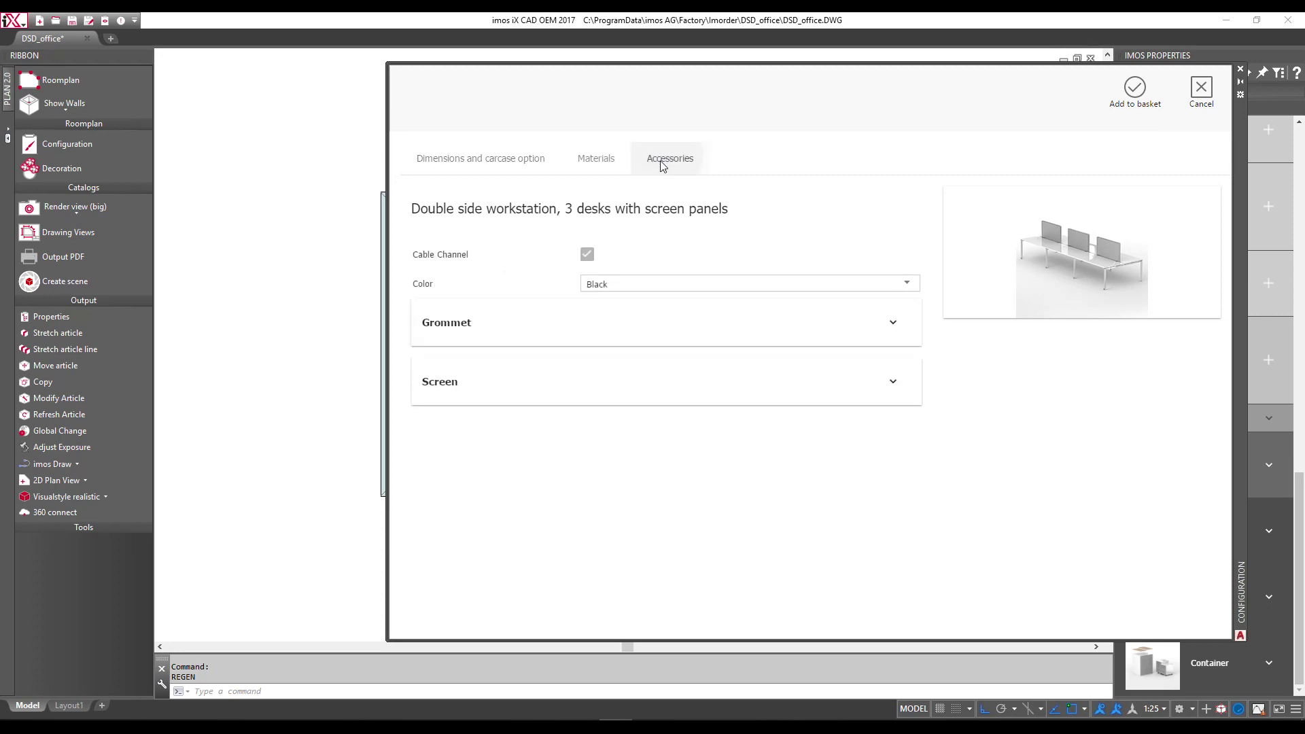
left_click(586, 380)
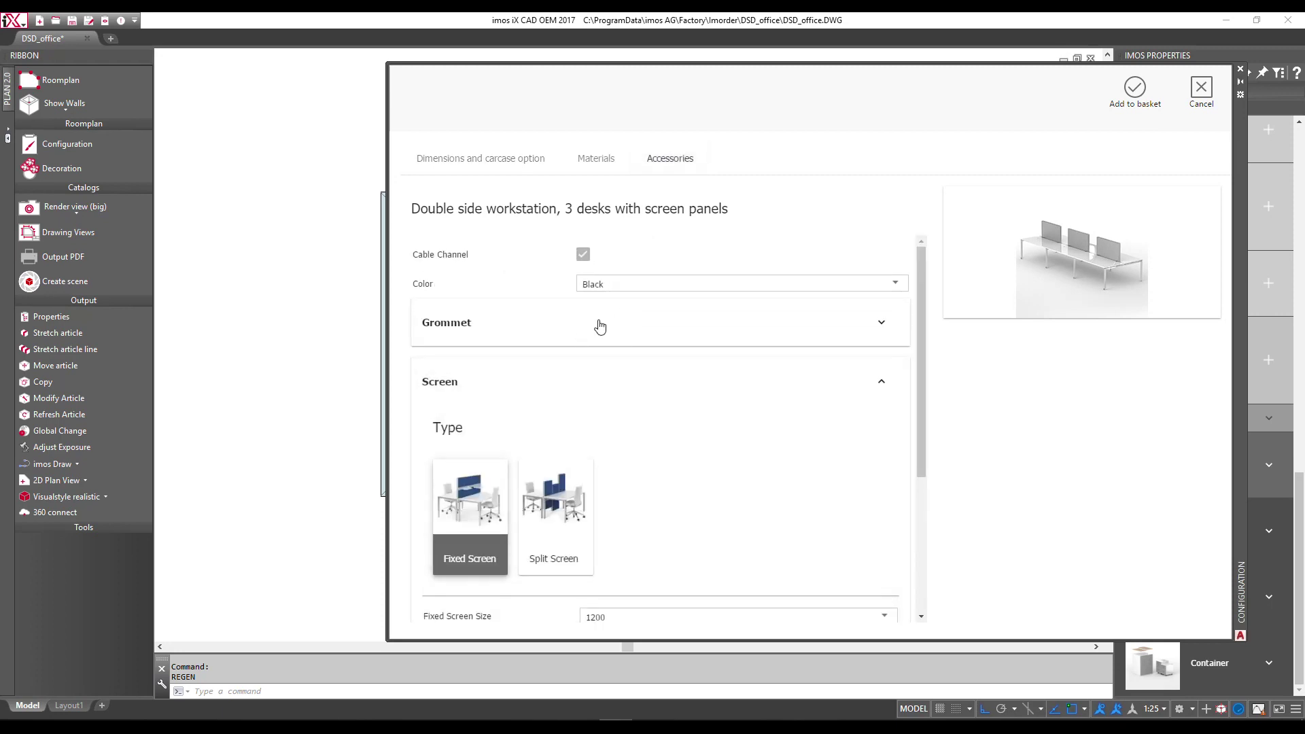
left_click(598, 325)
scroll(603, 333, "down", 5)
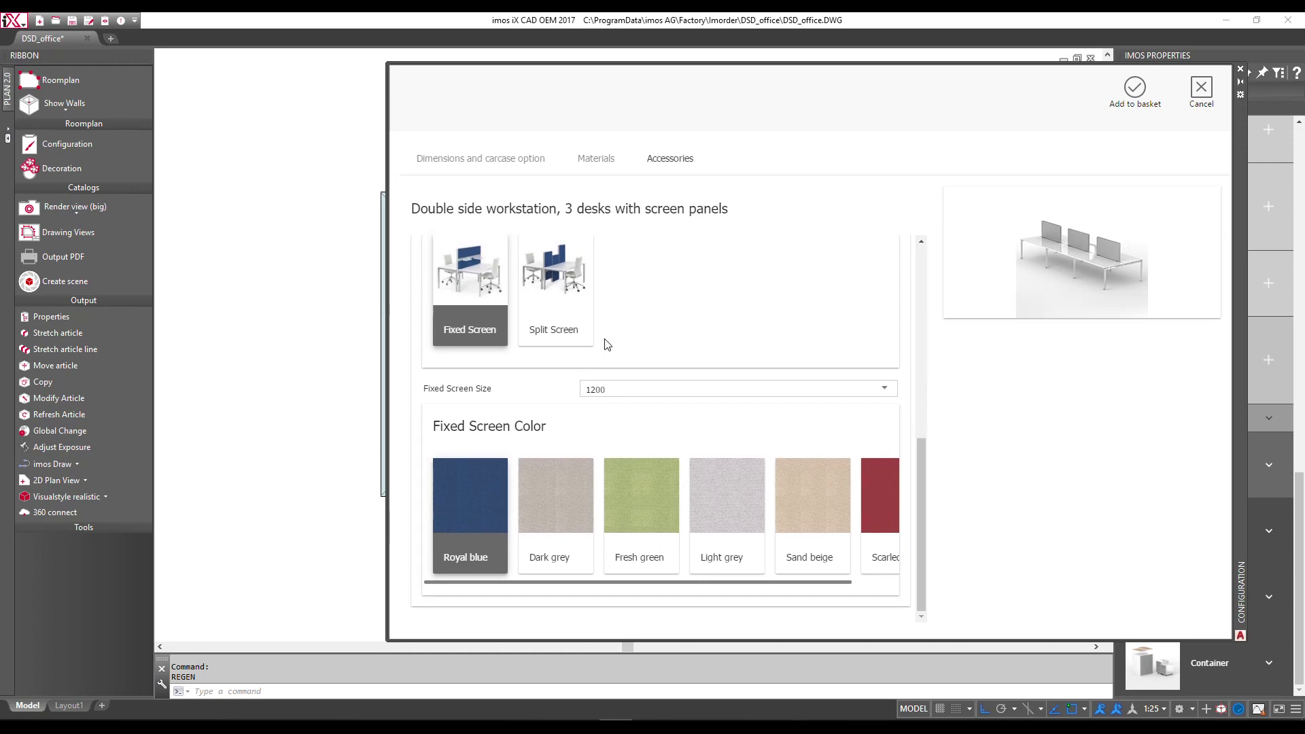
left_click(633, 501)
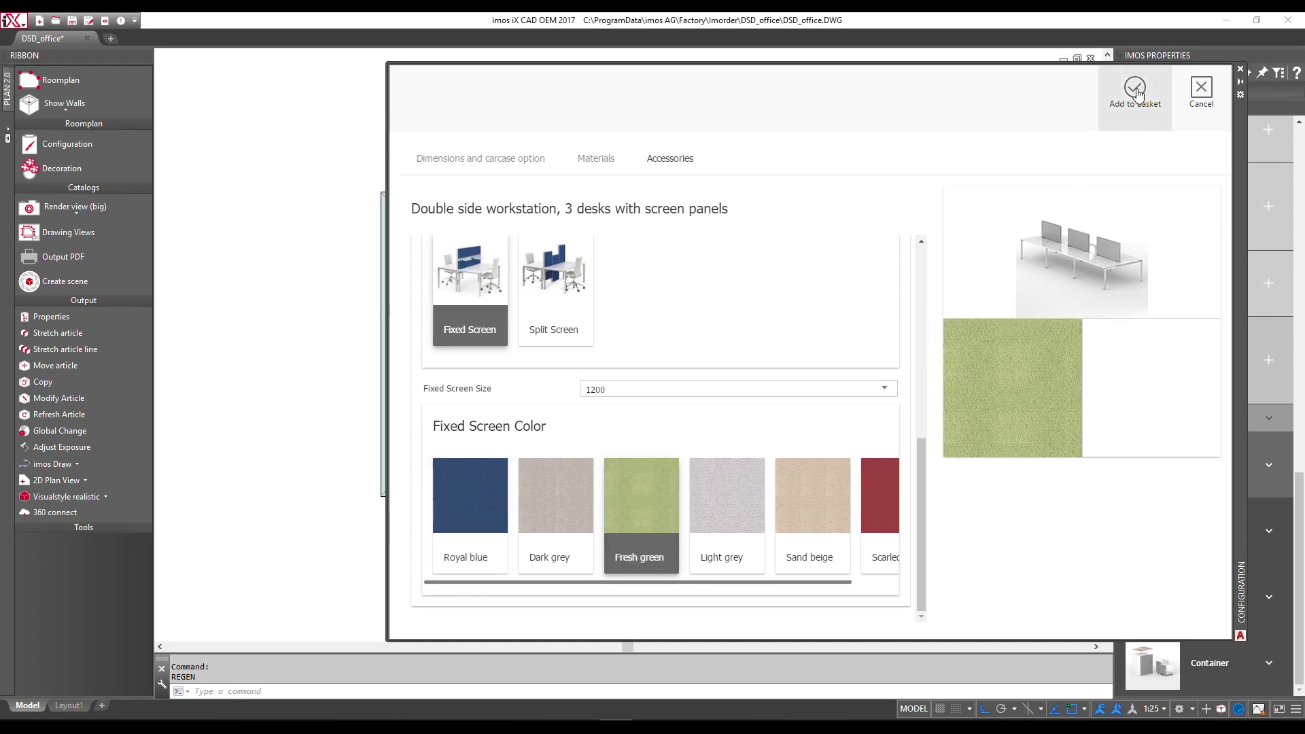
left_click(1135, 91)
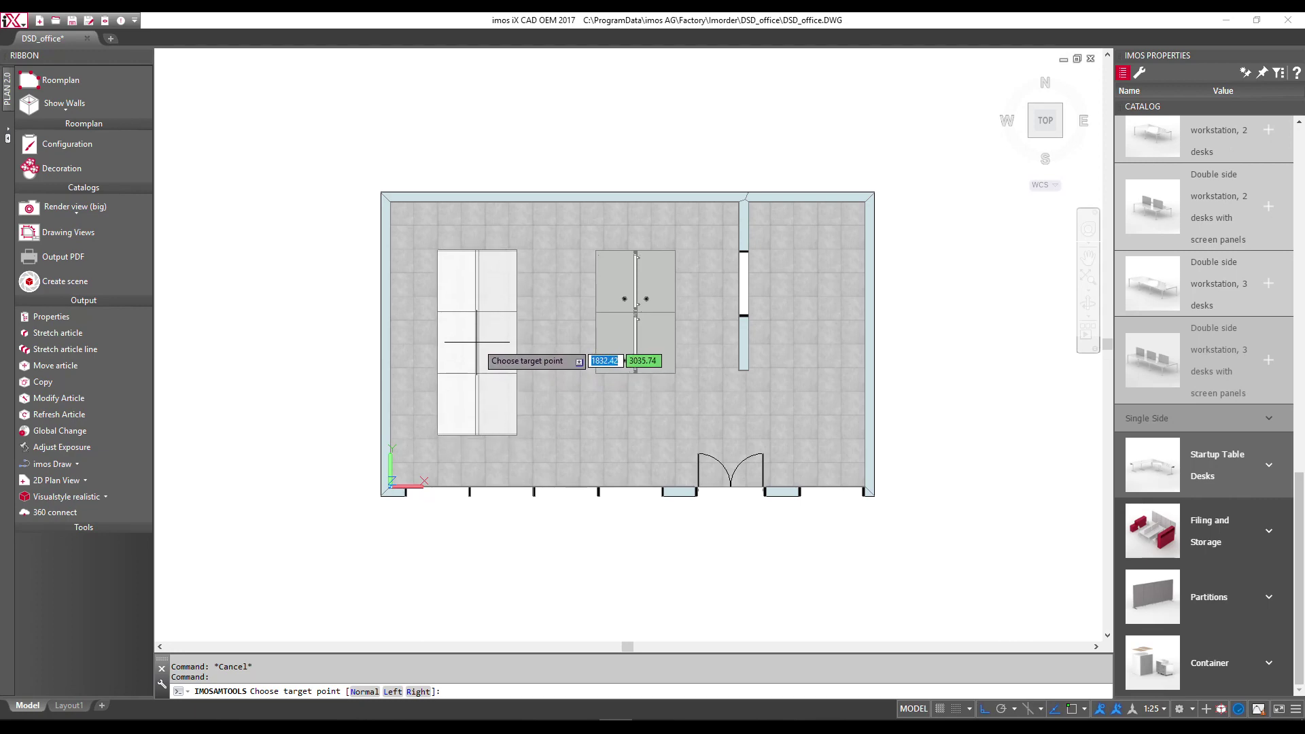
Place the three-desk unit below the white cabinets, left of the two-desk workstation.
left_click(476, 341)
key("Escape")
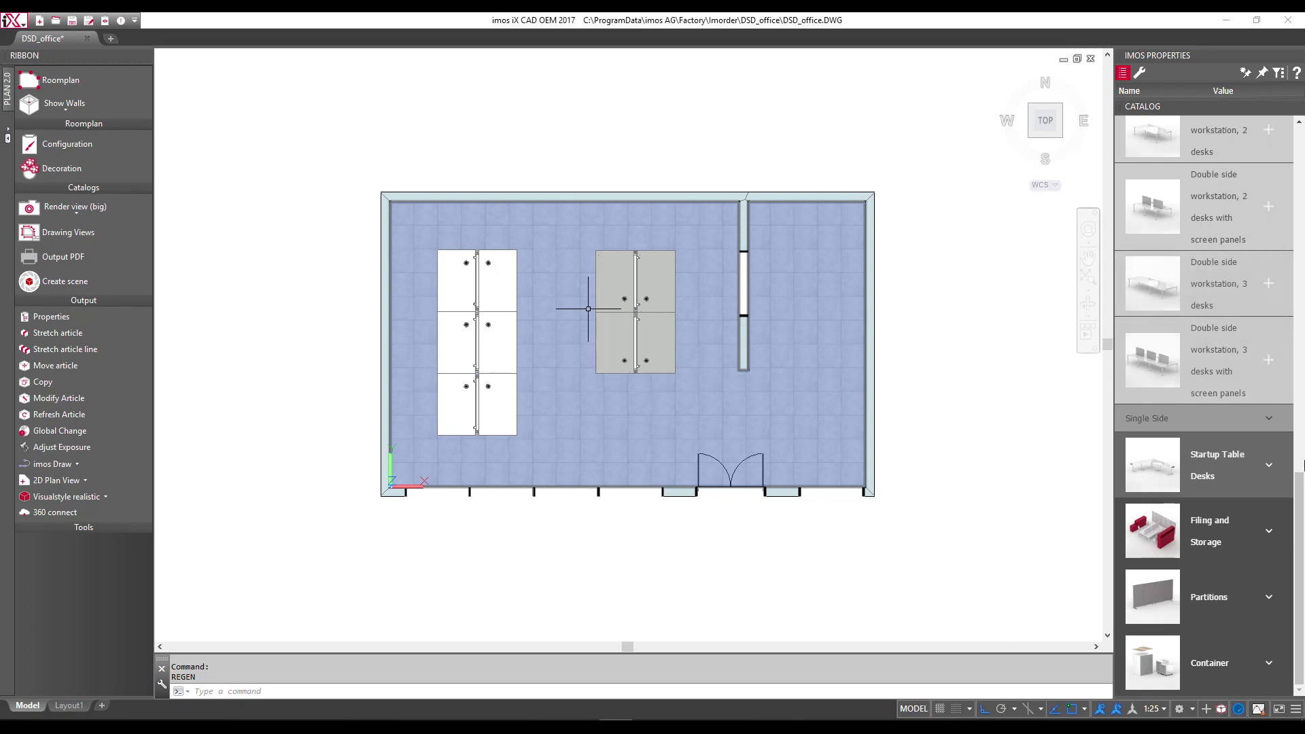
left_click_drag(1300, 503, 1304, 228)
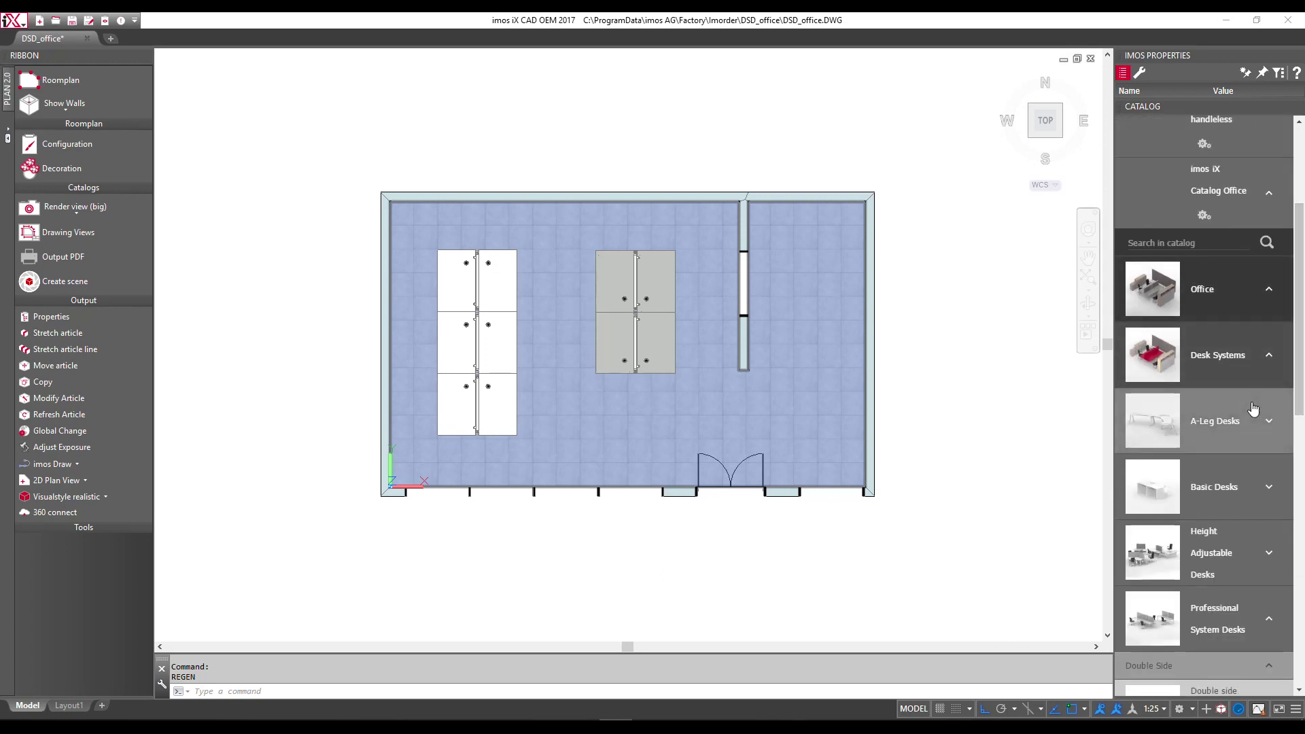
Browse the catalog to Filing and Storage > Cabinets with Base > Base Cabinets Drawers.
left_click(1268, 421)
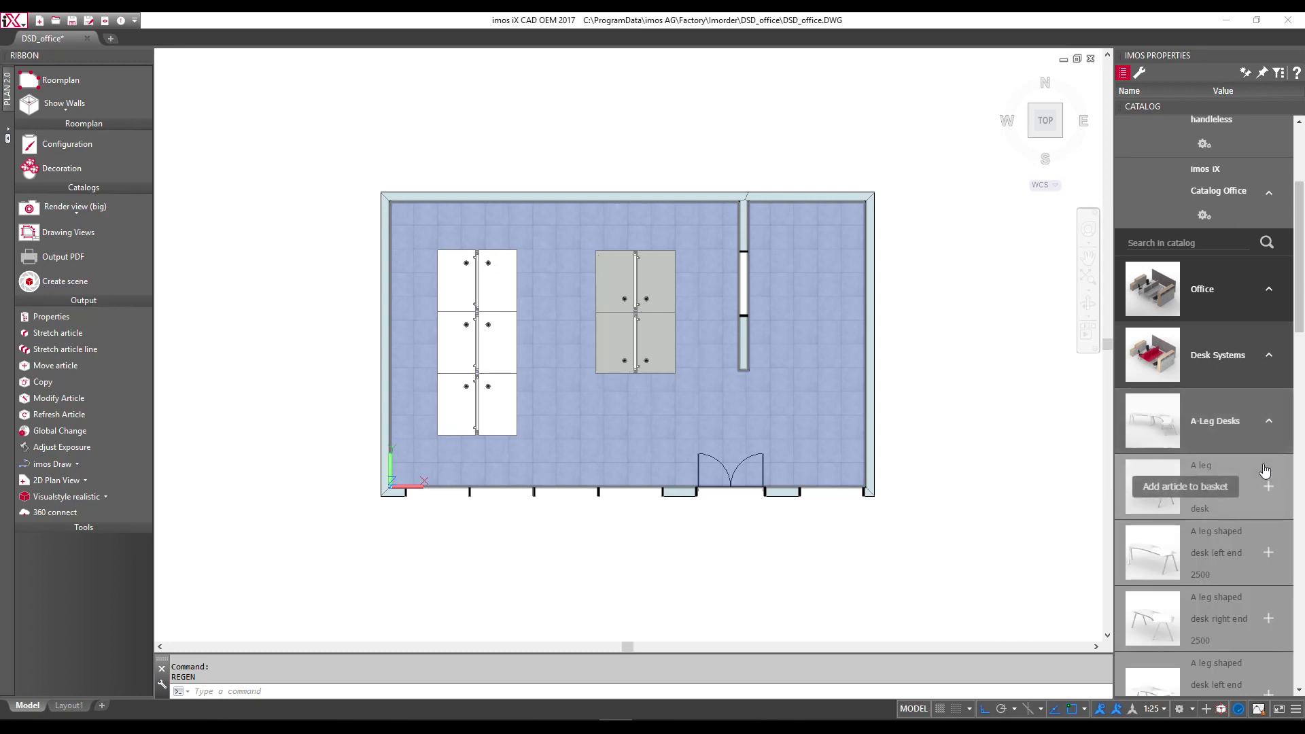
left_click(1268, 421)
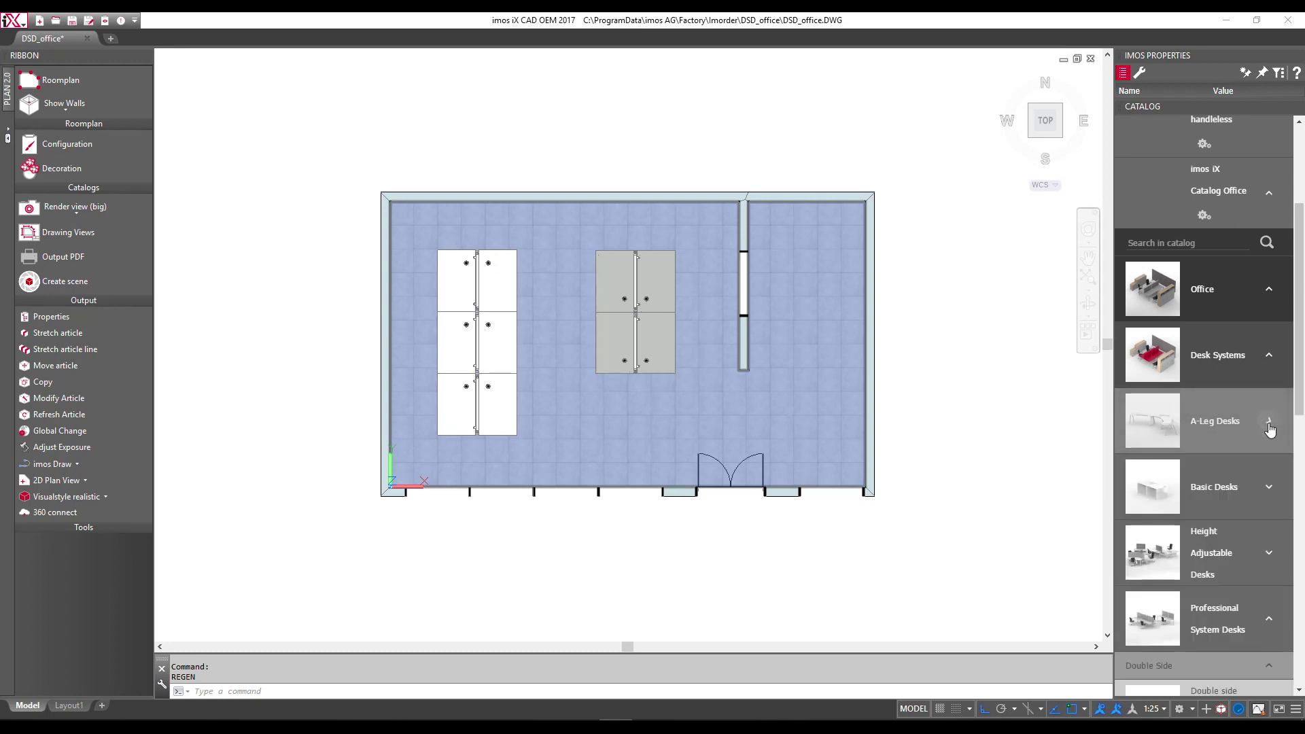
left_click(1275, 490)
scroll(1270, 421, "down", 5)
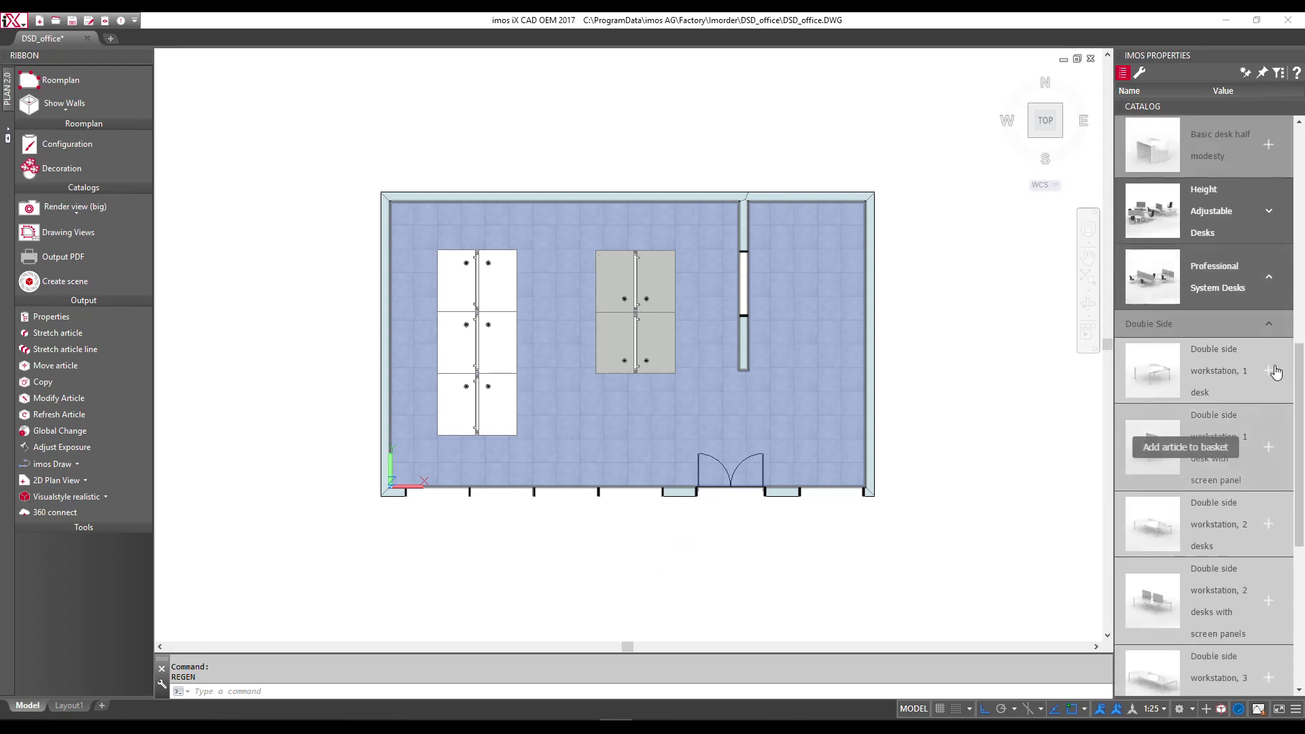
scroll(1268, 401, "up", 3)
scroll(1267, 353, "up", 3)
scroll(1267, 328, "up", 2)
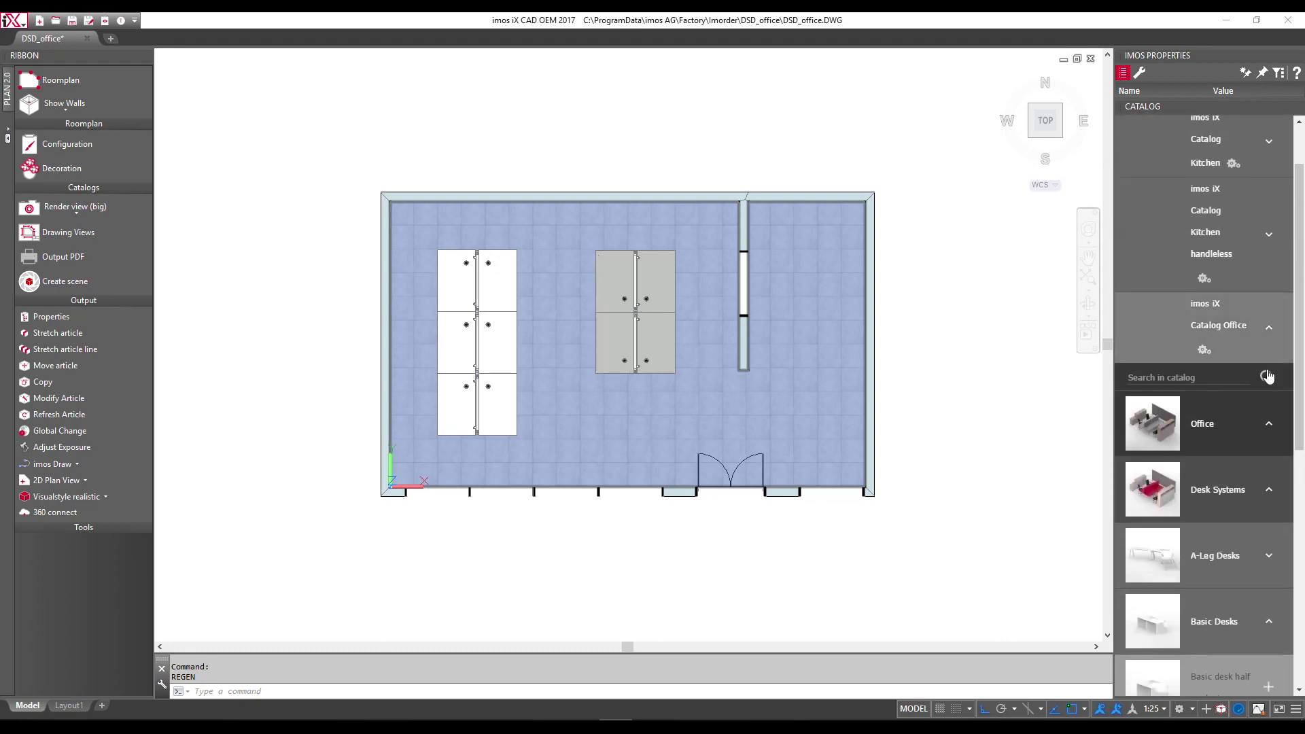
left_click(1239, 488)
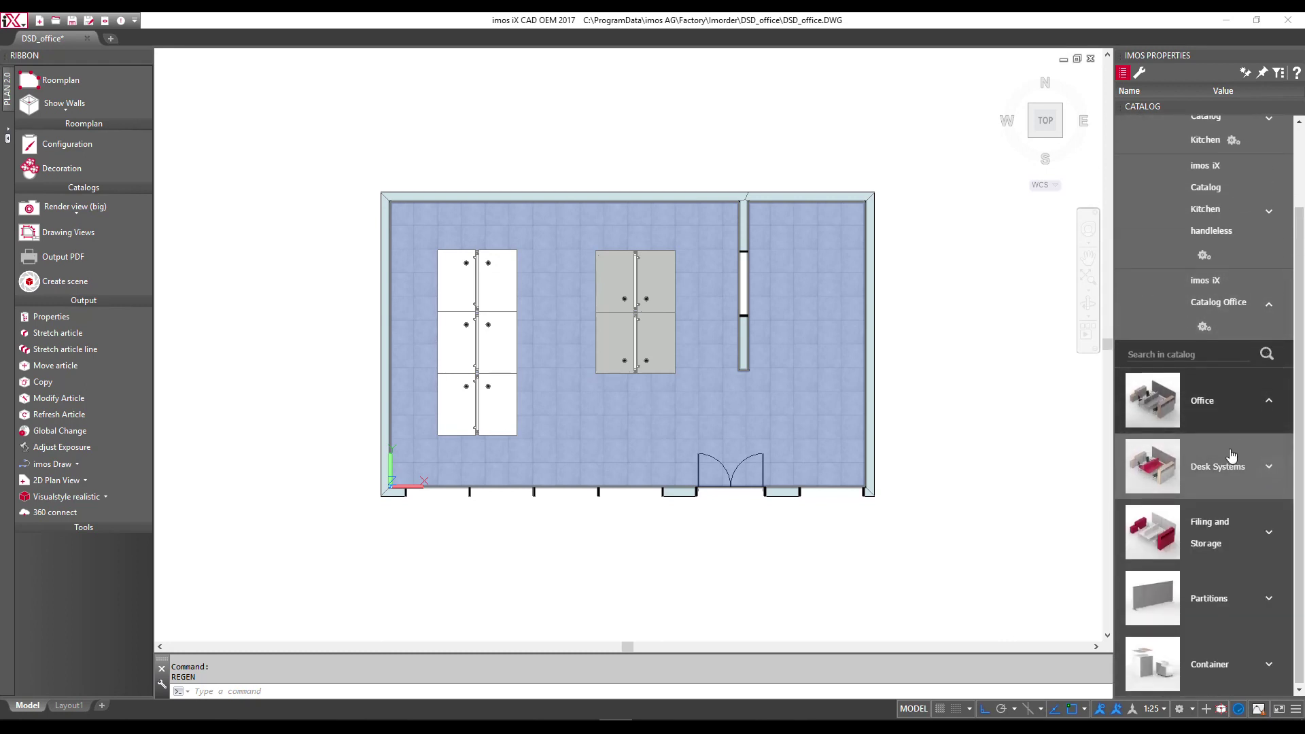
left_click(1266, 534)
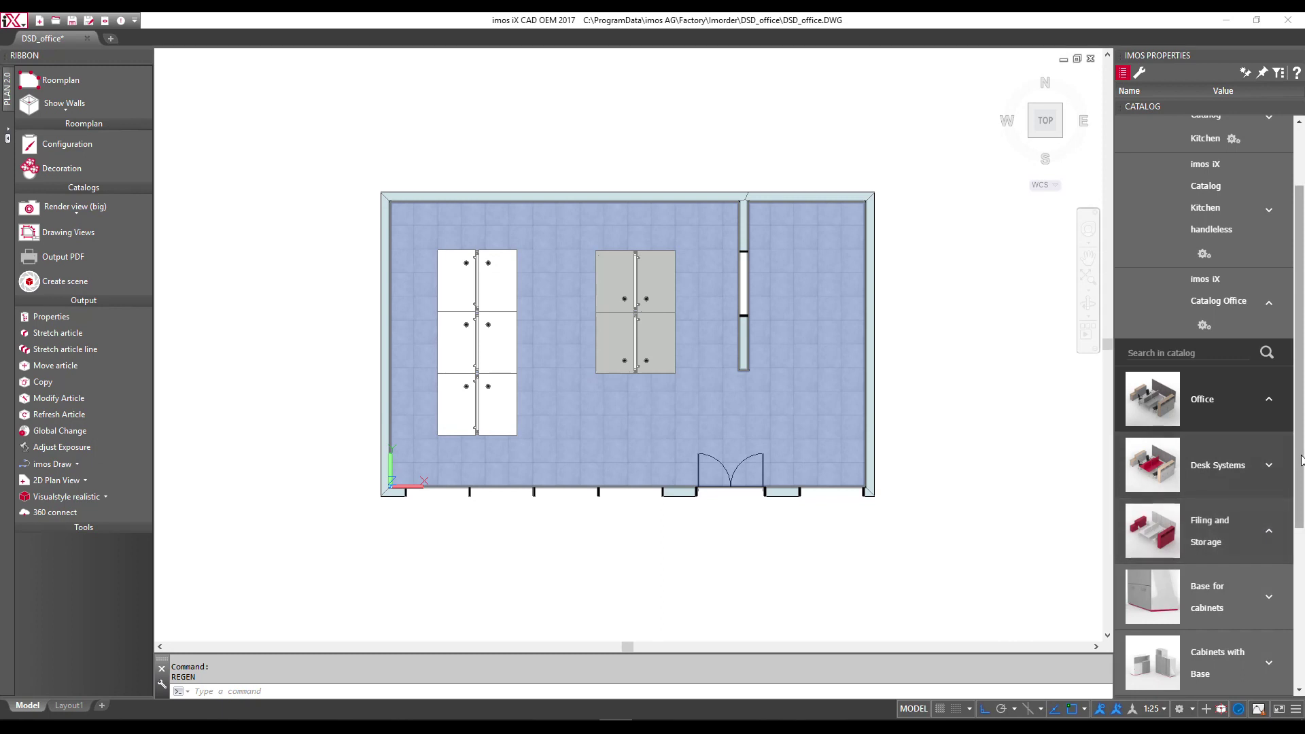
scroll(1302, 460, "down", 3)
scroll(1273, 621, "down", 1)
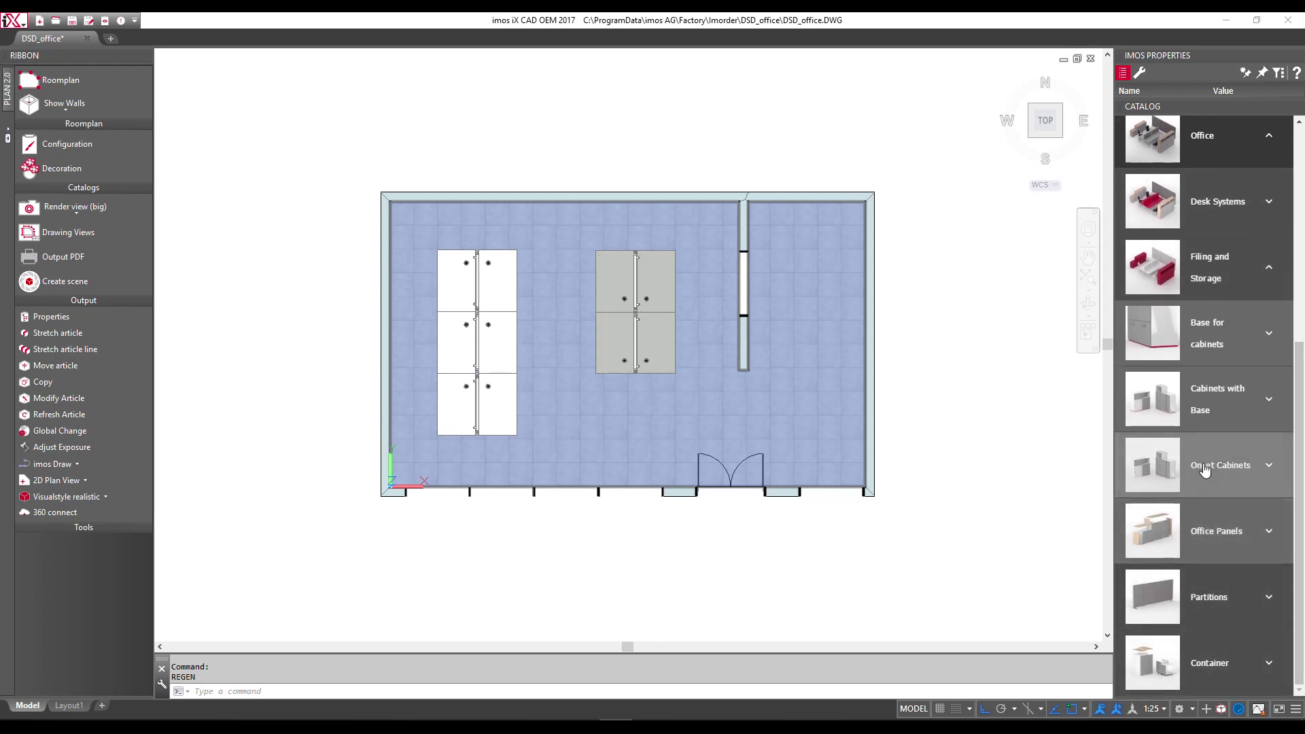
left_click(1250, 428)
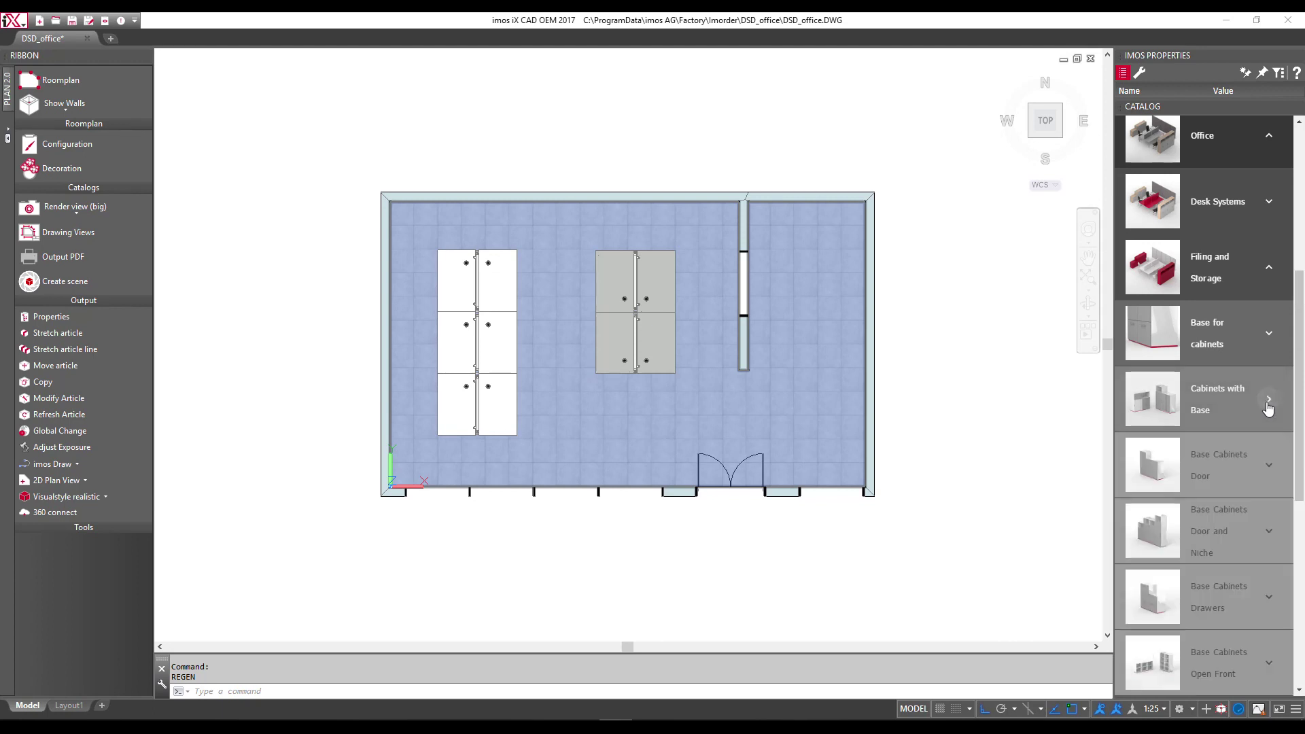
scroll(1241, 442, "down", 3)
scroll(1237, 441, "down", 2)
scroll(1235, 437, "up", 3)
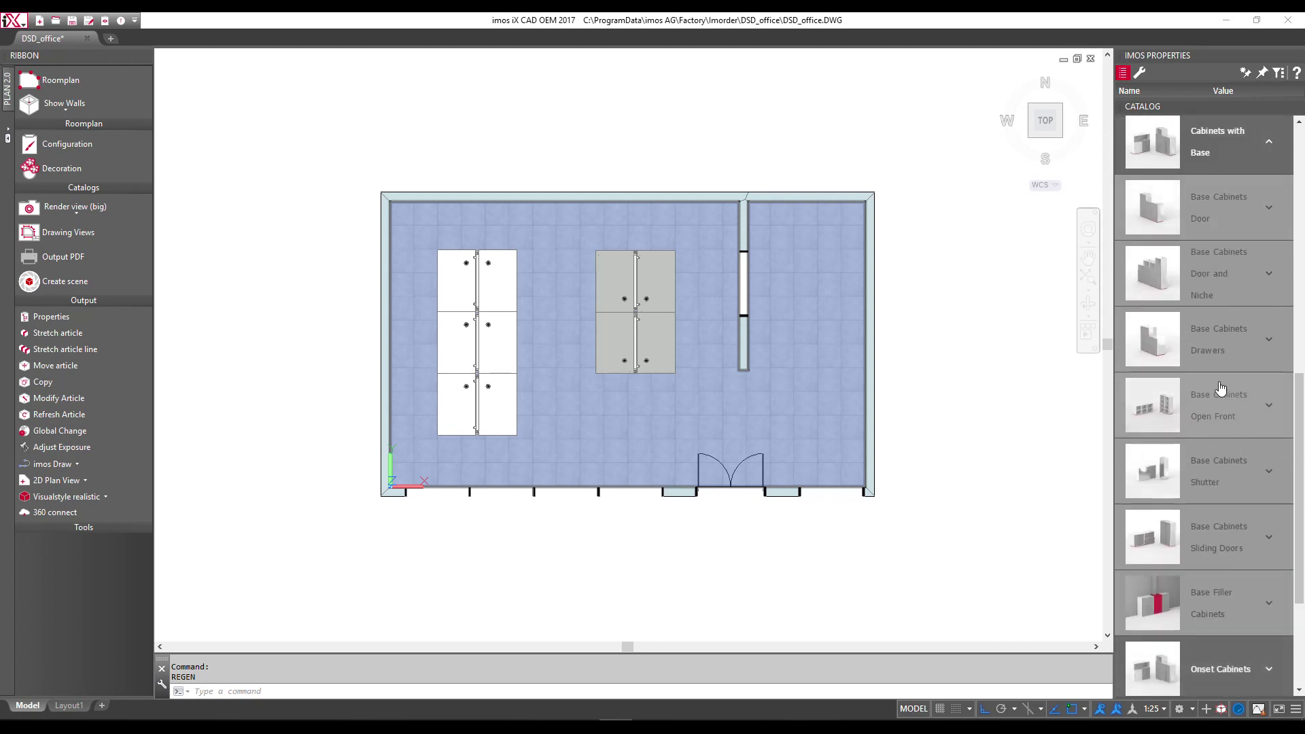
scroll(1217, 394, "up", 2)
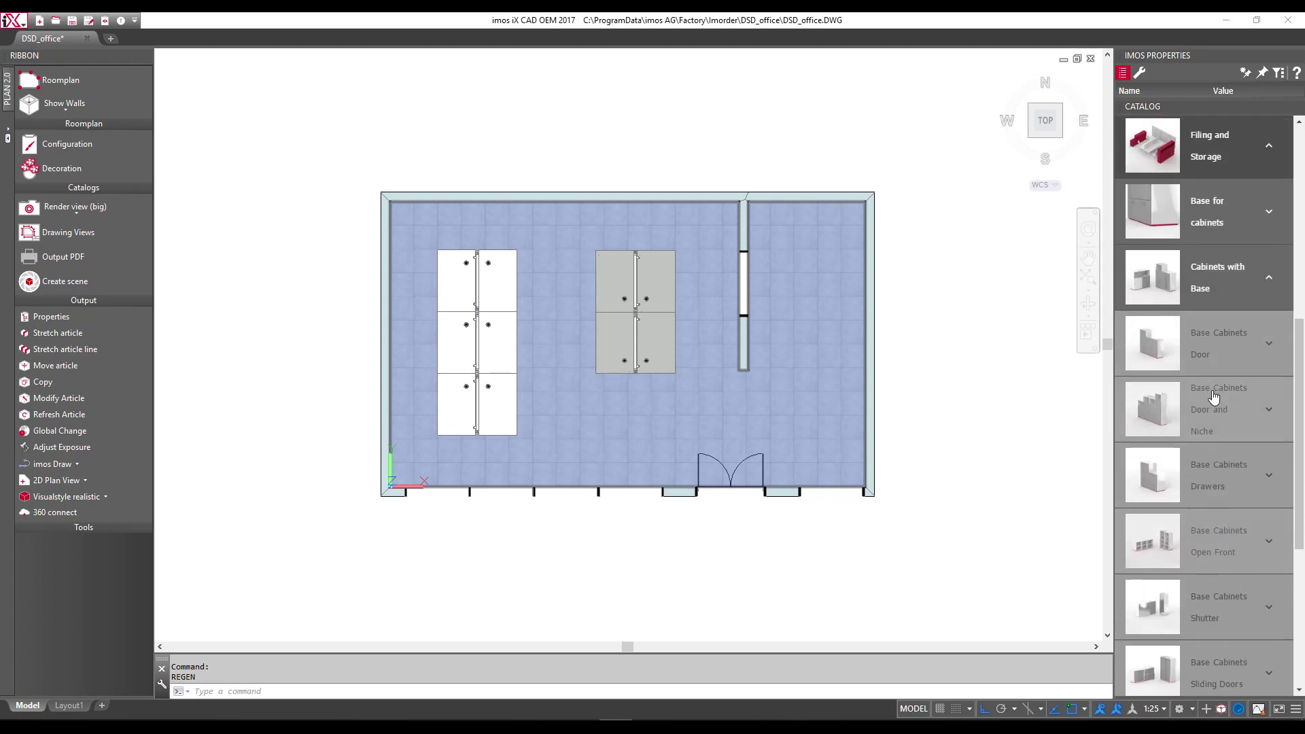
left_click(1270, 478)
Place a drawer base cabinet against the top wall above the white cabinet block.
scroll(1270, 469, "down", 3)
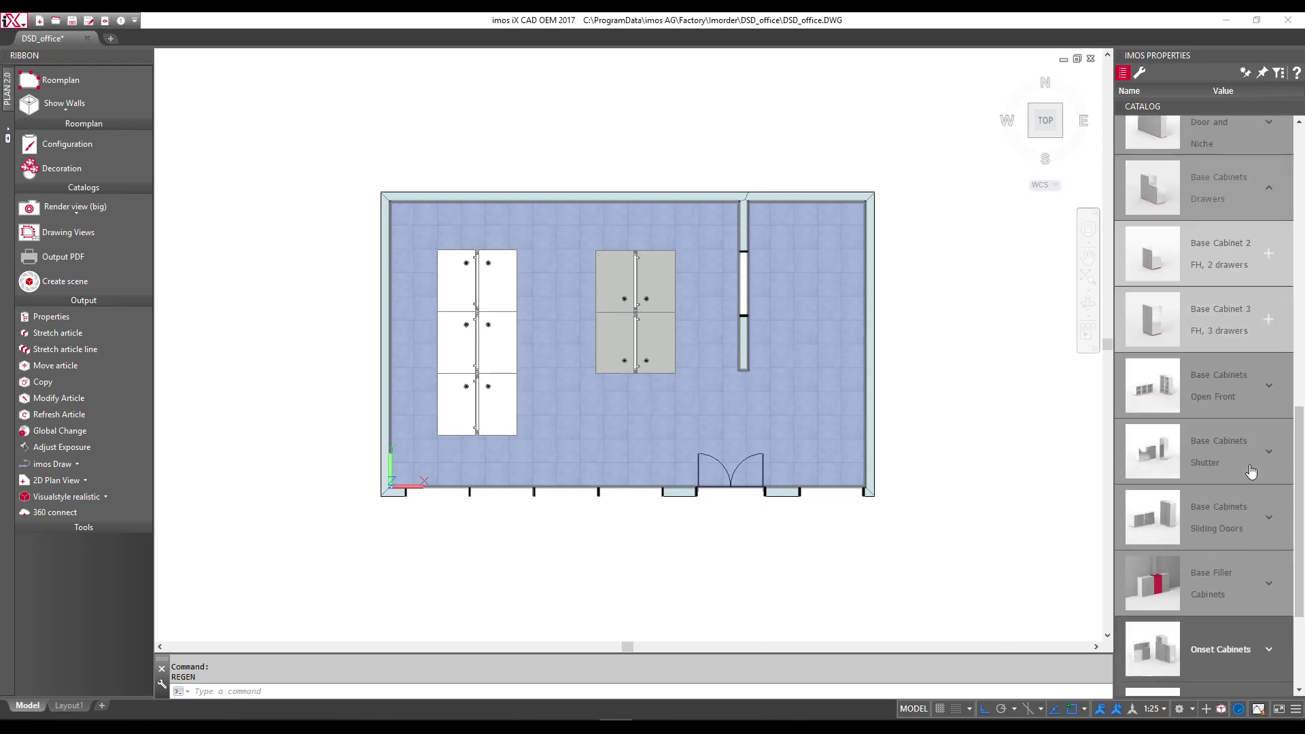
scroll(1269, 340, "down", 2)
left_click(1269, 272)
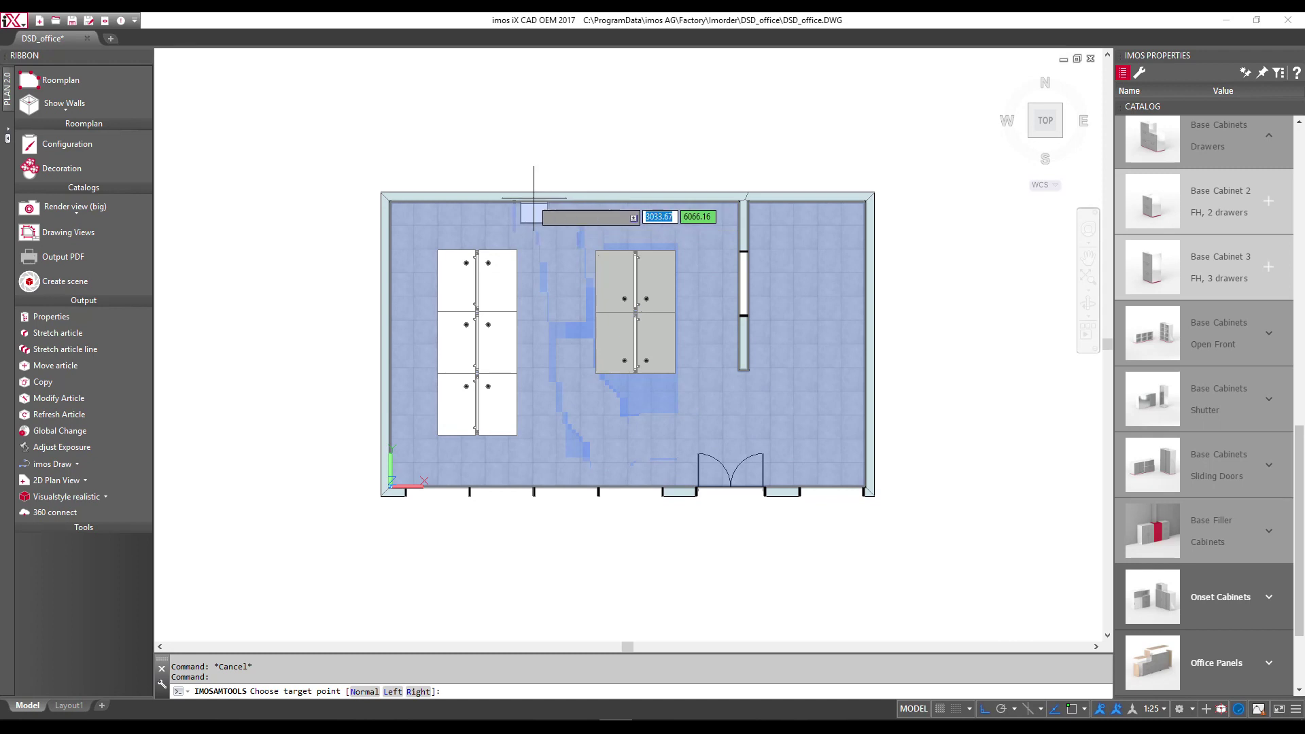
scroll(512, 209, "up", 3)
key("BackSpace")
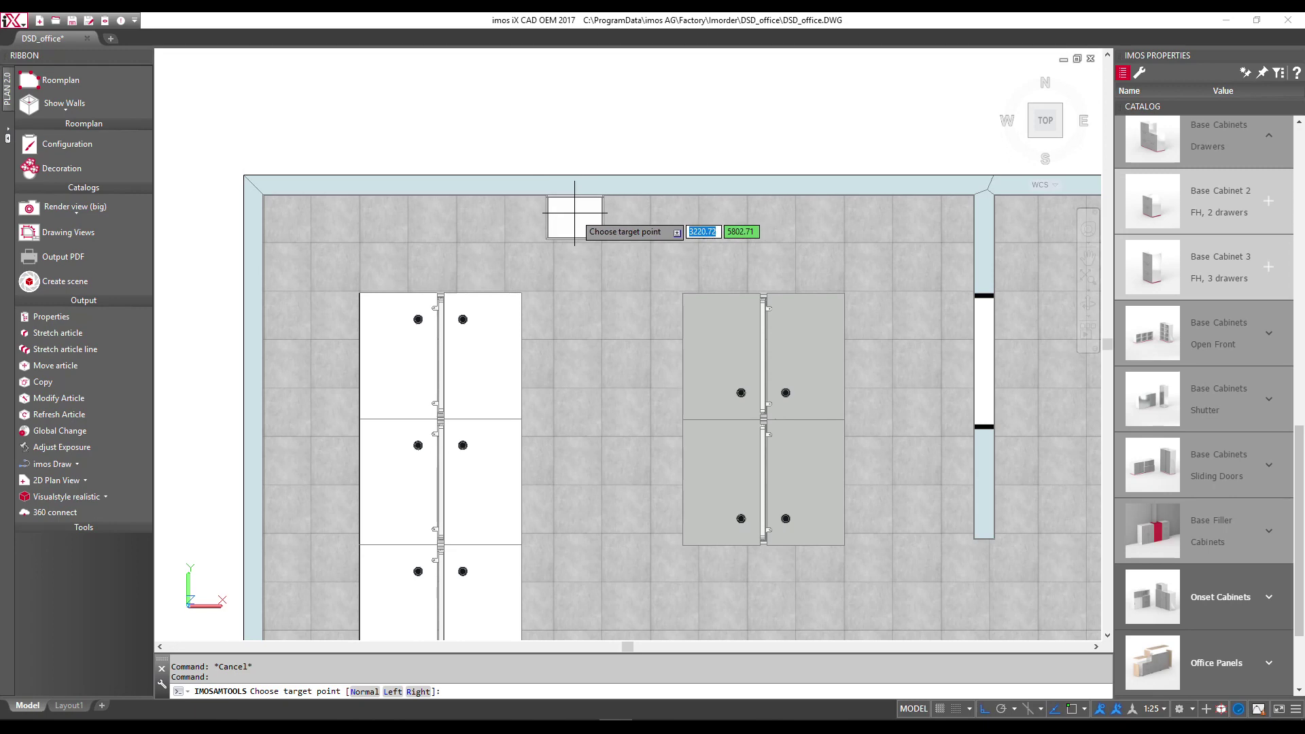
left_click(457, 217)
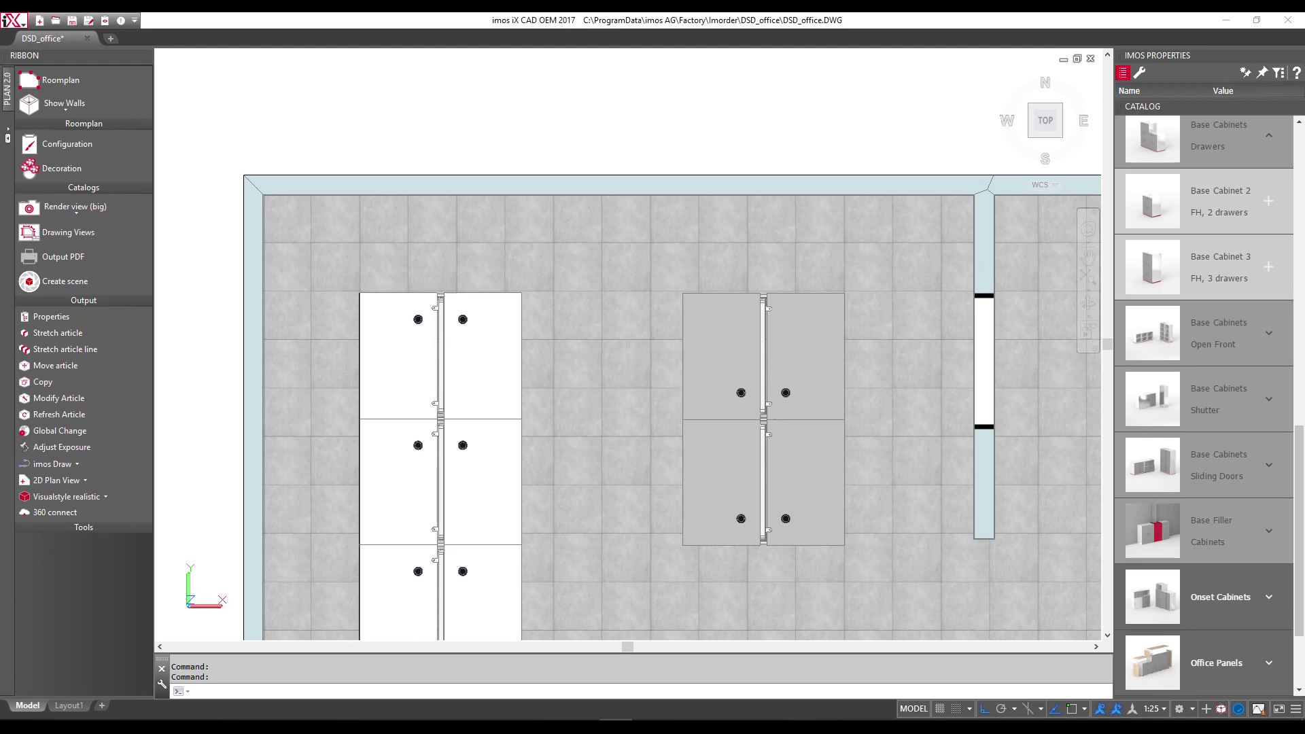
Place a 1200-wide Base Cabinet 3 FH open-front cabinet beside the drawer cabinet on the top wall.
left_click(1266, 340)
scroll(1264, 339, "down", 3)
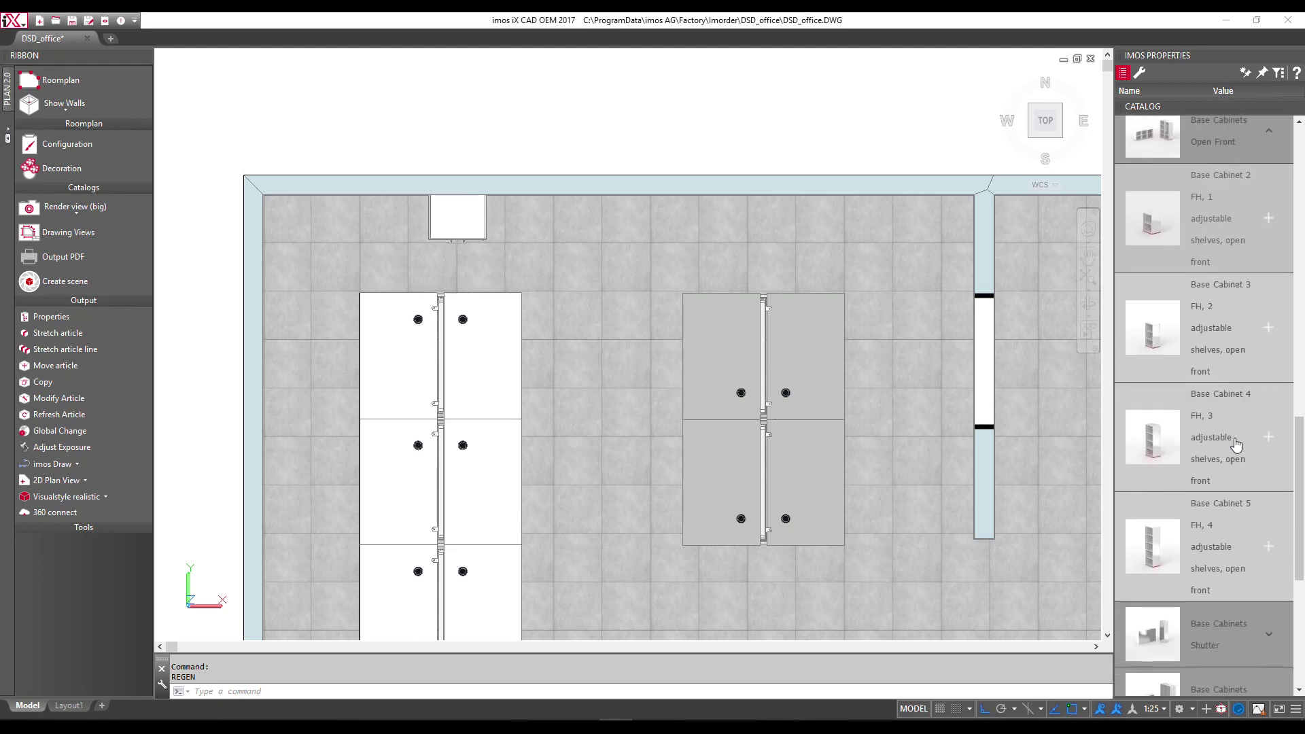
left_click(1259, 332)
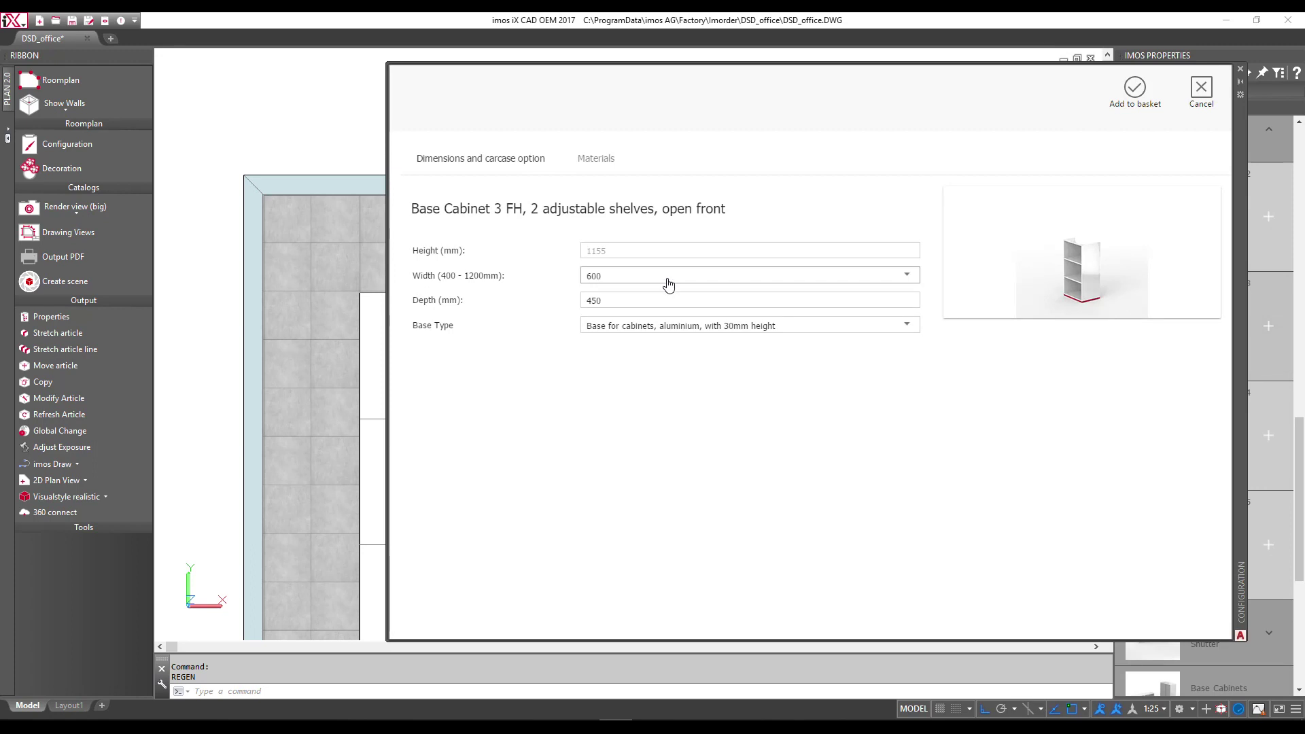
left_click(667, 276)
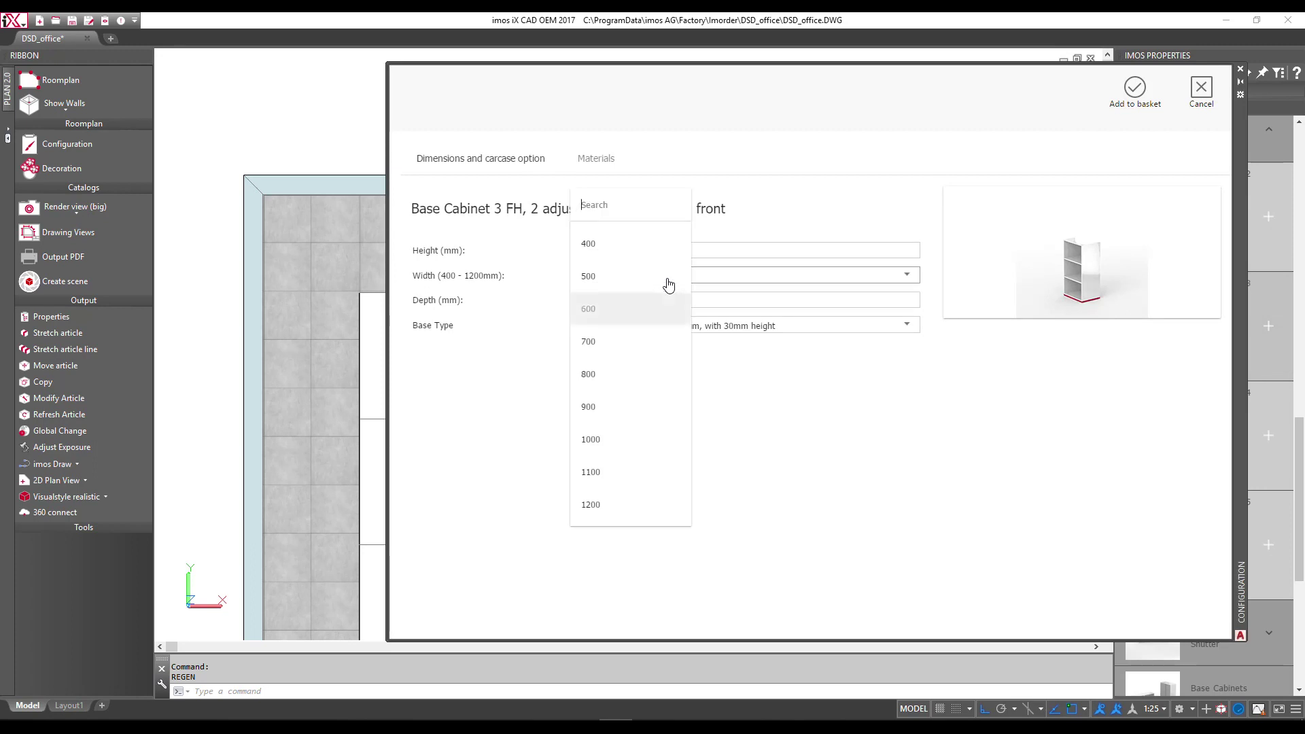
left_click(621, 504)
left_click(1133, 90)
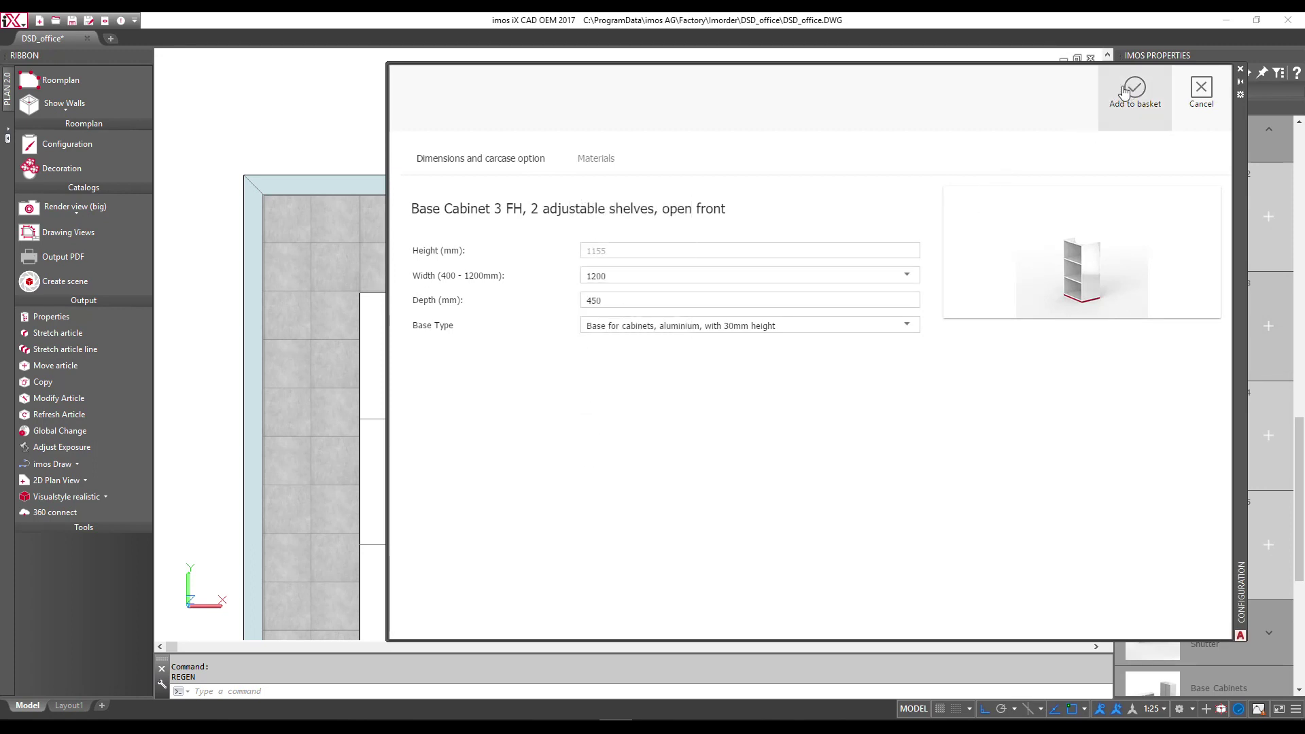
left_click(561, 204)
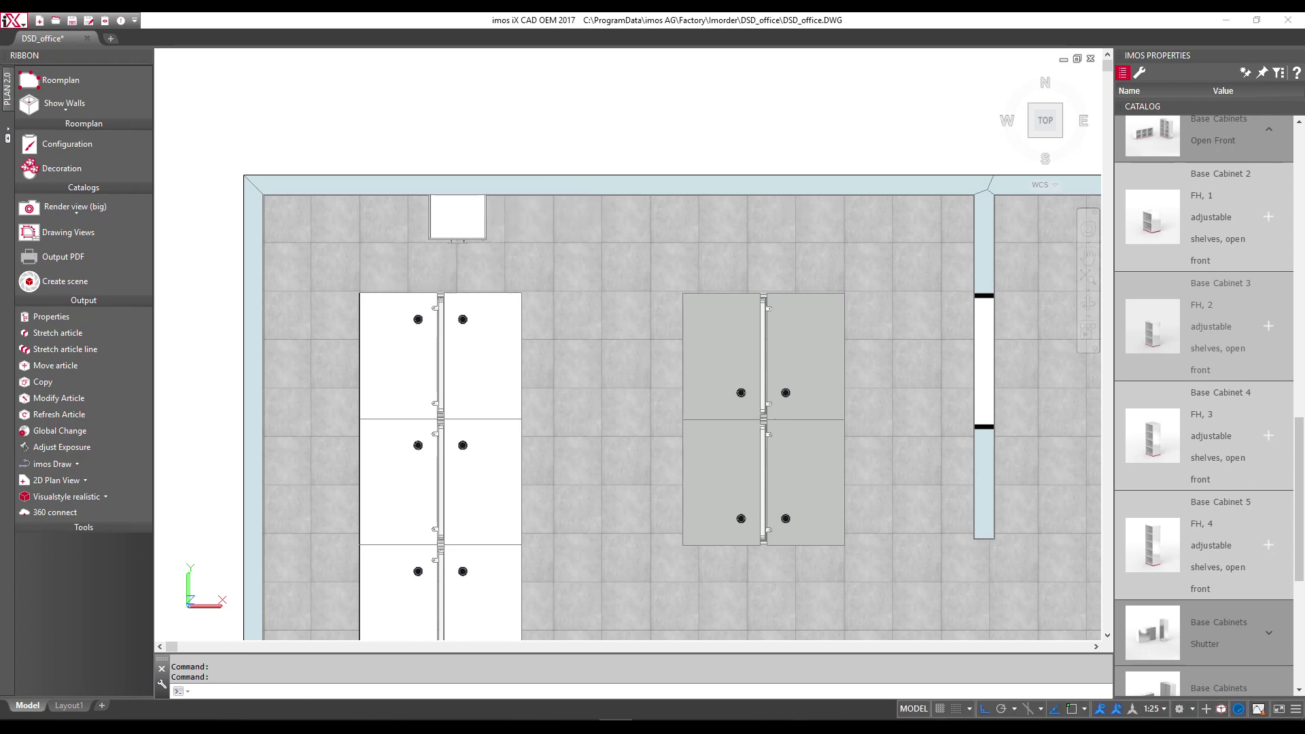
Configure a second 1200-wide open-front cabinet, then cancel its placement.
left_click(1220, 333)
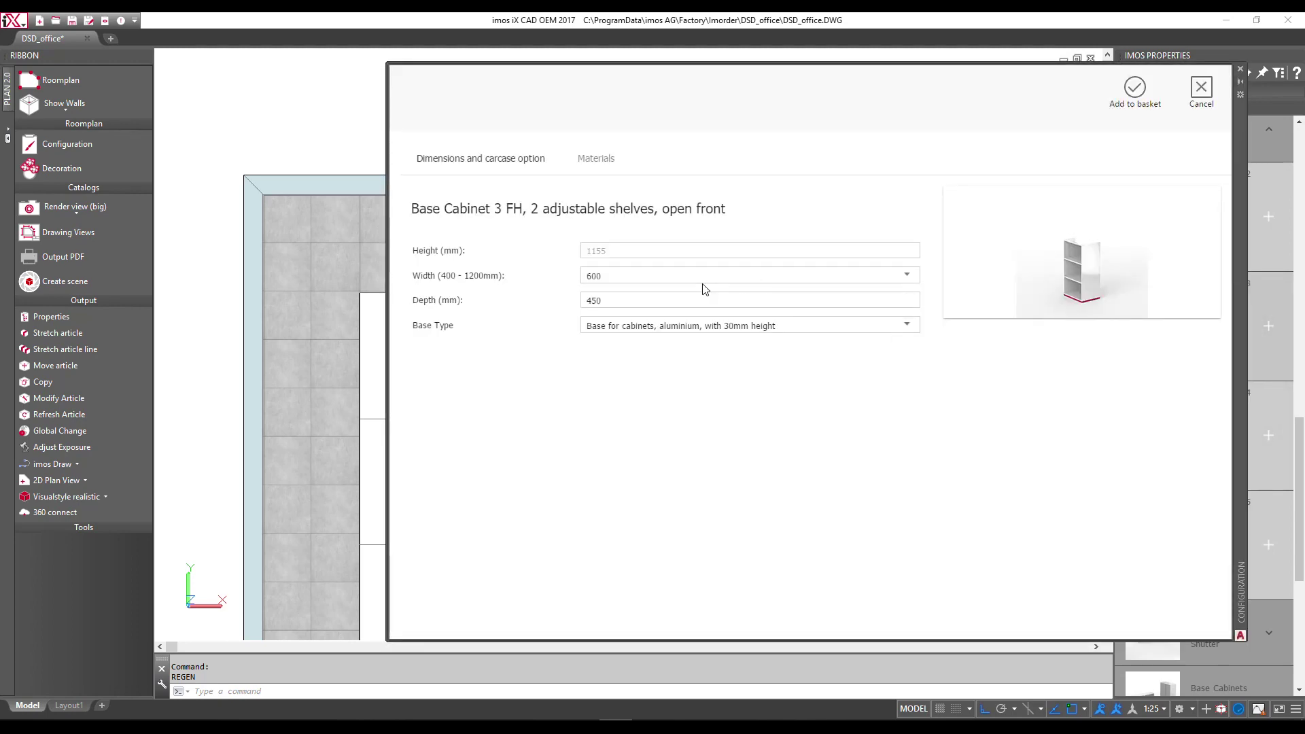
left_click(699, 277)
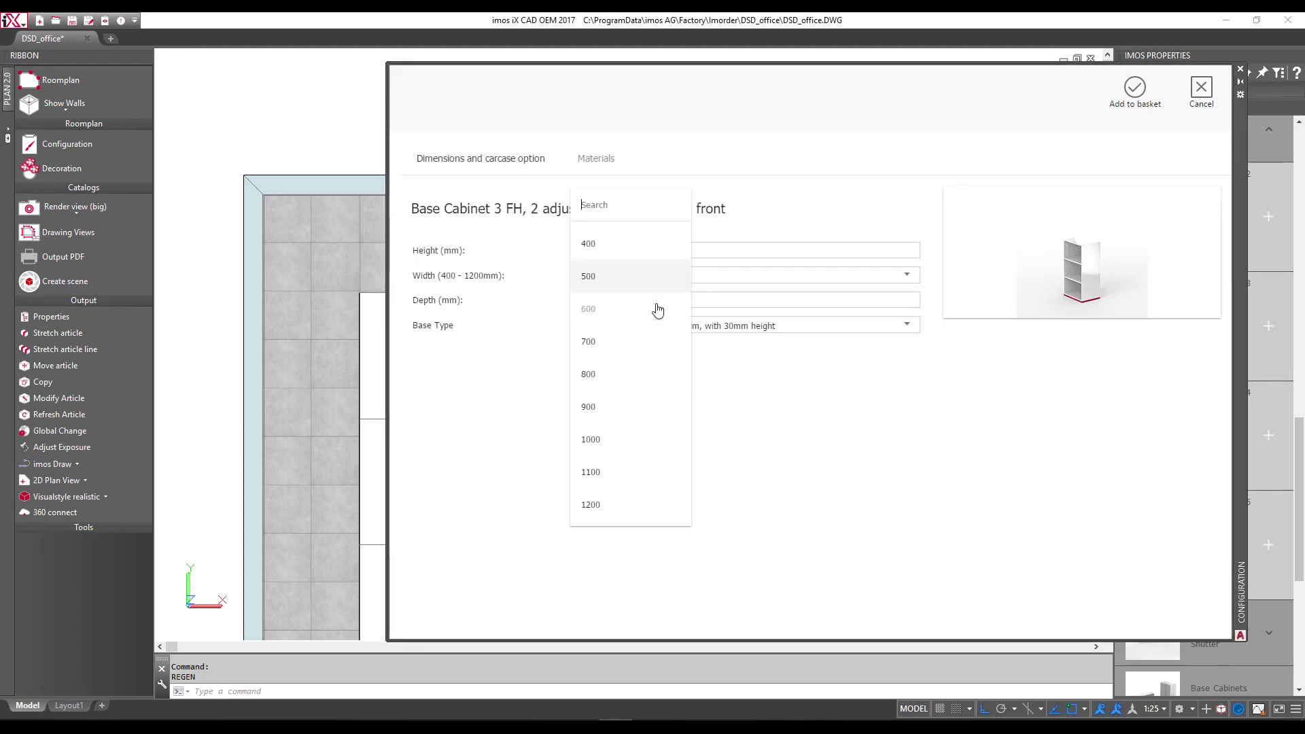
left_click(618, 509)
left_click(1132, 89)
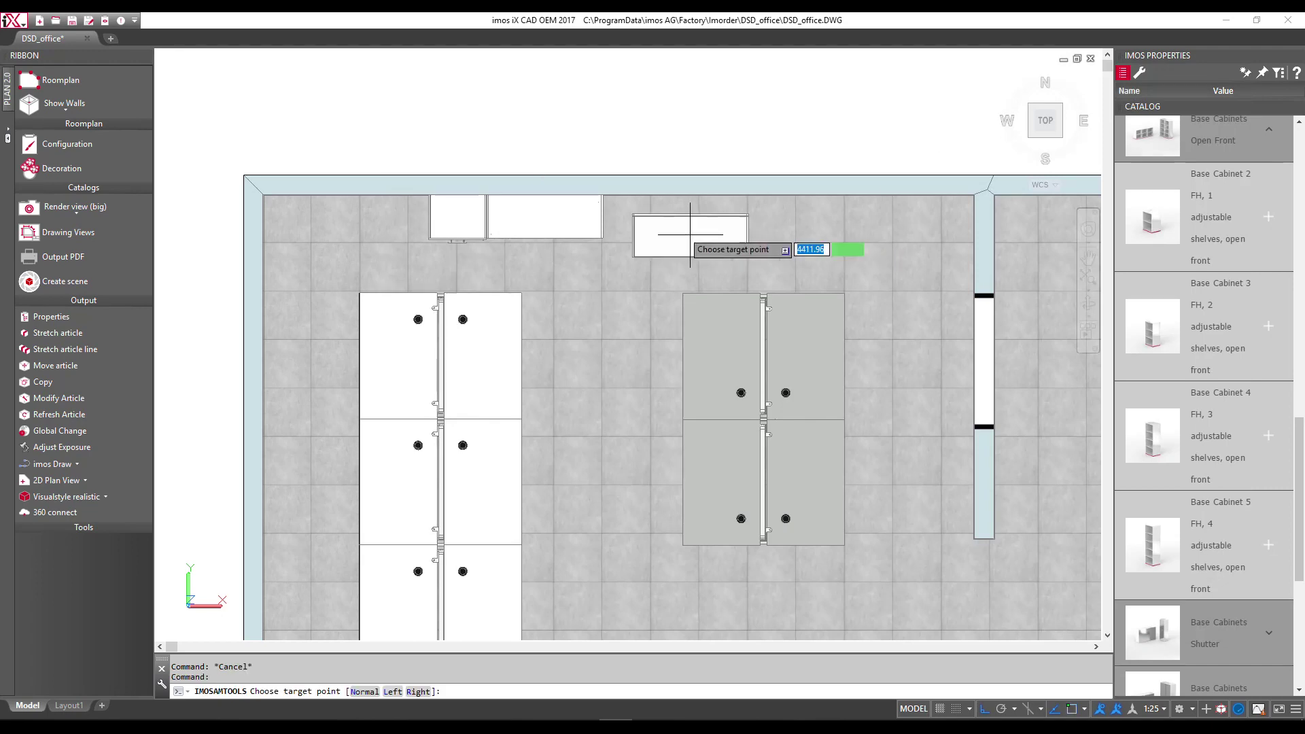
key("Escape")
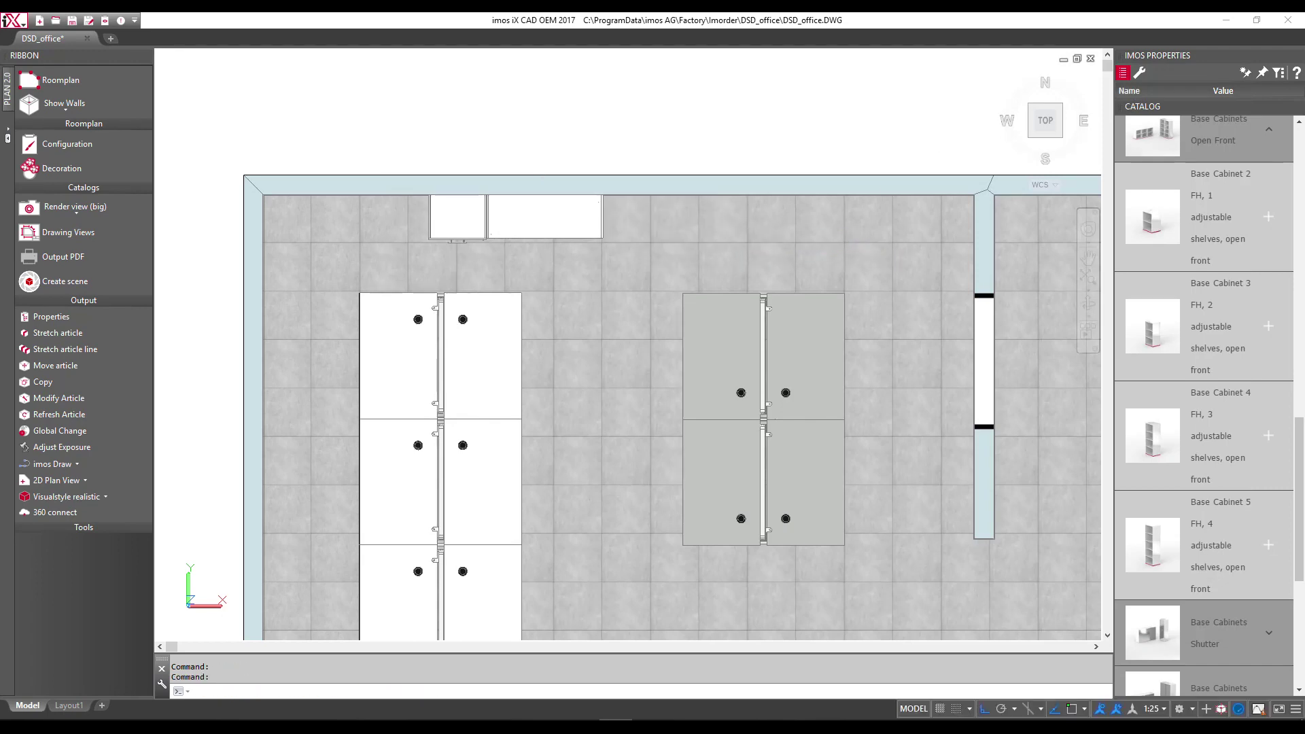
Place a Base Cabinet 3 FH with 3 drawers at the top wall.
scroll(1217, 340, "down", 5)
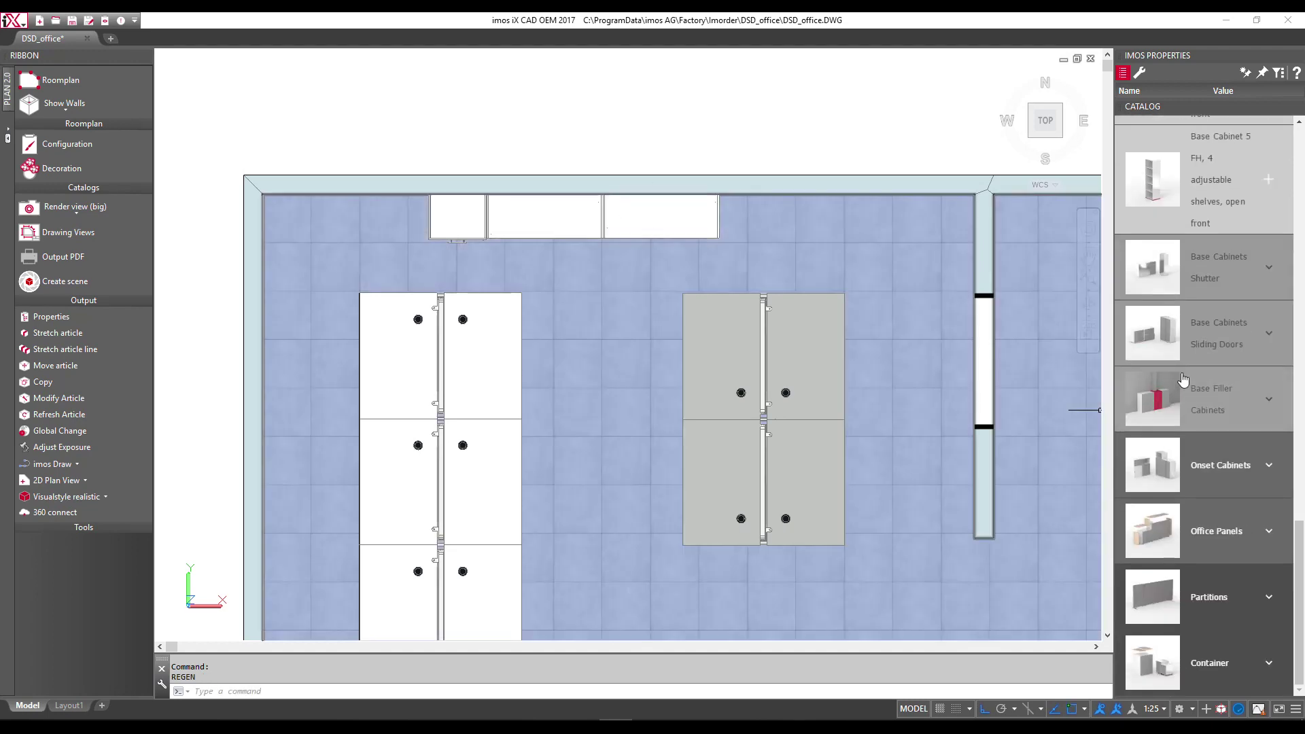
scroll(1244, 333, "up", 3)
scroll(1243, 320, "up", 3)
scroll(1242, 306, "up", 3)
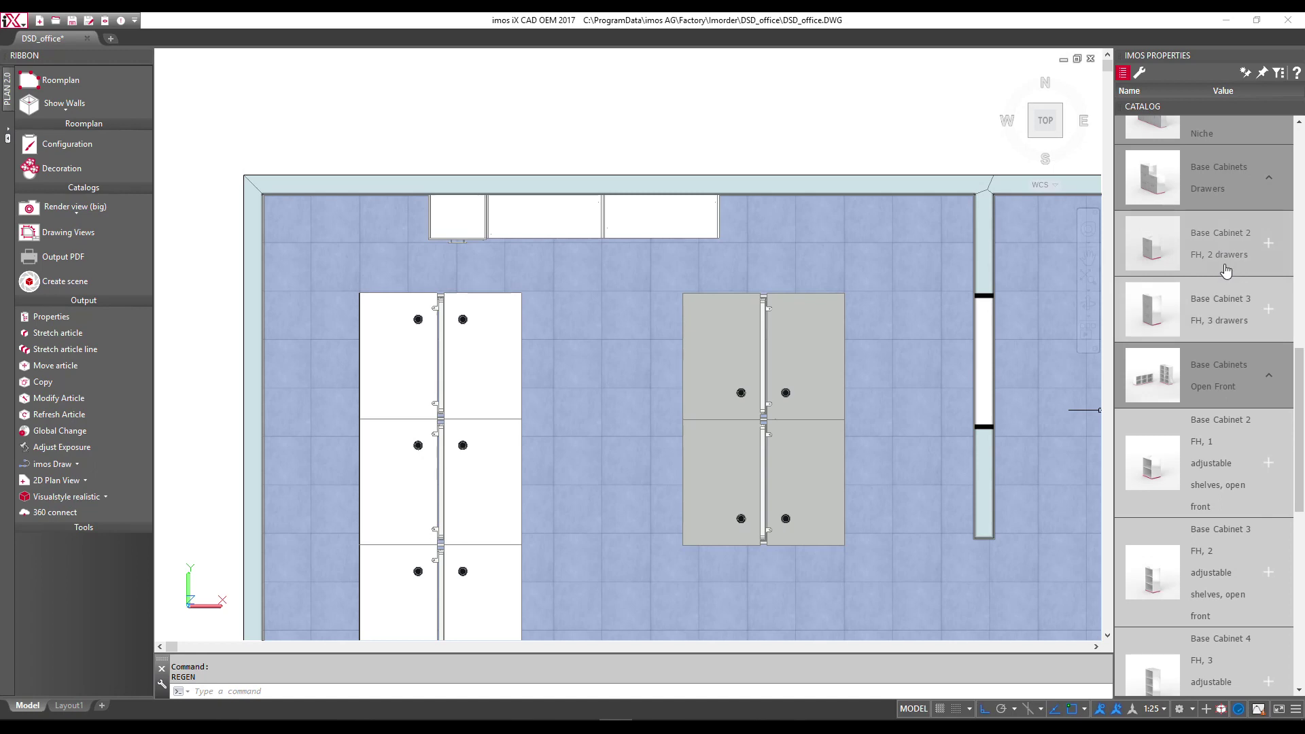
mouse_move(1153, 308)
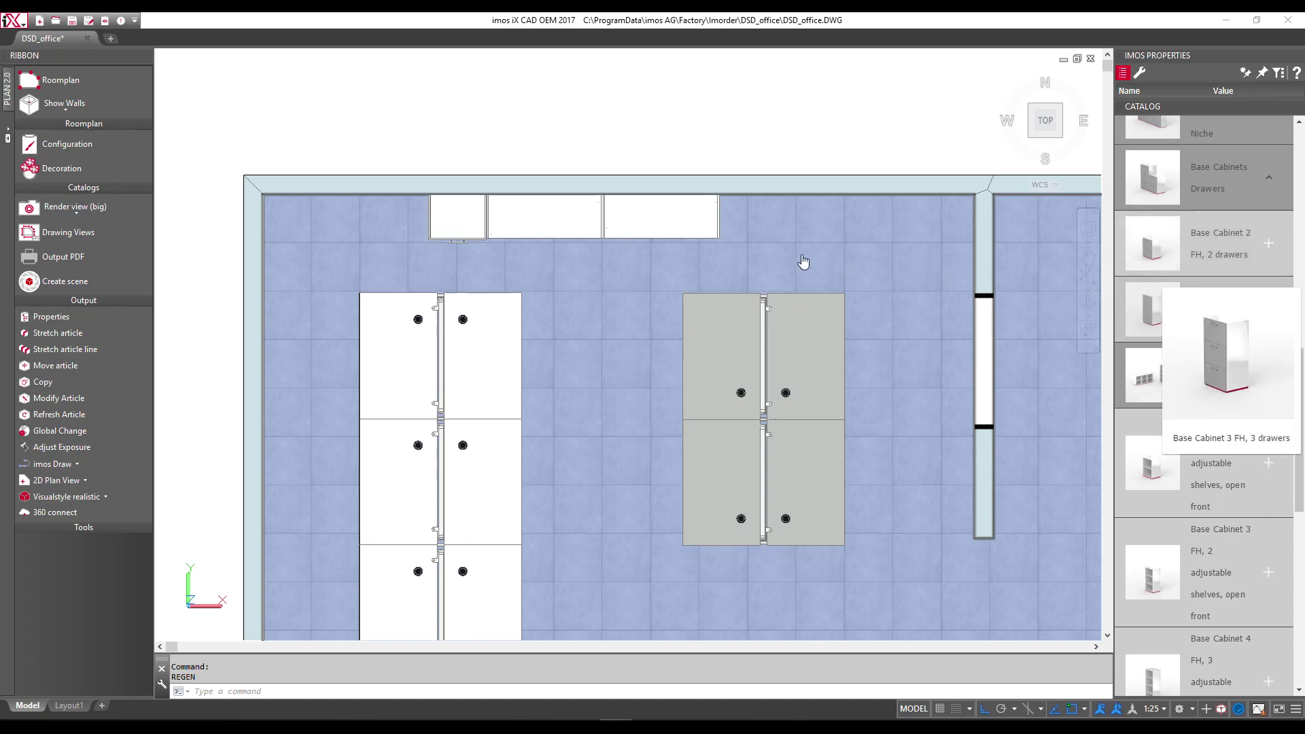
left_click_drag(804, 261, 803, 264)
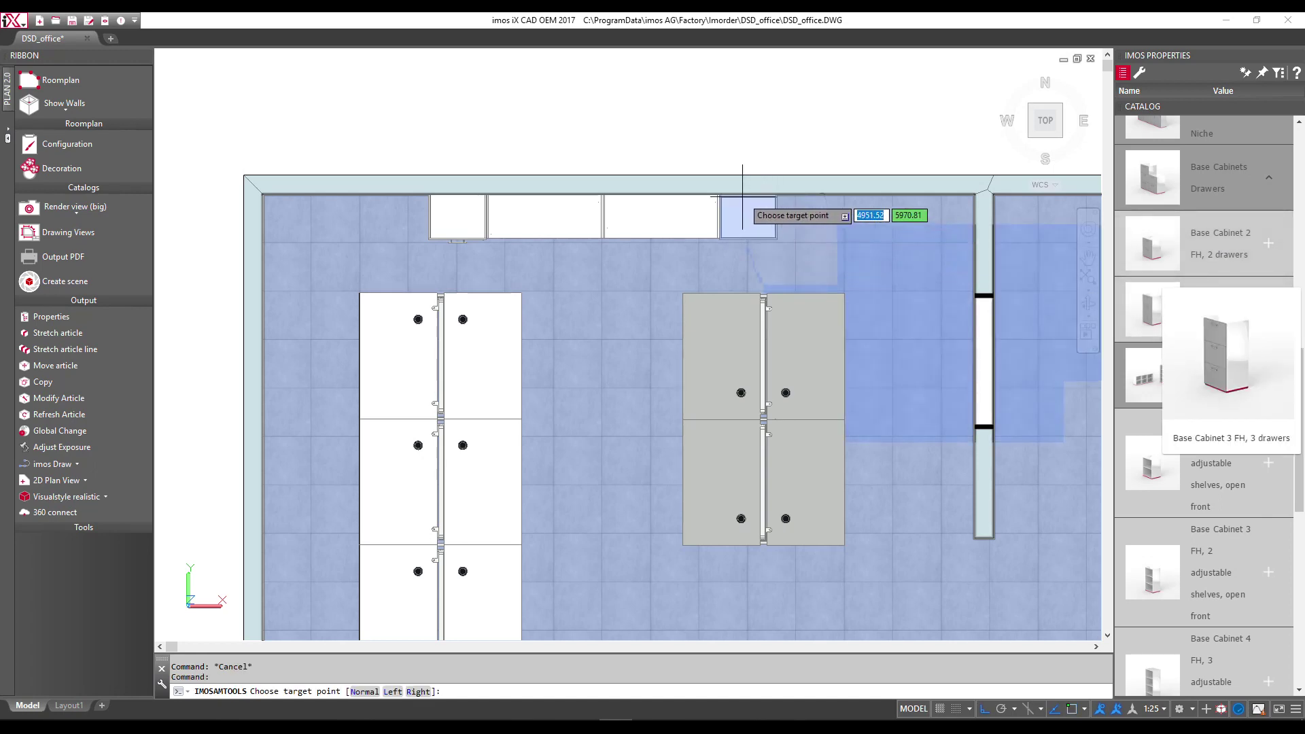
left_click(743, 197)
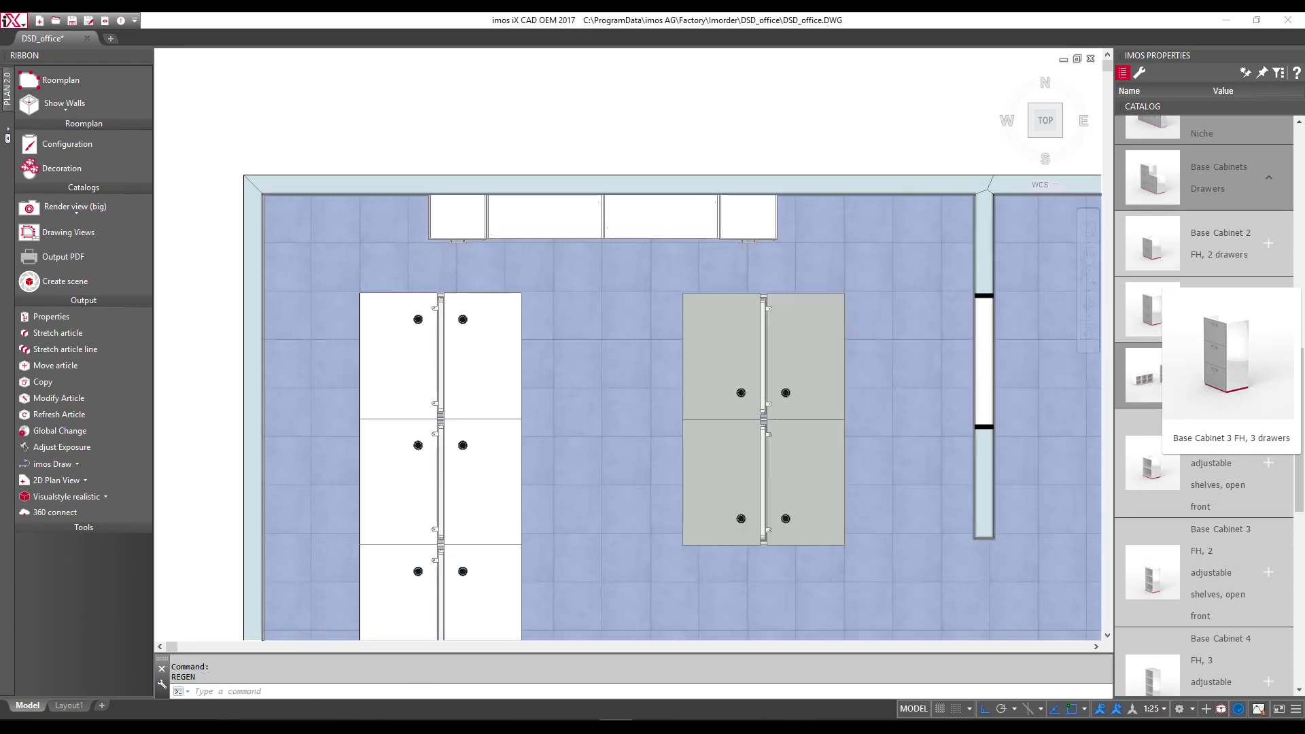
Configure a 900 mm wide Base Cabinet 4 FH shelf unit and add it to the drawing.
scroll(843, 436, "up", 5)
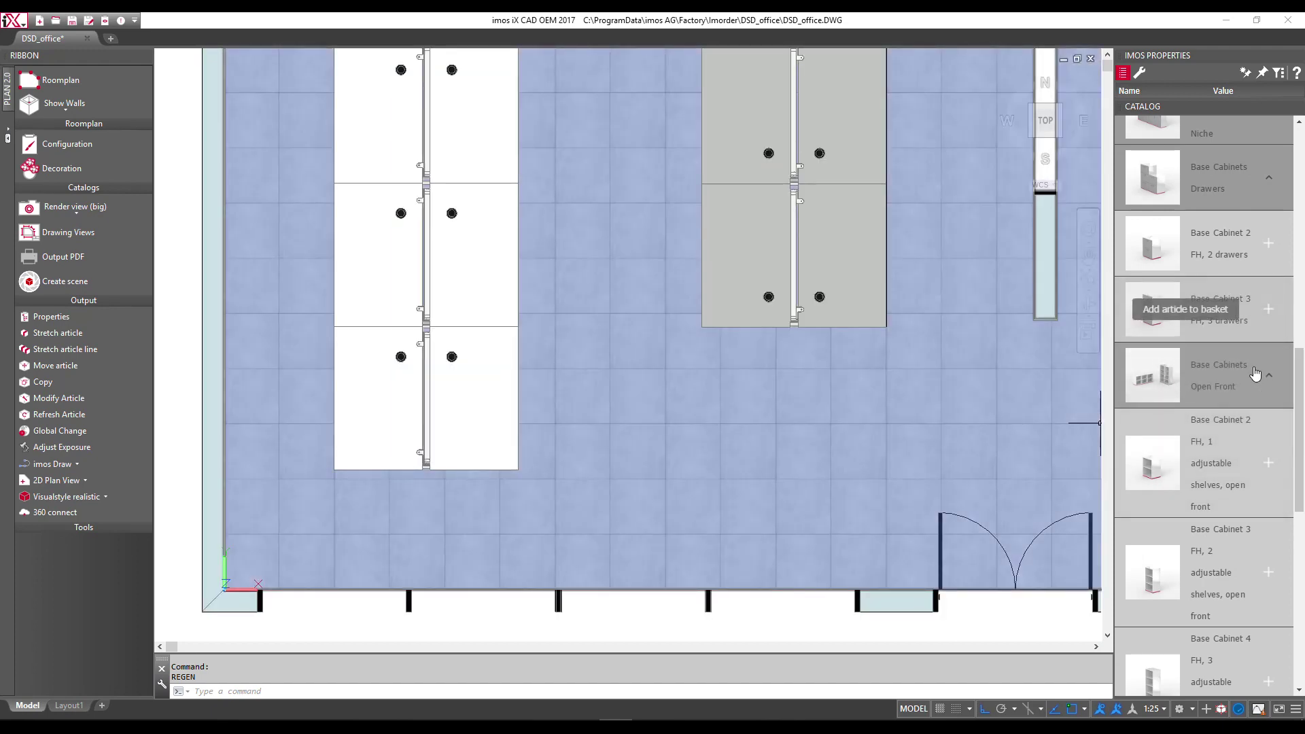
scroll(1233, 432, "down", 2)
scroll(1234, 432, "down", 1)
scroll(1234, 432, "down", 2)
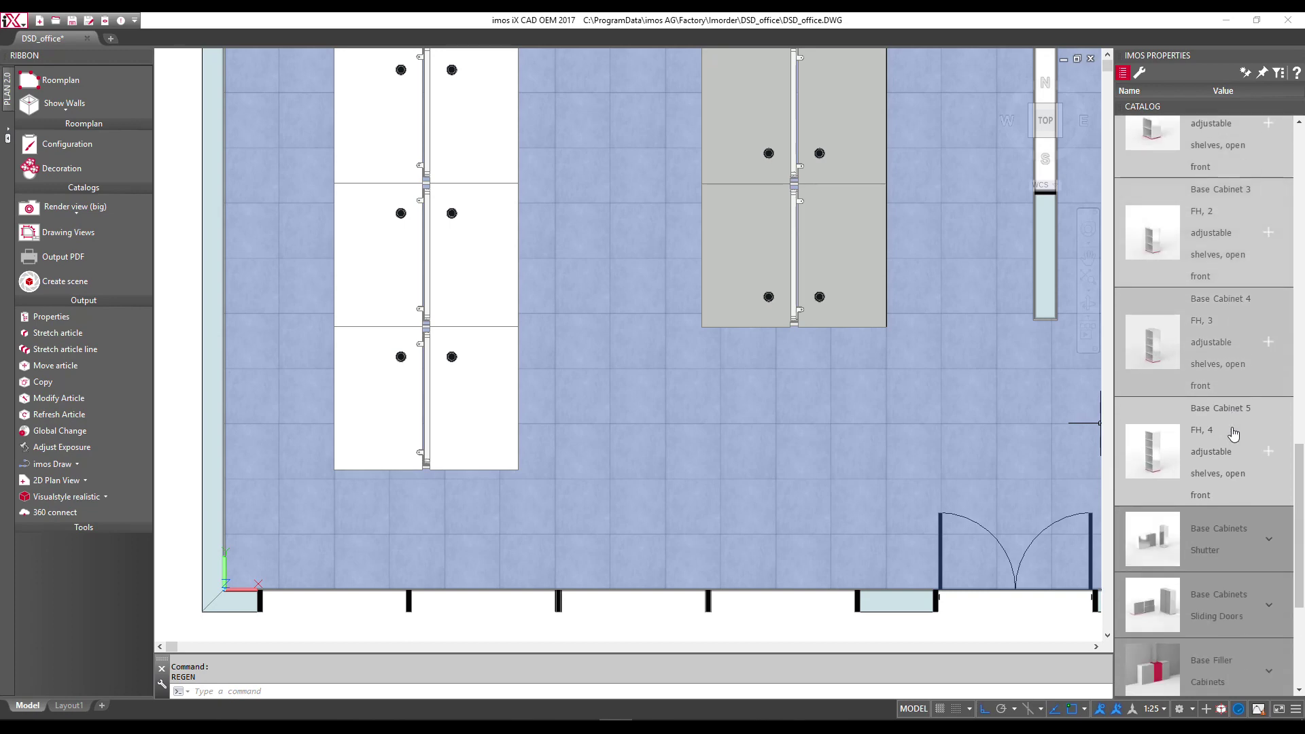
left_click(1212, 346)
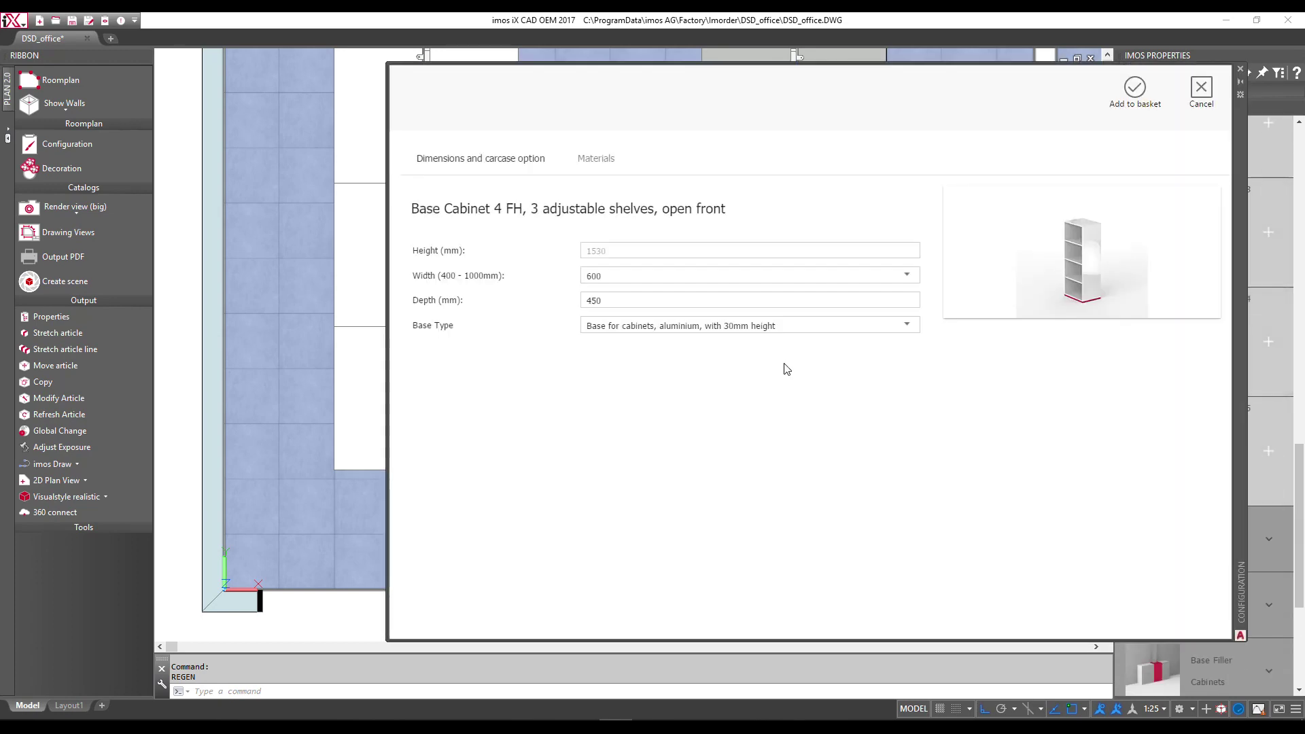
left_click(670, 280)
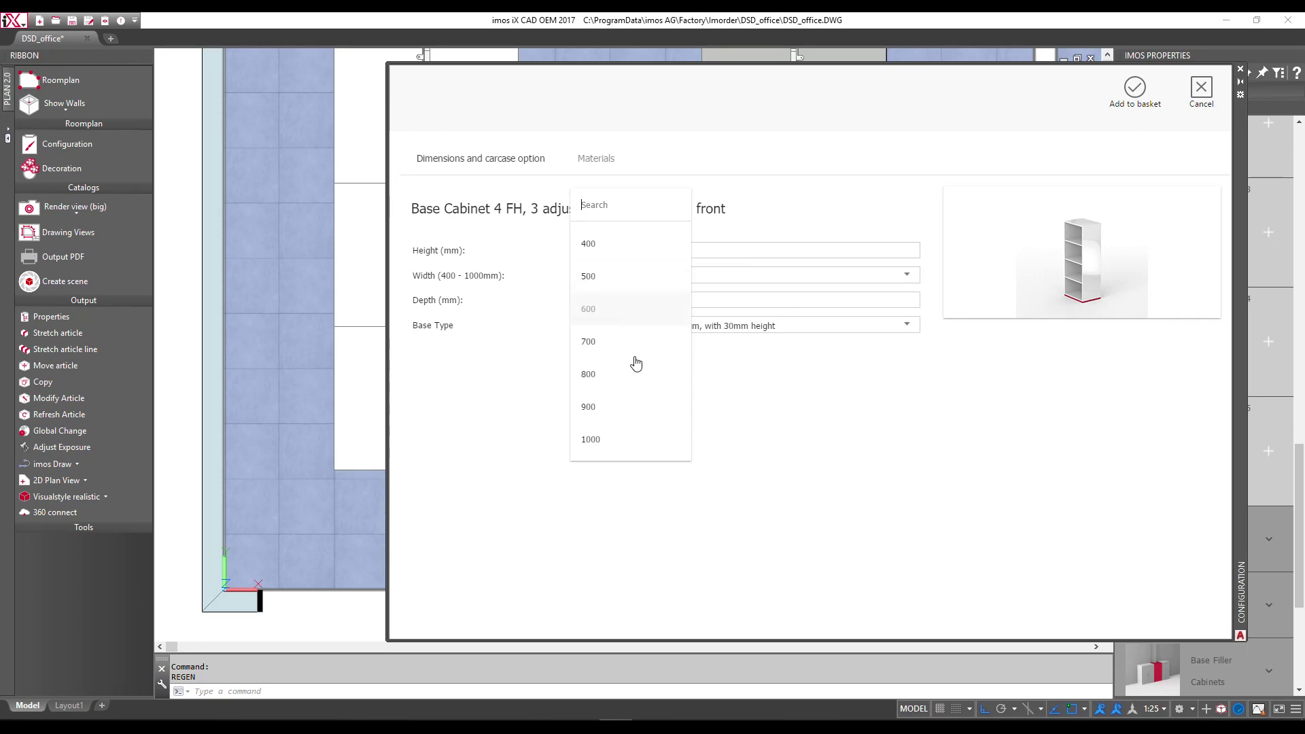
left_click(628, 413)
left_click(1135, 89)
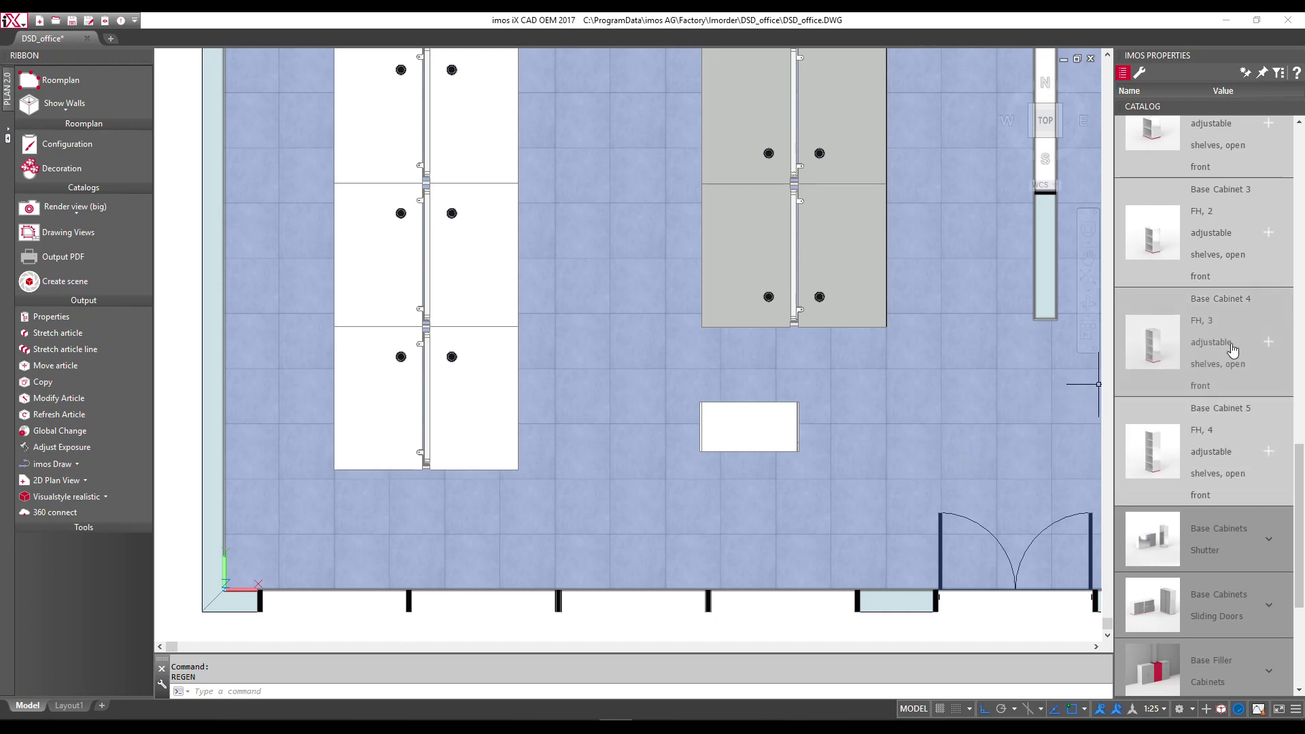
mouse_move(1152, 352)
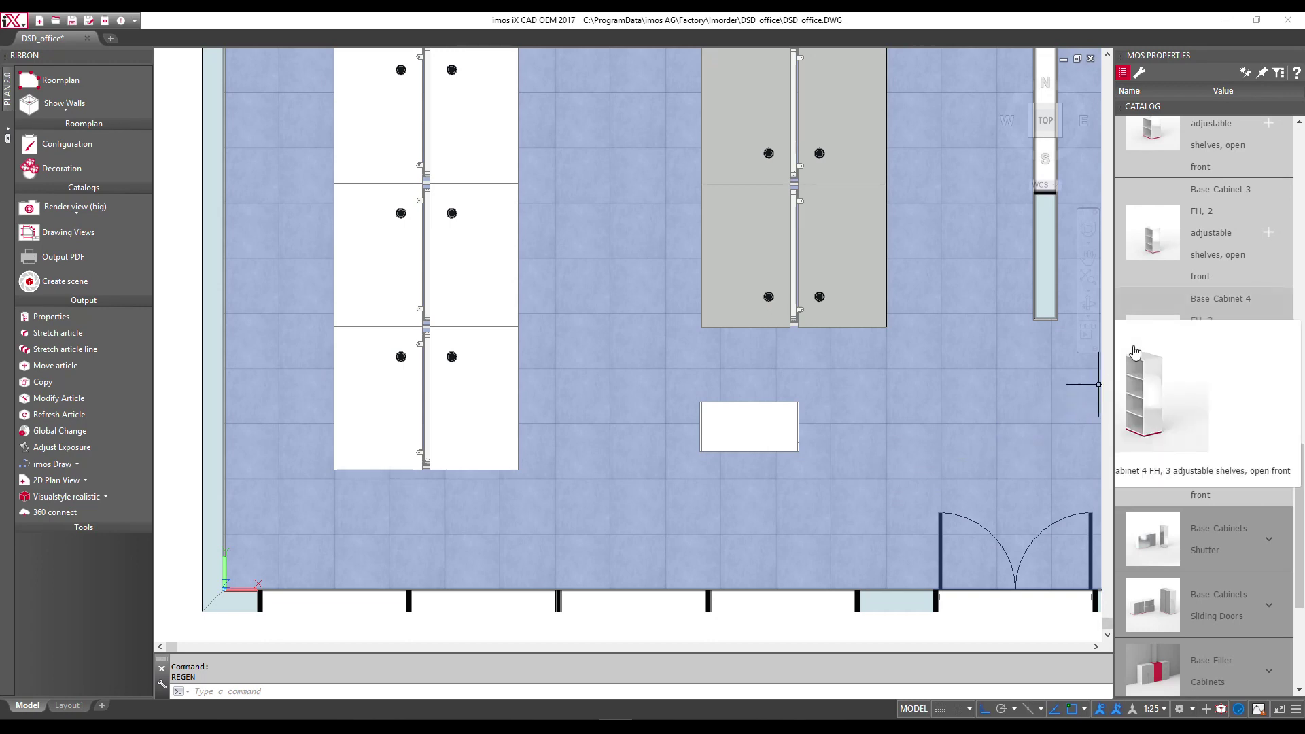
scroll(1134, 348, "up", 10)
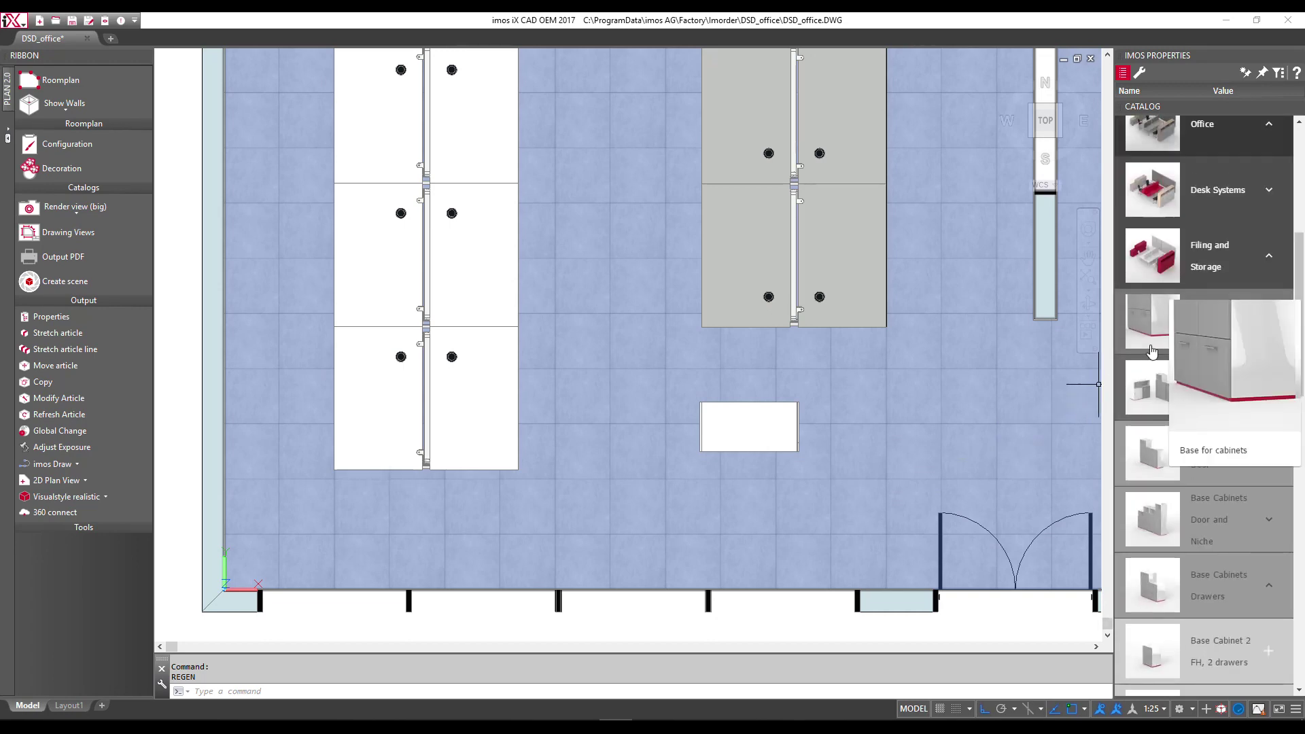
Place a Fresh Green 800x1400x55 Rehau RAUWORKS movable partition right of the new cabinet.
left_click(1268, 456)
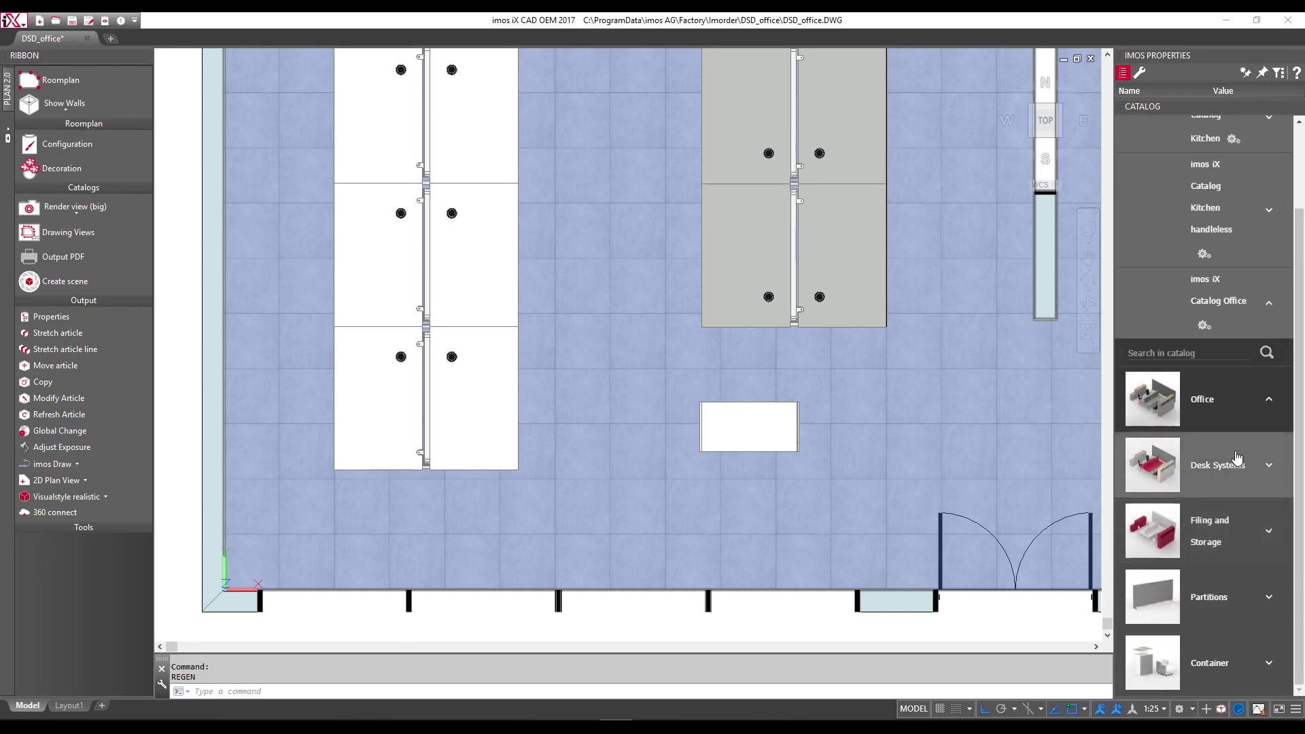
left_click(1269, 597)
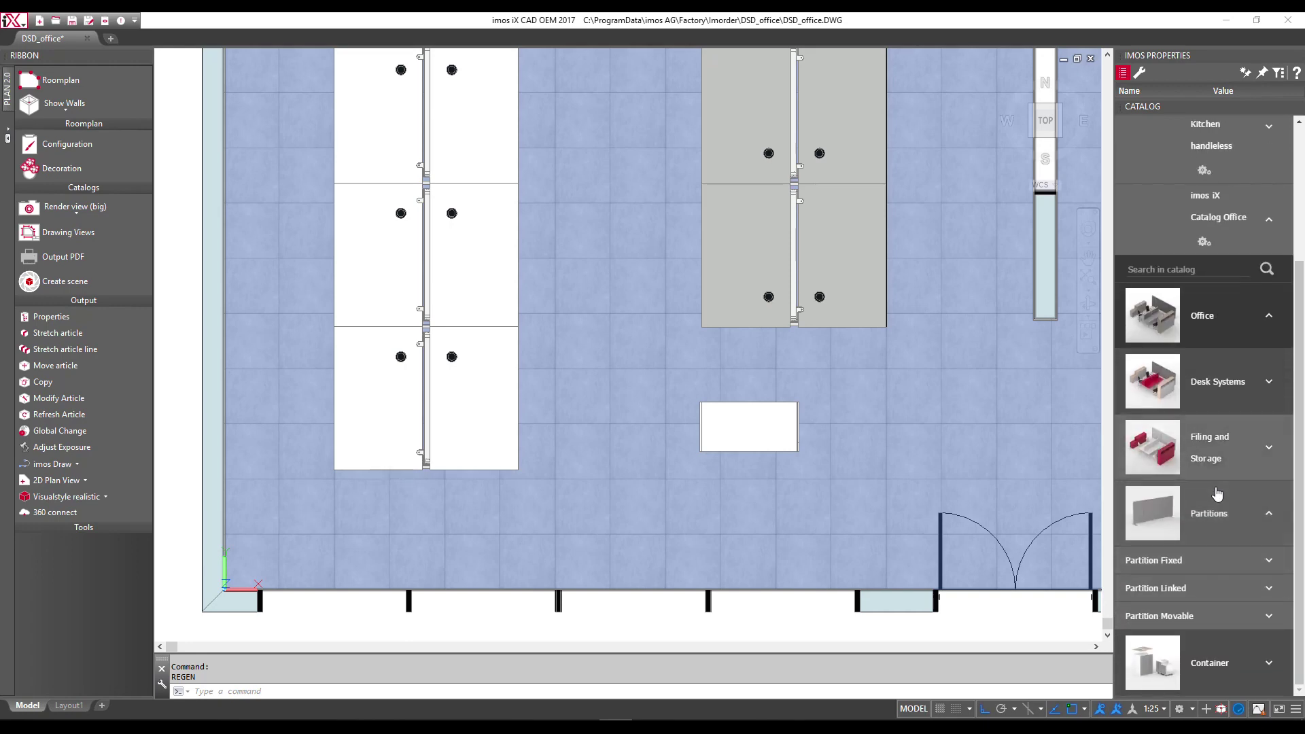
left_click(1269, 617)
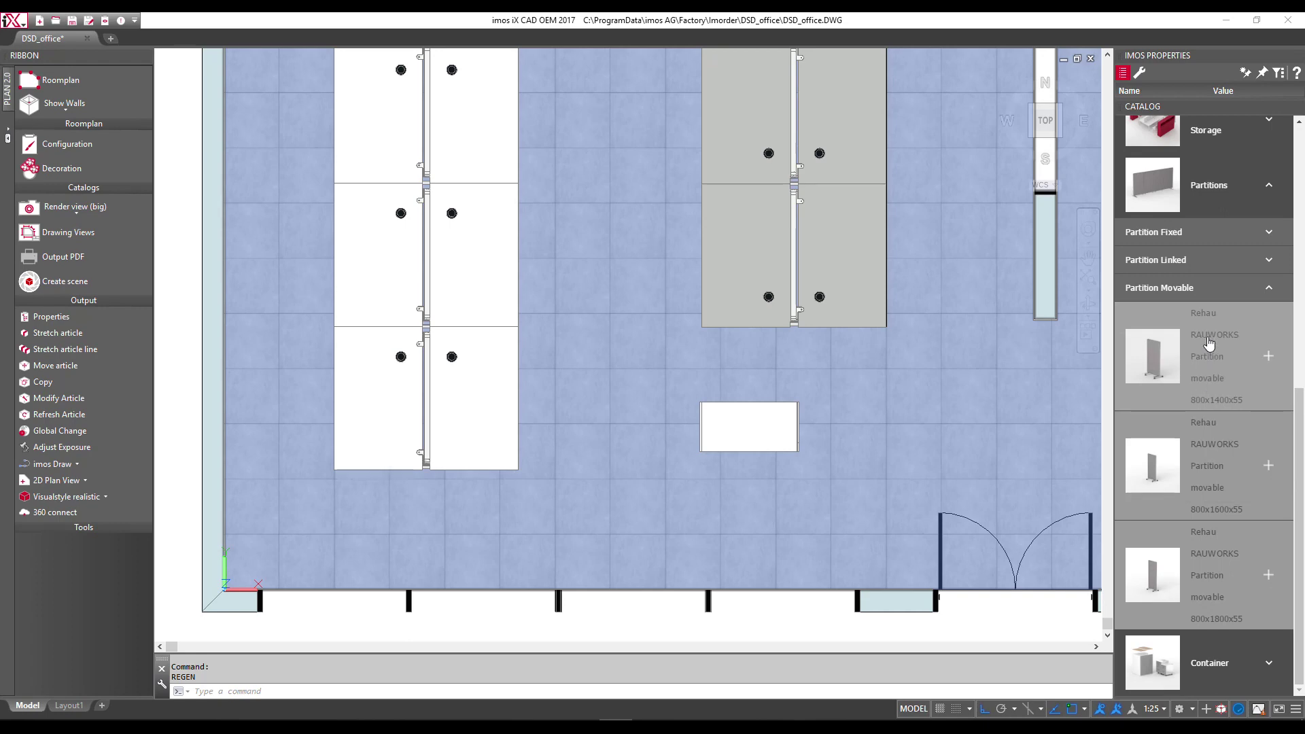
left_click(1209, 345)
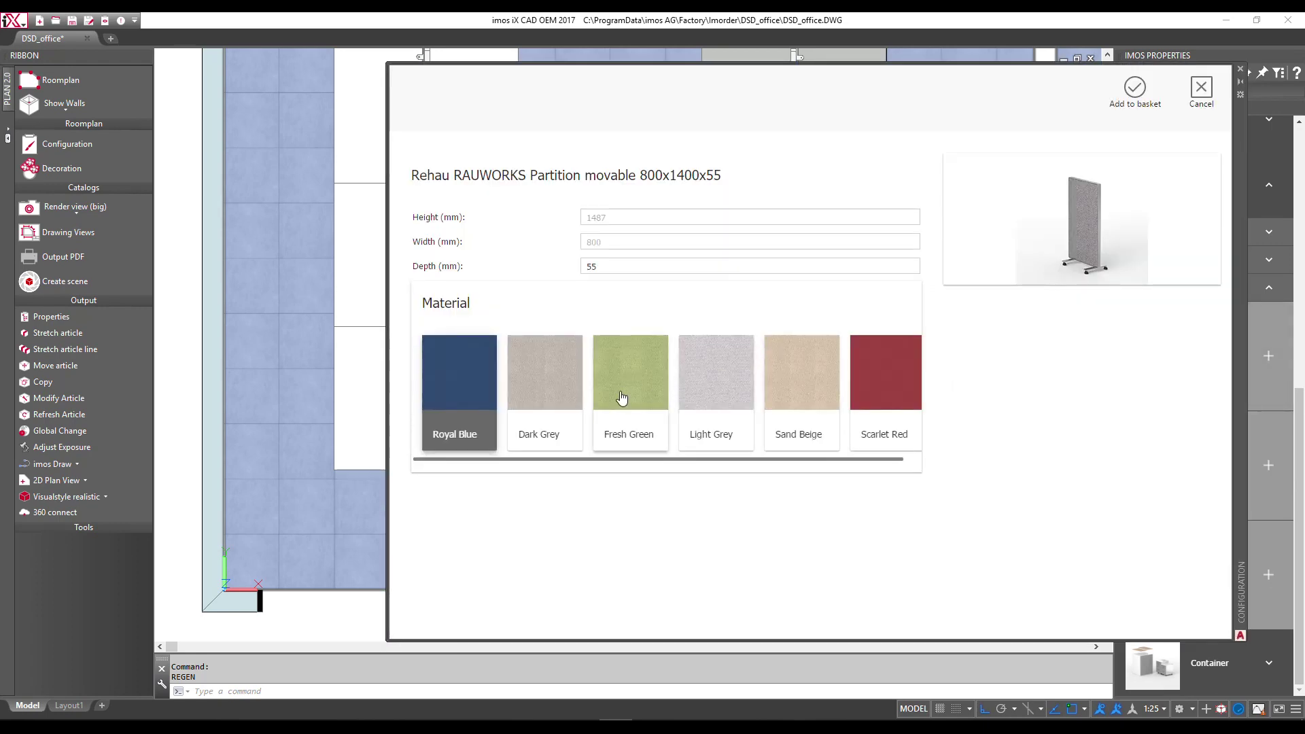
left_click(630, 377)
left_click(1135, 97)
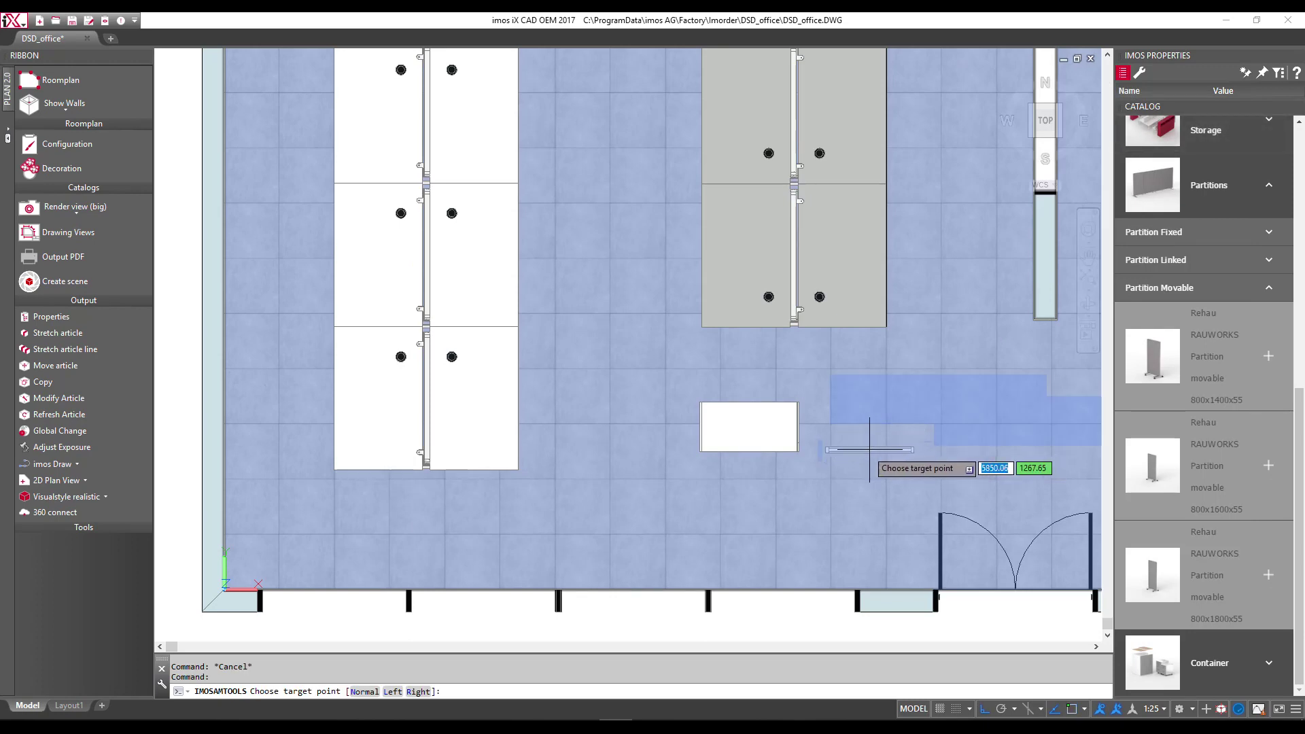
left_click(848, 448)
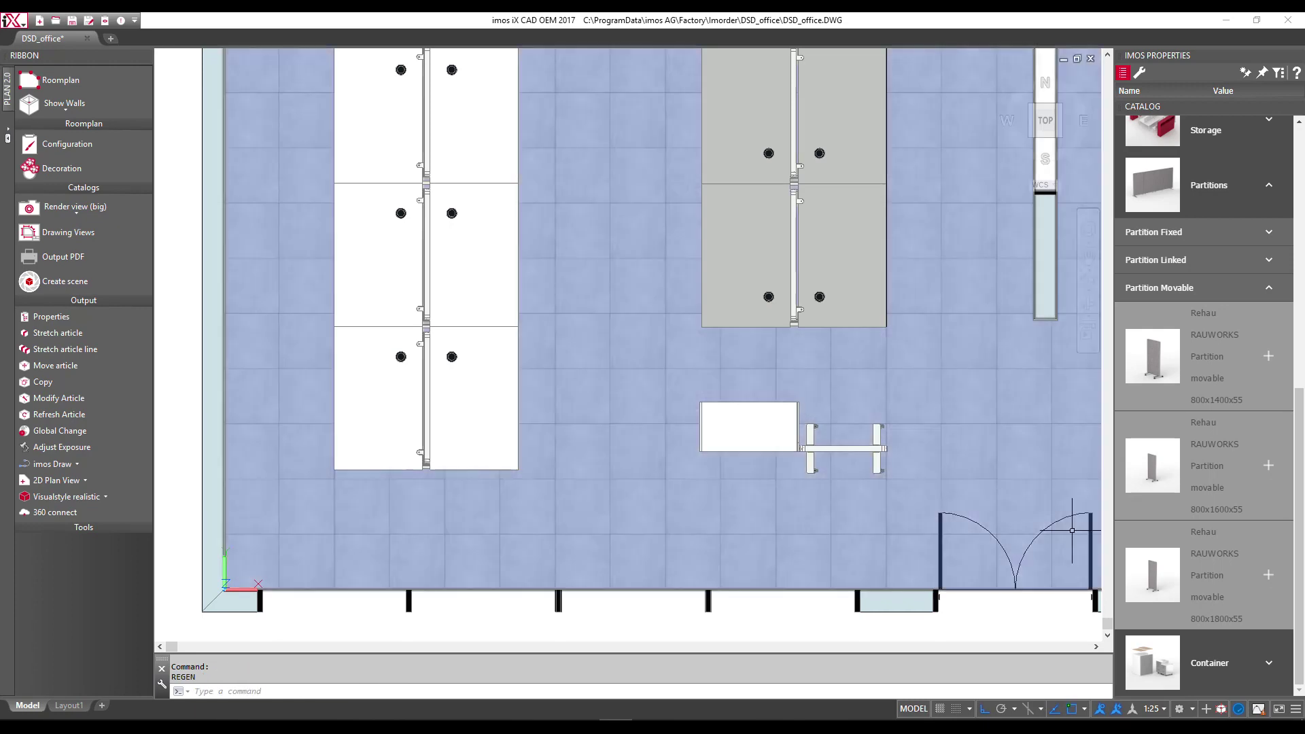
Configure a second Fresh Green 800x1400x55 movable partition to place beside the first.
left_click(1215, 358)
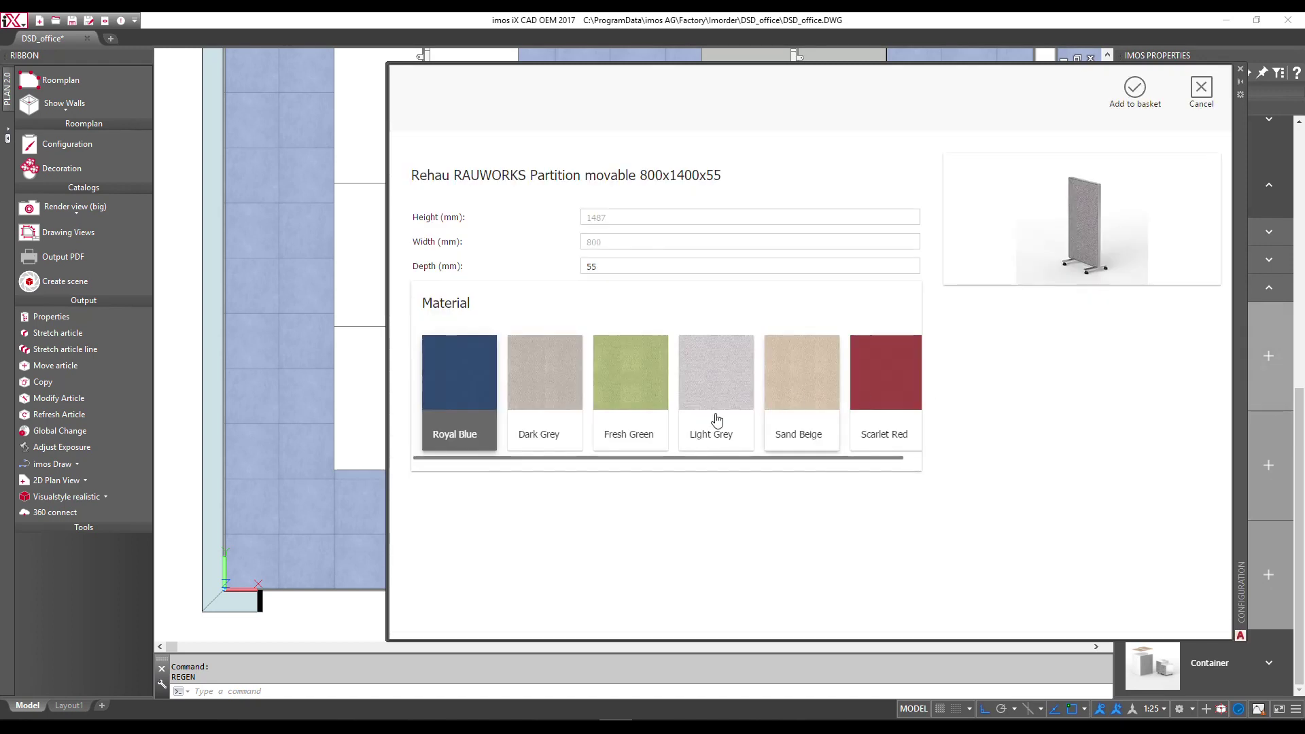
left_click(654, 395)
left_click(1134, 88)
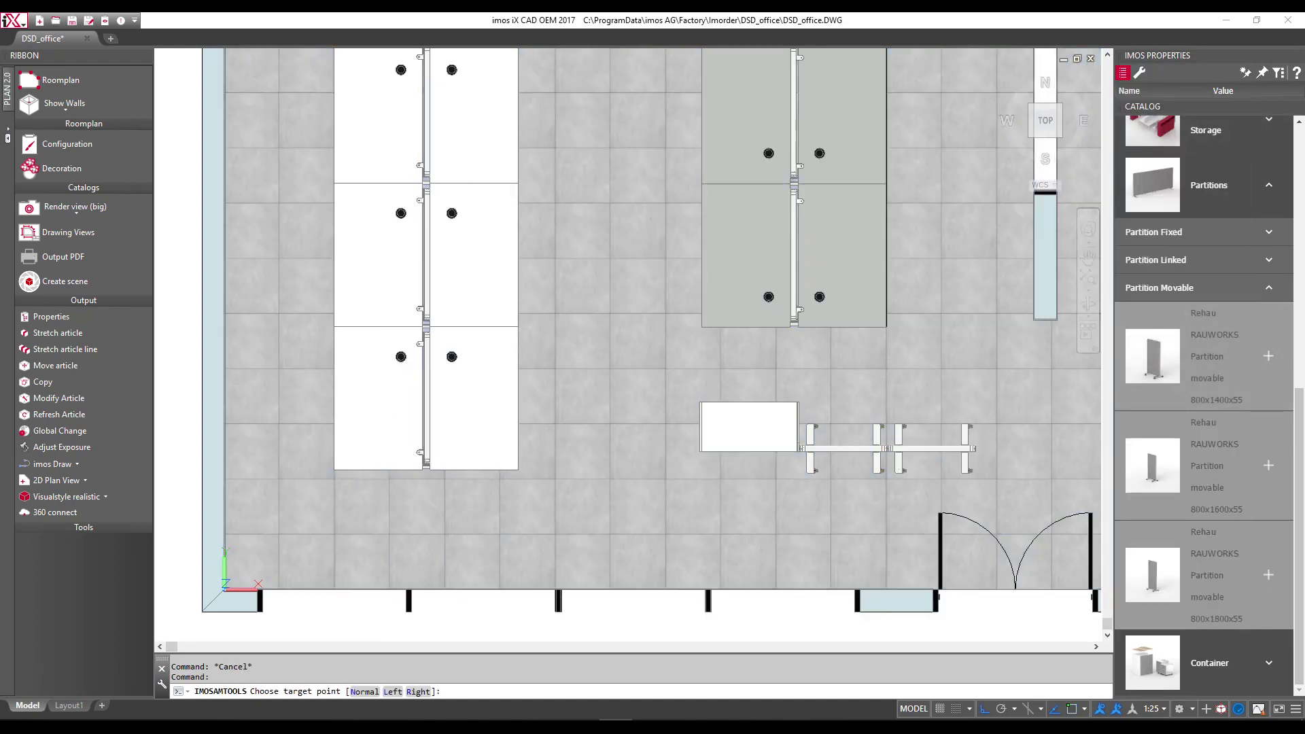
scroll(724, 470, "down", 2)
scroll(724, 471, "down", 2)
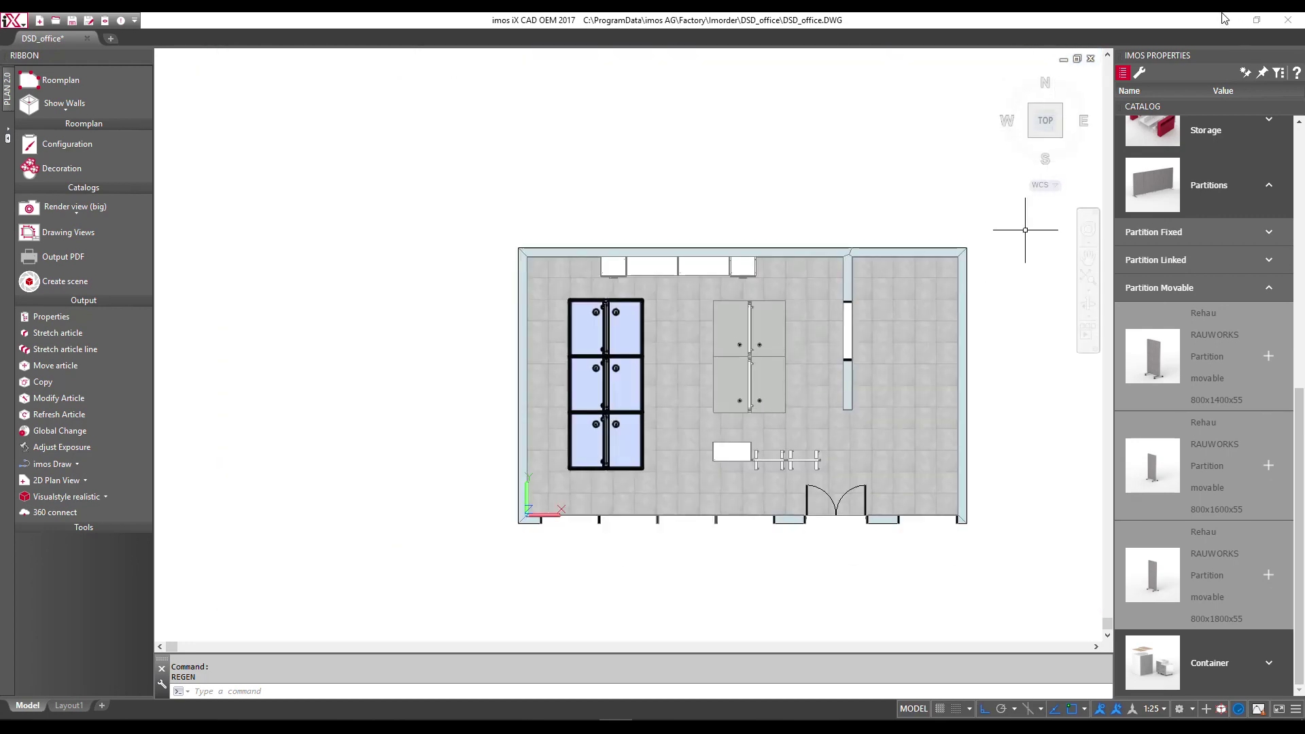
left_click(1031, 137)
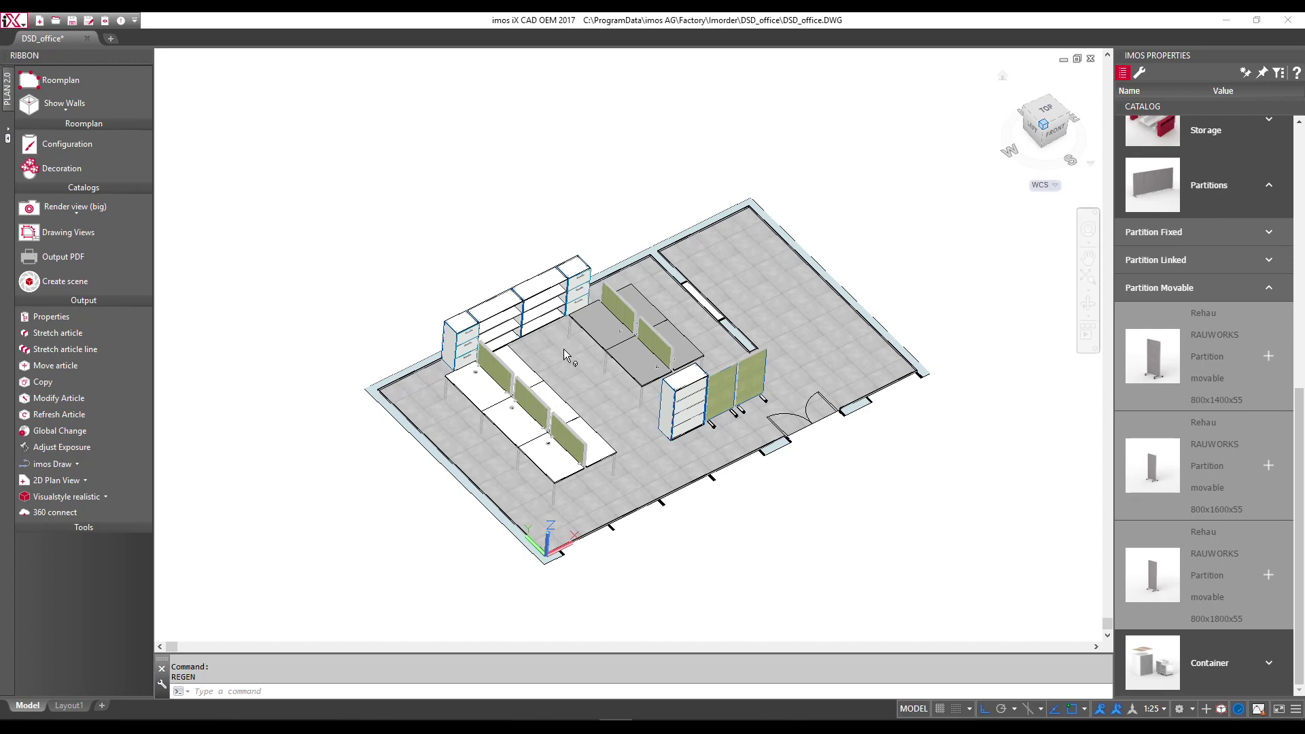
left_click(564, 352)
scroll(562, 341, "up", 3)
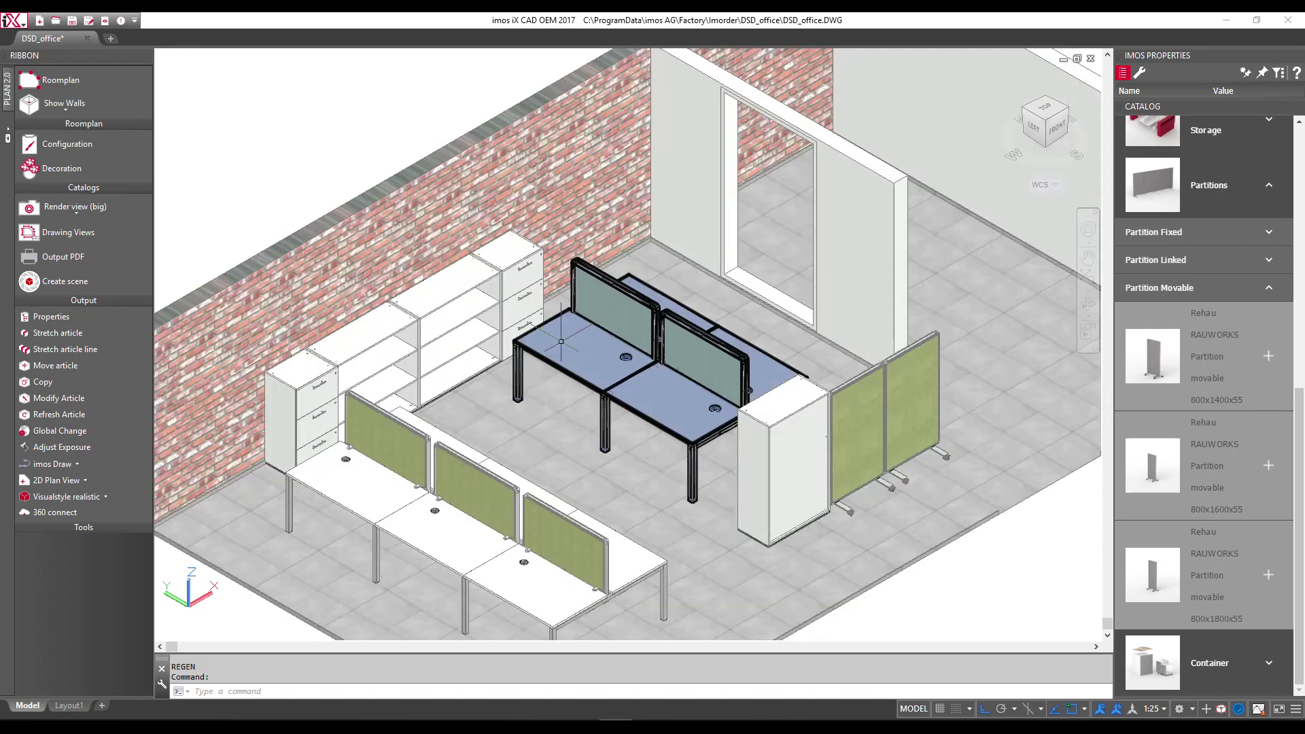
left_click(1023, 97)
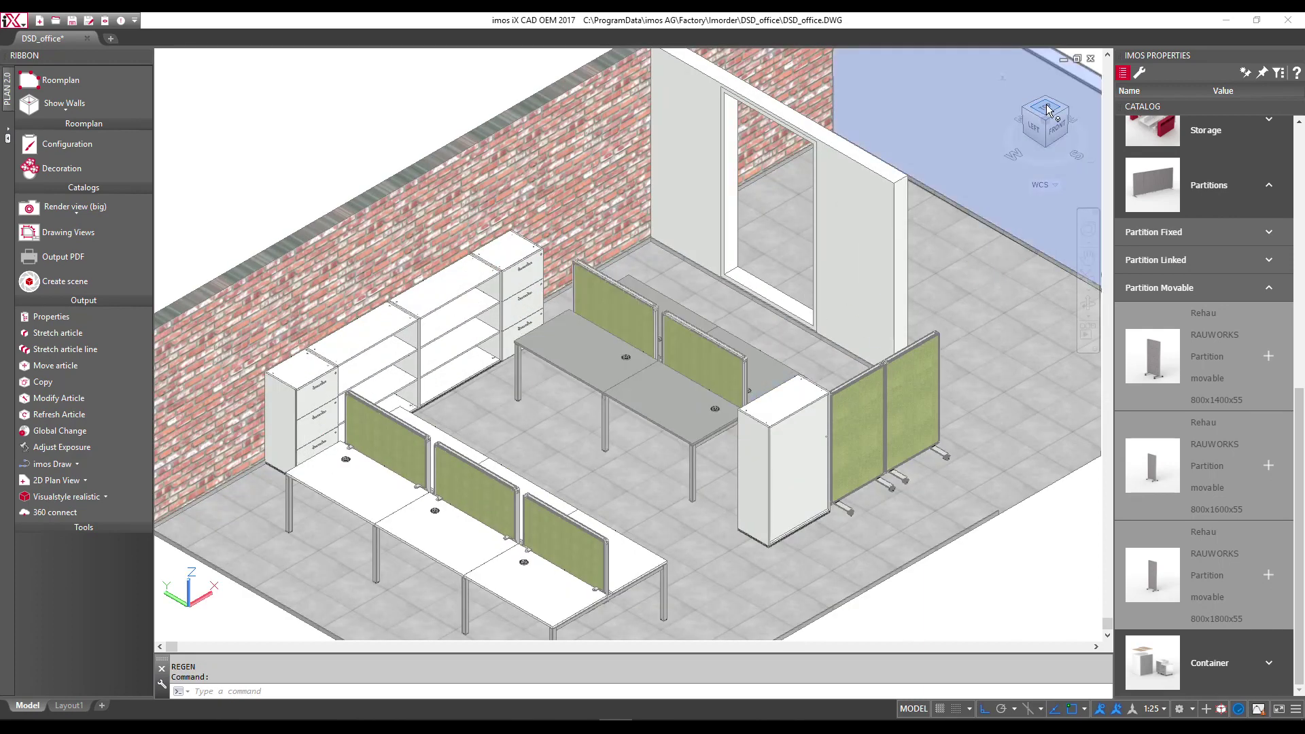
left_click(1047, 109)
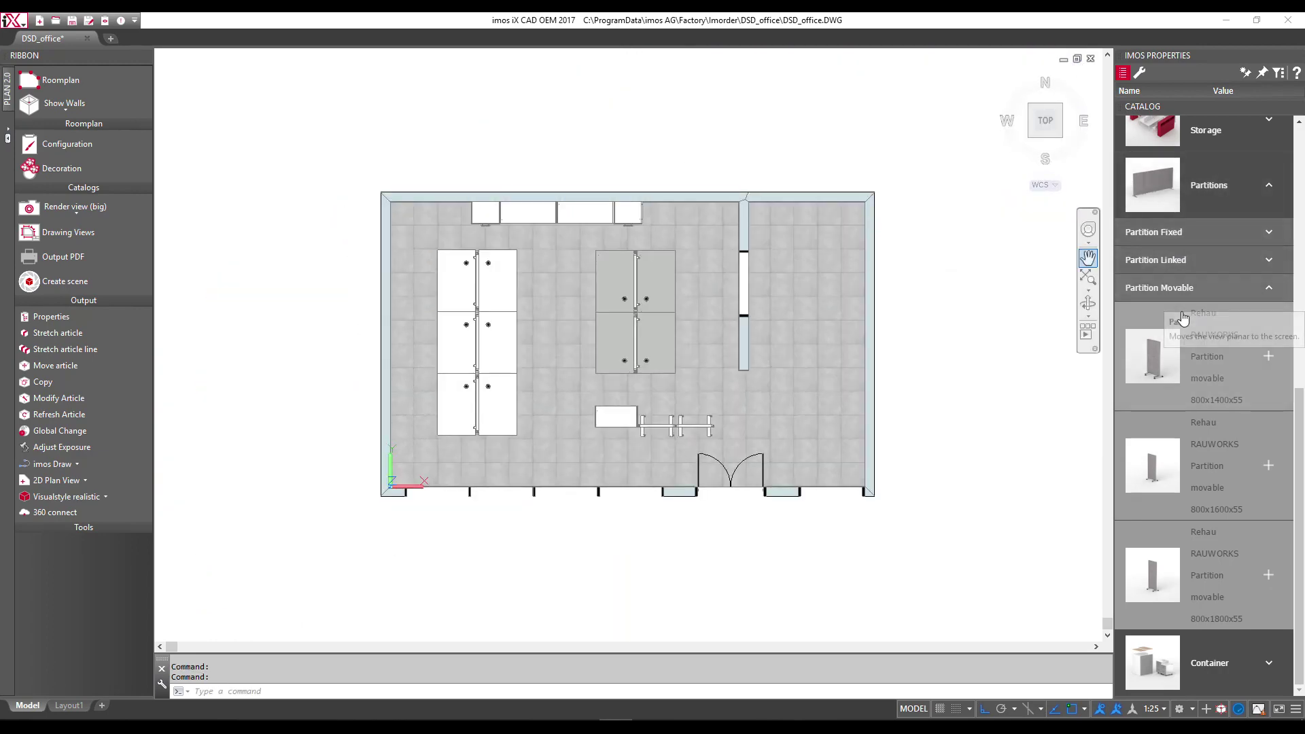
Insert Office chair 02 from Decoration > Office > Office Chairs just right of the grey desks.
left_click(65, 169)
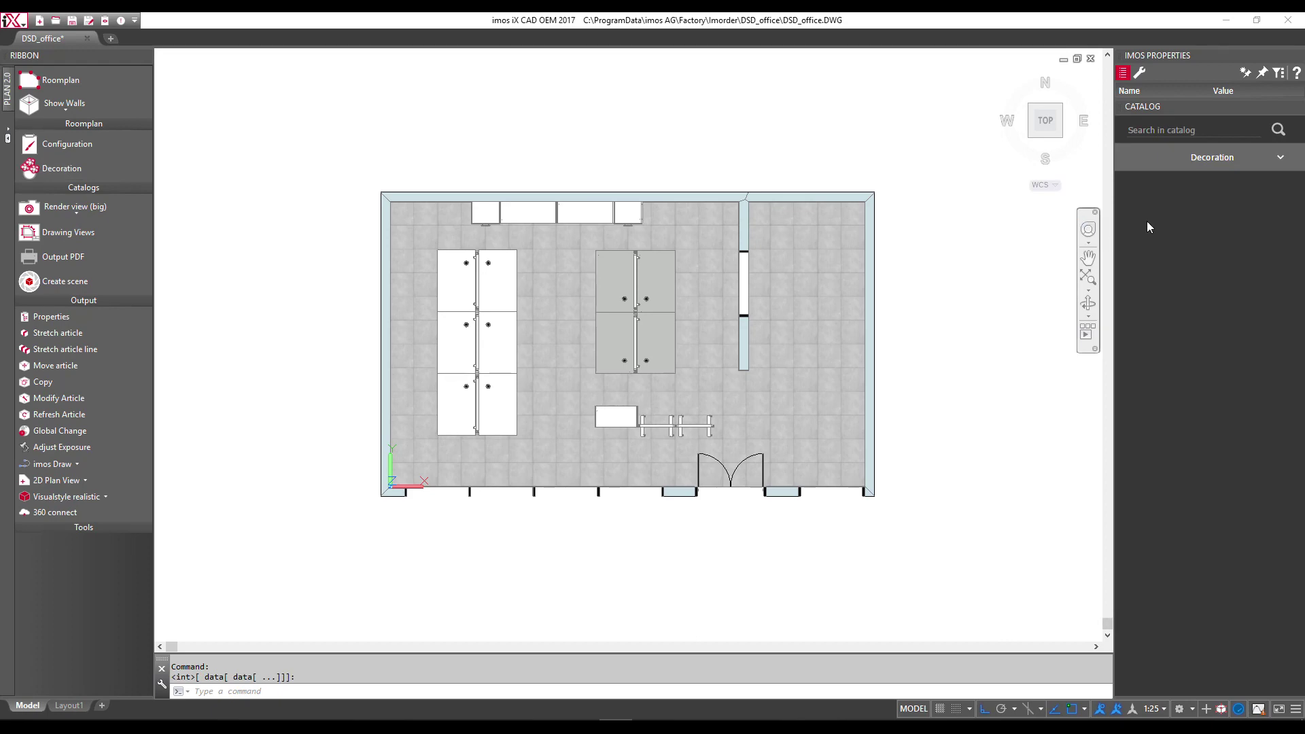
left_click(1203, 163)
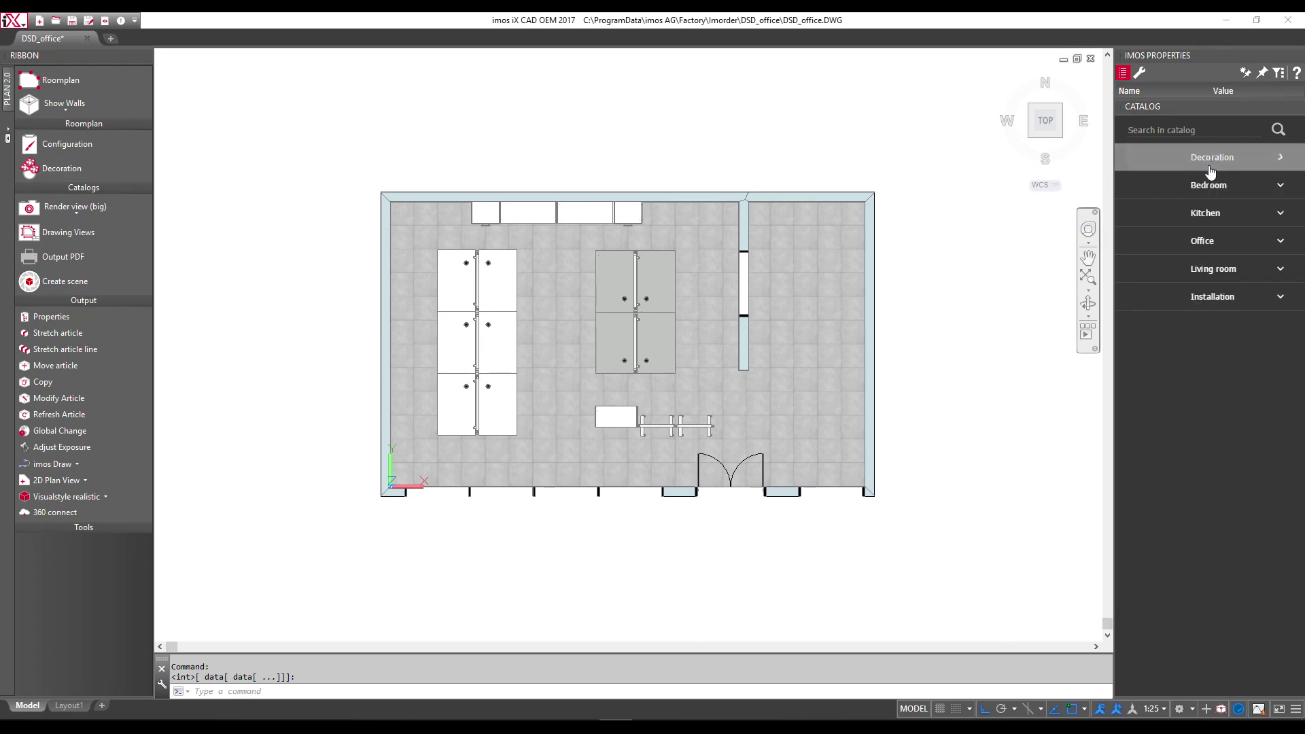
left_click(1251, 239)
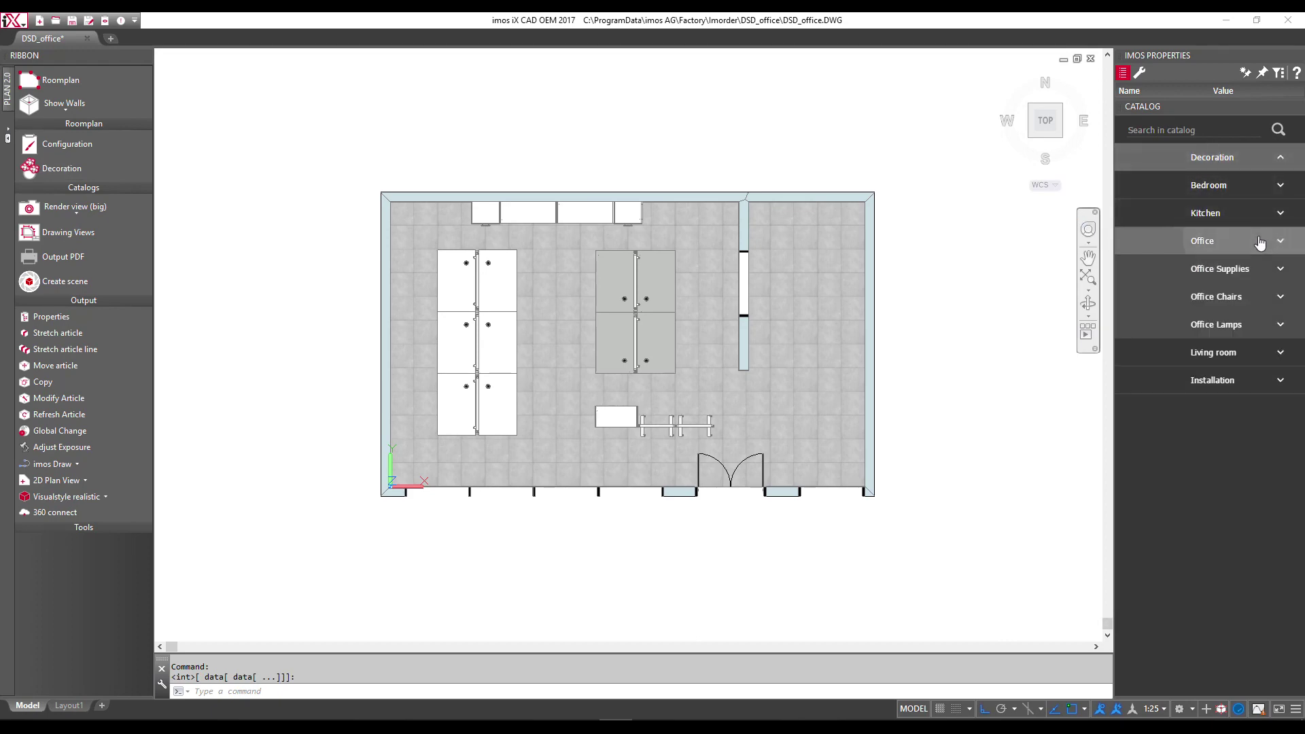
left_click(1248, 302)
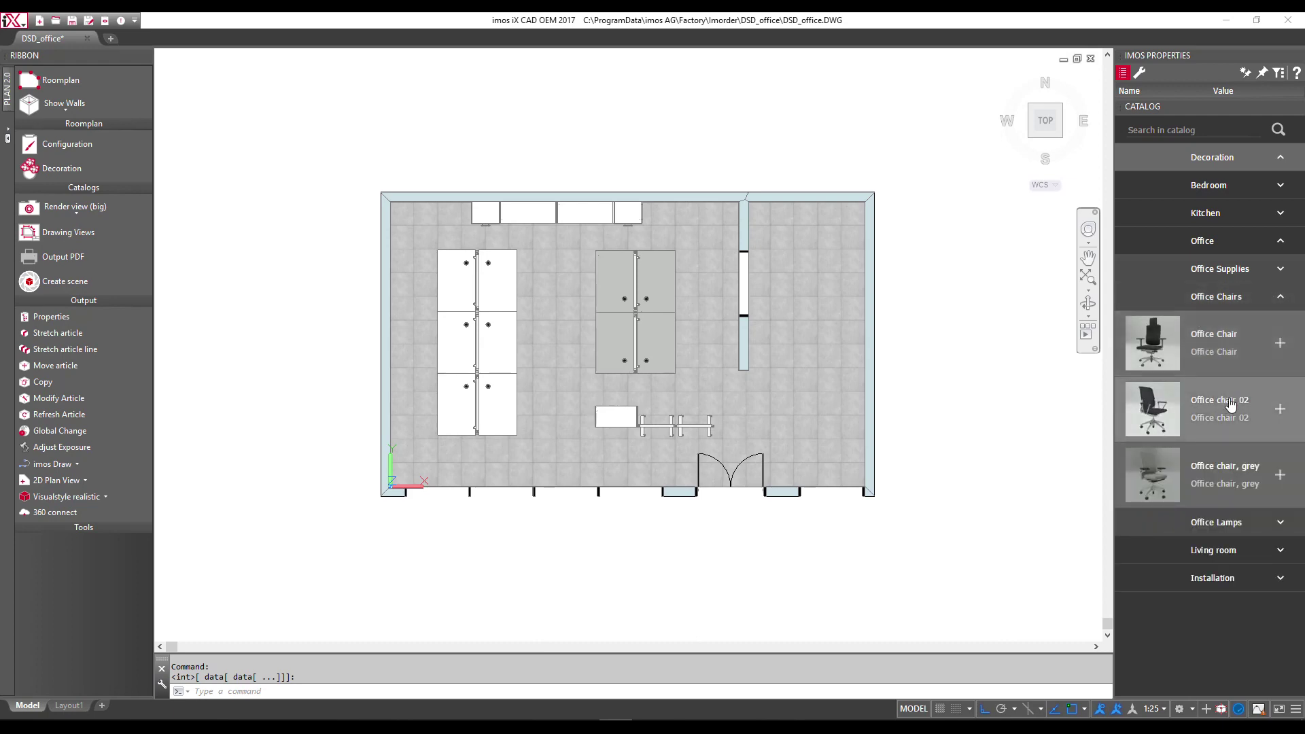
left_click(1153, 340)
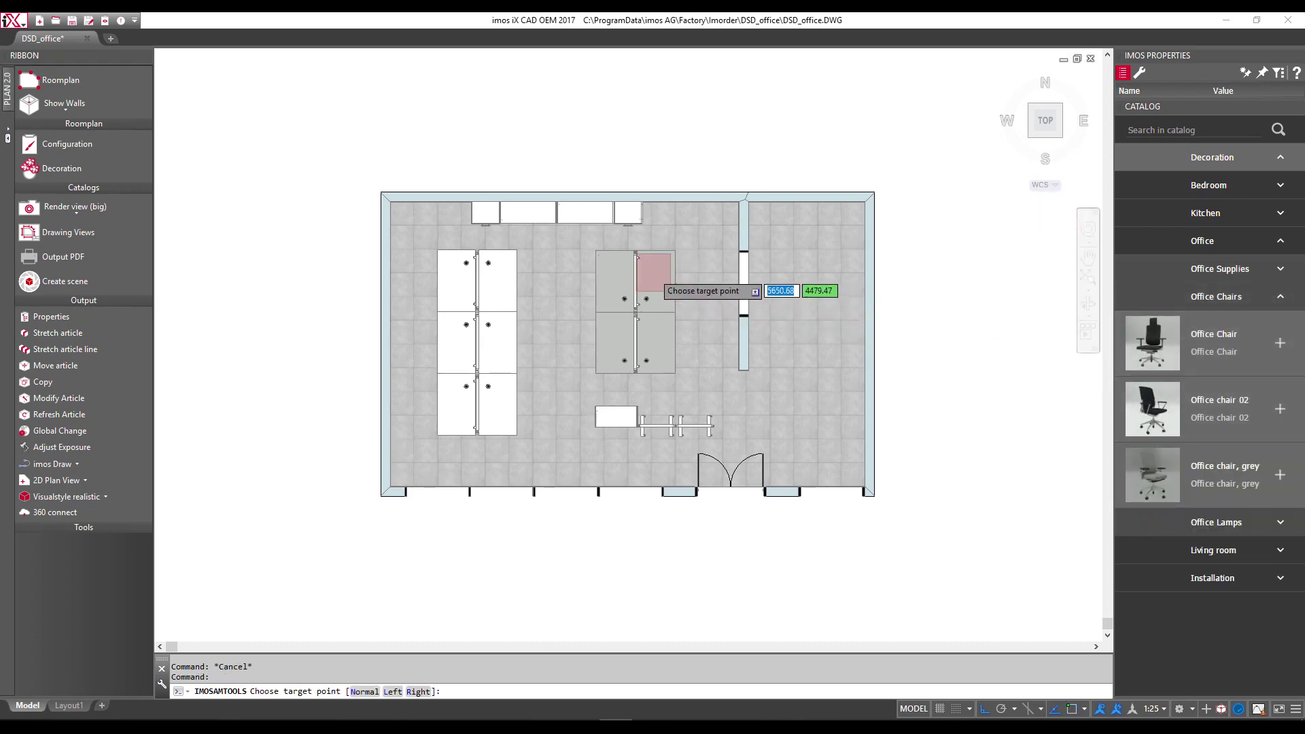
scroll(642, 275, "up", 3)
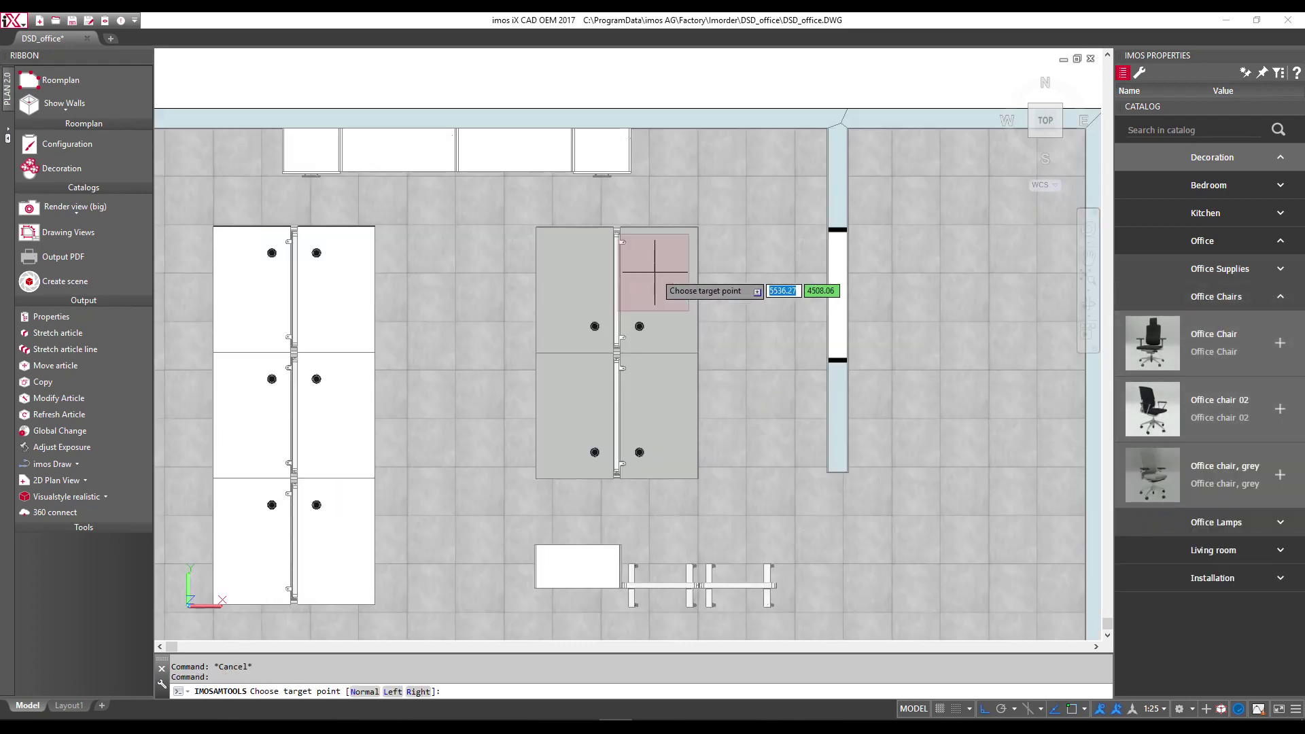
left_click(756, 298)
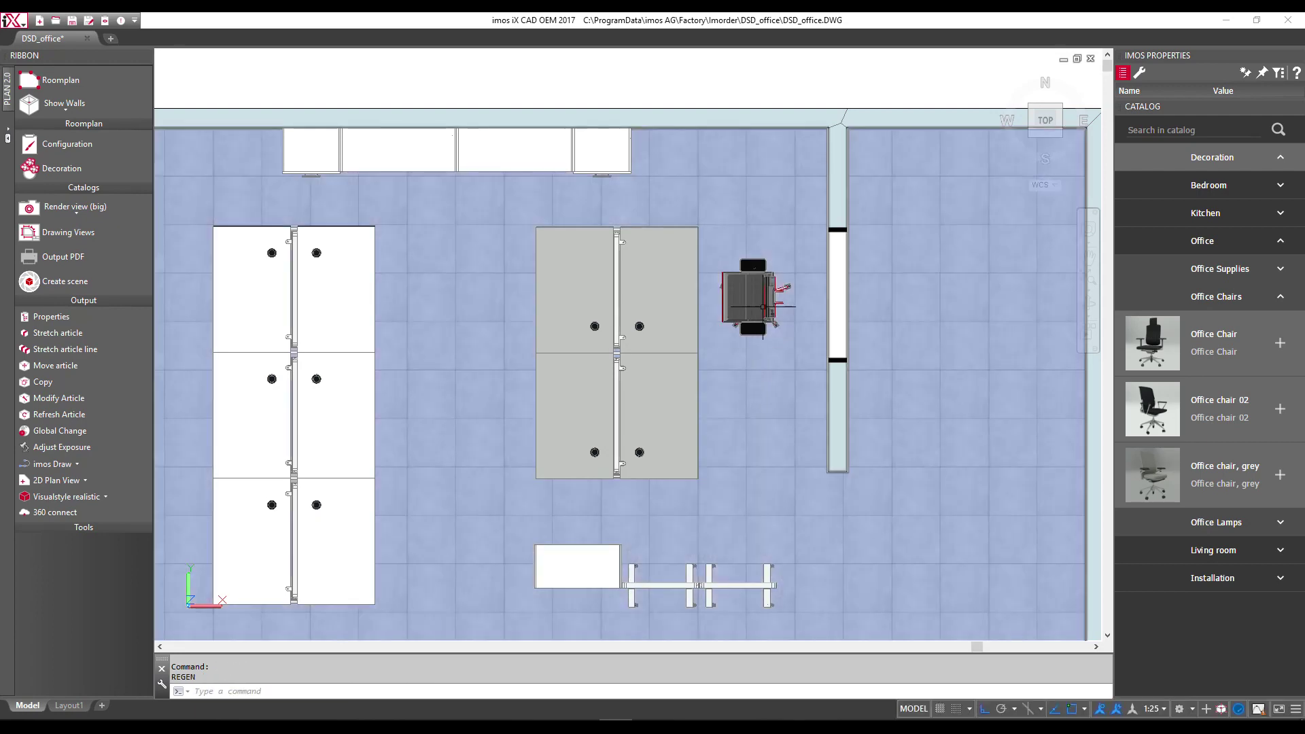
left_click(763, 314)
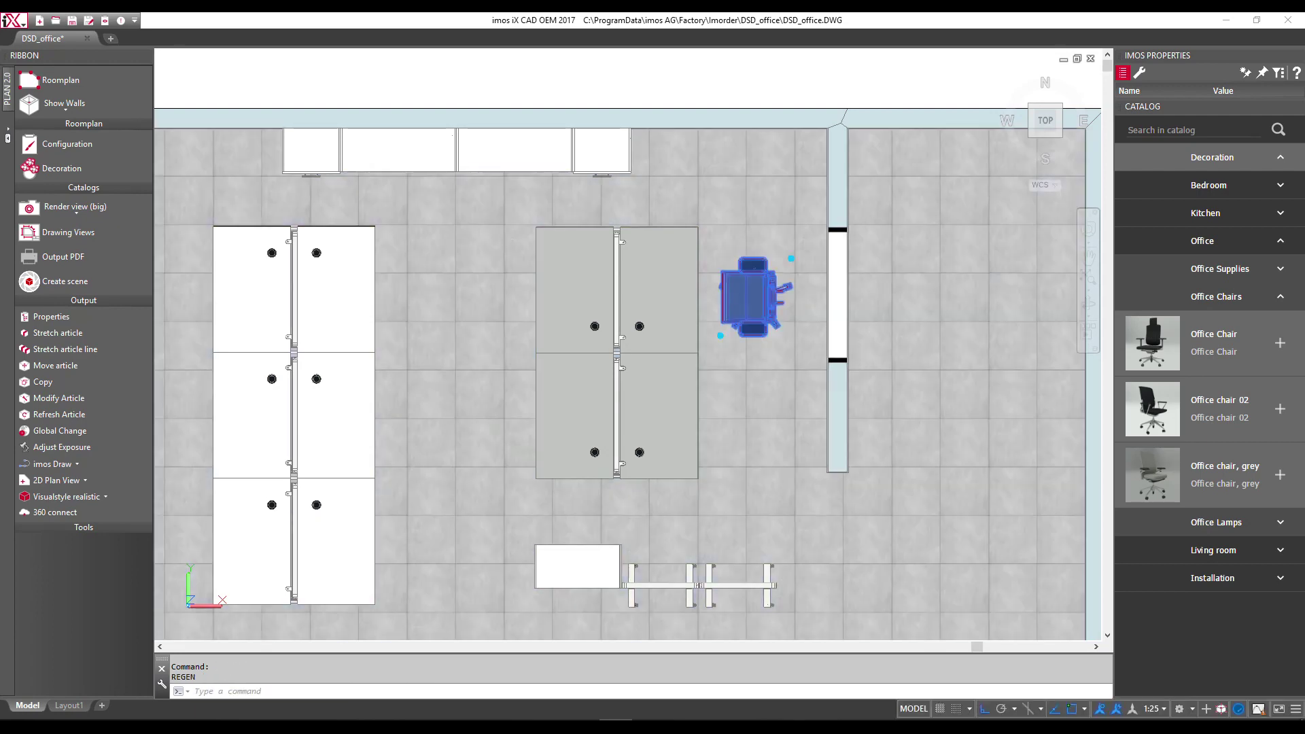
Copy the chair once below itself and once beside the white cabinets.
right_click(766, 312)
left_click(803, 420)
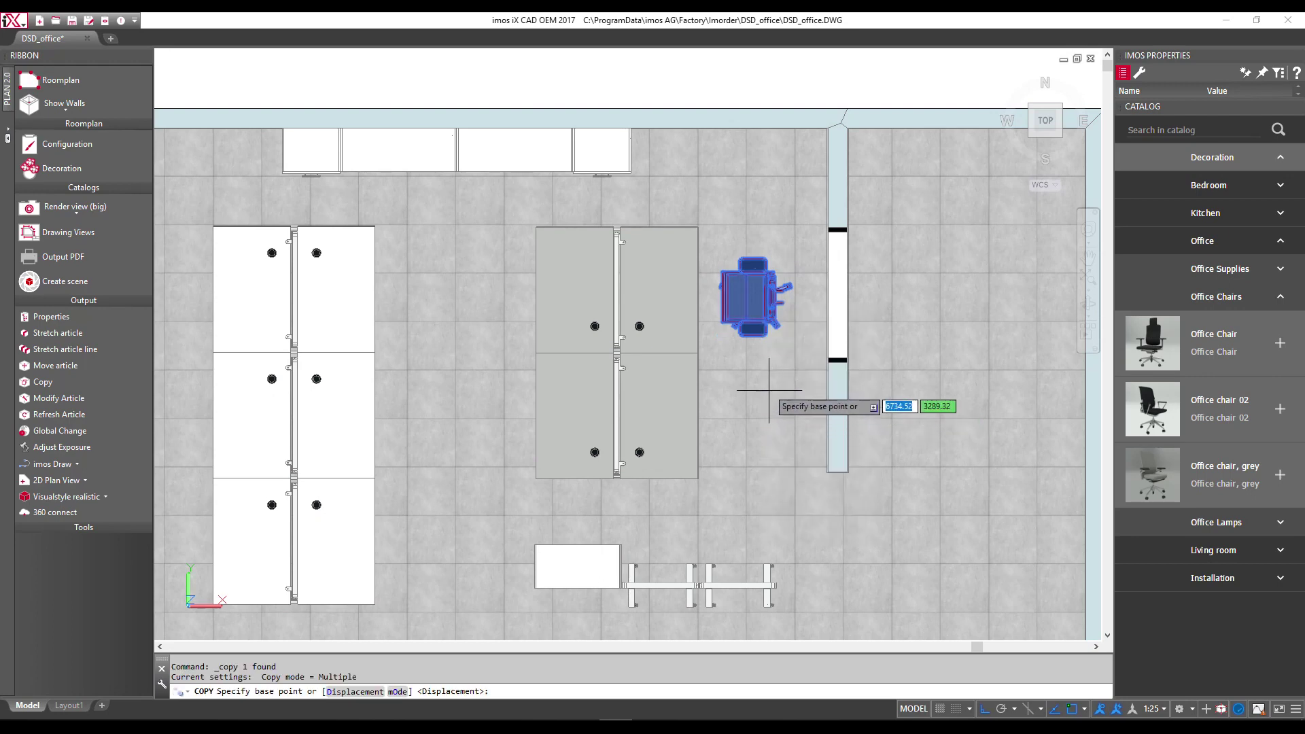
left_click(754, 293)
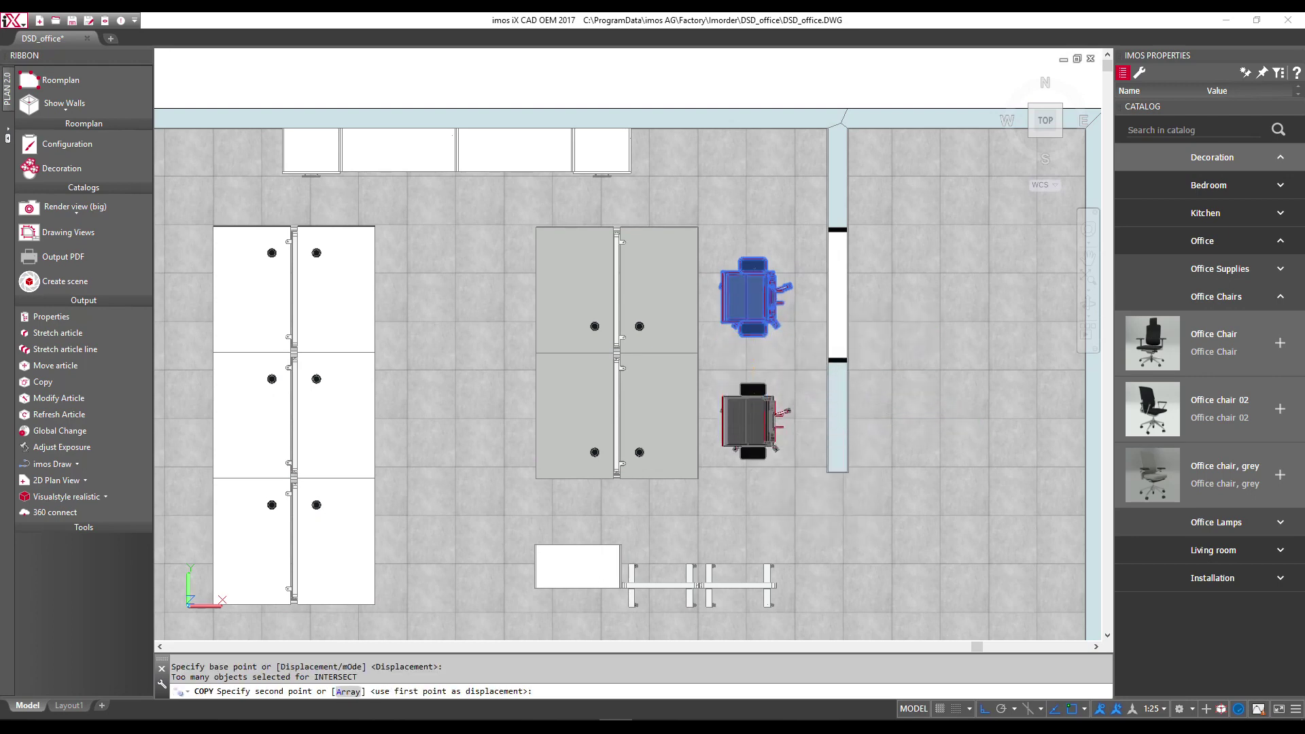
left_click(752, 420)
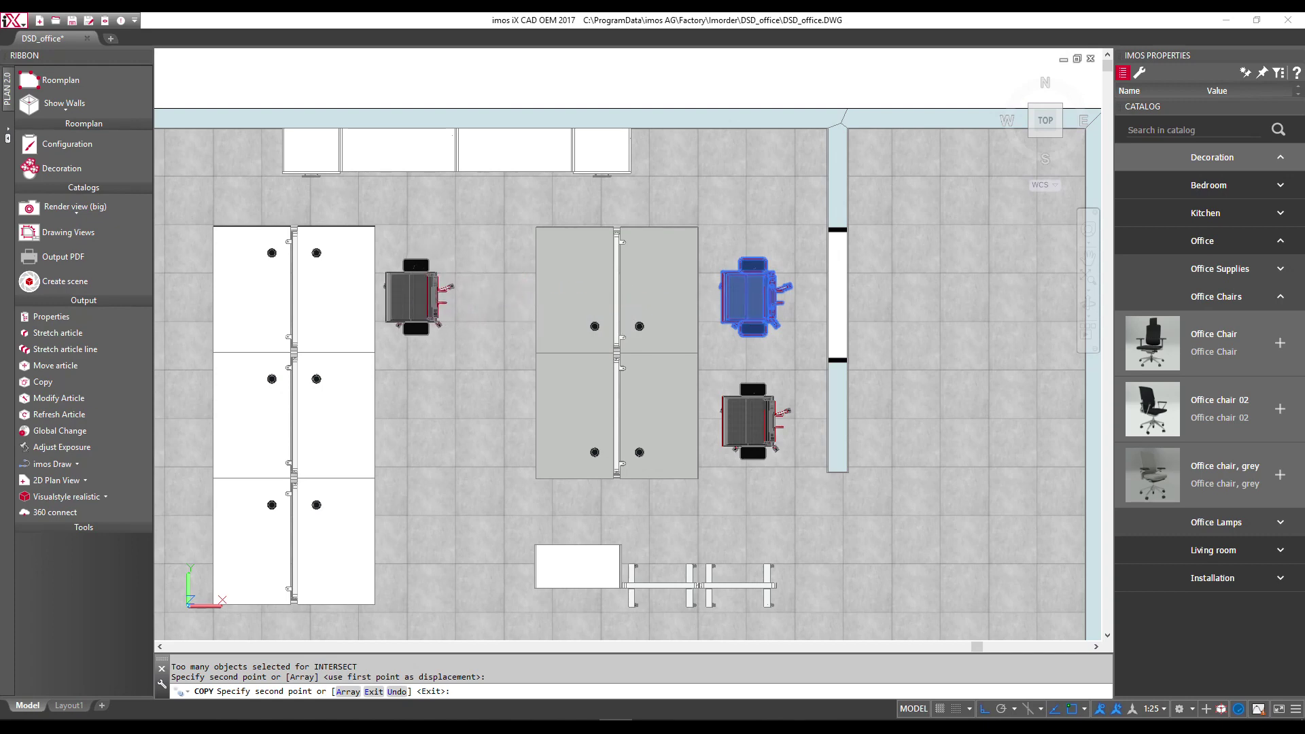
left_click(416, 325)
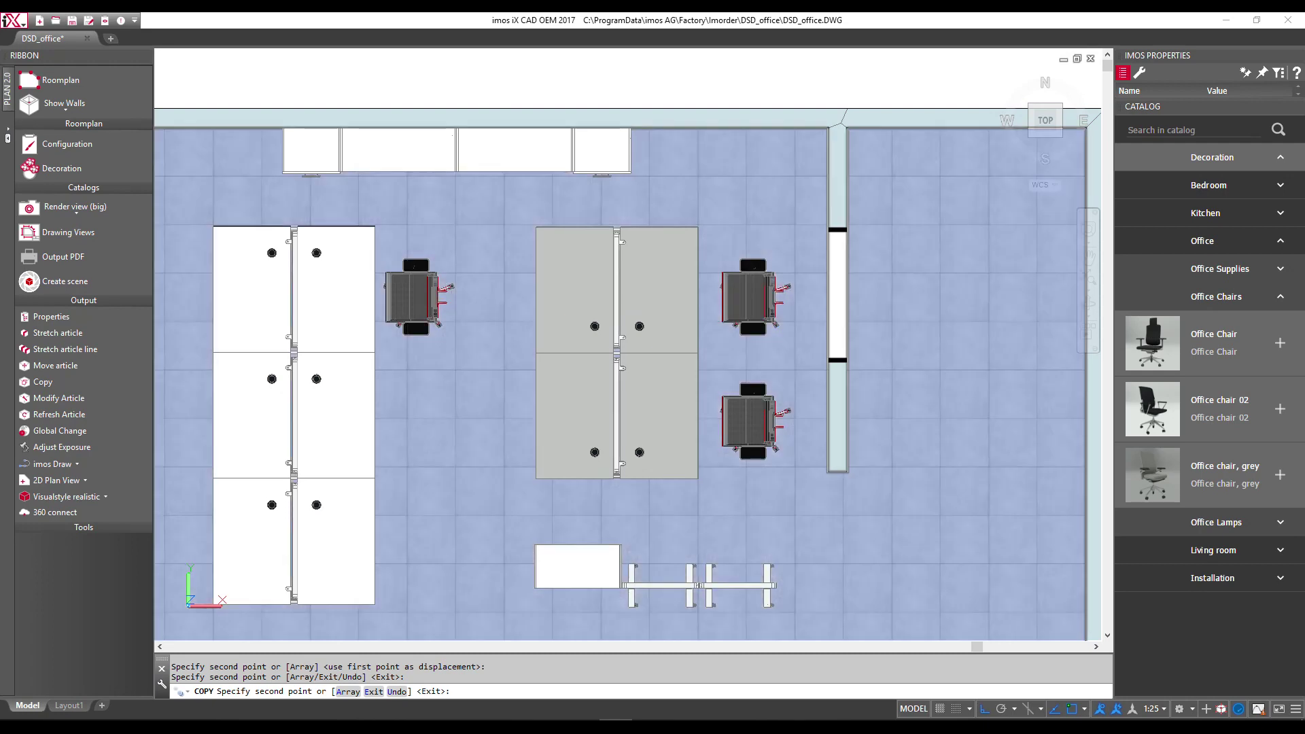
key("Return")
Copy the left chair twice downward, forming a column of three beside the white cabinets.
left_click(416, 299)
right_click(428, 288)
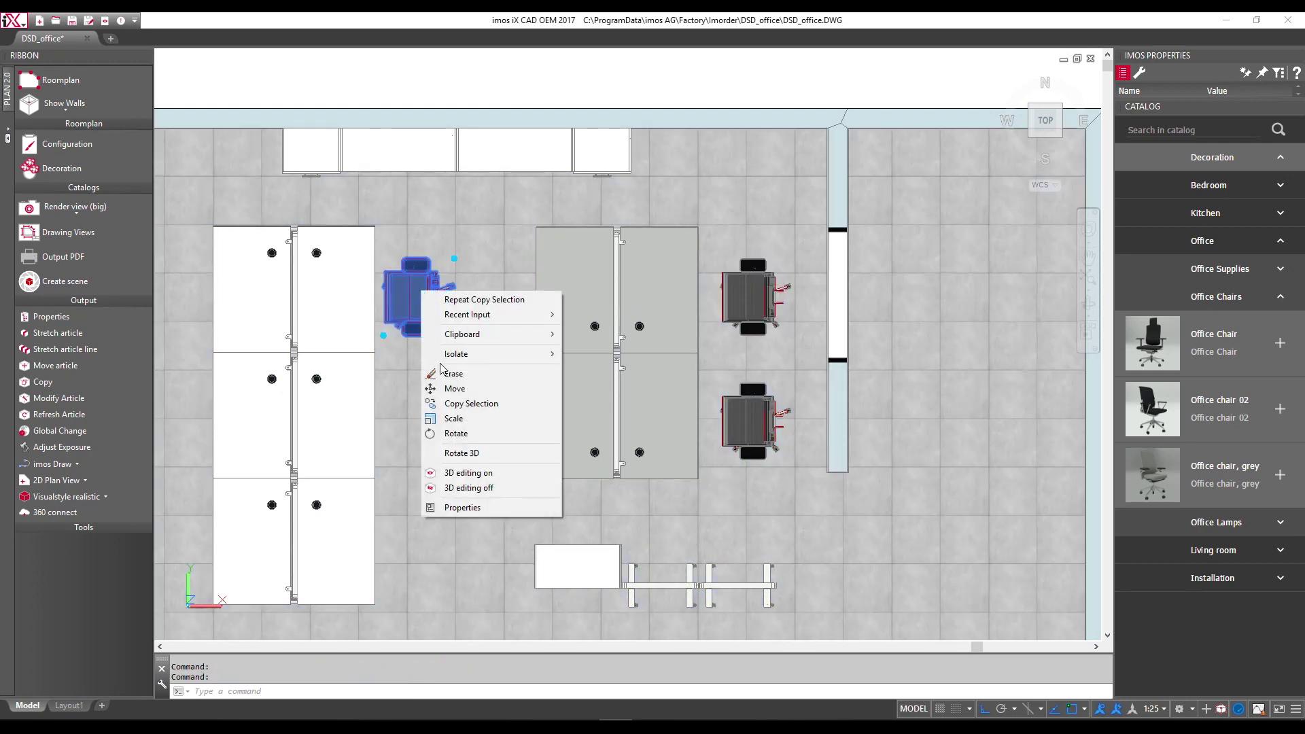
left_click(455, 407)
left_click(428, 325)
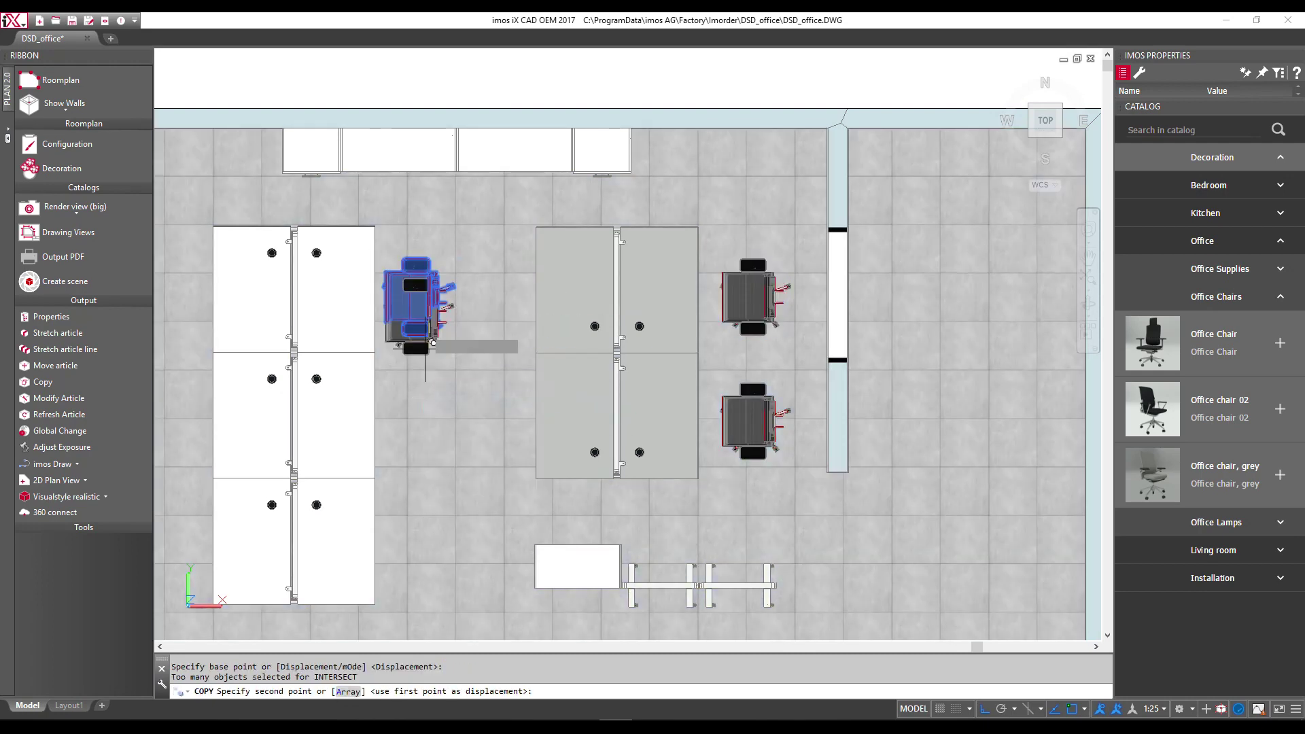
left_click(431, 435)
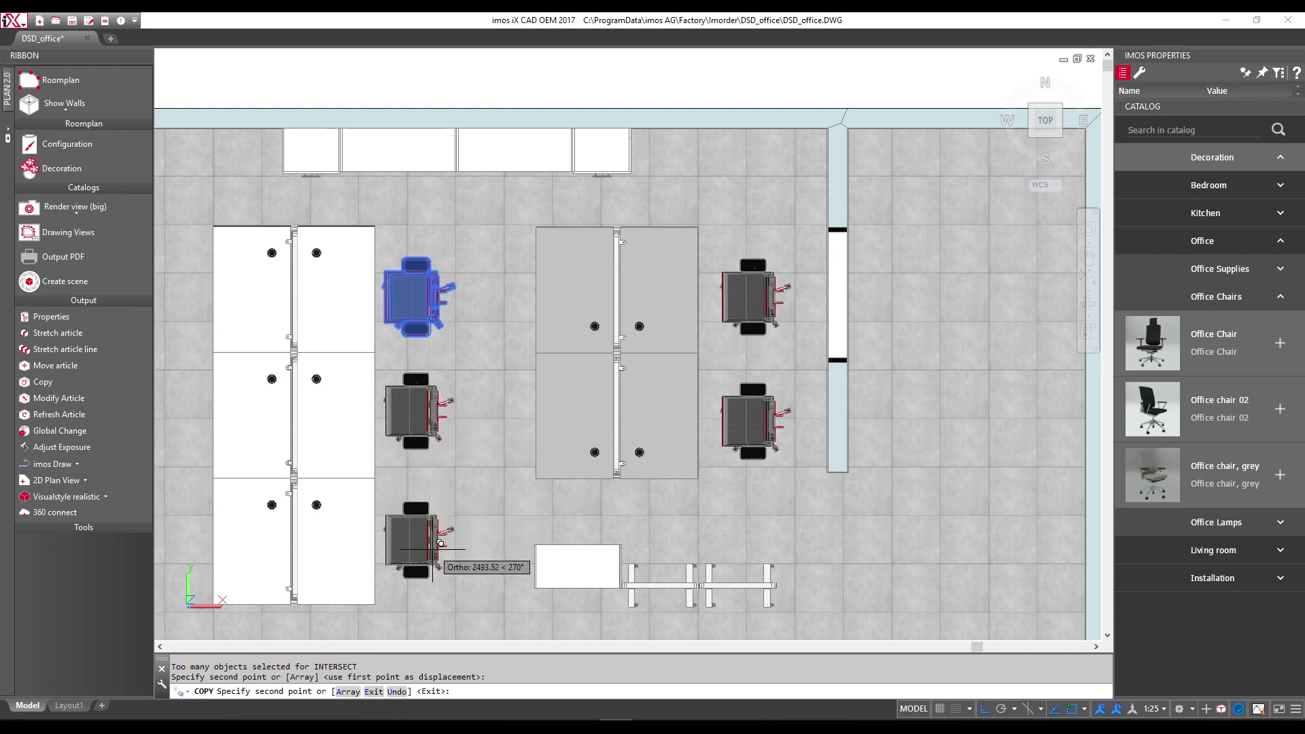
left_click(428, 572)
key("Return")
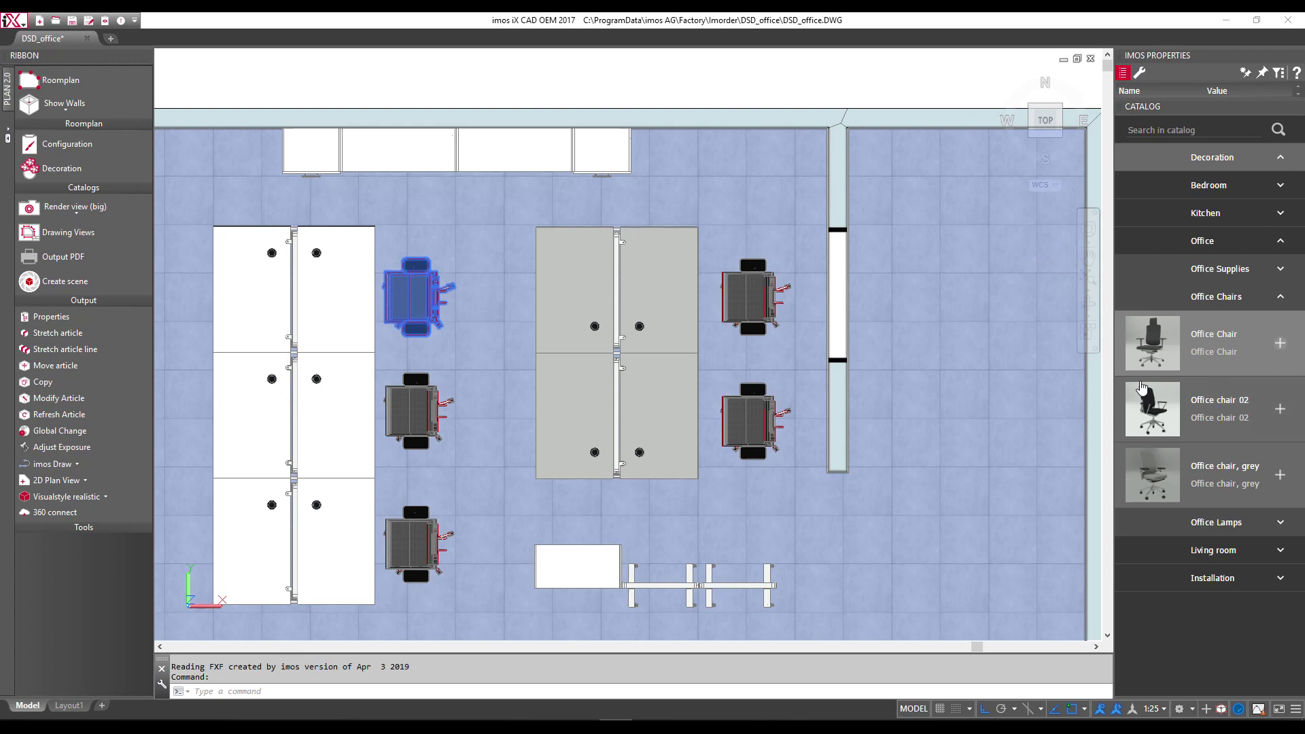
Drag Office chair 02 from the catalog to the left of the lockers.
left_click_drag(1196, 407, 1183, 408)
scroll(904, 258, "down", 3)
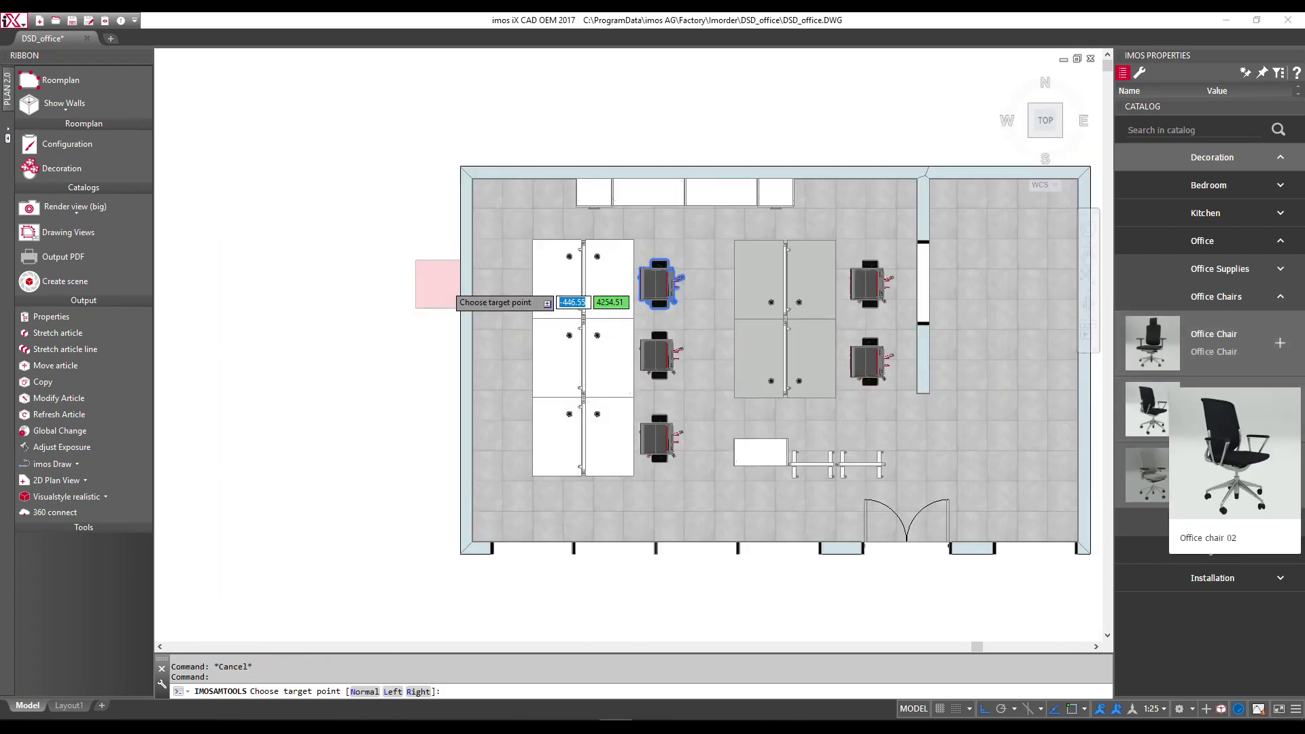
scroll(462, 275, "up", 4)
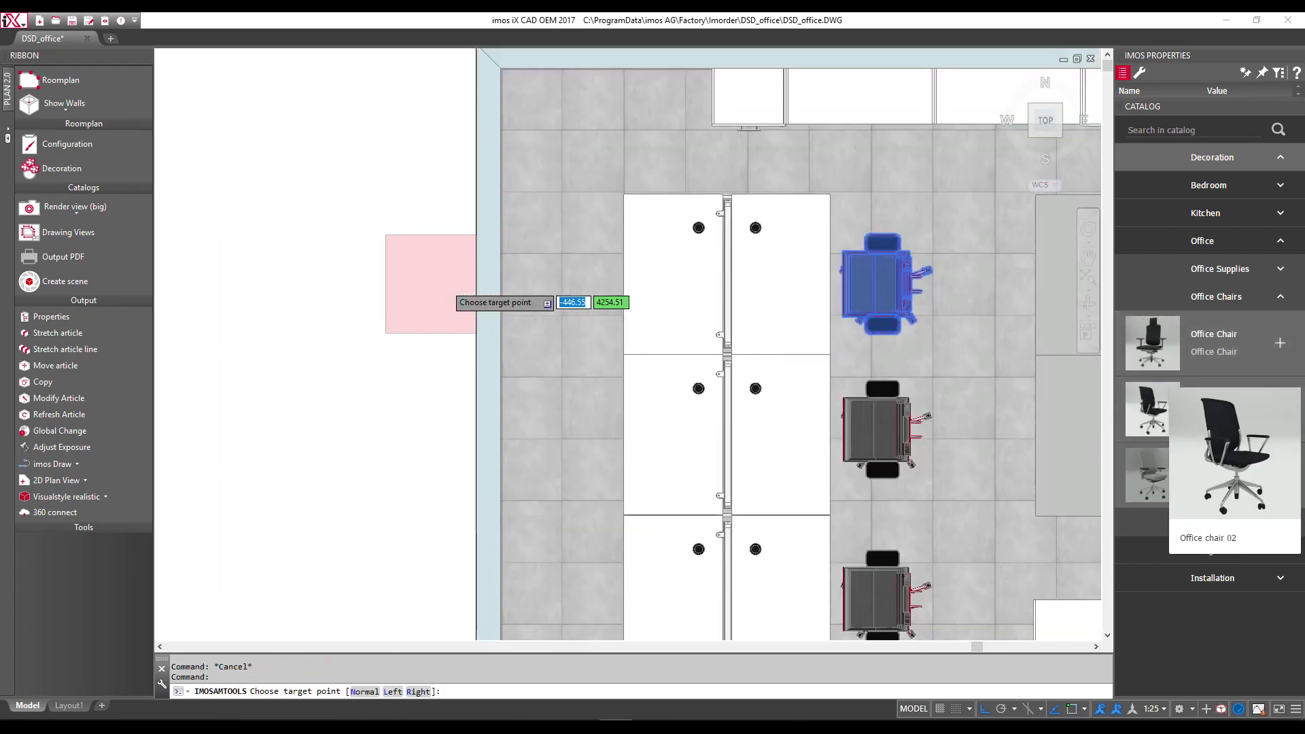
left_click(557, 274)
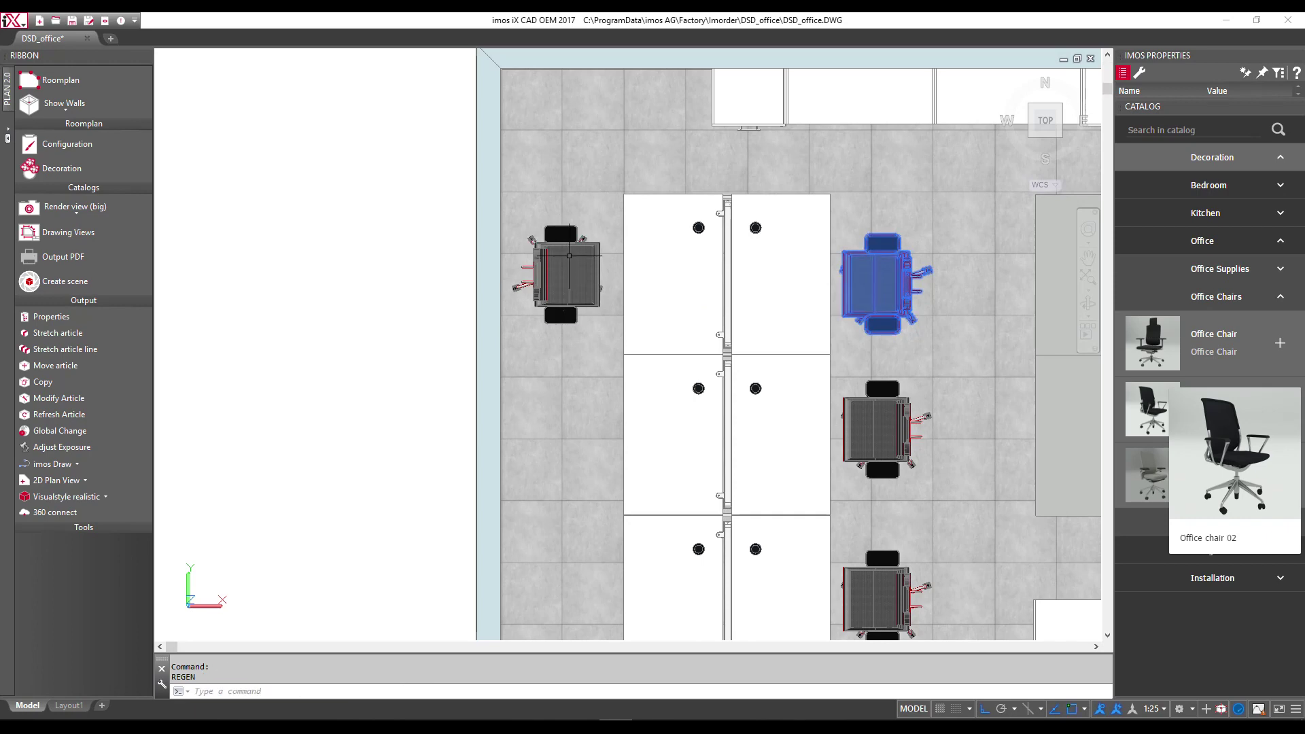
Copy that chair twice downward to make a column of three beside the lockers.
left_click(569, 256)
right_click(564, 351)
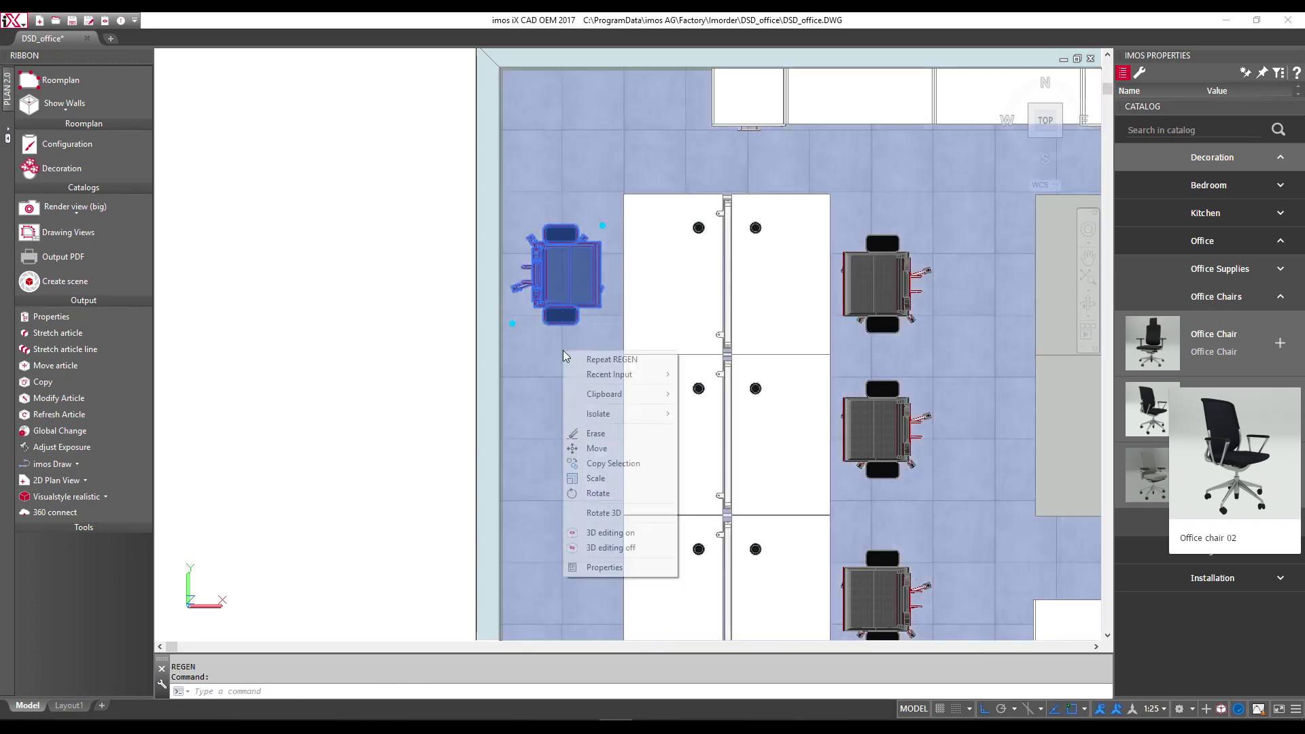
left_click(600, 467)
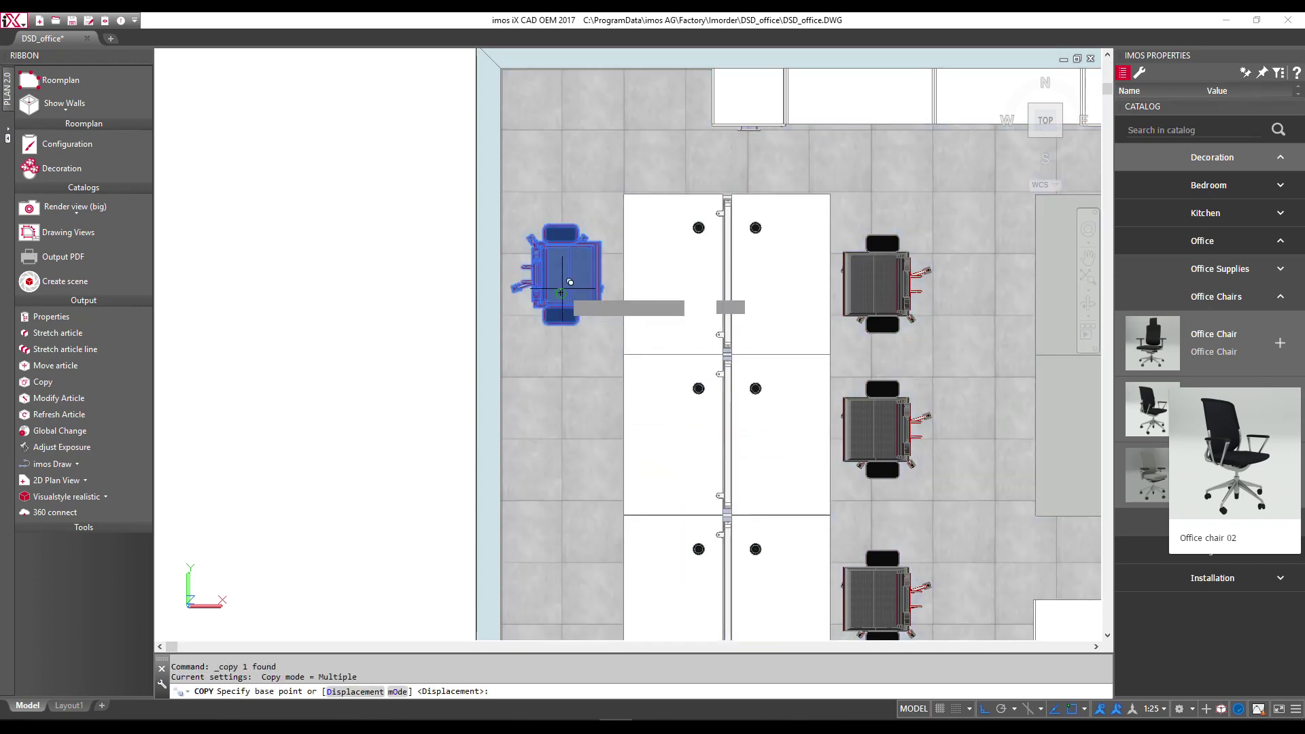
left_click(562, 300)
left_click(561, 450)
scroll(561, 450, "down", 5)
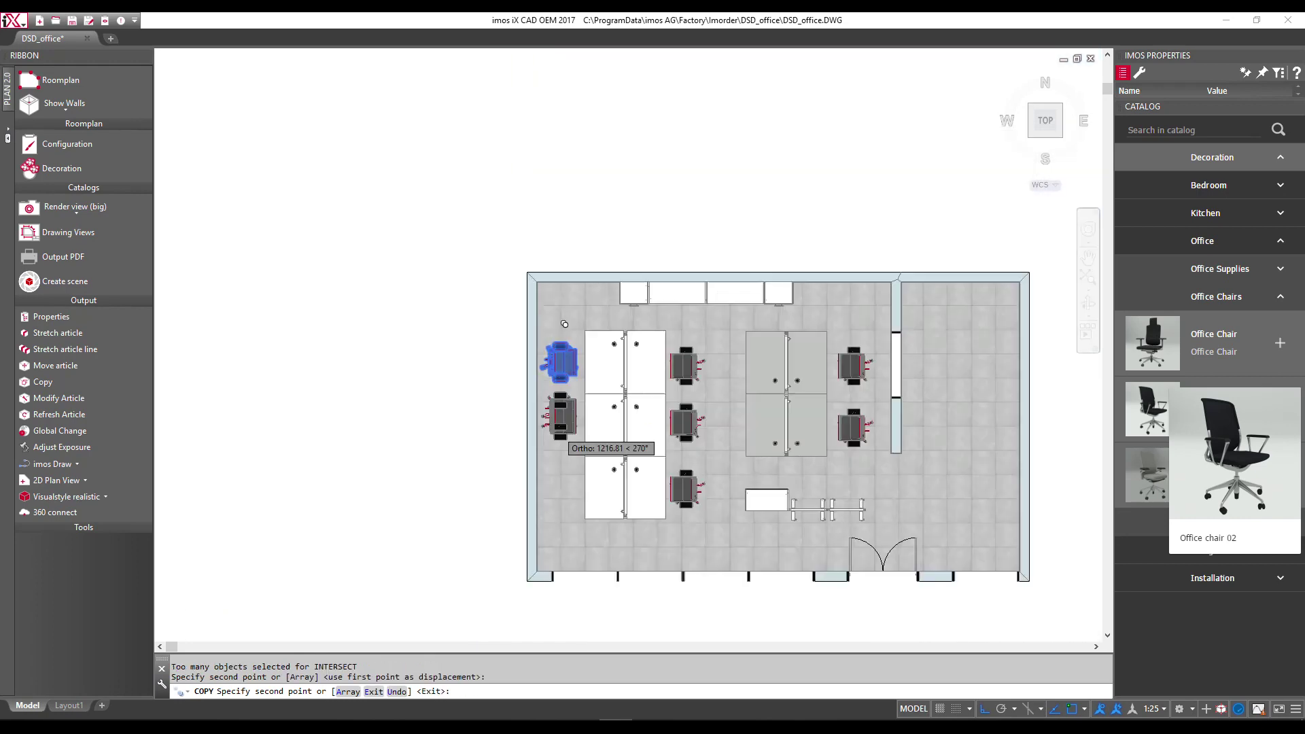
scroll(559, 500, "up", 2)
scroll(568, 482, "up", 2)
left_click(556, 486)
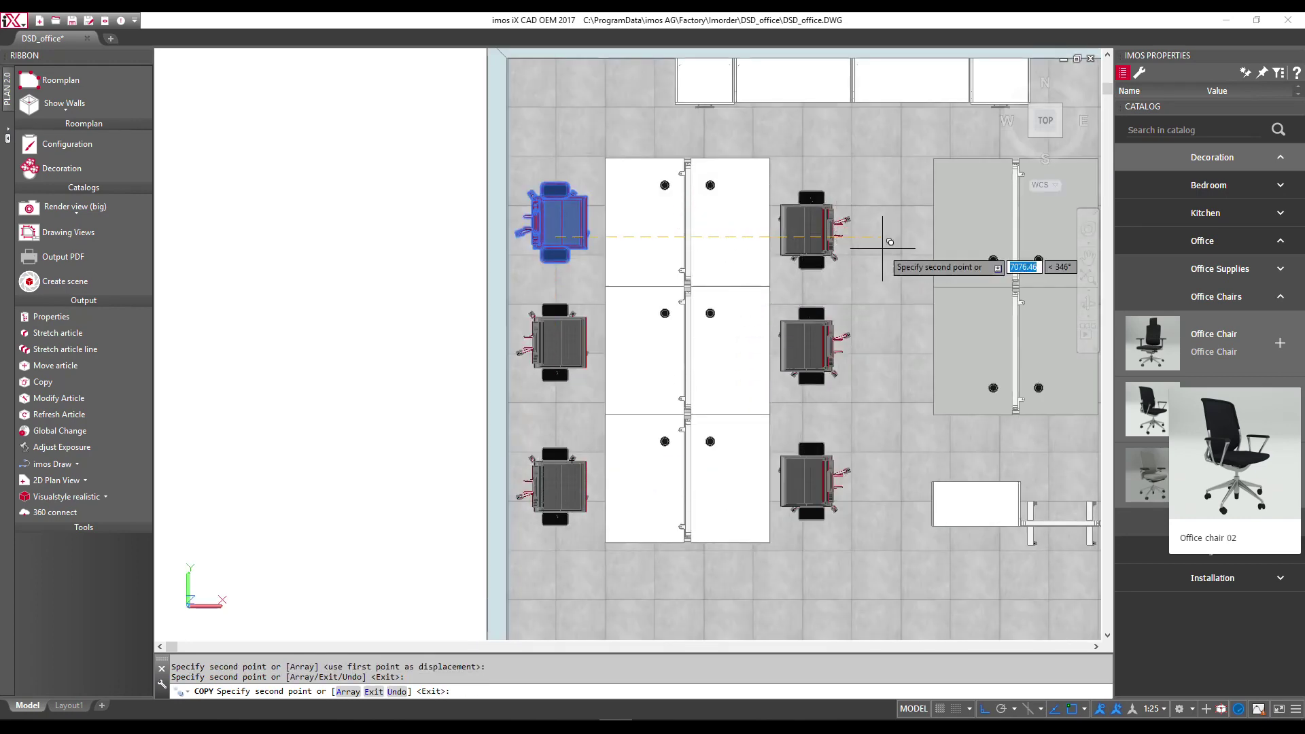
key("Return")
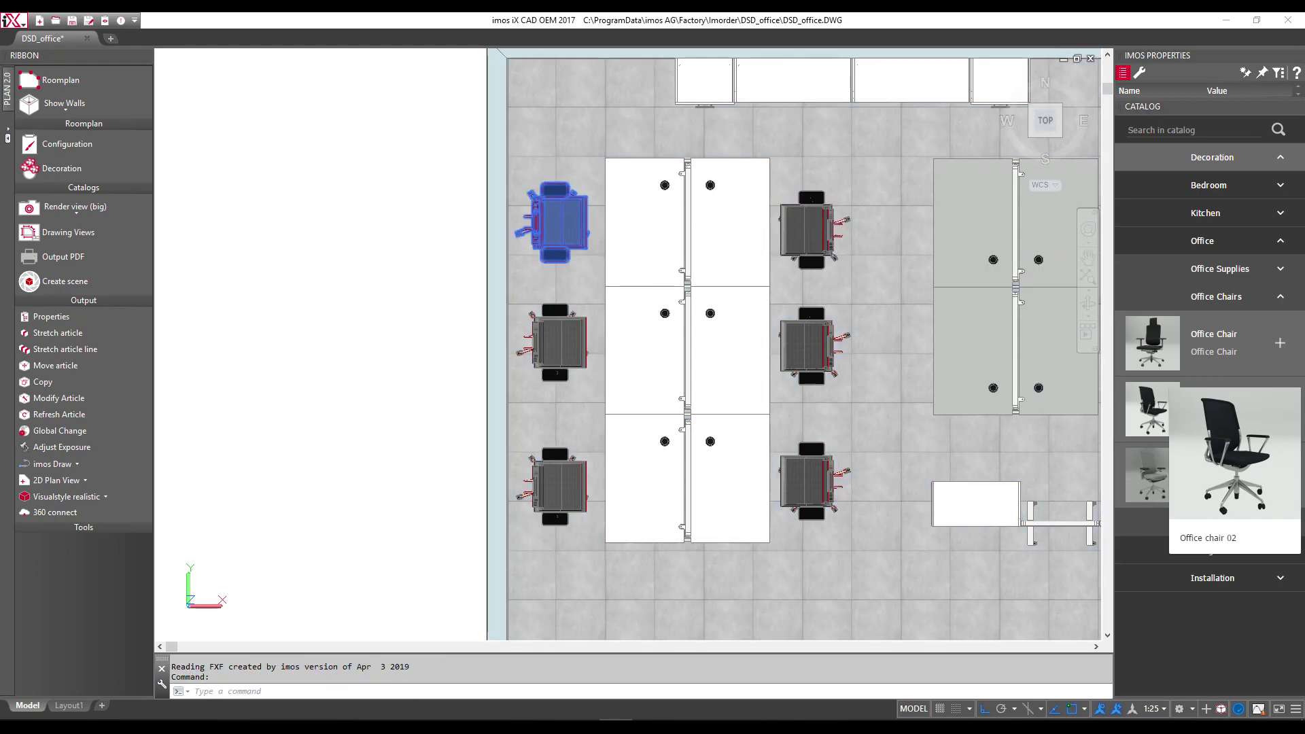
Copy two of the chairs across so they face the grey desks.
left_click(559, 341)
right_click(562, 353)
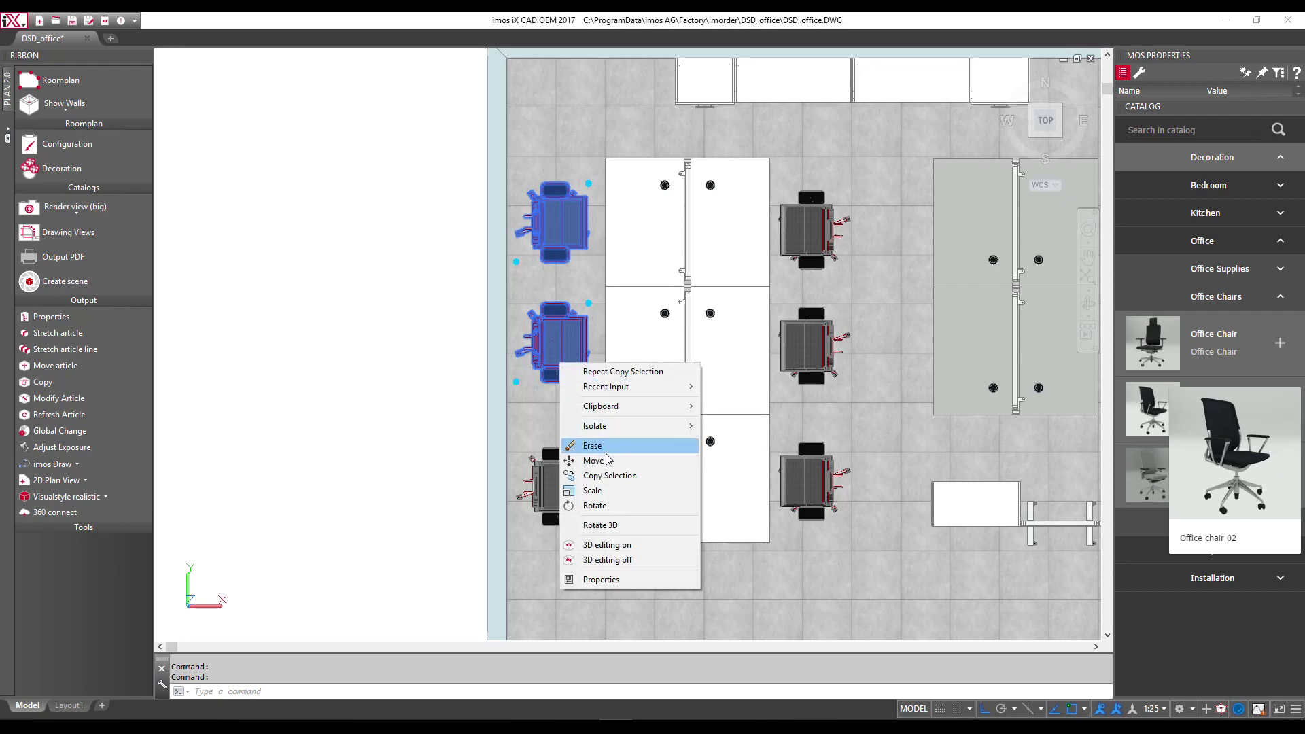
left_click(610, 475)
left_click(554, 406)
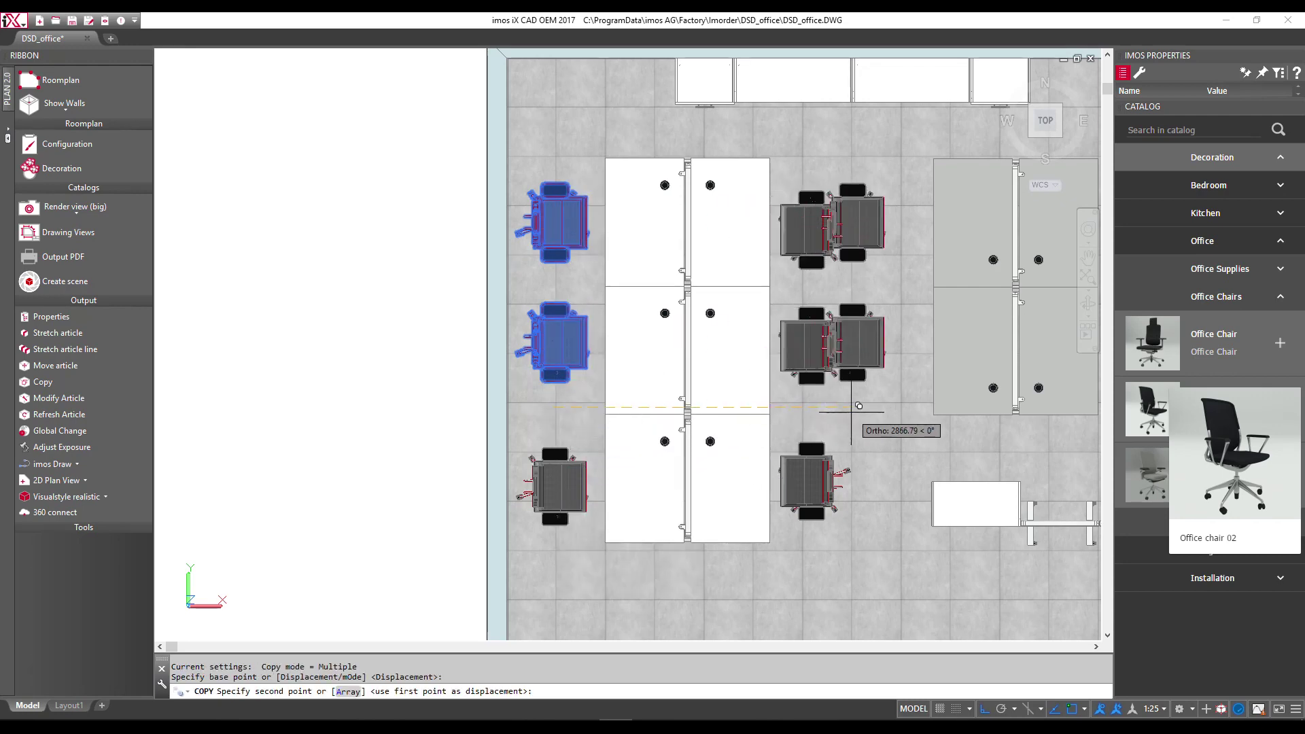
left_click(881, 404)
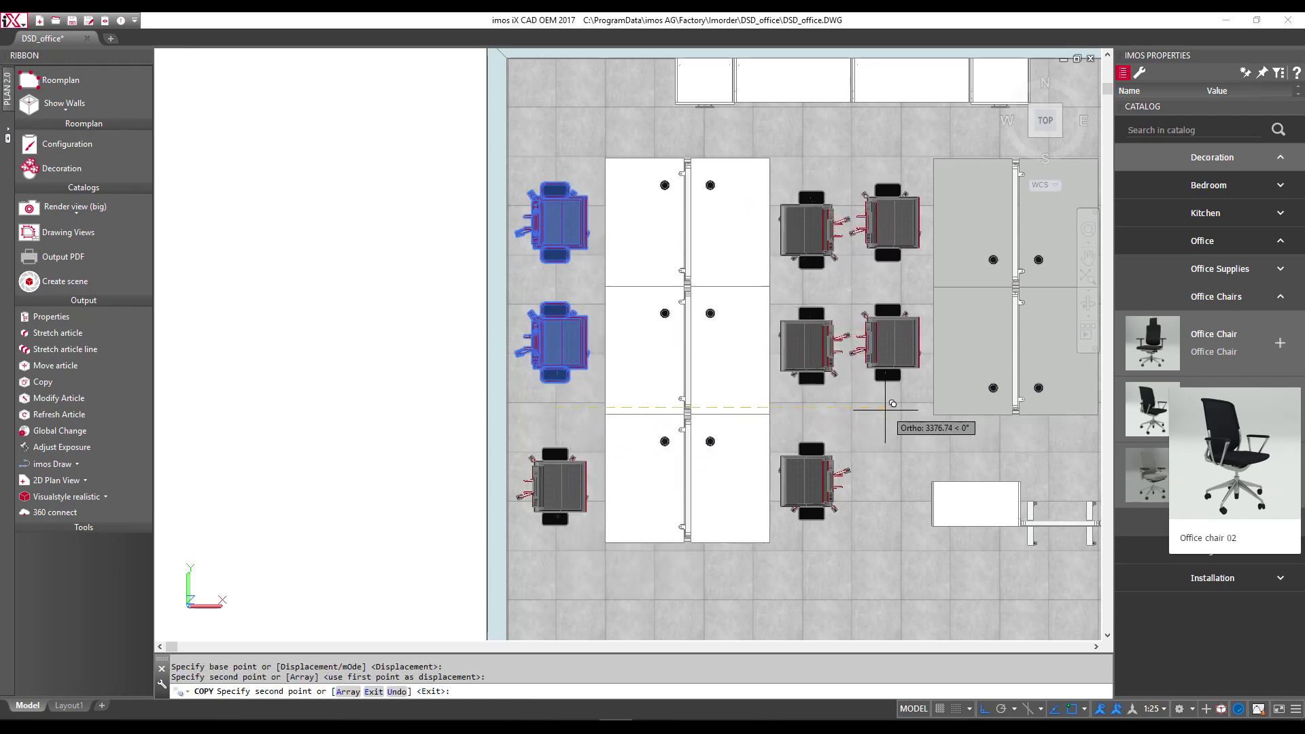
key("Return")
scroll(873, 452, "down", 3)
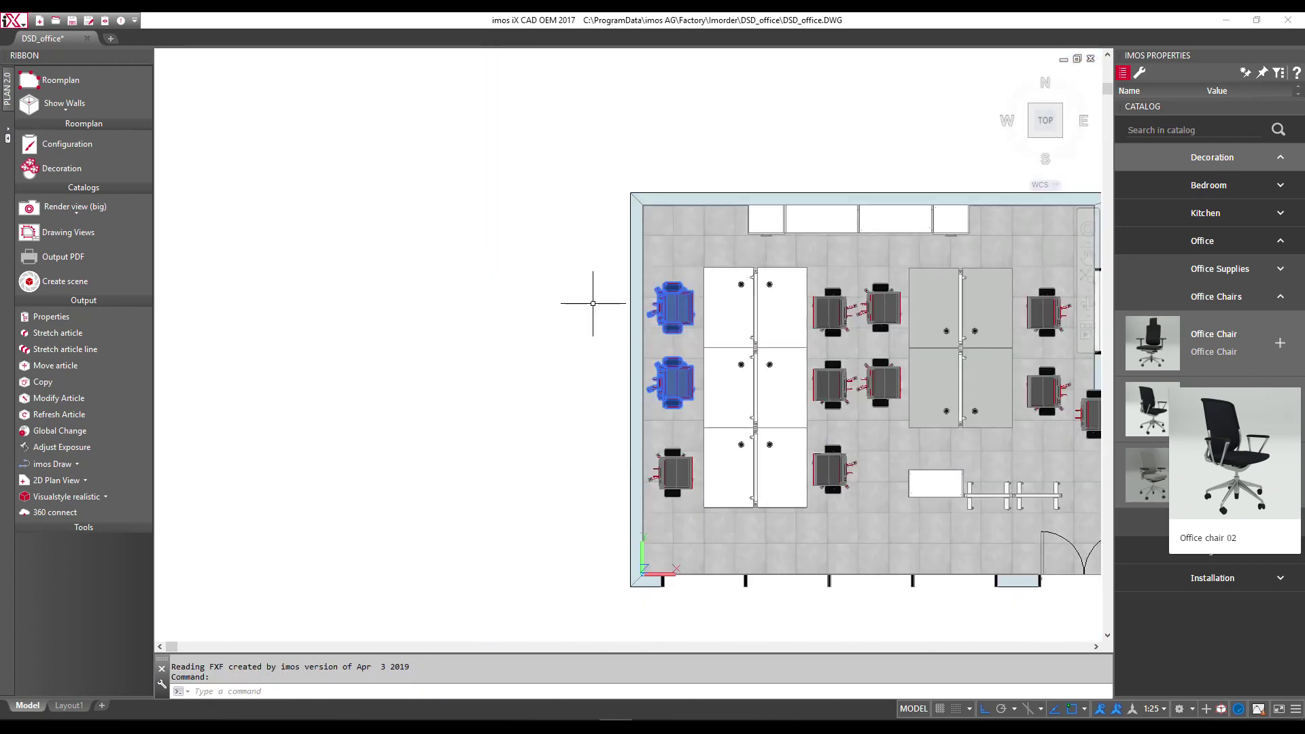
scroll(655, 310, "down", 2)
scroll(903, 427, "up", 2)
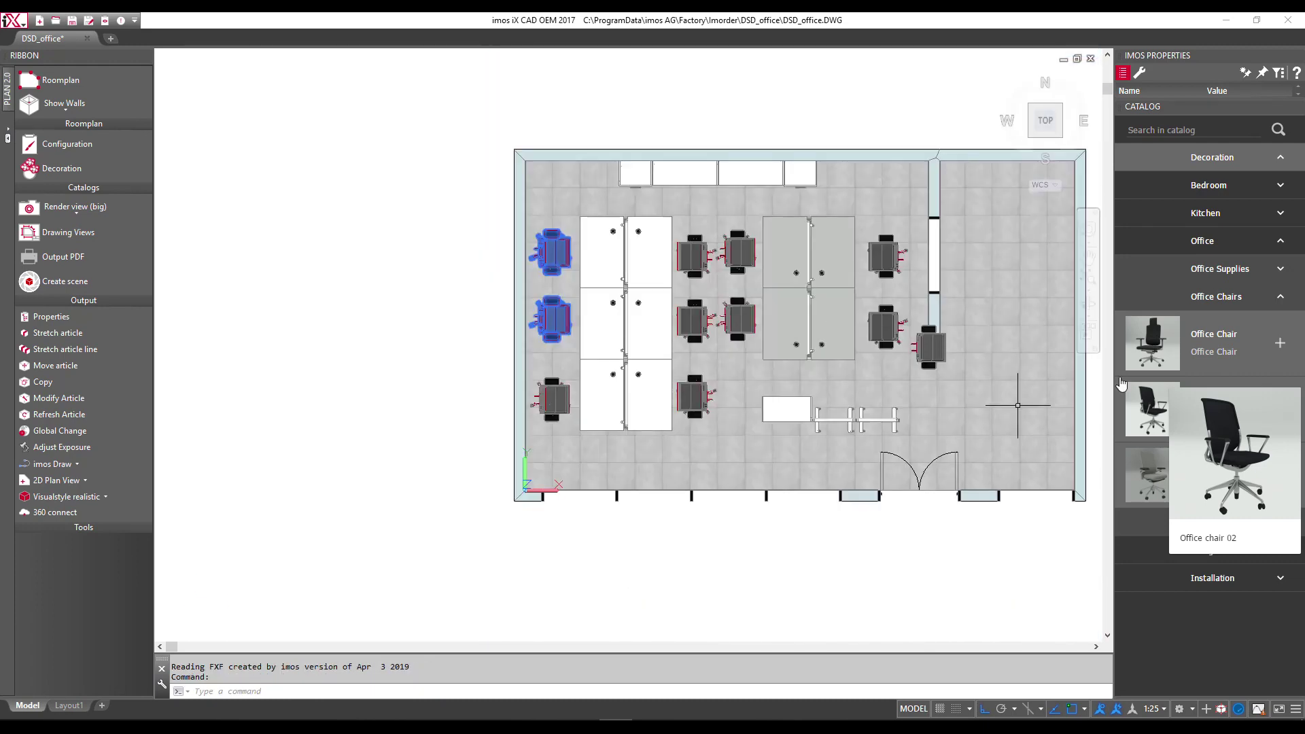
Place a Bush plant from Kitchen > Plants > Plants on floor near the top wall, and select the stray chair.
left_click(1284, 214)
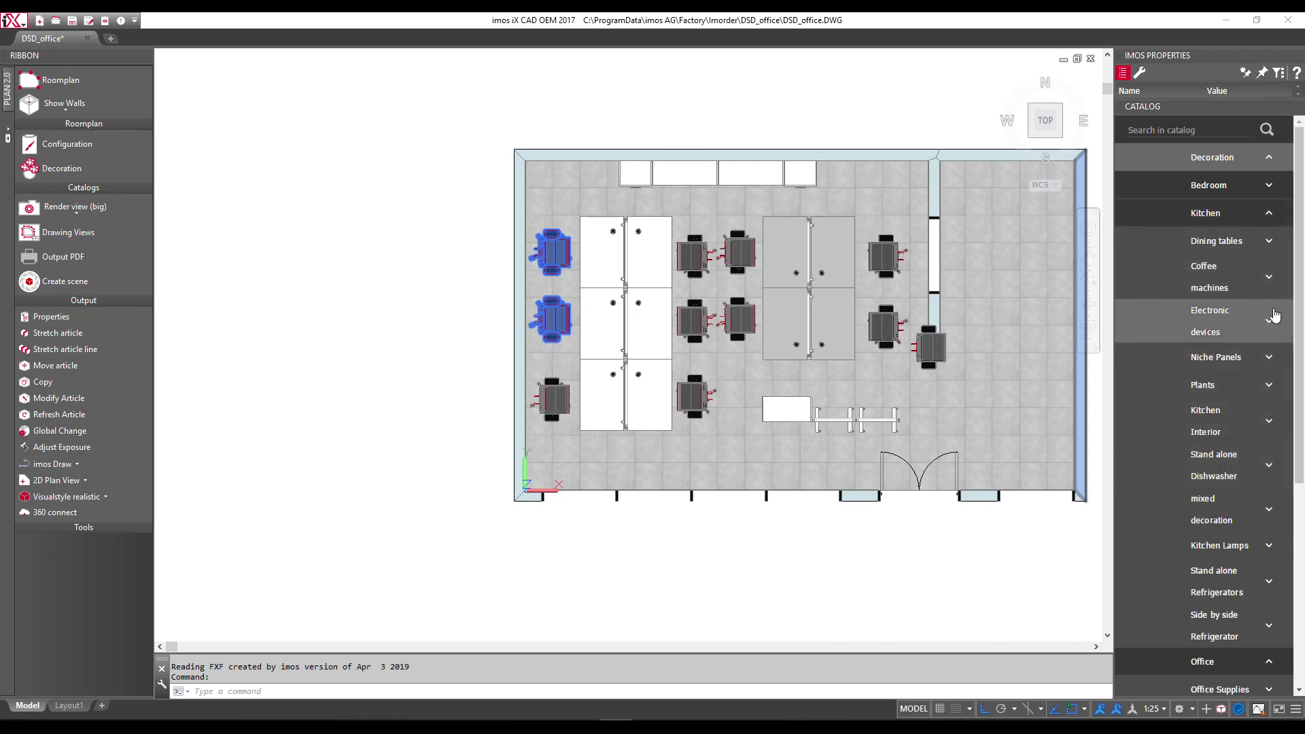
left_click(1269, 511)
scroll(1263, 408, "down", 3)
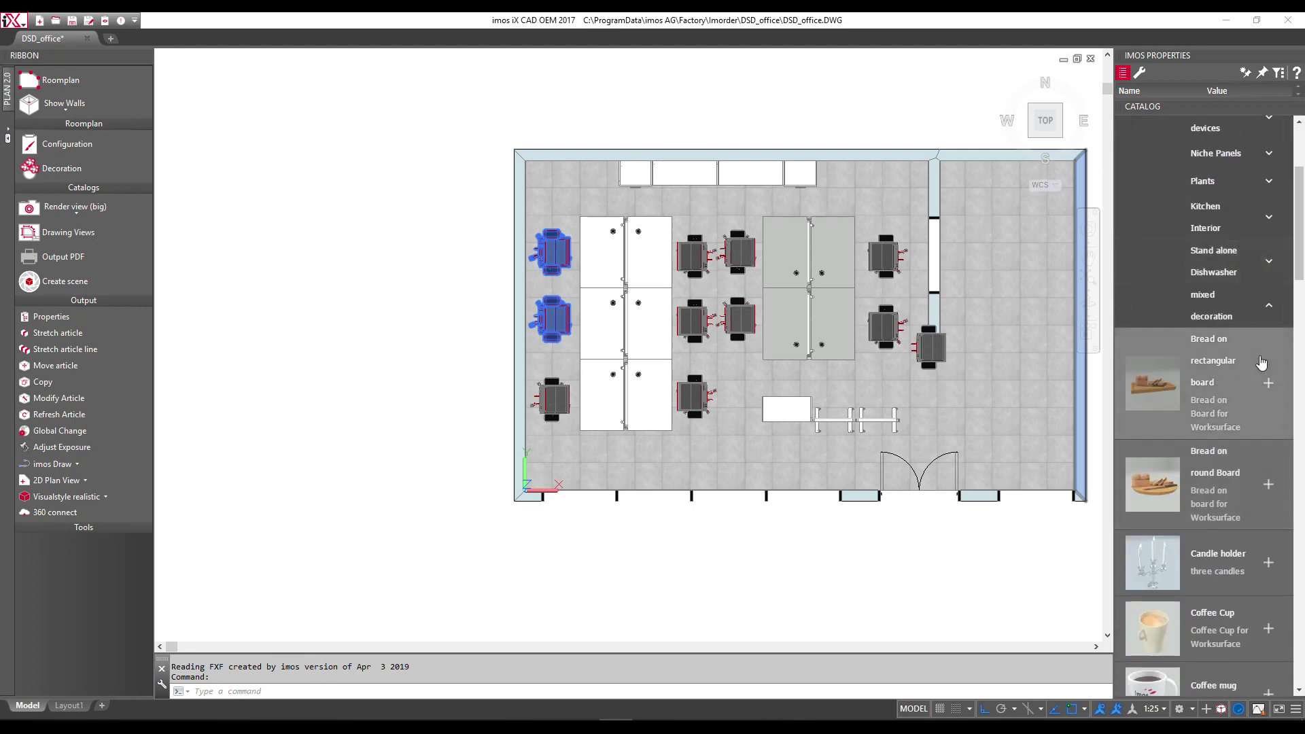
left_click(1269, 182)
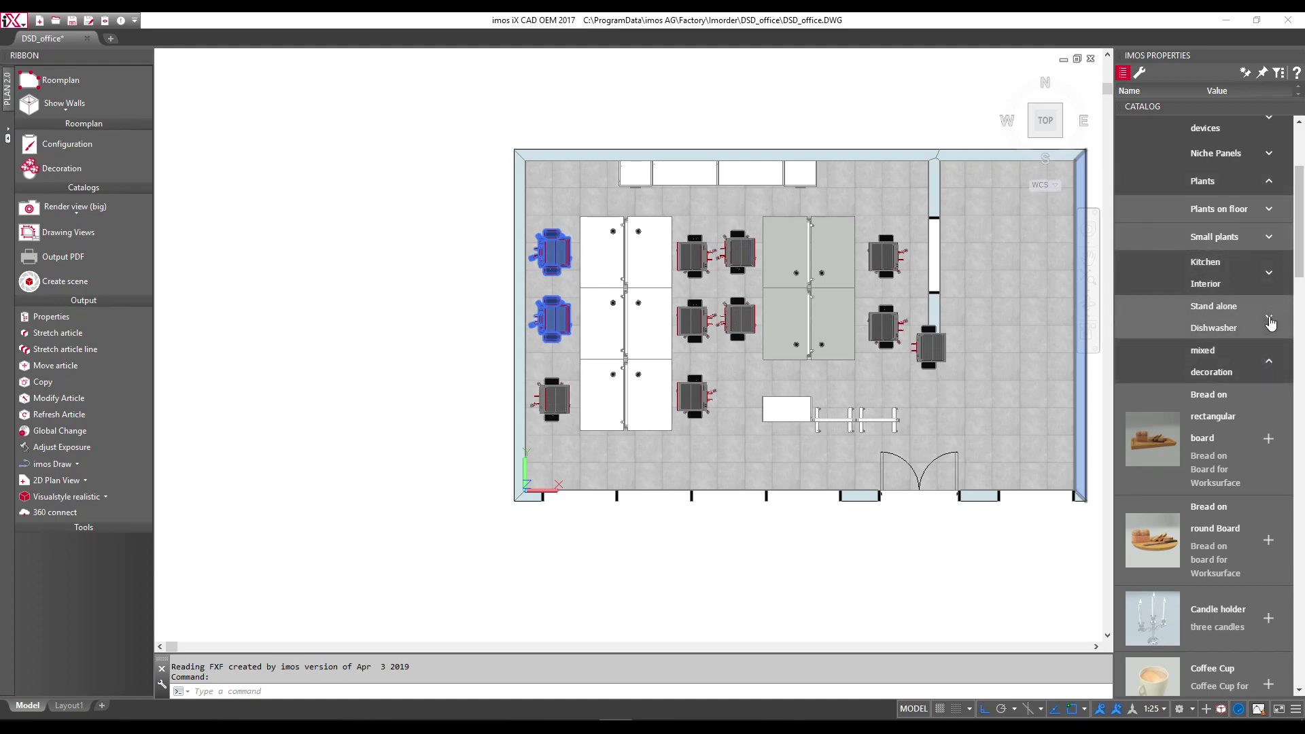
left_click(1268, 209)
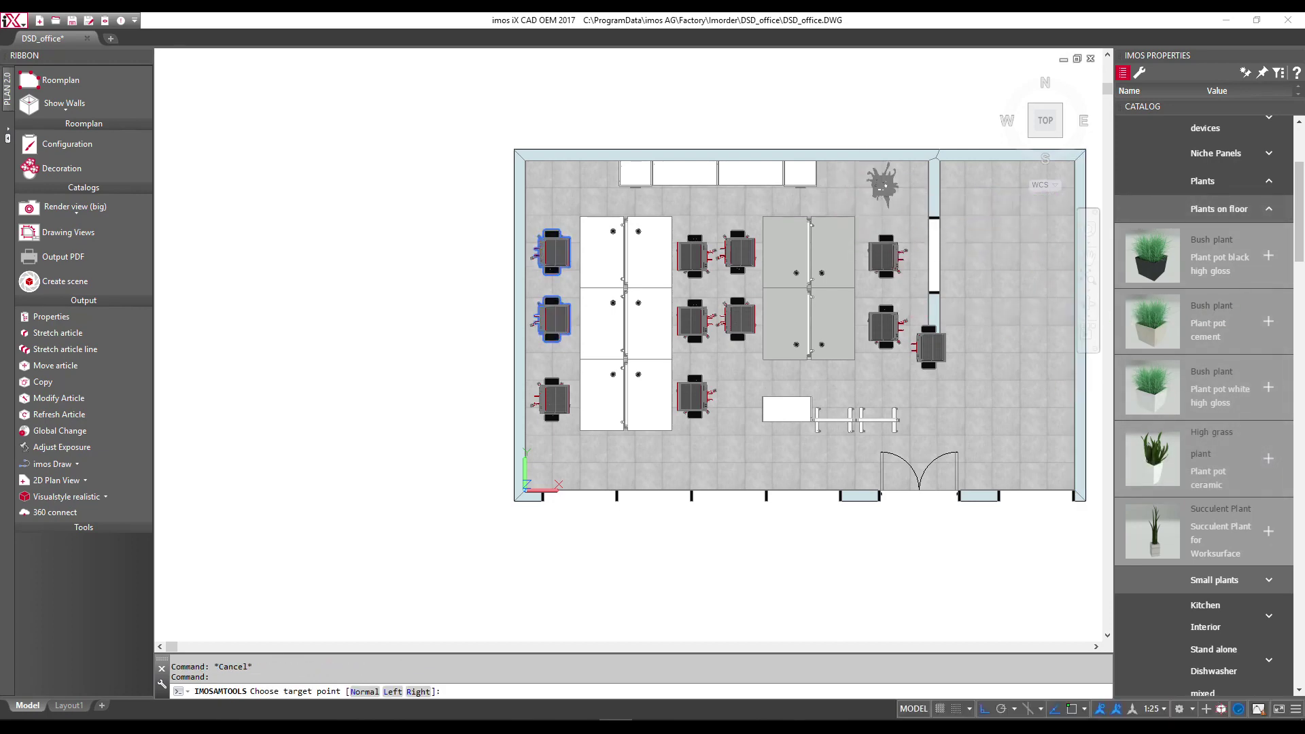
left_click(1268, 462)
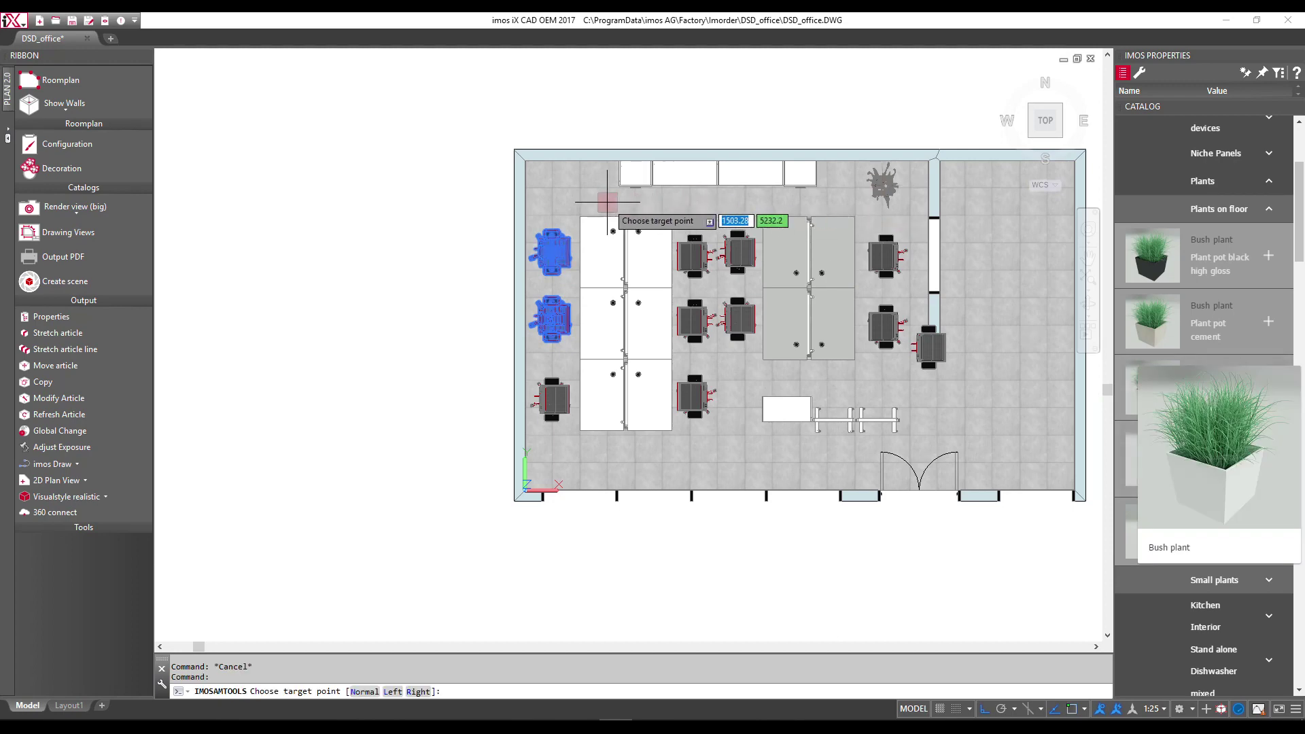
left_click(590, 180)
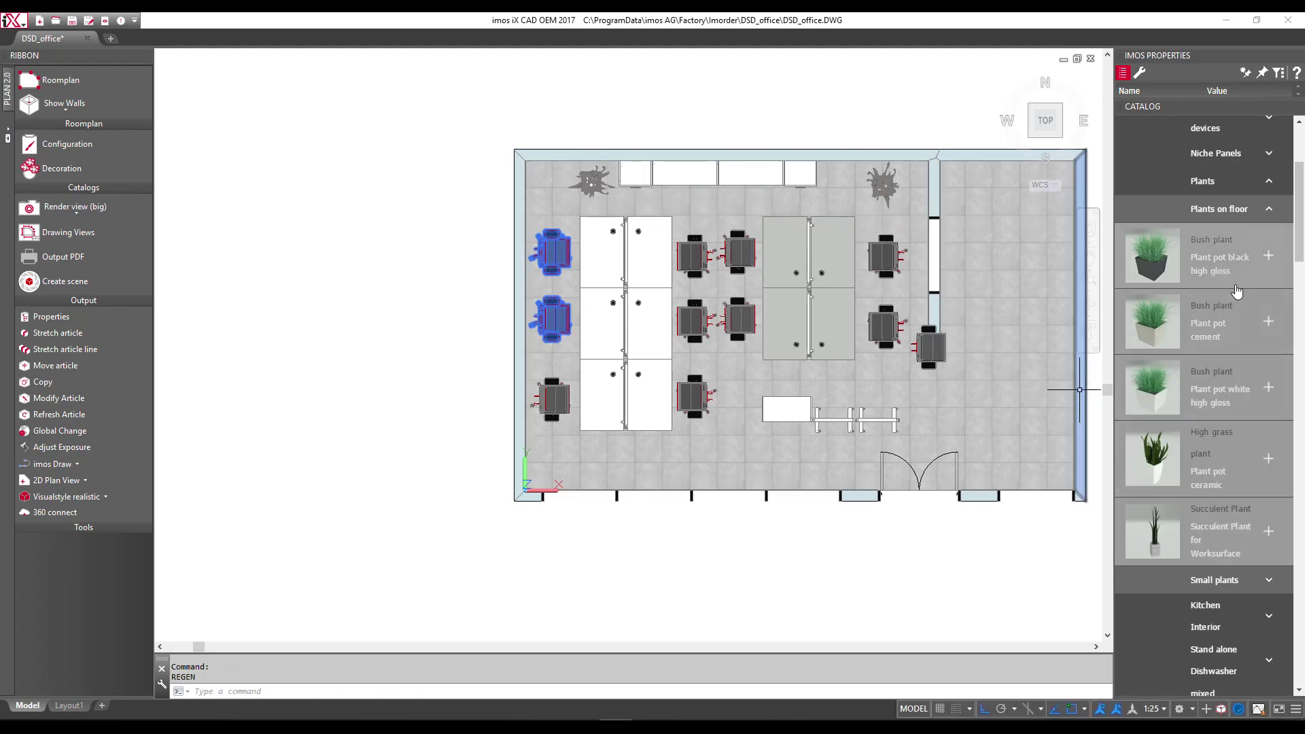
left_click(938, 325)
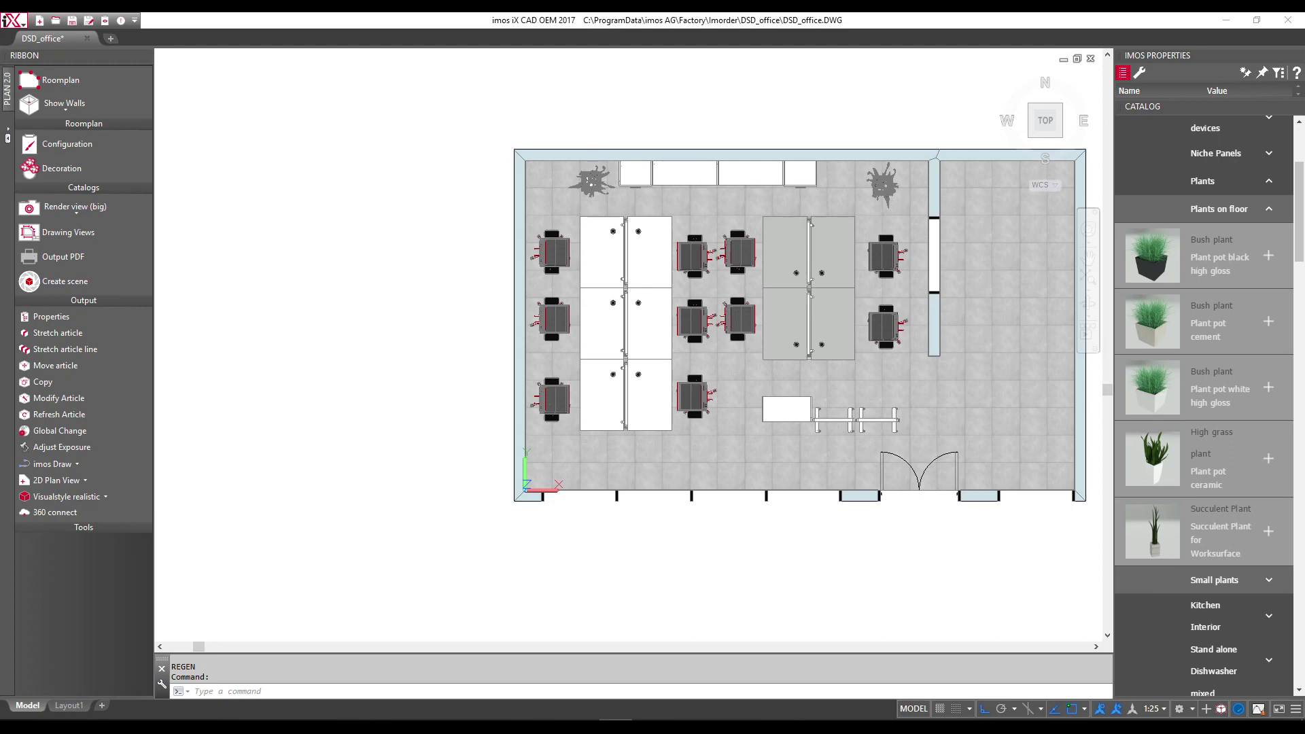
Place a Floor Lamp from Office > Office Lamps in the bottom-left corner.
scroll(1239, 488, "down", 3)
scroll(1239, 489, "down", 2)
scroll(1238, 488, "down", 2)
scroll(1238, 488, "down", 2)
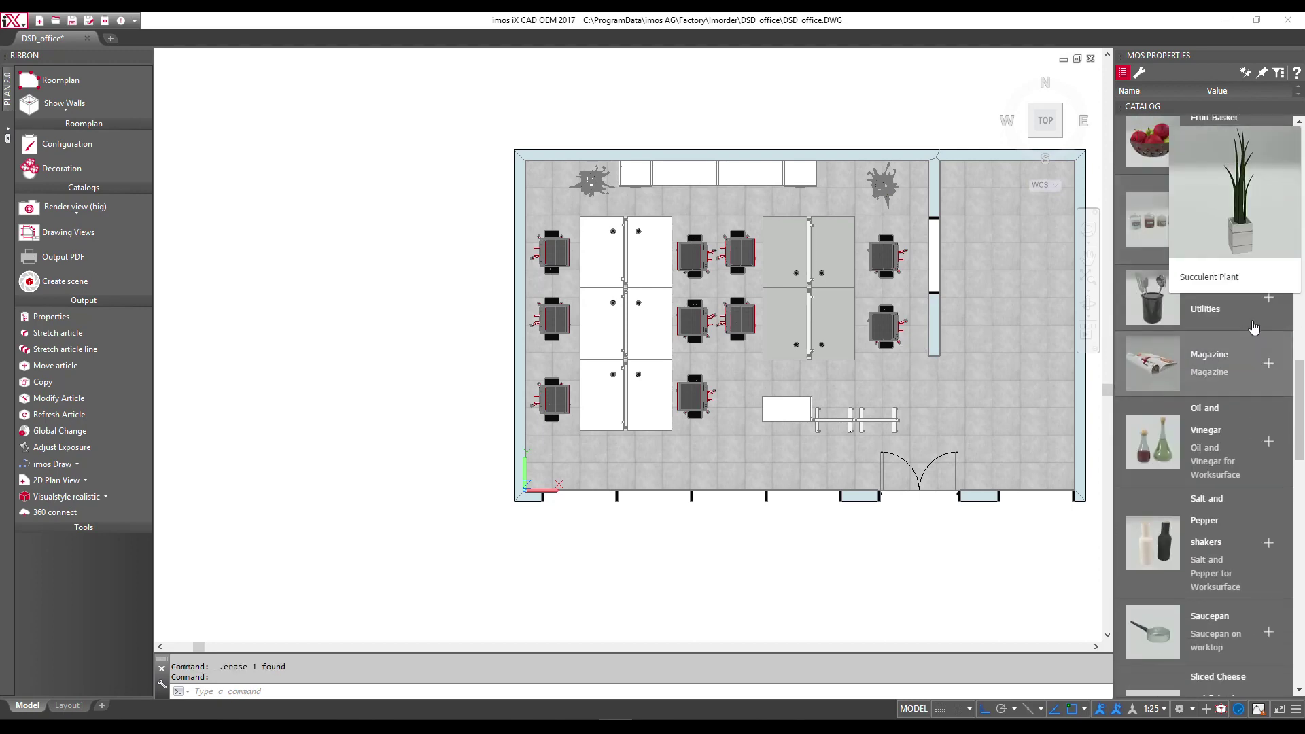
scroll(1238, 488, "down", 5)
scroll(1238, 488, "down", 5)
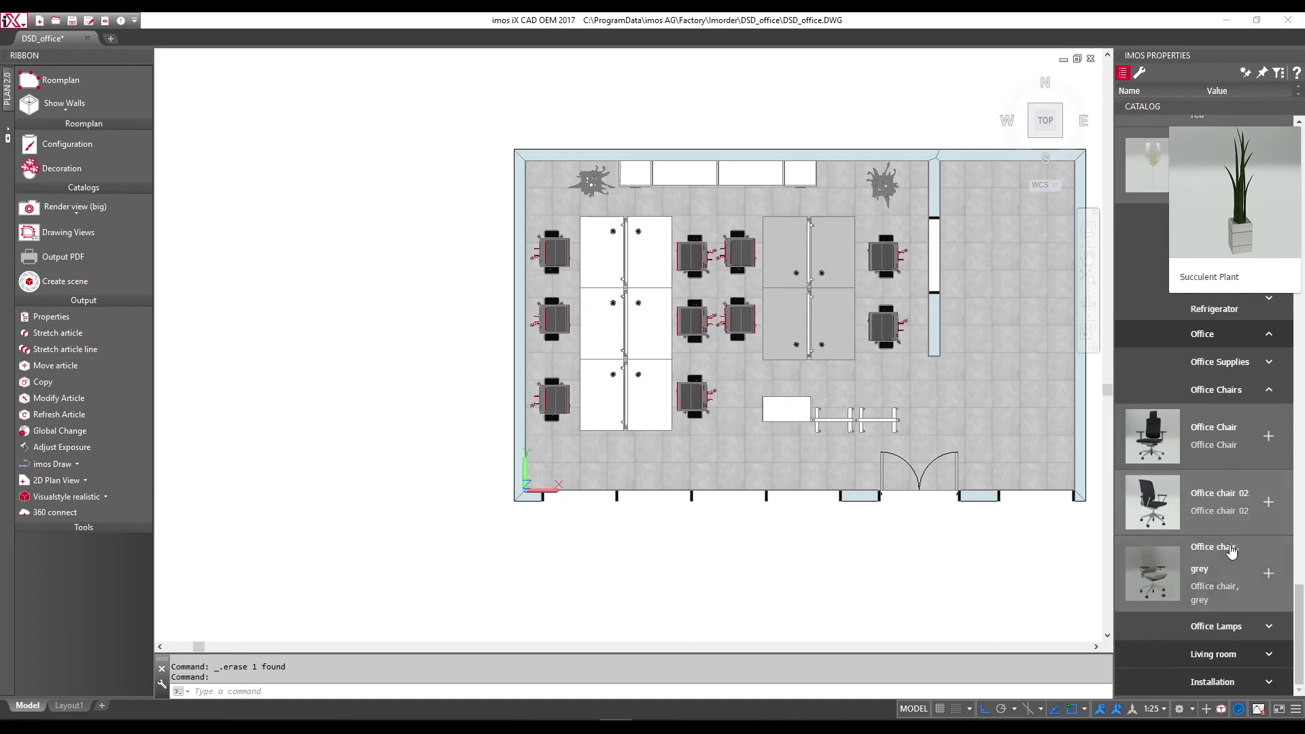
left_click(1270, 628)
scroll(1237, 544, "down", 5)
scroll(1226, 507, "down", 3)
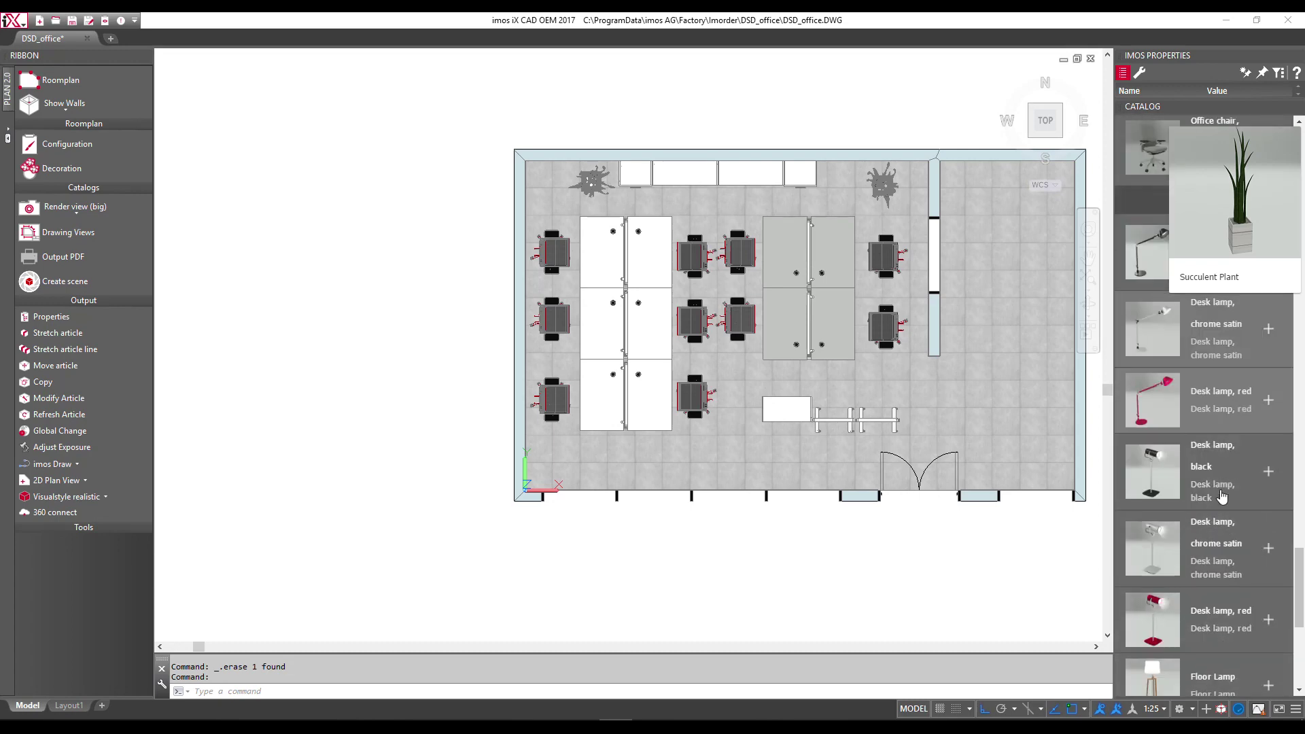
scroll(1241, 476, "down", 2)
left_click(1237, 435)
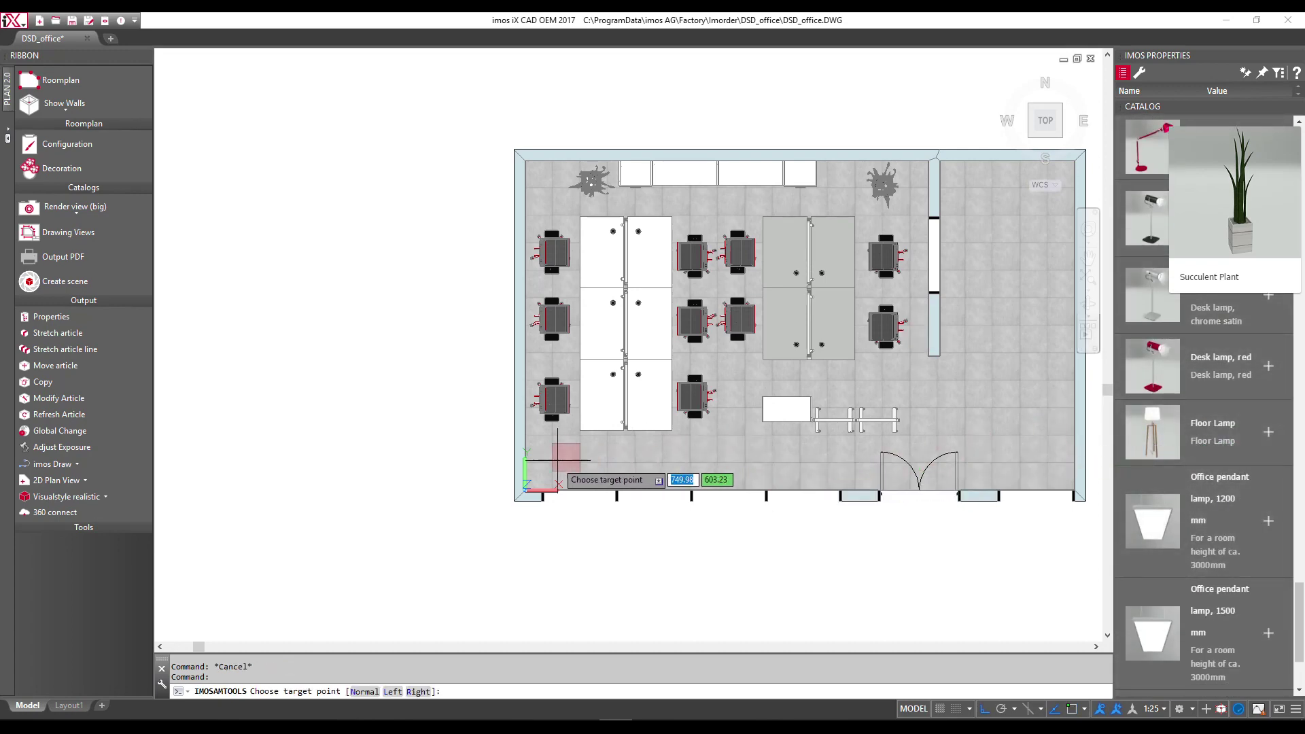
key("Escape")
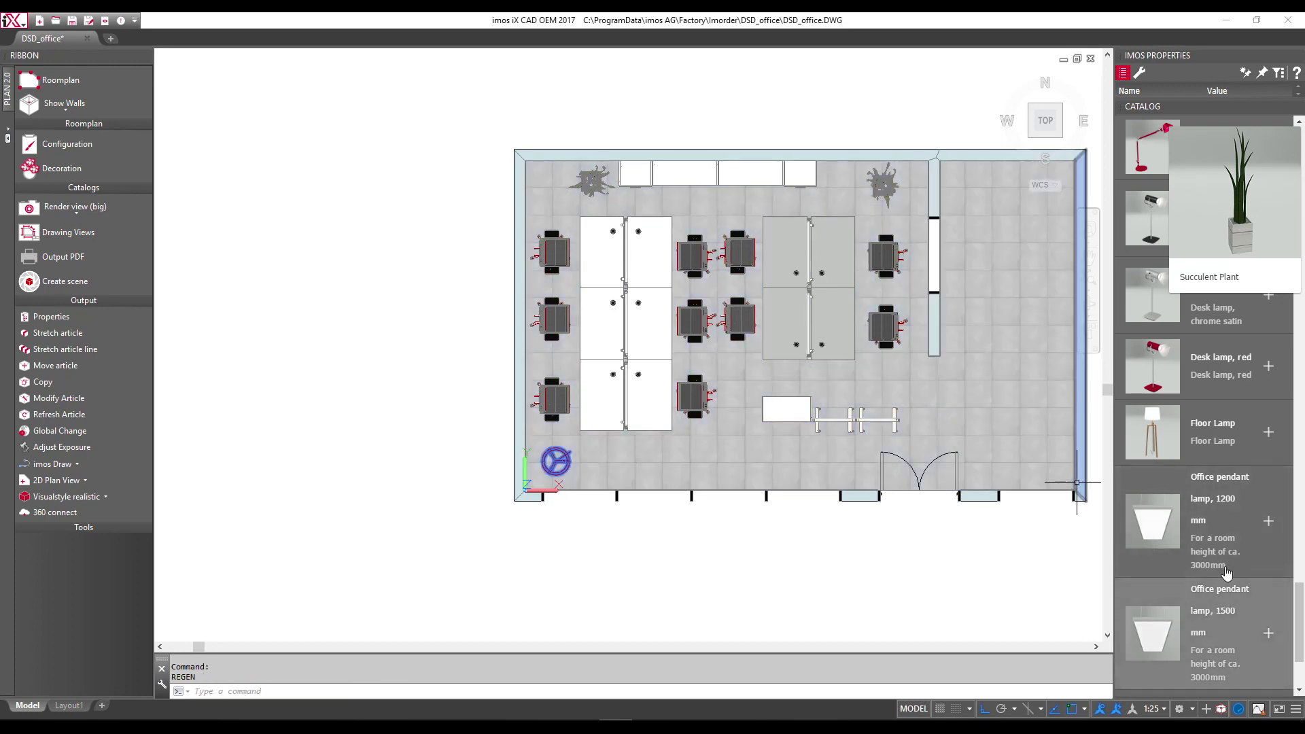
Place a second Floor Lamp in the top-left corner of the office.
left_click(1268, 433)
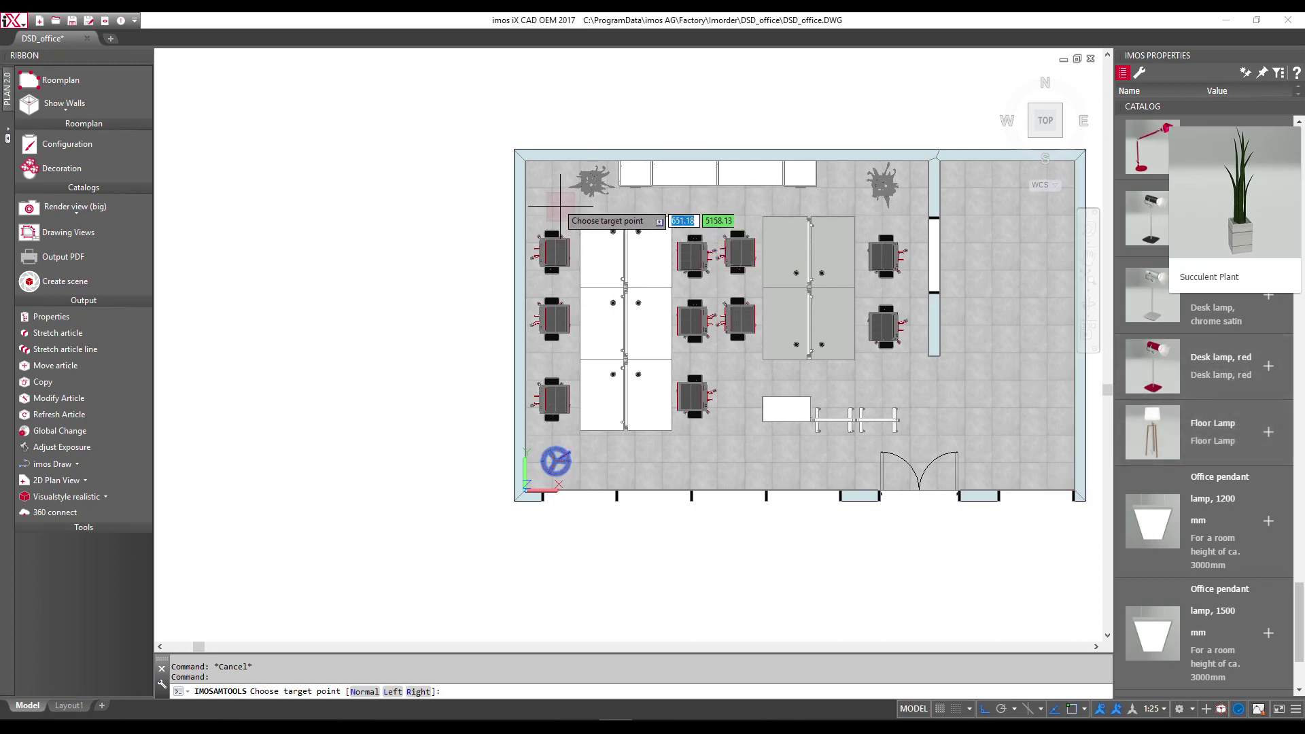
left_click(550, 186)
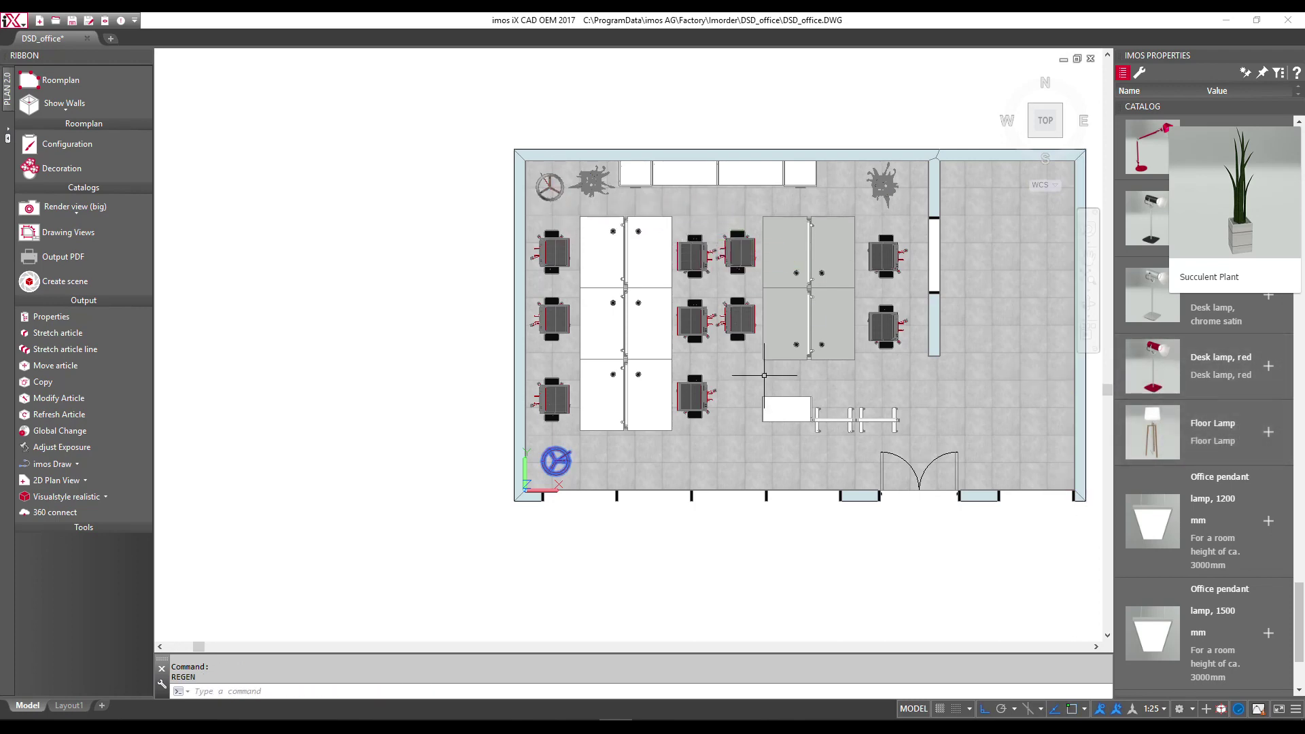
scroll(1274, 511, "down", 3)
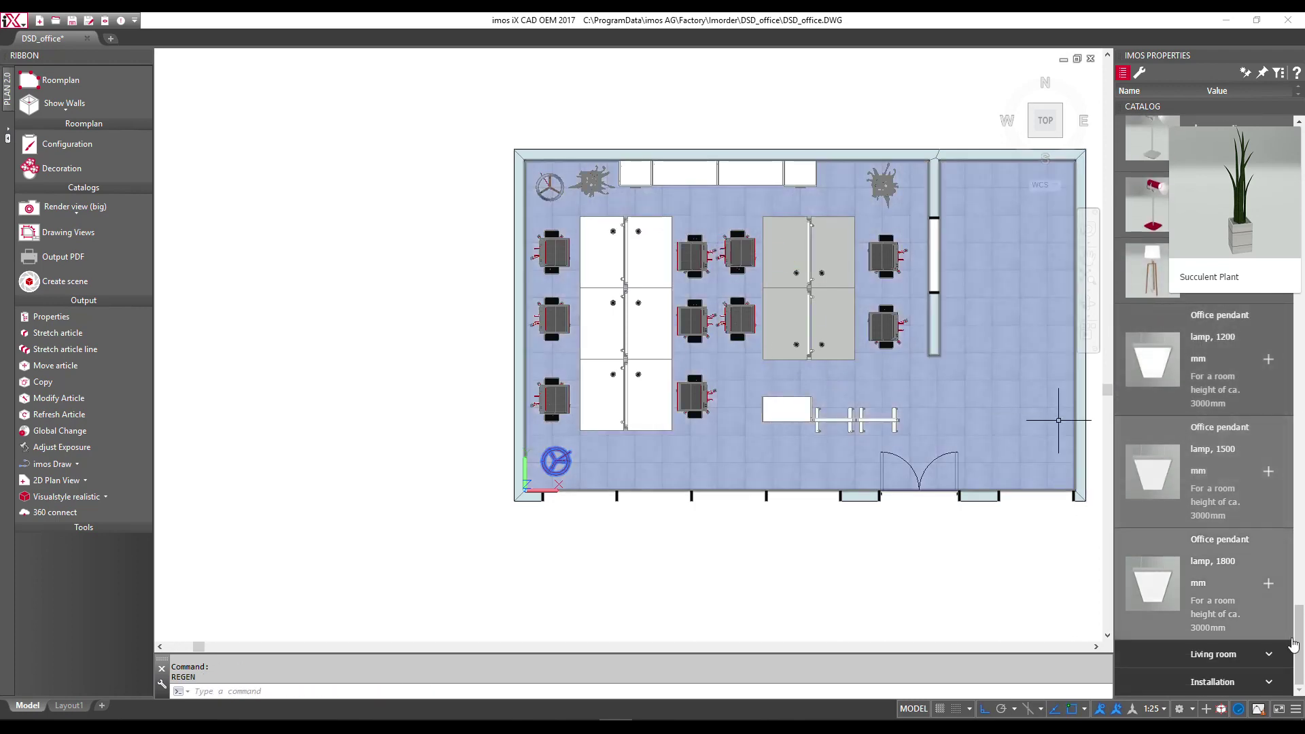
left_click(1223, 654)
Place a Curved TV on the top-wall counter and briefly check the office in isometric view.
scroll(1237, 584, "down", 2)
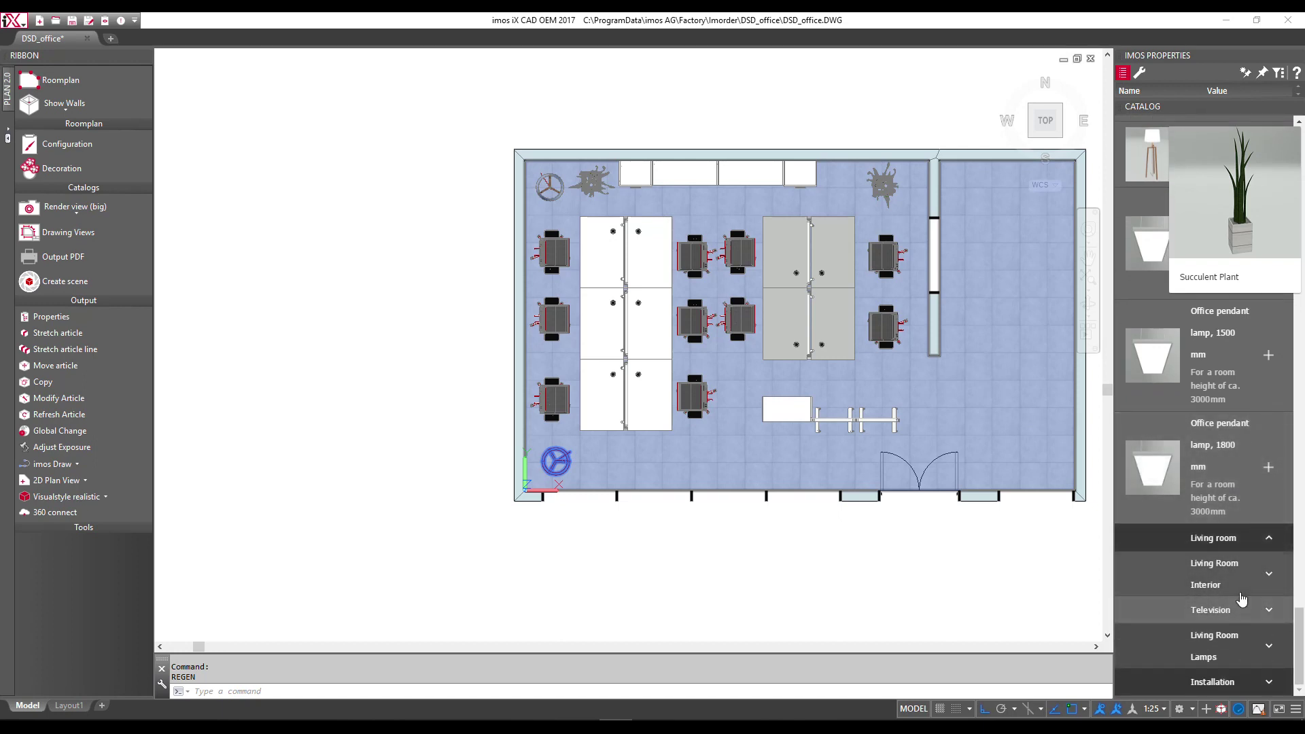
left_click(1274, 610)
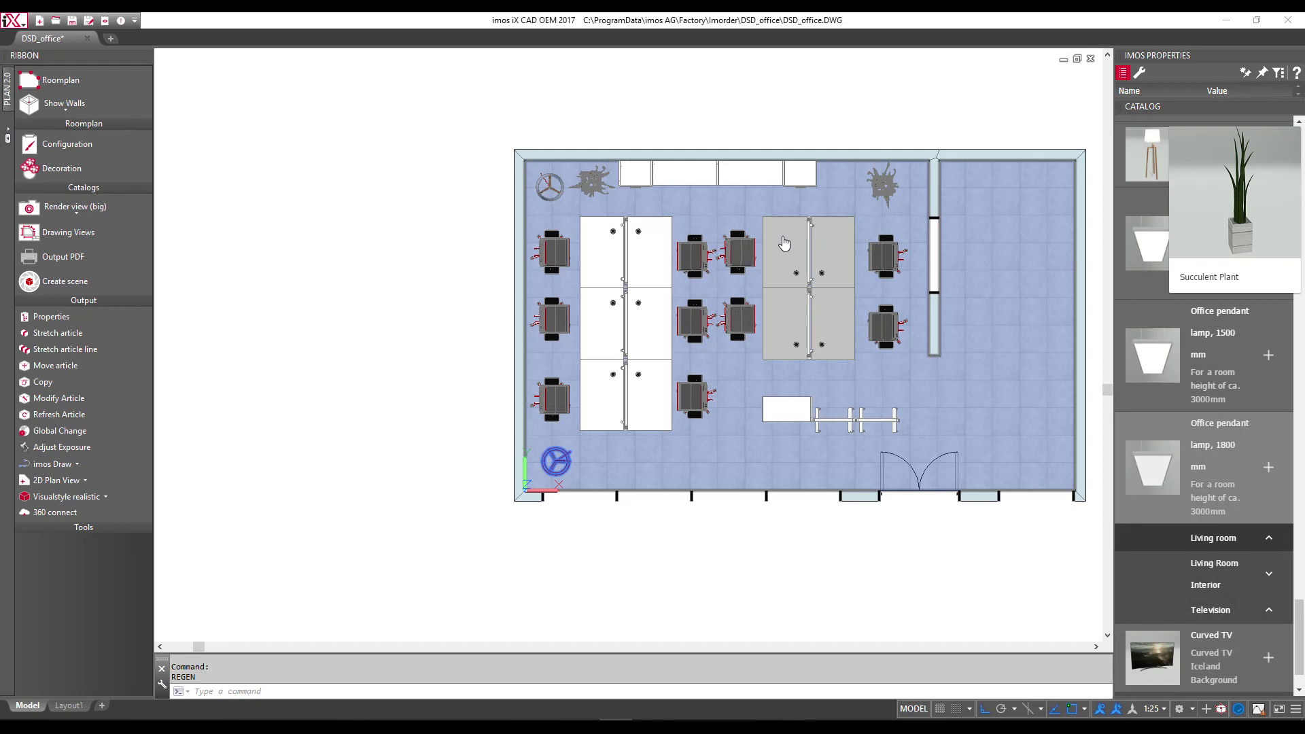
key("Escape")
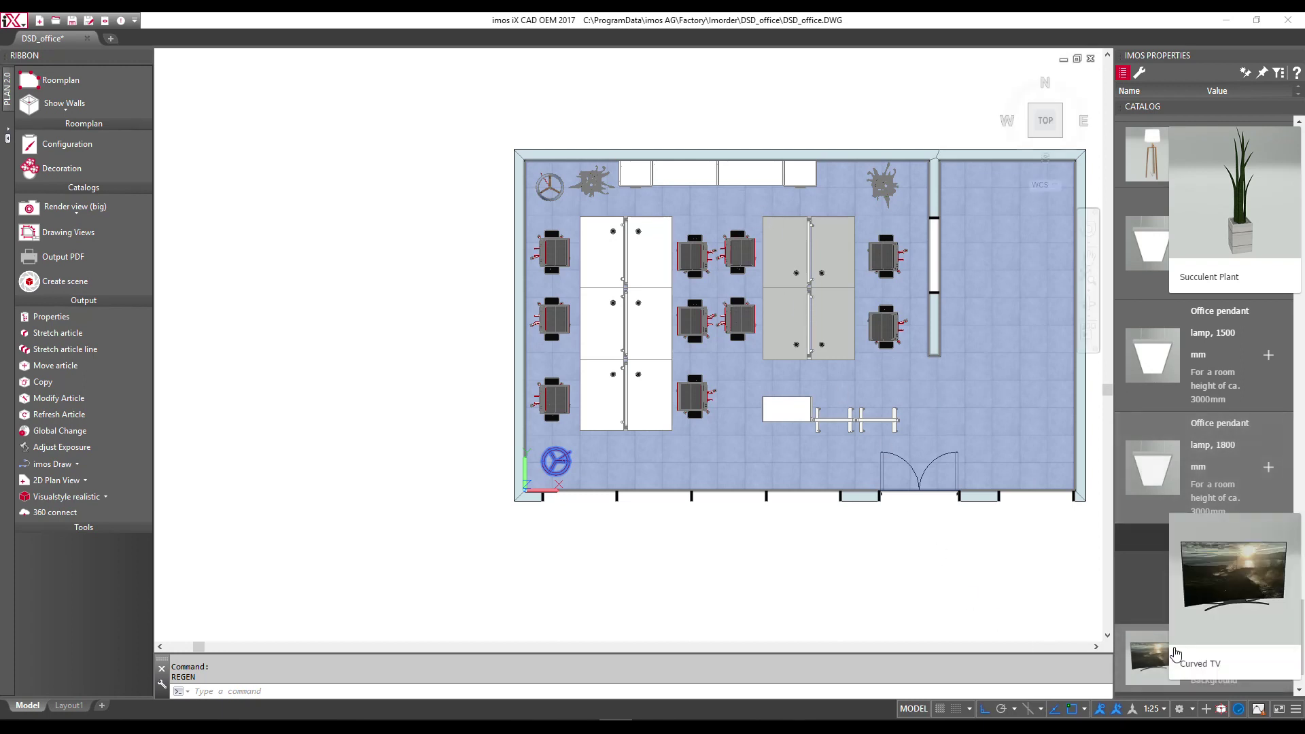
left_click(1126, 642)
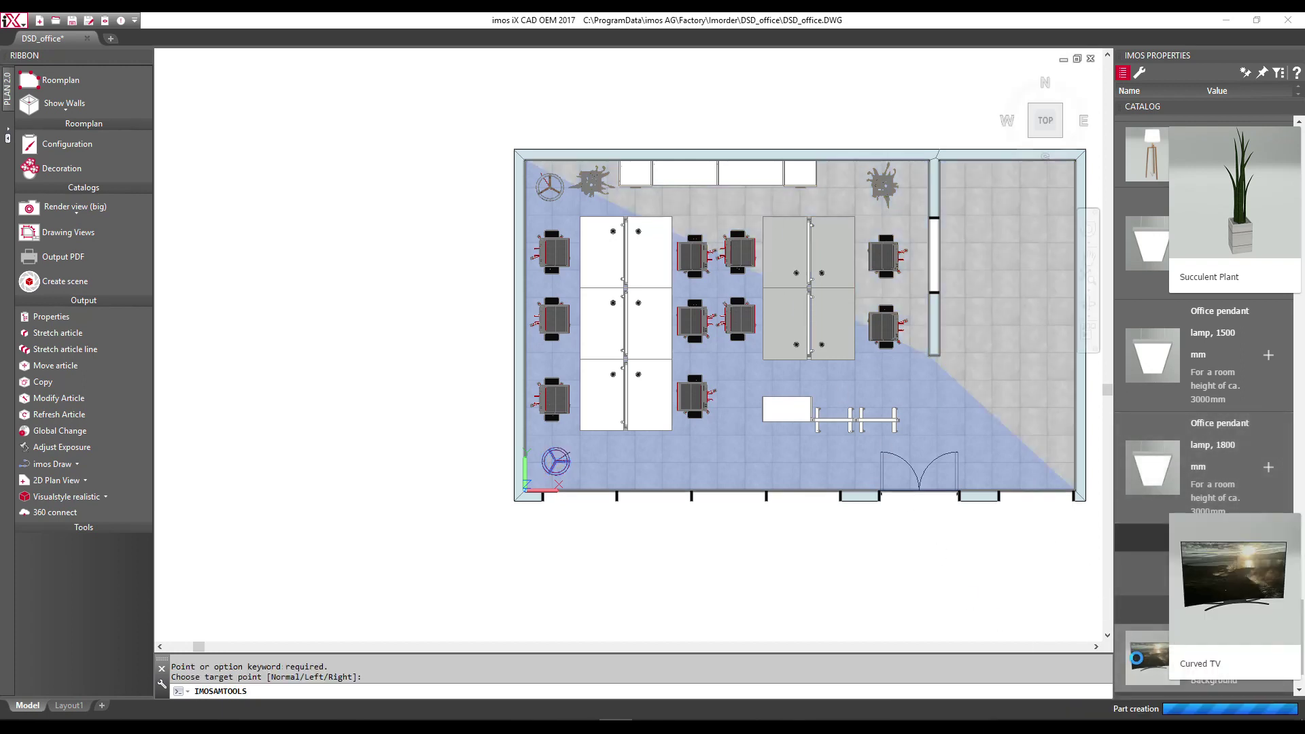
left_click_drag(1137, 654, 1078, 621)
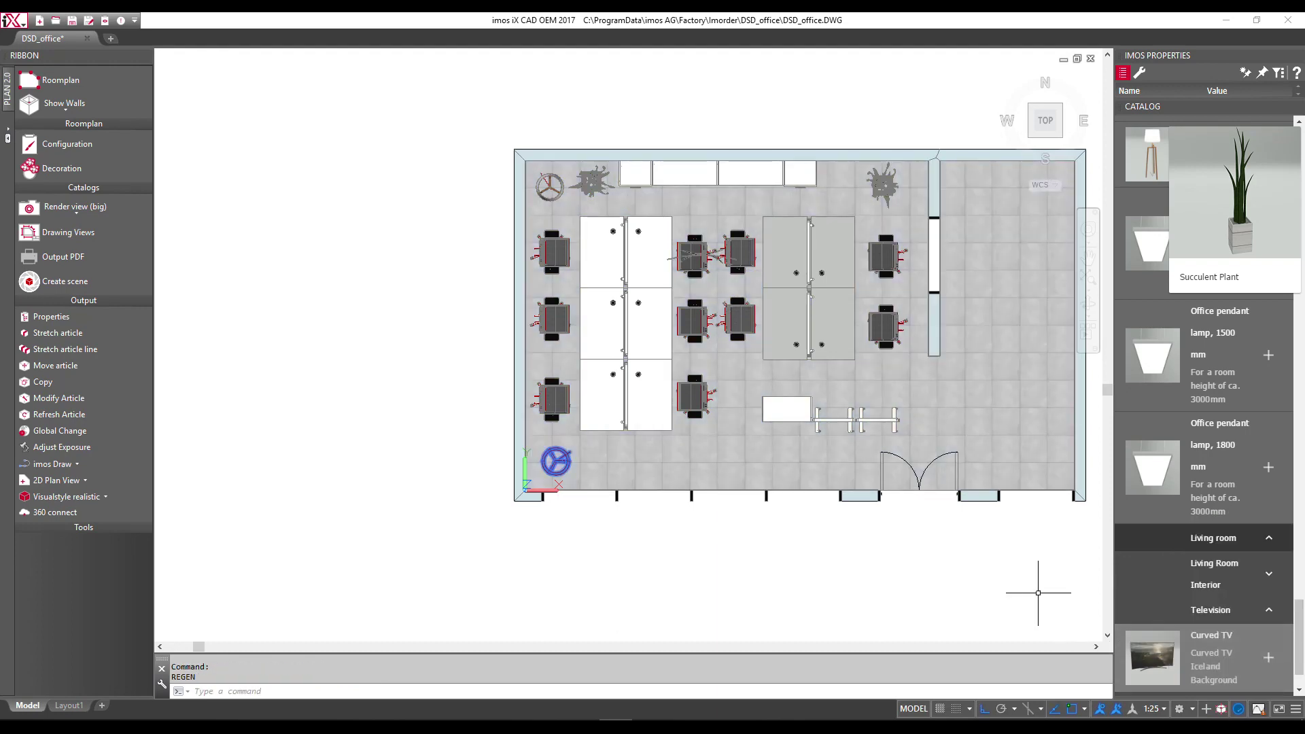
left_click(1266, 660)
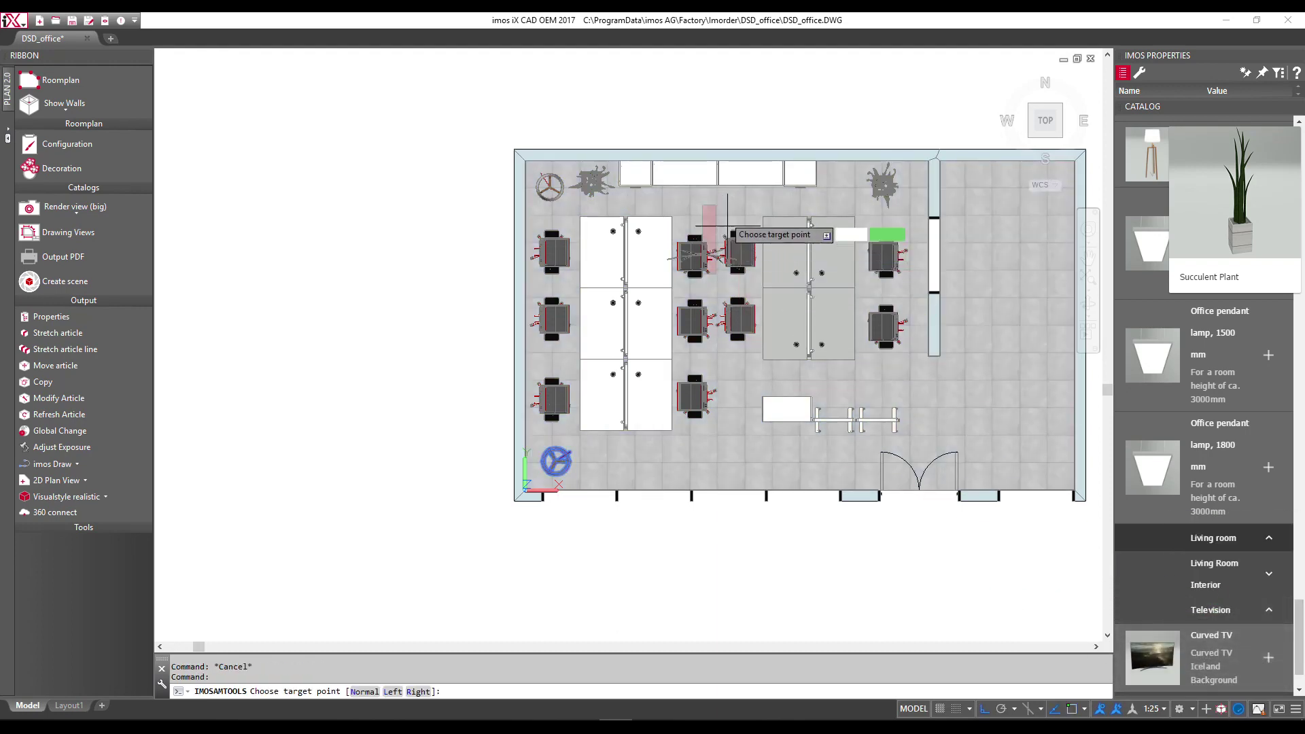
left_click(715, 174)
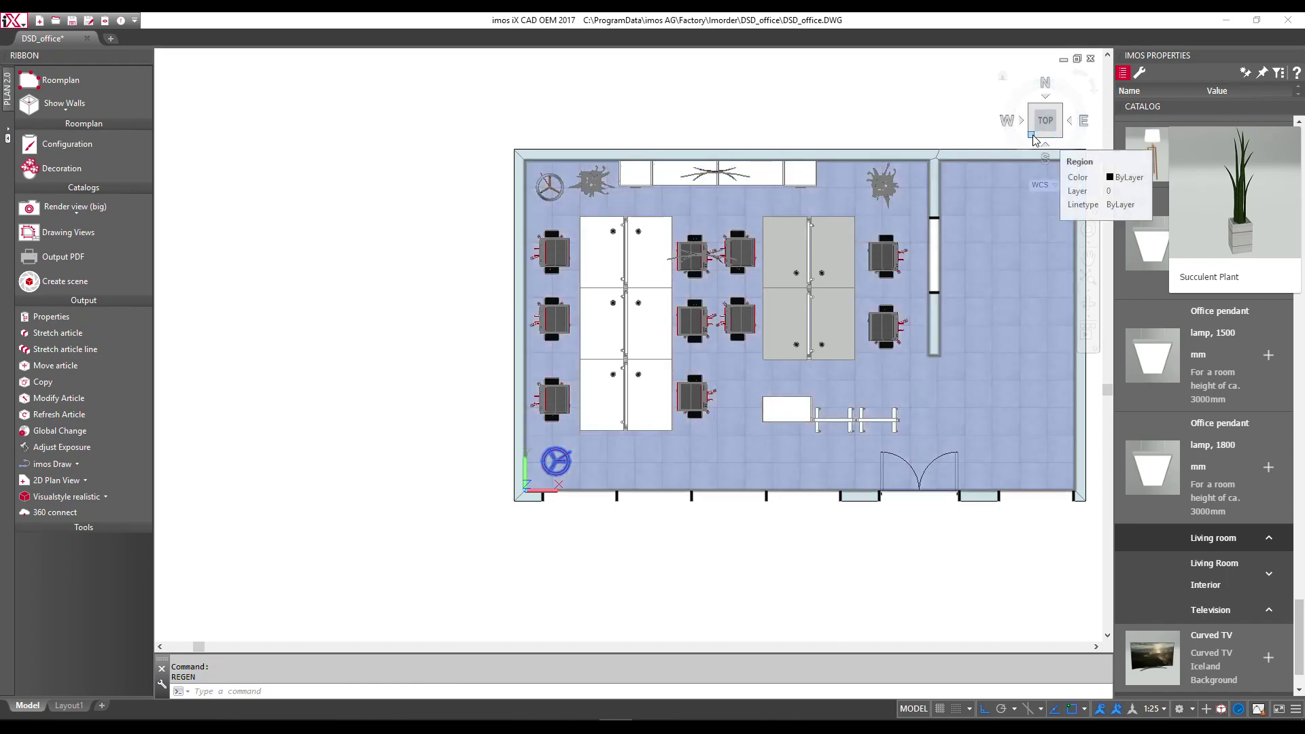
left_click(1032, 138)
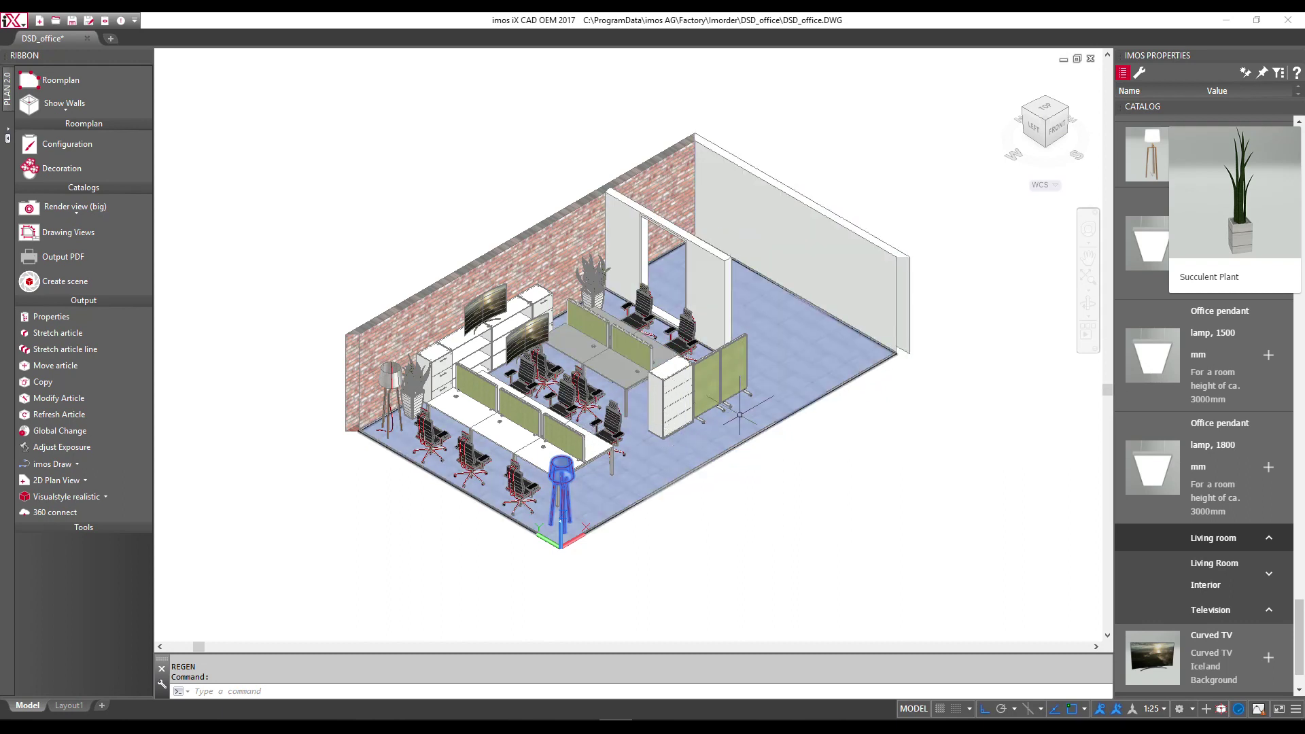
left_click(1049, 112)
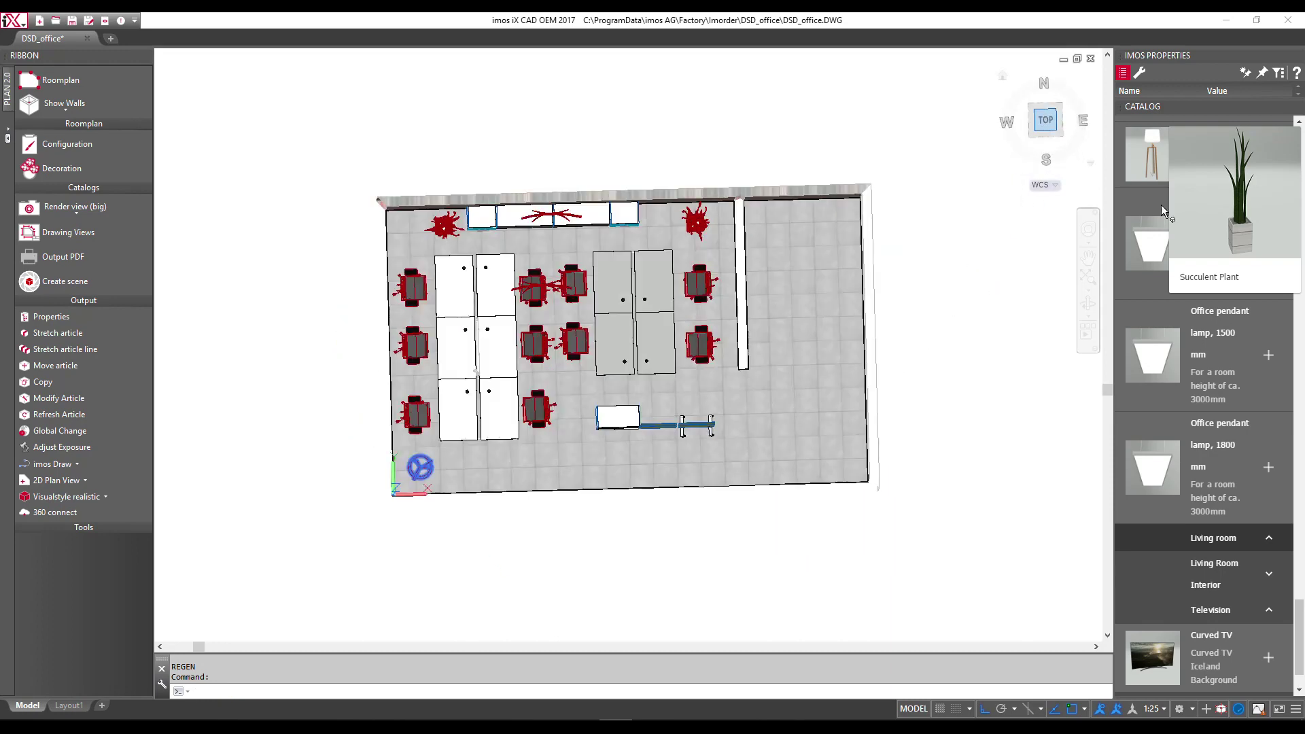
Search the Kitchen > Kitchen catalog for 2015 to list the 2015mm tall units.
left_click(68, 146)
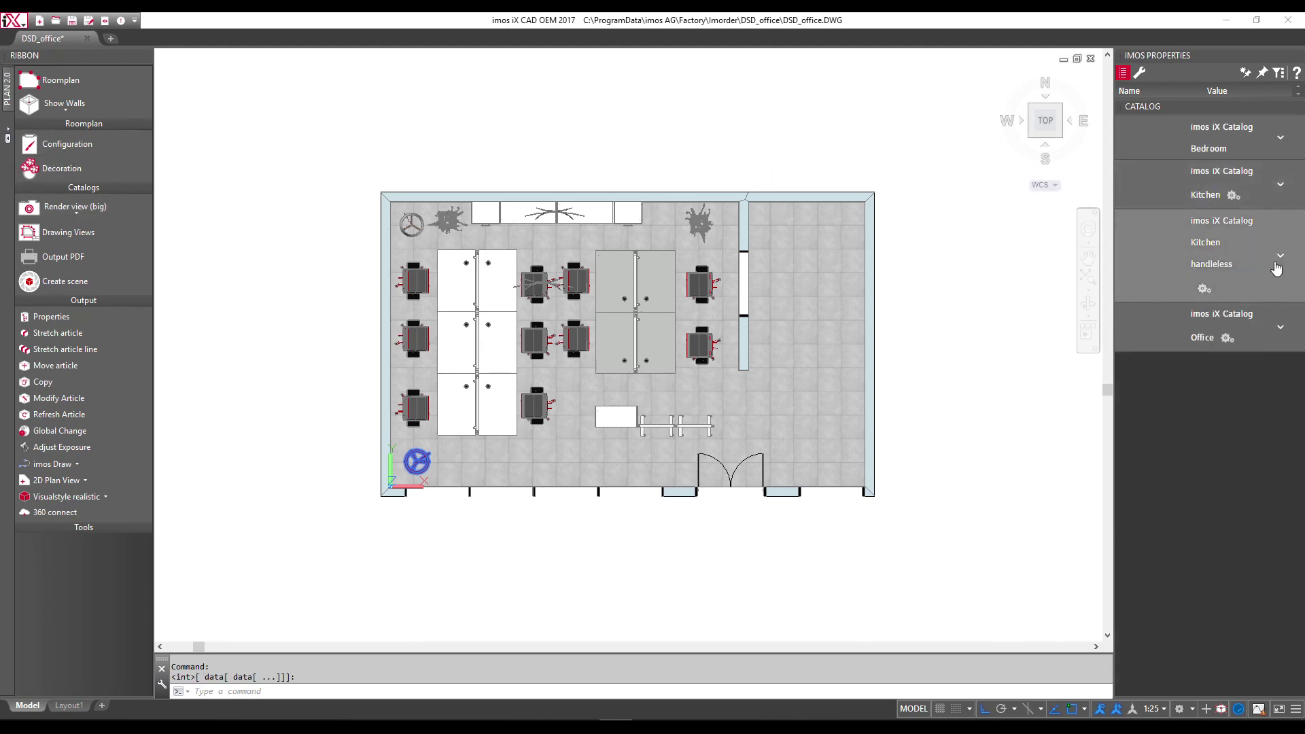
left_click(1283, 185)
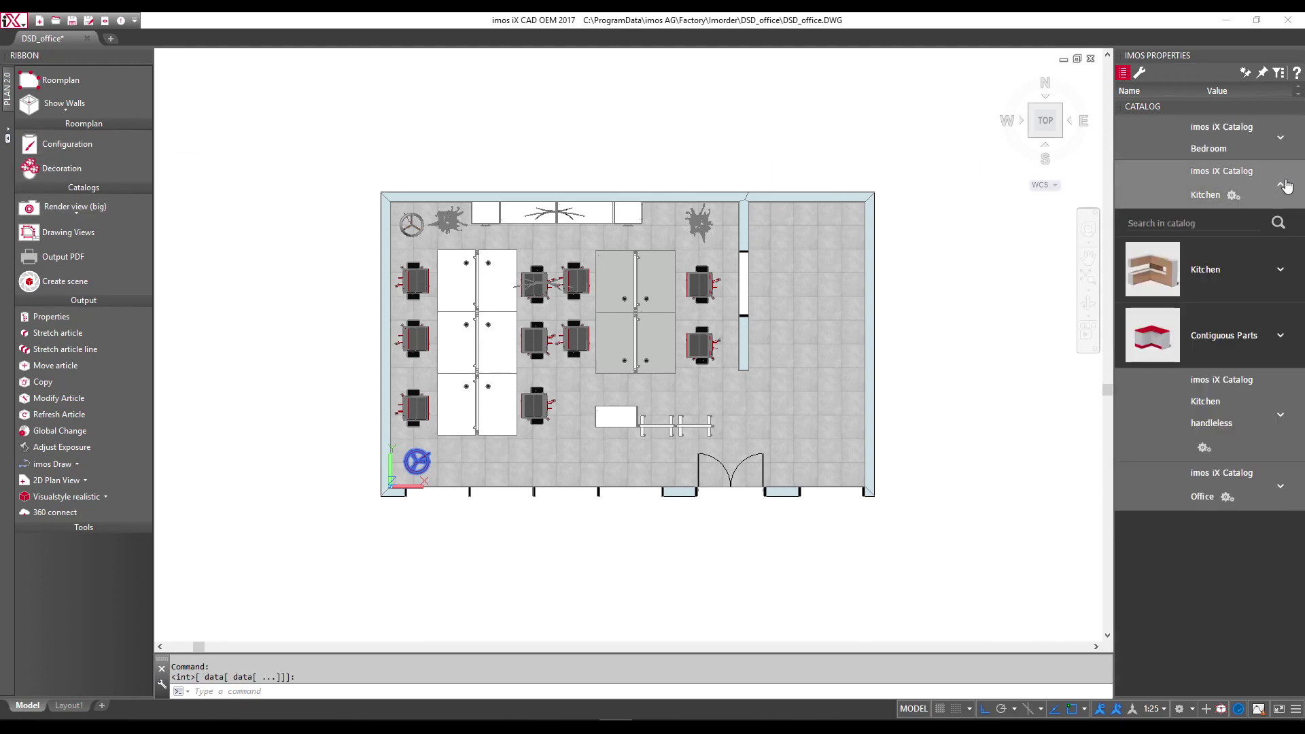
left_click(1279, 274)
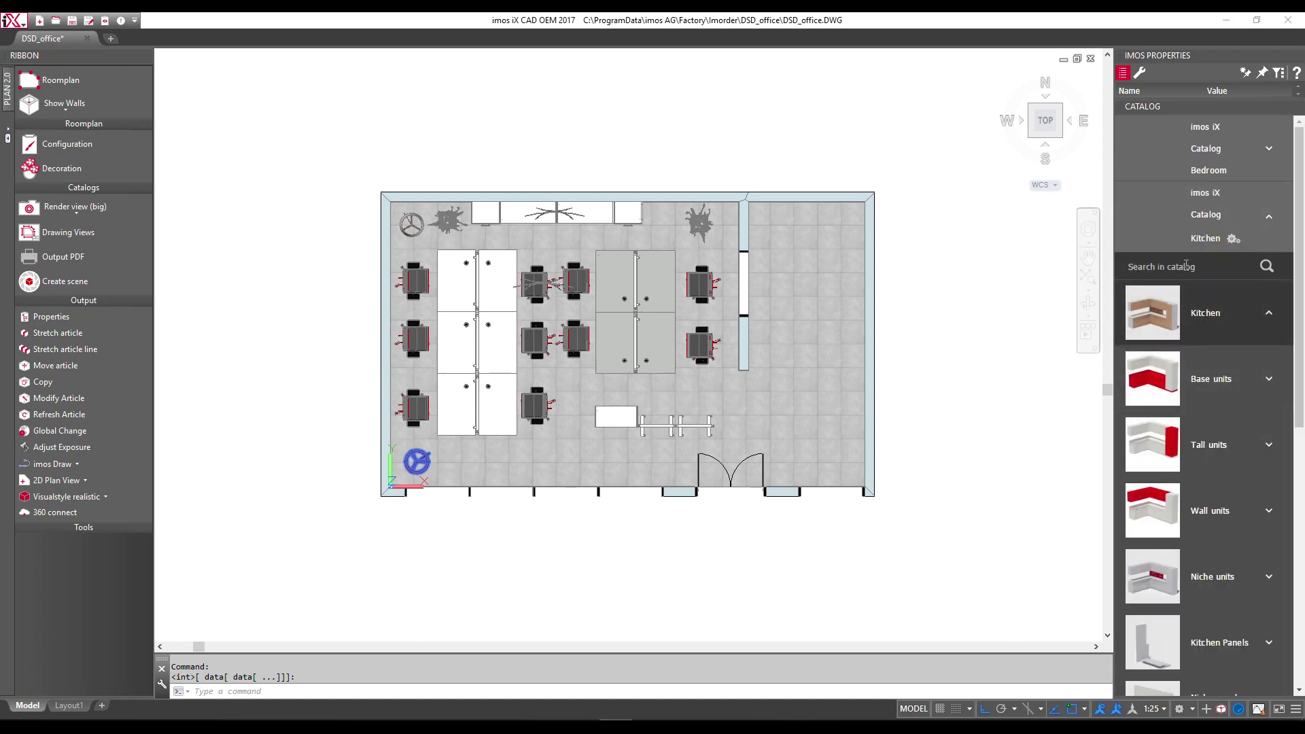
type("2015")
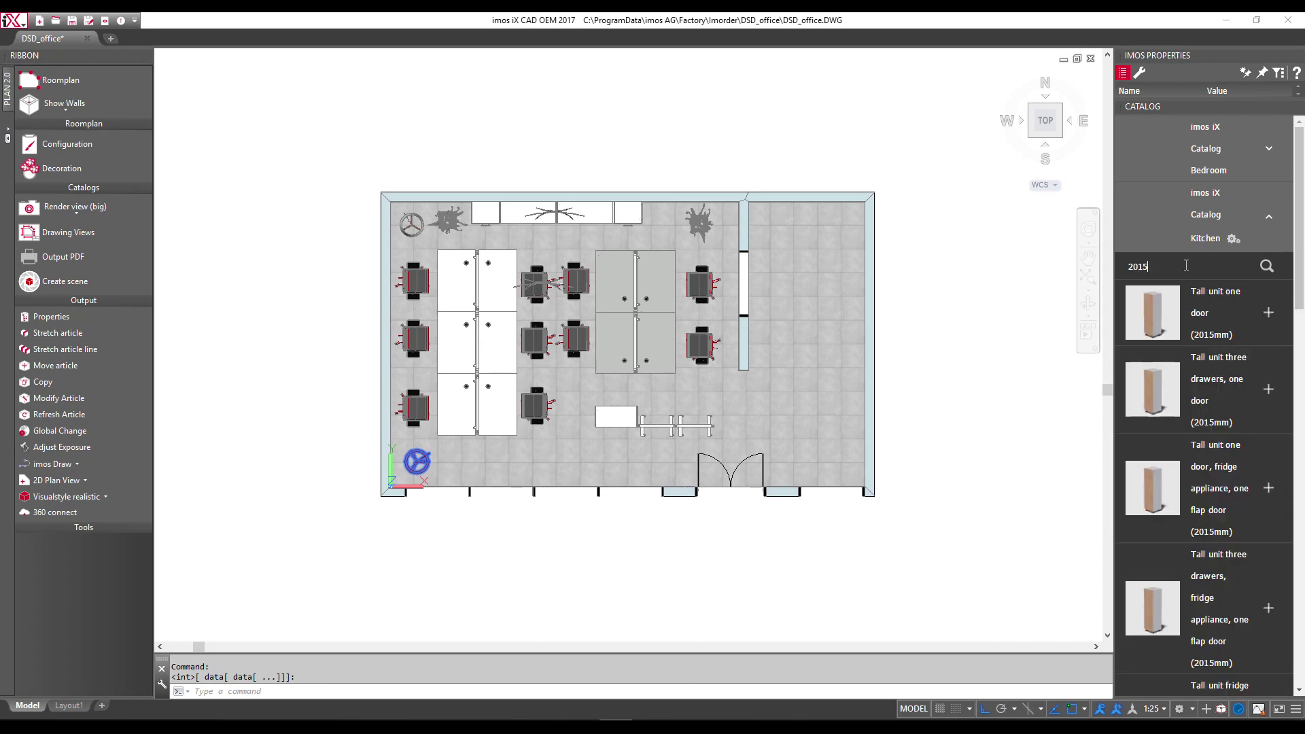
scroll(978, 194, "up", 2)
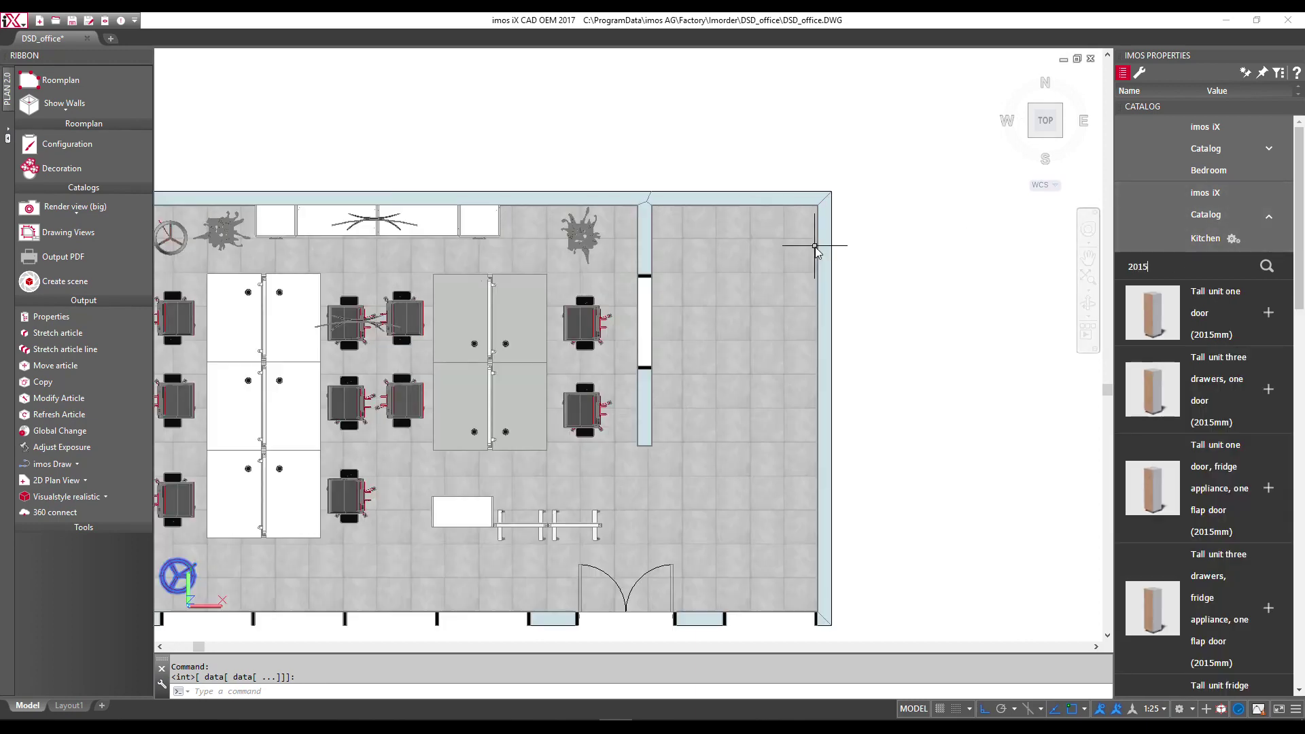
left_click(1059, 136)
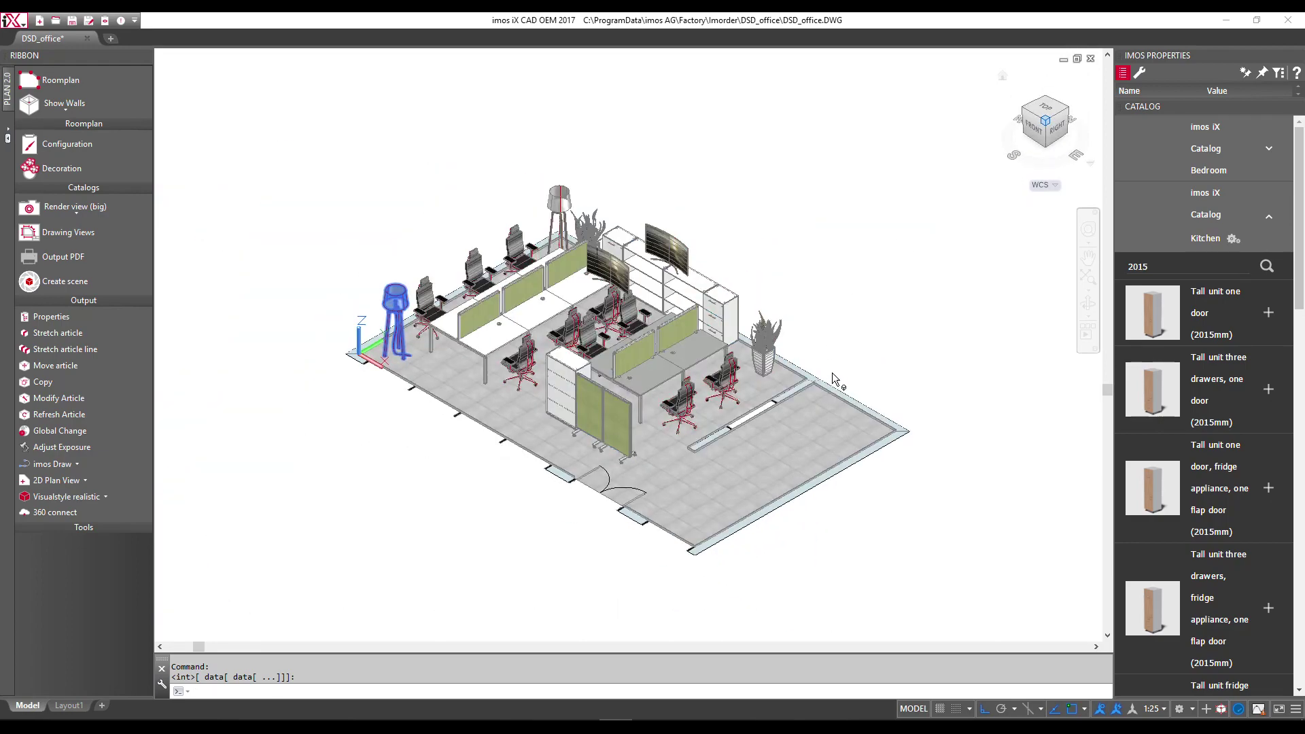
Zoom into the partitioned room and start placing the 2015mm Vertical panel for Tall cabinets.
scroll(832, 373, "up", 5)
scroll(1221, 542, "down", 5)
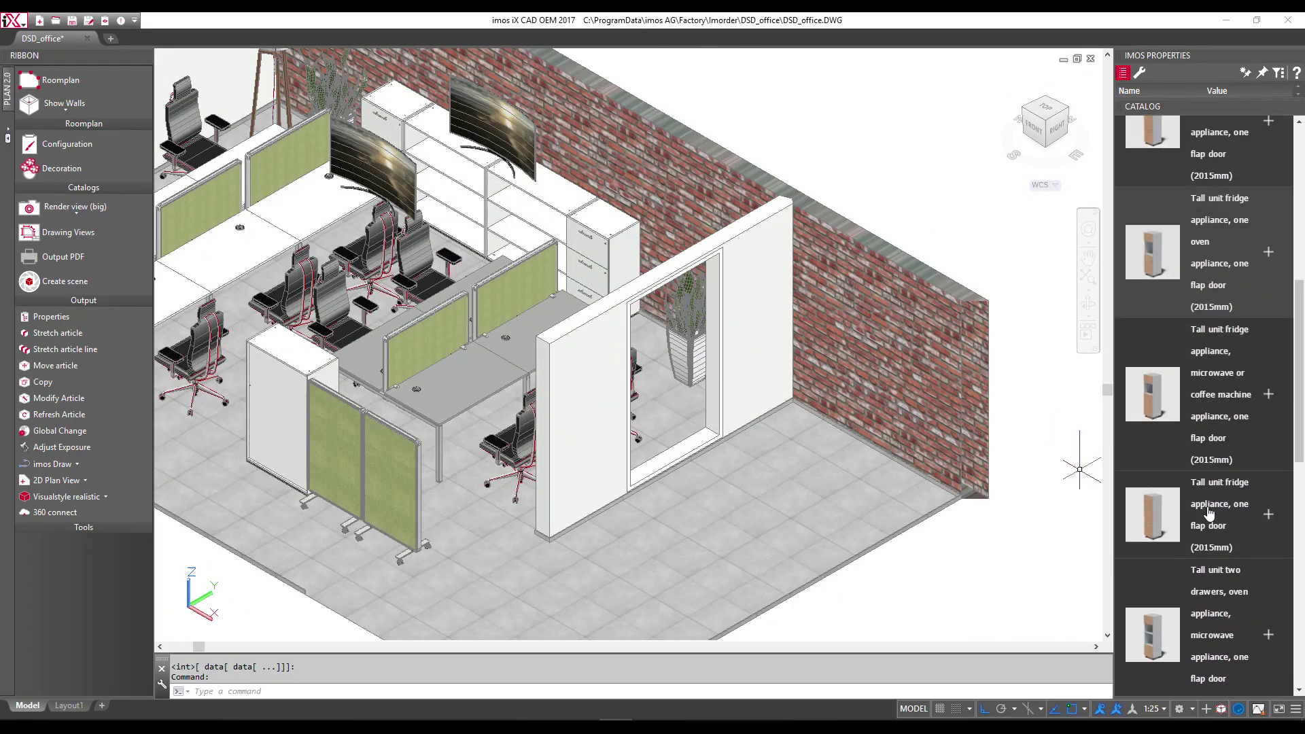
scroll(1223, 516, "down", 5)
scroll(1244, 442, "down", 5)
left_click(1267, 375)
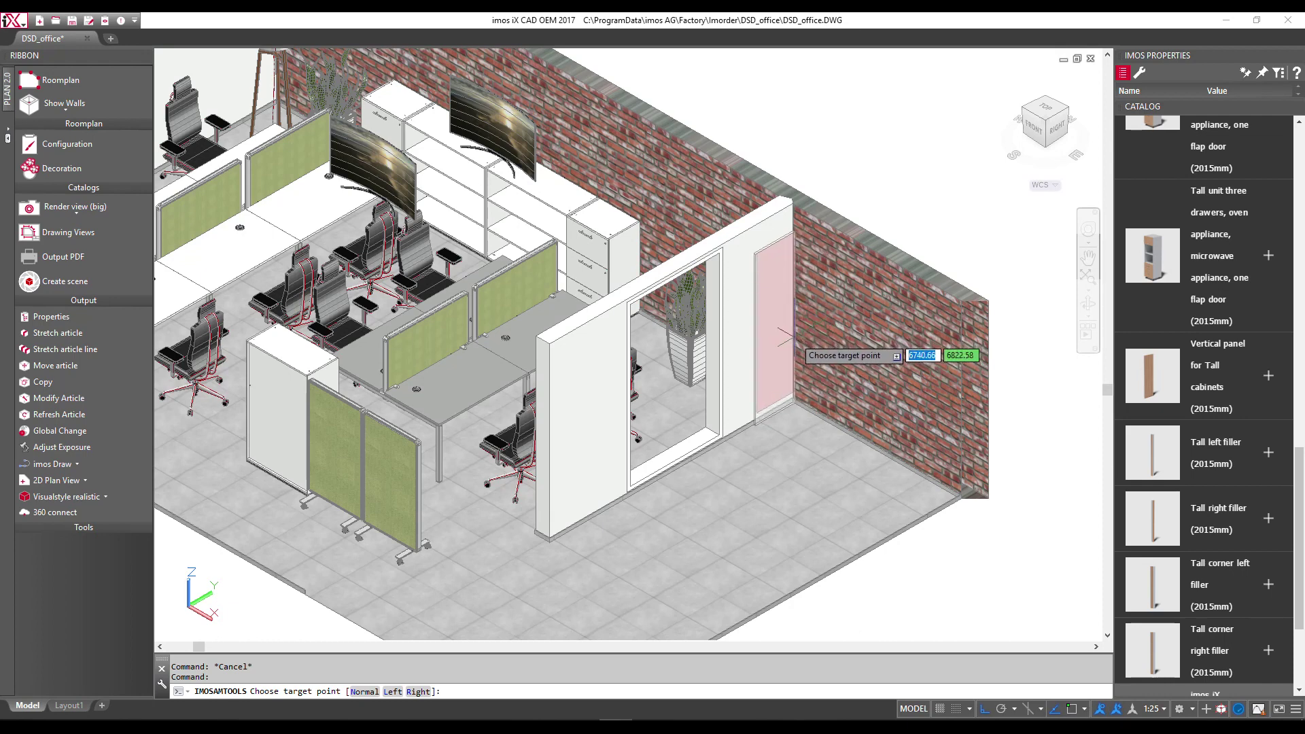
Configure the tall oven-microwave unit with Miele appliances and Only Uplights, and place it against the brick wall.
double_click(1205, 232)
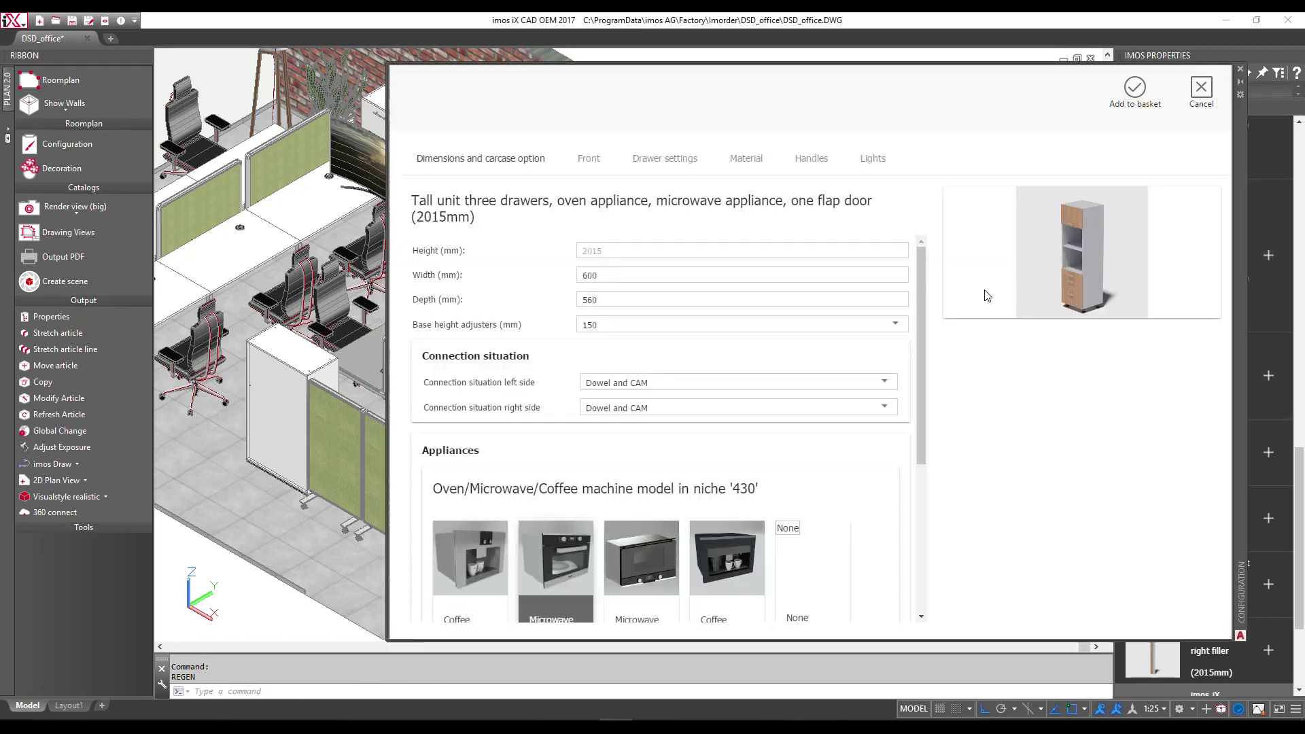
scroll(776, 472, "down", 5)
left_click(725, 299)
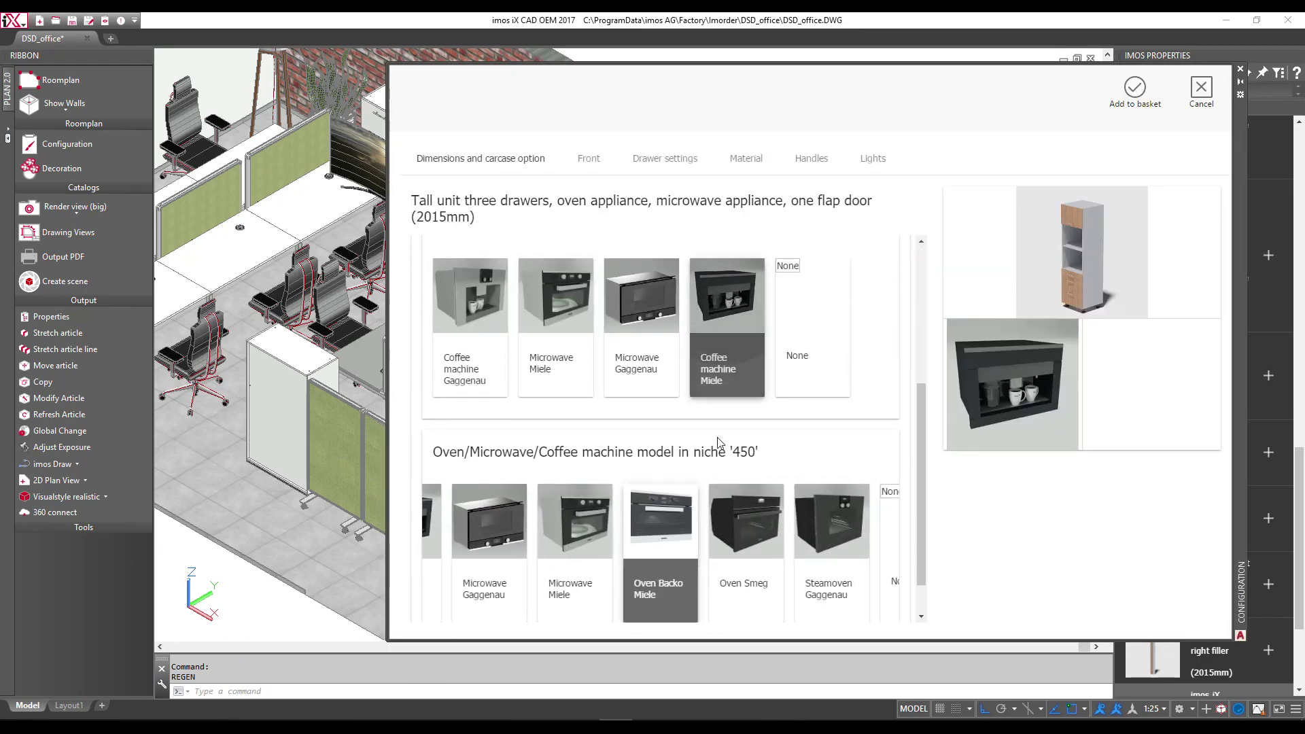
left_click(596, 522)
left_click(877, 159)
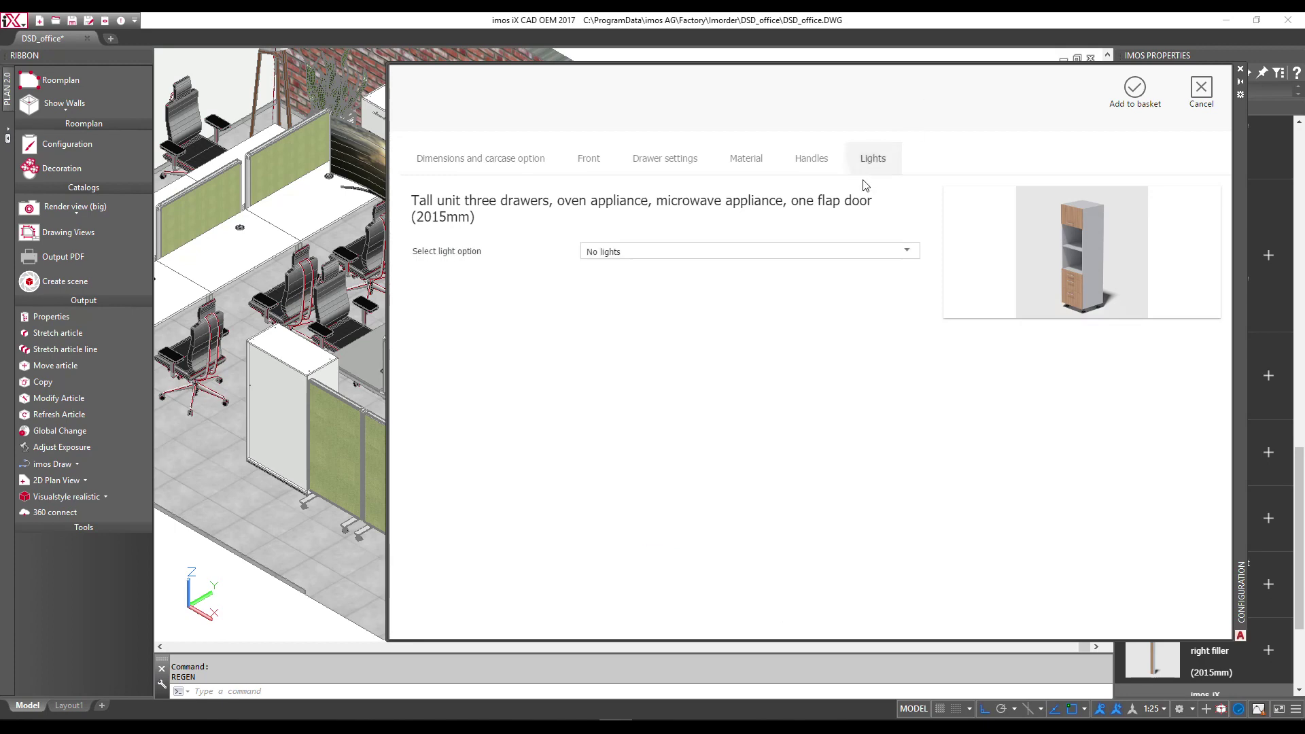
left_click(860, 253)
left_click(639, 323)
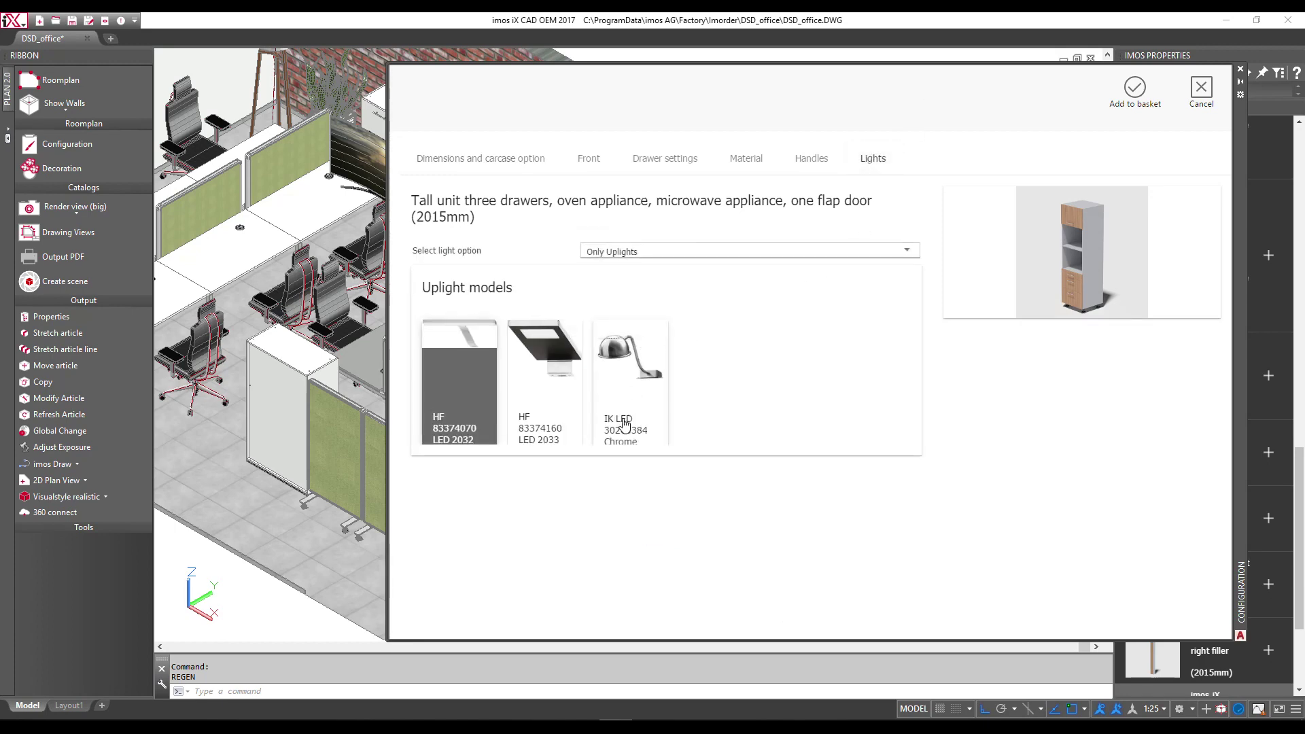
left_click(1134, 90)
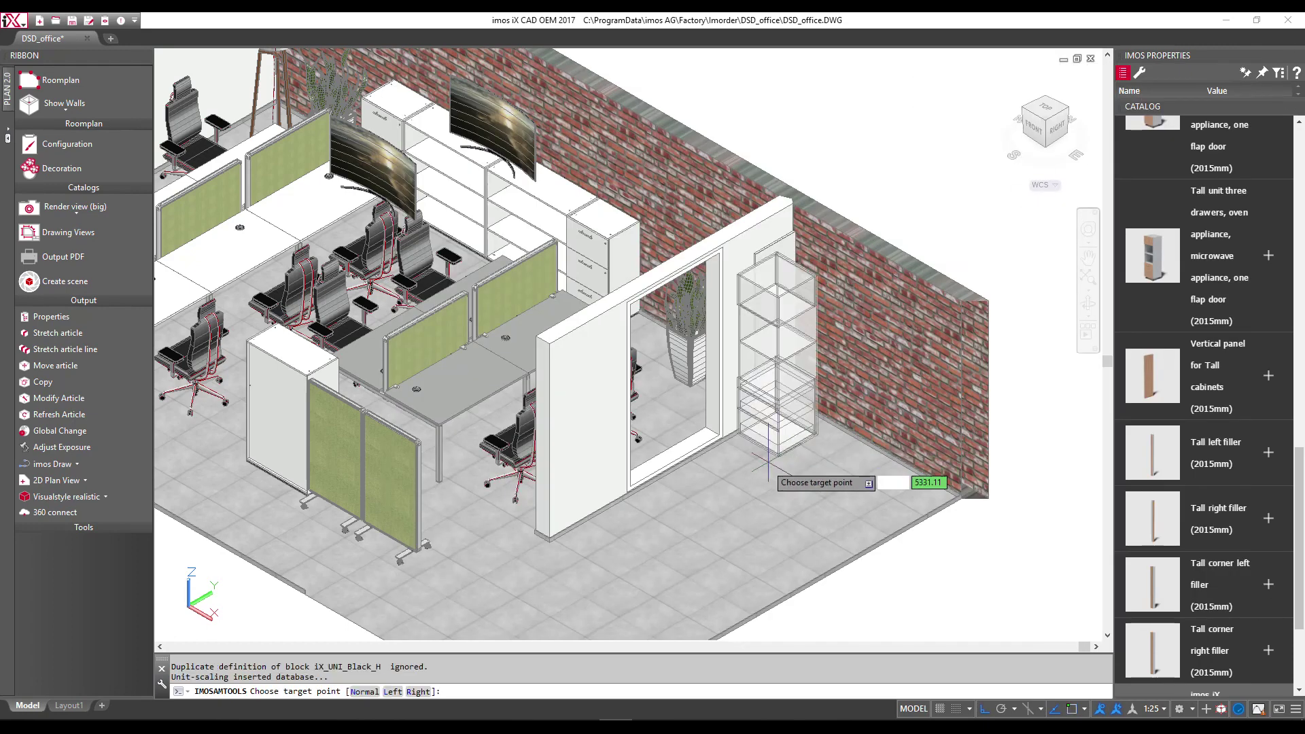
left_click(797, 433)
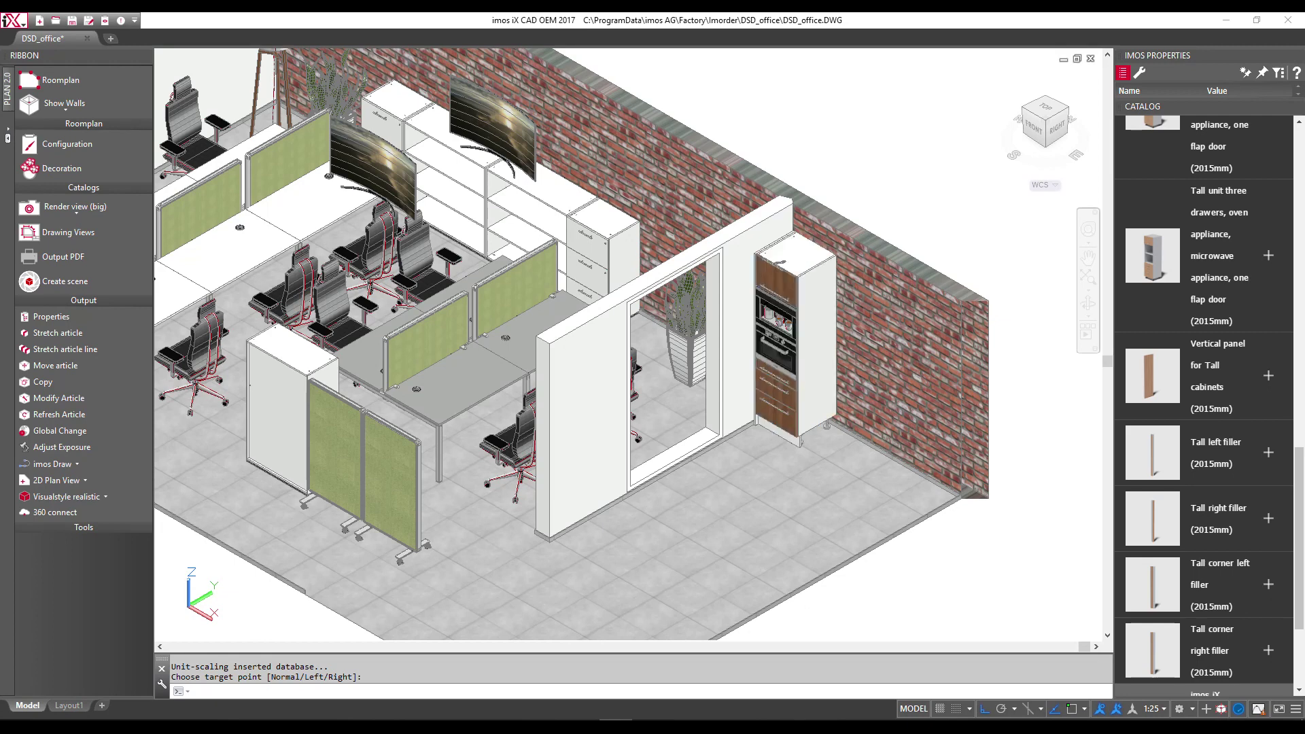
left_click(748, 326)
Delete one of the curved TVs.
left_click(388, 178)
key("Delete")
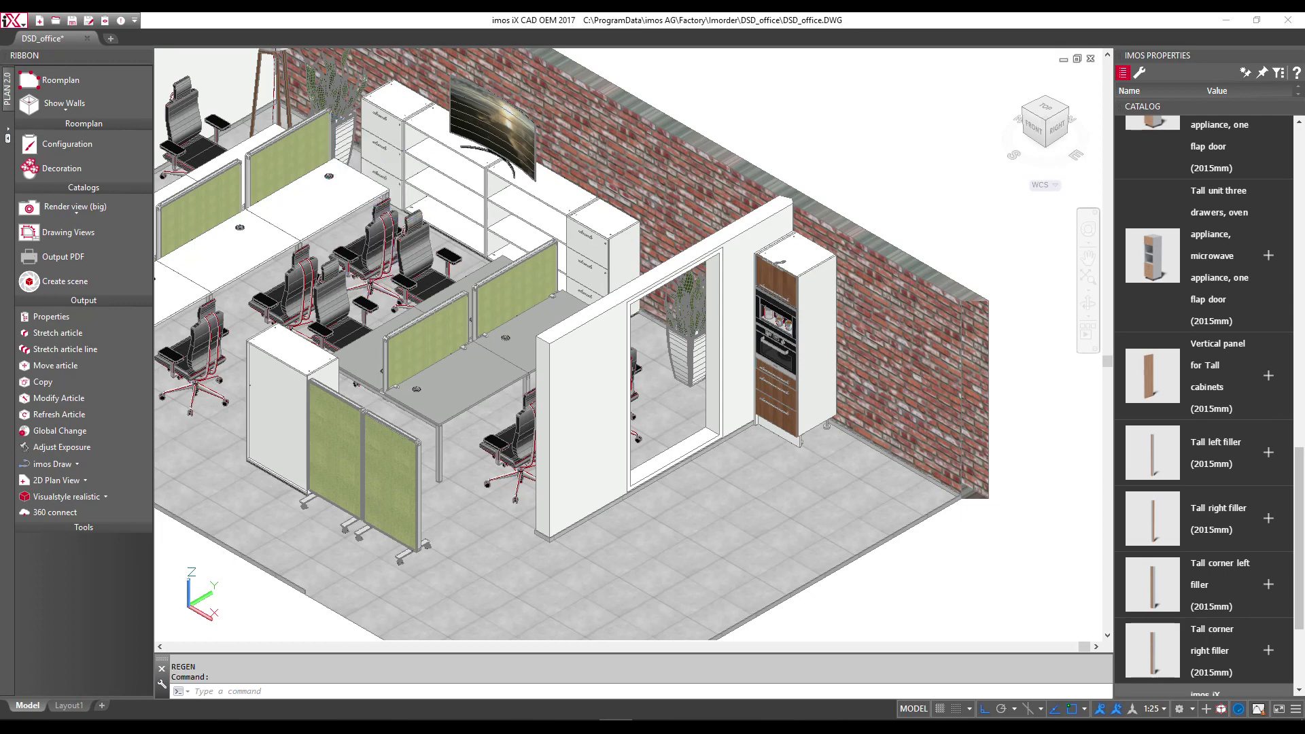
left_click(1269, 376)
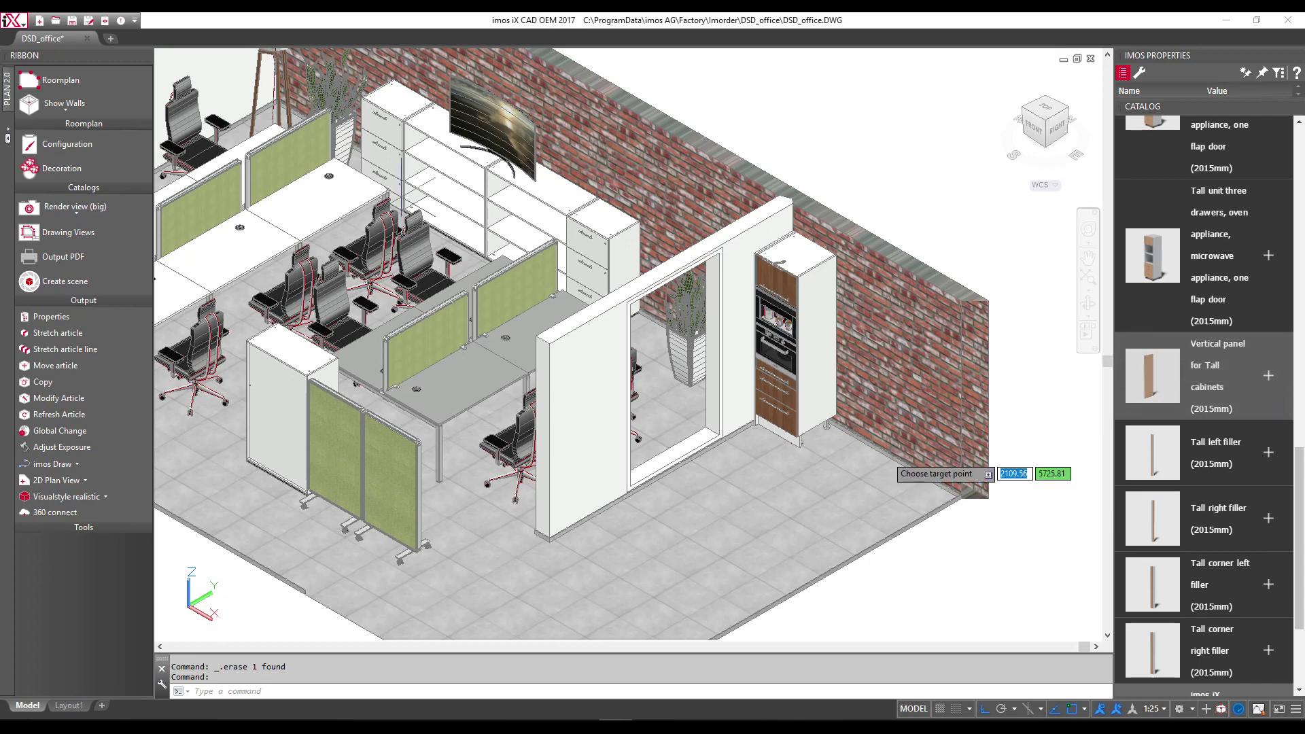
Place the vertical panel beside the tall cabinet and clear the 2015 catalog search.
left_click(830, 430)
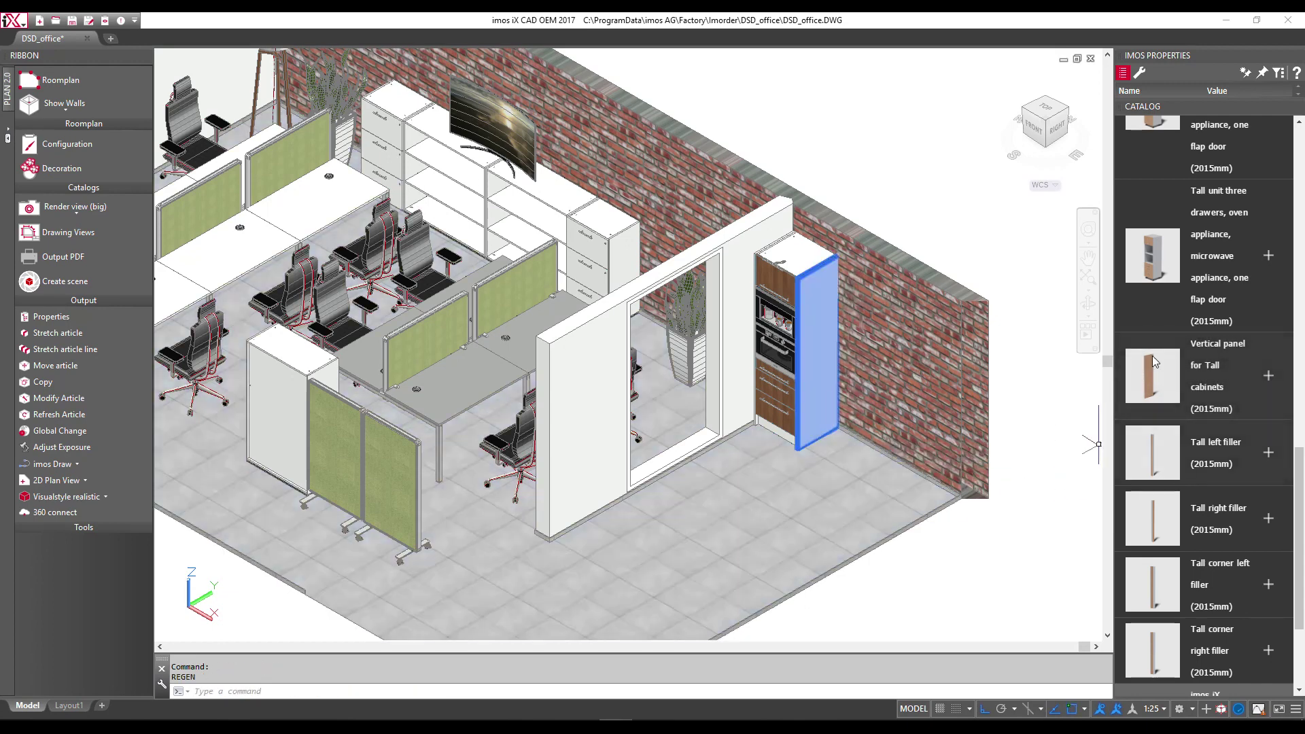
scroll(1205, 271, "up", 1)
scroll(1205, 271, "up", 3)
scroll(1205, 269, "up", 3)
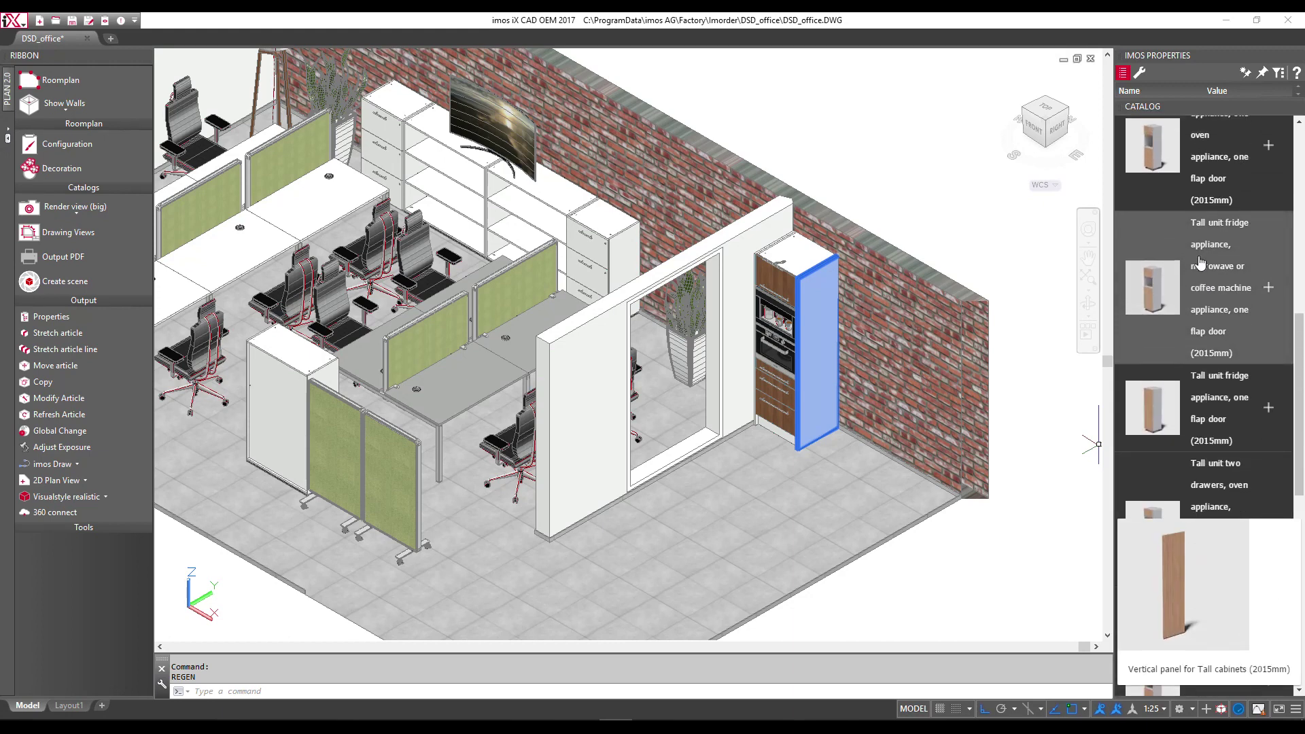
scroll(1202, 266, "up", 3)
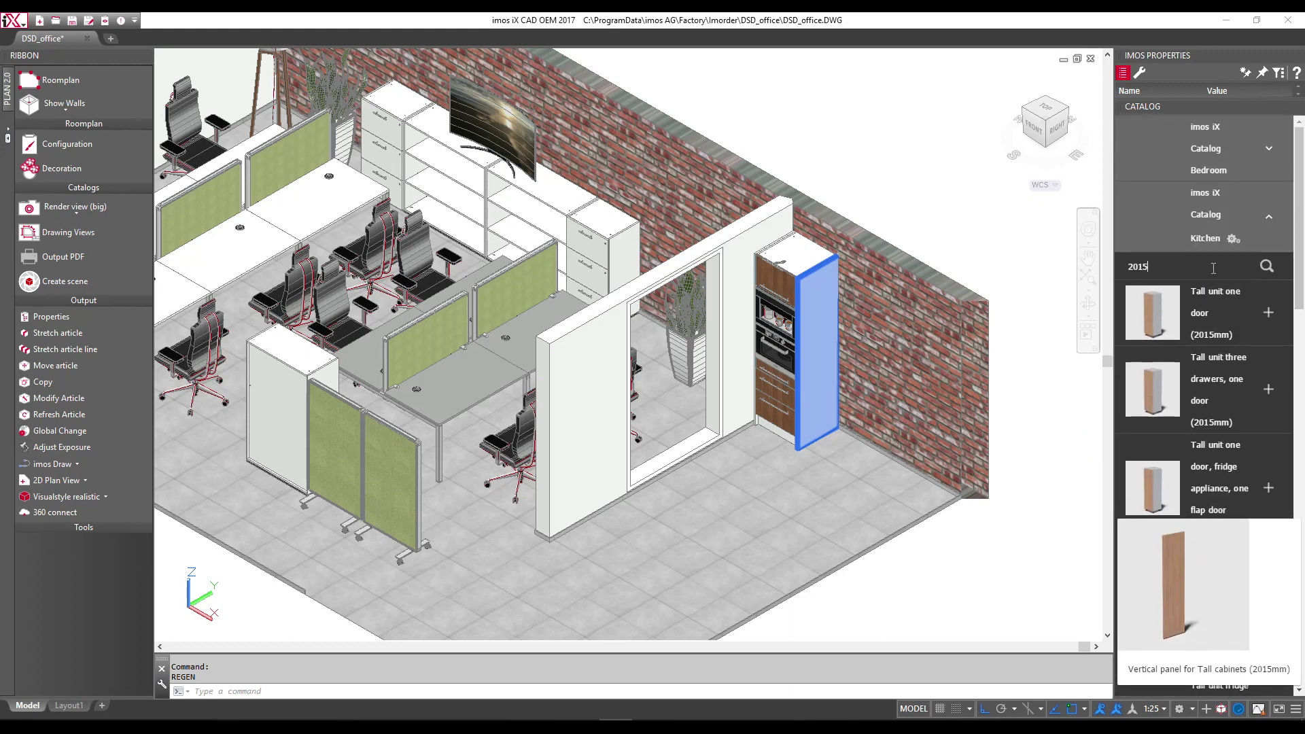
key("BackSpace")
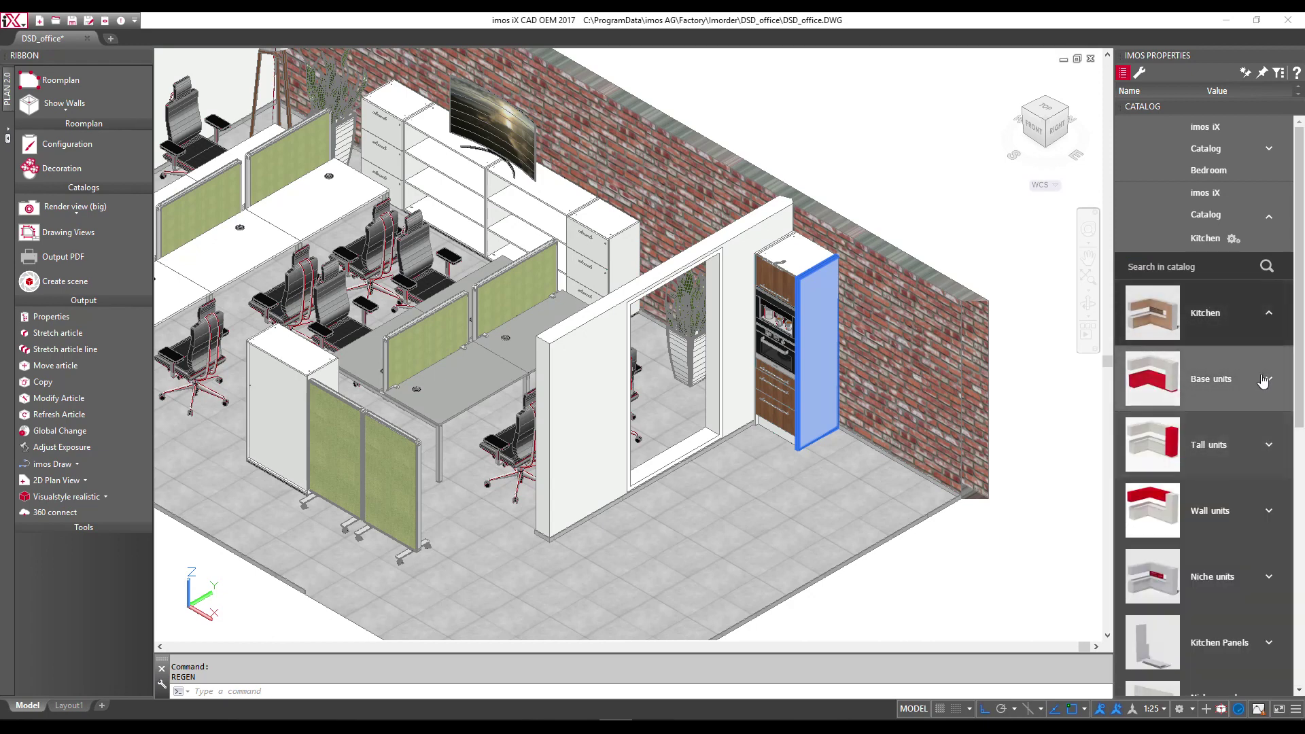
Insert three drawer base units from Base units with drawers along the brick wall.
left_click(1271, 382)
left_click(1268, 490)
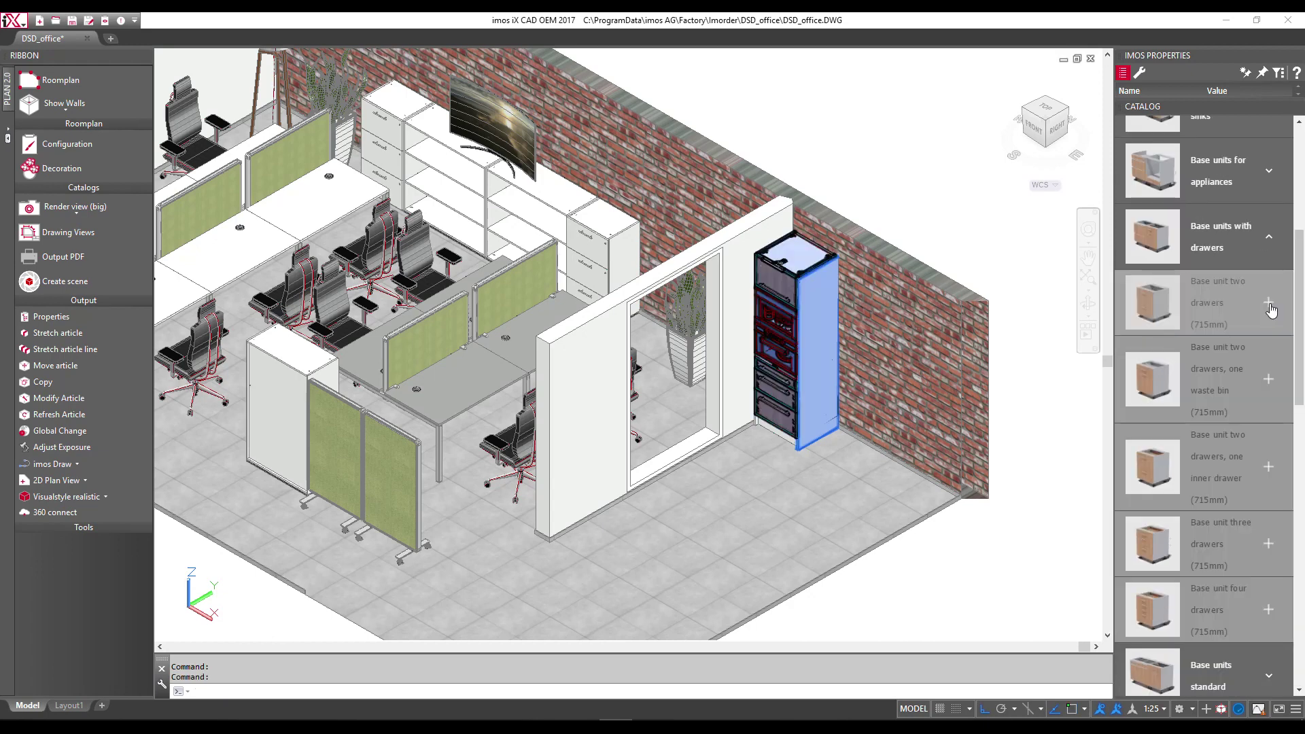
left_click(1271, 310)
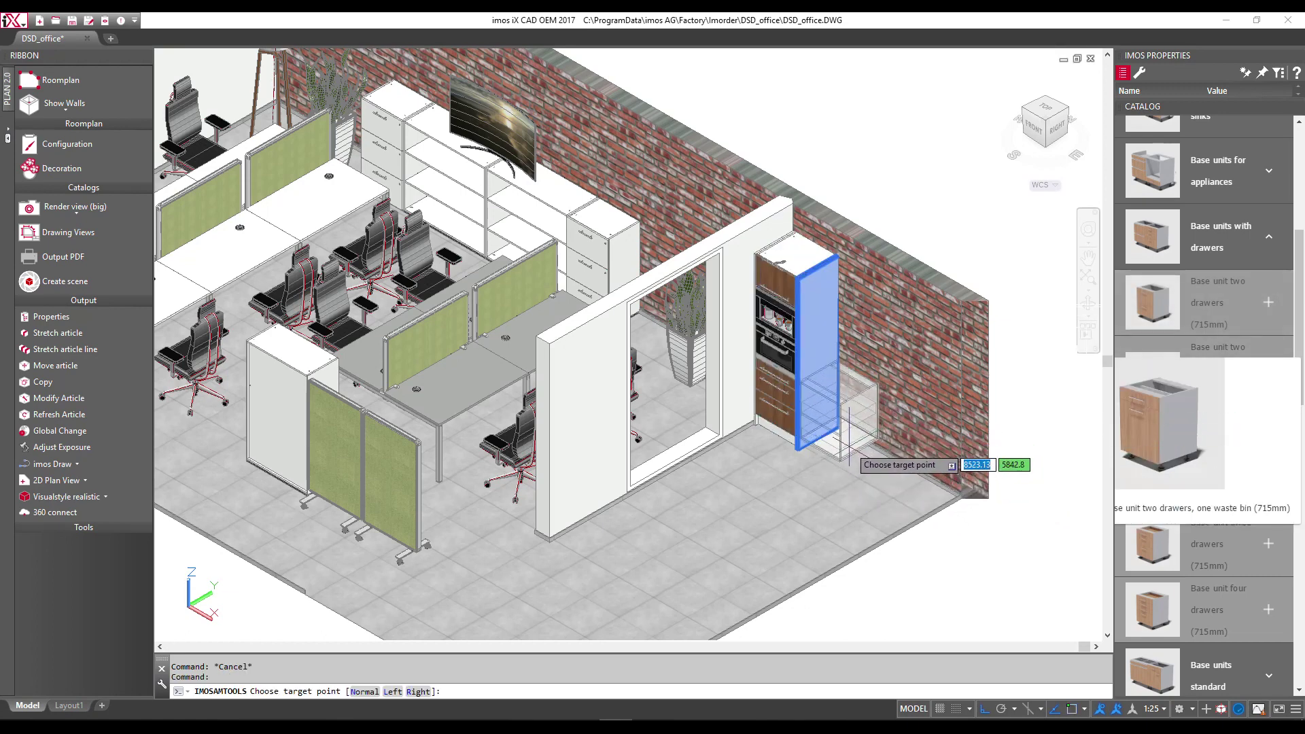
left_click(850, 447)
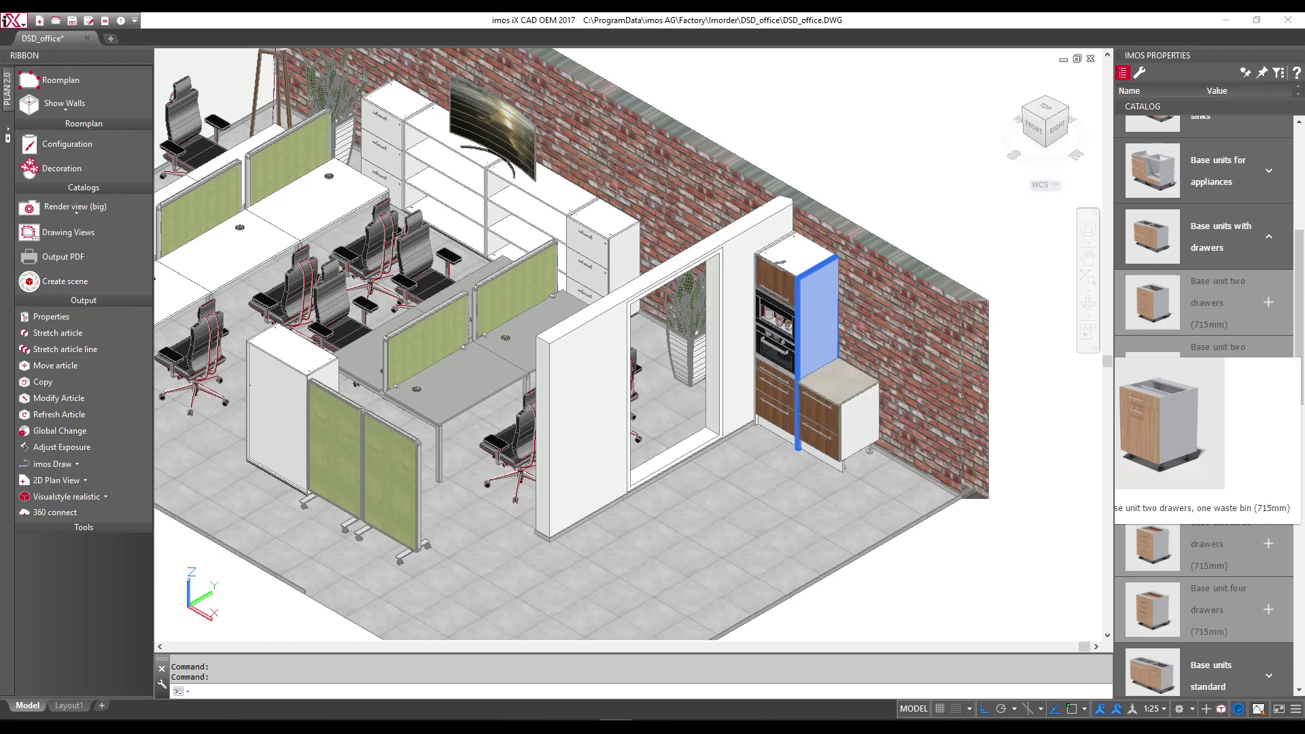
left_click(1268, 303)
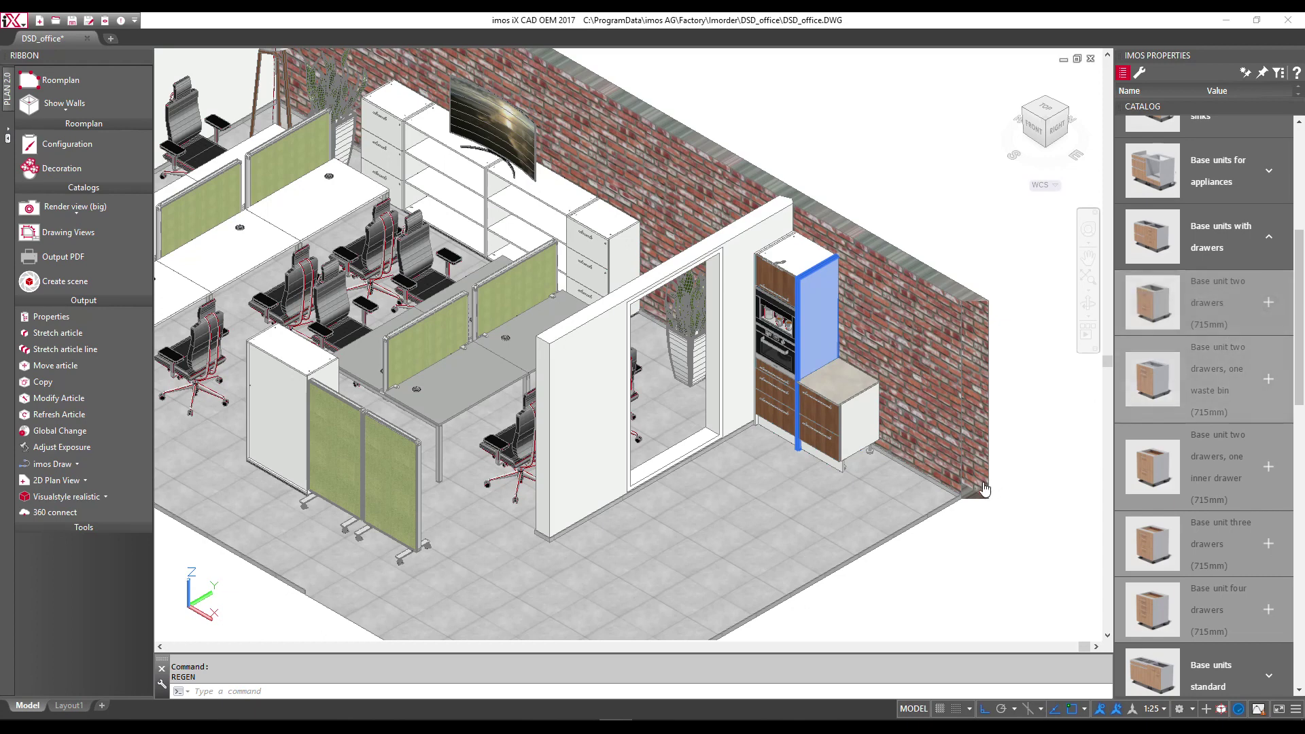
left_click(878, 478)
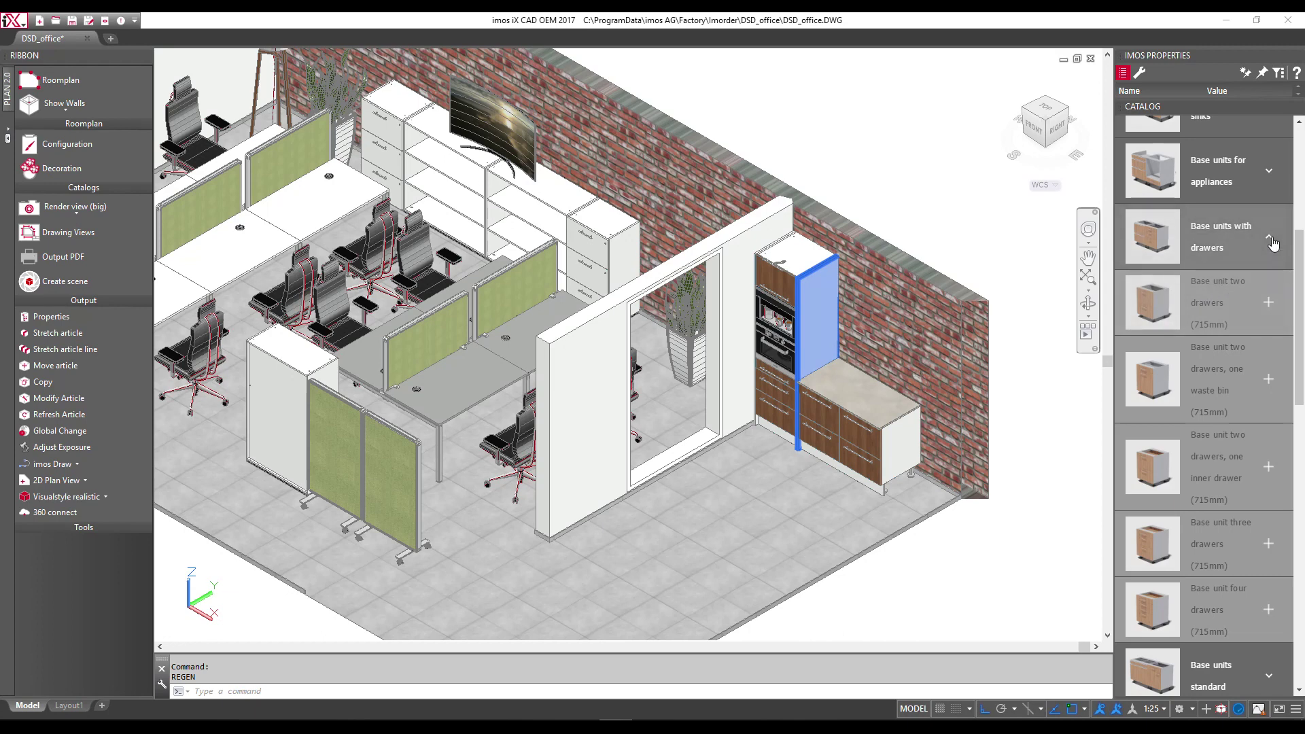
left_click(1270, 300)
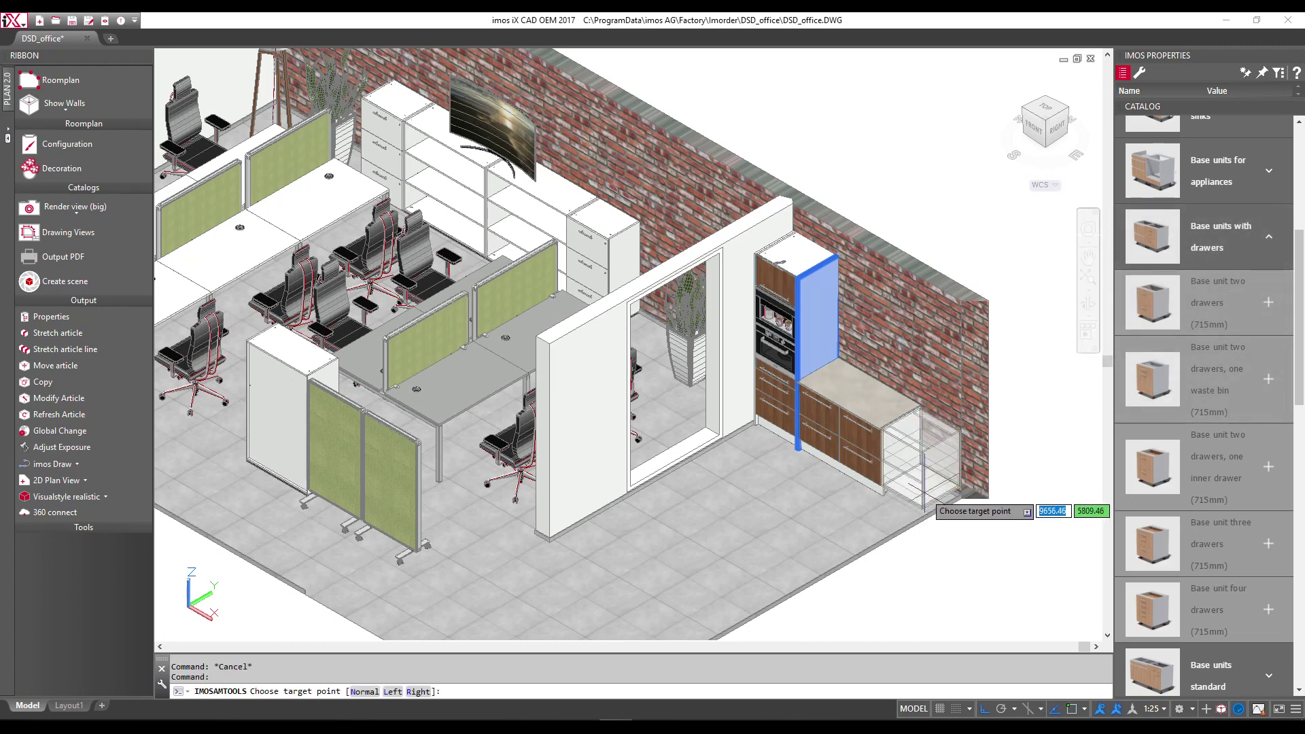
left_click(919, 487)
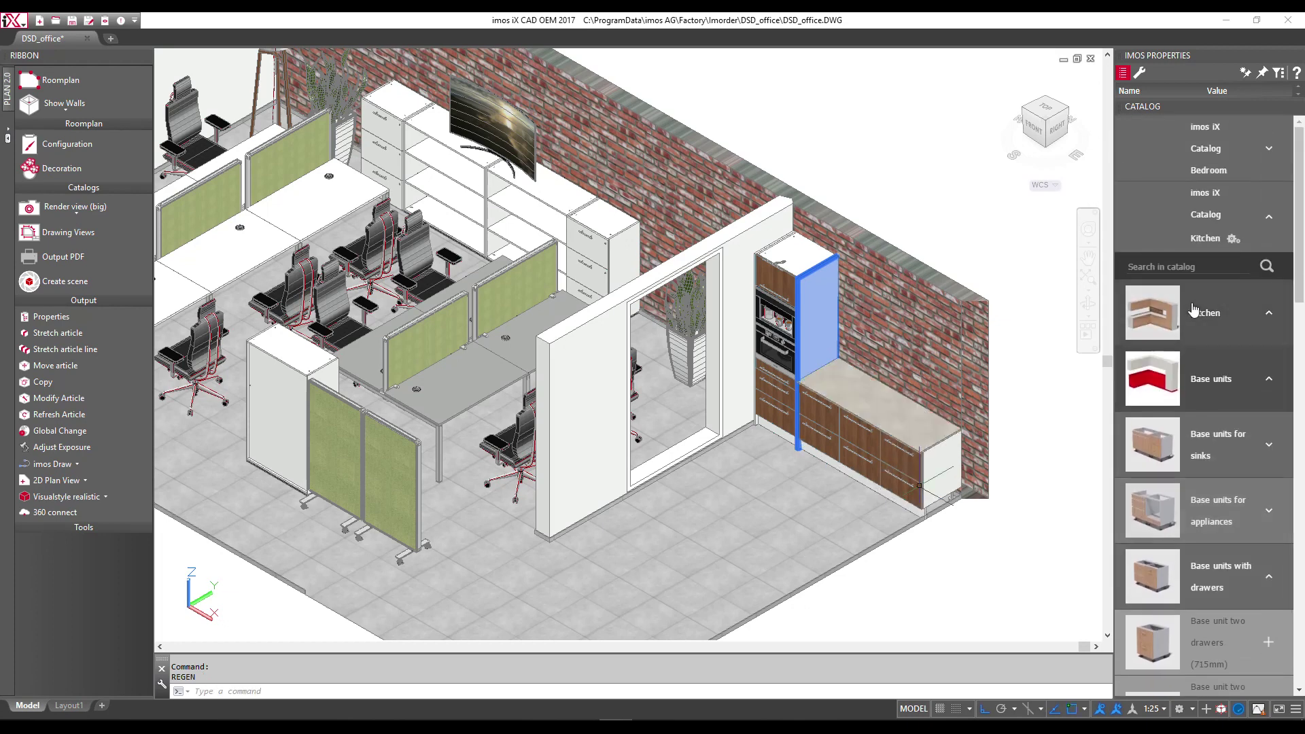
Search the Kitchen catalog for 780 and open Wall unit one lift flap door.
left_click(1189, 268)
type("780")
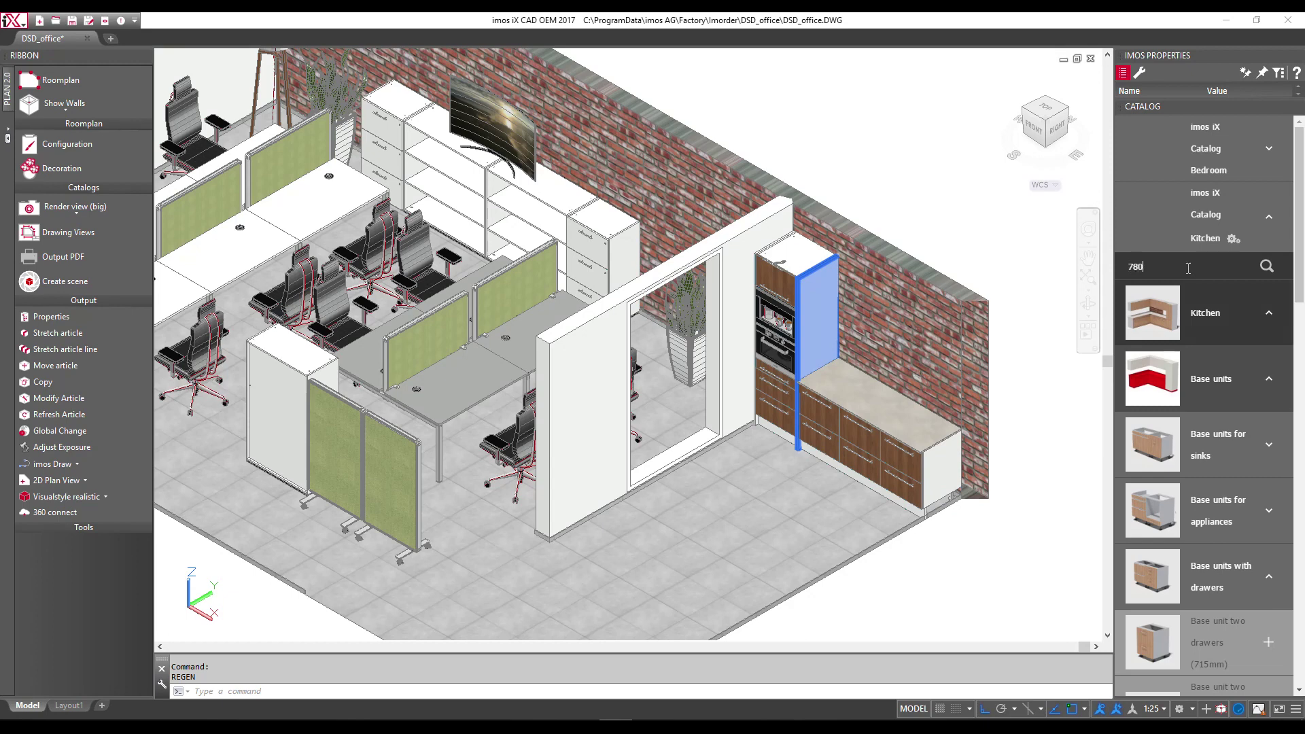
key("Return")
scroll(1264, 340, "down", 5)
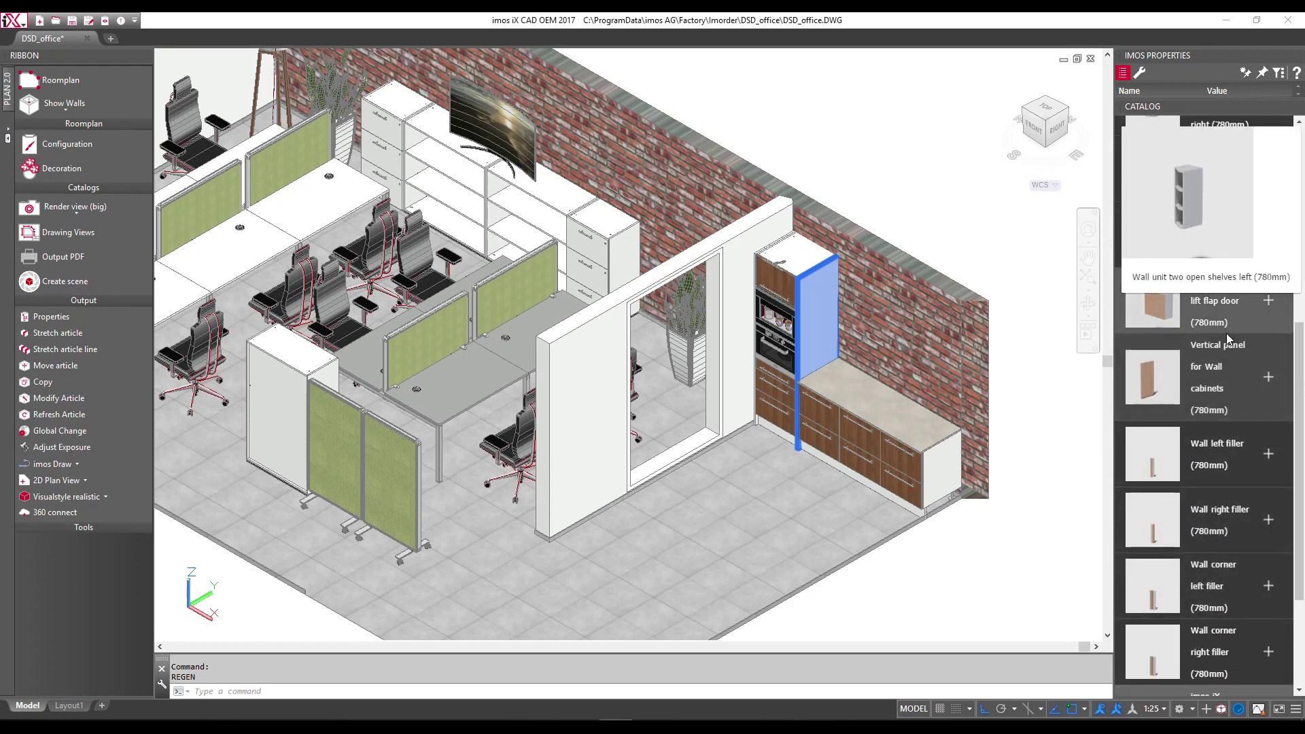
left_click(1217, 371)
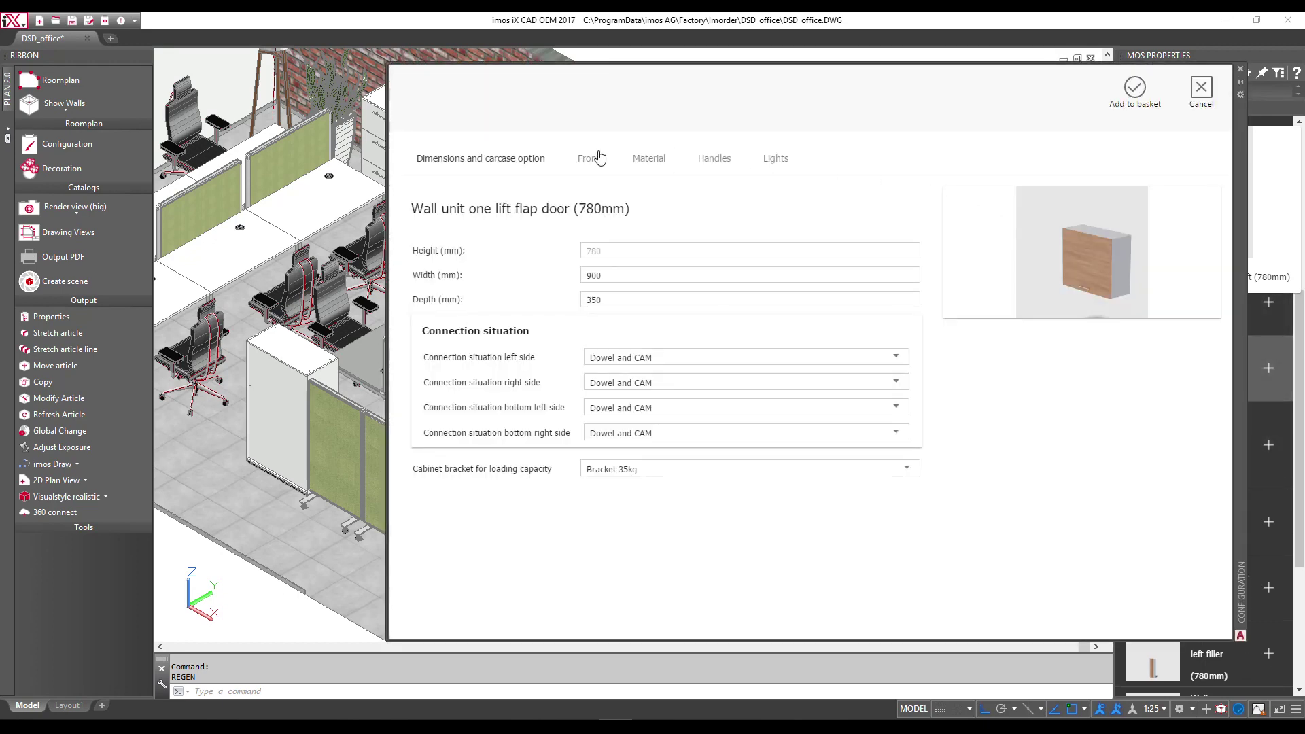
Give the wall unit an Aluminium frame glass front and Spotlights and Uplights, and place it above the counter.
left_click(594, 161)
left_click(619, 367)
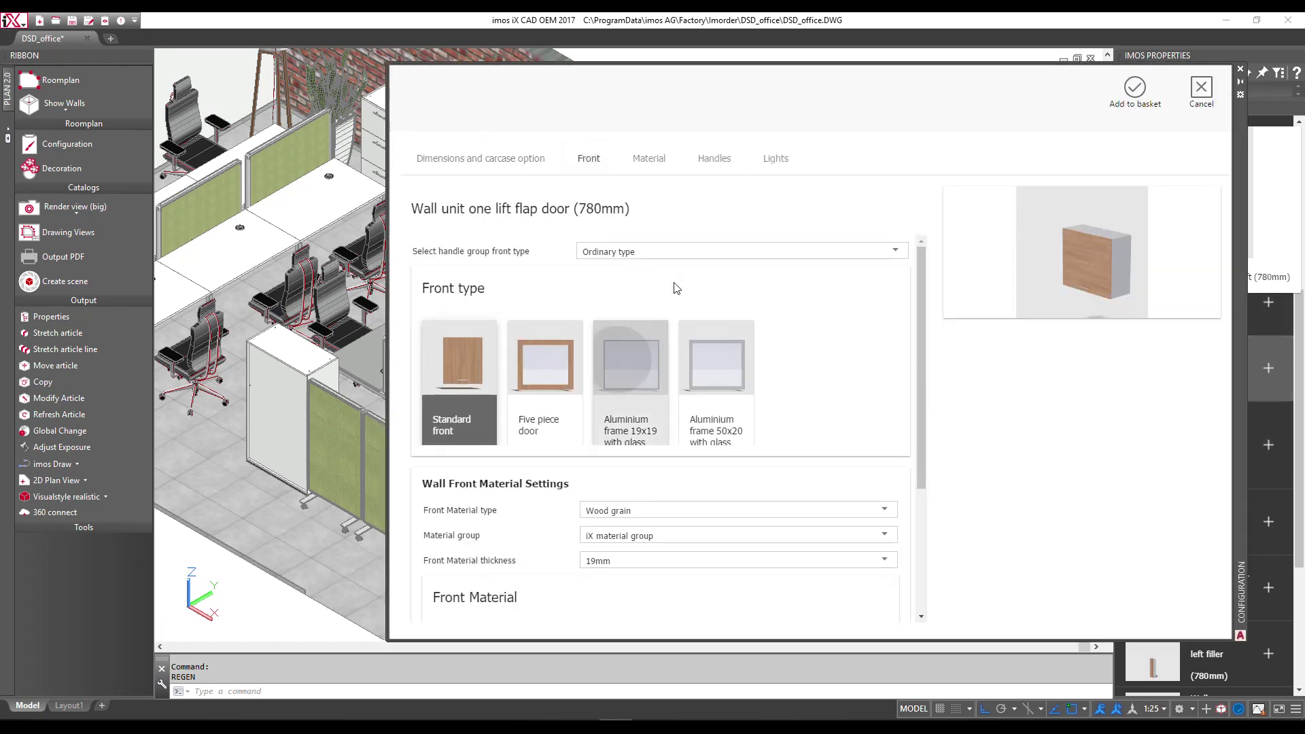
left_click(776, 158)
left_click(769, 251)
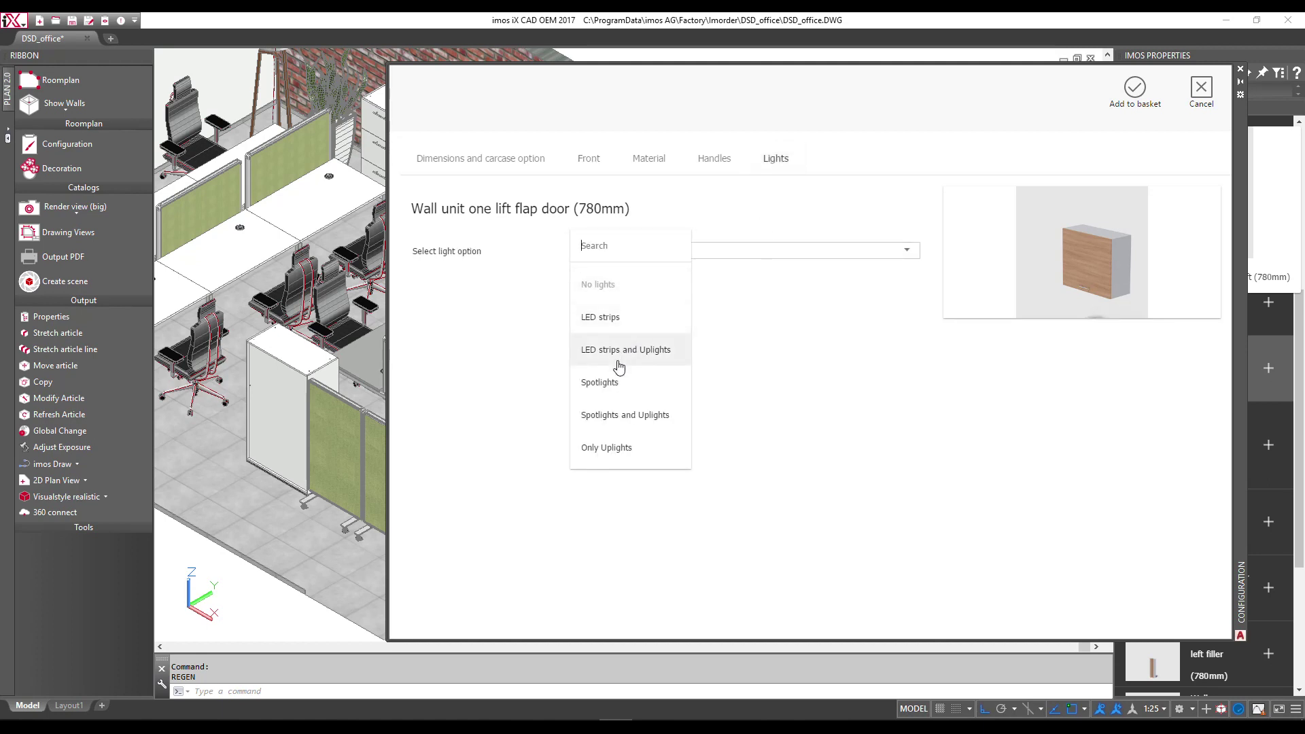
left_click(611, 417)
left_click(631, 394)
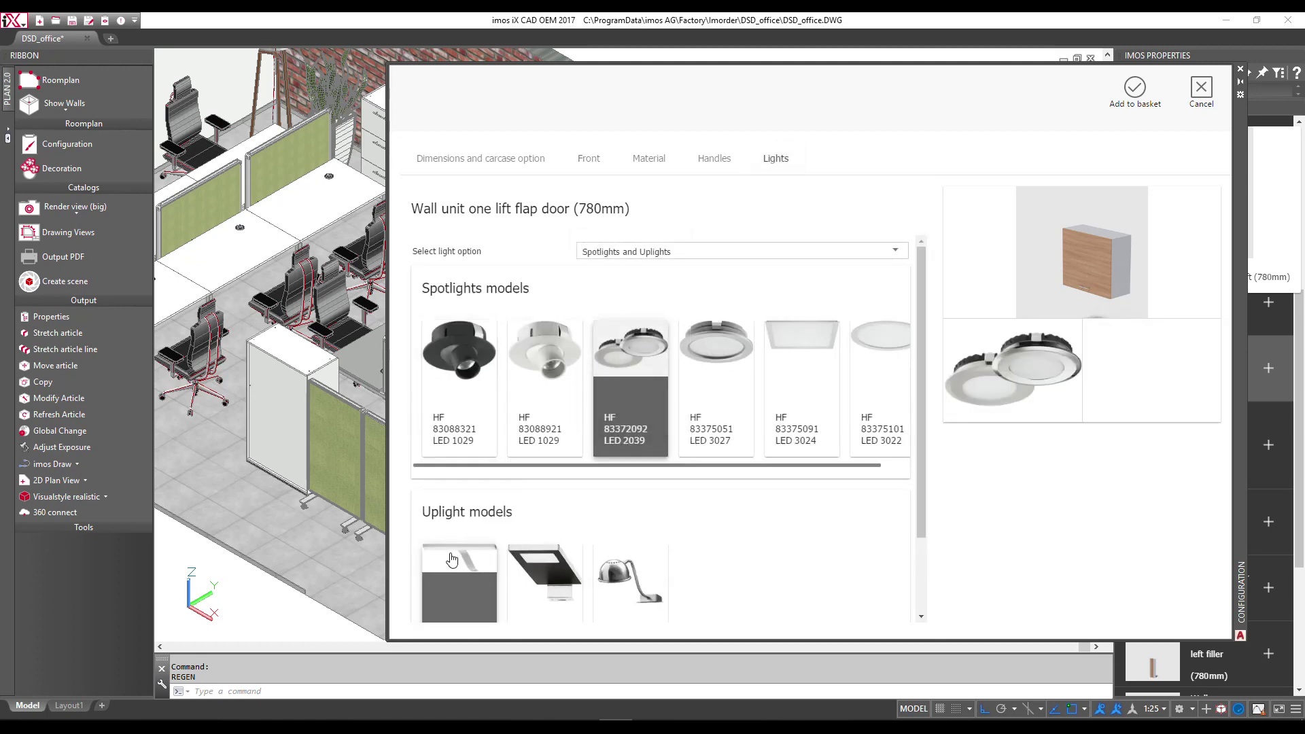
left_click(1134, 88)
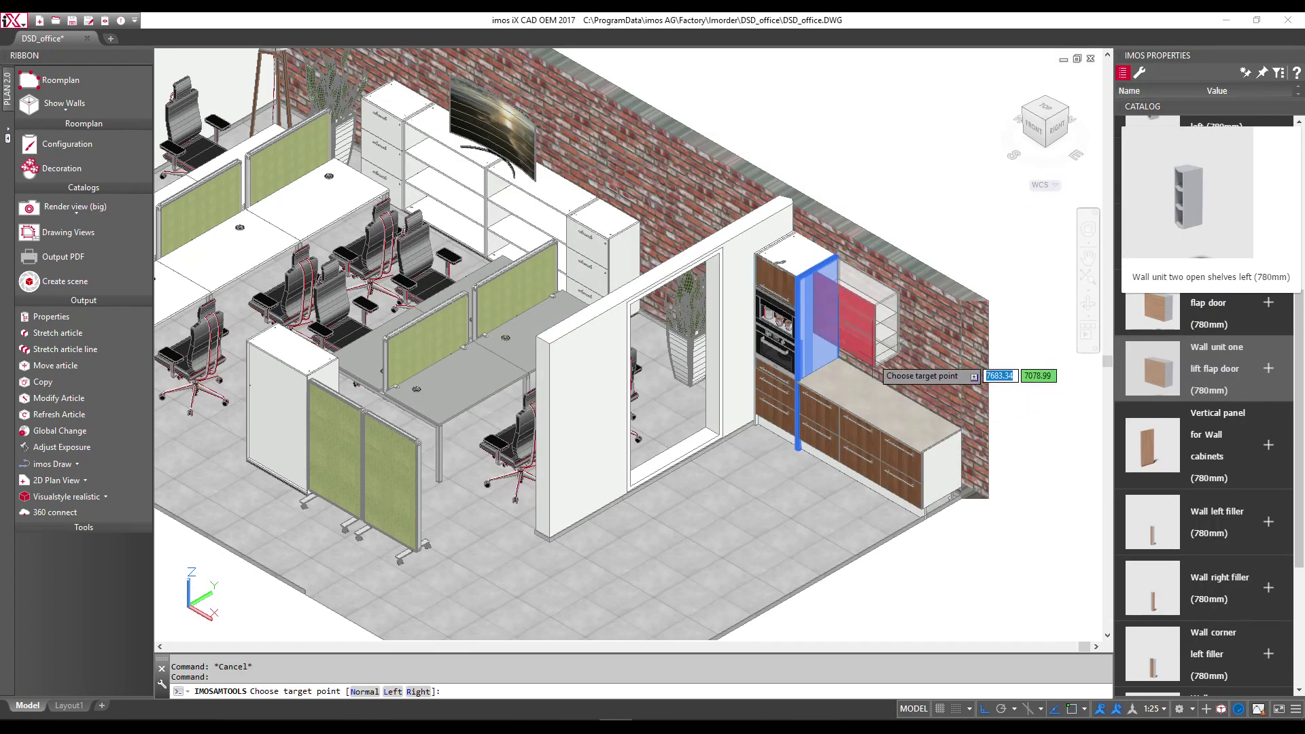
left_click(870, 354)
key("Escape")
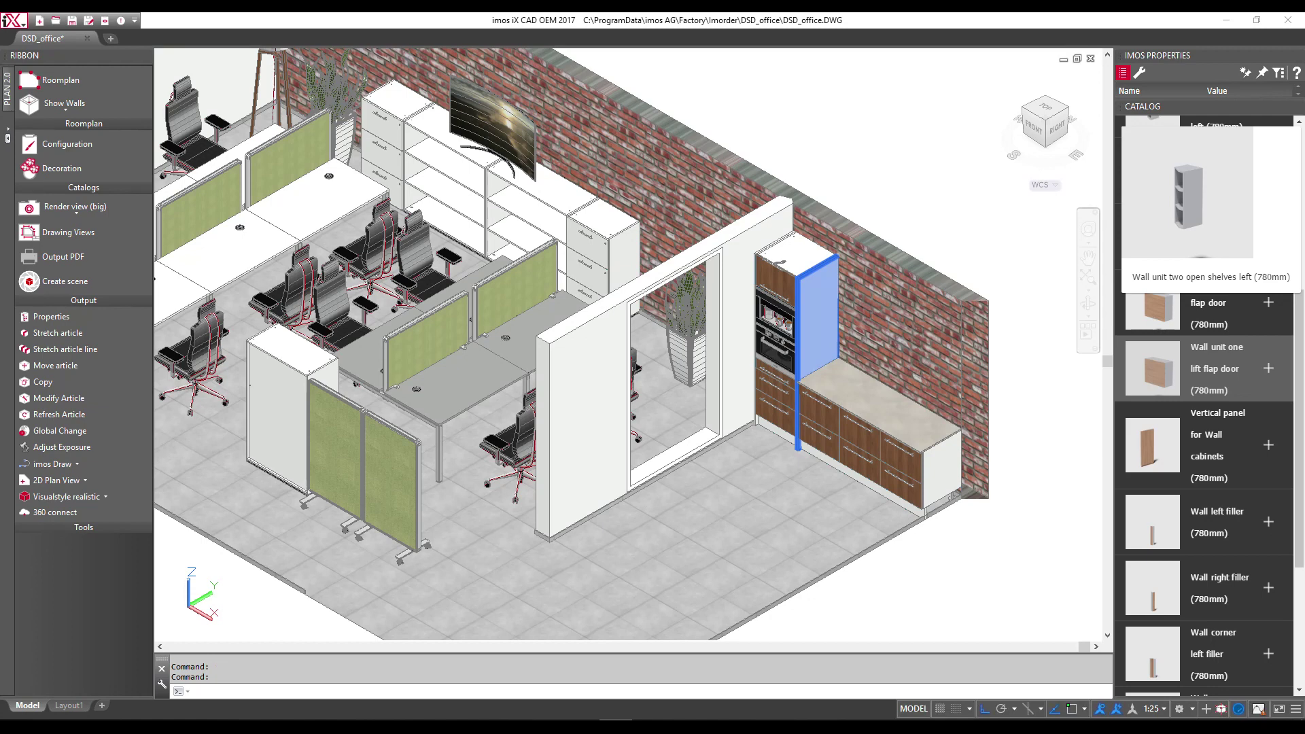
Add a second lift-flap wall unit with Aluminium frame 19x19 glass and HF 83372092 spotlights and uplights beside the first.
left_click(1221, 373)
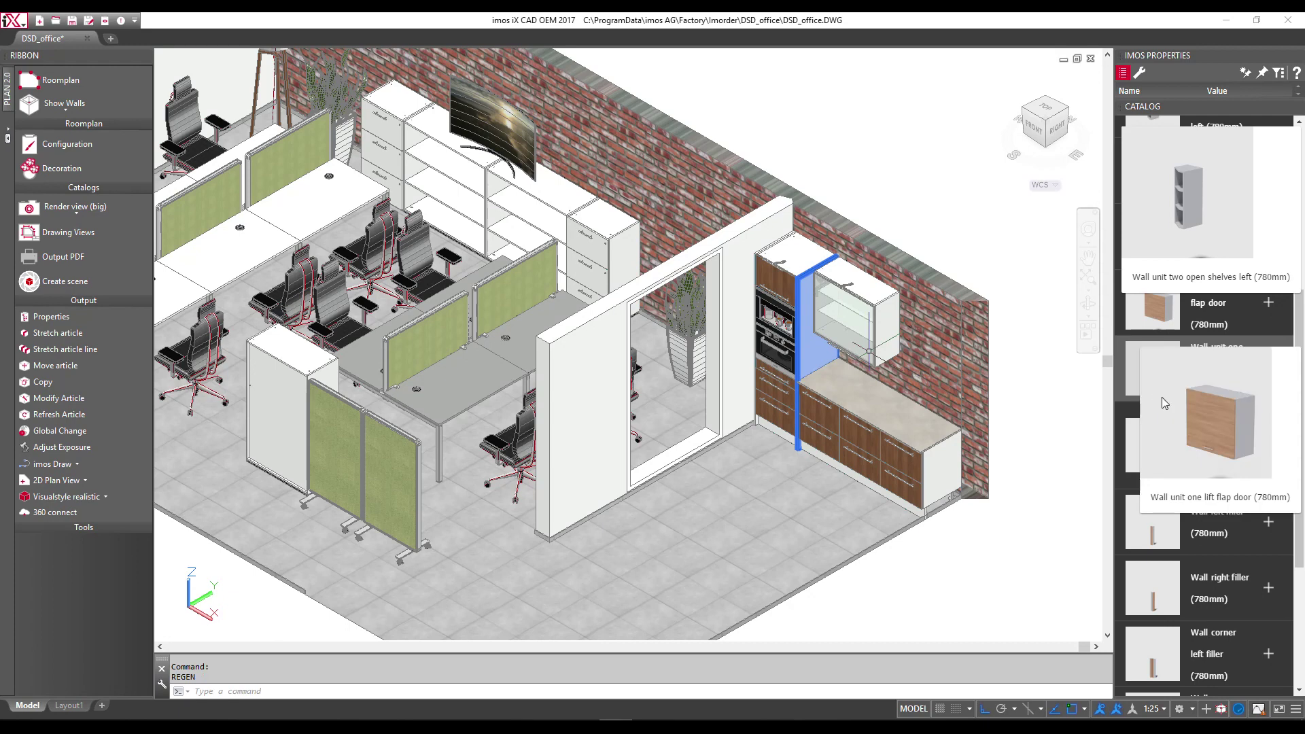
left_click(1221, 373)
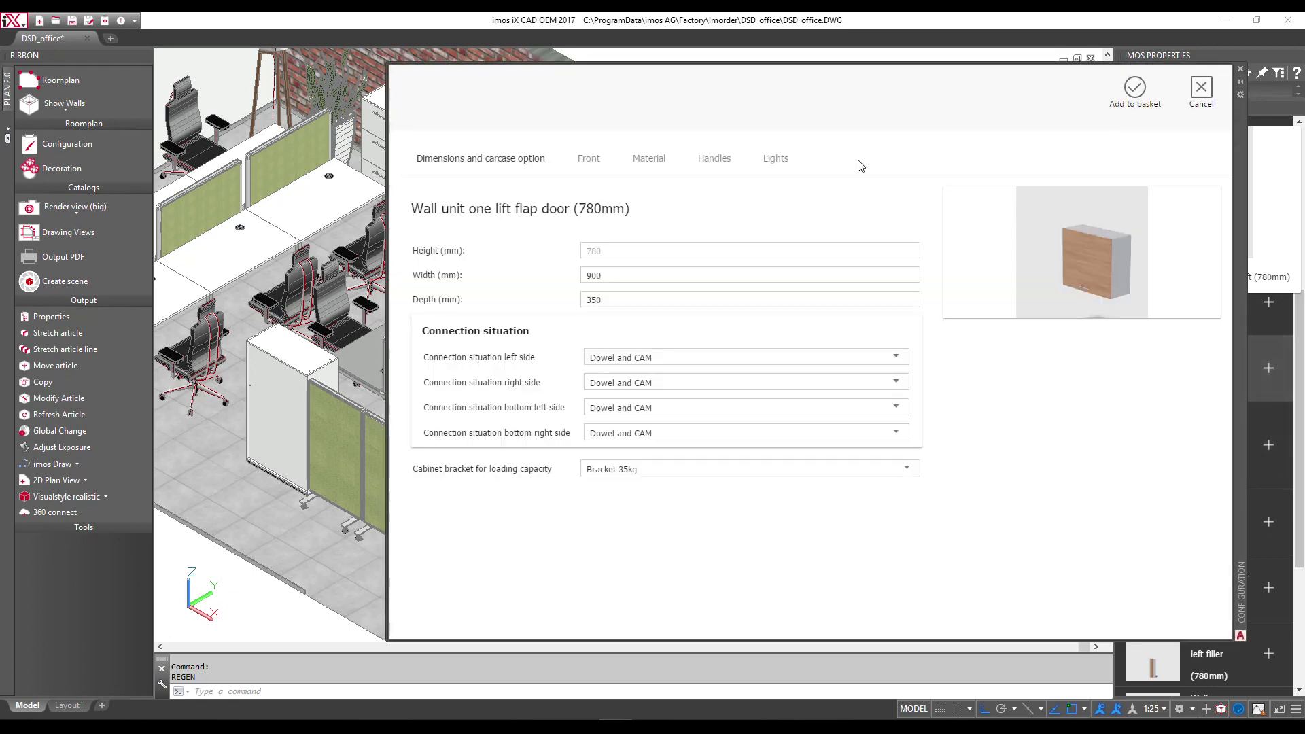
left_click(589, 158)
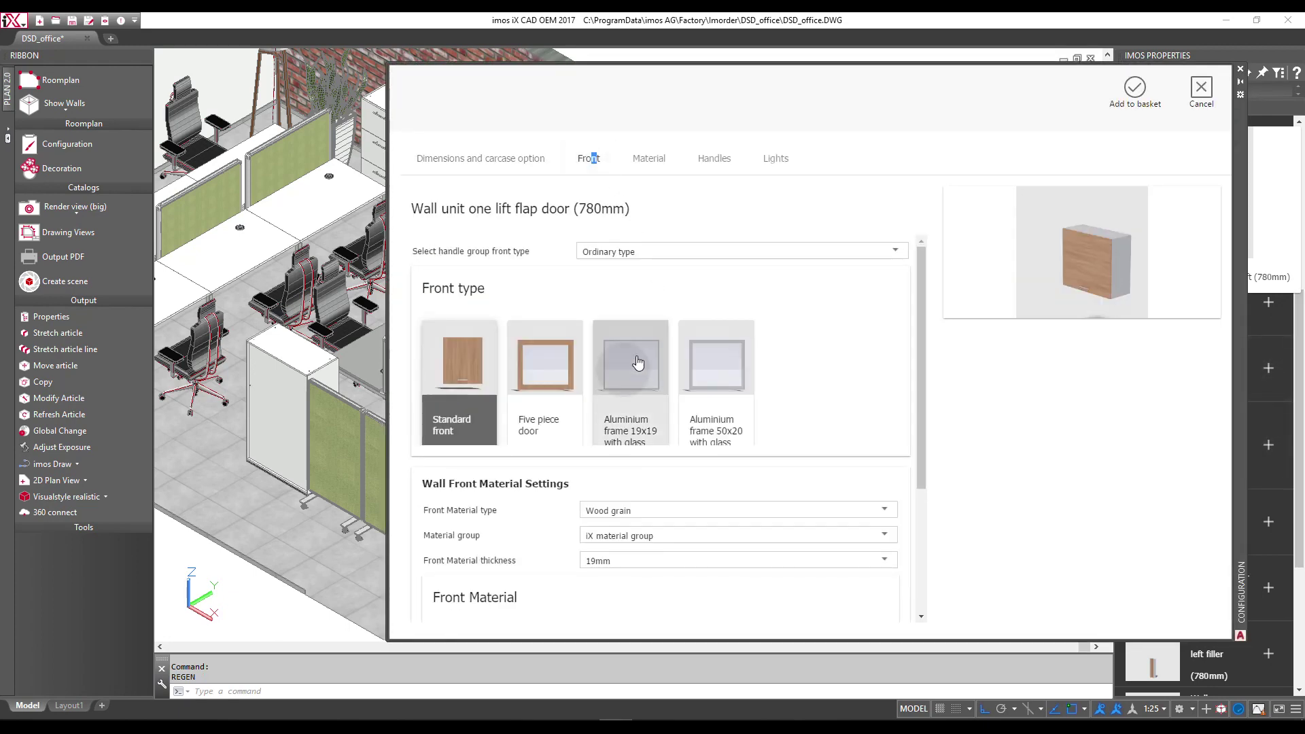
left_click(622, 353)
left_click(776, 164)
left_click(690, 253)
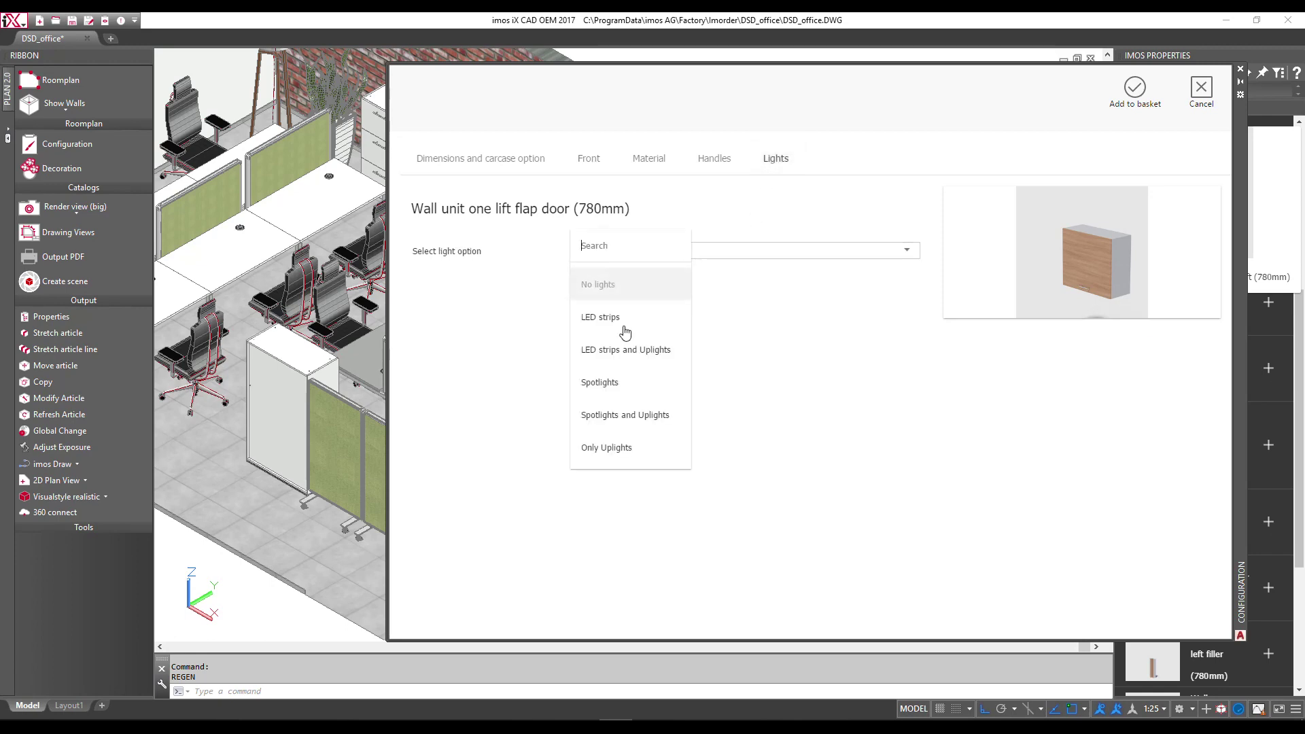
left_click(603, 416)
left_click(632, 350)
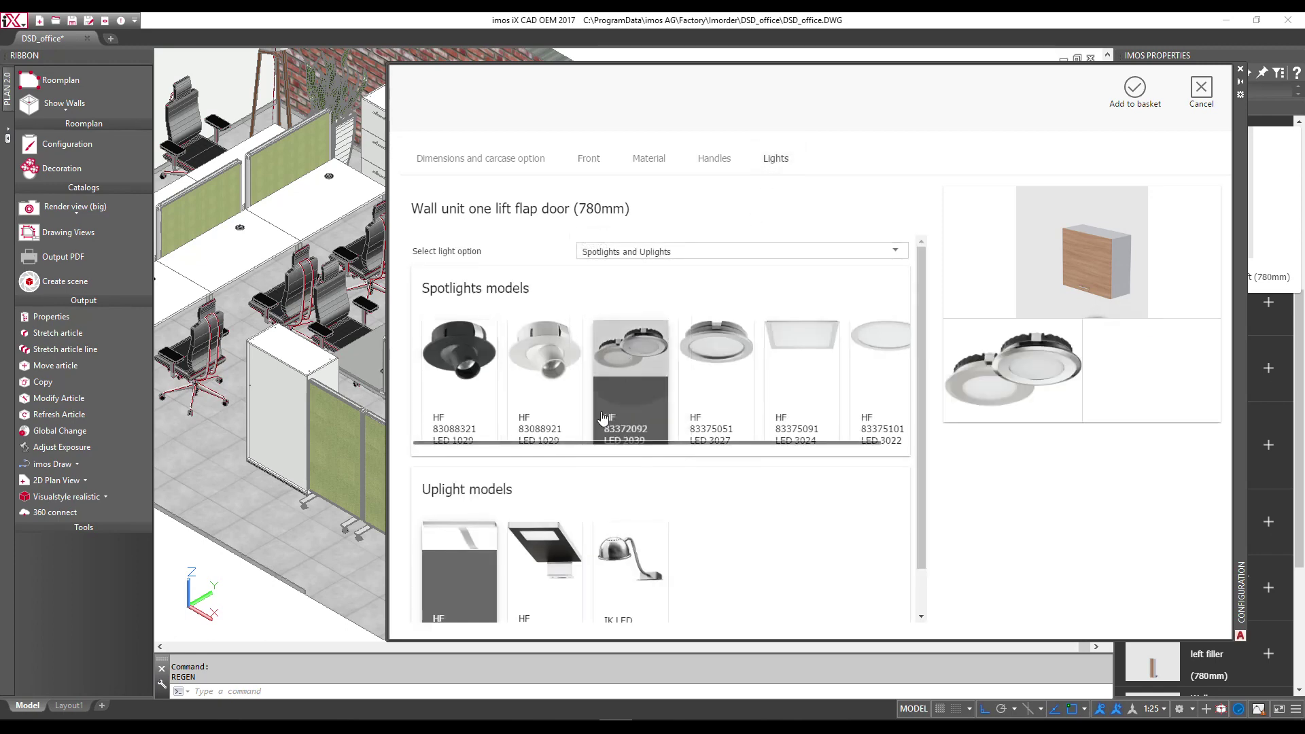
left_click(1134, 88)
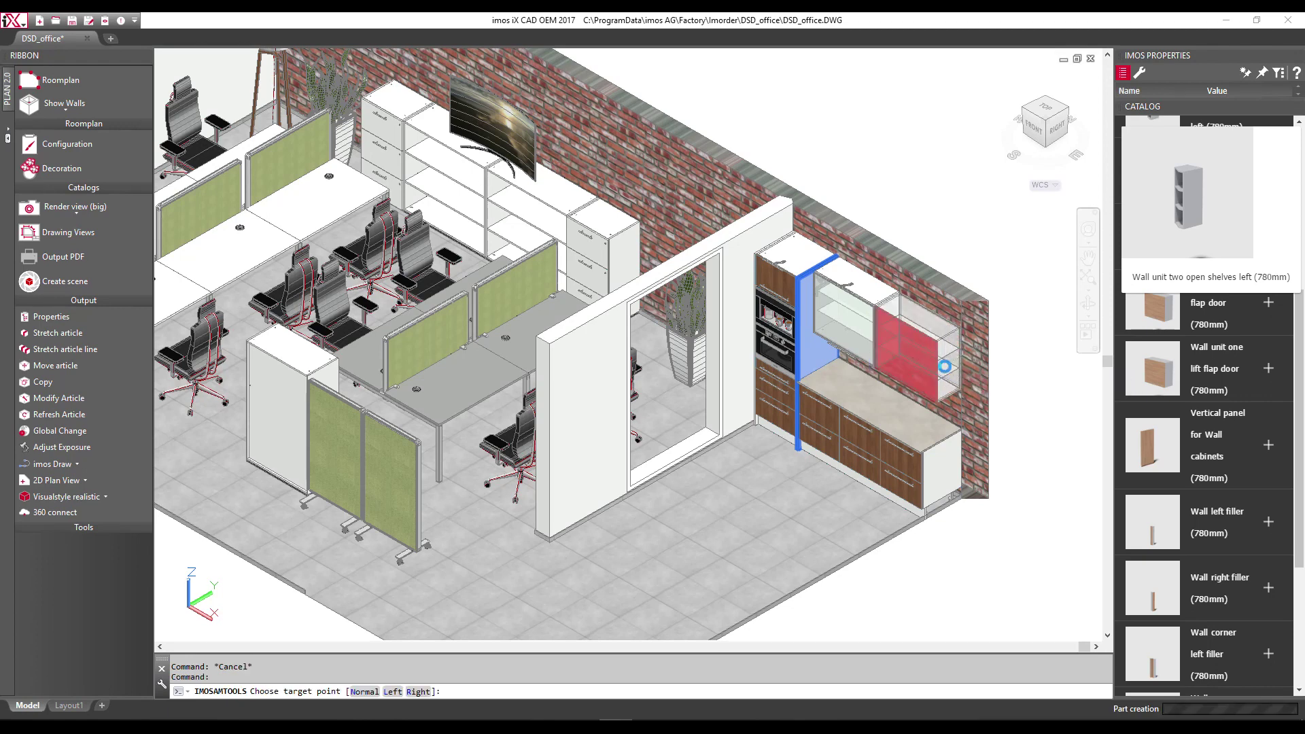
key("Escape")
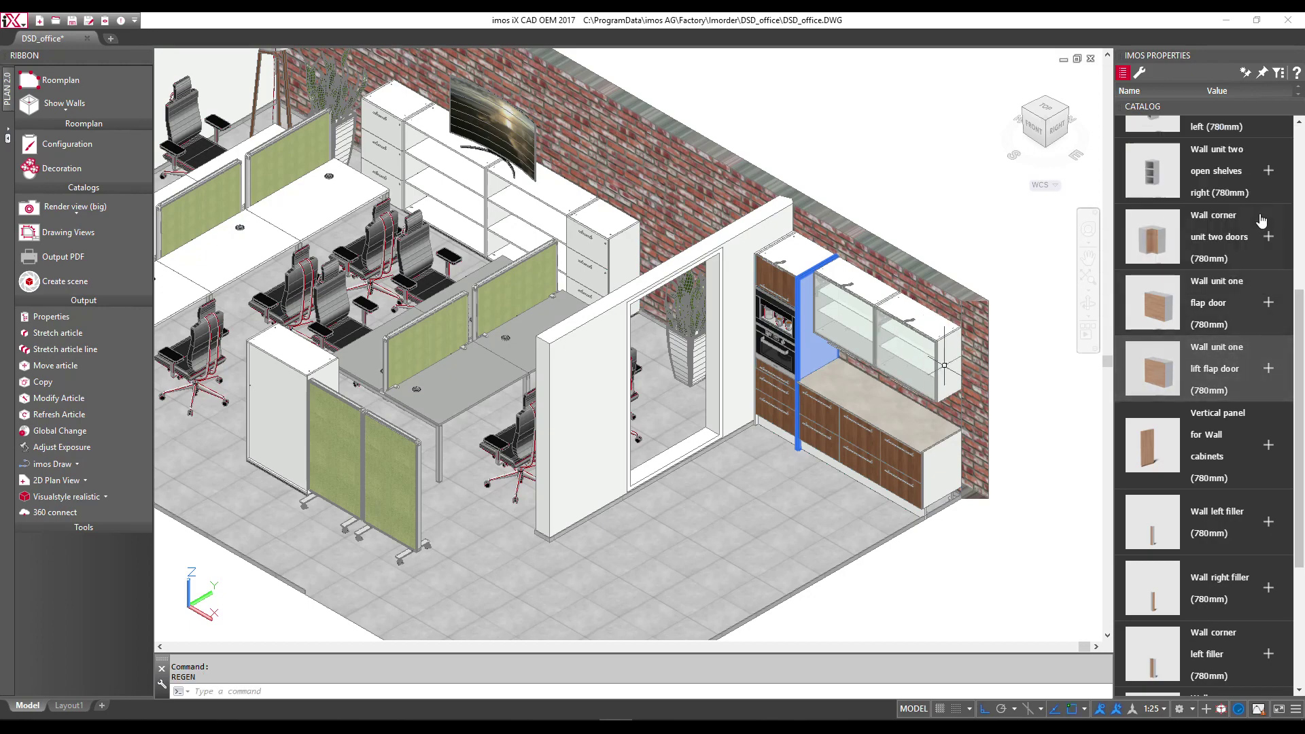
left_click(1045, 106)
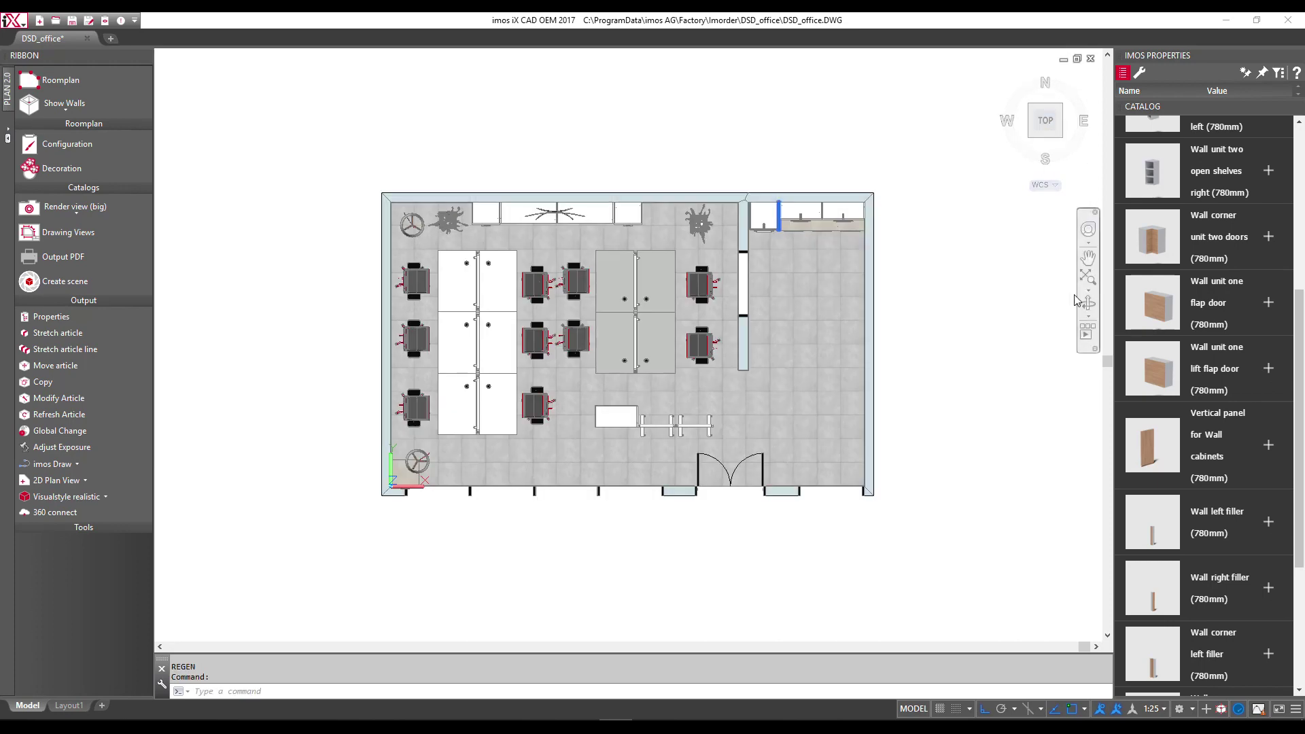
In top view, place a dining table from Decoration > Kitchen > Dining tables in the kitchen area.
left_click(1151, 233)
left_click(61, 168)
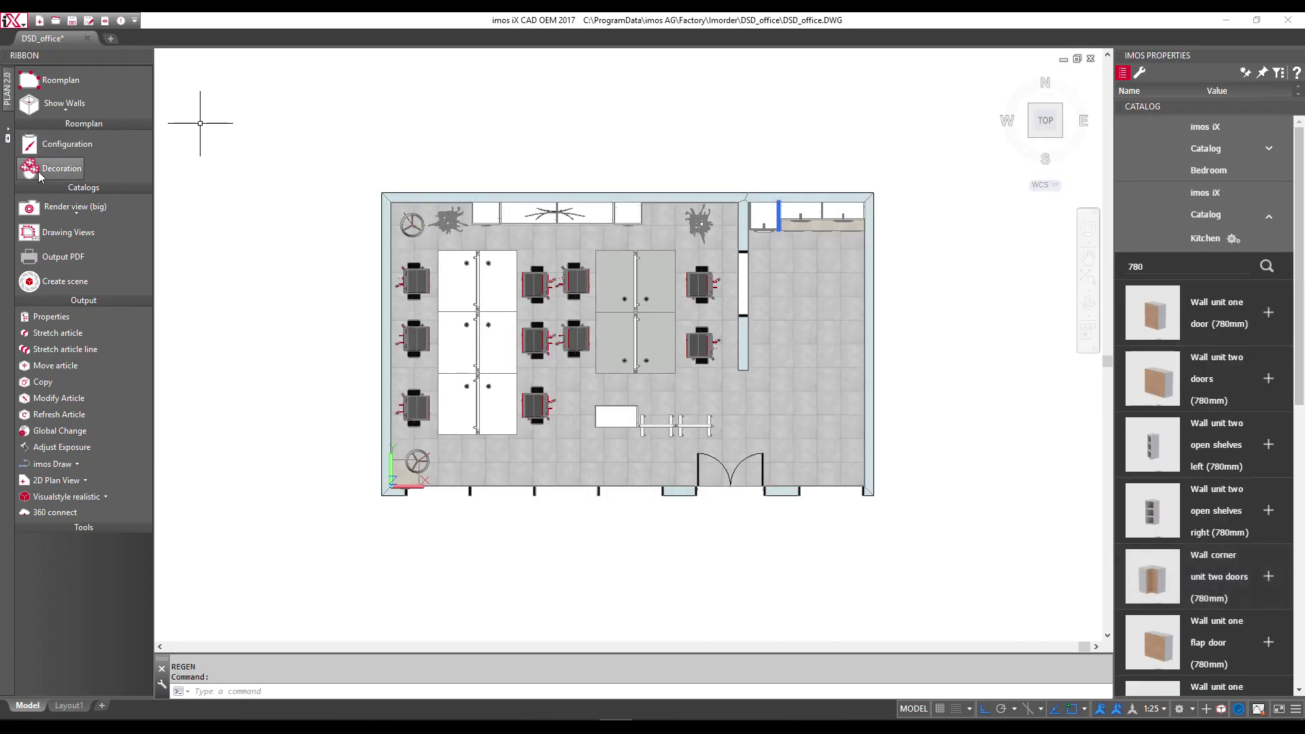
left_click(1281, 157)
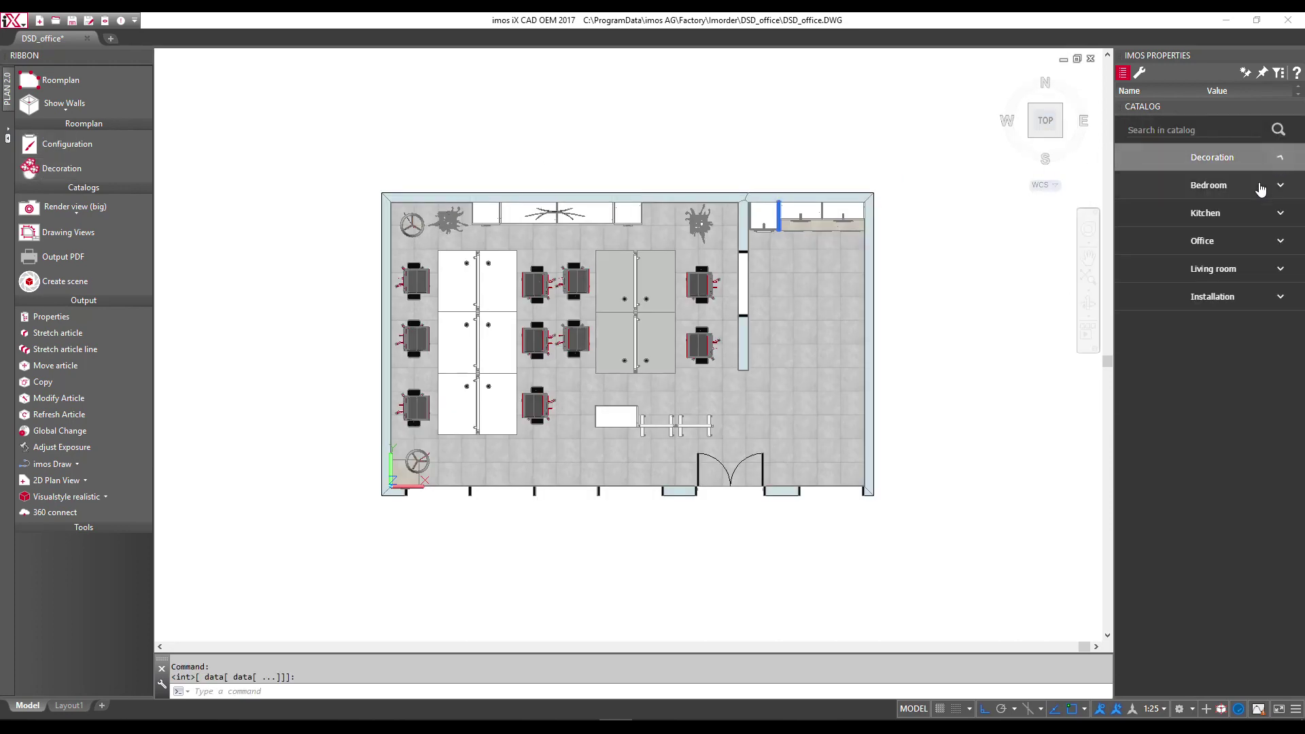
left_click(1261, 215)
left_click(1251, 242)
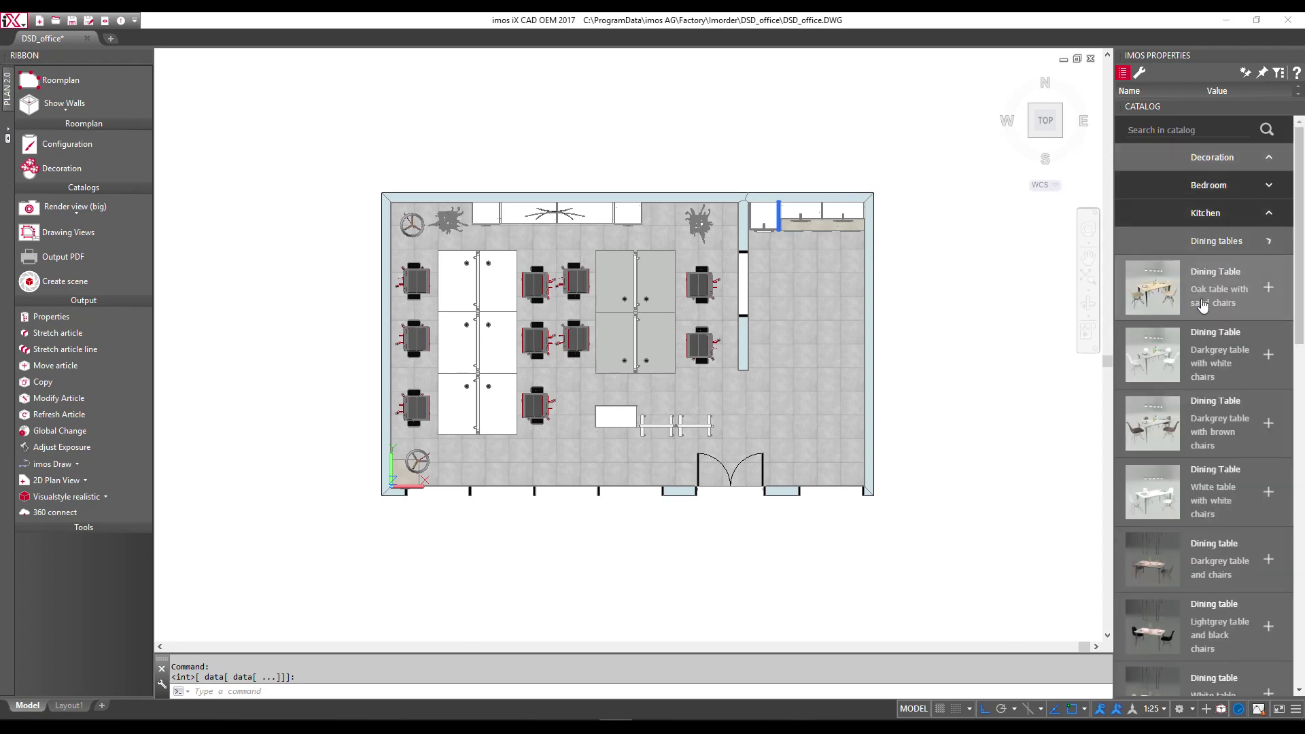
scroll(1198, 412, "down", 2)
scroll(1203, 401, "down", 2)
scroll(1207, 394, "down", 2)
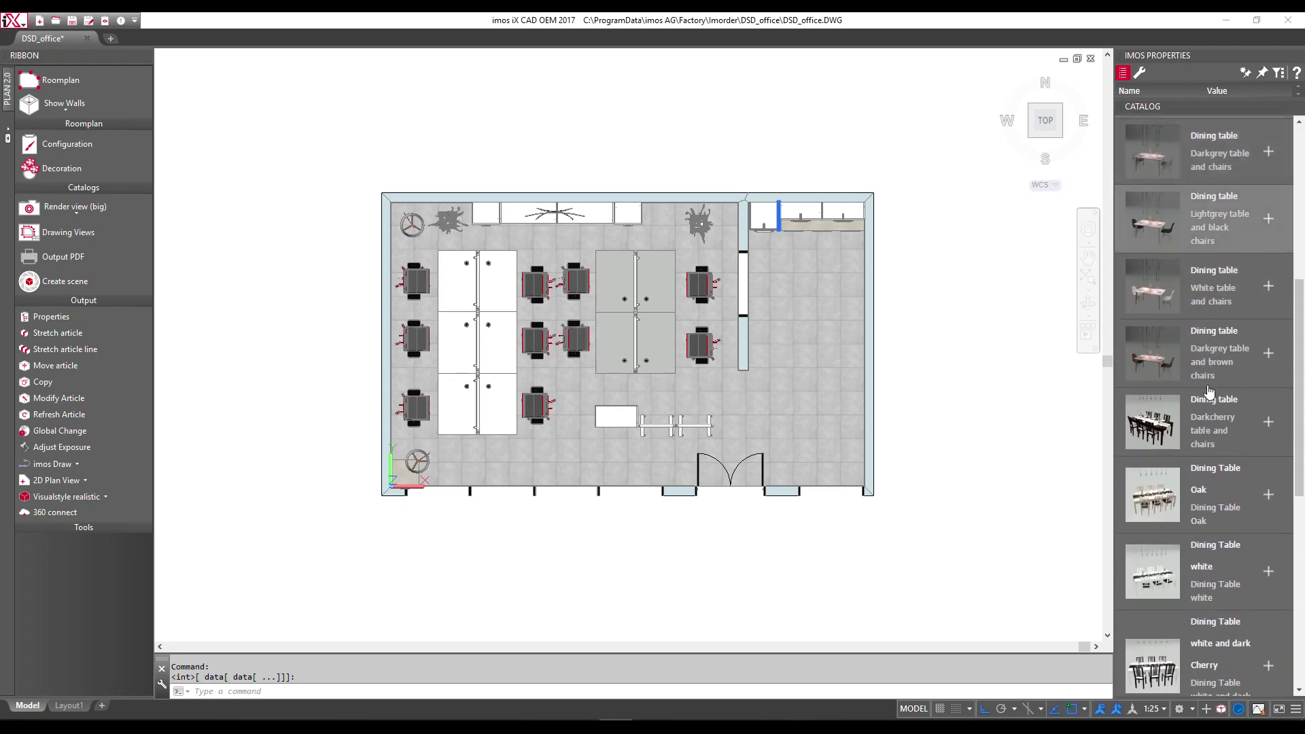
left_click(1268, 571)
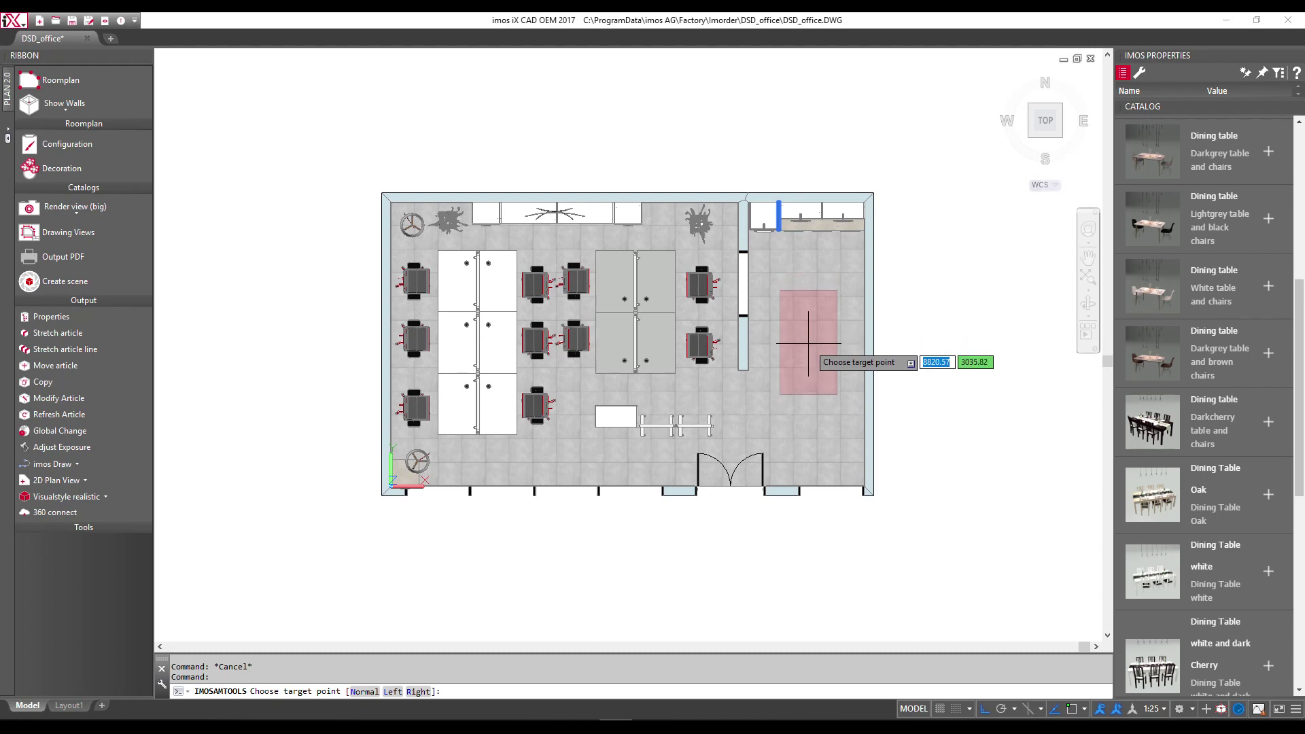
left_click(806, 351)
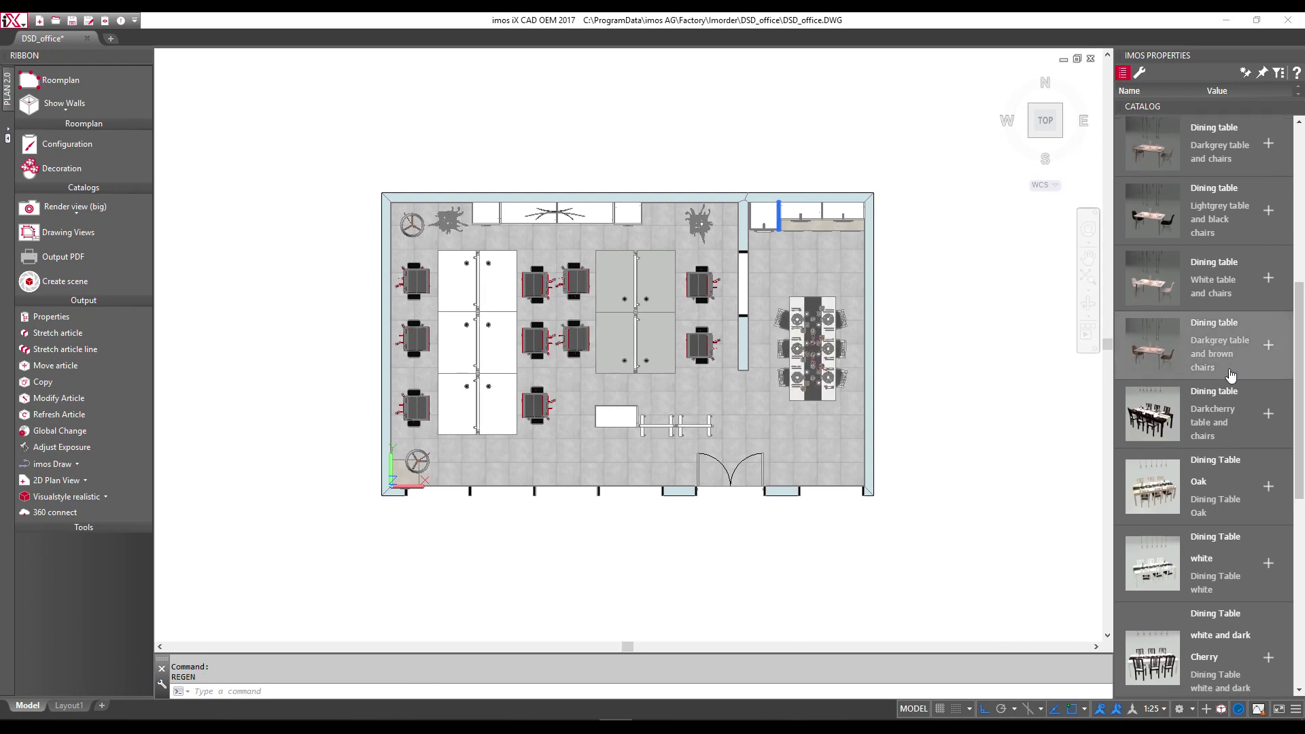
Place the teal SMEG stand-alone fridge from the Kitchen catalog in the kitchen's lower-right corner.
scroll(1225, 372, "down", 5)
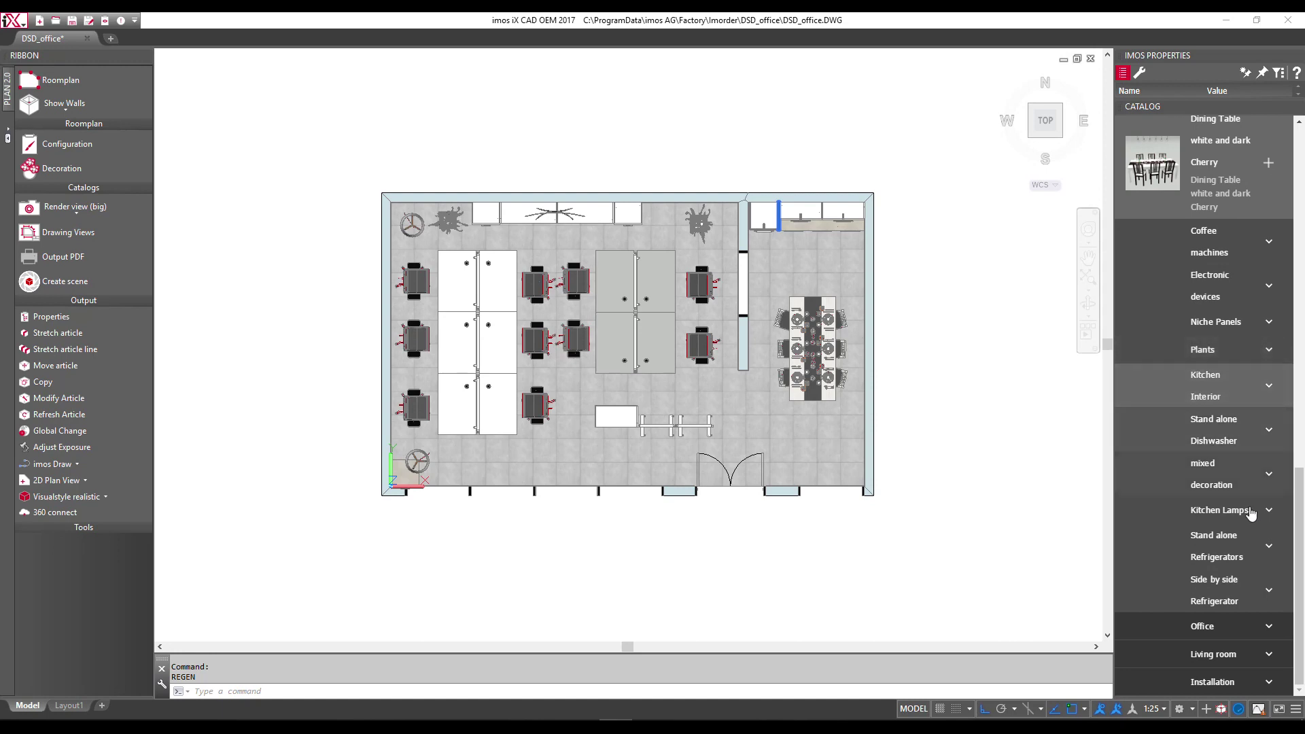
left_click(1257, 554)
scroll(1257, 475, "down", 5)
scroll(1264, 422, "down", 3)
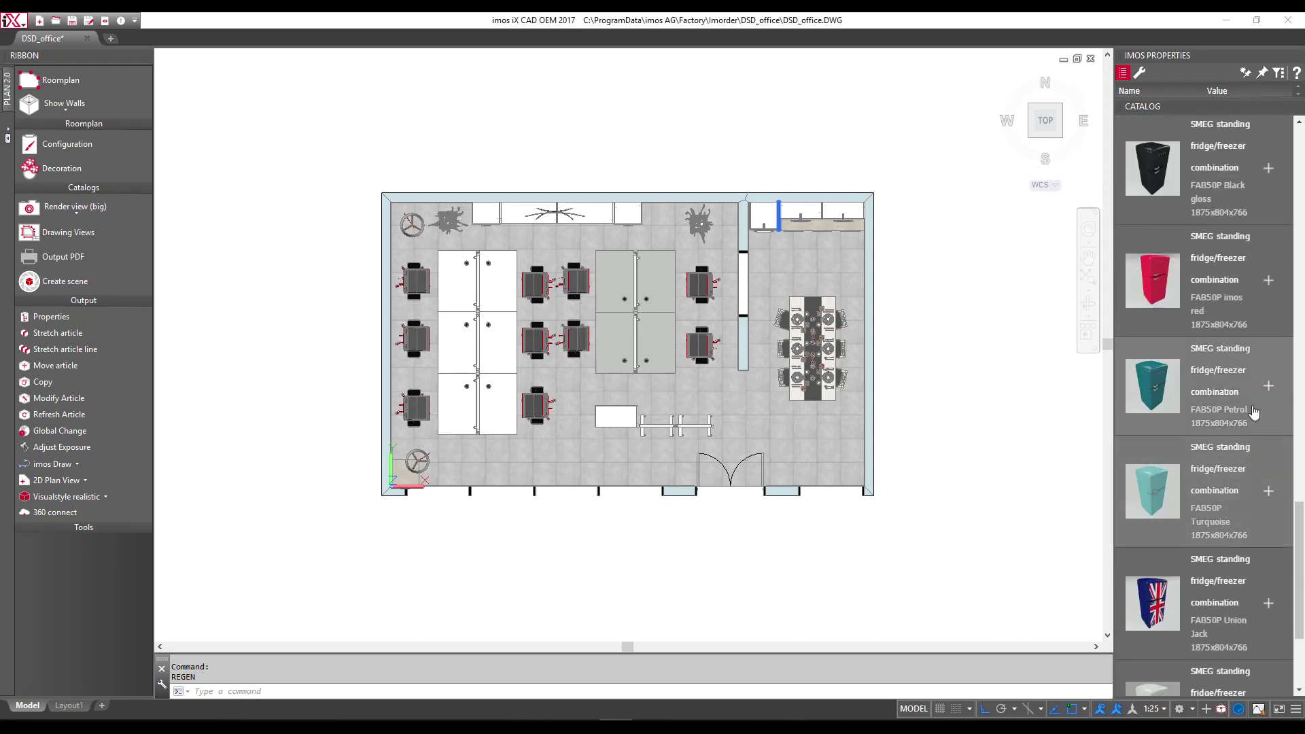
left_click(1268, 388)
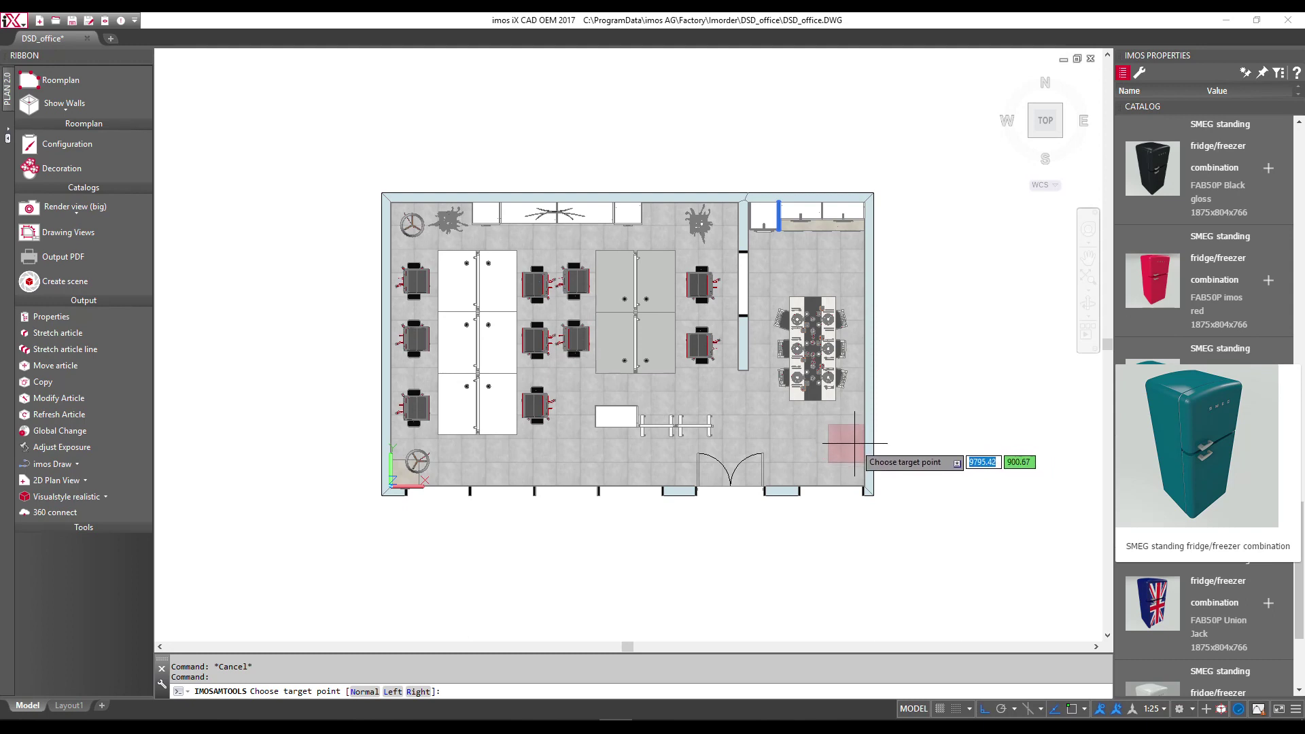
left_click(855, 443)
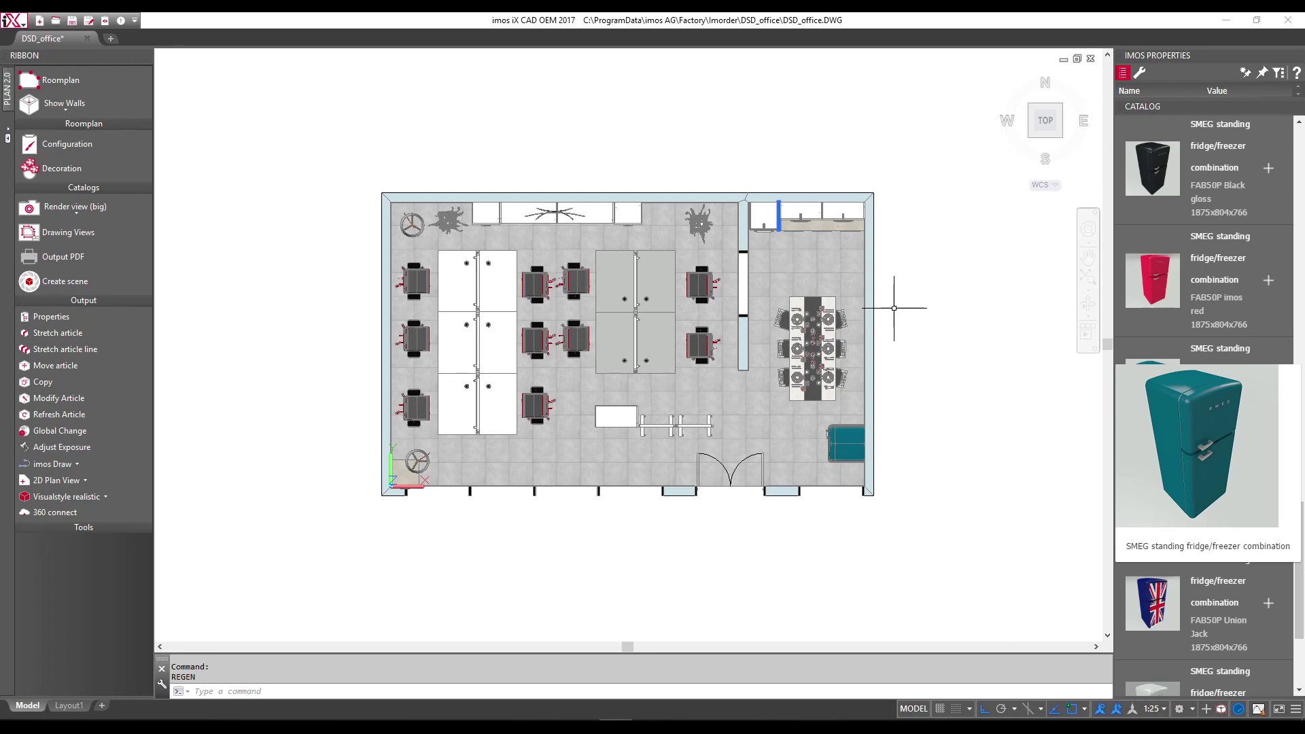
mouse_move(1045, 120)
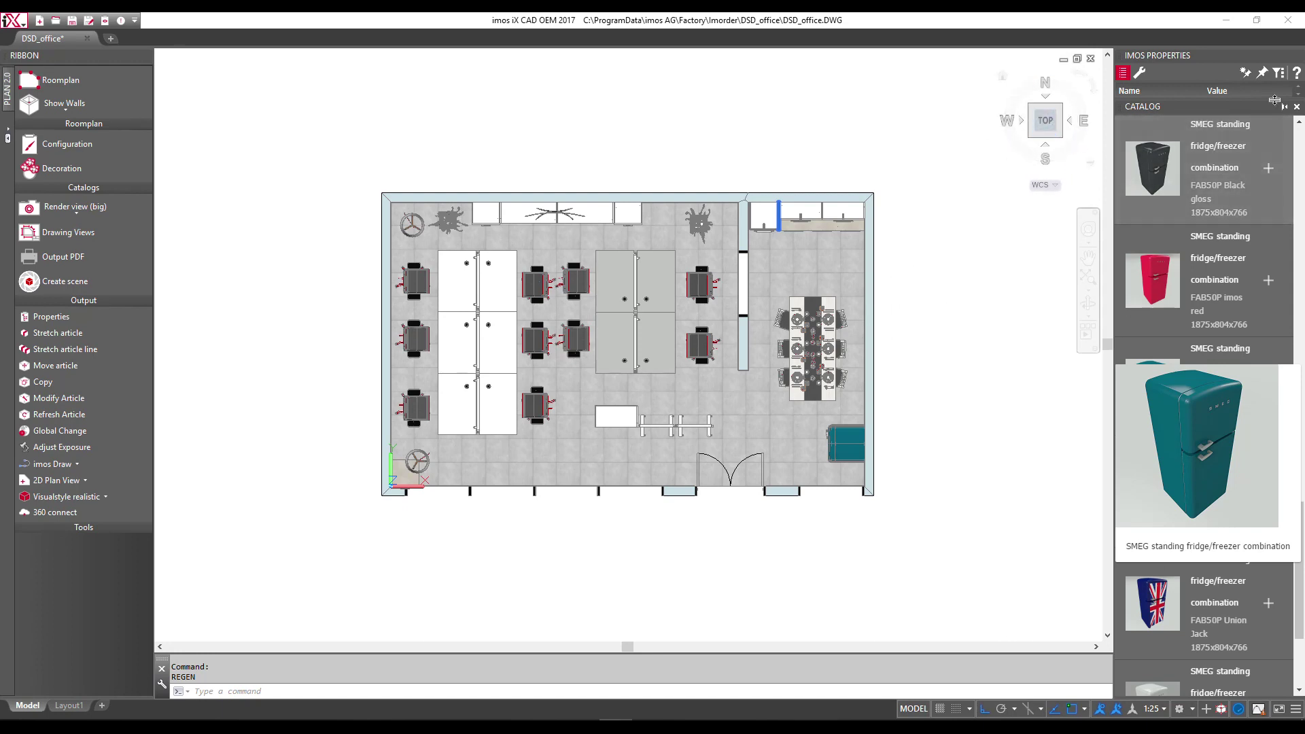
left_click(1294, 114)
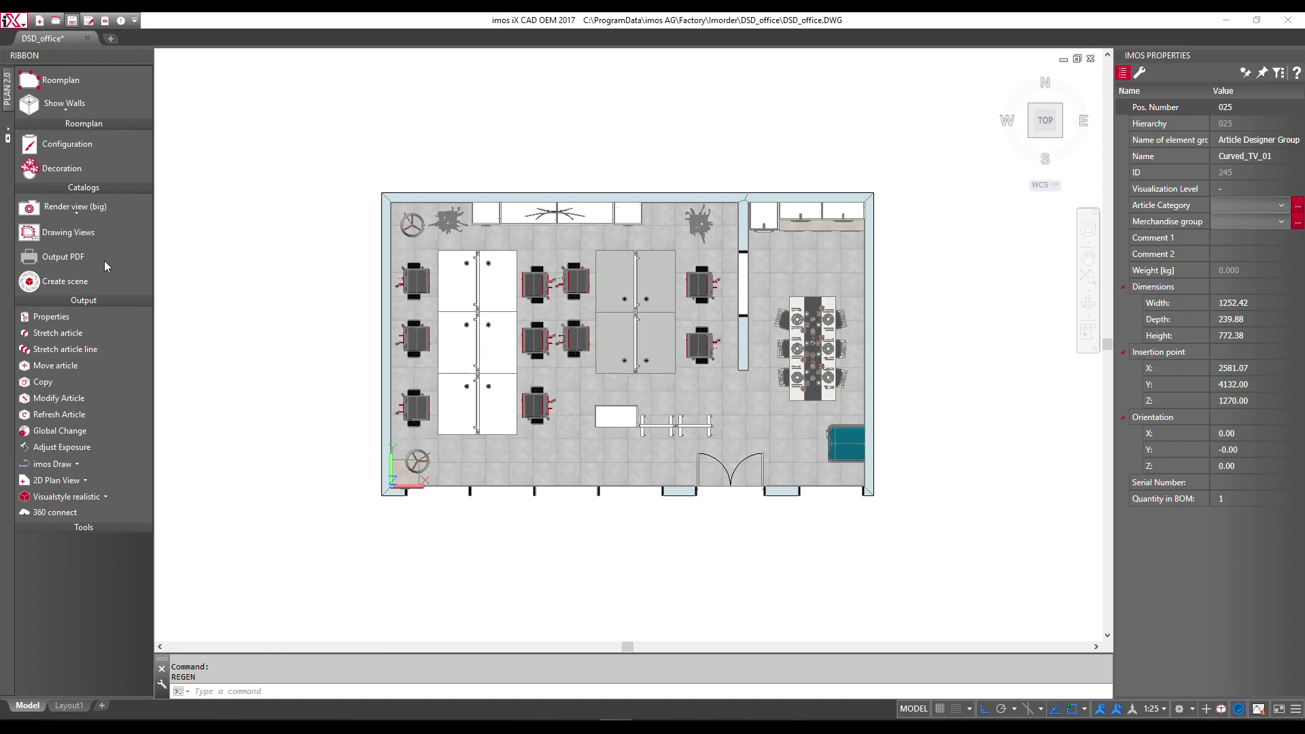
Save the office drawing with Ctrl+S to generate its part list, then select everything.
key("ctrl+s")
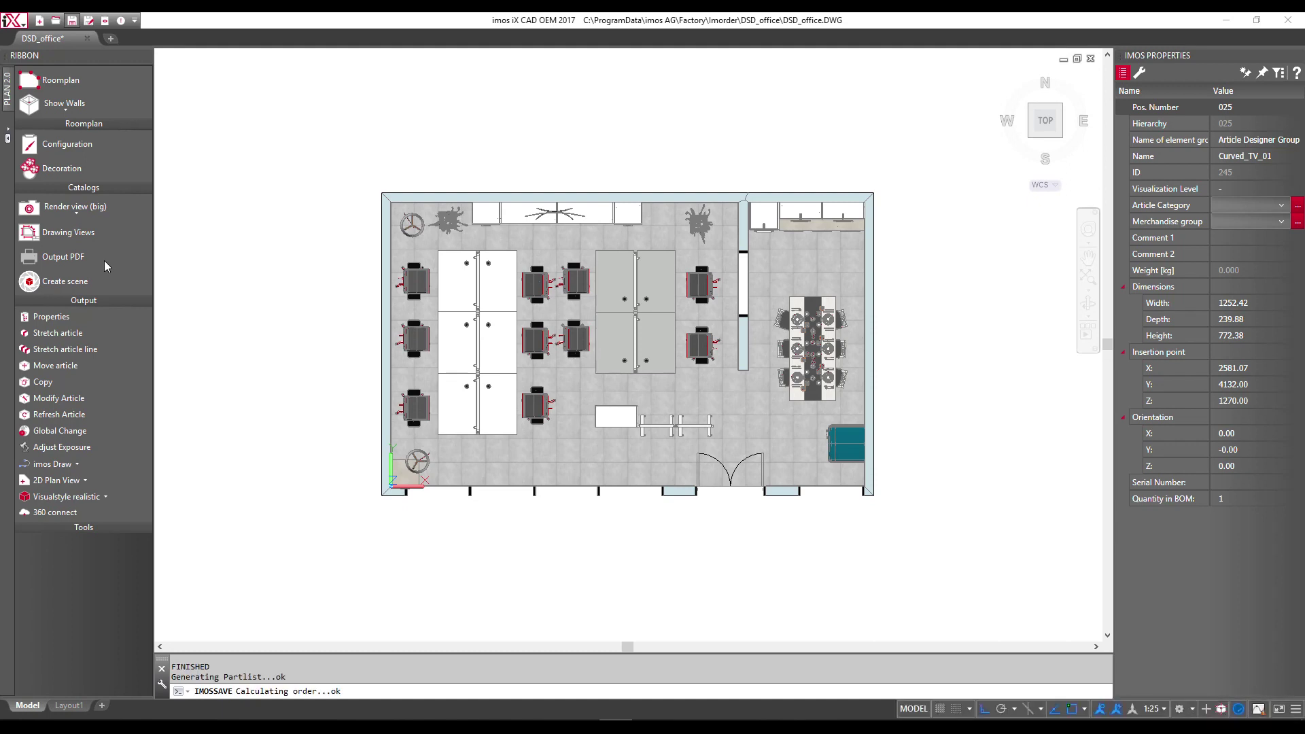
key("ctrl+a")
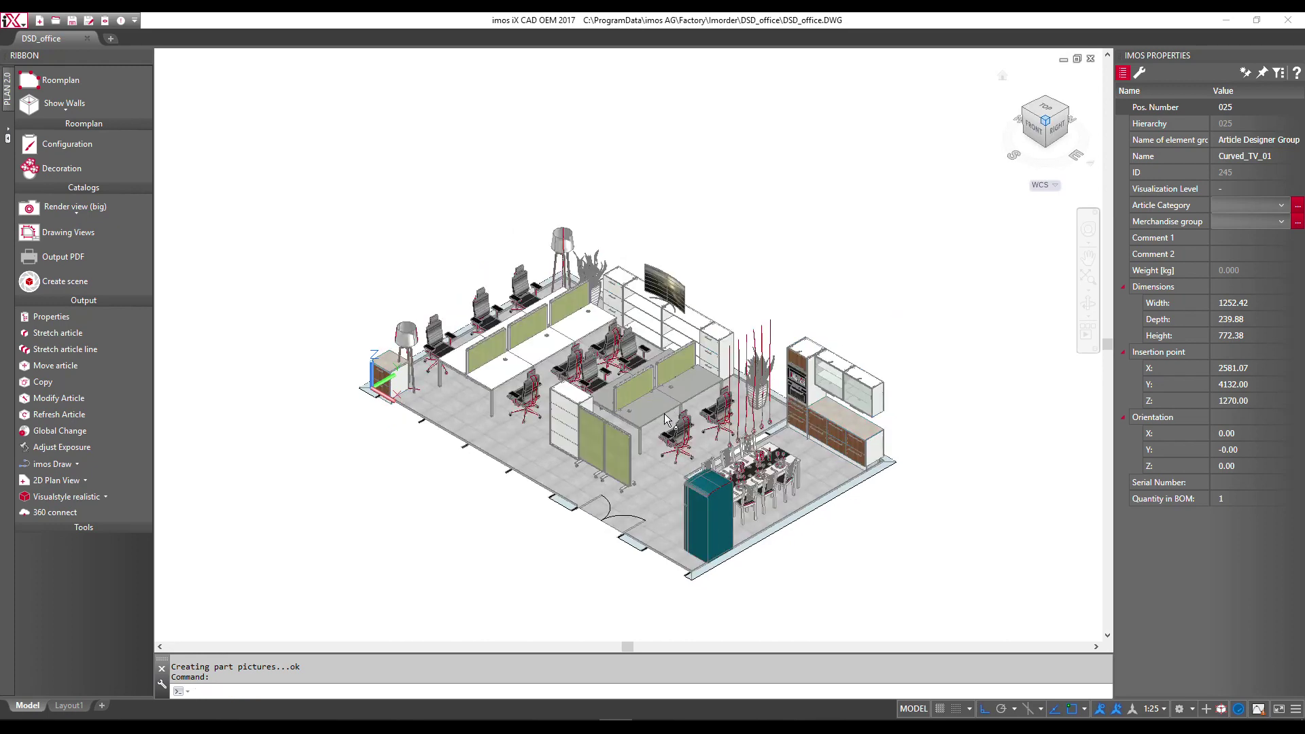
Orbit the office to a lower frontal angle and switch the view to perspective projection.
scroll(665, 425, "up", 2)
scroll(673, 448, "up", 3)
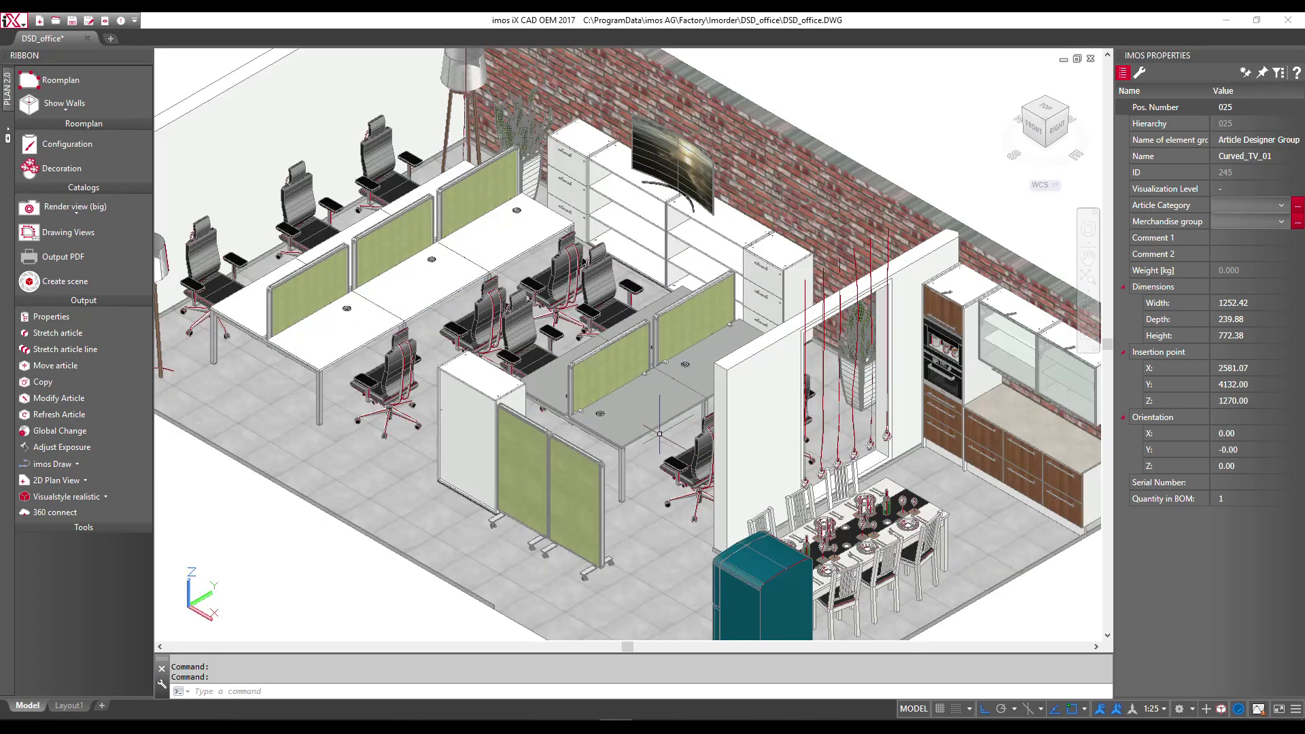
mouse_move(680, 479)
middle_mouse_down("shift")
mouse_move(651, 458)
mouse_move(612, 462)
middle_mouse_up("shift")
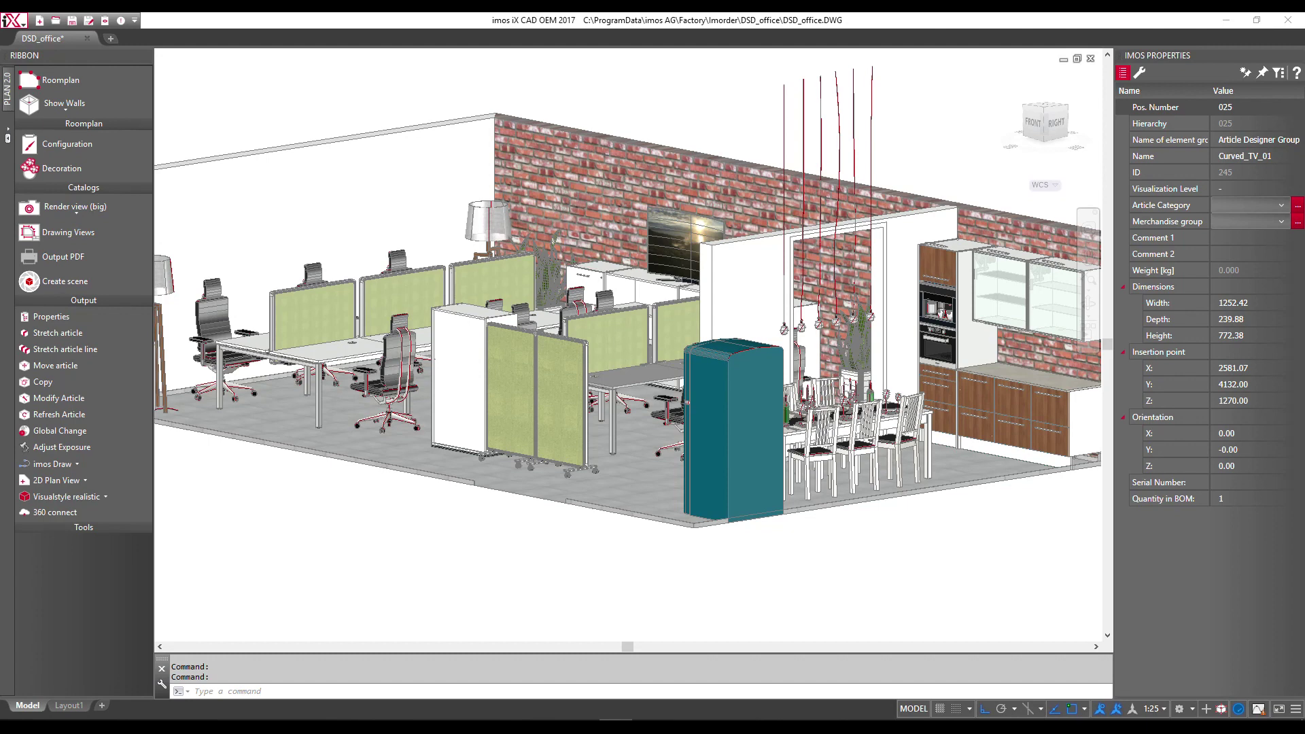
scroll(569, 266, "up", 2)
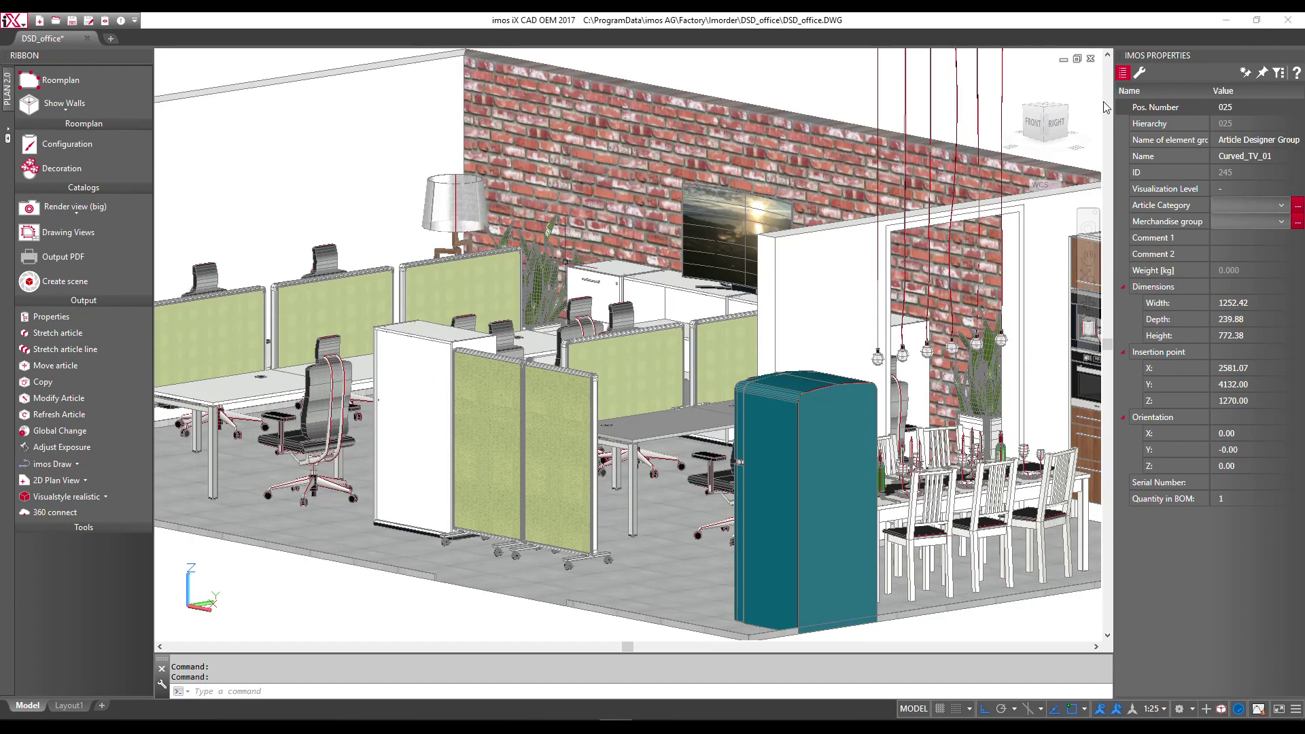
right_click(1038, 124)
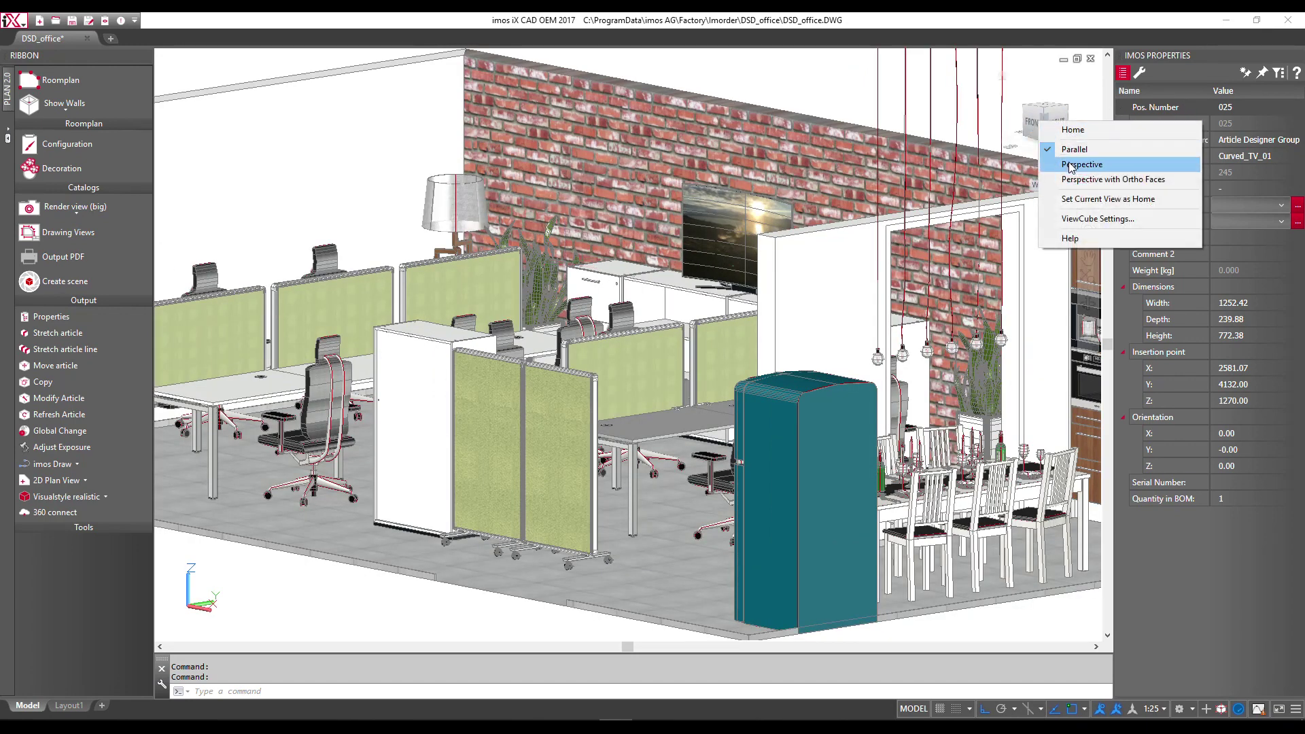
key("Escape")
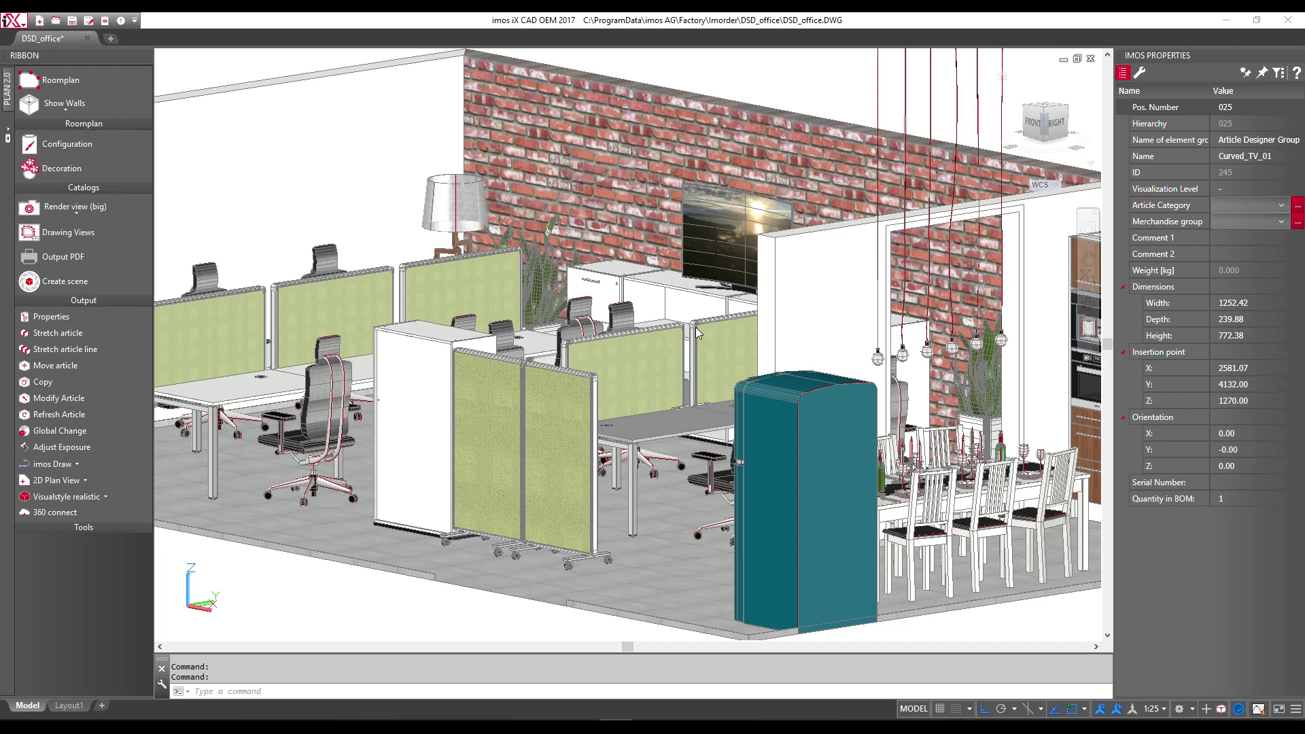
Zoom and orbit inside the office toward the brick wall, ceiling and desks.
scroll(695, 328, "up", 3)
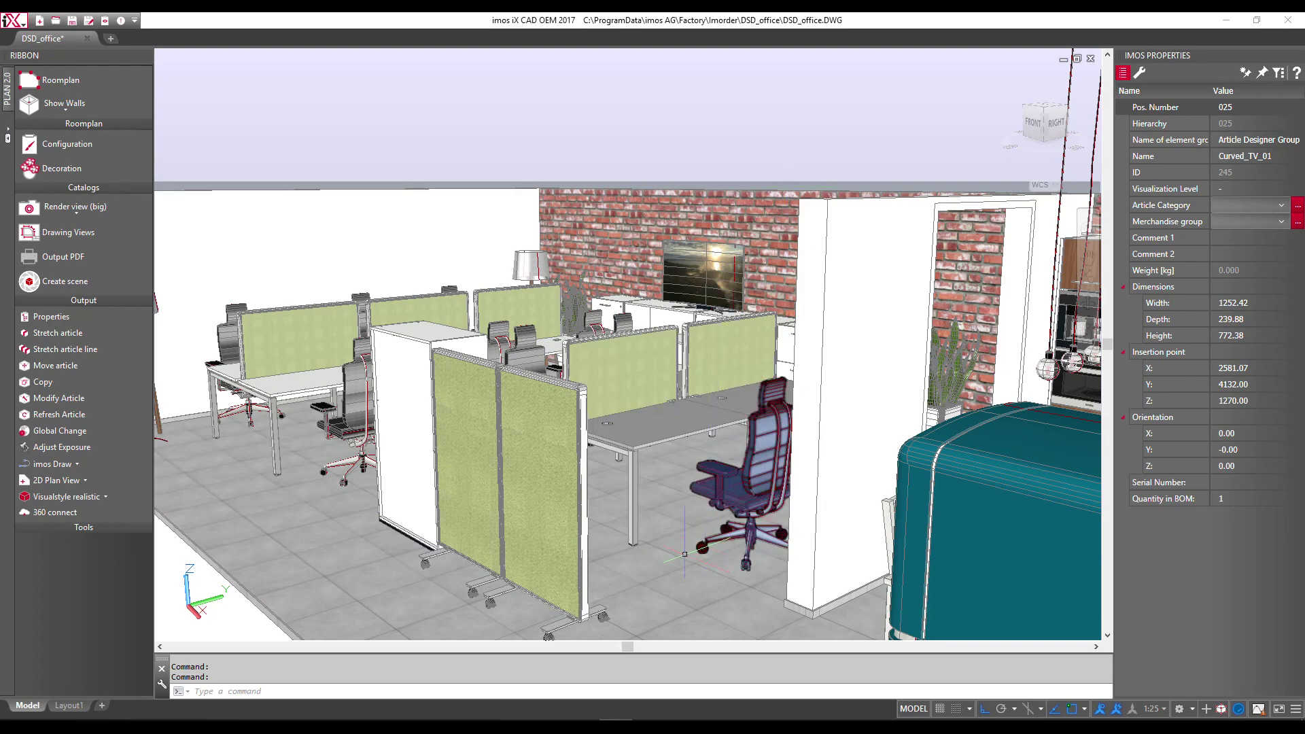
middle_click_drag(685, 554, 578, 544, "shift")
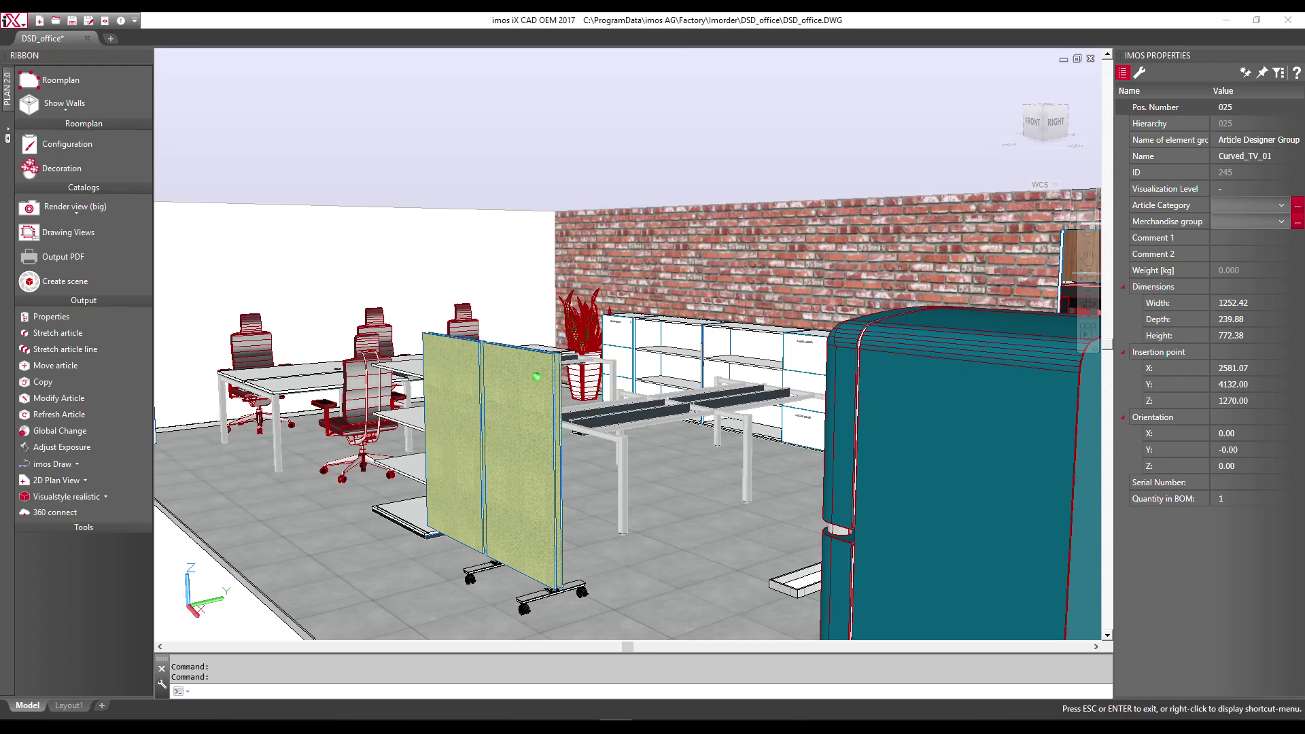
middle_click_drag(578, 544, 739, 148, "shift")
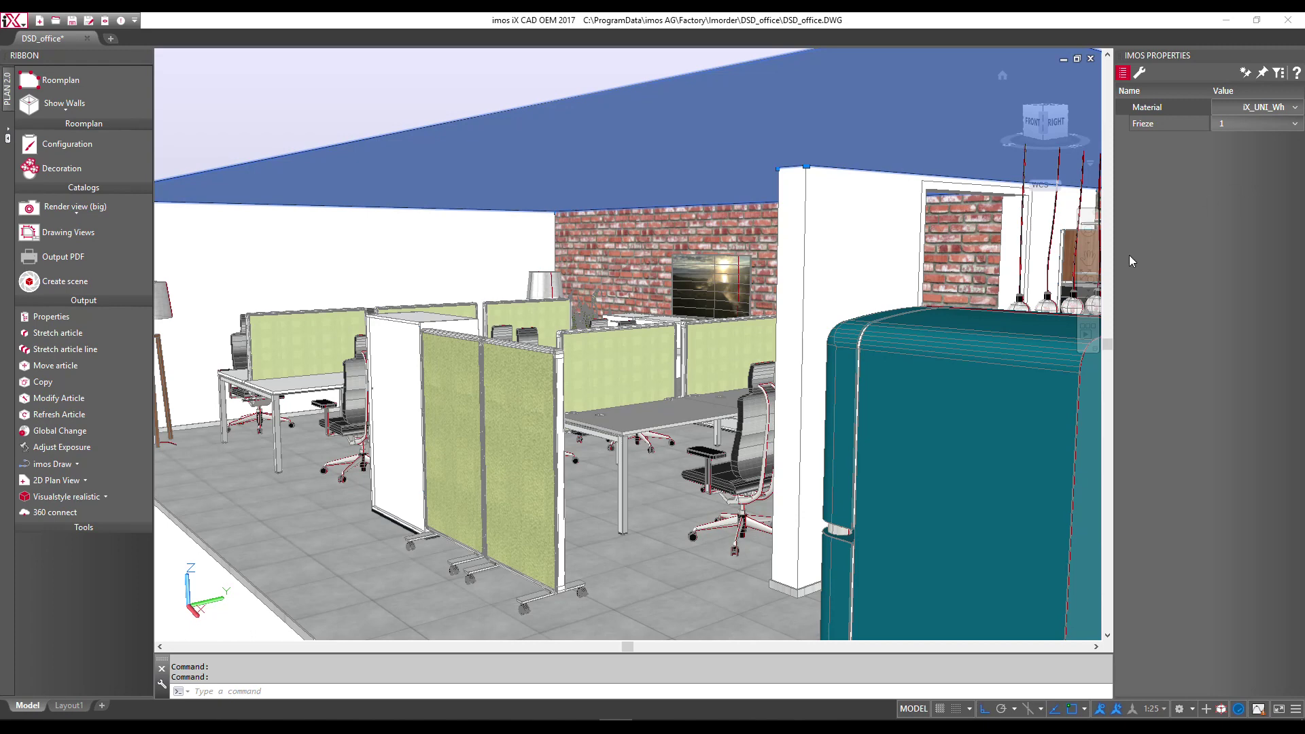
Set the ceiling's Frieze to False Ceiling spot lights and orbit to view the ceiling spotlights.
left_click(1264, 122)
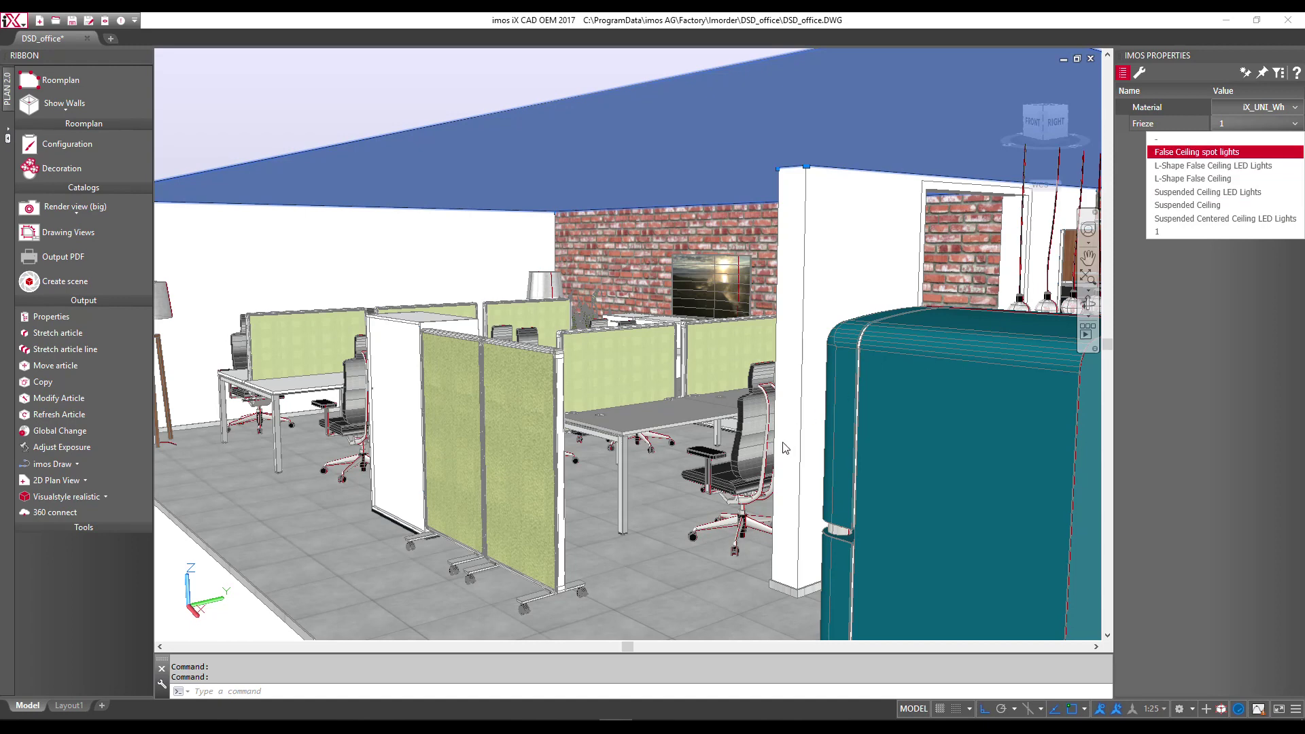
key("Return")
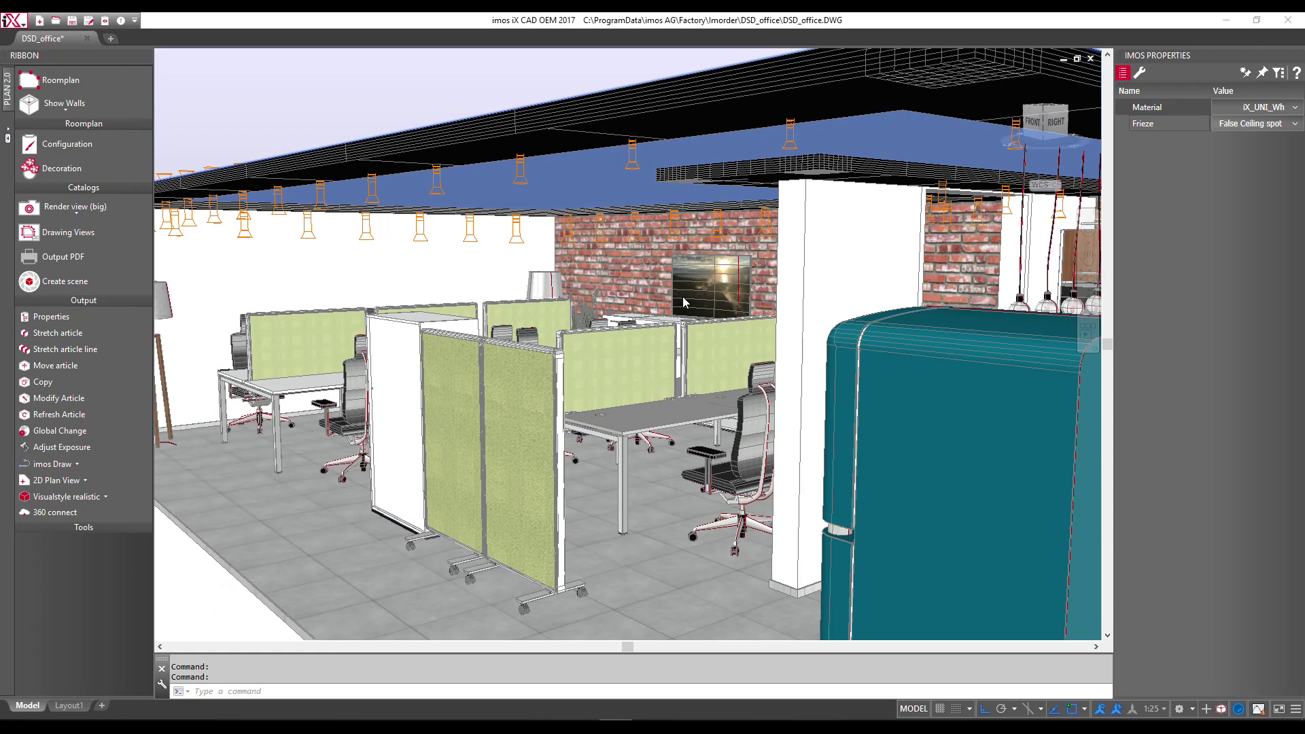
scroll(683, 303, "up", 2)
scroll(643, 230, "up", 2)
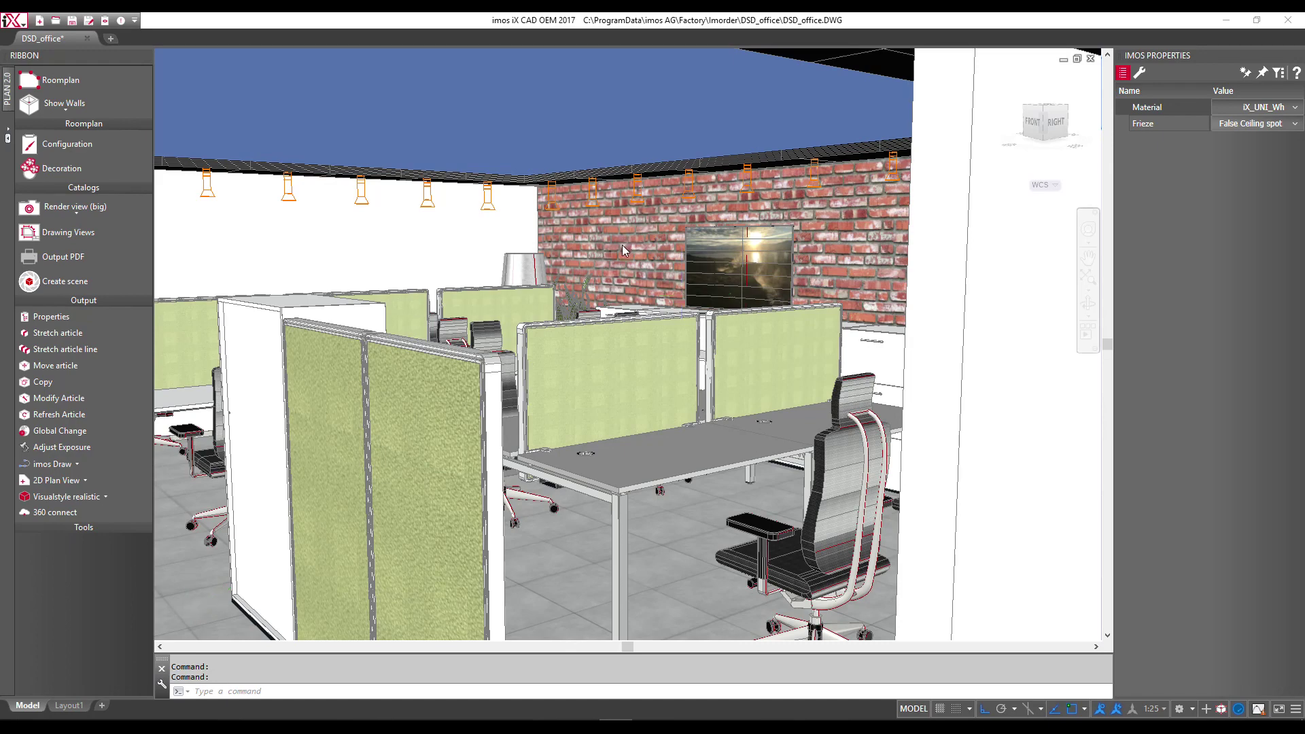
scroll(622, 245, "up", 1)
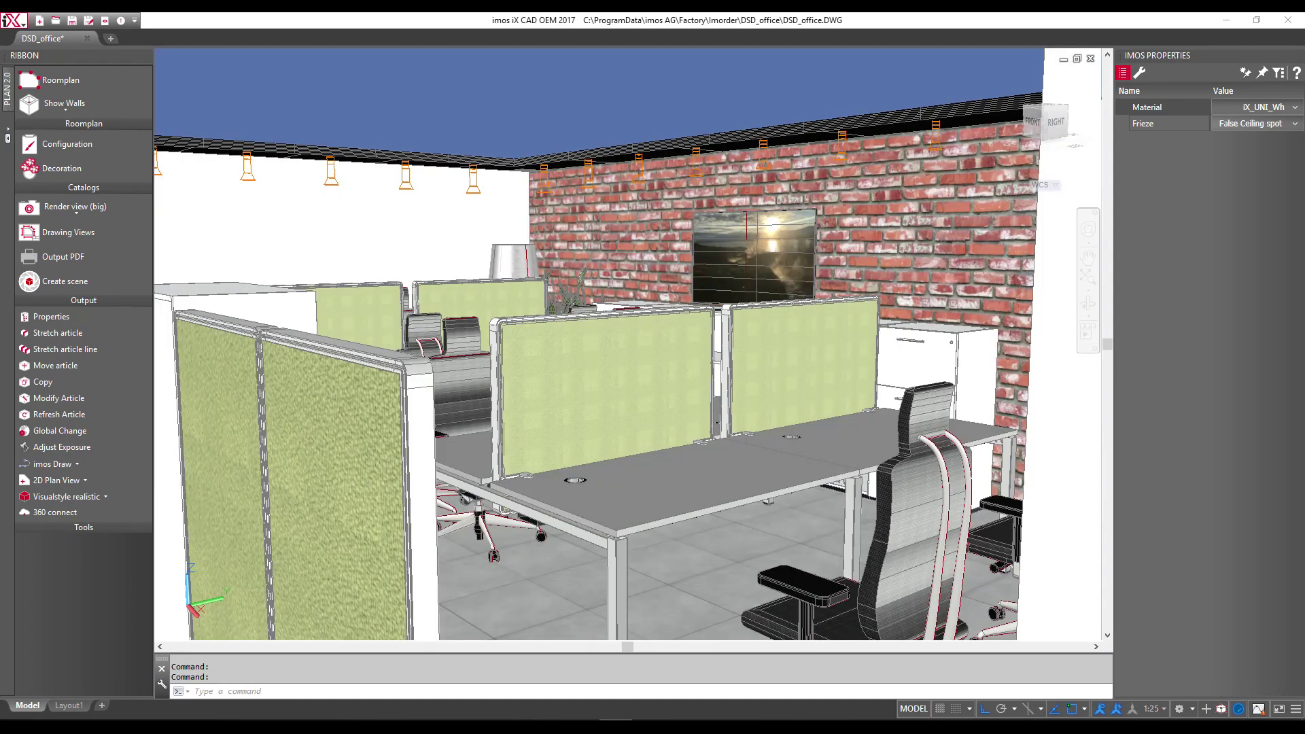
middle_click_drag(622, 245, 618, 254, "shift")
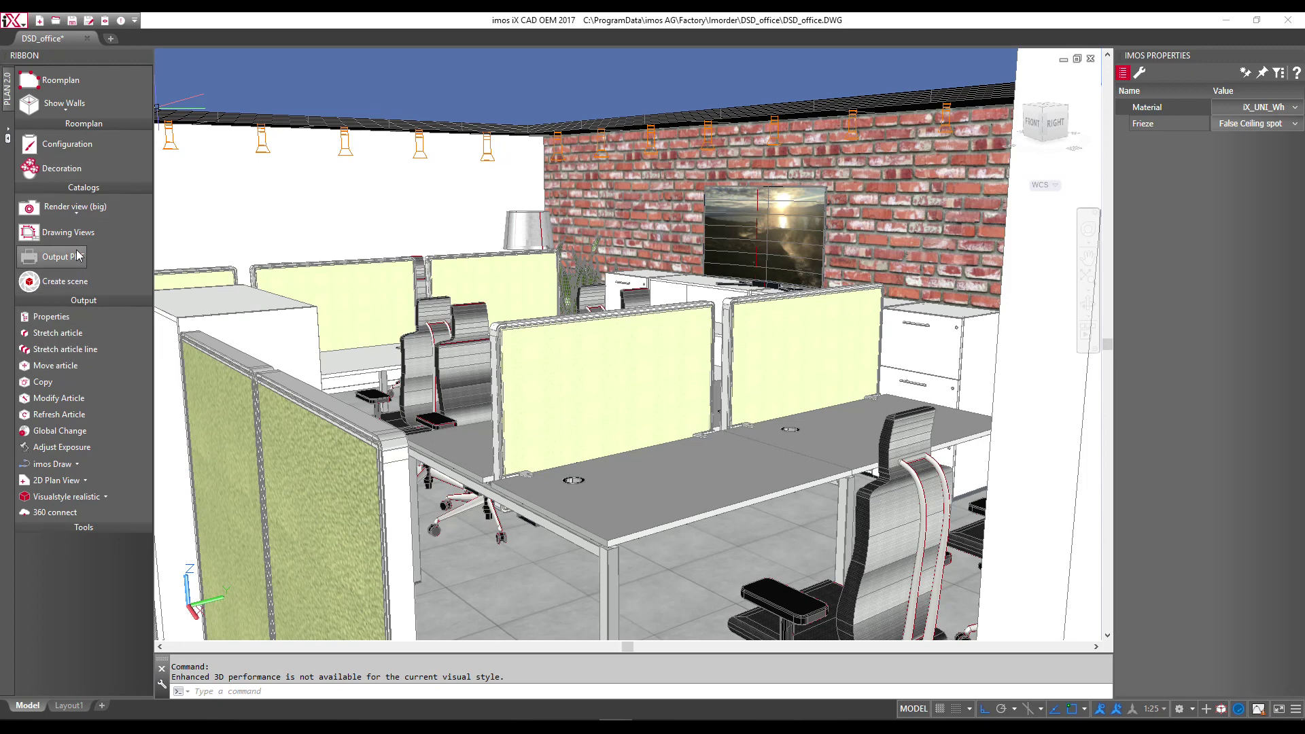
Turn render environment lighting on with Plaza image-based lighting and exposure 10.
left_click(61, 448)
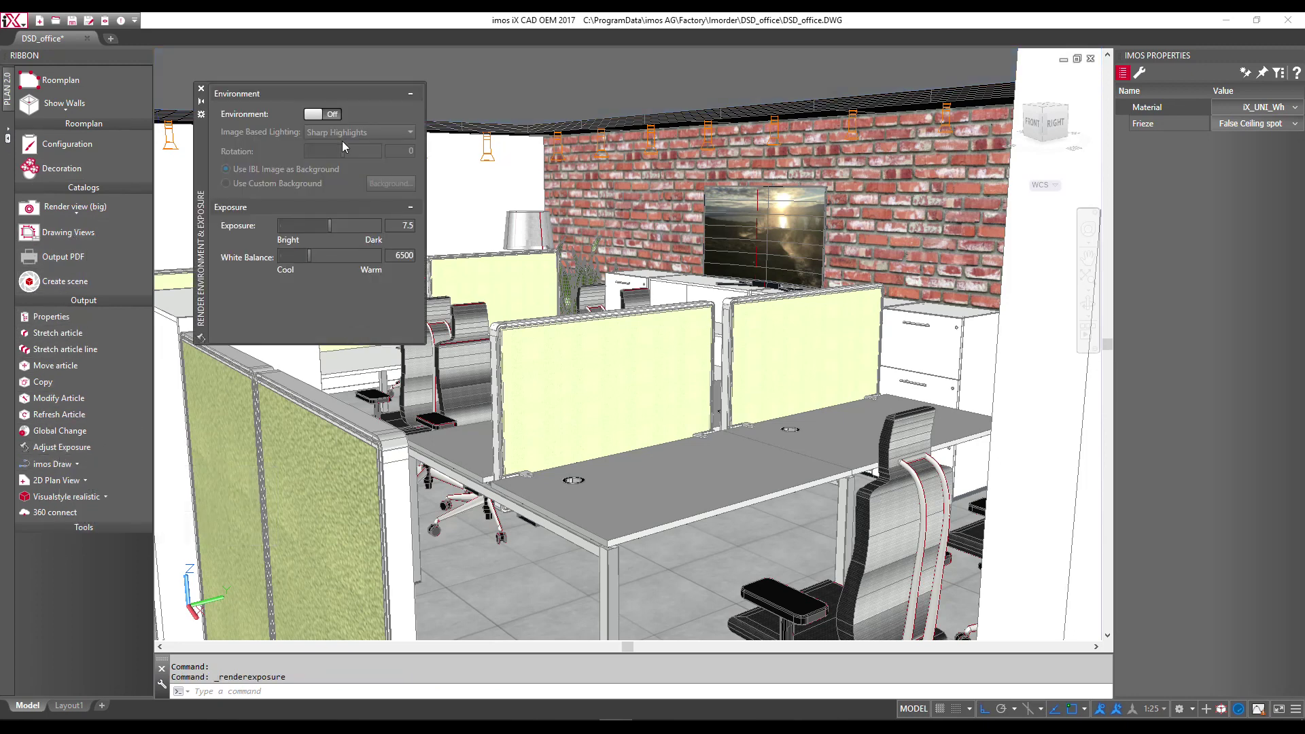
left_click(332, 114)
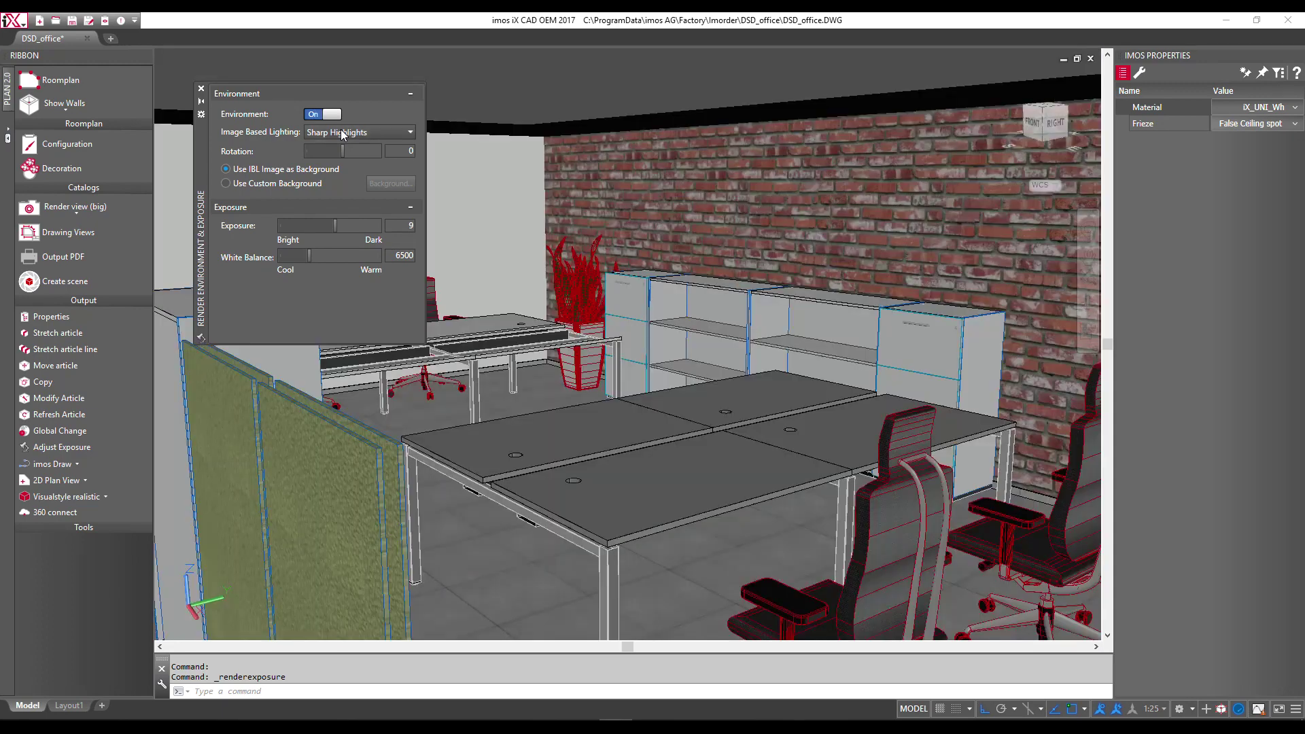
left_click(337, 132)
left_click(327, 175)
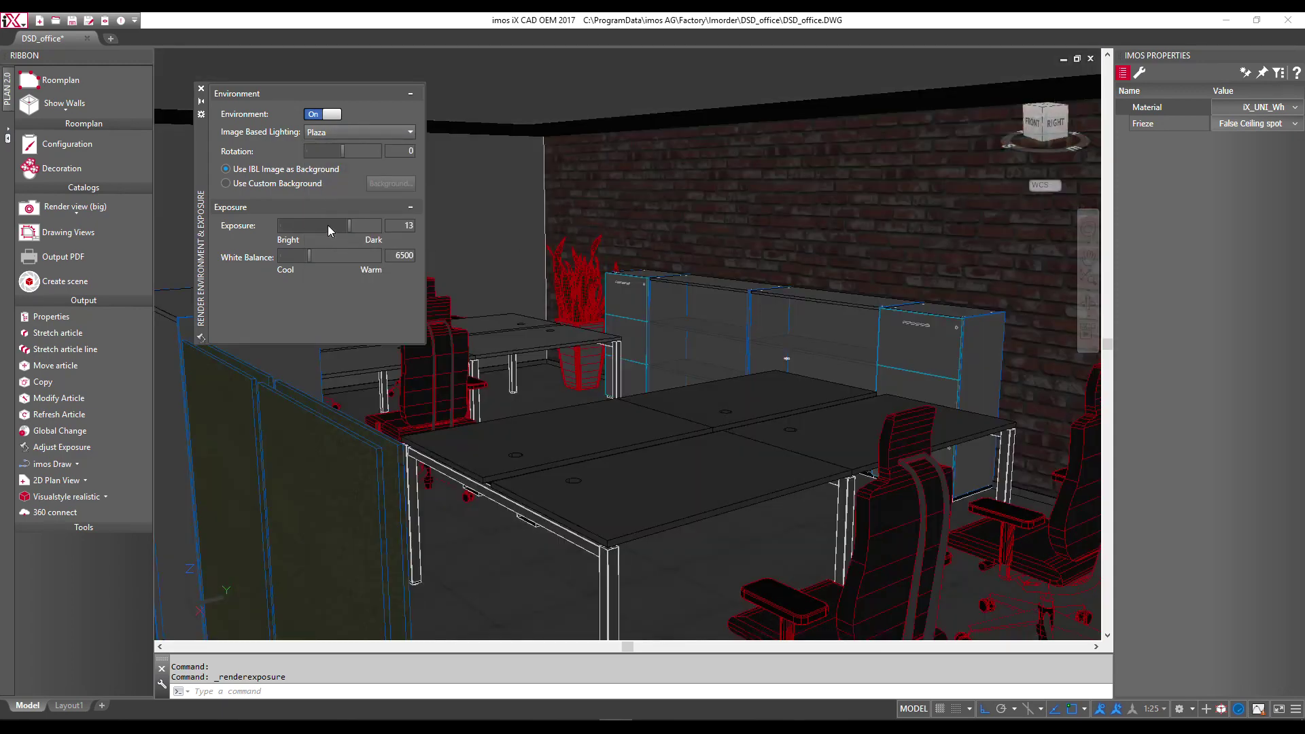
left_click(331, 228)
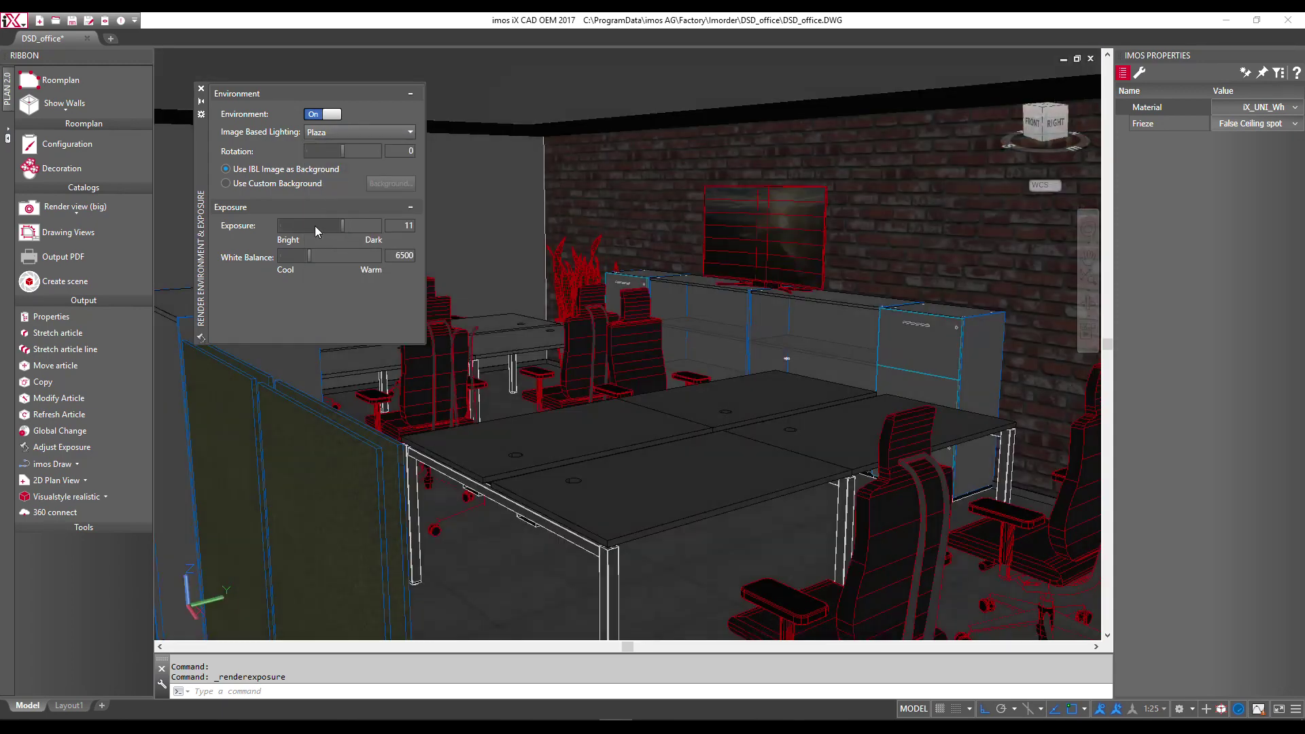
left_click(315, 229)
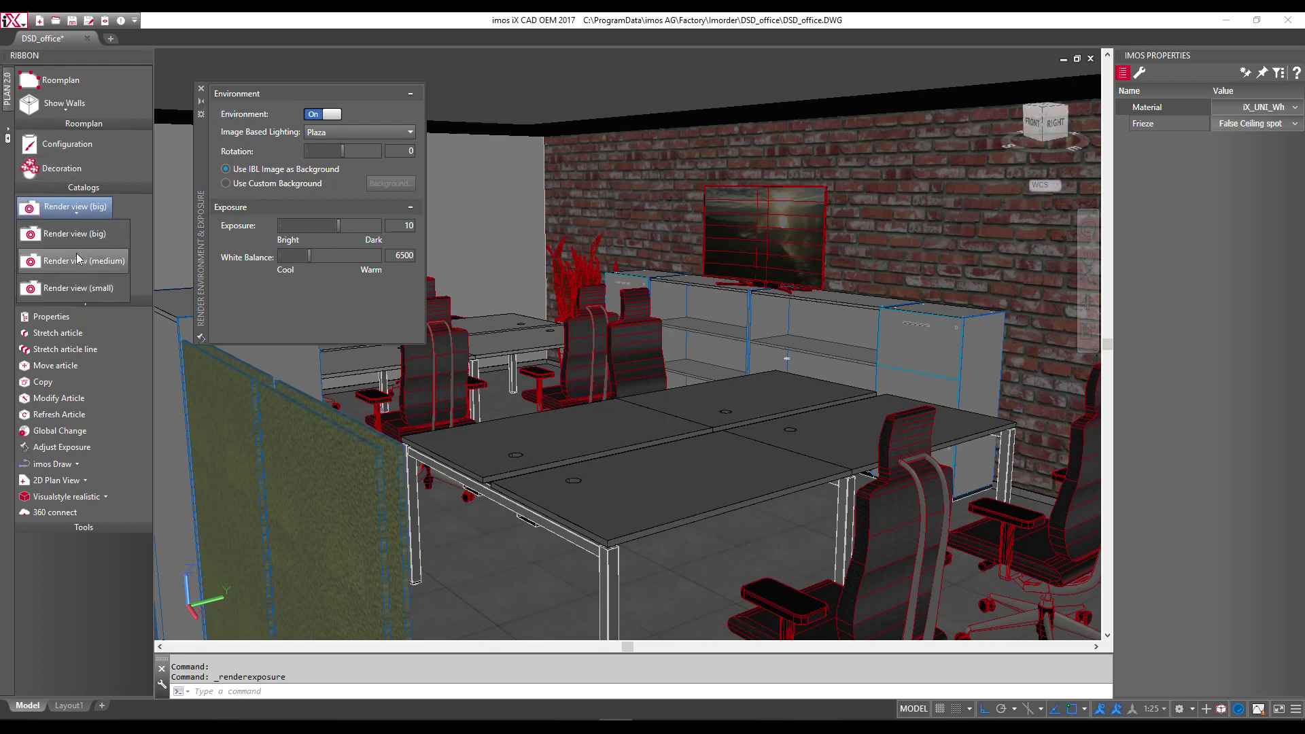
Render the current office view at medium size in a maximized Render window zoomed to 100%.
left_click(80, 265)
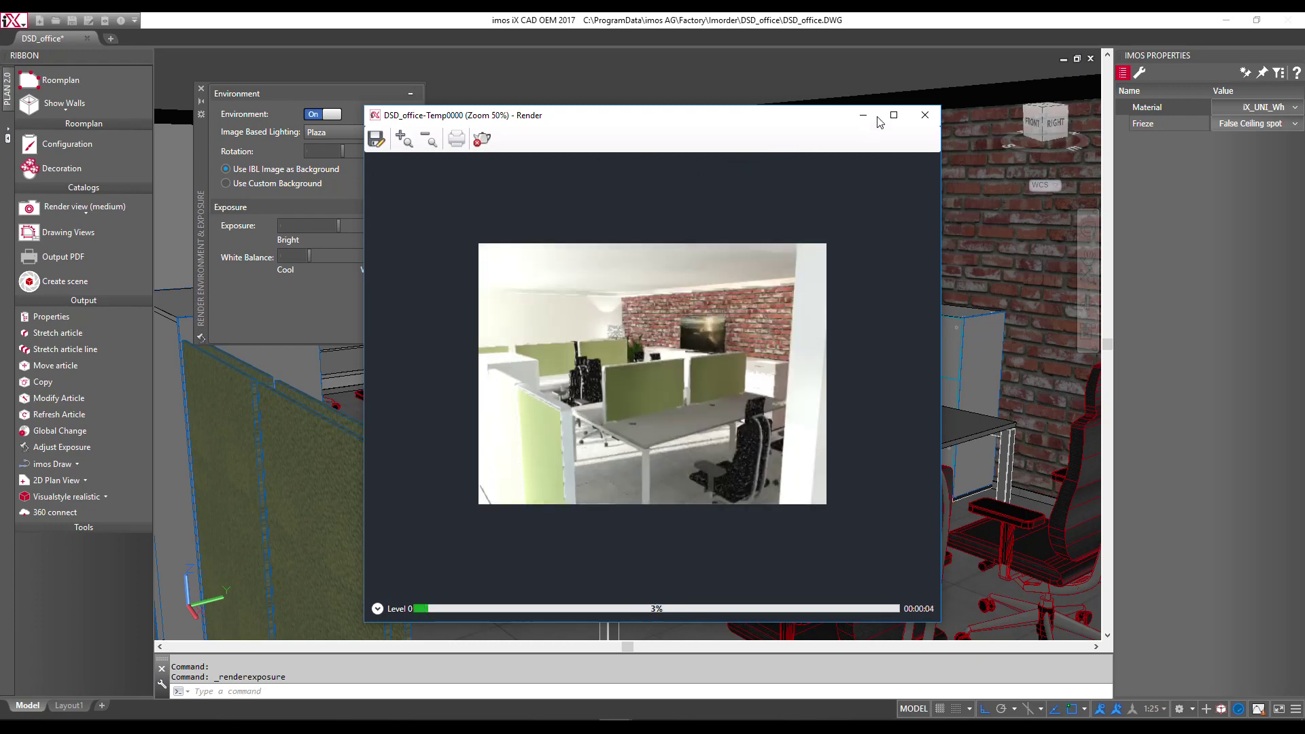
left_click(894, 114)
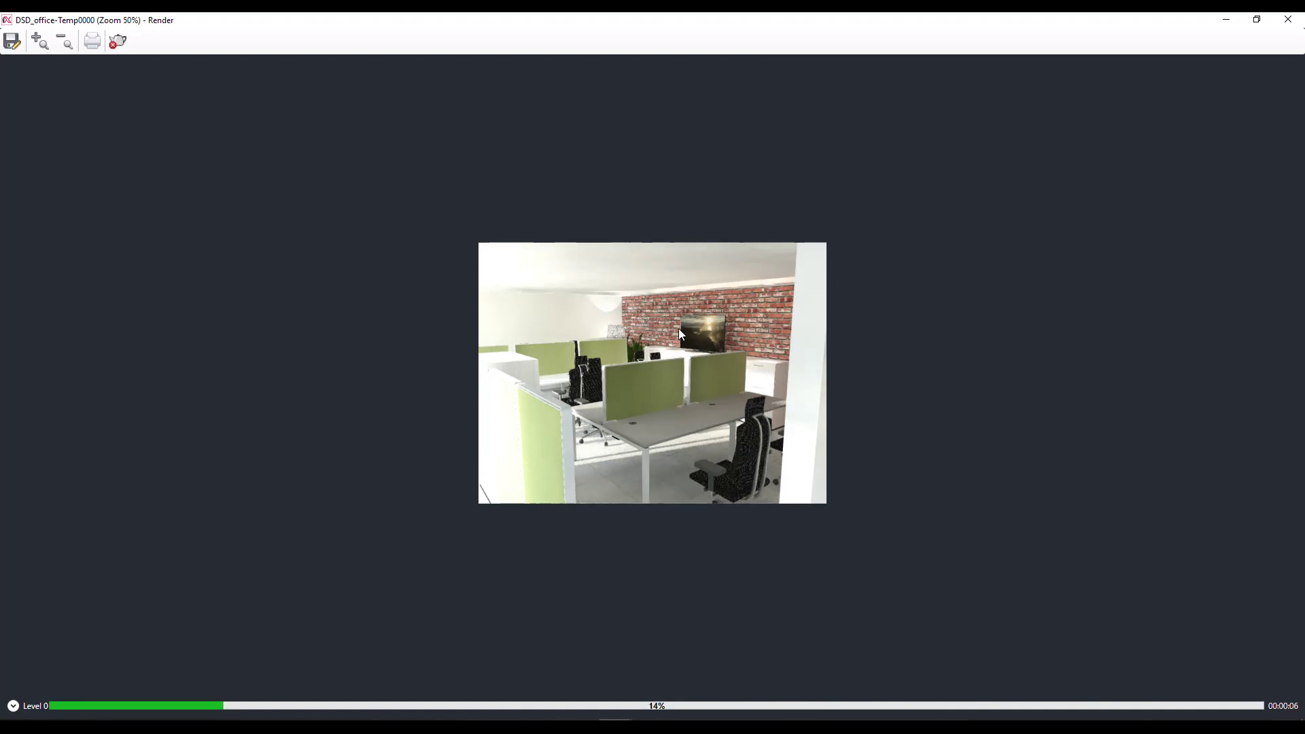
scroll(678, 328, "up", 1)
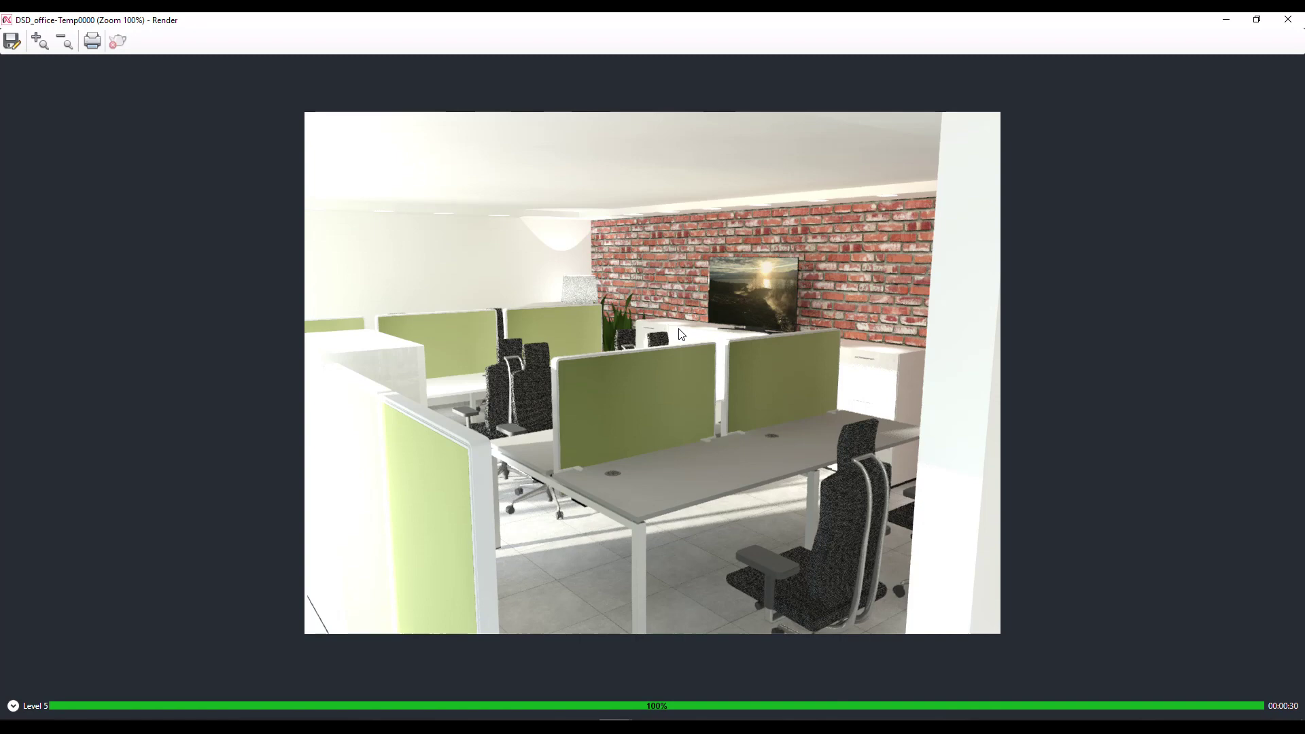
Save the finished render as DSD_office-Temp0000.png with the default PNG image options.
left_click(12, 40)
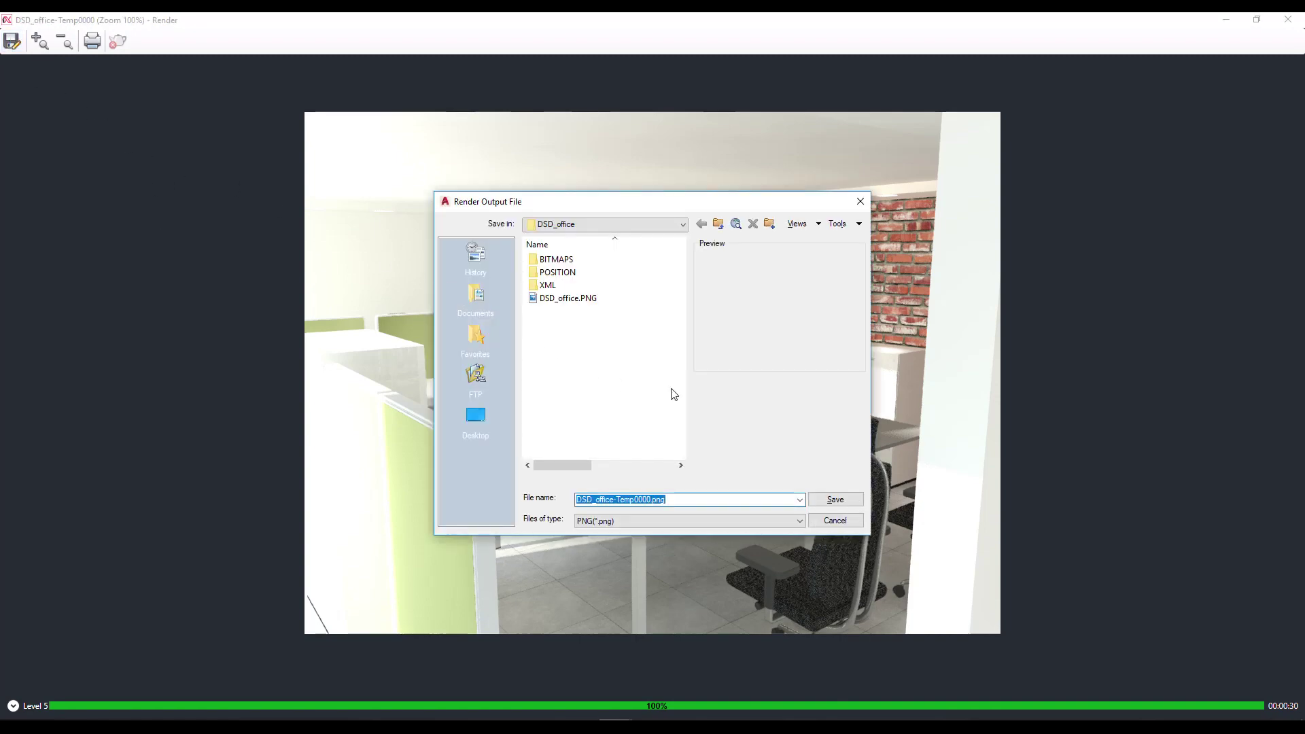
left_click(833, 500)
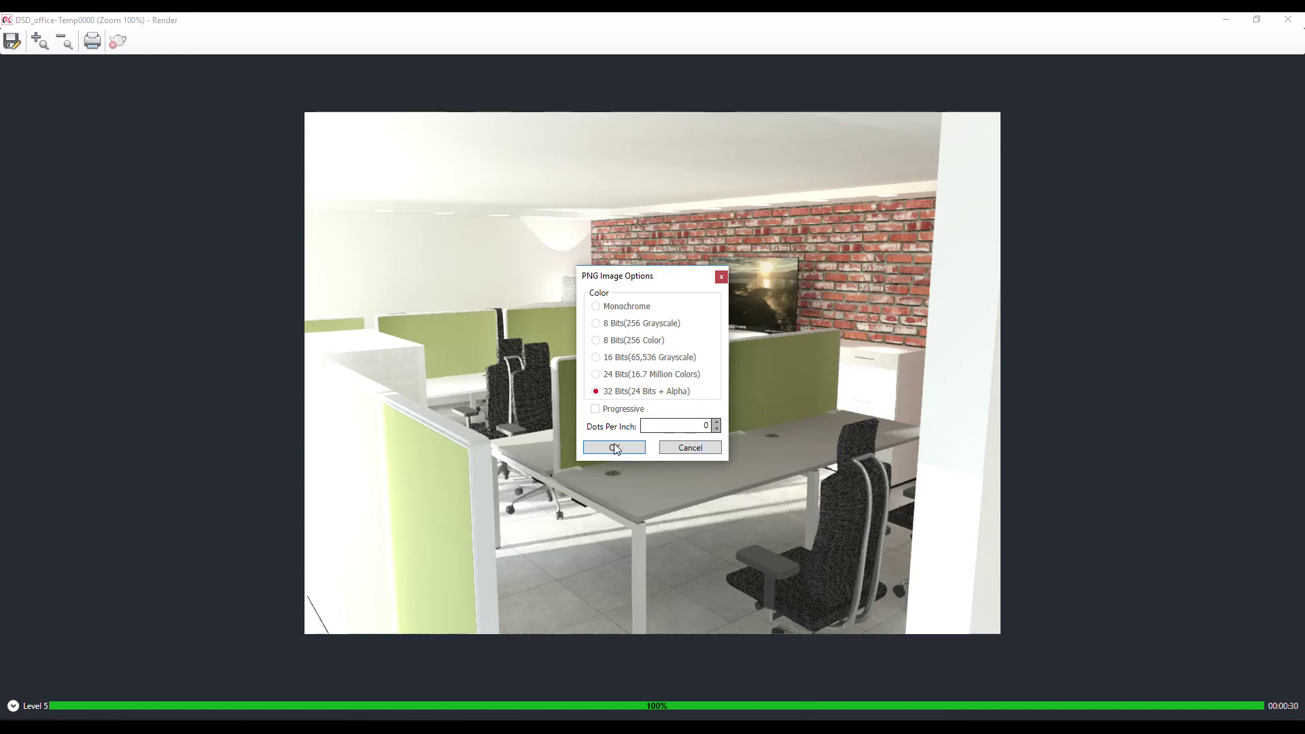
left_click(615, 446)
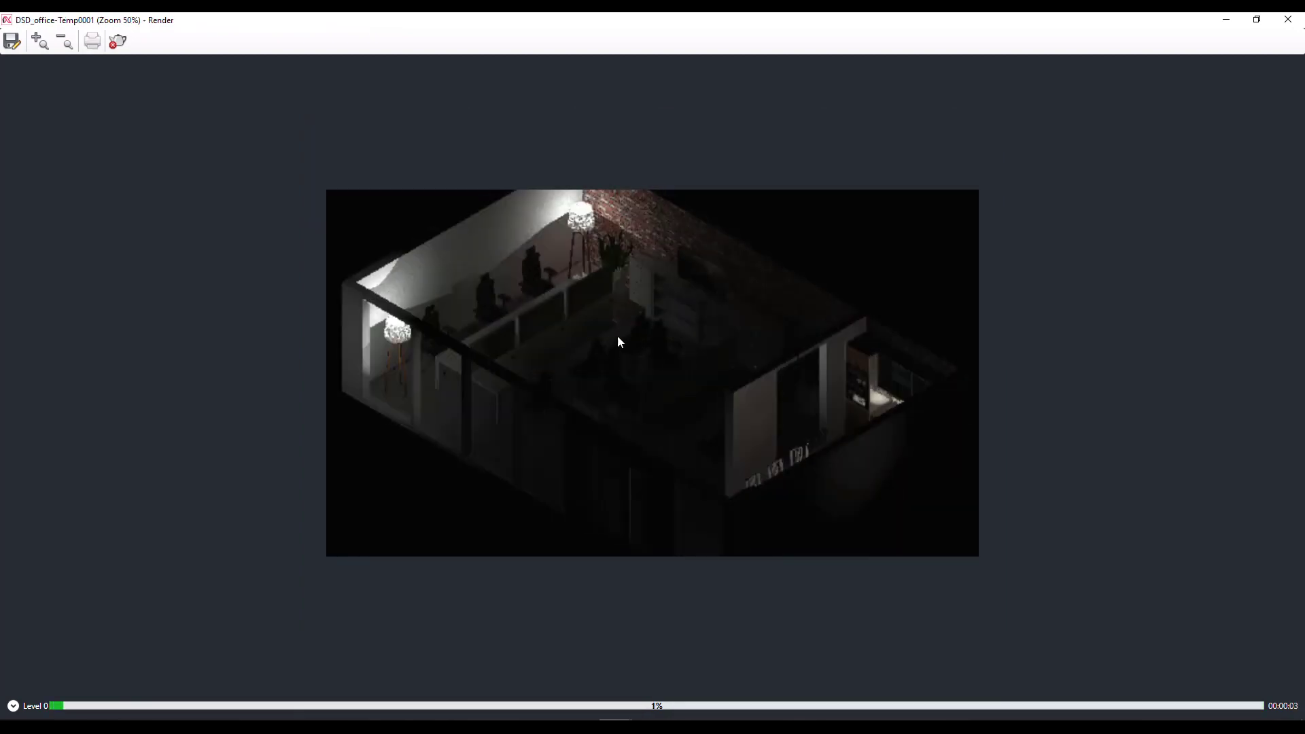
Stop the in-progress isometric overview render and close the Render window.
scroll(617, 343, "up", 1)
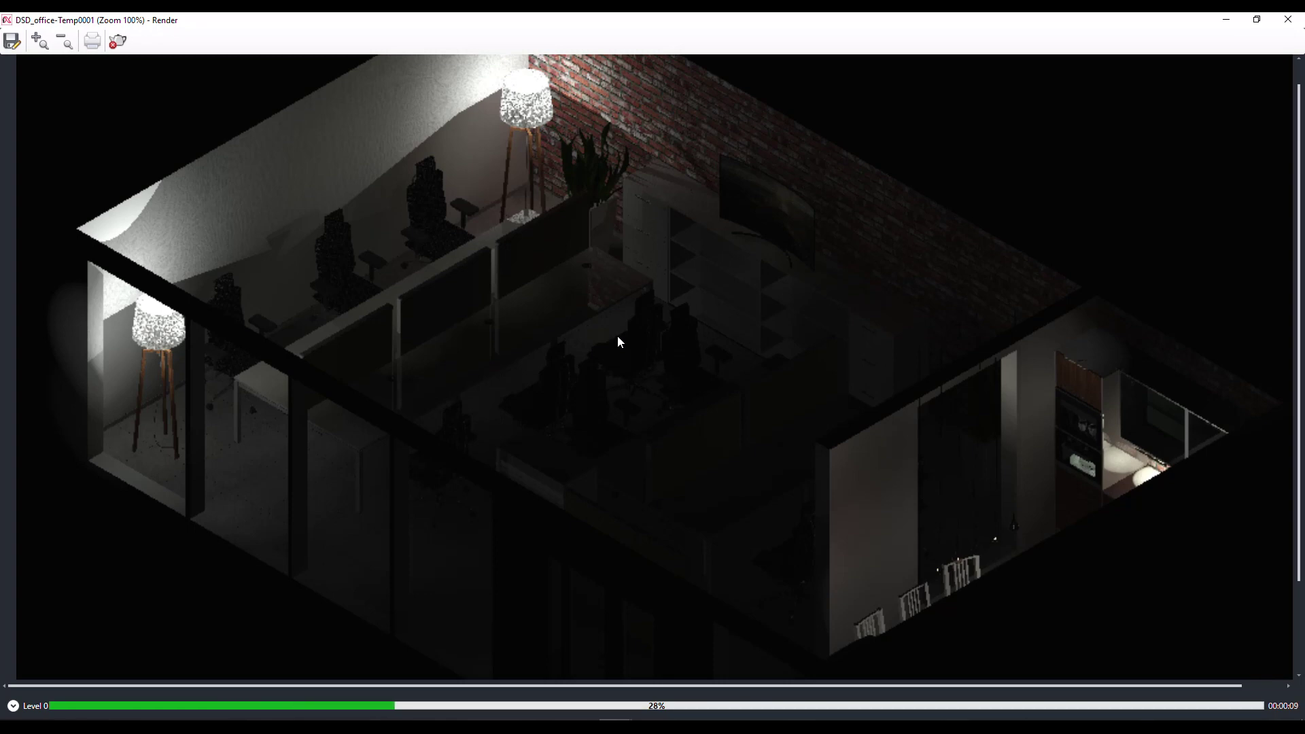
left_click(117, 40)
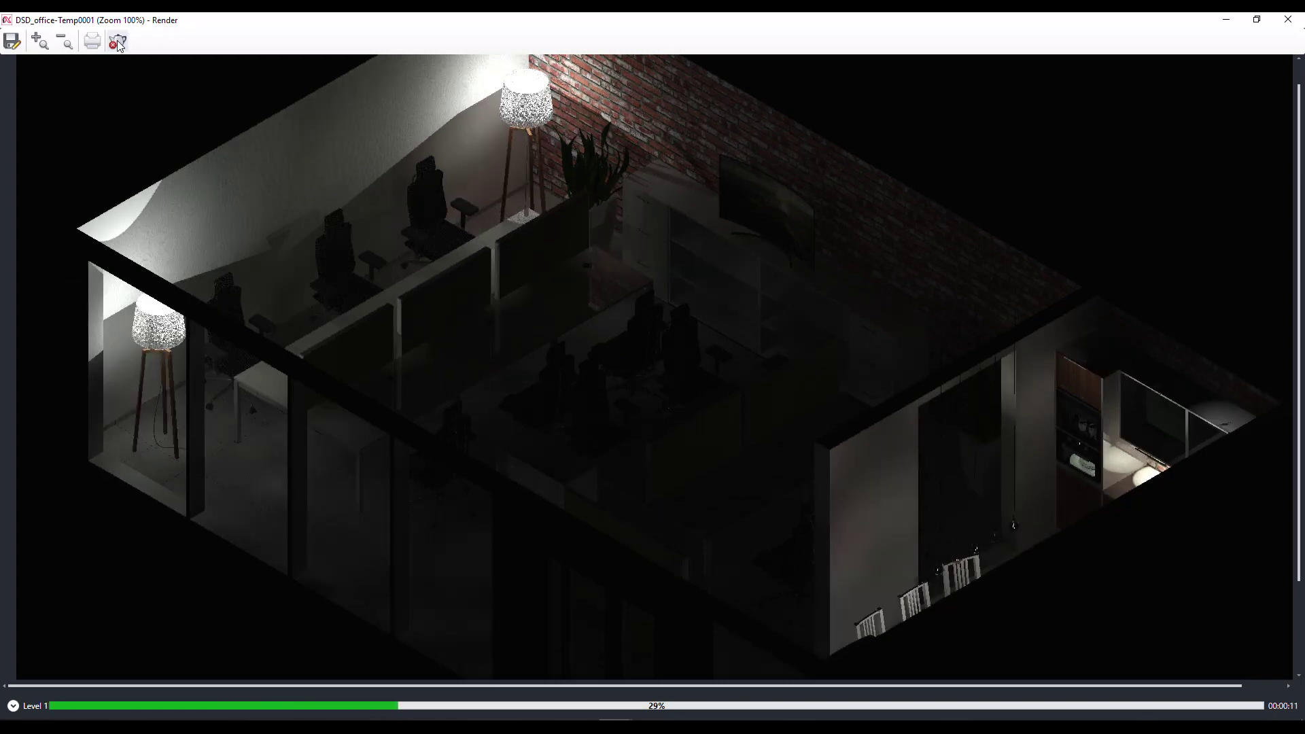
left_click(1230, 25)
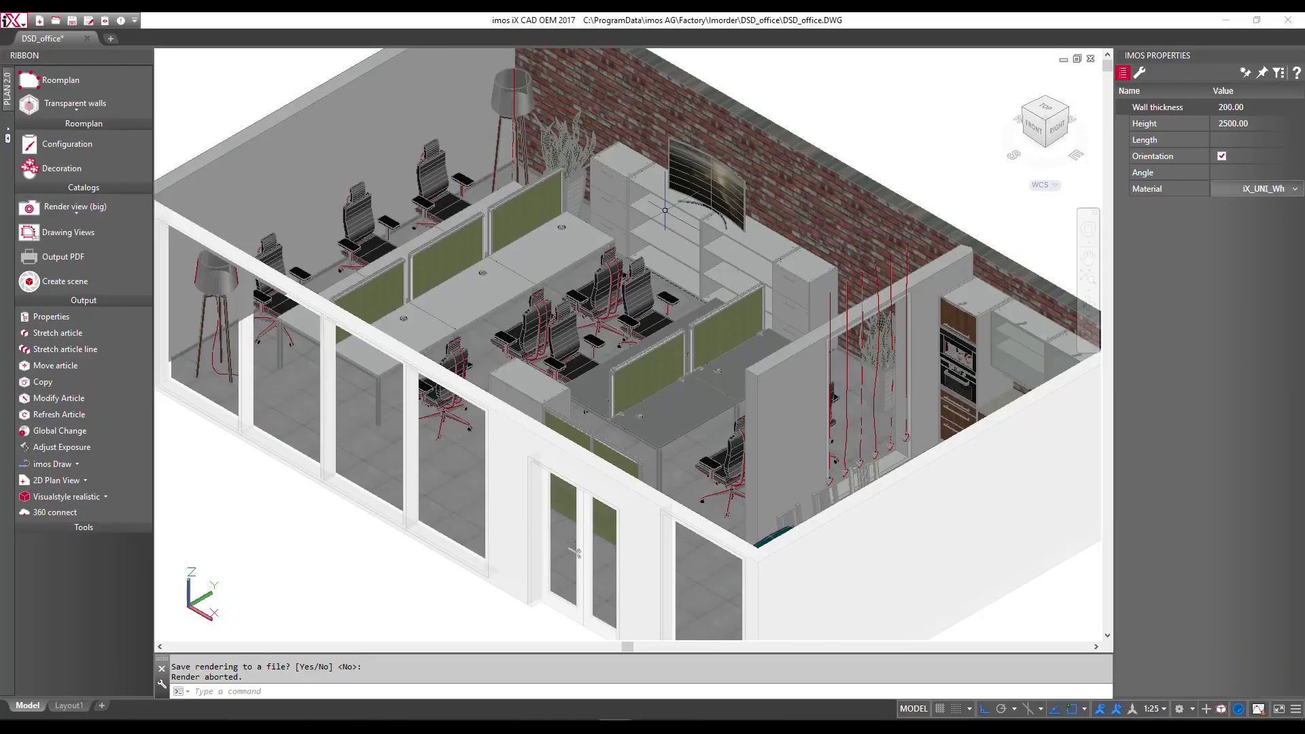
Switch environment lighting to Warm Light at exposure 8 and start a big render of the overview.
left_click(61, 446)
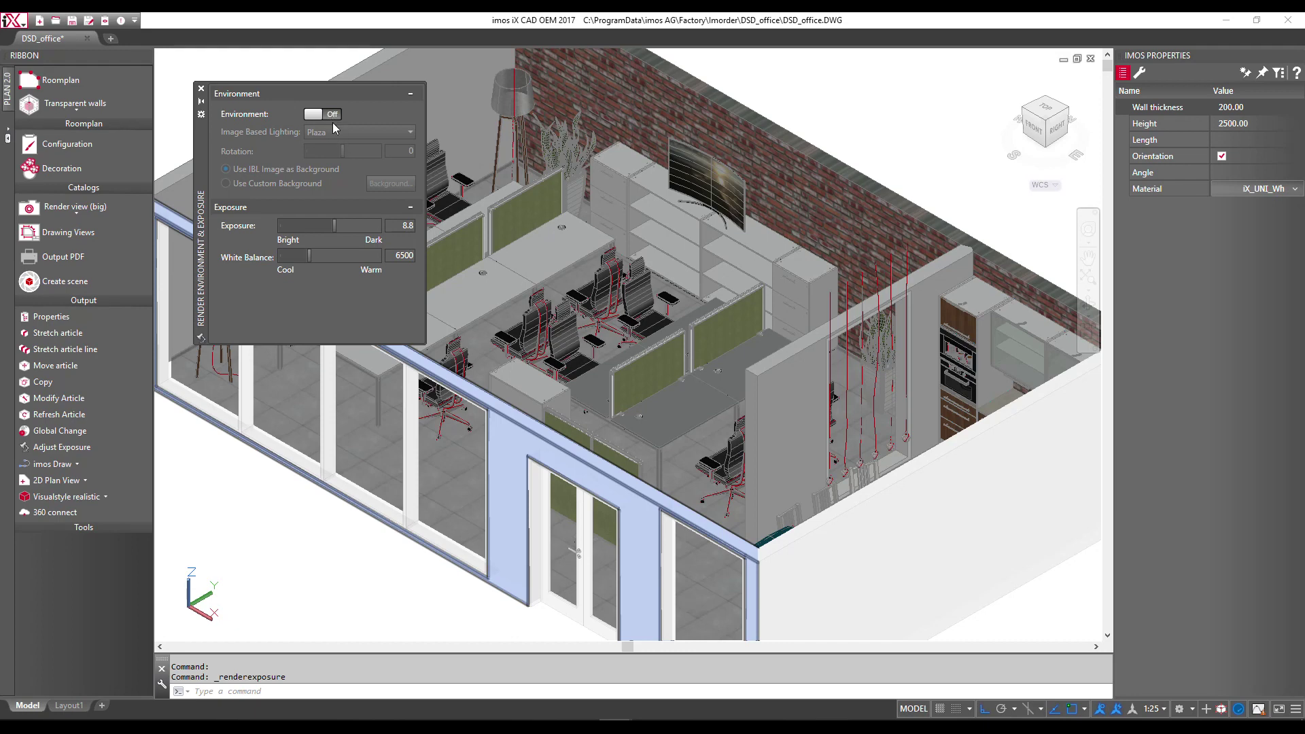
left_click(332, 113)
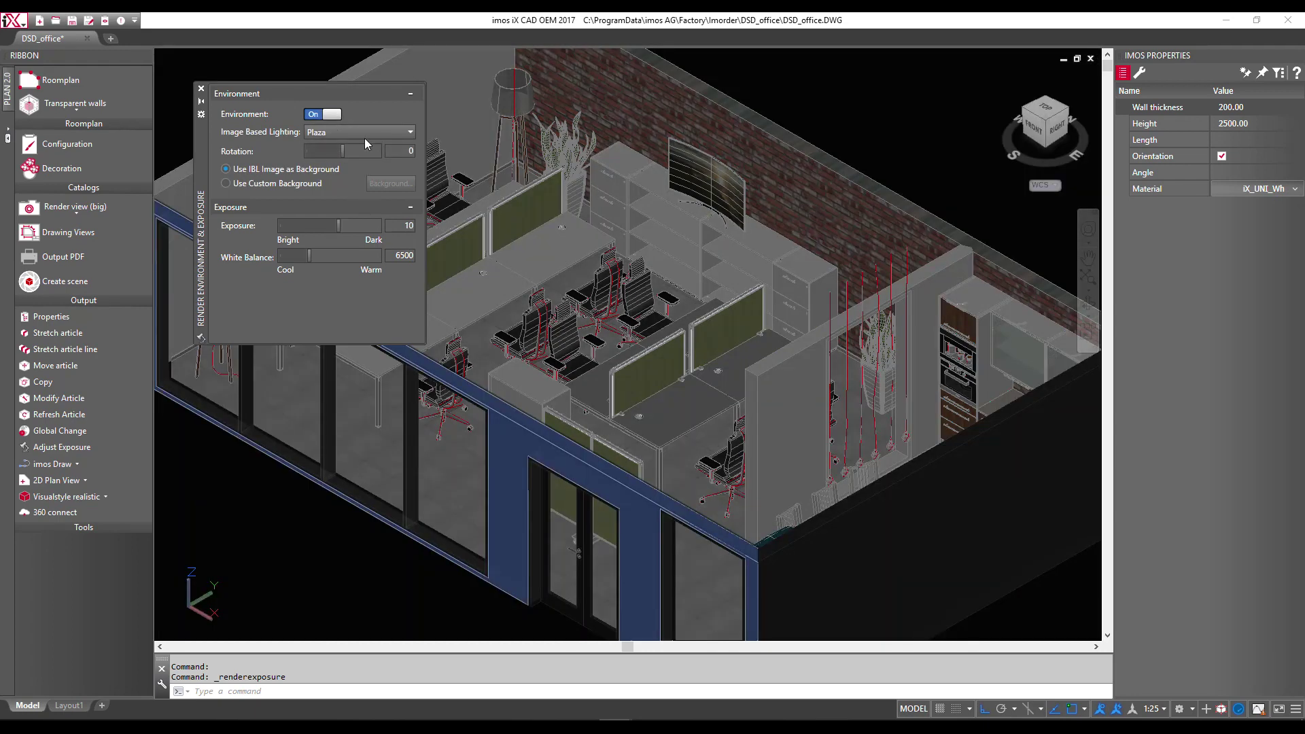
left_click(364, 133)
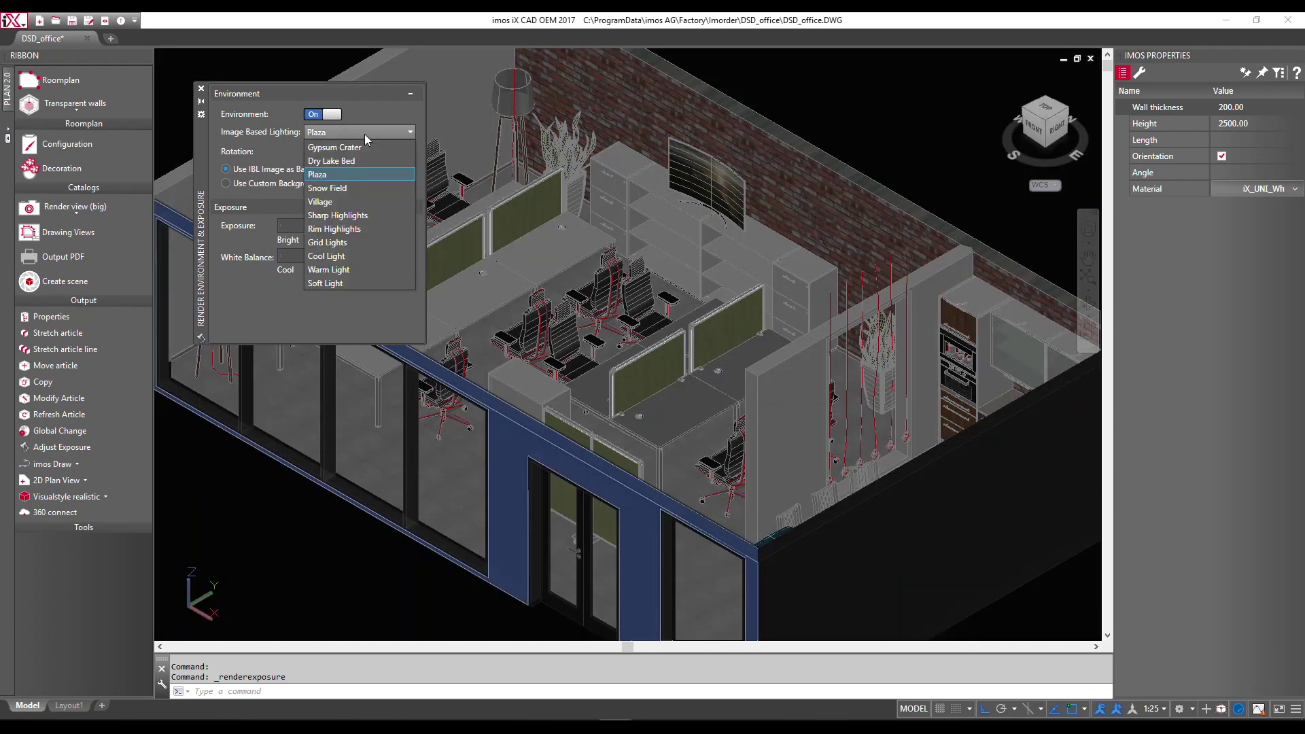
left_click(338, 271)
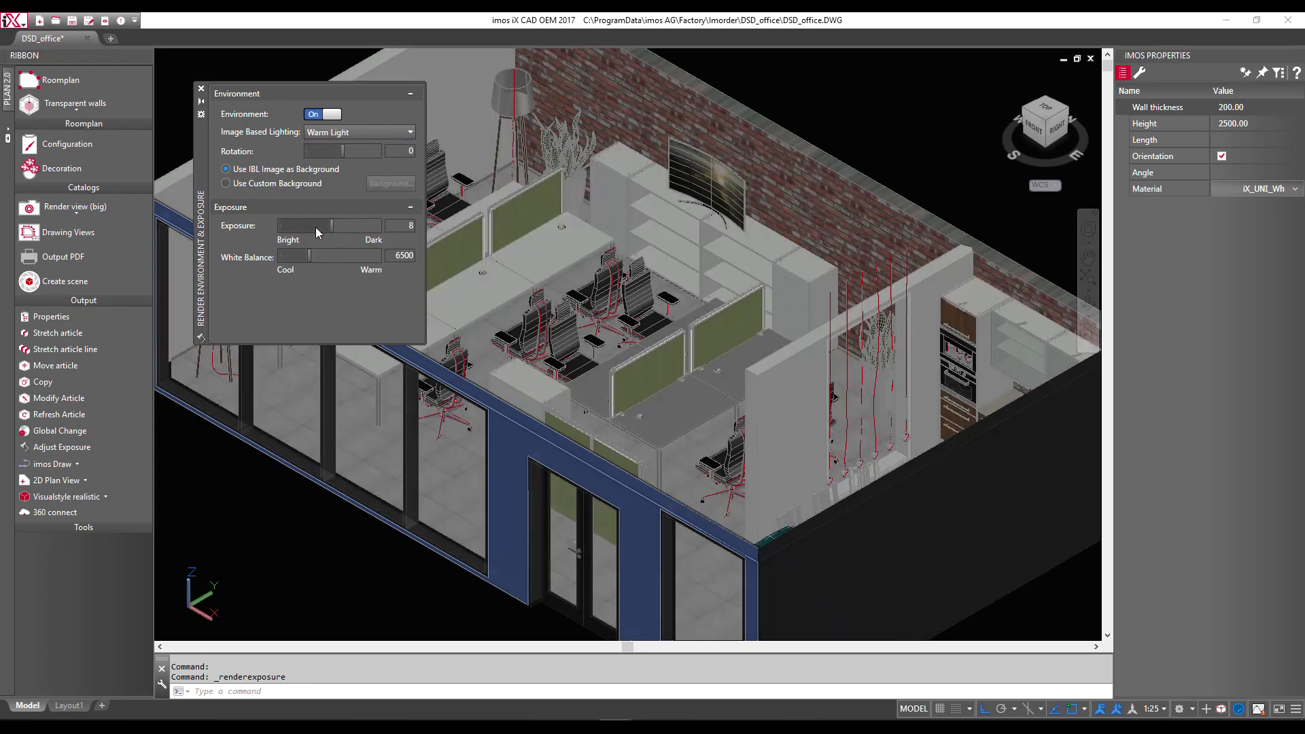
left_click(315, 227)
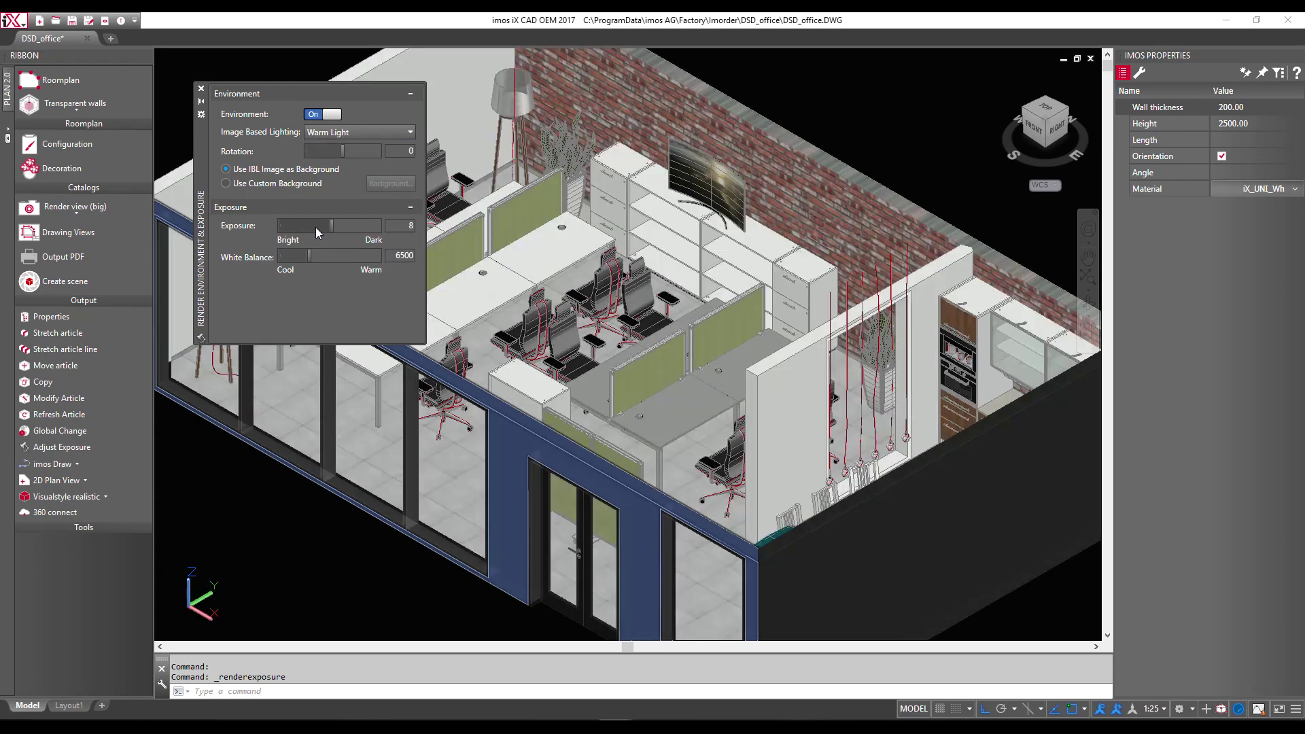
left_click(76, 212)
left_click(83, 236)
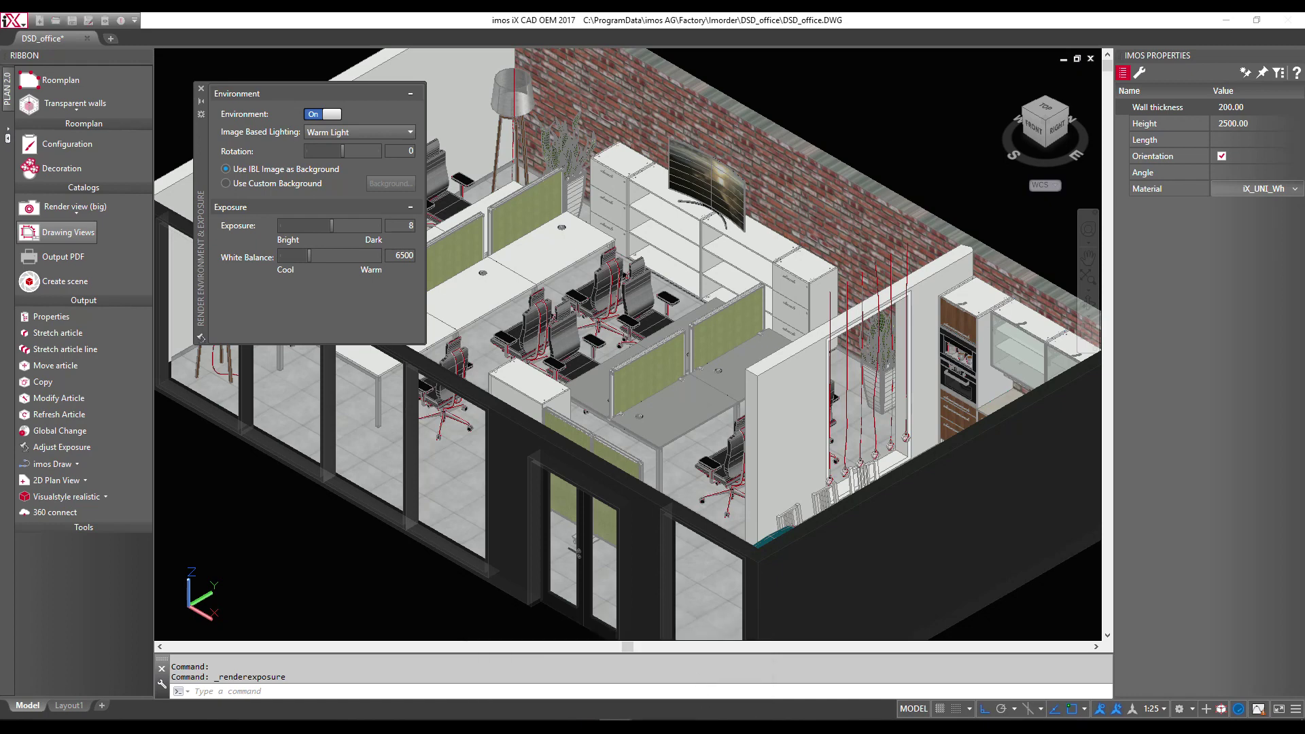
mouse_move(647, 724)
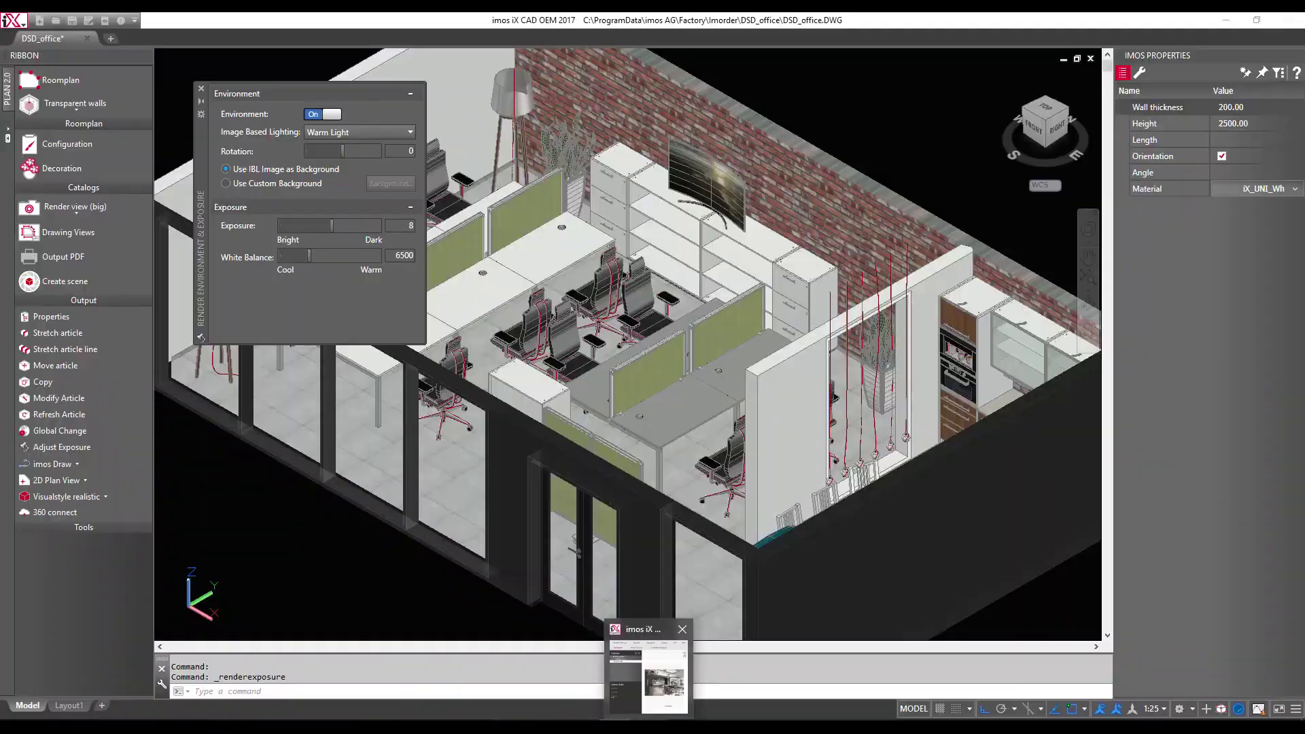
Bring the running Warm Light render window to the front and zoom it to 100%.
left_click(669, 707)
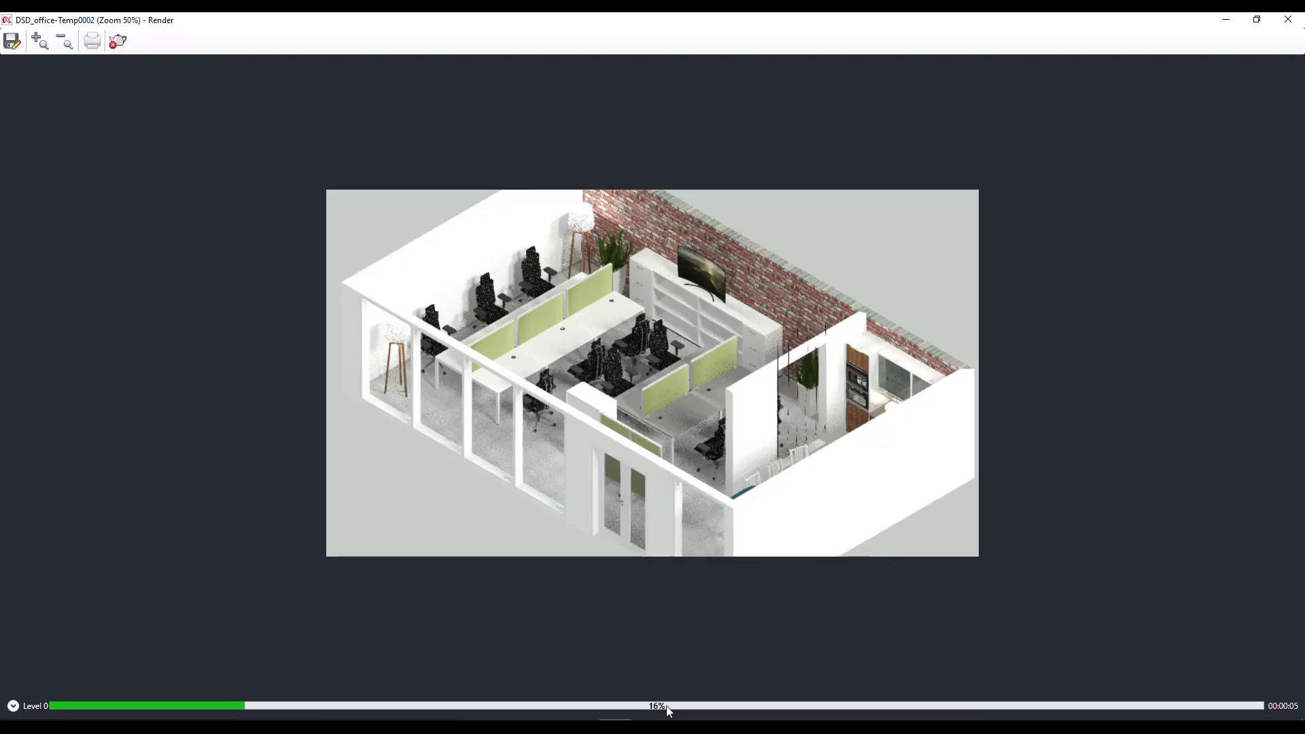
scroll(727, 291, "up", 1)
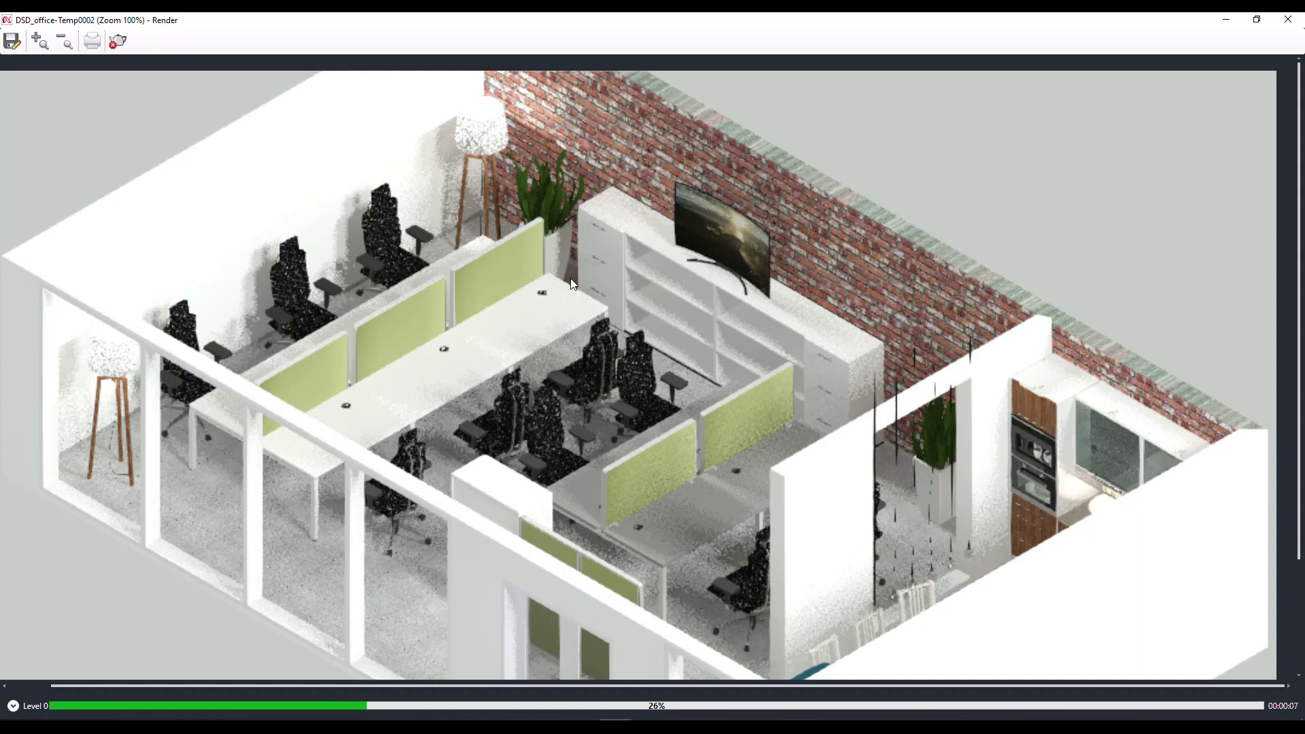
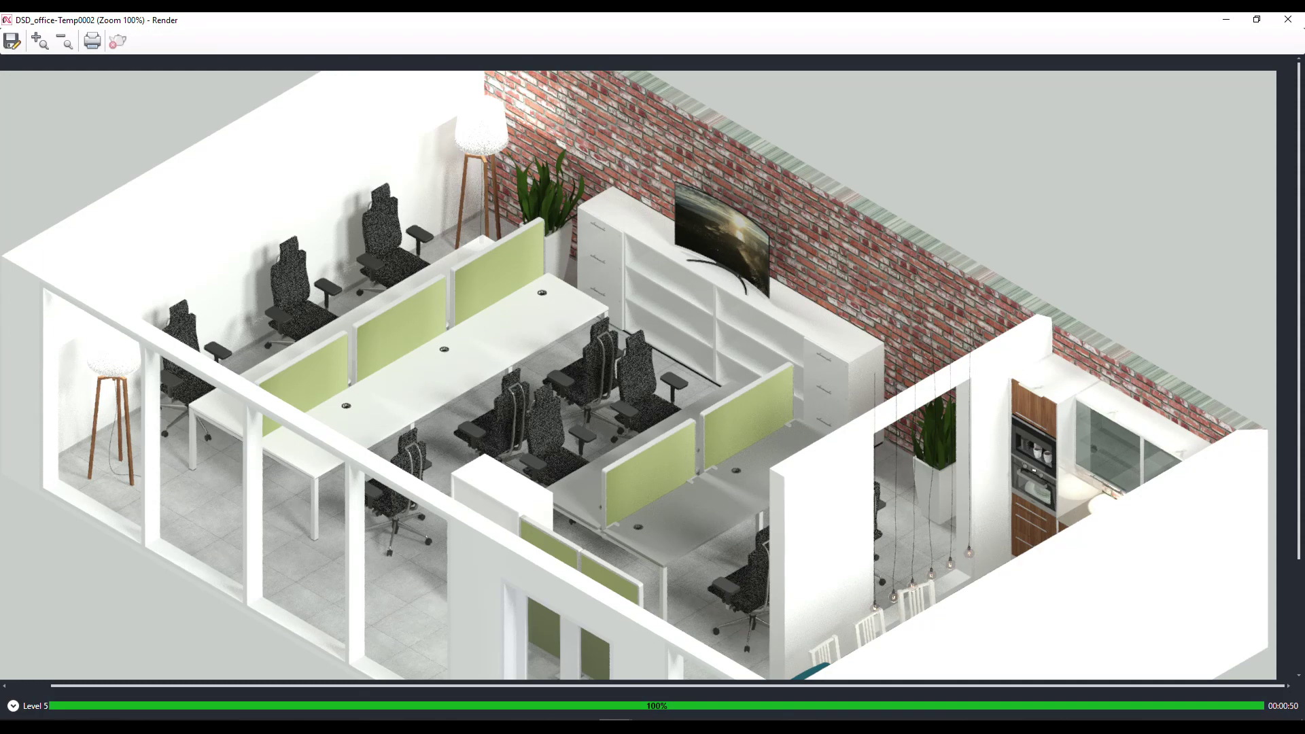
Save the finished render as the PNG image DSD_office-Temp0002.png with default PNG options.
left_click(12, 41)
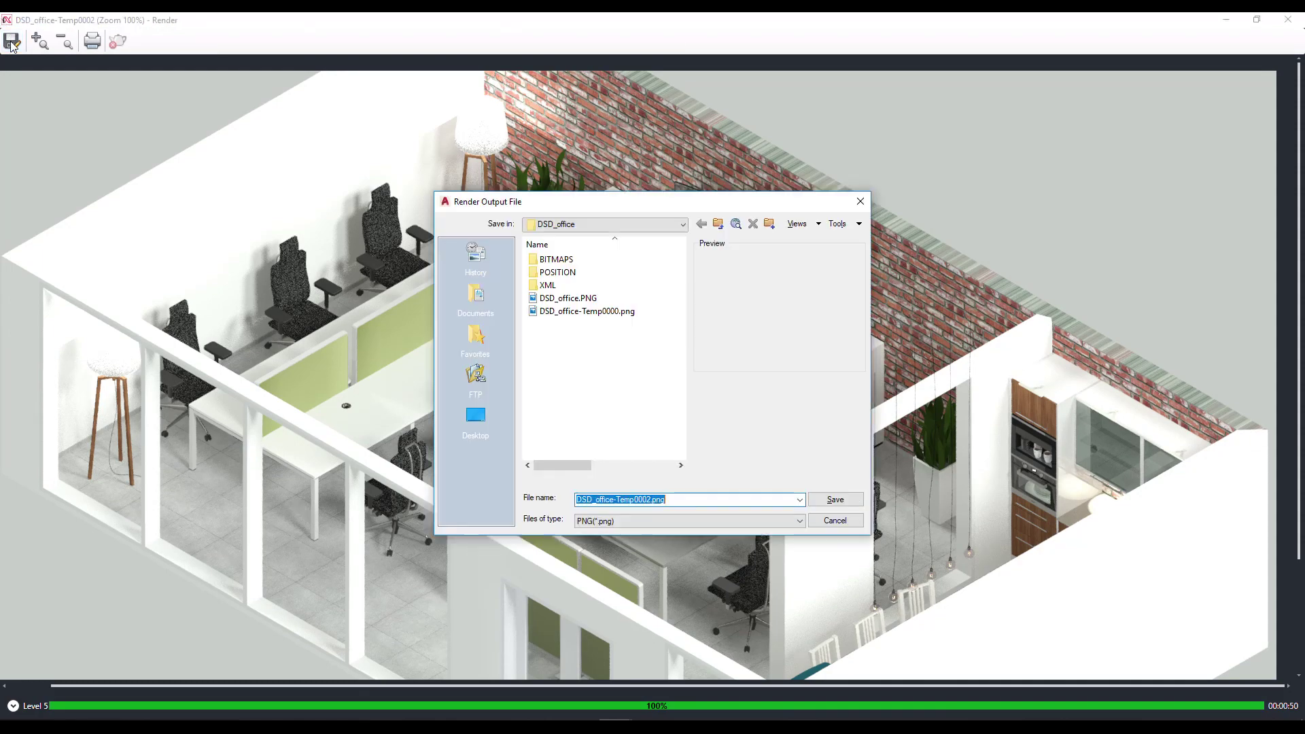
left_click(836, 499)
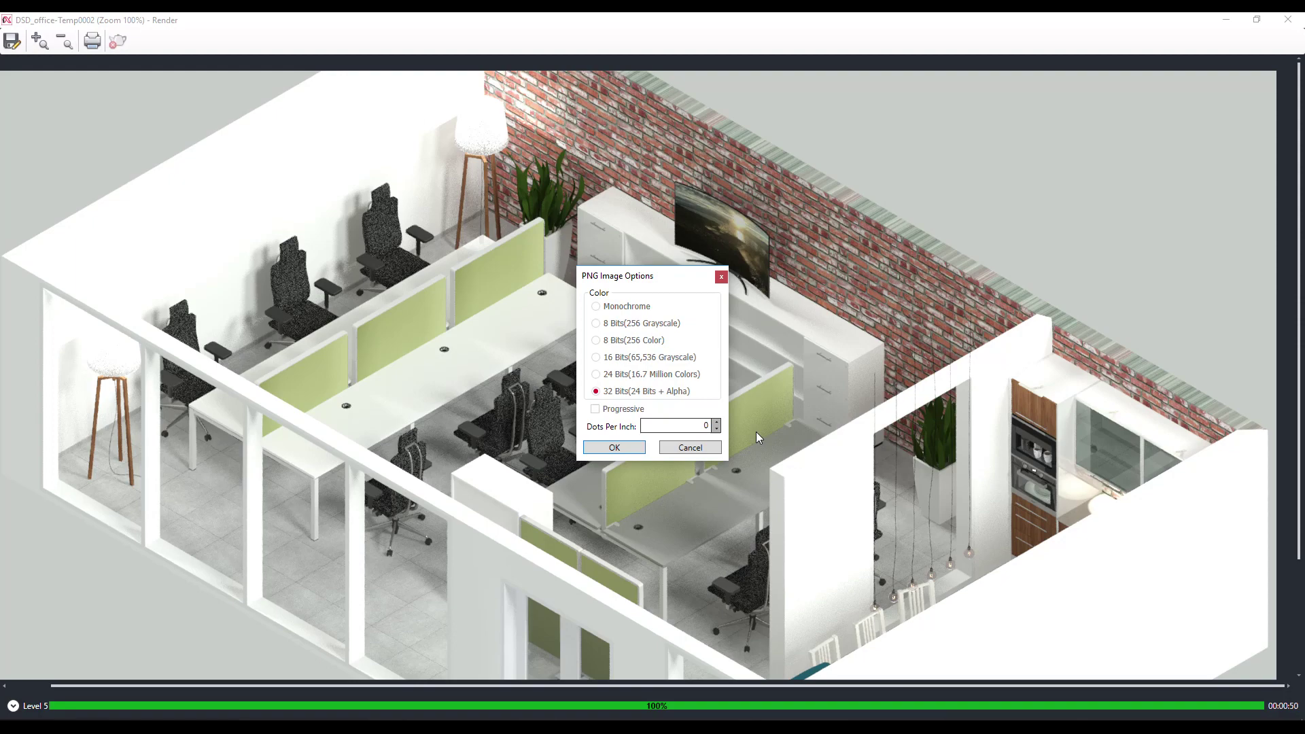
left_click(615, 448)
Close the Render window and switch the rendering environment off.
left_click(1287, 19)
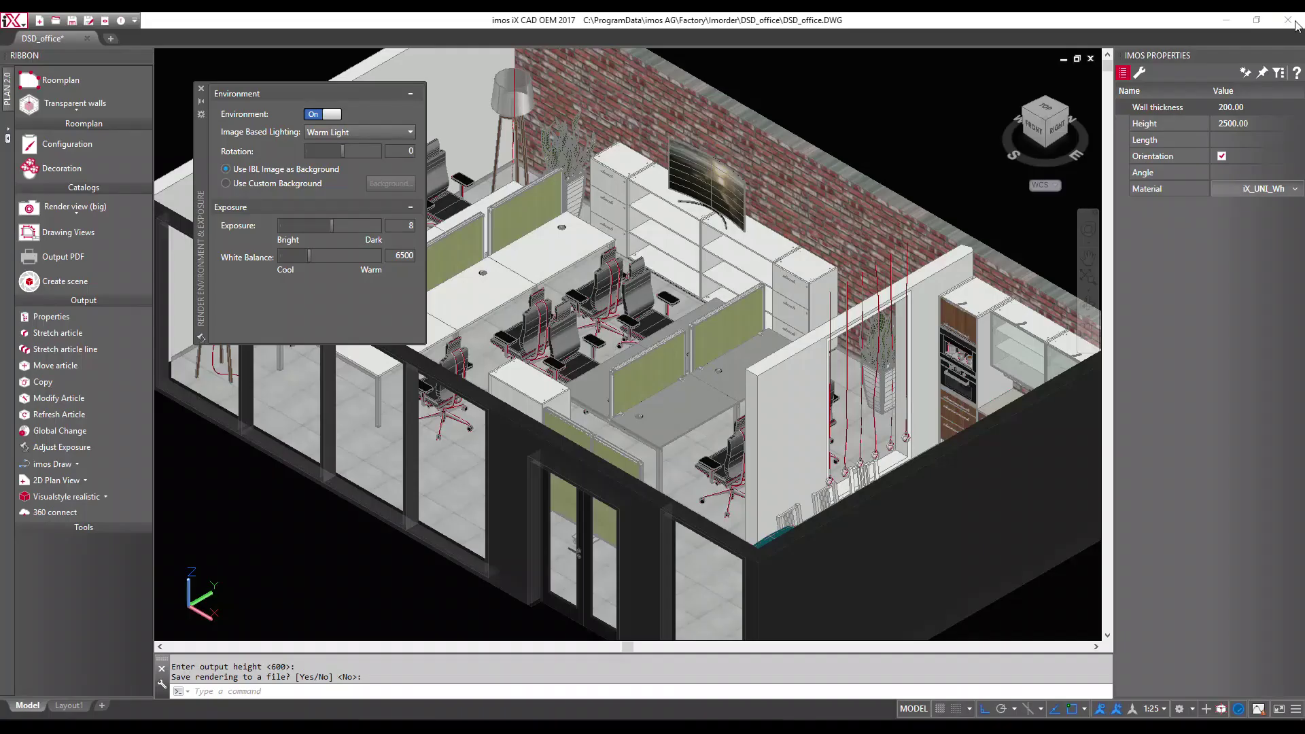
left_click(313, 119)
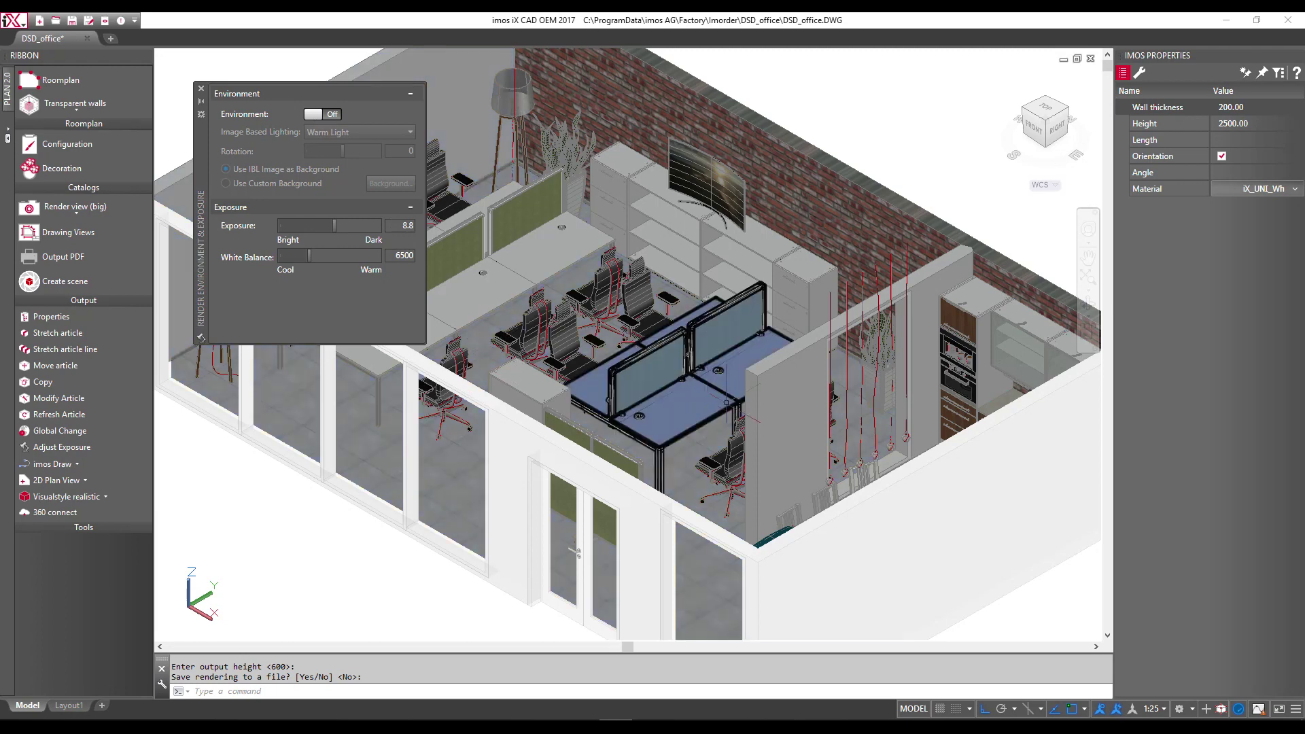
left_click(202, 93)
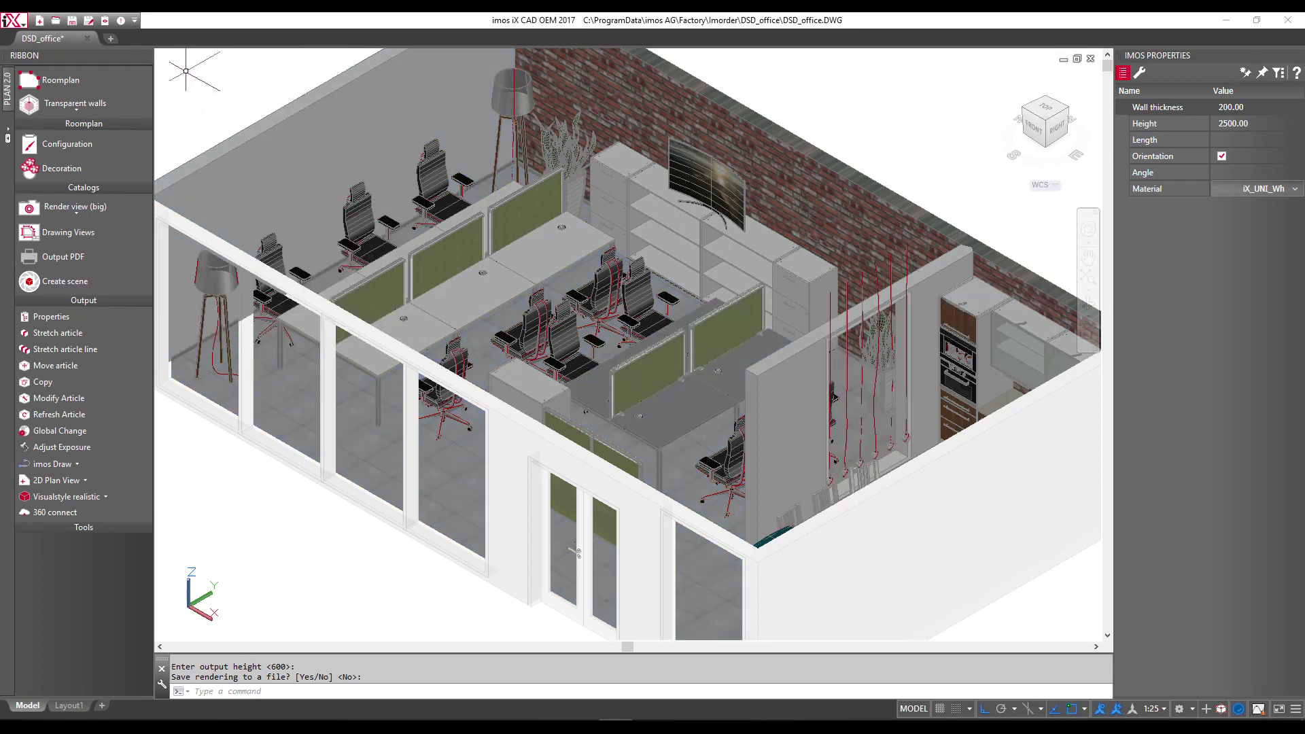
Save the DSD_office order with Generate CNC data (CAM iX) on and DM_Part_Report as document manager.
left_click(89, 21)
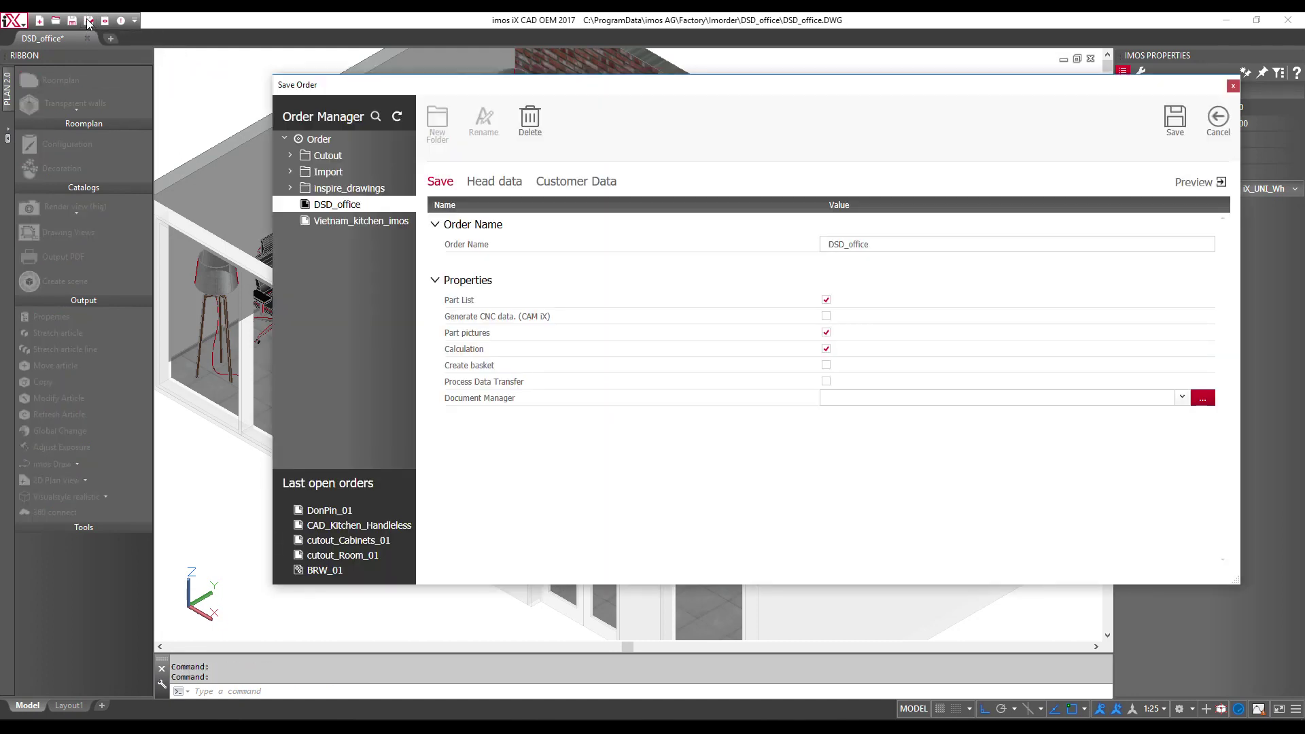
left_click(826, 316)
left_click(1186, 399)
left_click(925, 427)
left_click(1208, 403)
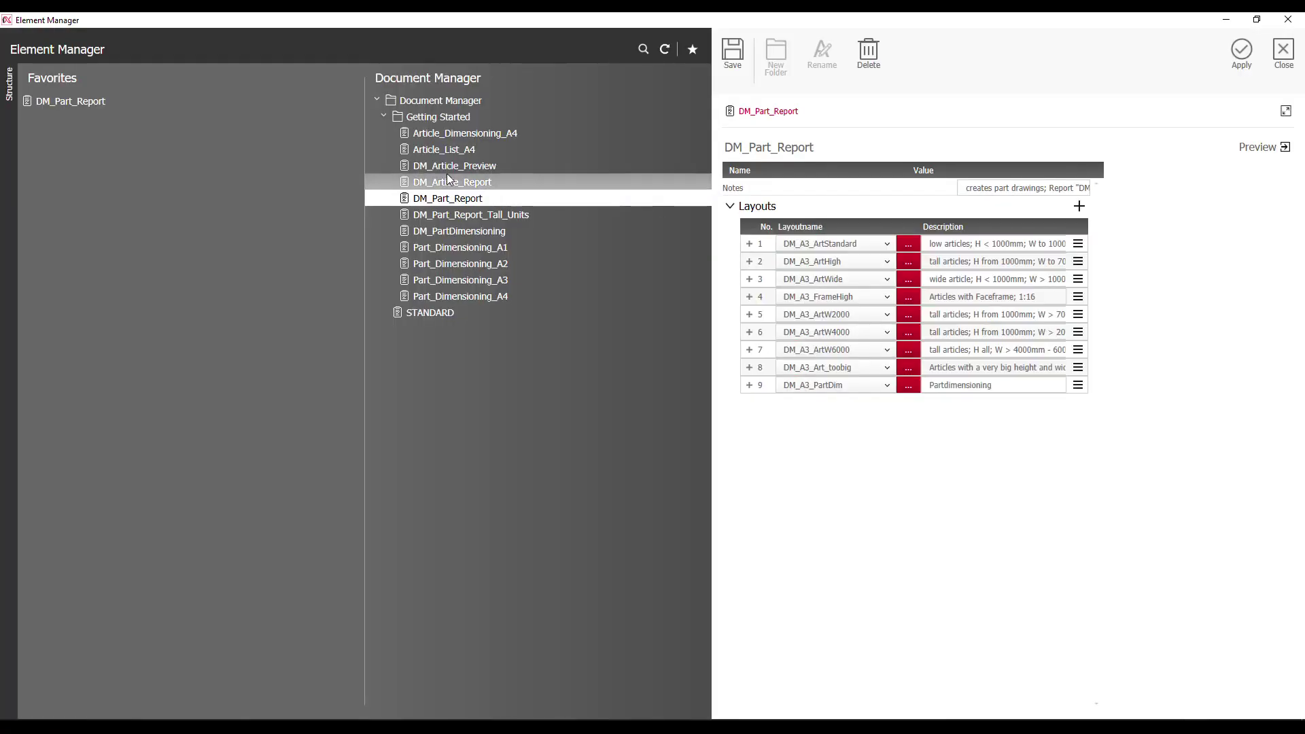
left_click(1274, 65)
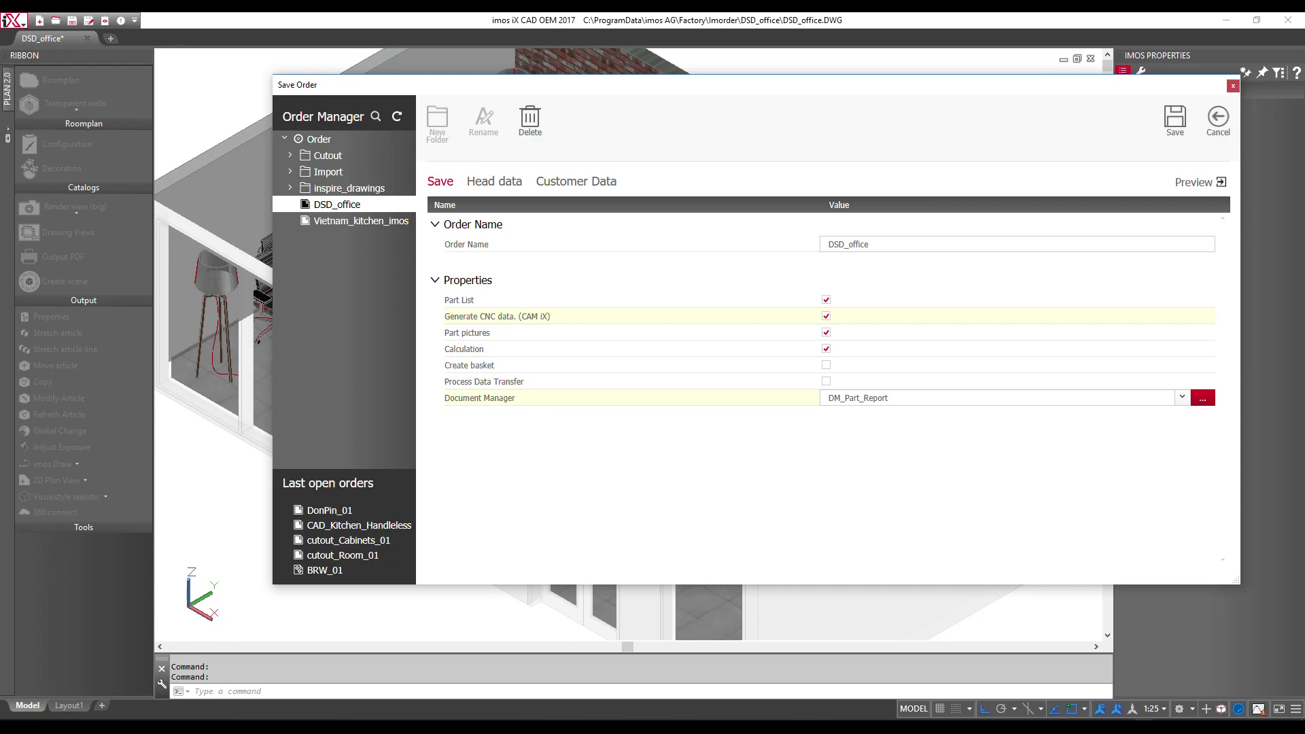
left_click(1176, 121)
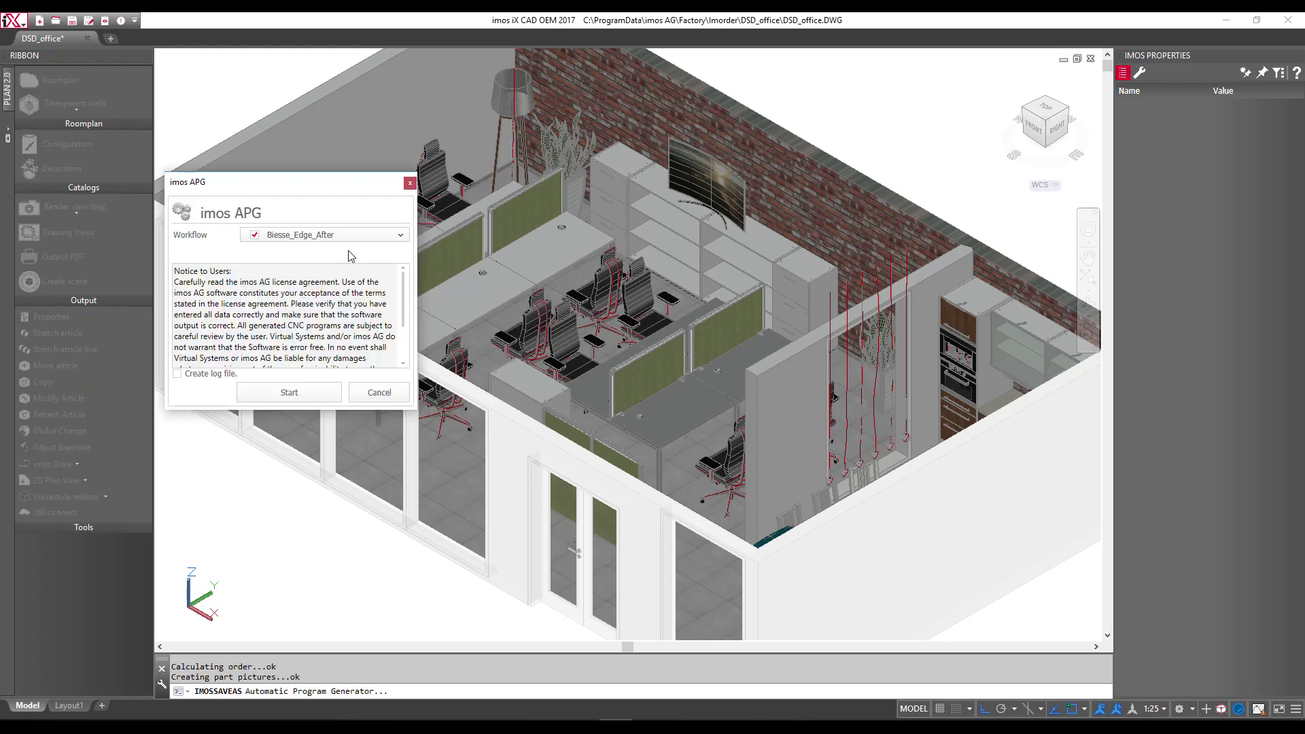
left_click(358, 242)
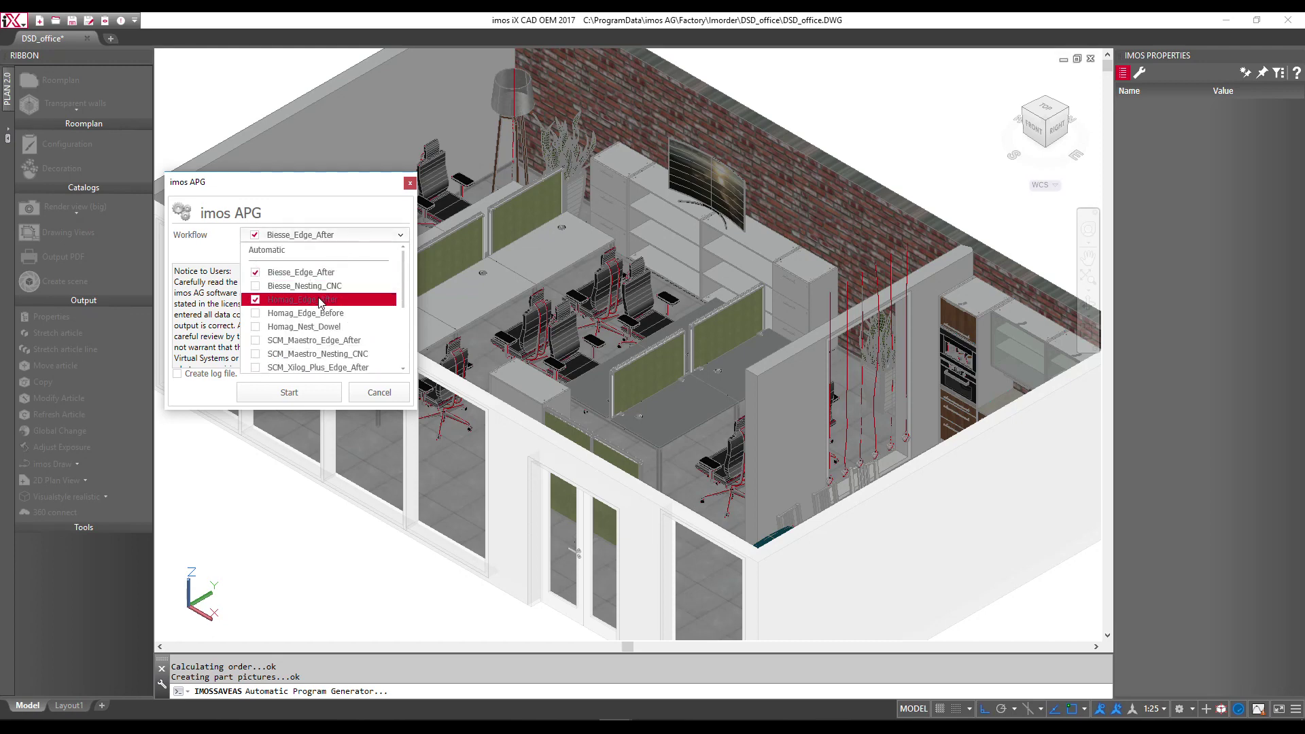
Keep the Biesse_Edge_After workflow in the imos APG dialog and start CNC program generation.
scroll(318, 306, "down", 2)
scroll(314, 331, "down", 1)
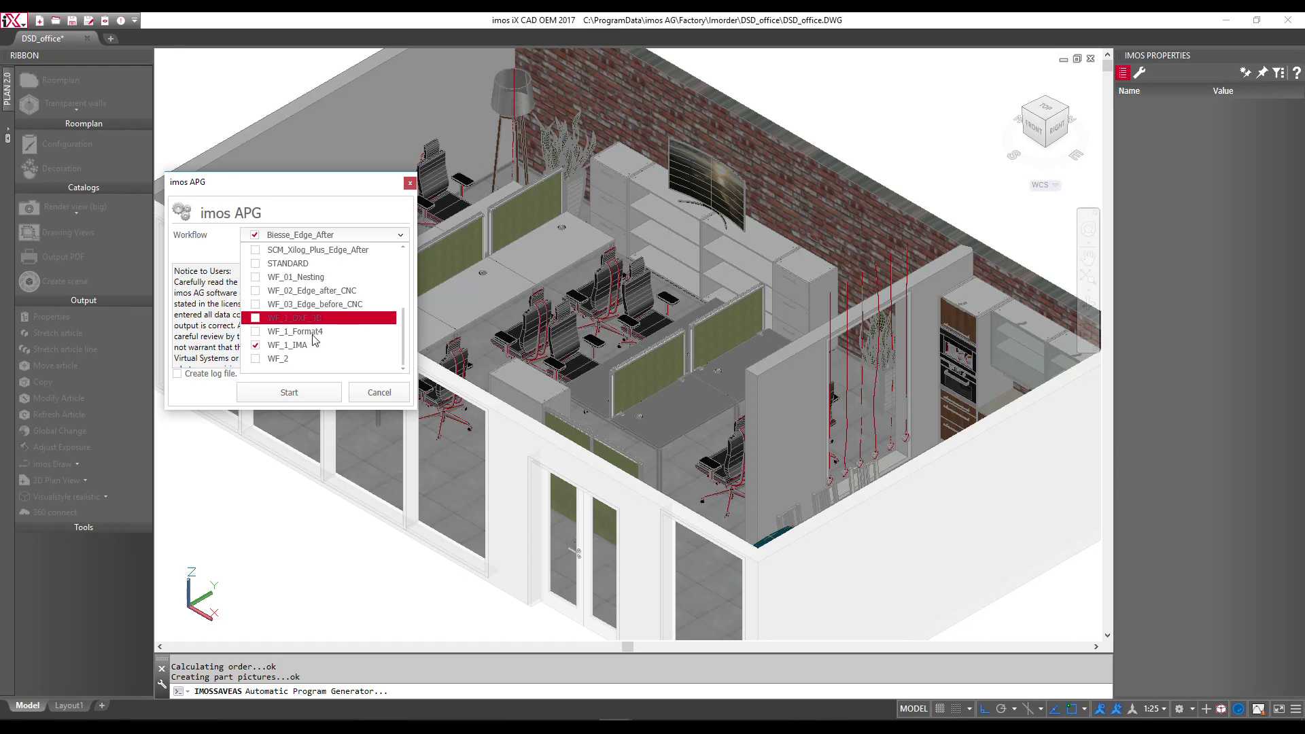
left_click(312, 397)
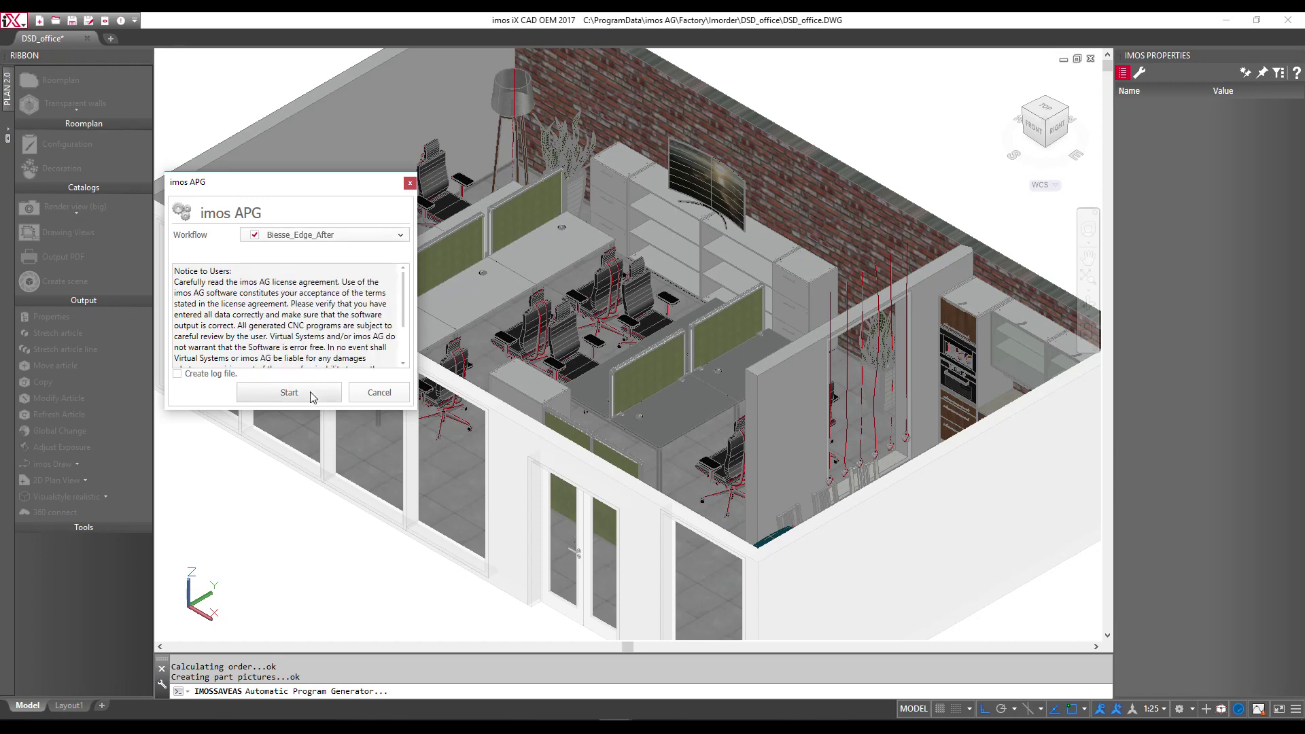
left_click(311, 393)
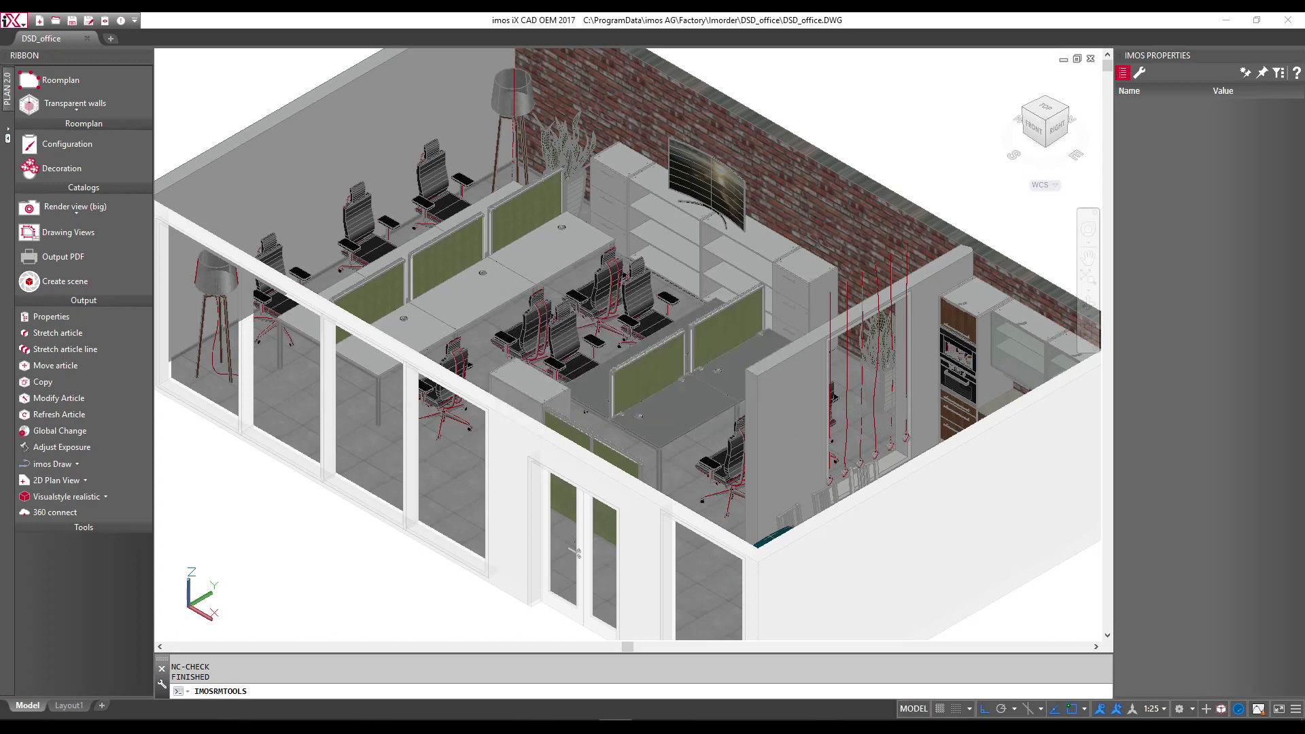
Maximize Organizer and open the DSD_office order in Order Manager.
type("0")
key("Return")
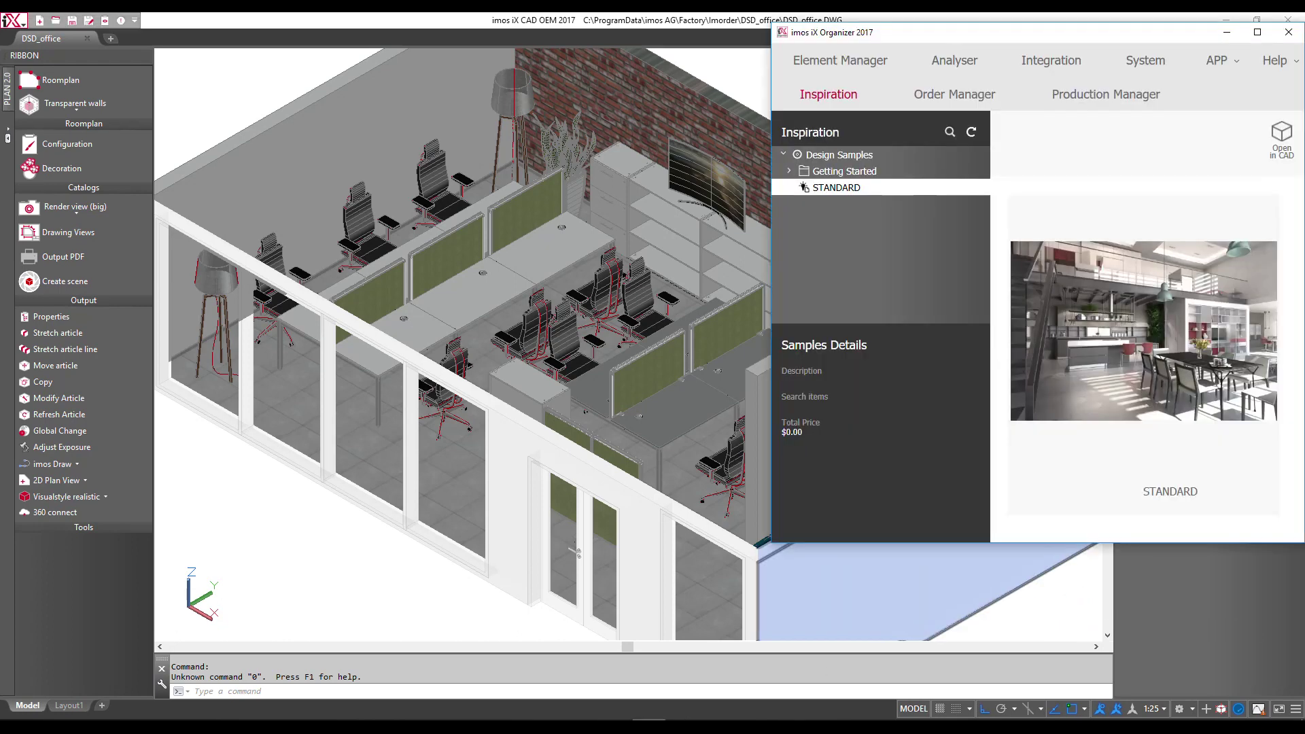
left_click(1256, 33)
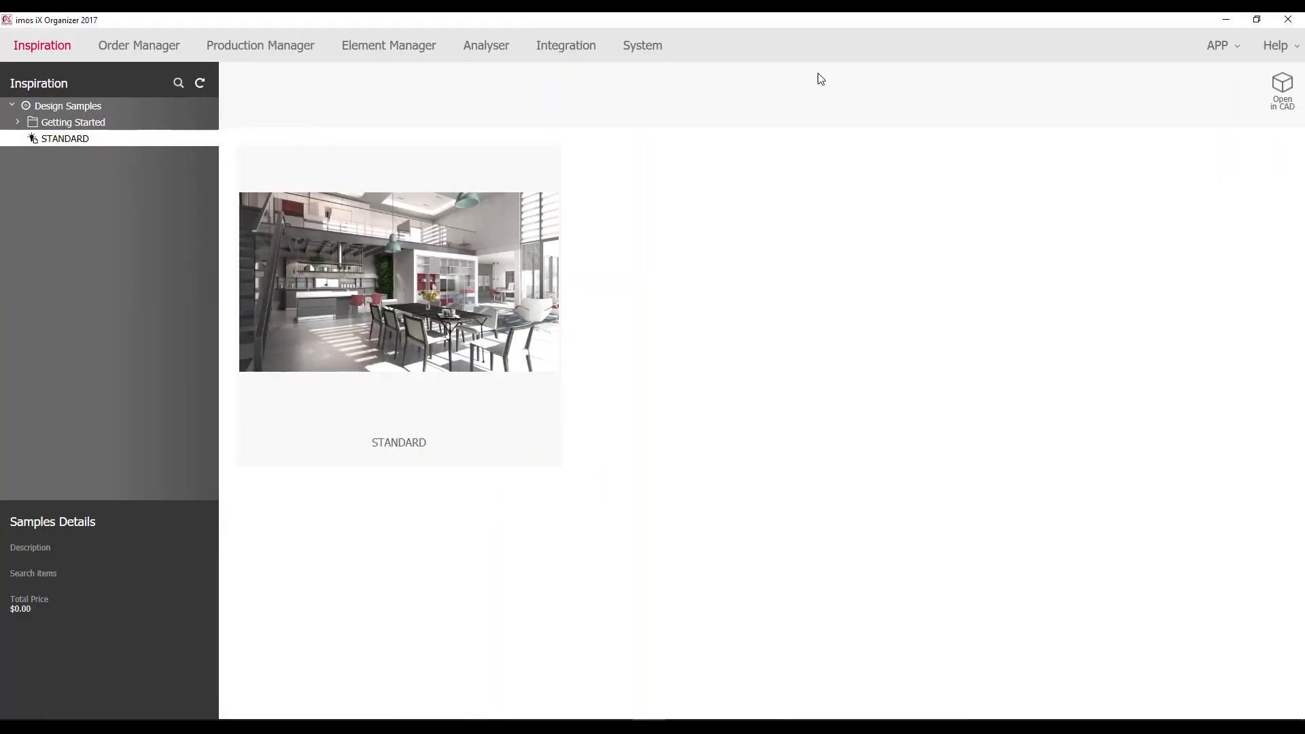
left_click(151, 49)
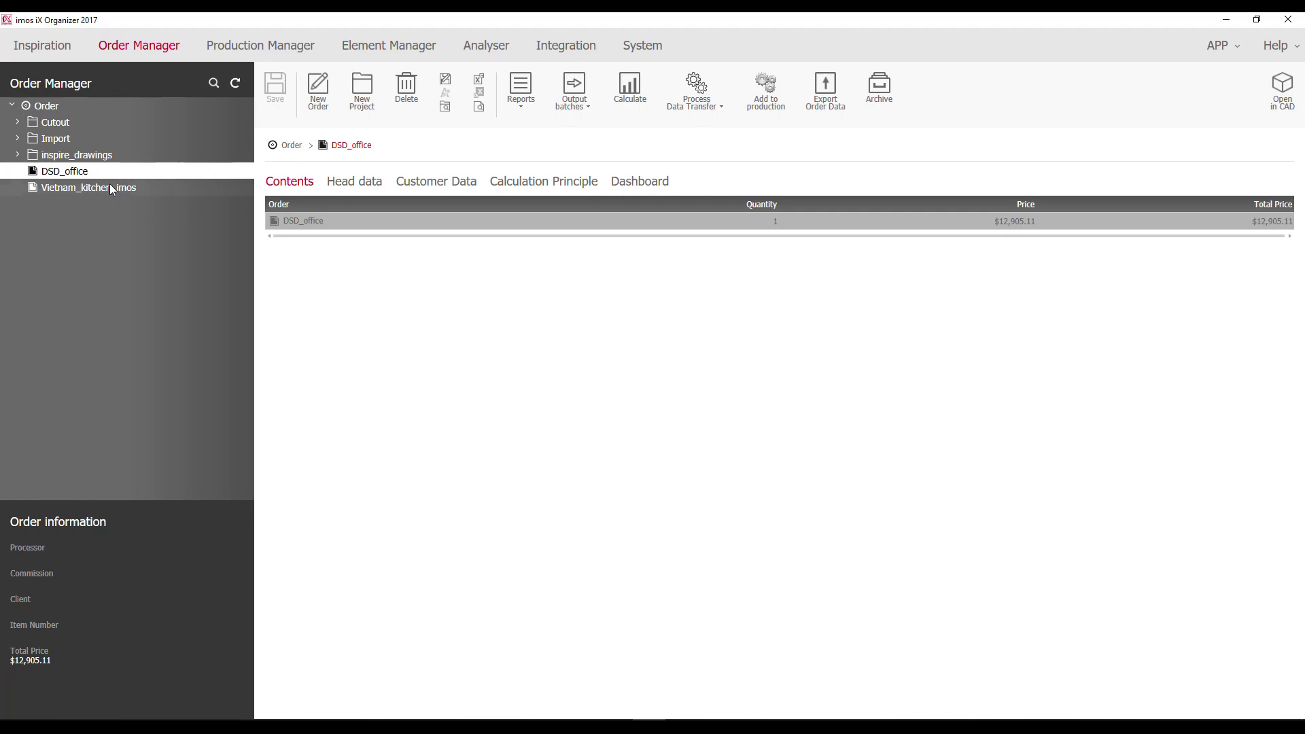
double_click(365, 220)
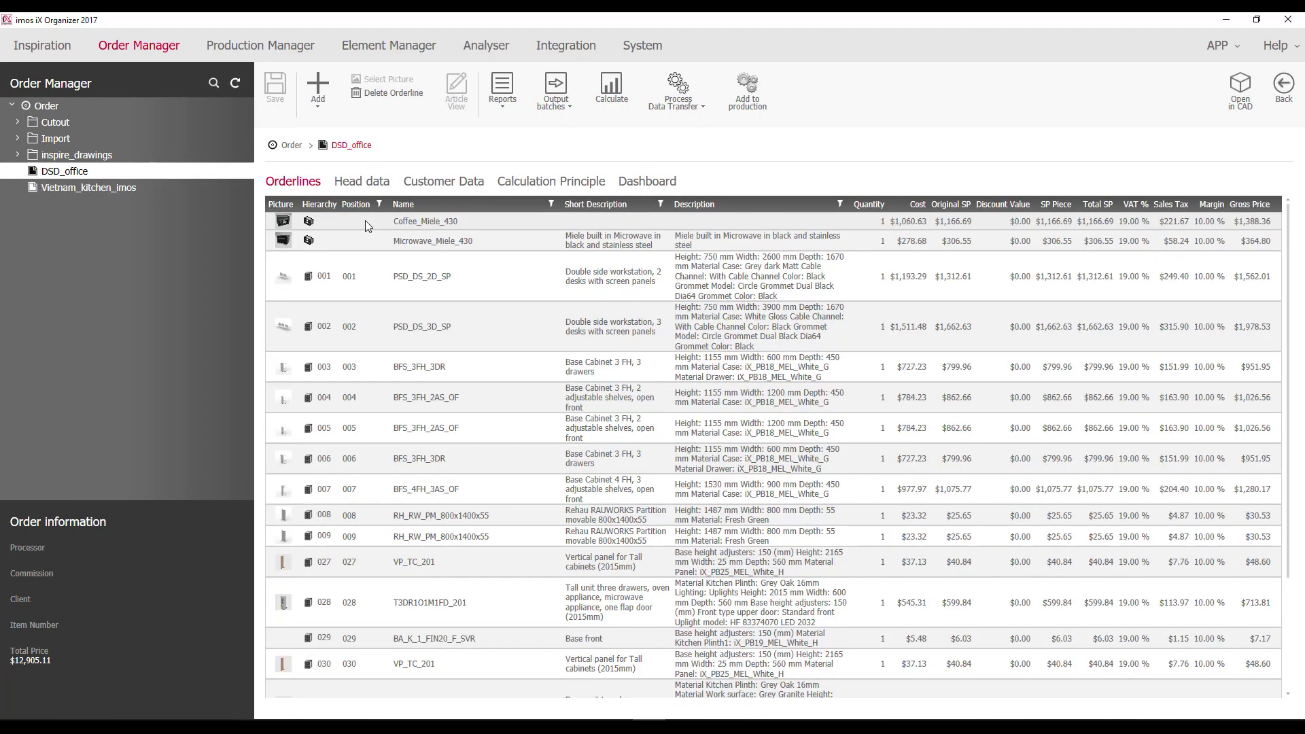
Assign the saved customer to the DSD_office order in Customer Data.
left_click(361, 182)
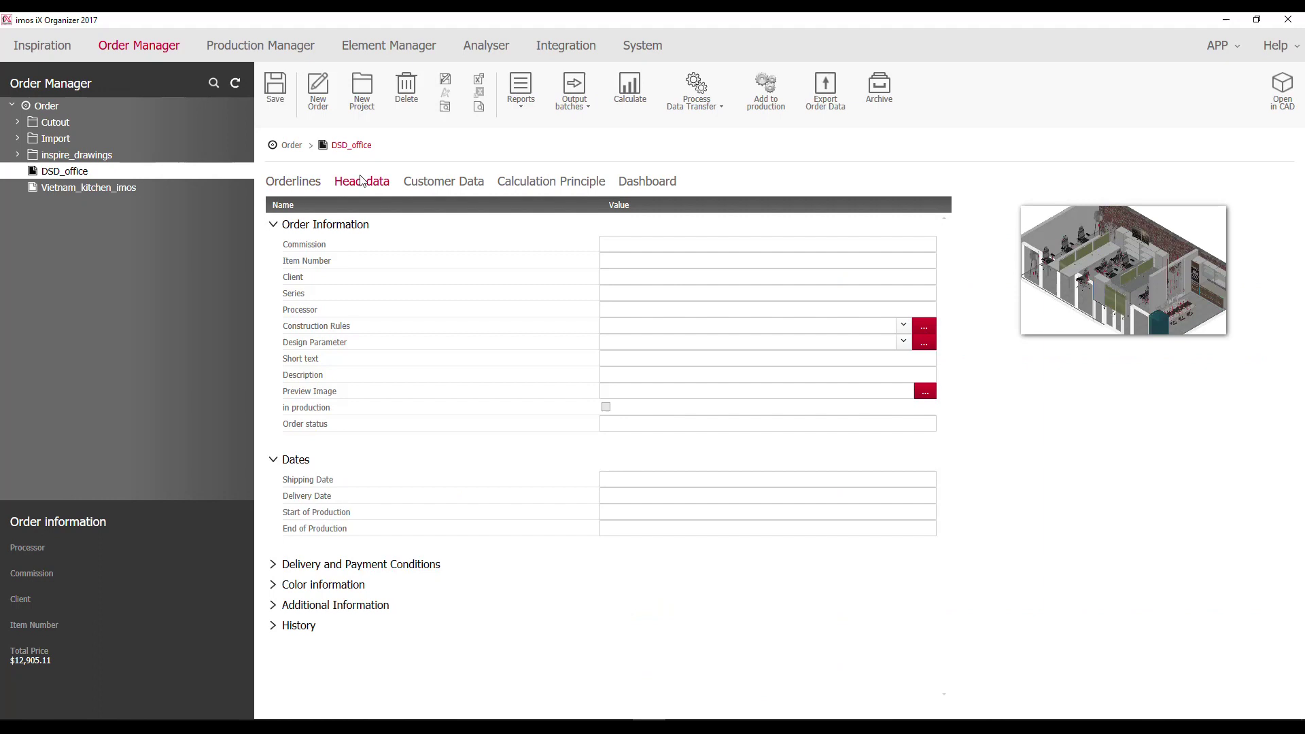
left_click(421, 182)
left_click(405, 204)
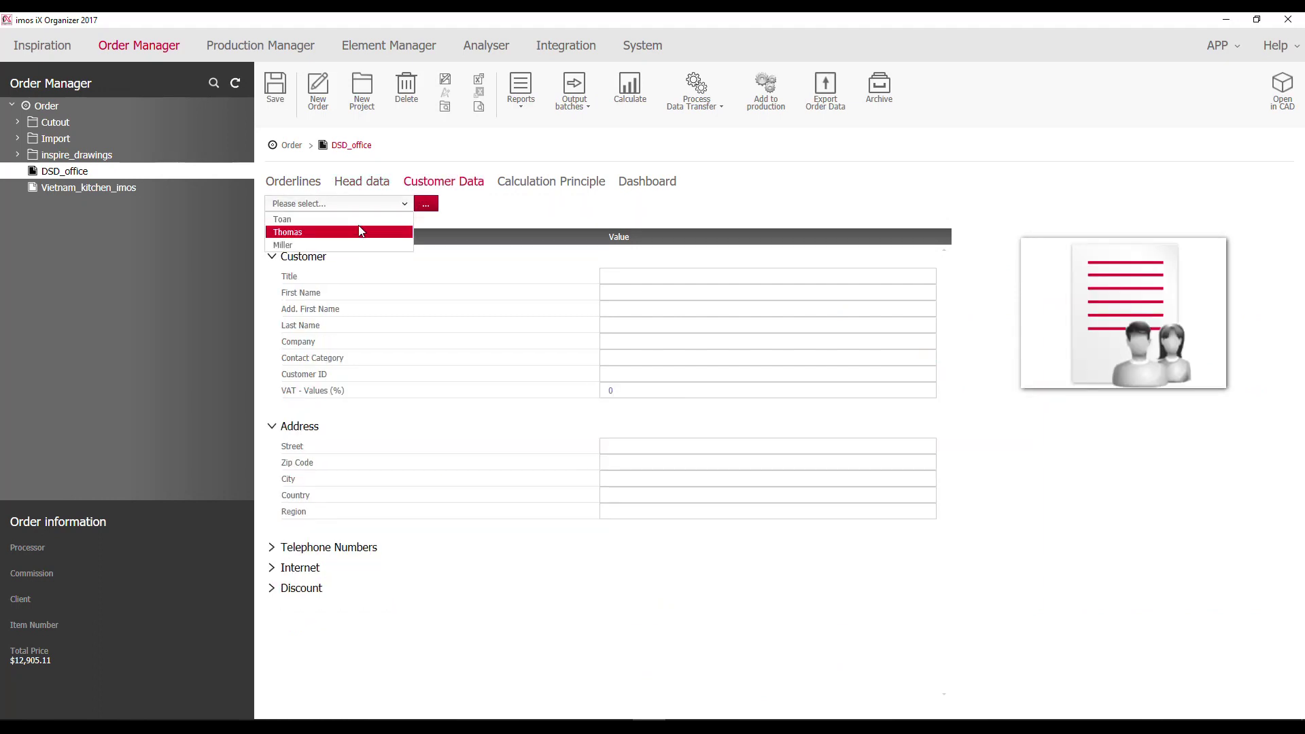
left_click(404, 219)
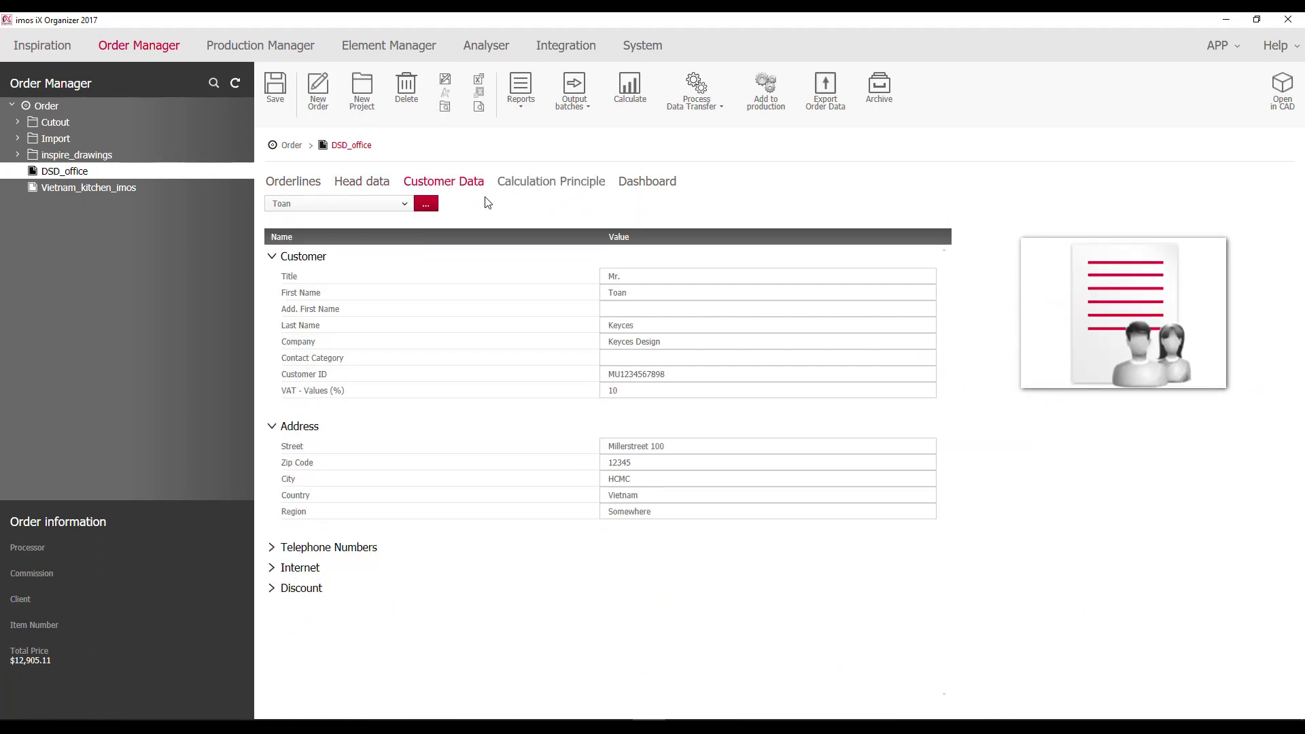
Apply the SiTan_sales calculation principle, recalculating the order total to $16,739.56.
left_click(537, 182)
left_click(411, 203)
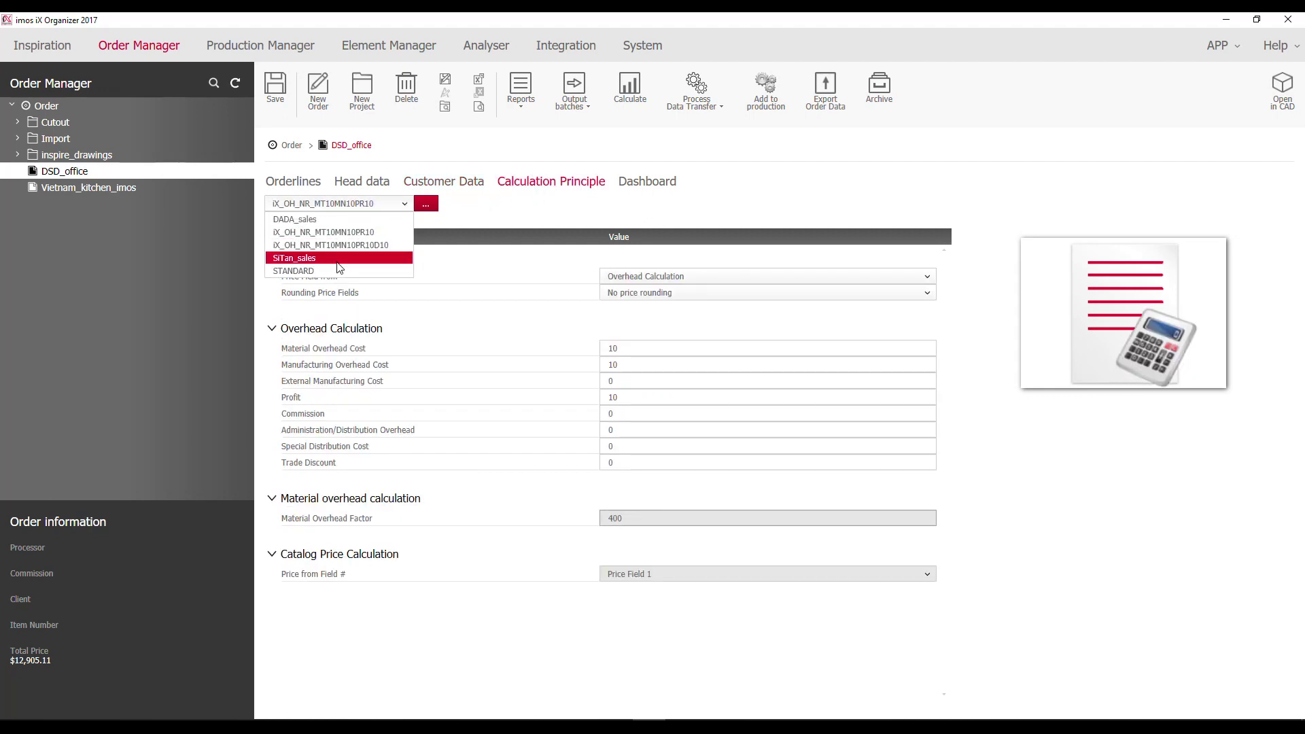
left_click(340, 259)
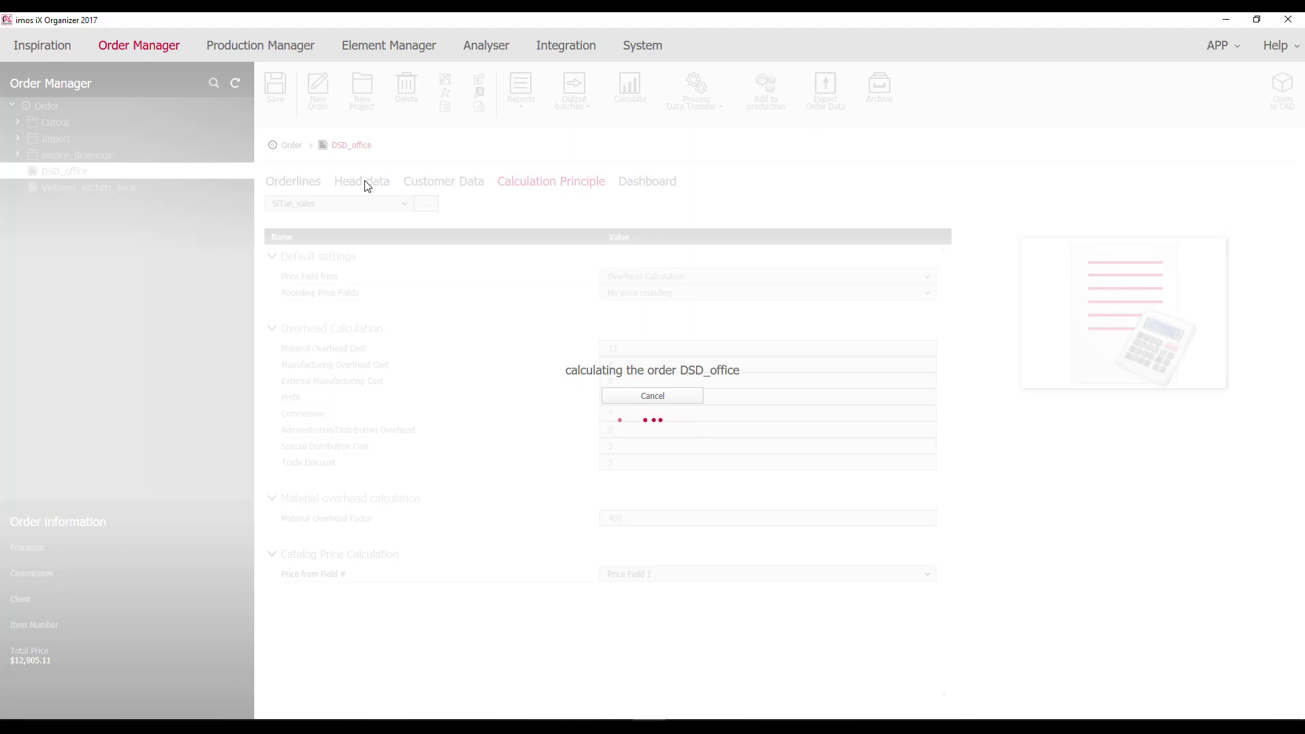
left_click(363, 183)
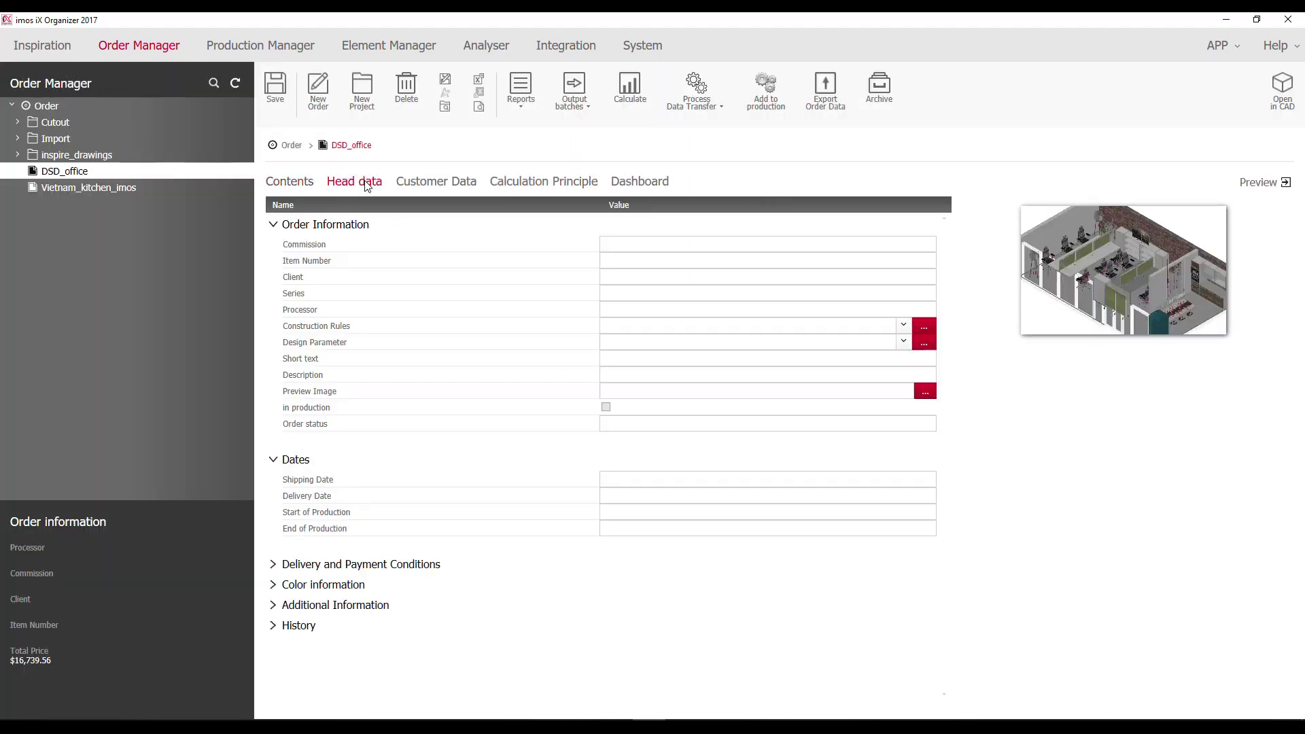
Set DSD_office-Temp0002.png as the order's preview image.
left_click(931, 394)
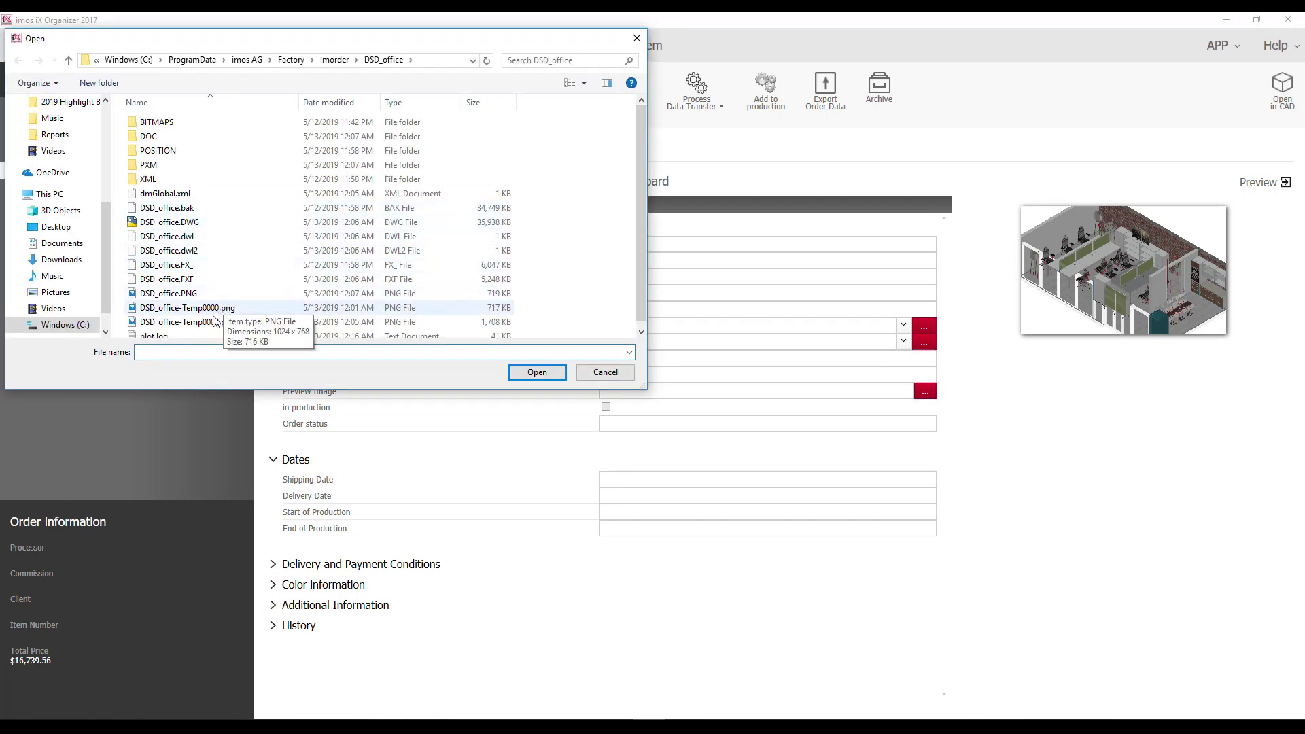
left_click(206, 322)
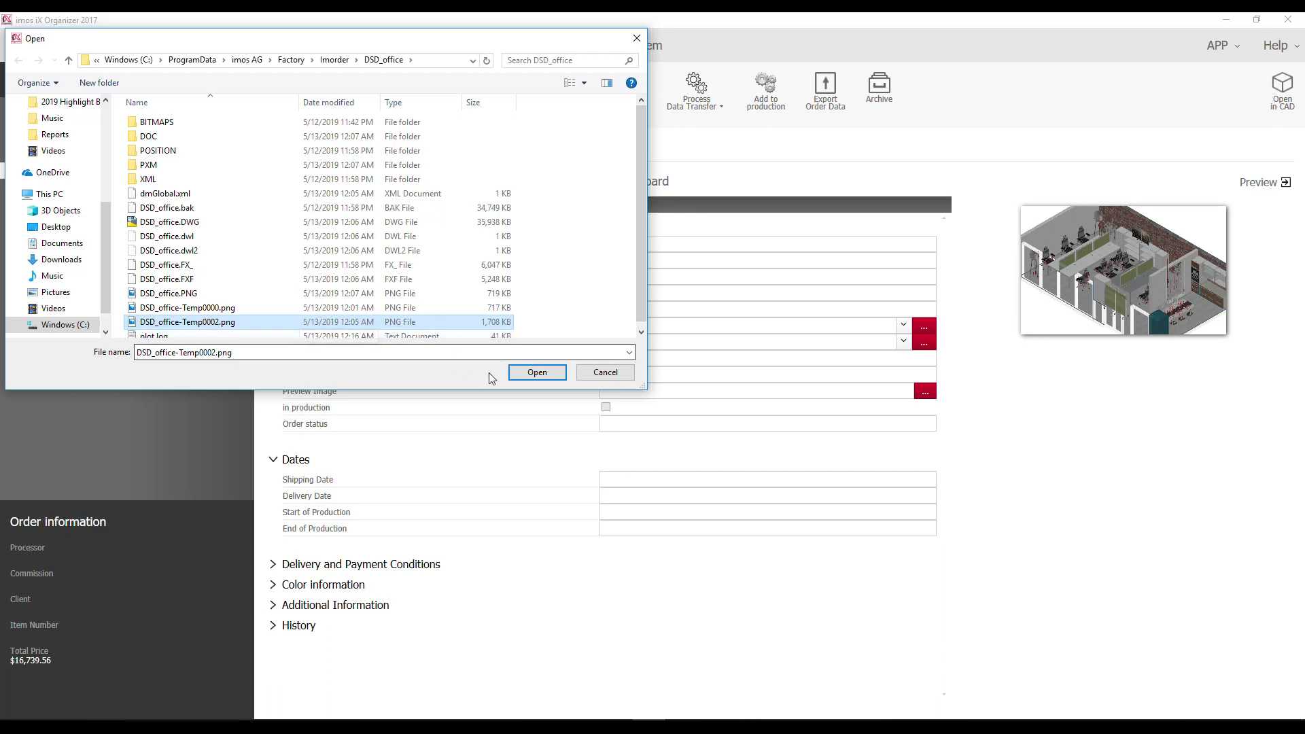
left_click(539, 373)
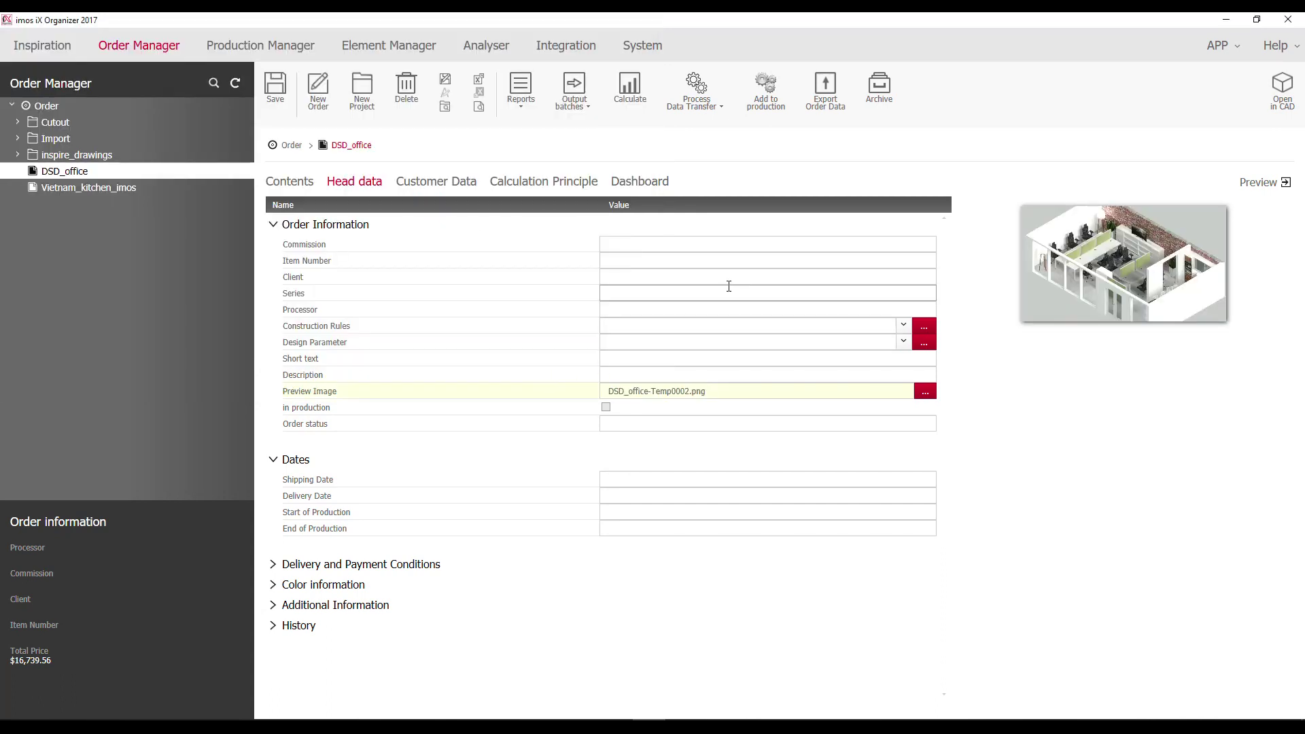
Enter commission 2452345 and item number 243524 in the head data.
left_click(612, 245)
type("2452345")
key("Tab")
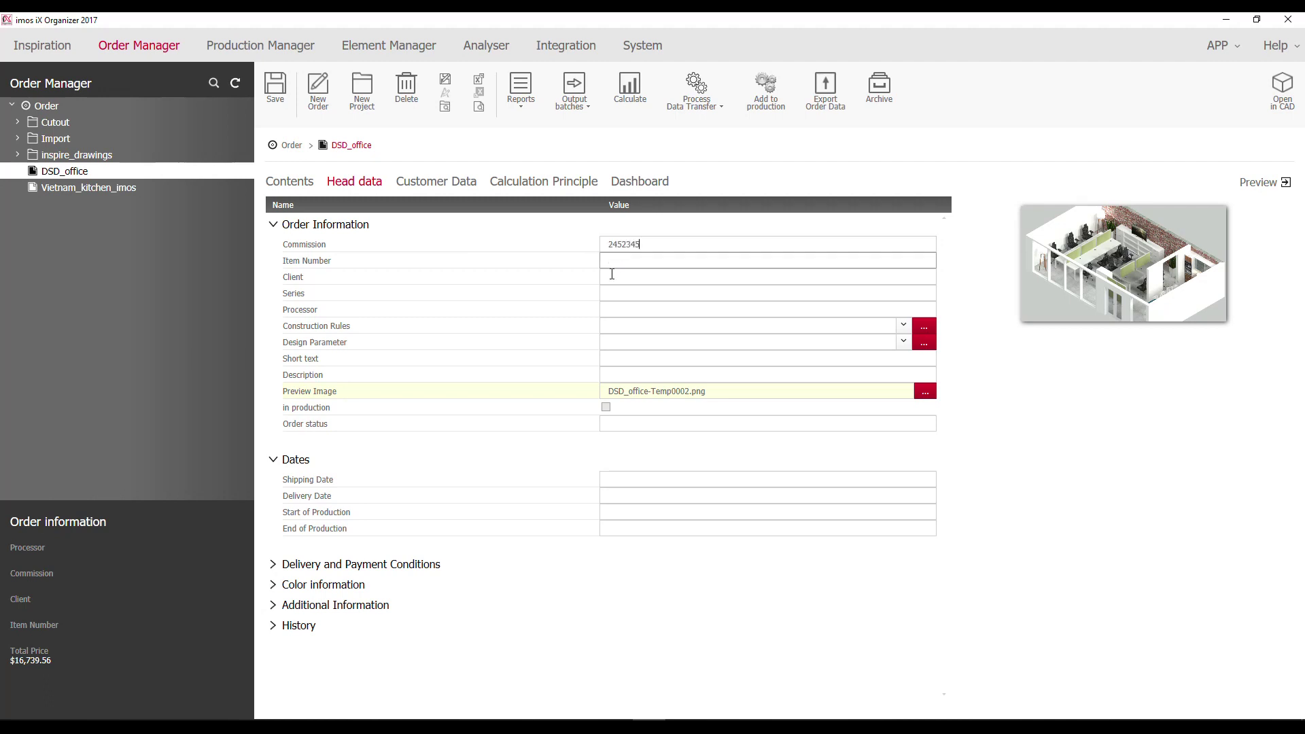
type("243524")
key("Tab")
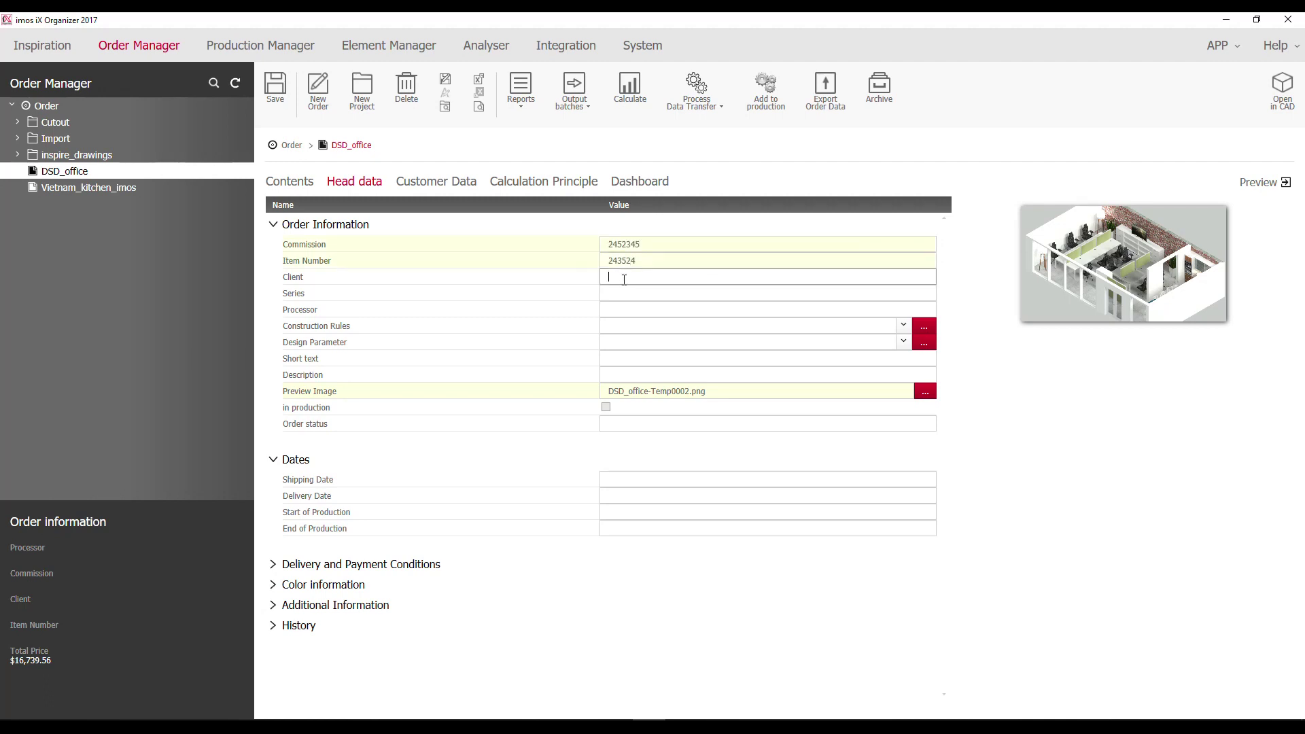
Enter client DSD and the processor's name, then save the order head data.
type("DSD")
key("Tab")
key("Tab")
left_click(617, 309)
type("Ingo Bathe")
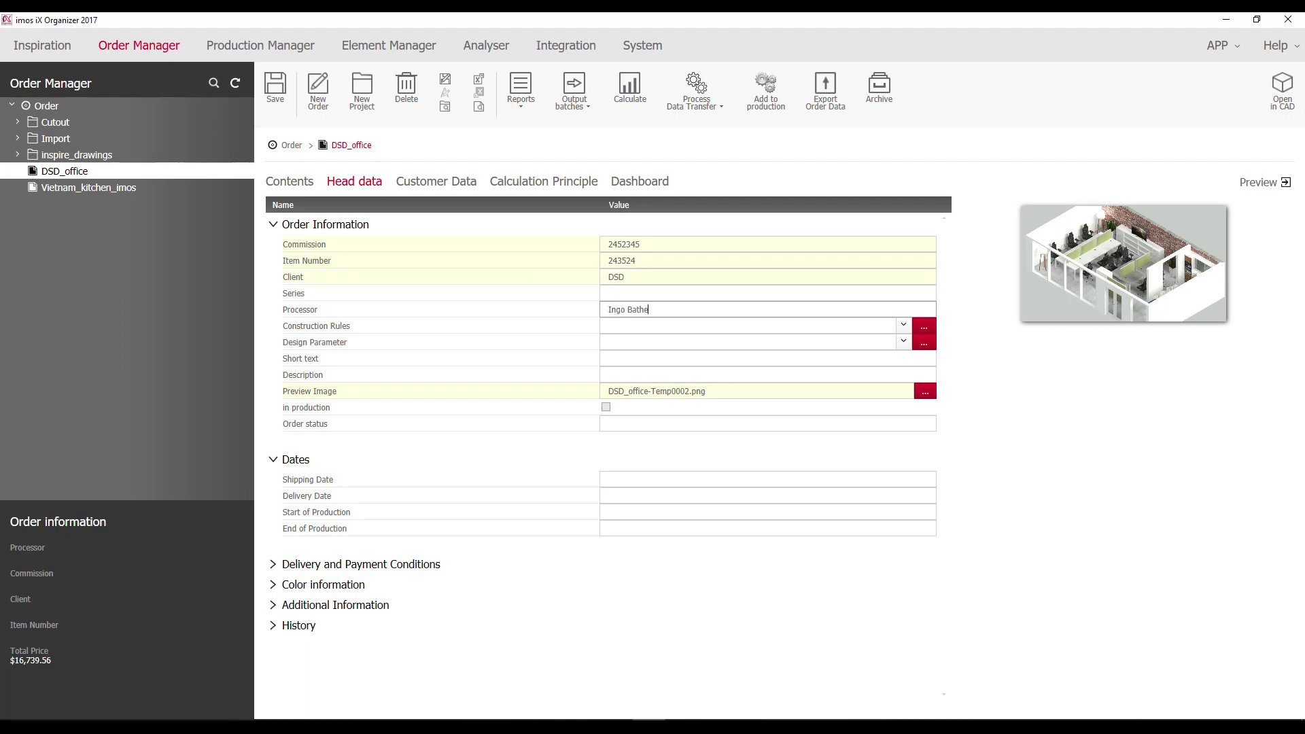
left_click(276, 87)
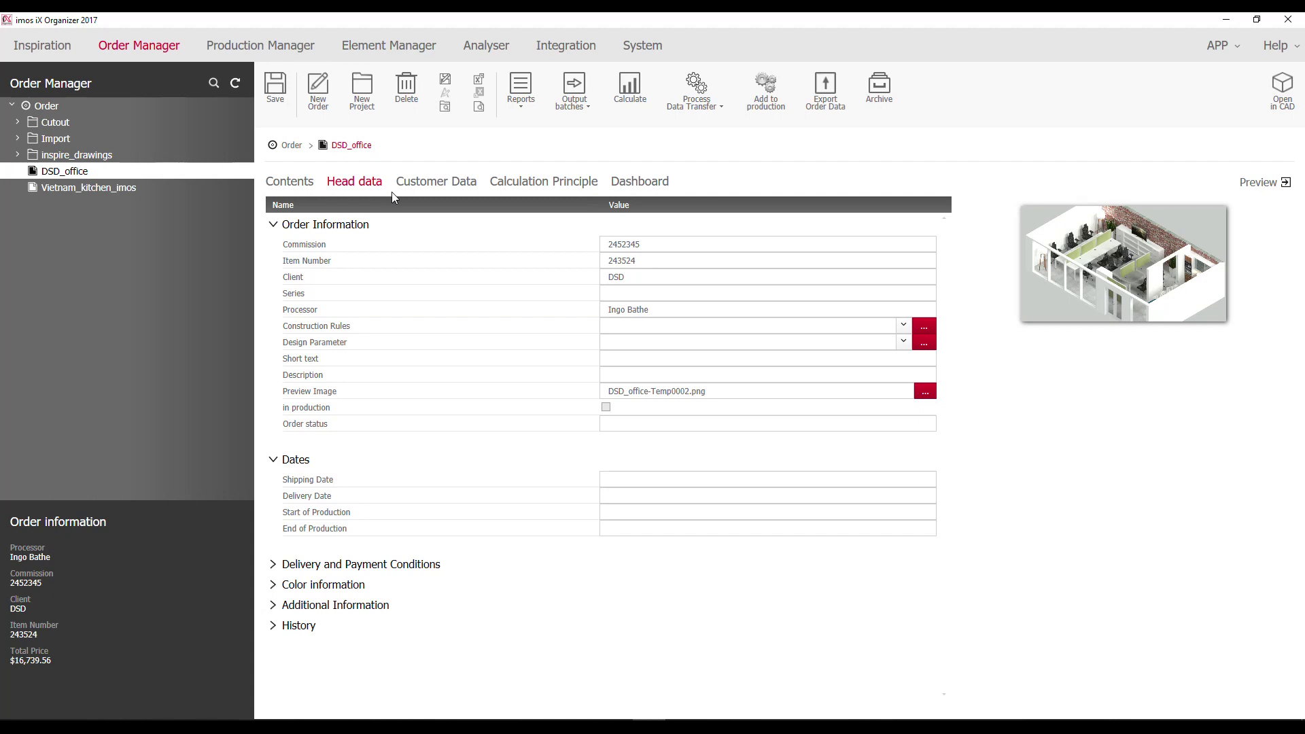
Select DM_Part_Report, QuantitySurvey, SF_Cuttinglist_CoreMaterial, PP_Orderlist_PurchParts, SF_Label_100x50, LoadingList and SF_Label_Article_4x reports.
left_click(524, 104)
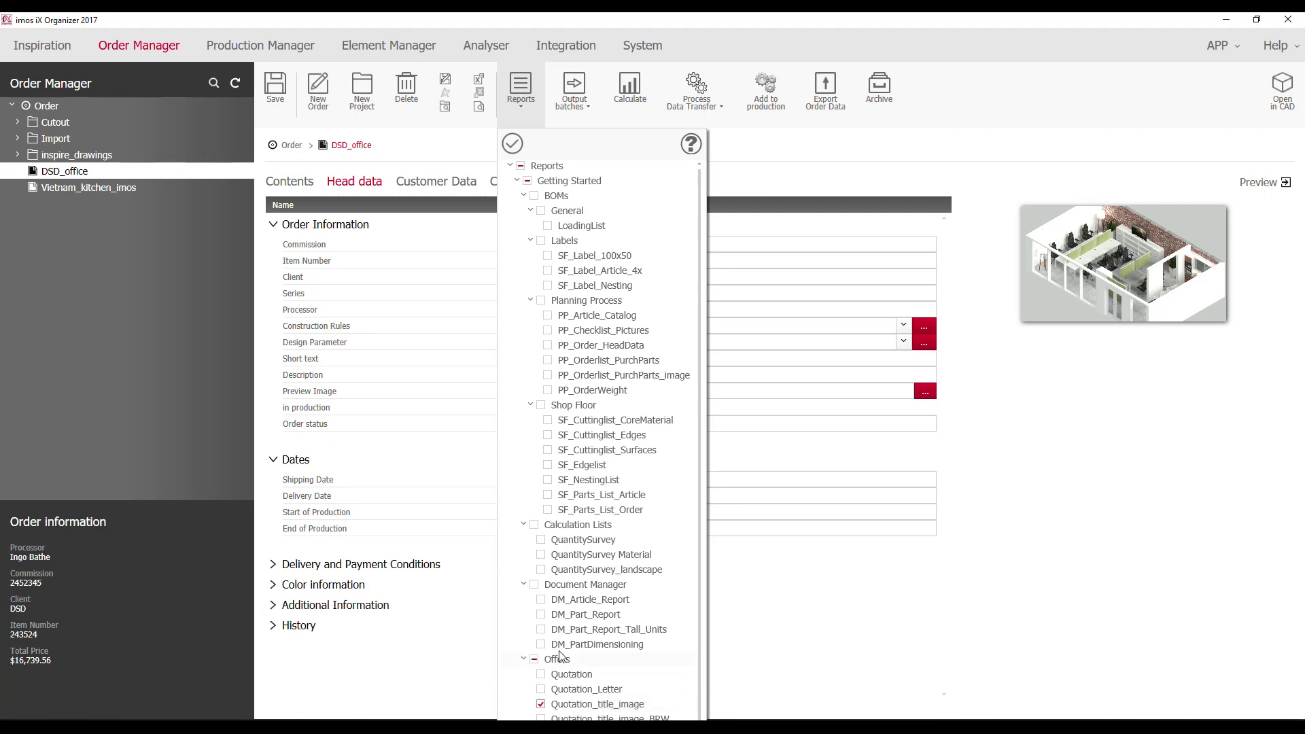
left_click(542, 615)
left_click(541, 540)
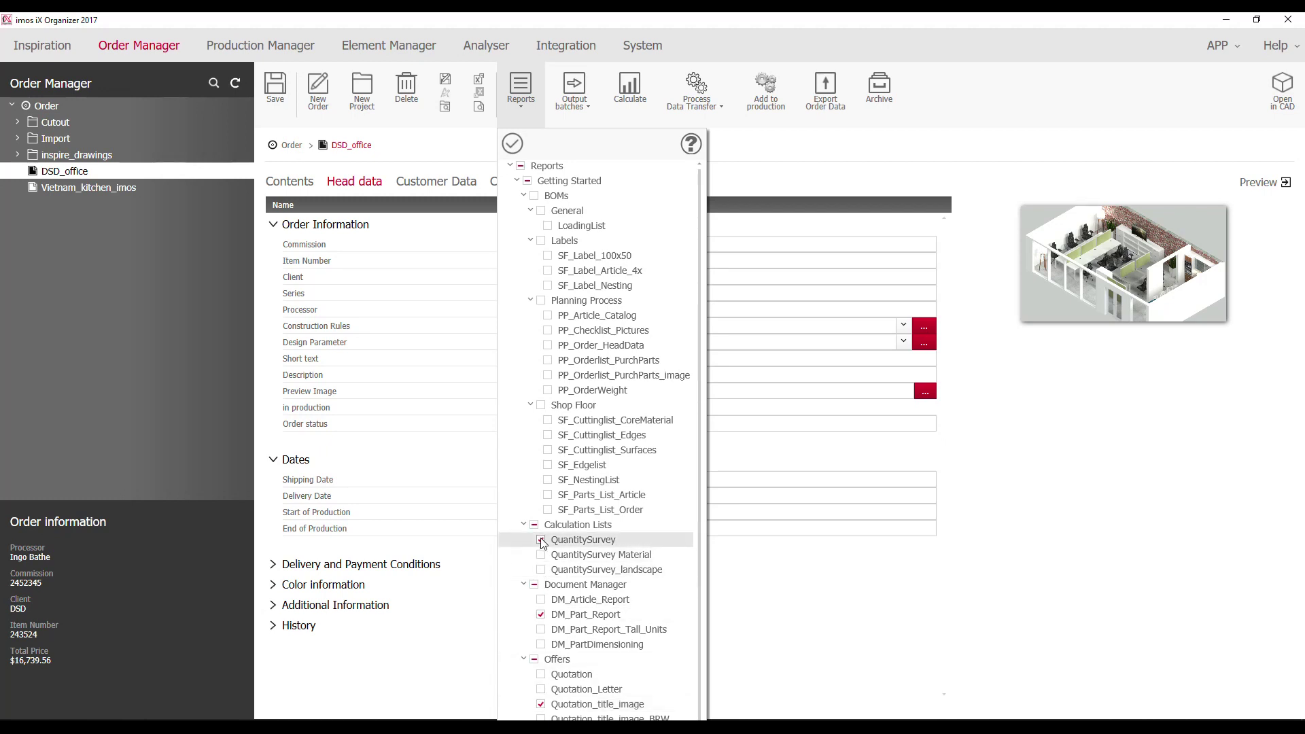
left_click(551, 422)
left_click(549, 360)
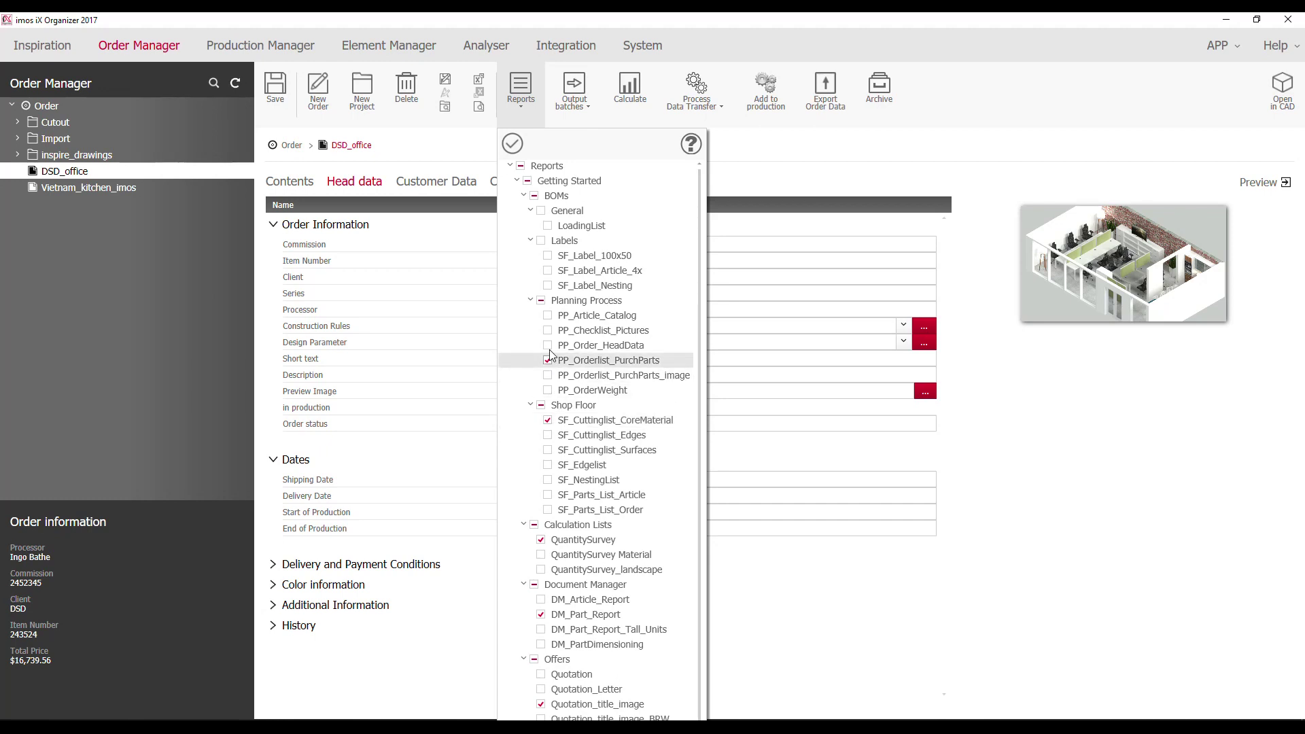
left_click(548, 256)
left_click(548, 226)
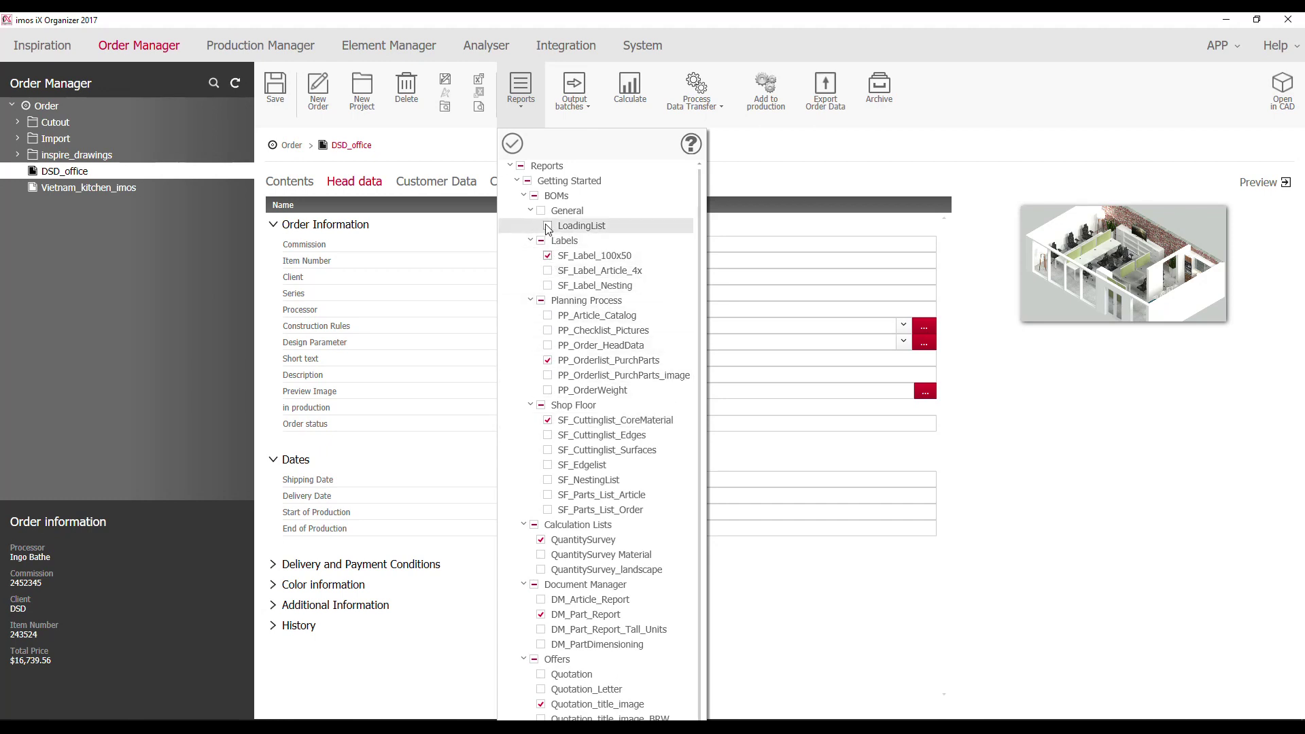
left_click(548, 271)
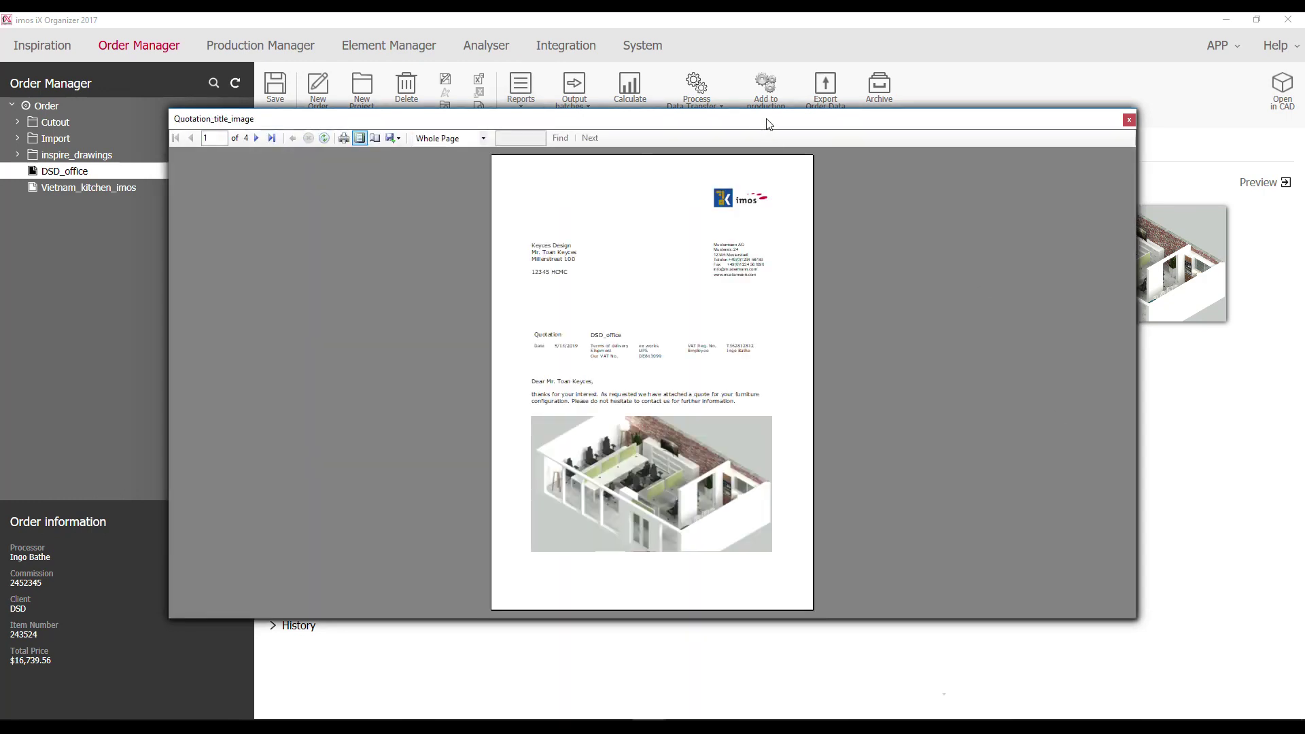
View the quotation full screen at 150% and read through its first two pages.
double_click(769, 122)
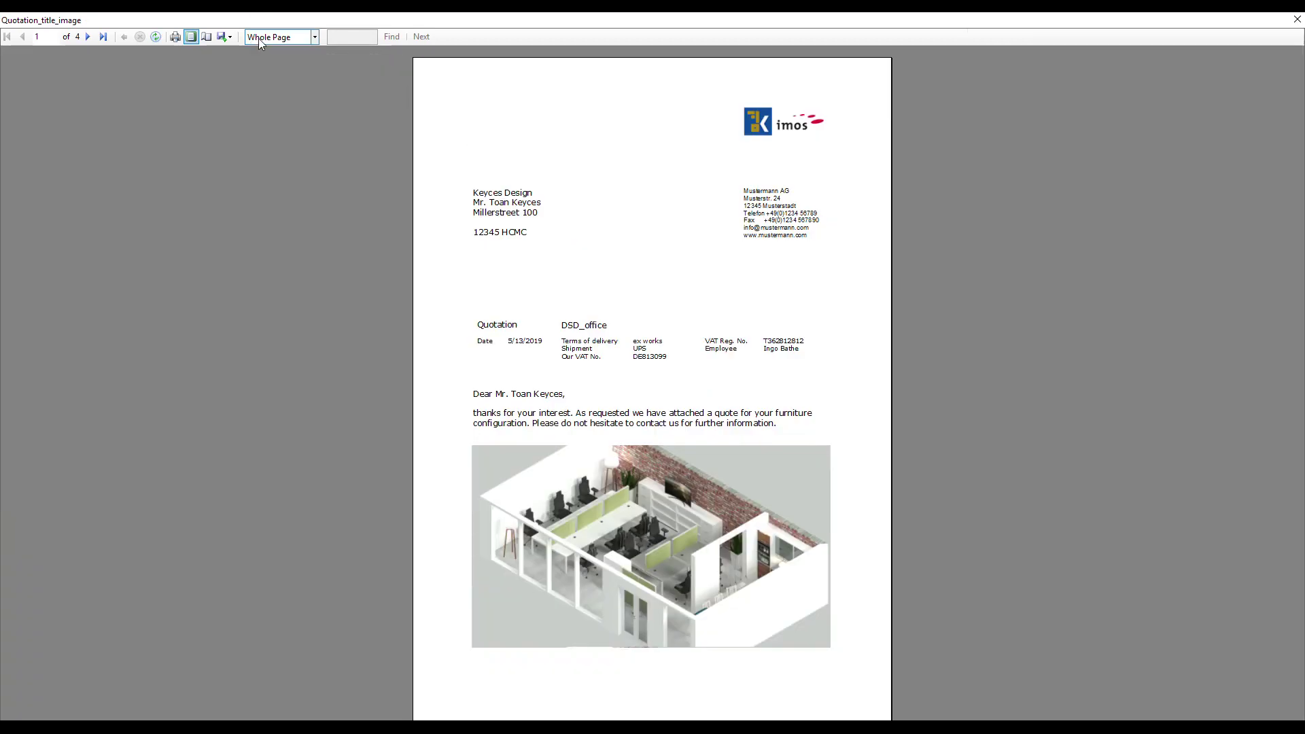
left_click(259, 38)
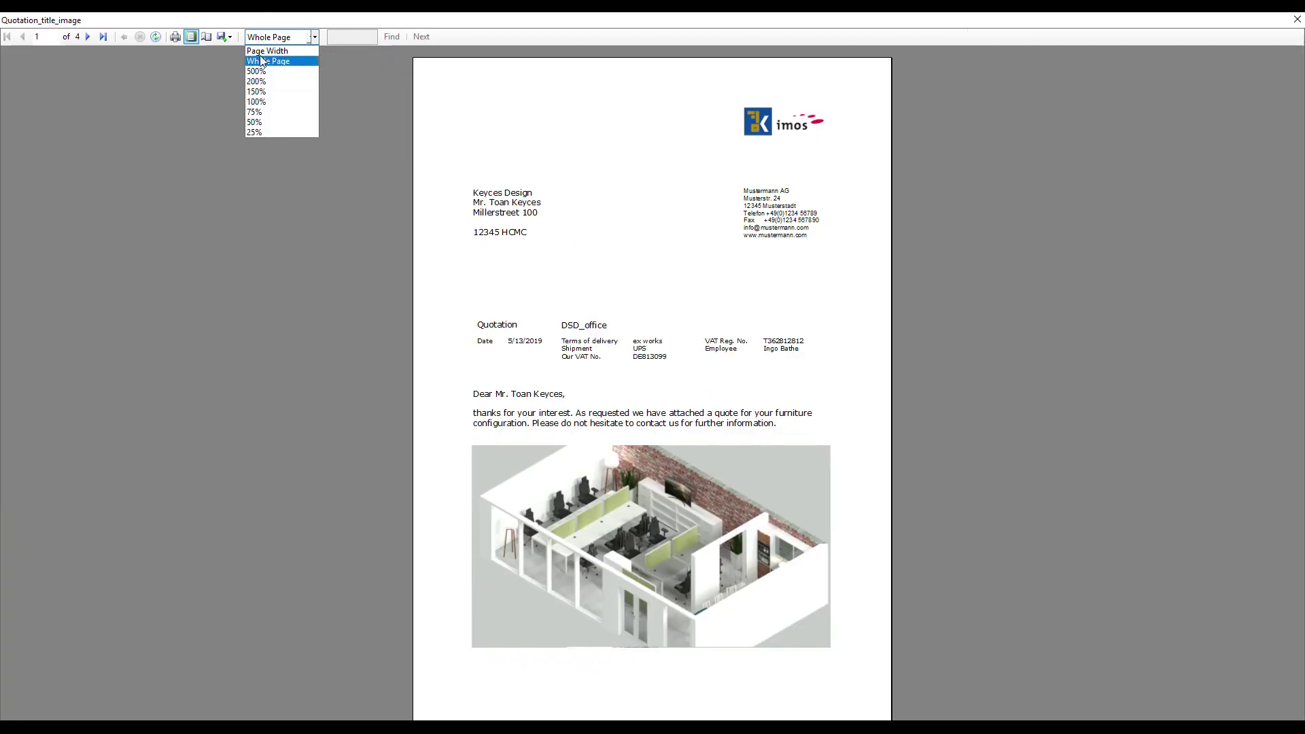
left_click(259, 93)
scroll(525, 183, "down", 2)
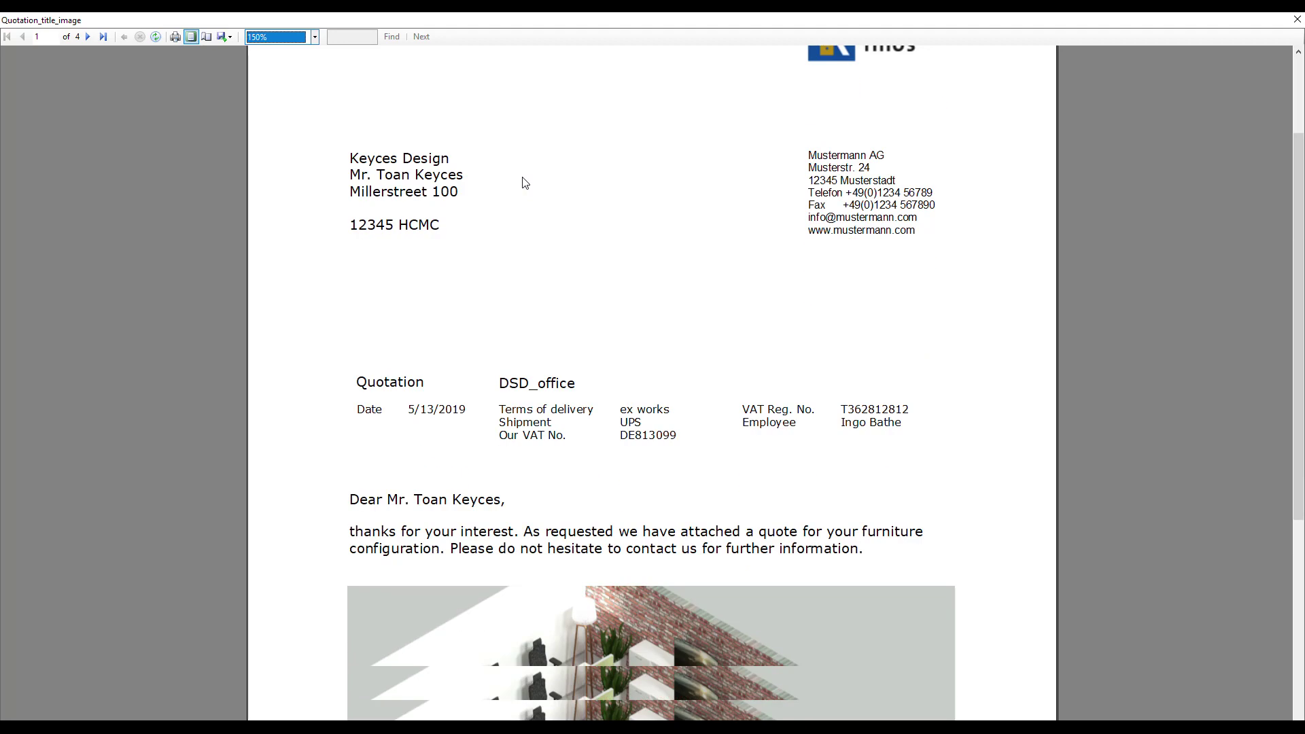
scroll(525, 184, "down", 1)
scroll(517, 181, "down", 2)
scroll(504, 178, "down", 1)
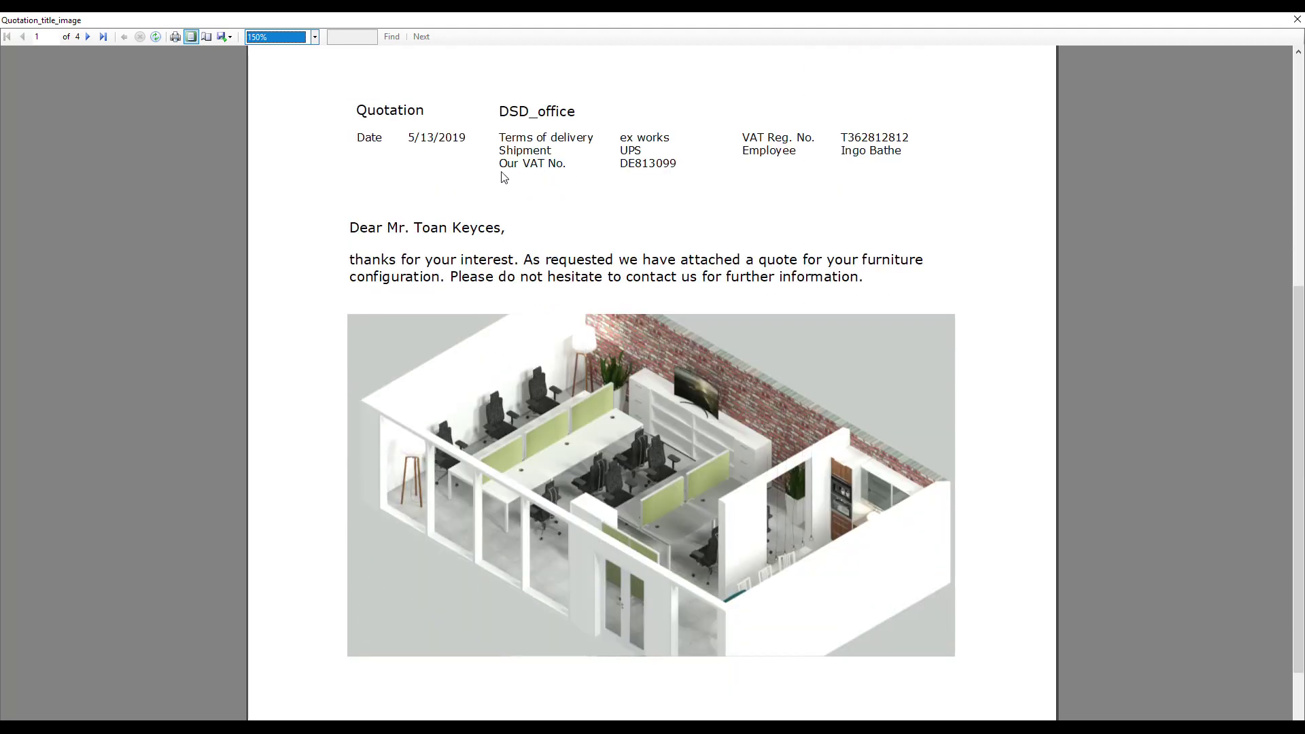
left_click(86, 37)
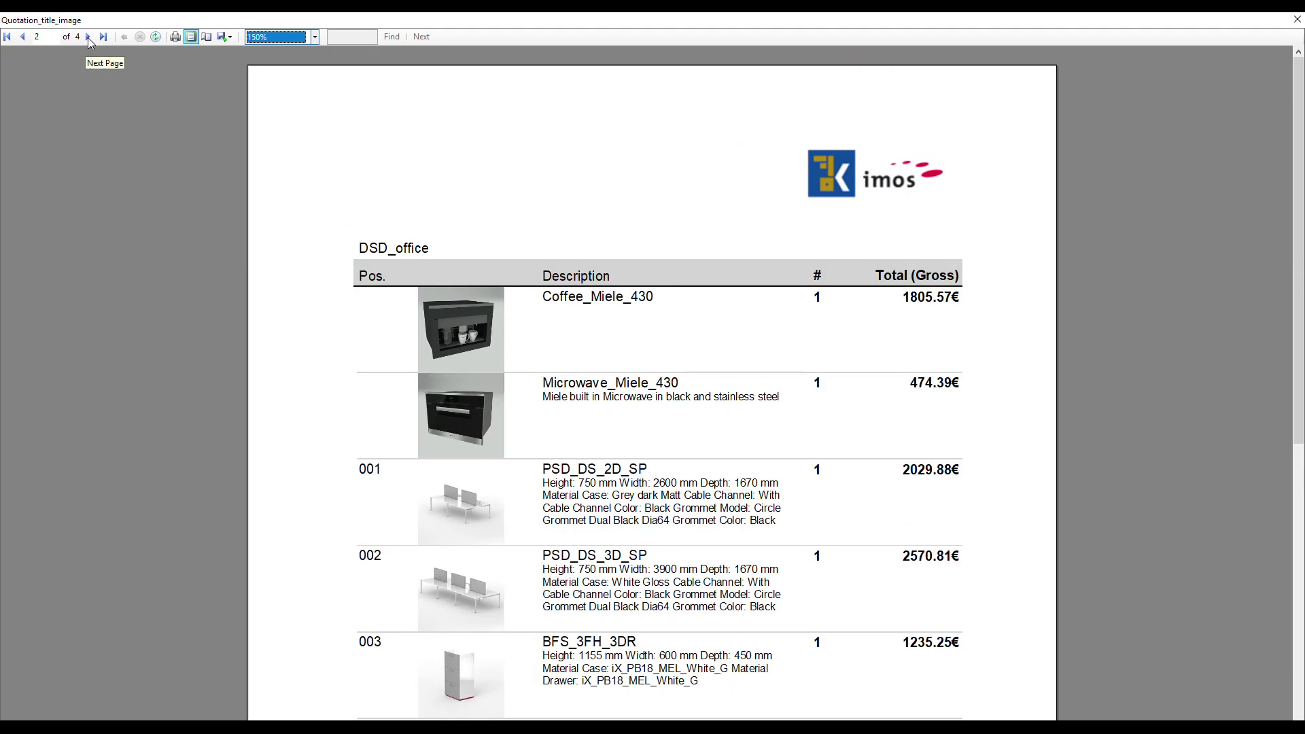
scroll(492, 250, "down", 1)
scroll(492, 250, "down", 2)
scroll(492, 255, "down", 1)
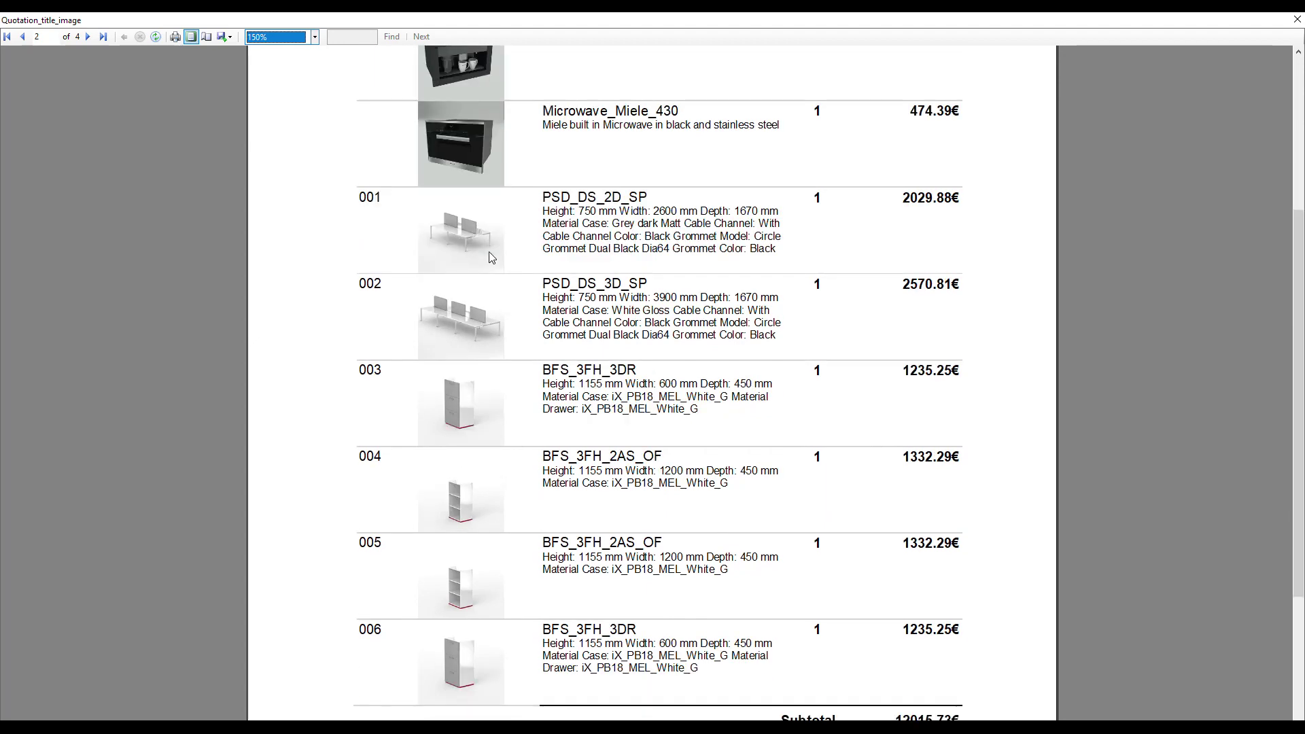
scroll(492, 257, "down", 1)
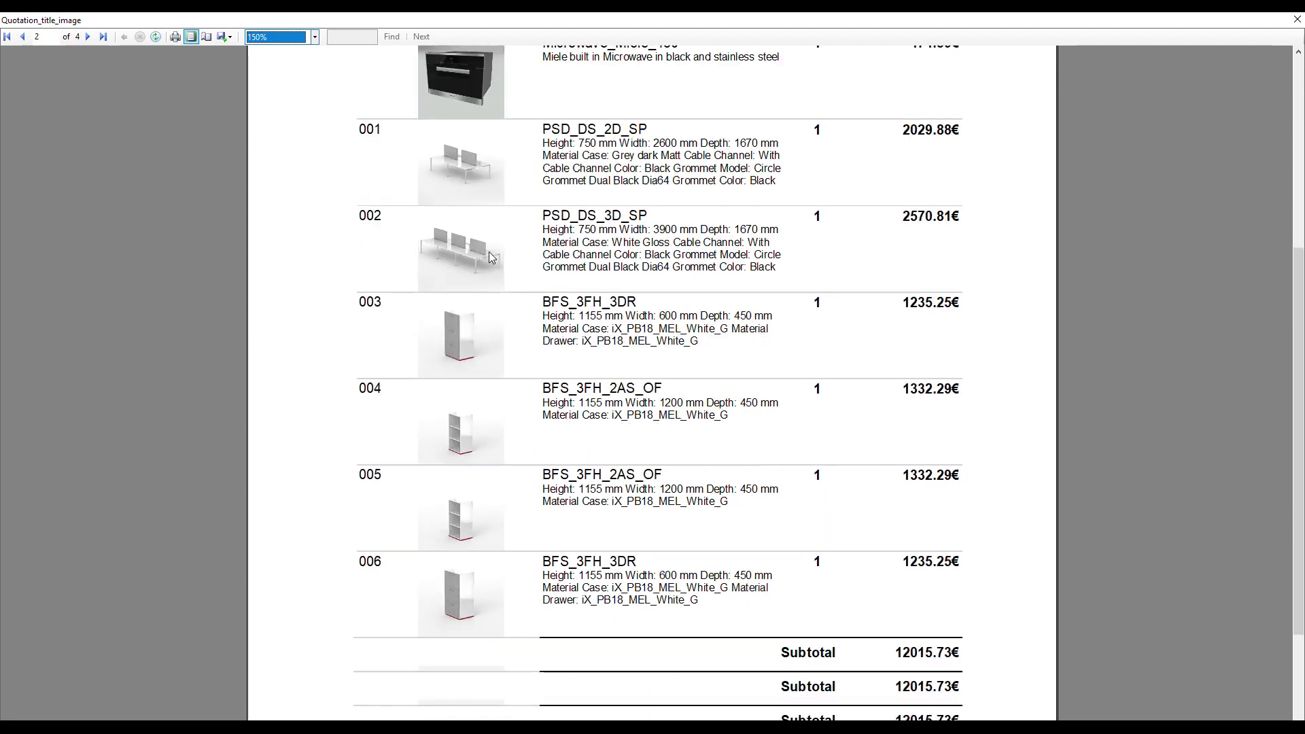
Read the remaining quotation pages to the 16739.56€ gross total, check export formats, and close it.
left_click(87, 37)
scroll(527, 245, "down", 1)
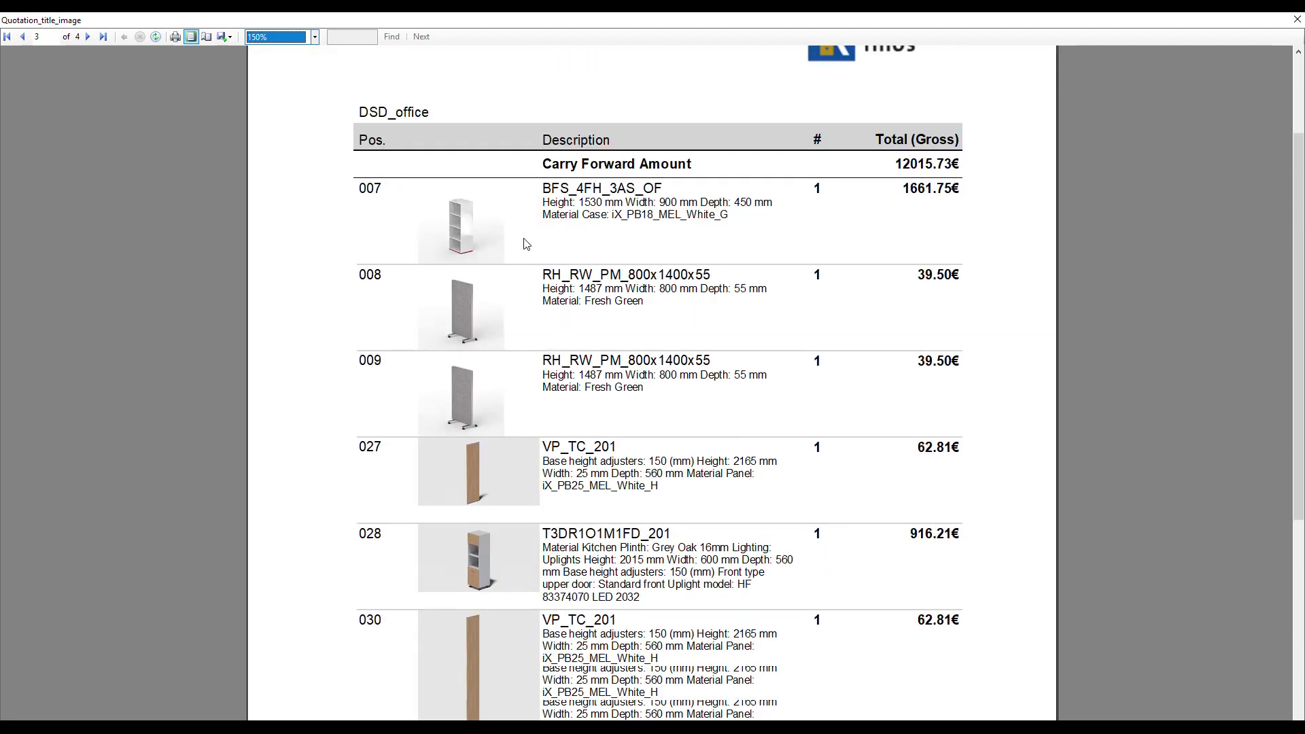
scroll(526, 245, "down", 1)
scroll(527, 245, "down", 2)
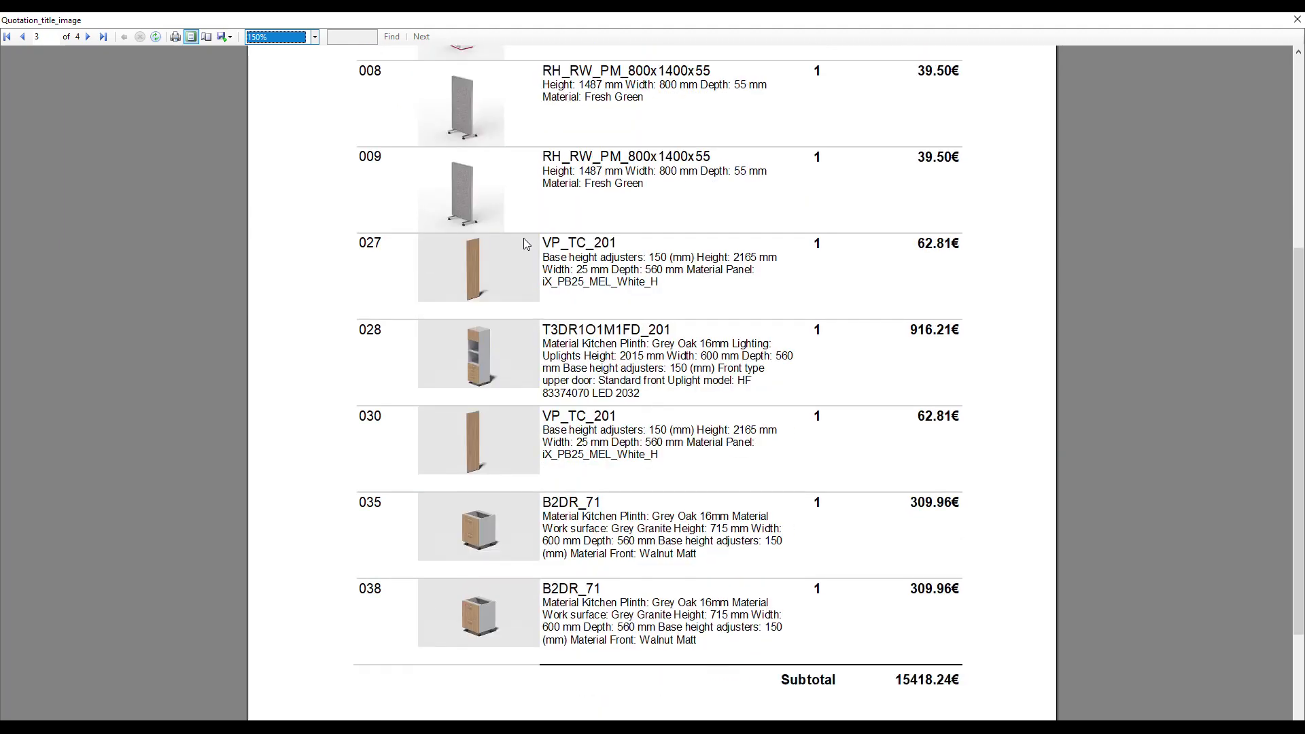
scroll(527, 244, "down", 1)
left_click(87, 37)
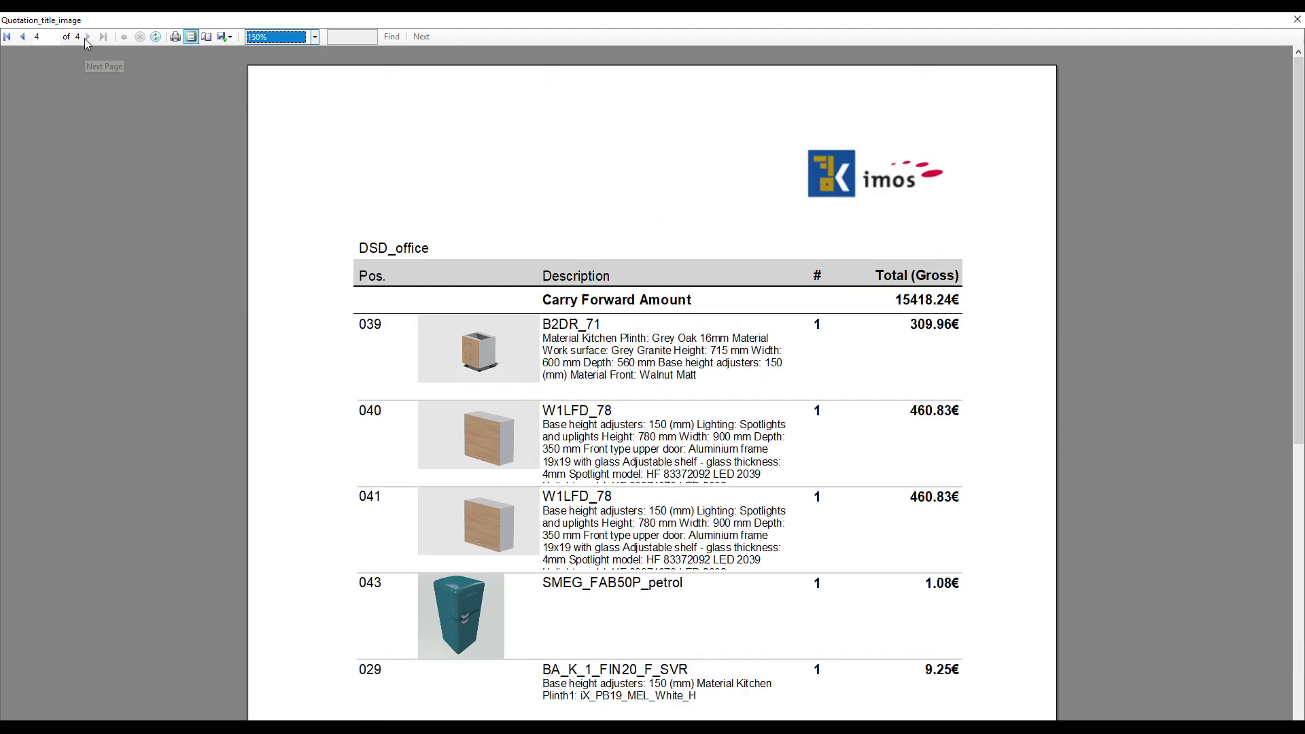
scroll(641, 321, "down", 2)
scroll(640, 321, "down", 2)
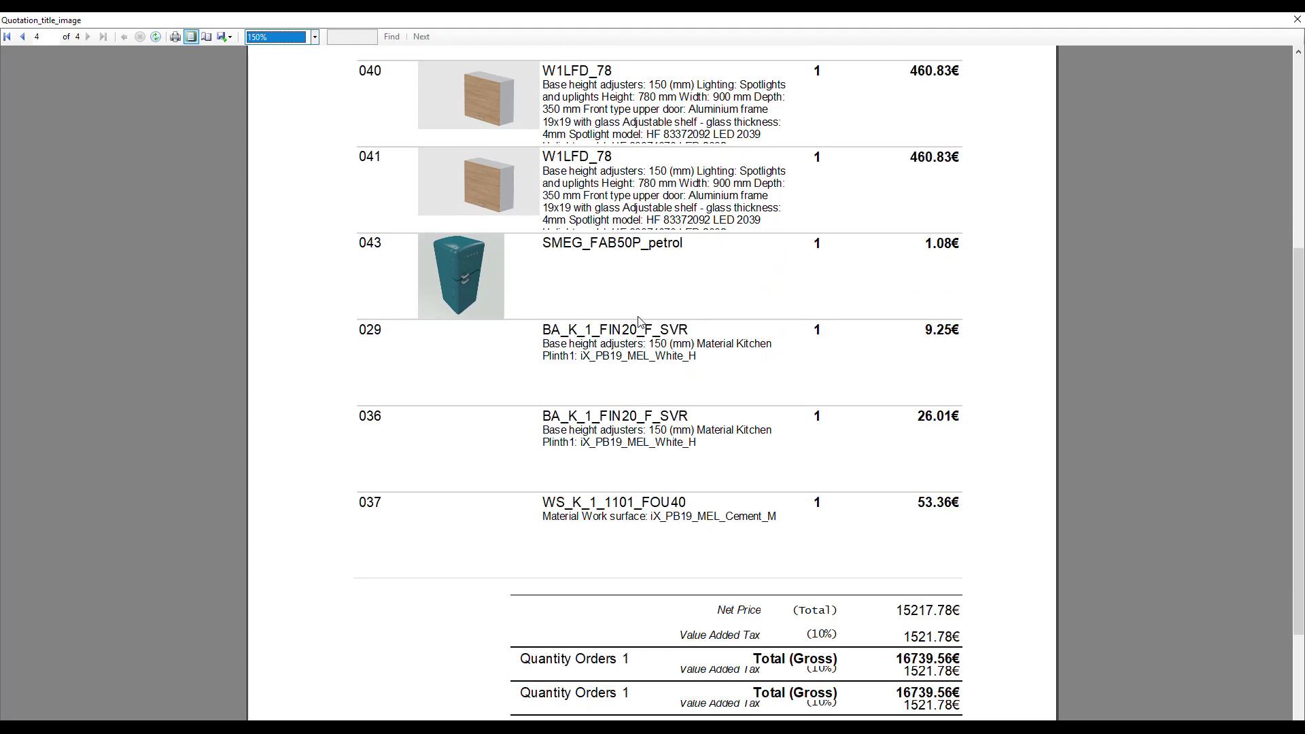
scroll(640, 321, "down", 2)
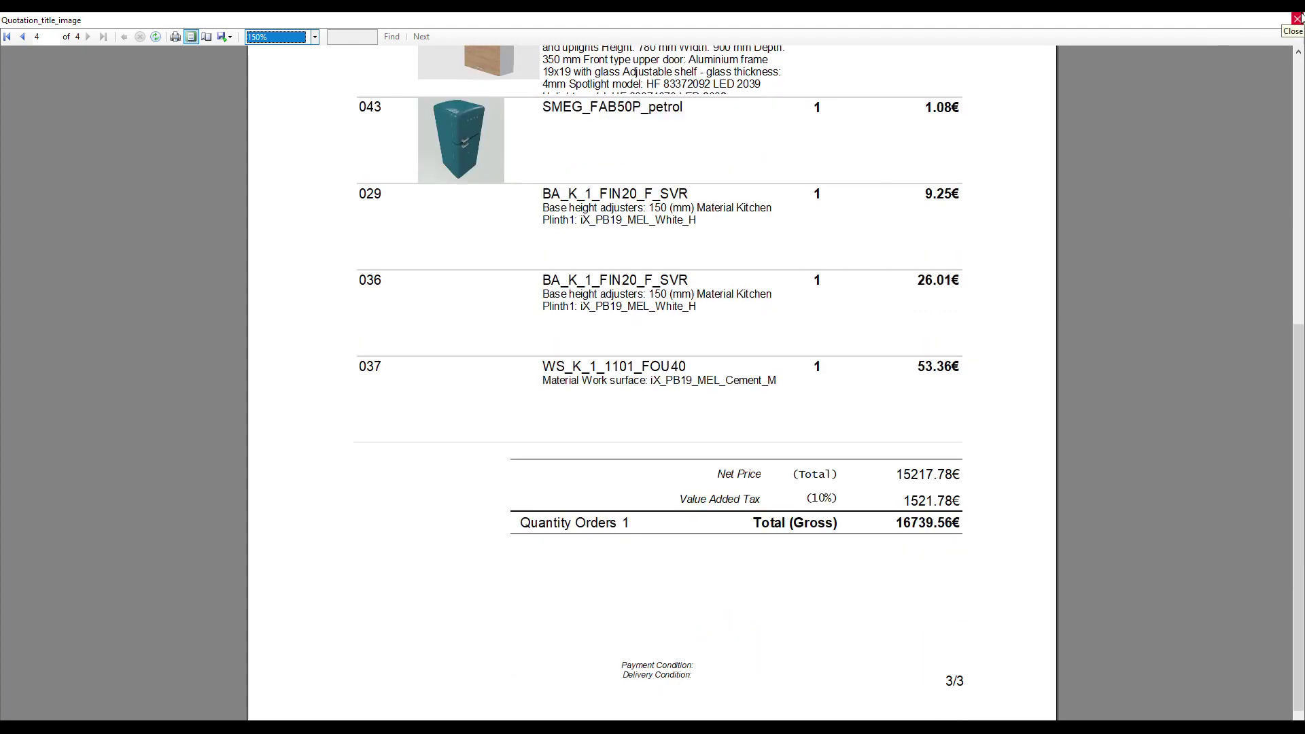
left_click(227, 38)
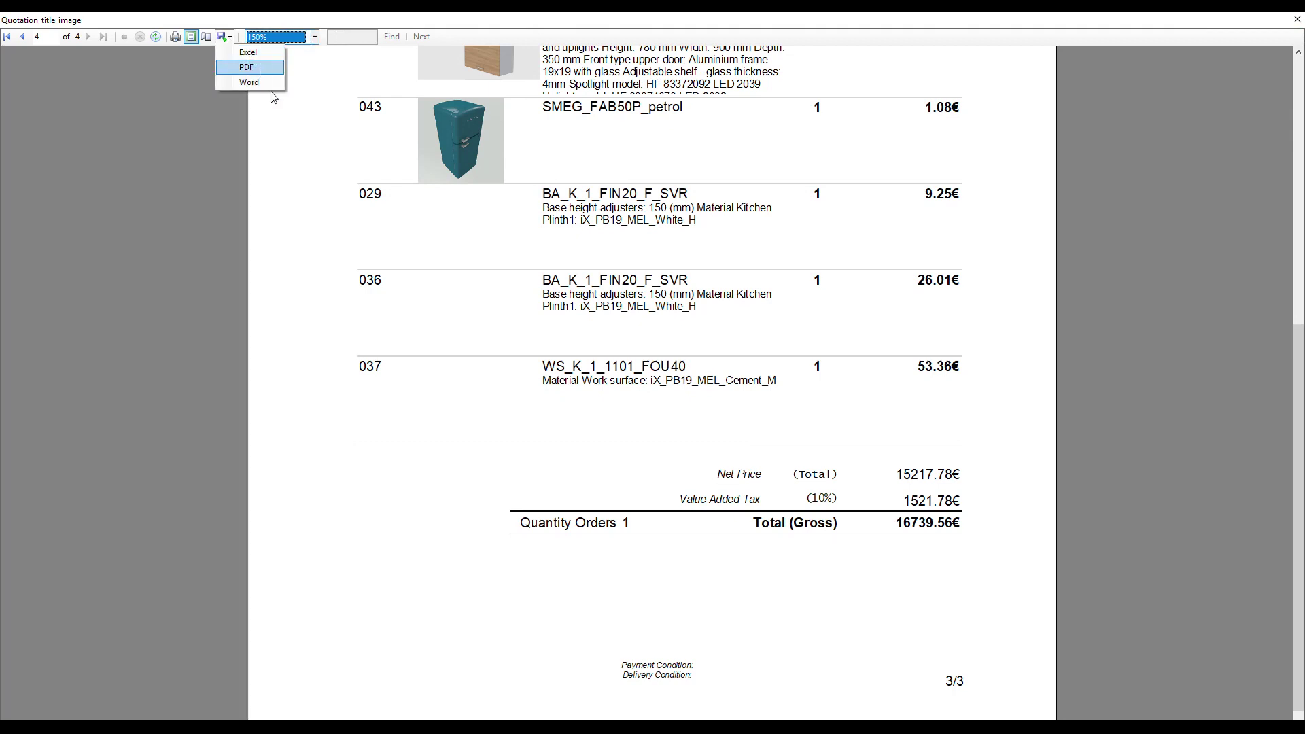
left_click(1297, 20)
double_click(1039, 118)
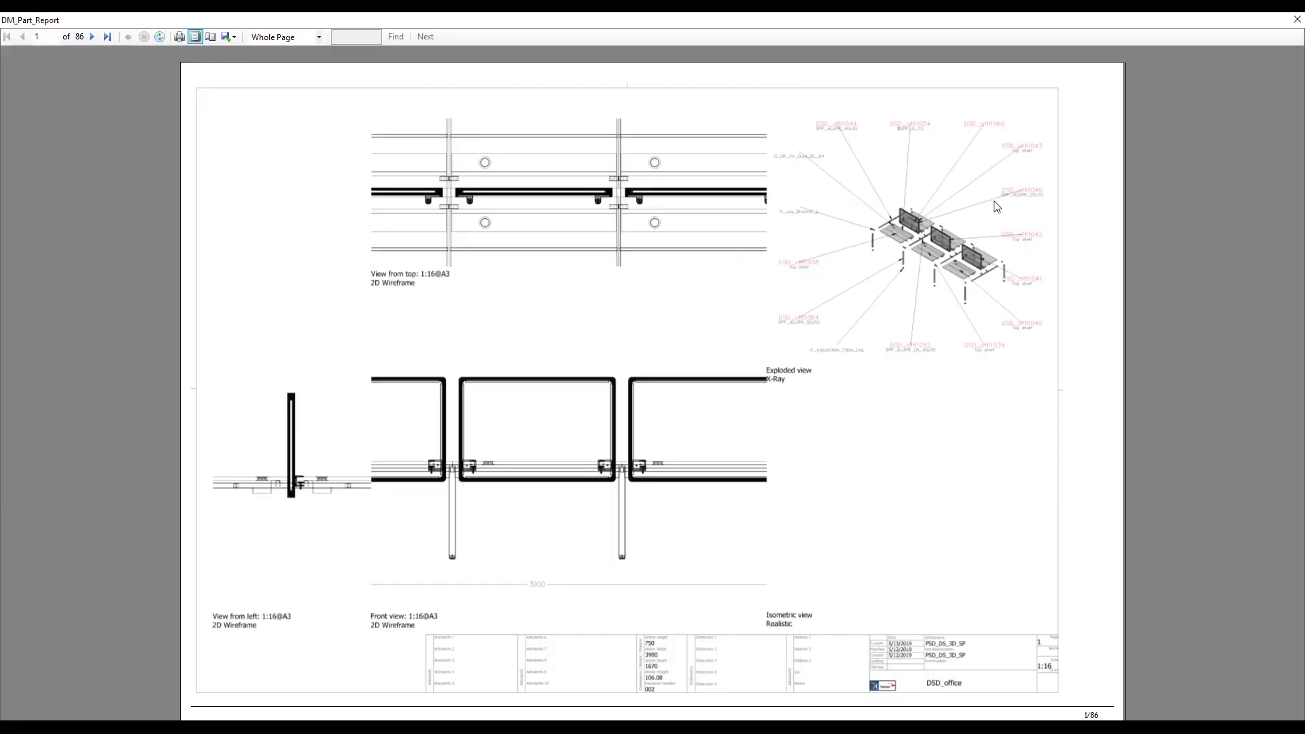
Inspect the part report's first drawing at 200%, then return to 100% zoom.
left_click(318, 37)
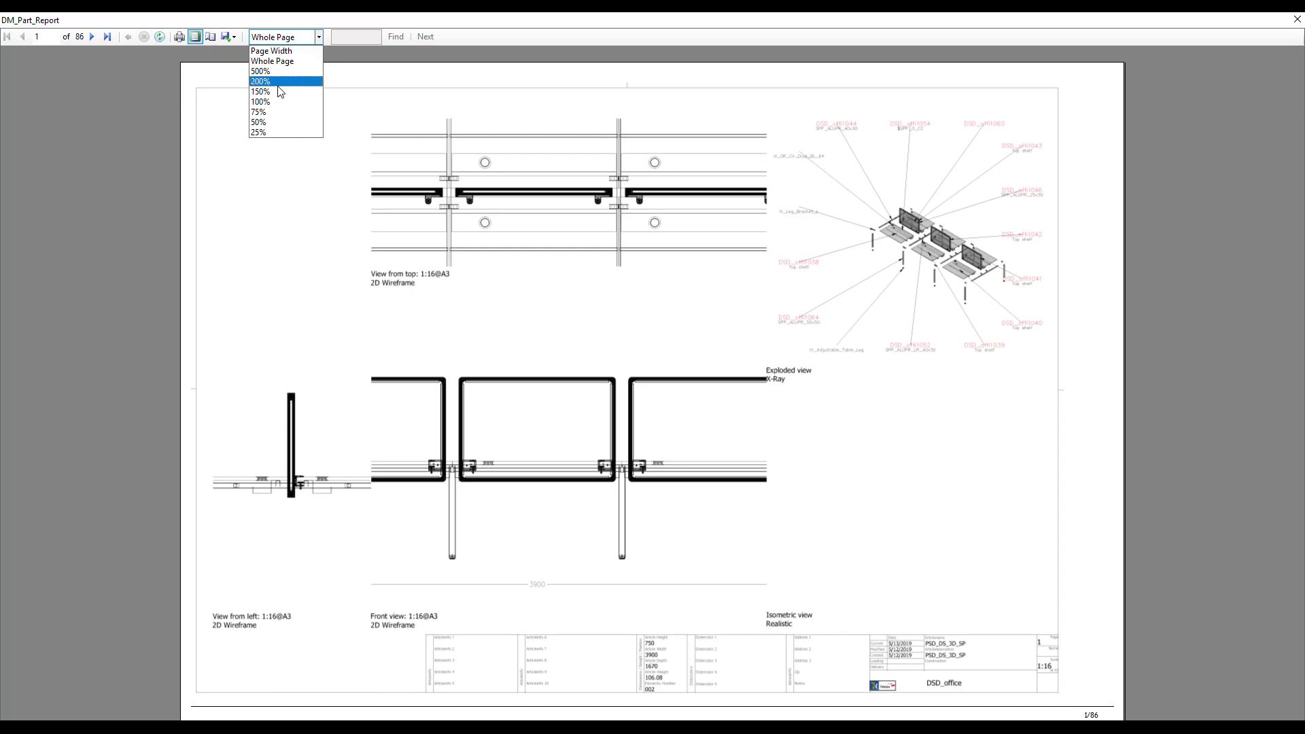
left_click(279, 82)
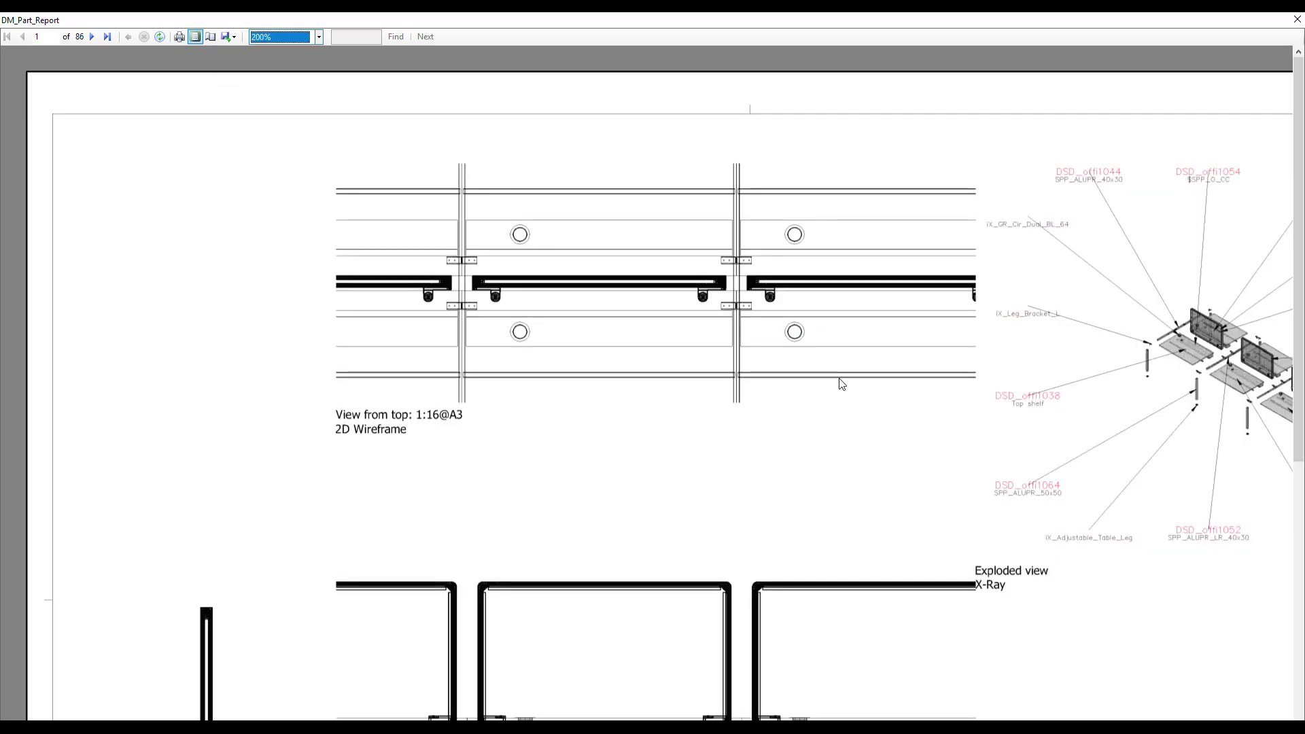
left_click(792, 382)
scroll(665, 429, "down", 3)
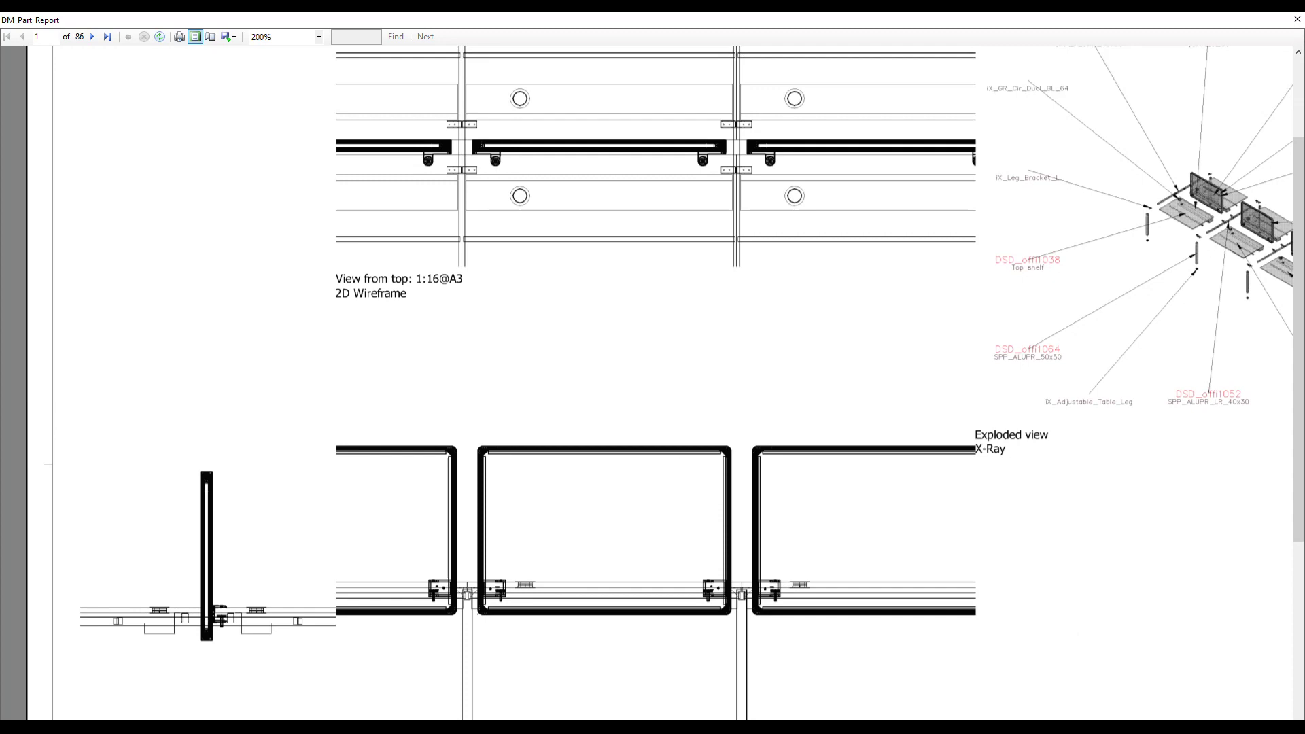
scroll(1175, 500, "right", 2)
scroll(1175, 500, "right", 4)
scroll(1121, 238, "up", 2)
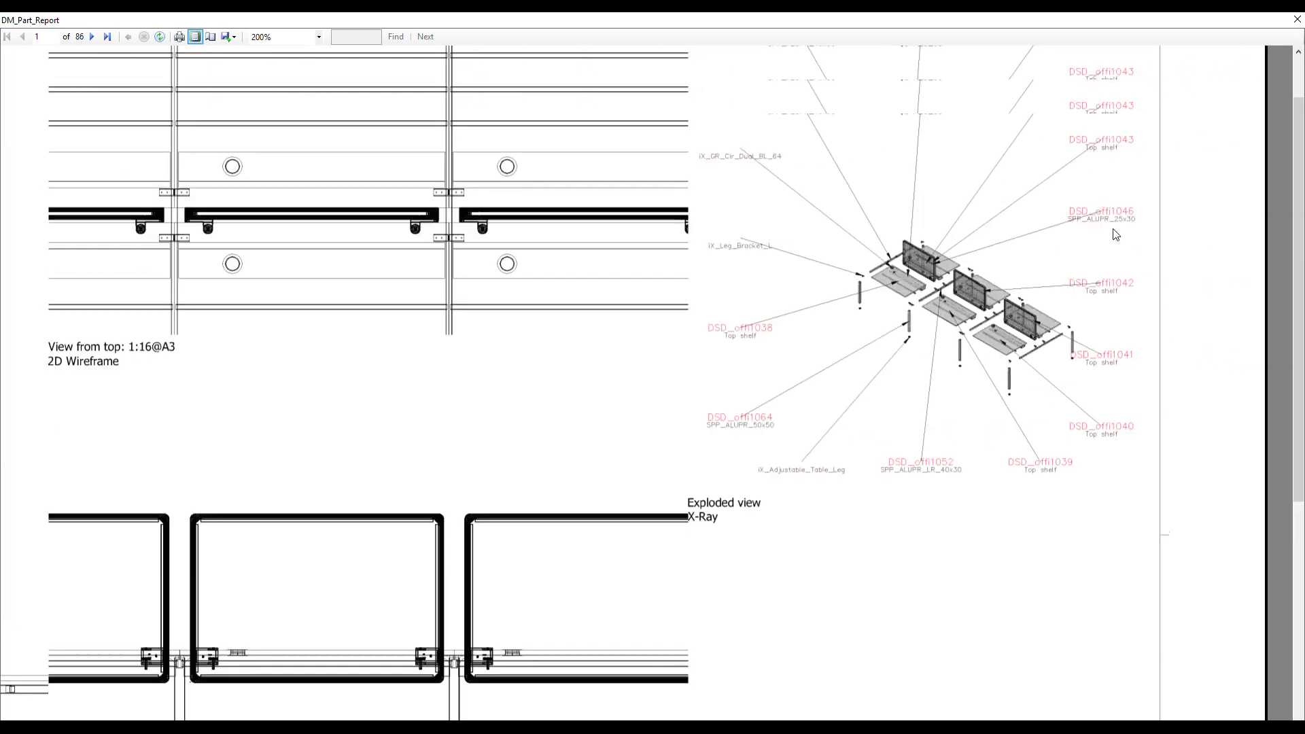
scroll(1116, 234, "up", 2)
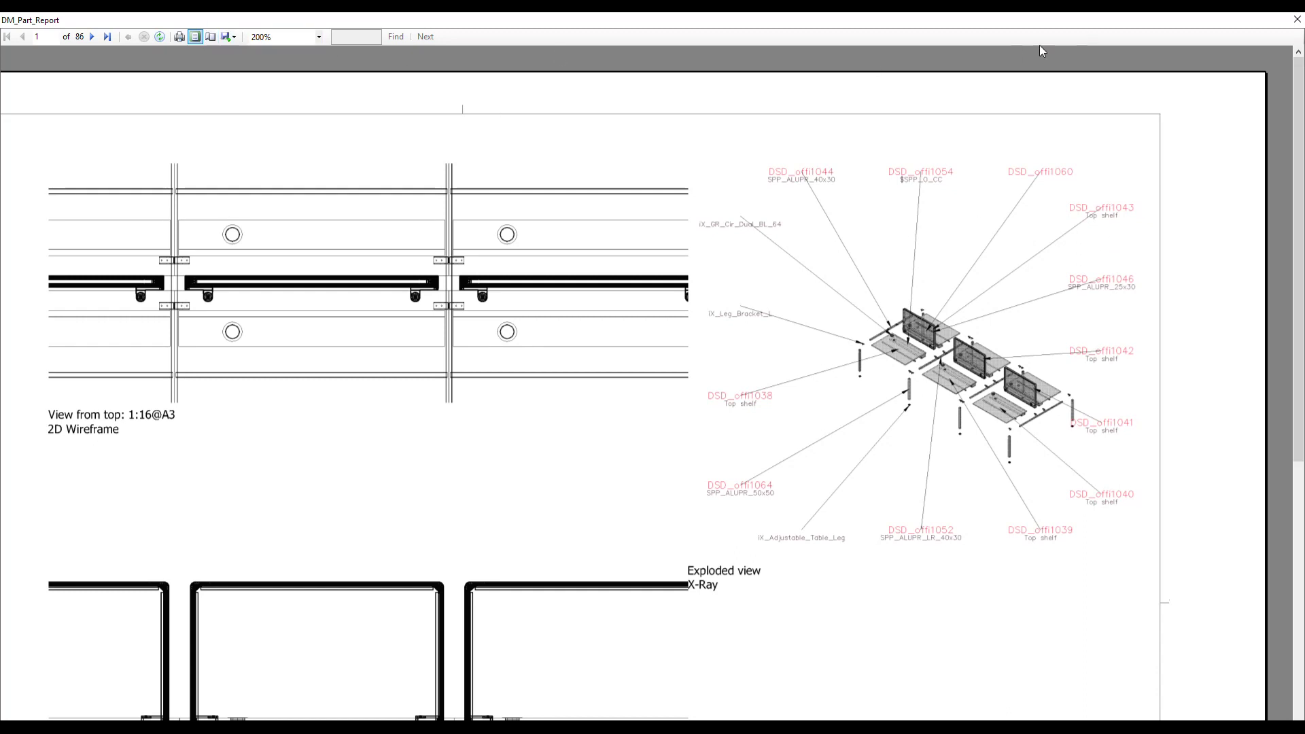
left_click(250, 38)
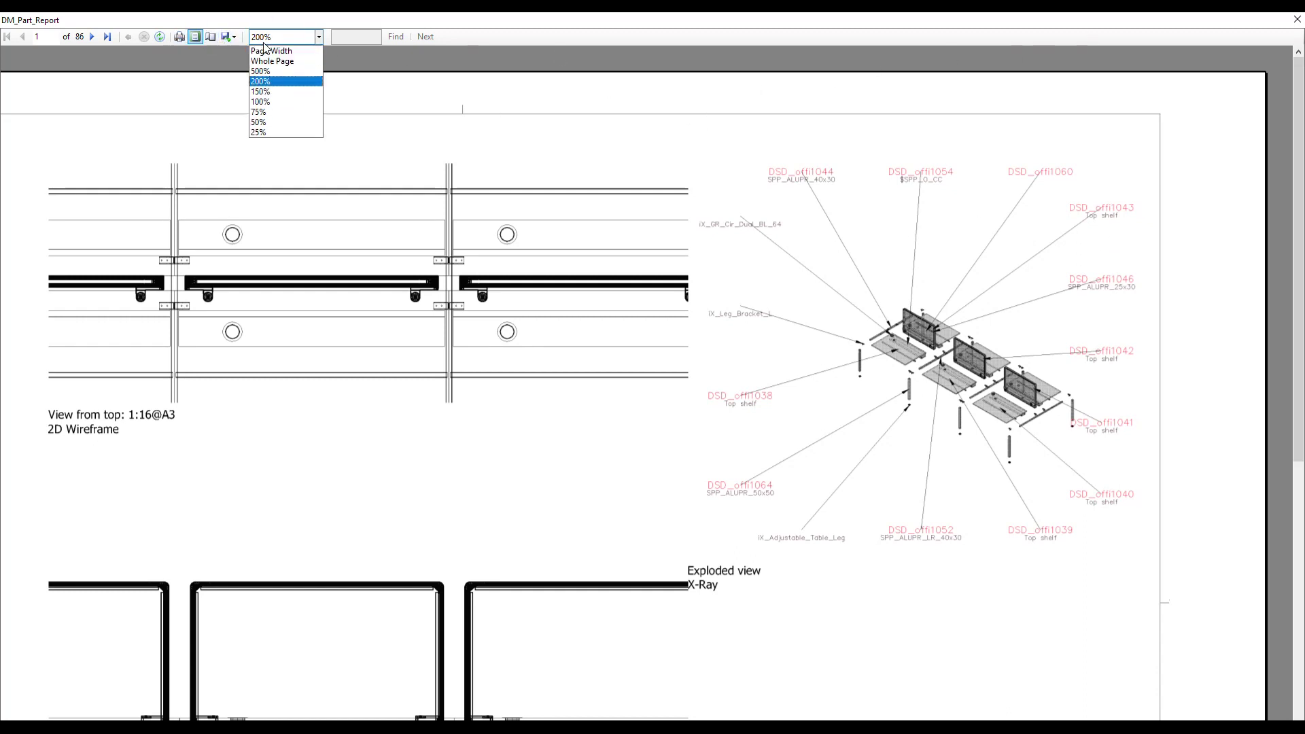
left_click(272, 107)
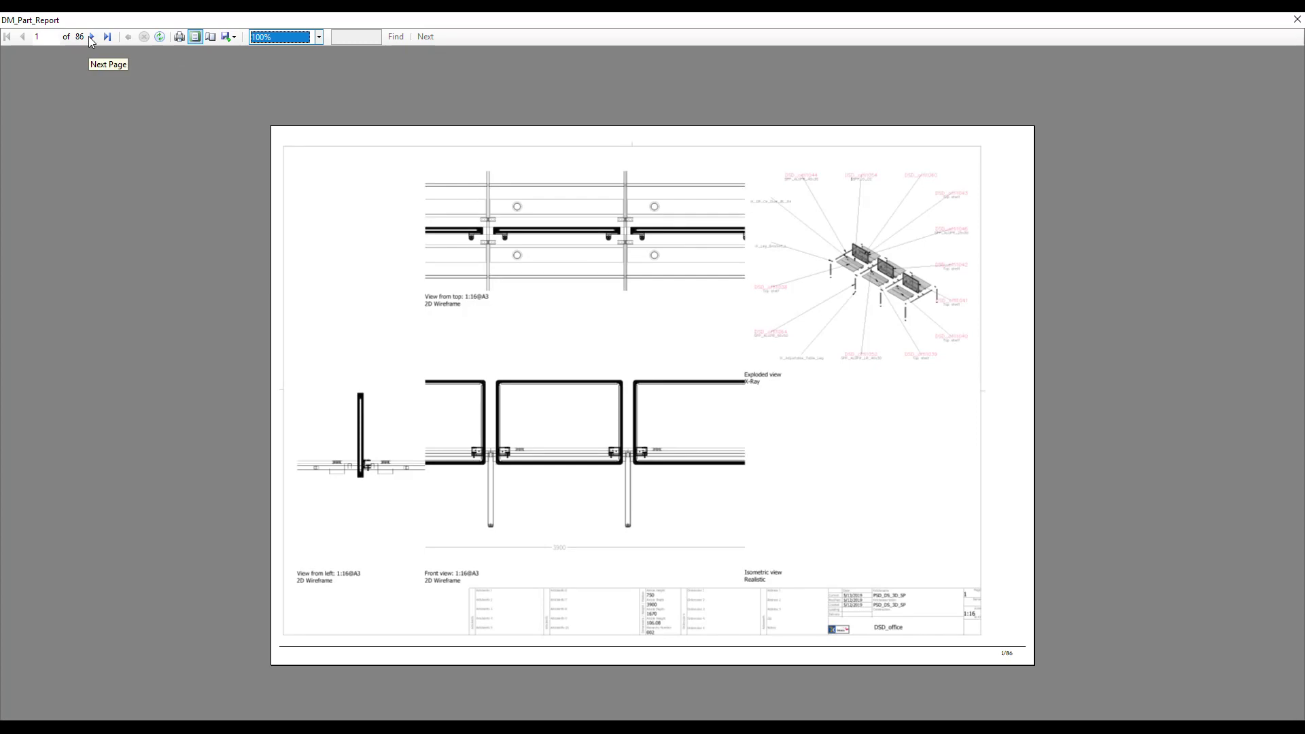
Page forward through the part drawings and enlarge the view to 150%.
left_click(90, 39)
left_click(91, 38)
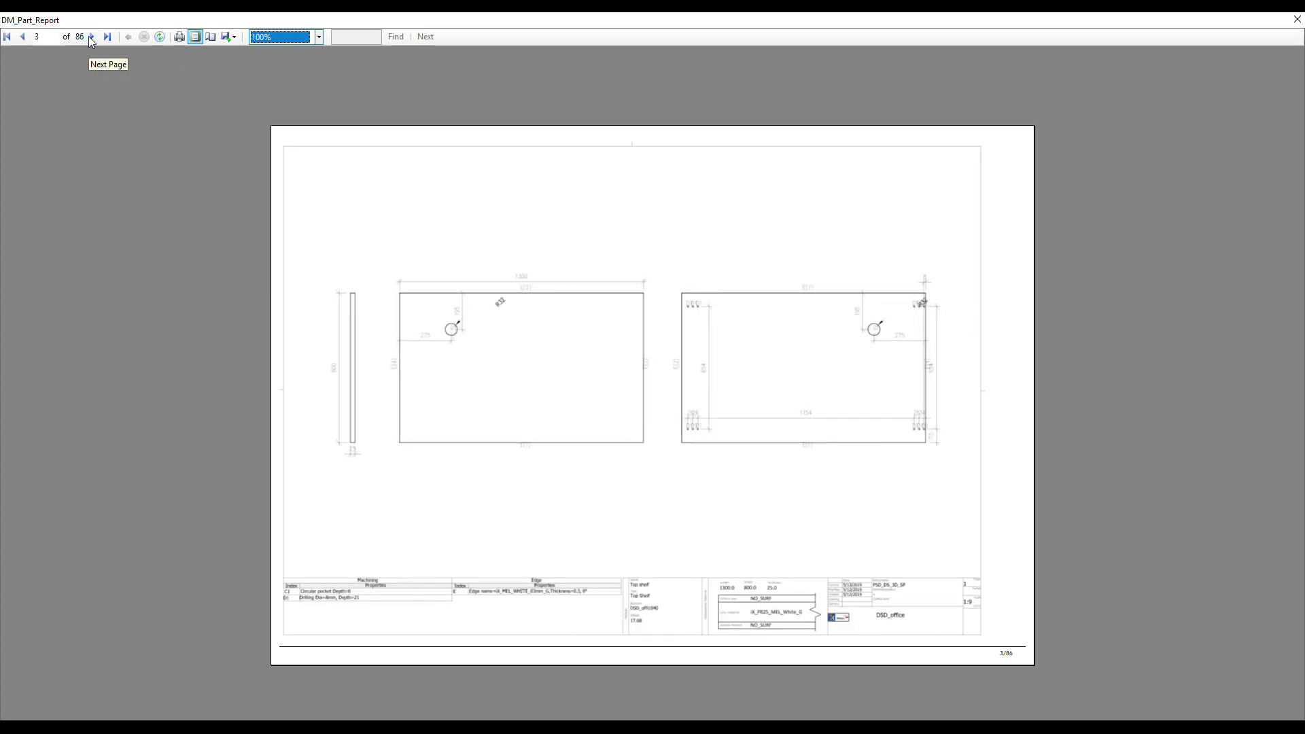
left_click(91, 38)
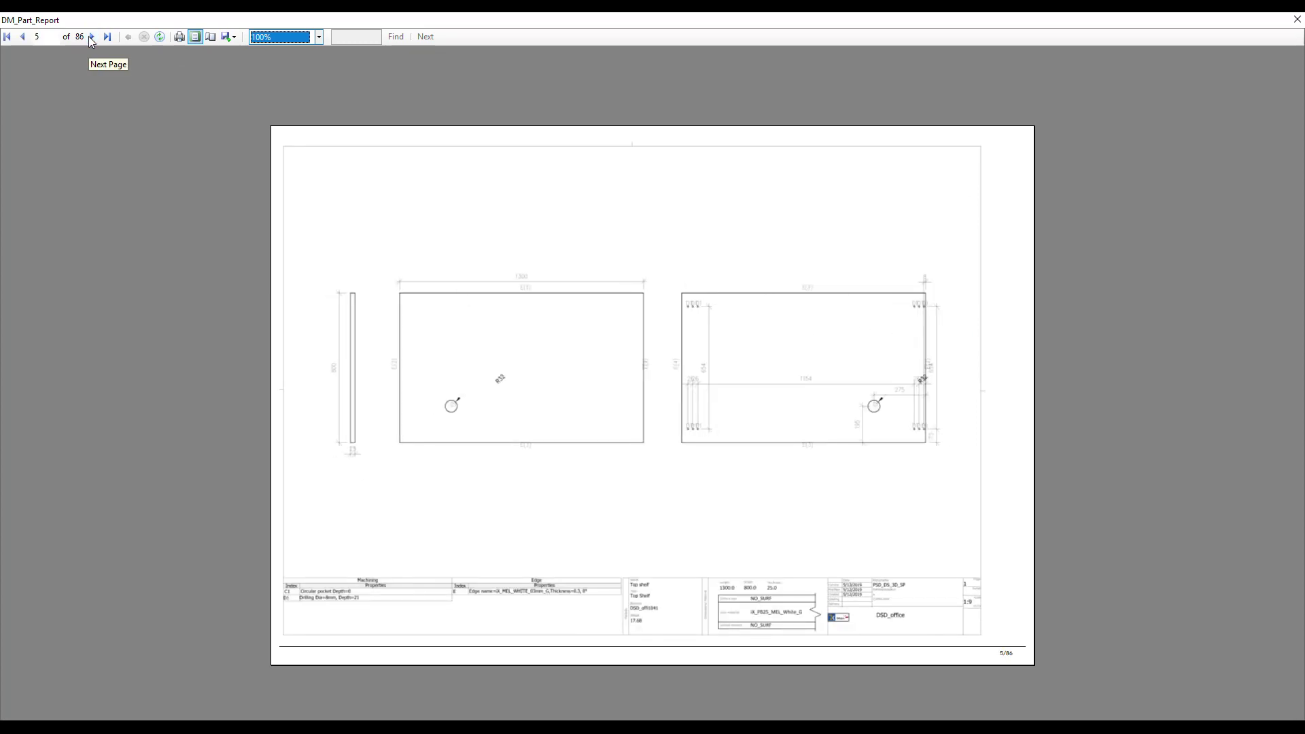
scroll(888, 424, "up", 1)
scroll(897, 423, "up", 3)
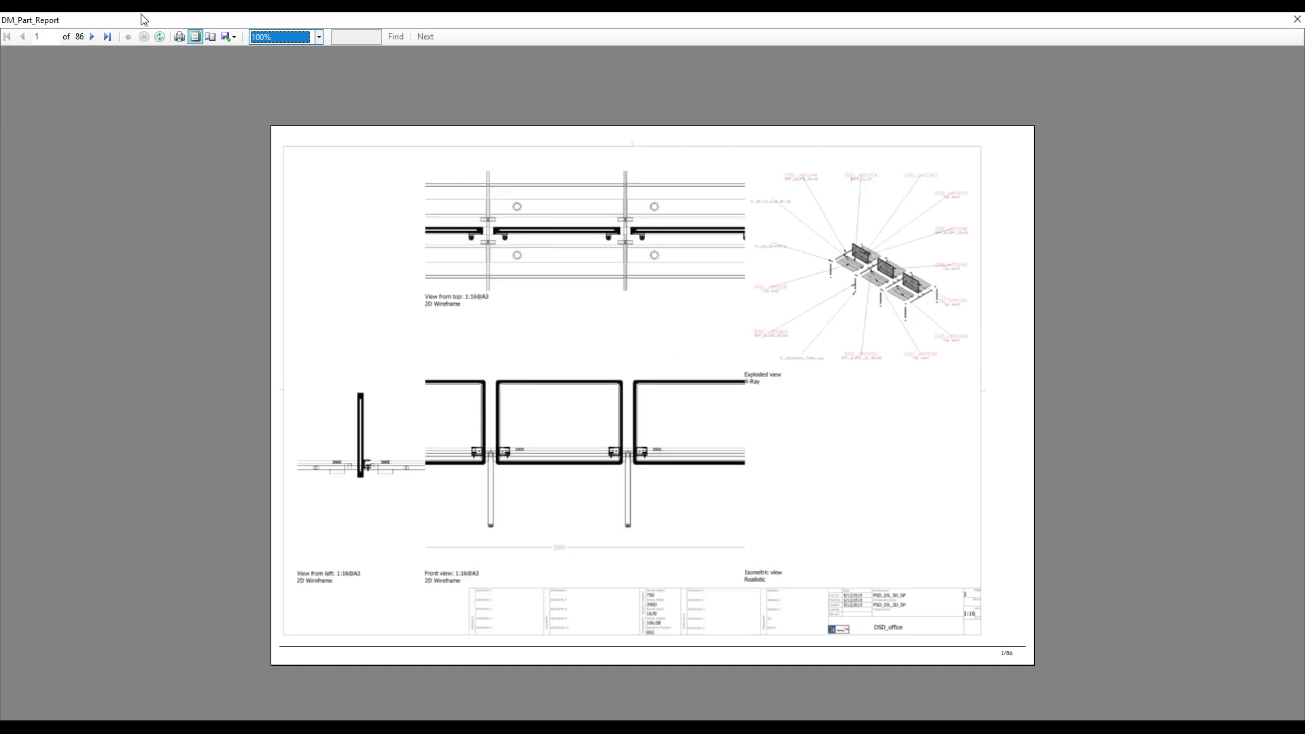
left_click(291, 41)
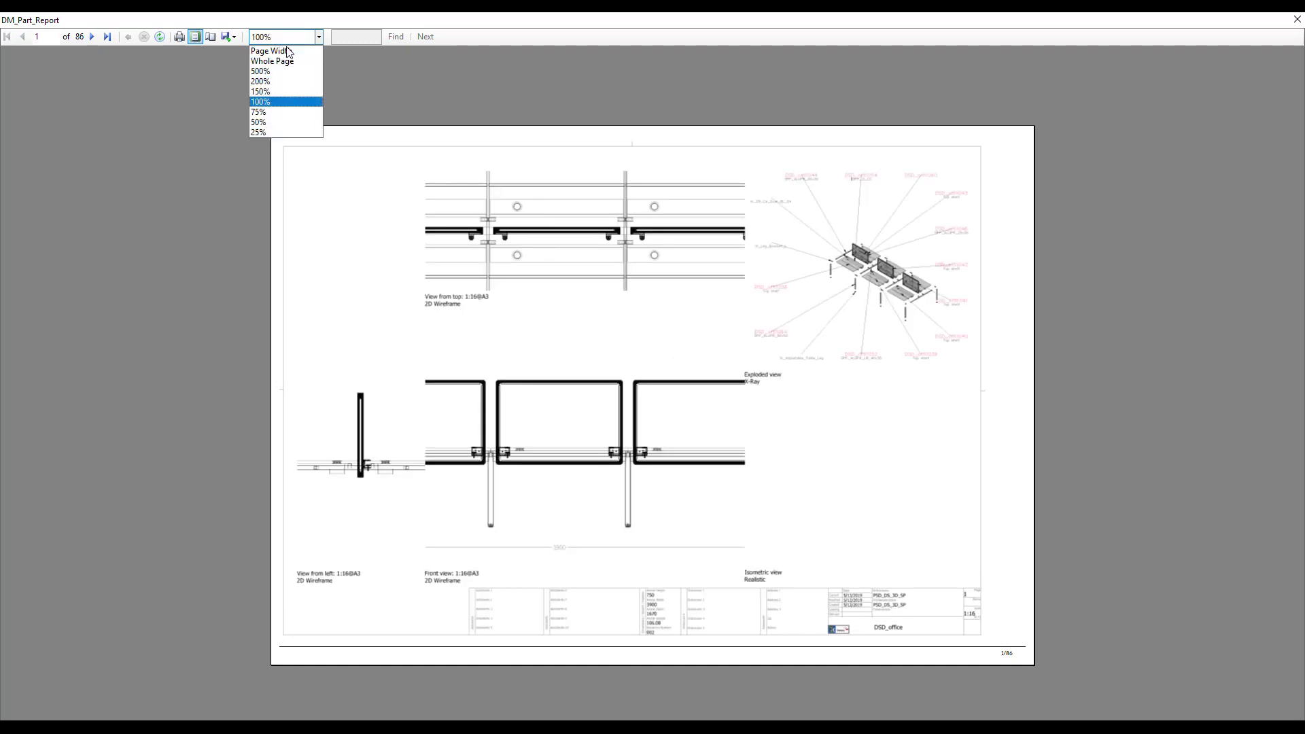
left_click(284, 92)
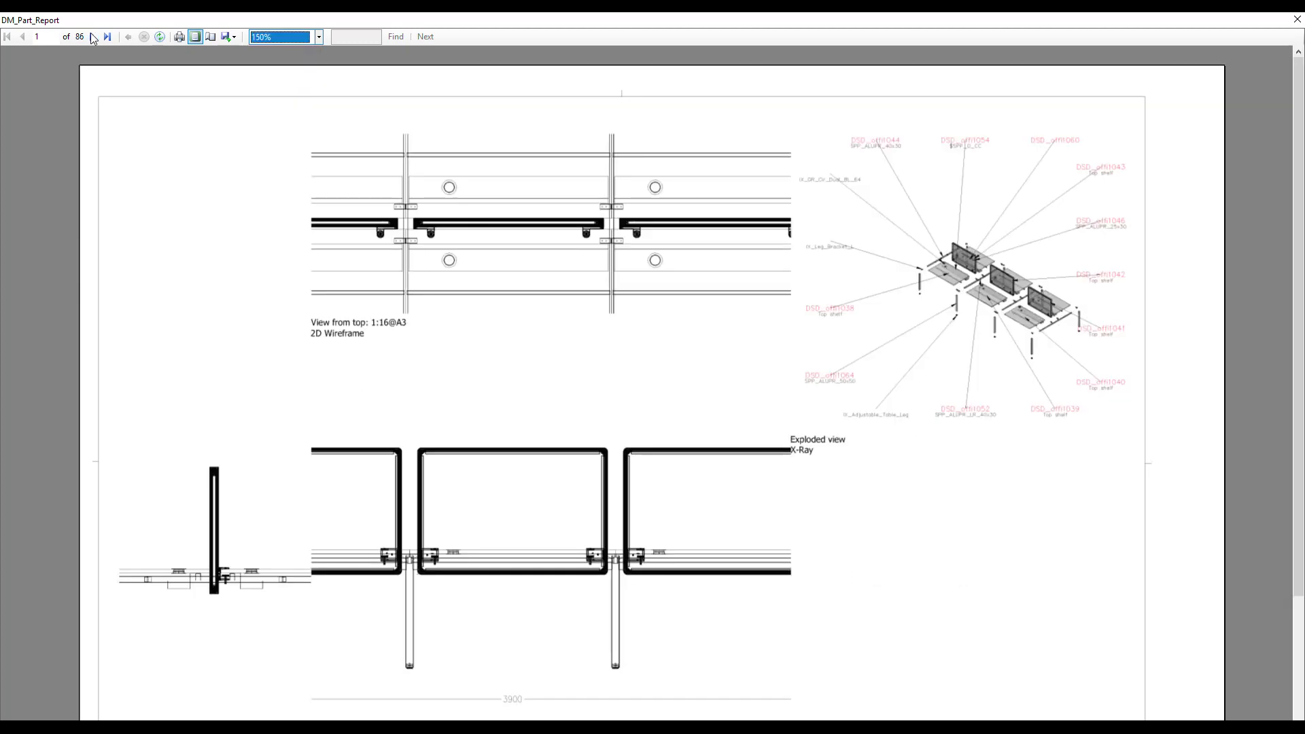
Page through more panel drawings, return to page 7's dimensioned part, and close the report.
left_click(93, 38)
left_click(93, 38)
left_click(94, 38)
left_click(93, 38)
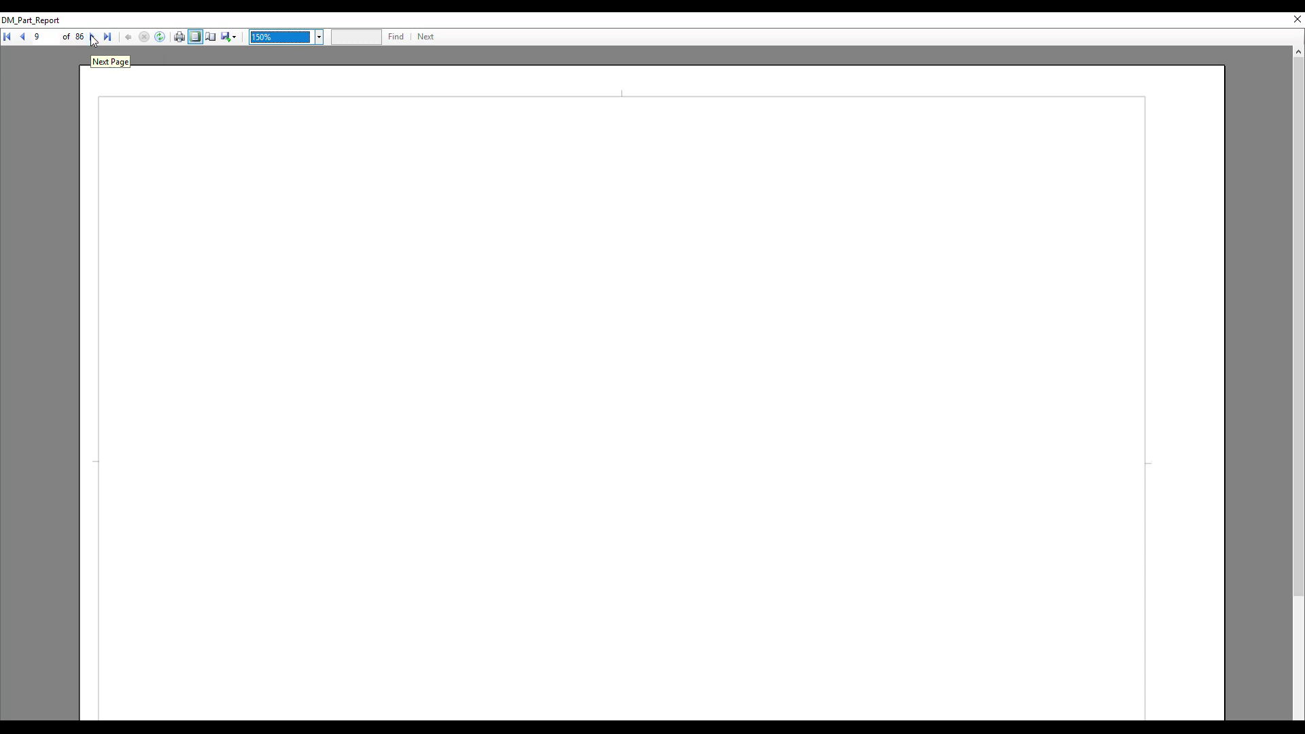
left_click(93, 38)
left_click(27, 39)
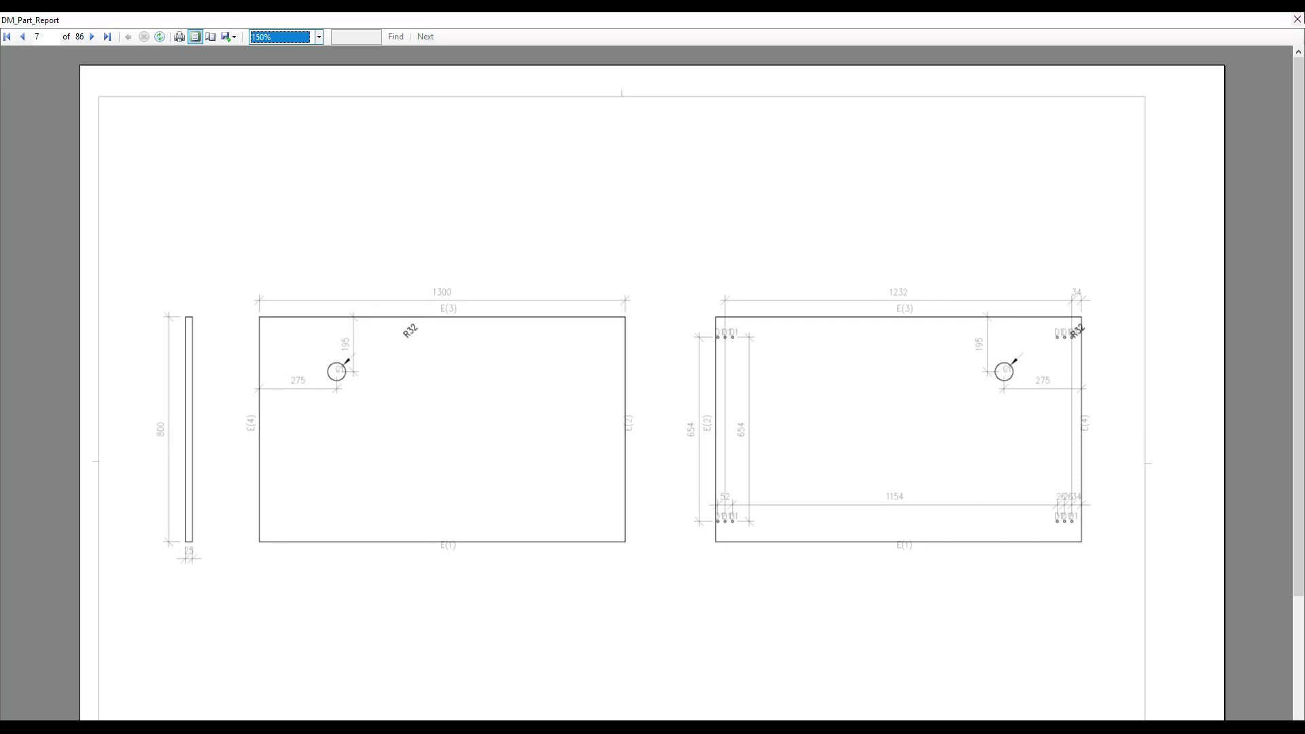
left_click(1297, 19)
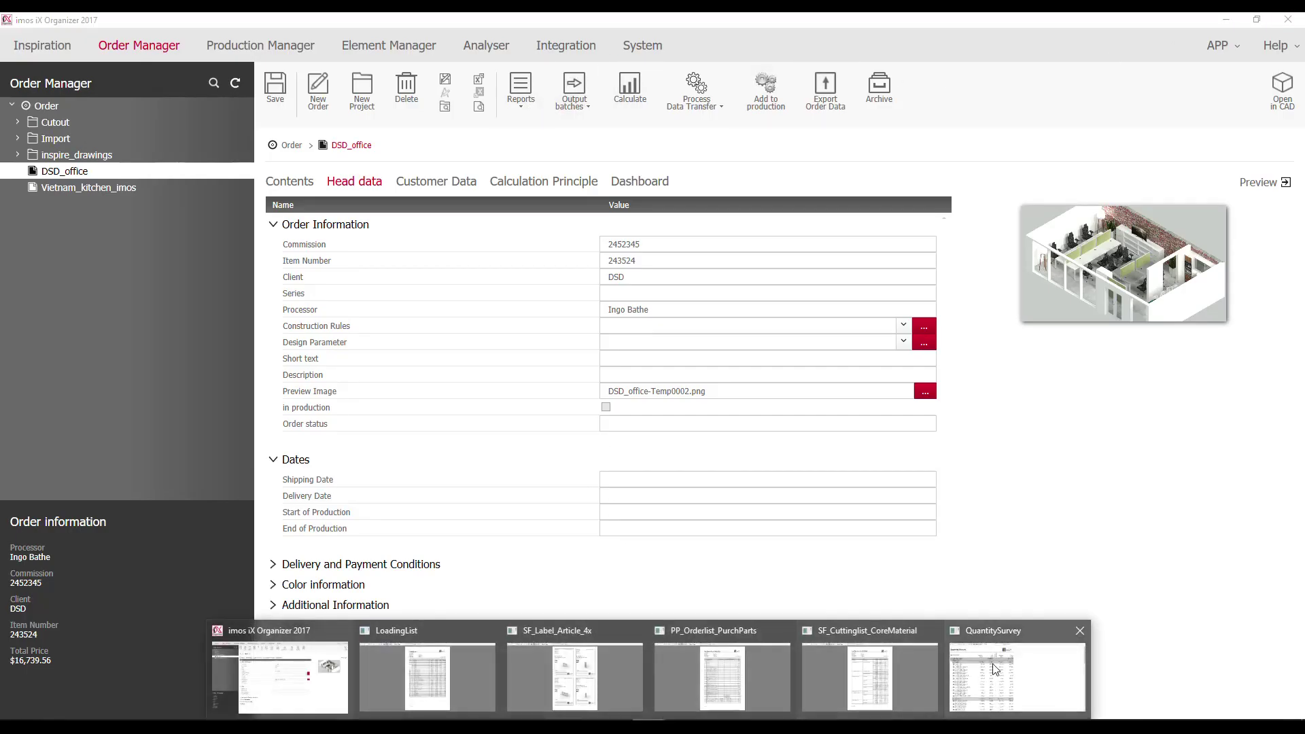
Show the QuantitySurvey report full screen at 200% zoom.
left_click(1018, 673)
double_click(675, 120)
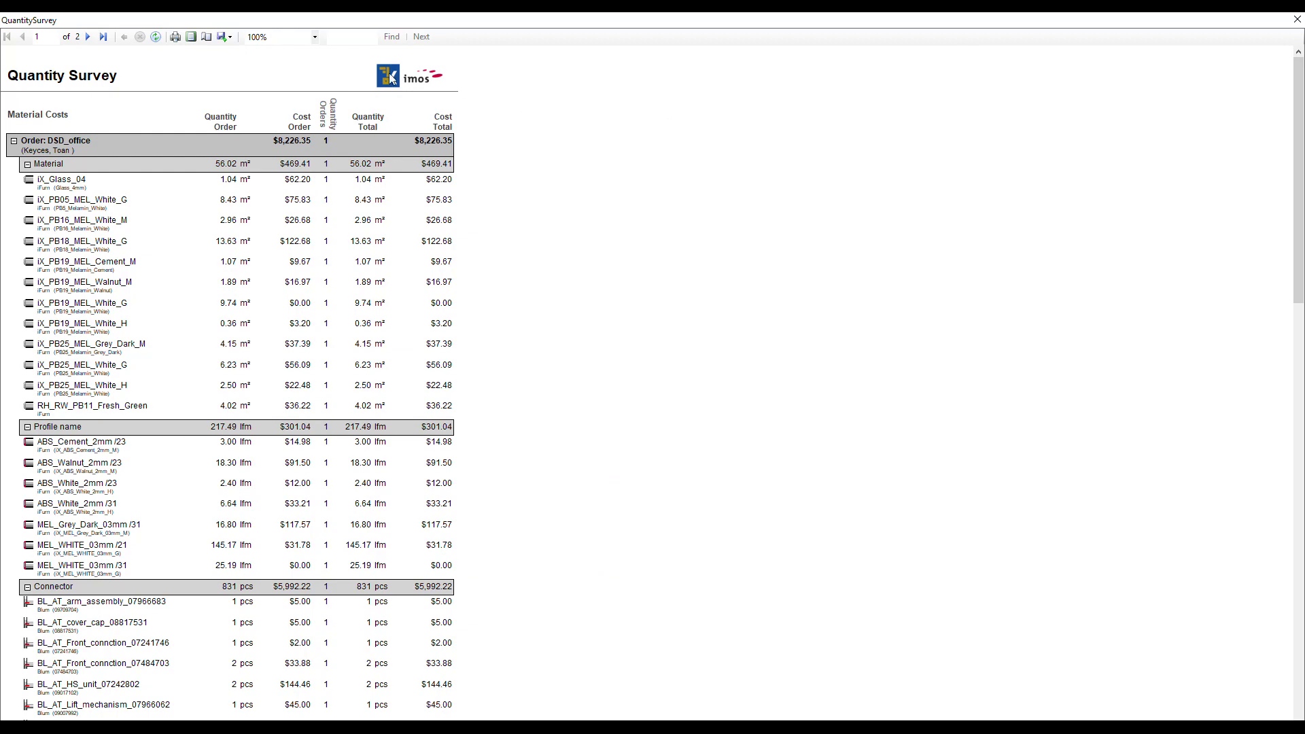
left_click(272, 43)
left_click(264, 88)
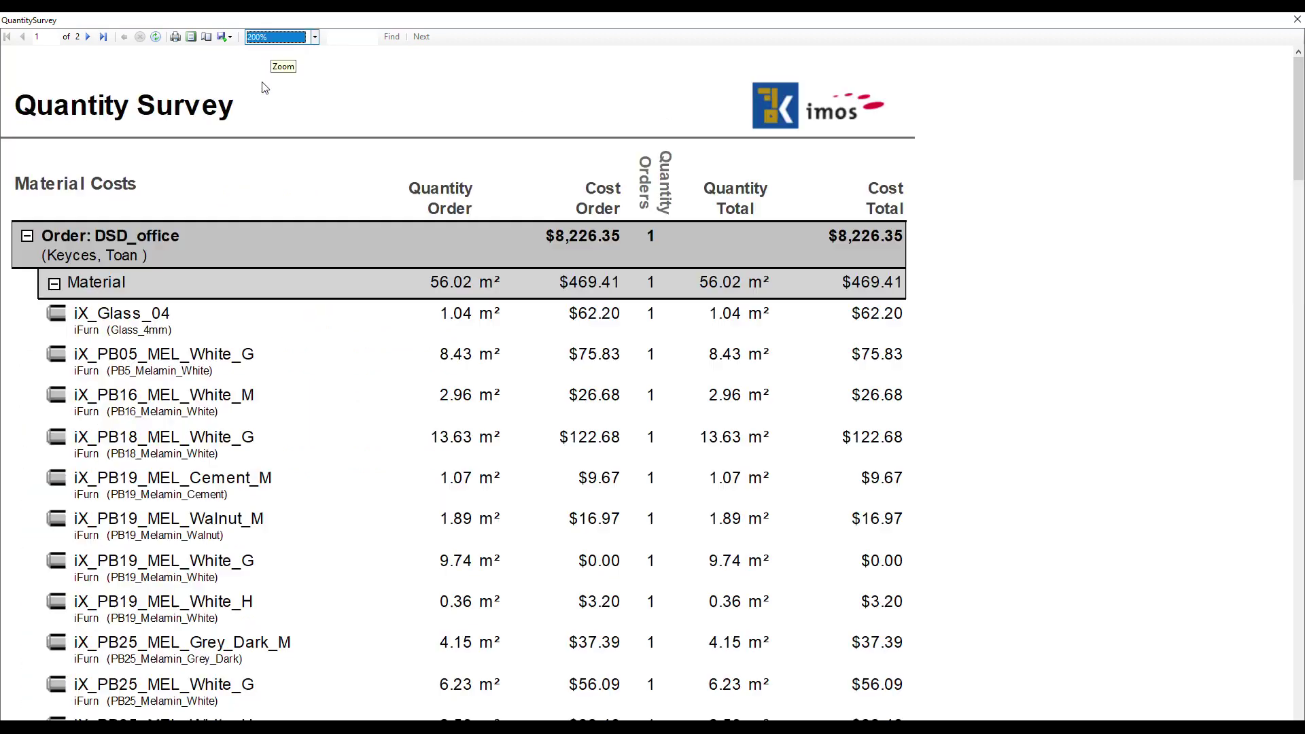
Scroll through both pages to the 8.382 h labour worth $655.62, then close the report.
scroll(284, 229, "down", 1)
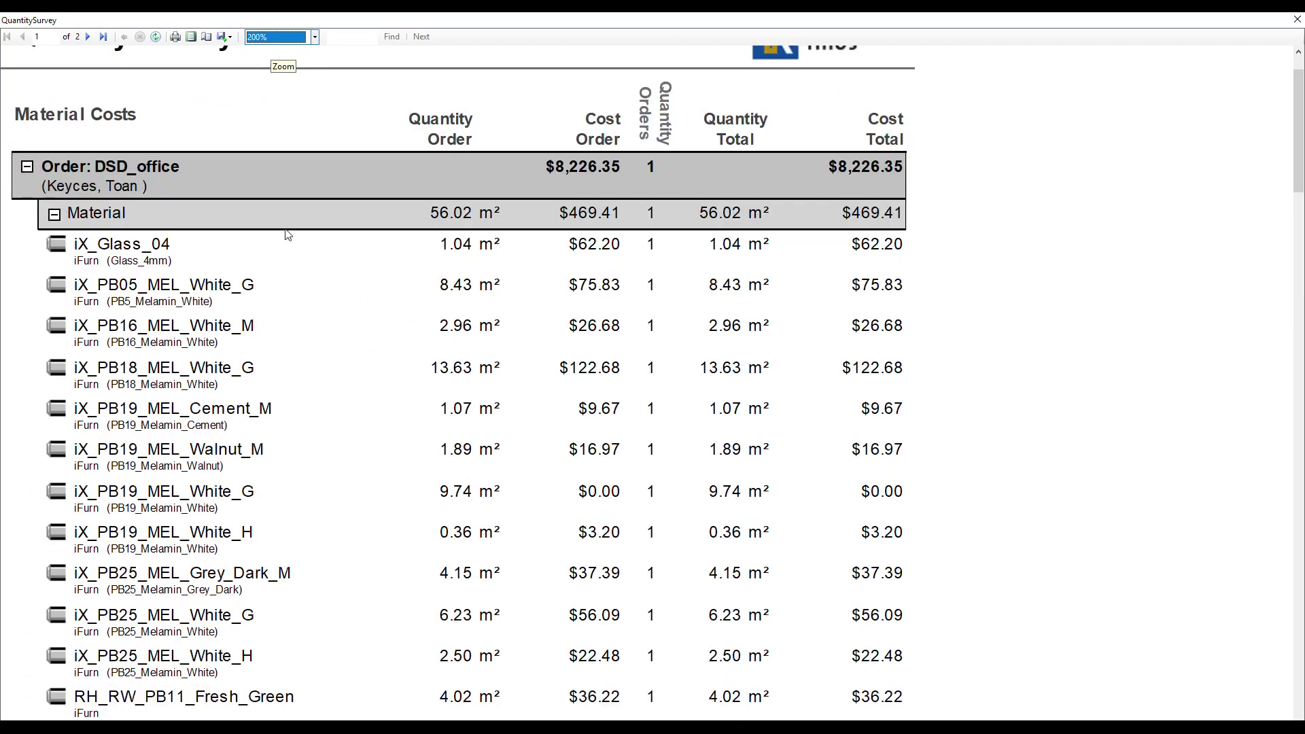
scroll(439, 224, "down", 3)
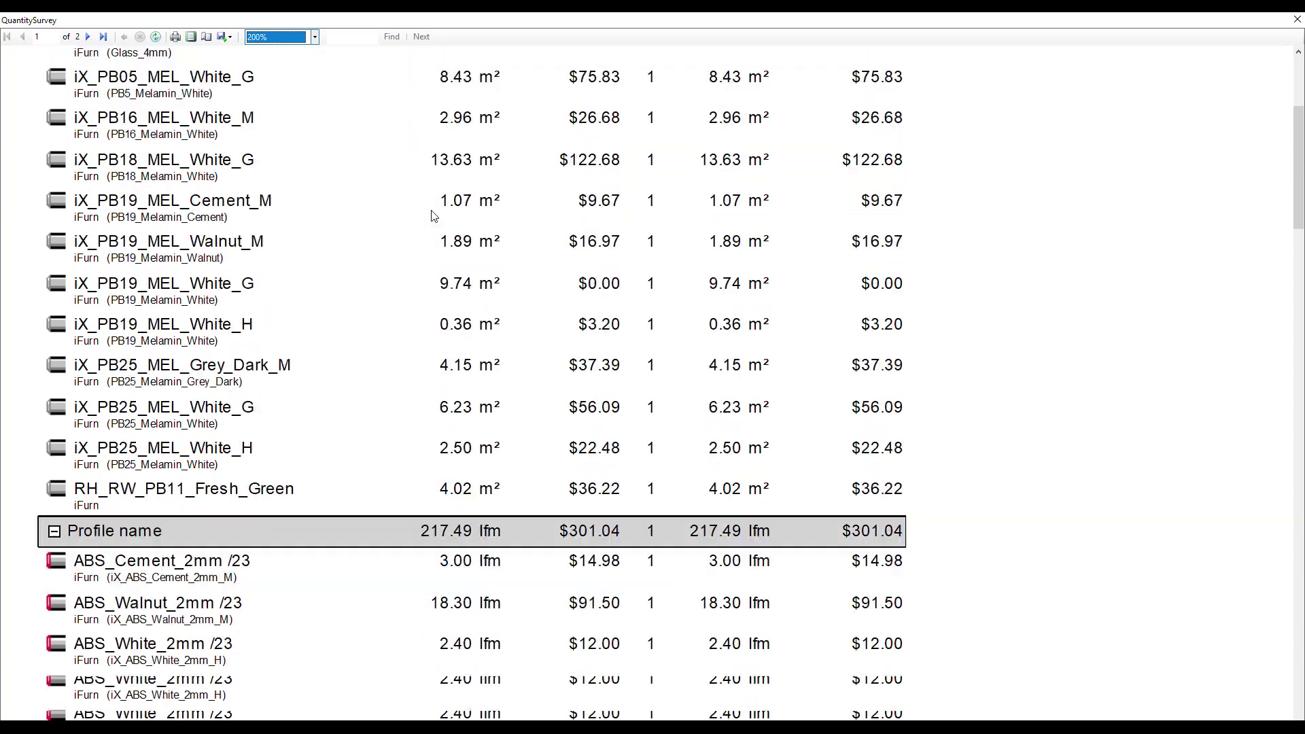
scroll(436, 219, "down", 3)
scroll(435, 214, "down", 2)
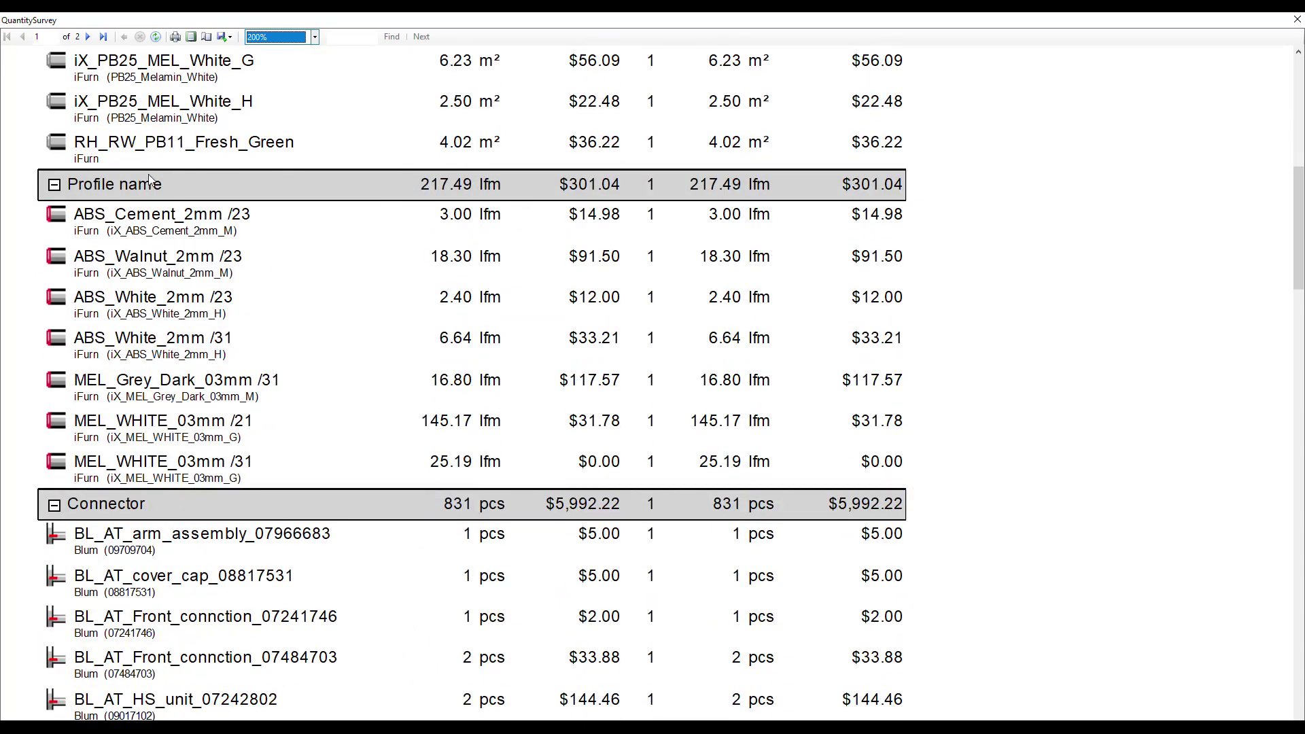
scroll(245, 241, "down", 1)
scroll(272, 245, "down", 3)
scroll(296, 248, "down", 1)
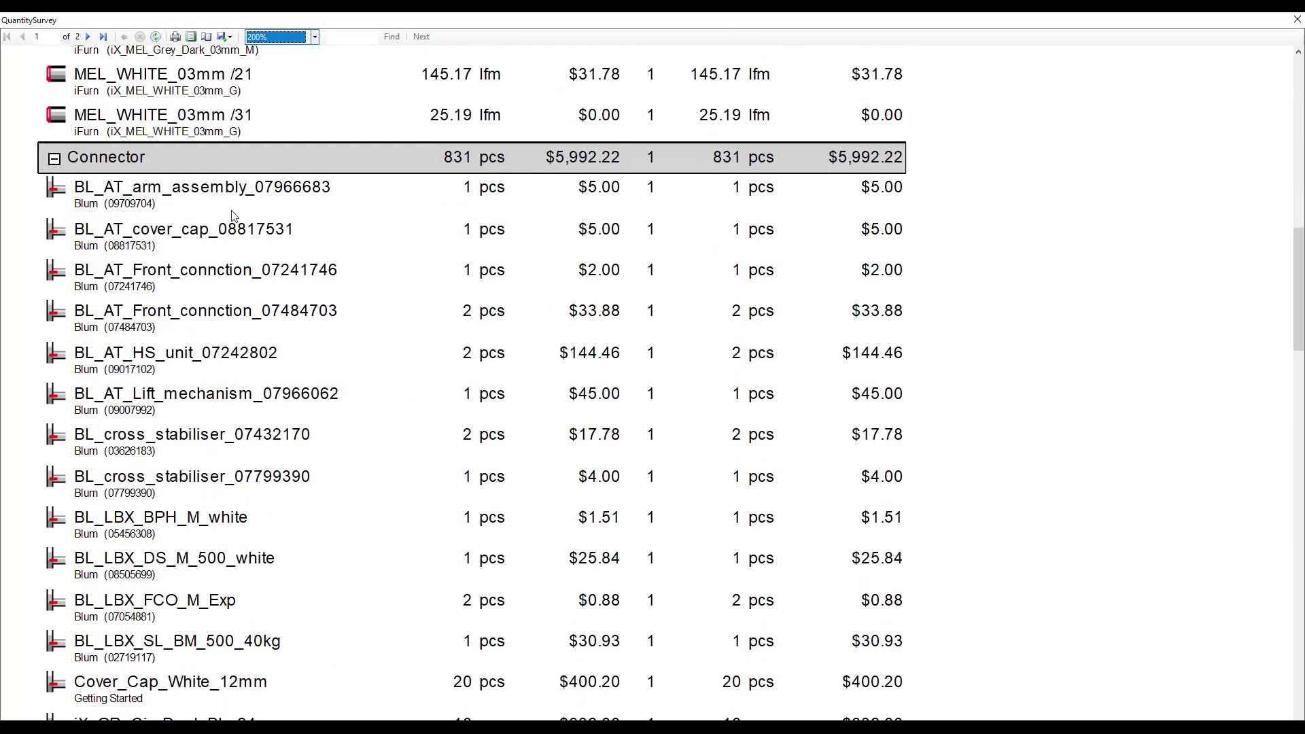
scroll(212, 262, "down", 1)
scroll(212, 269, "down", 4)
scroll(212, 273, "down", 3)
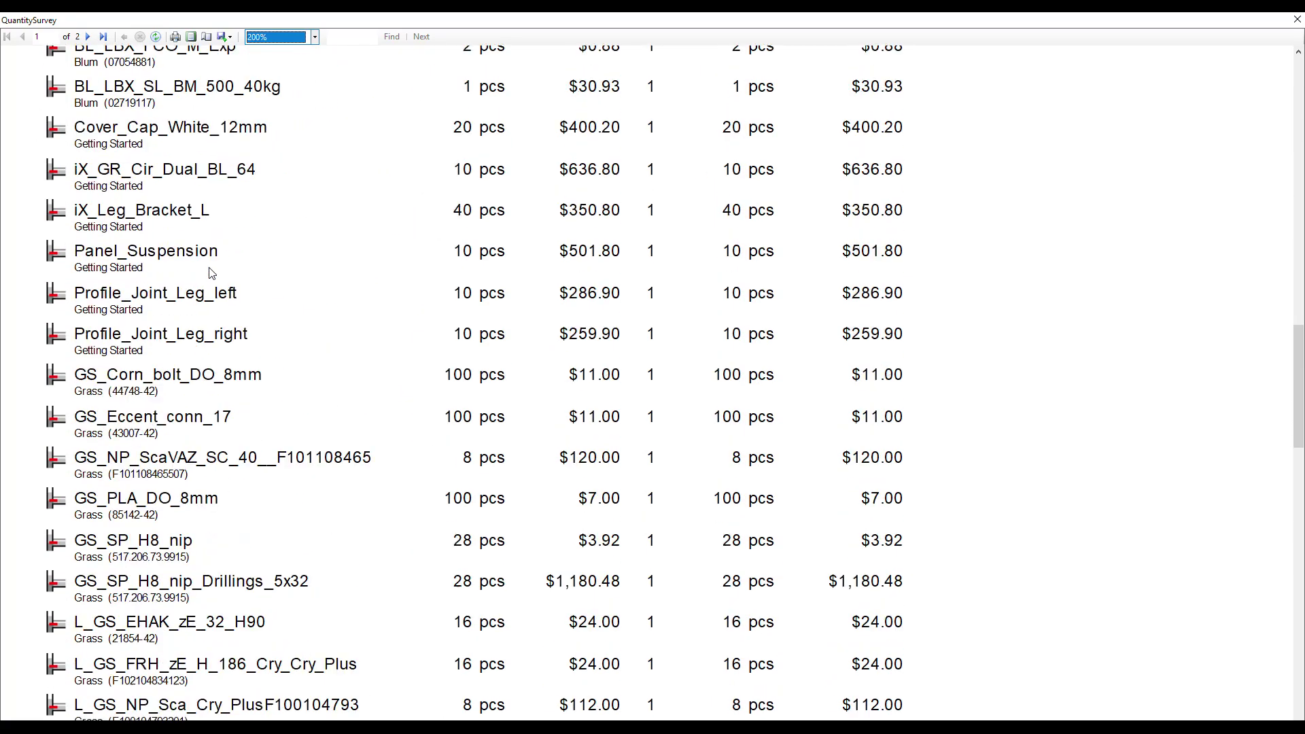
scroll(212, 273, "down", 4)
scroll(212, 273, "down", 5)
scroll(212, 273, "down", 1)
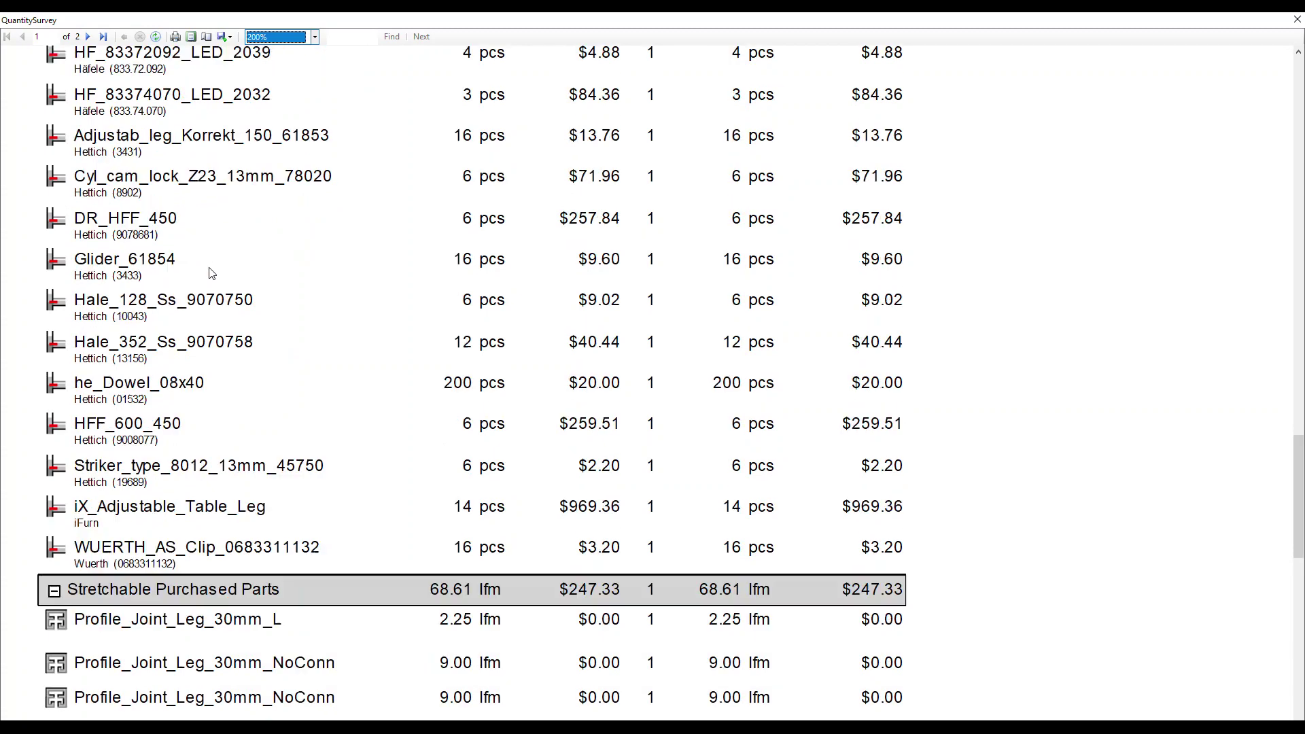
scroll(213, 273, "down", 4)
scroll(212, 273, "down", 1)
scroll(210, 272, "down", 1)
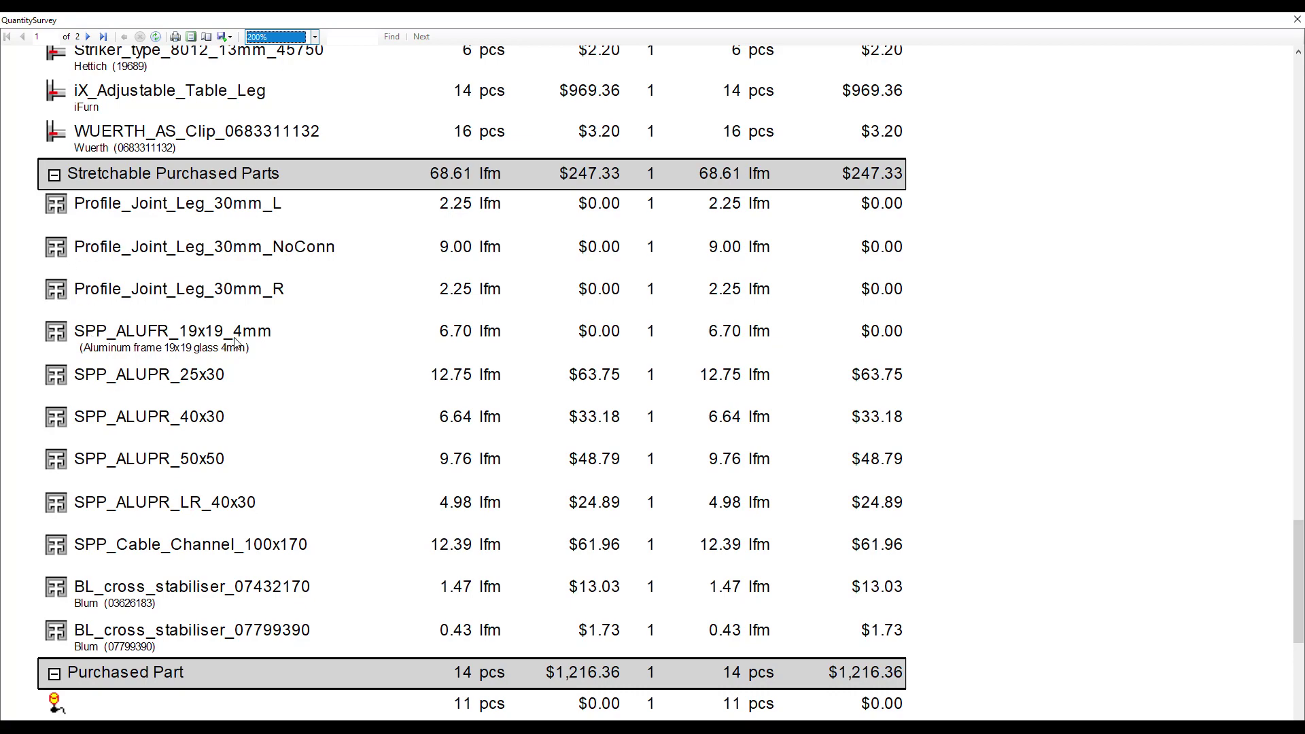
scroll(235, 342, "down", 1)
scroll(234, 342, "down", 5)
scroll(234, 342, "down", 1)
scroll(234, 342, "down", 2)
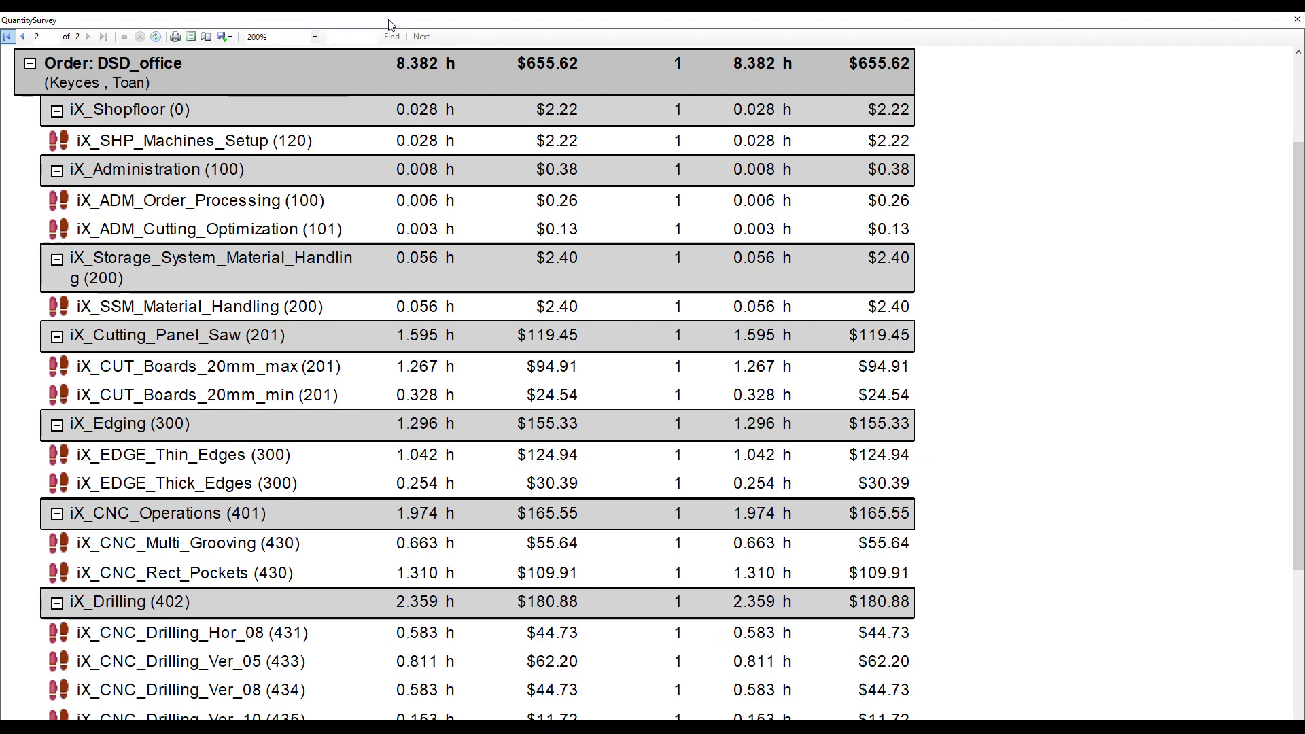
left_click(1297, 19)
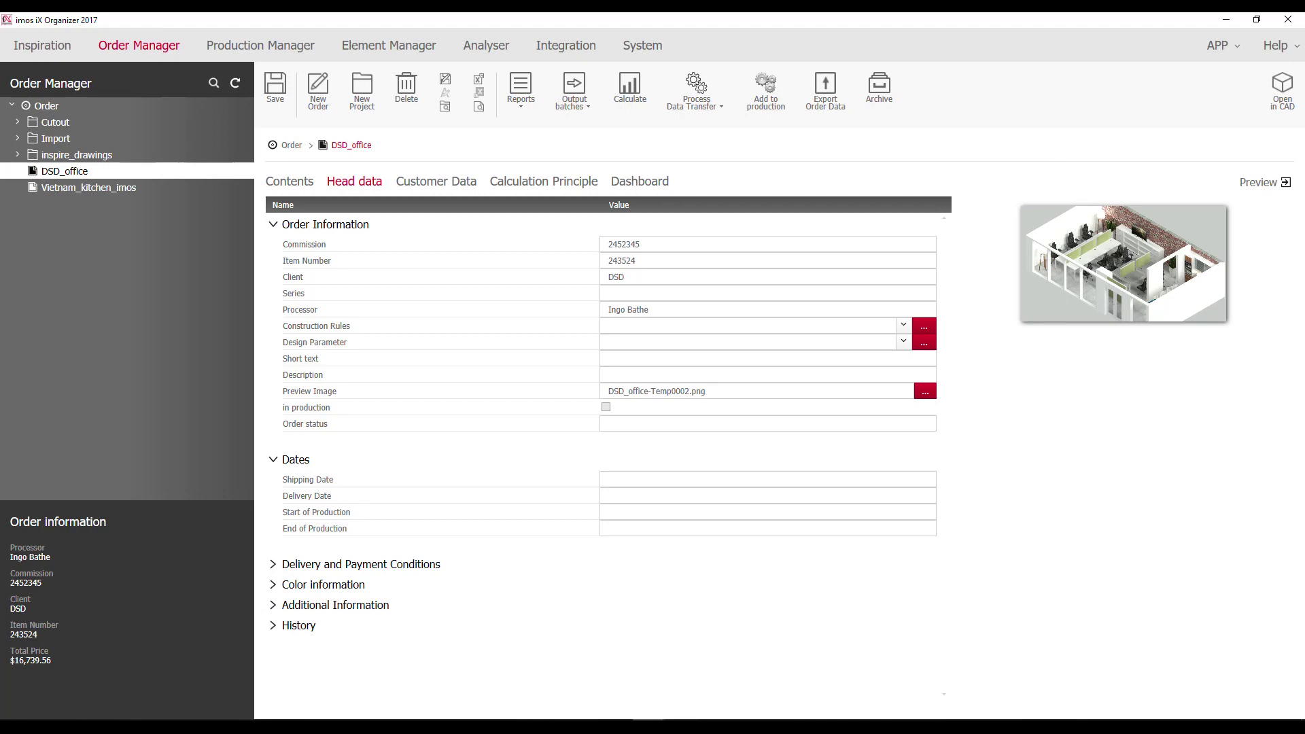
Bring up the Cutting List - Core Material report maximized at 200% zoom.
left_click(789, 673)
double_click(783, 124)
left_click(255, 37)
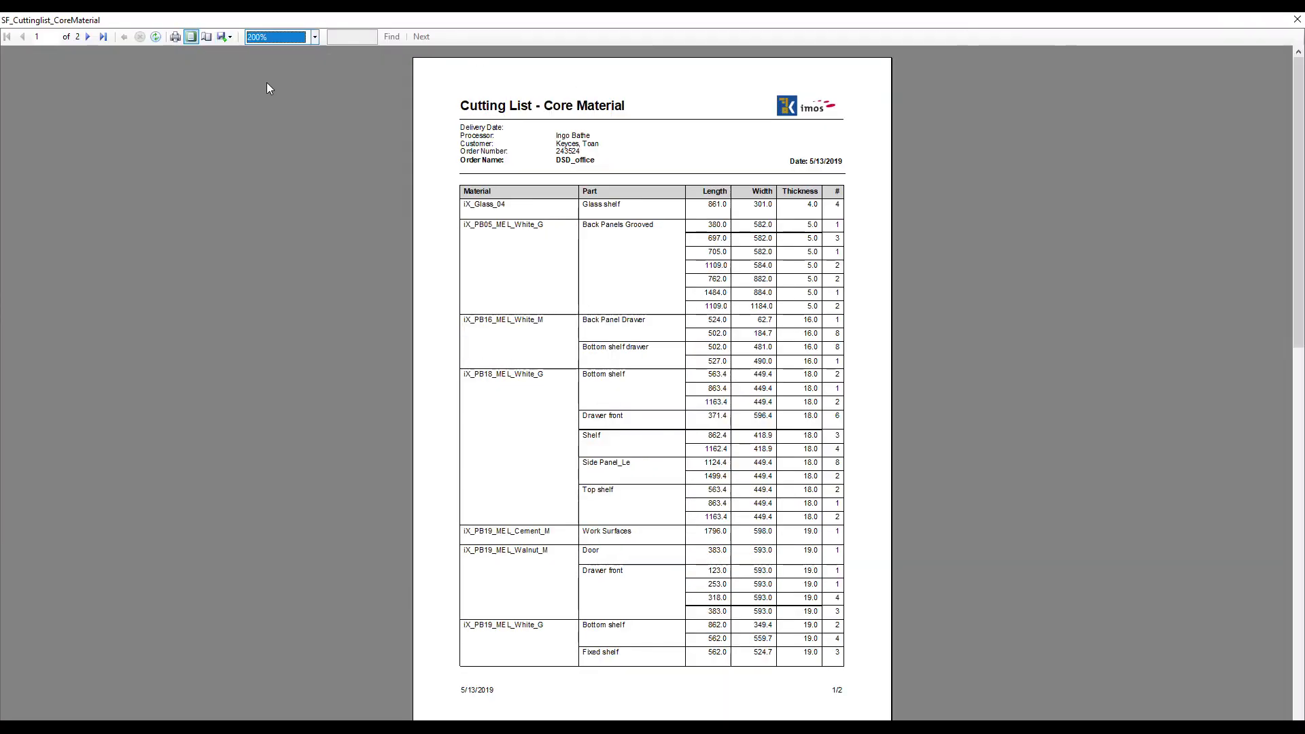
left_click(256, 82)
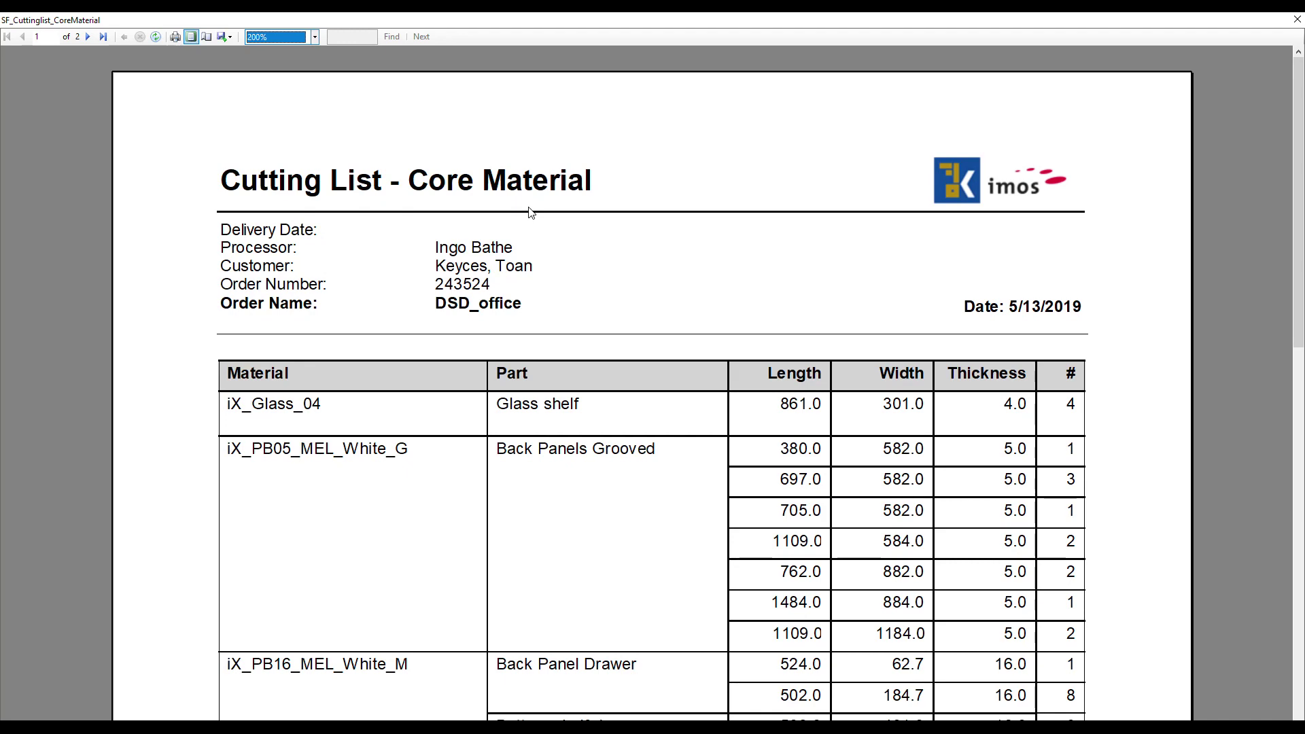
Scroll the core material cutting list to the RH_RW_PB11_Fresh_Green panels, then close it.
scroll(531, 213, "down", 2)
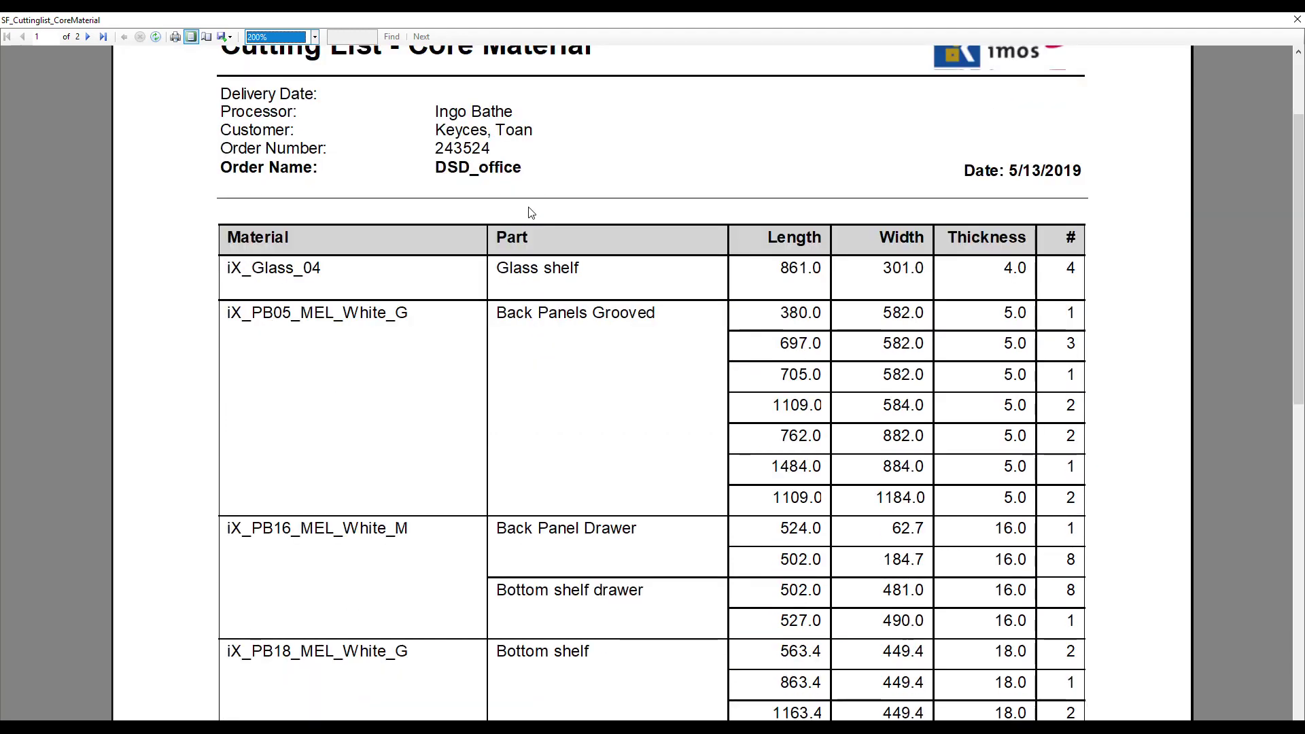
scroll(531, 213, "down", 1)
scroll(531, 213, "down", 2)
scroll(531, 212, "down", 2)
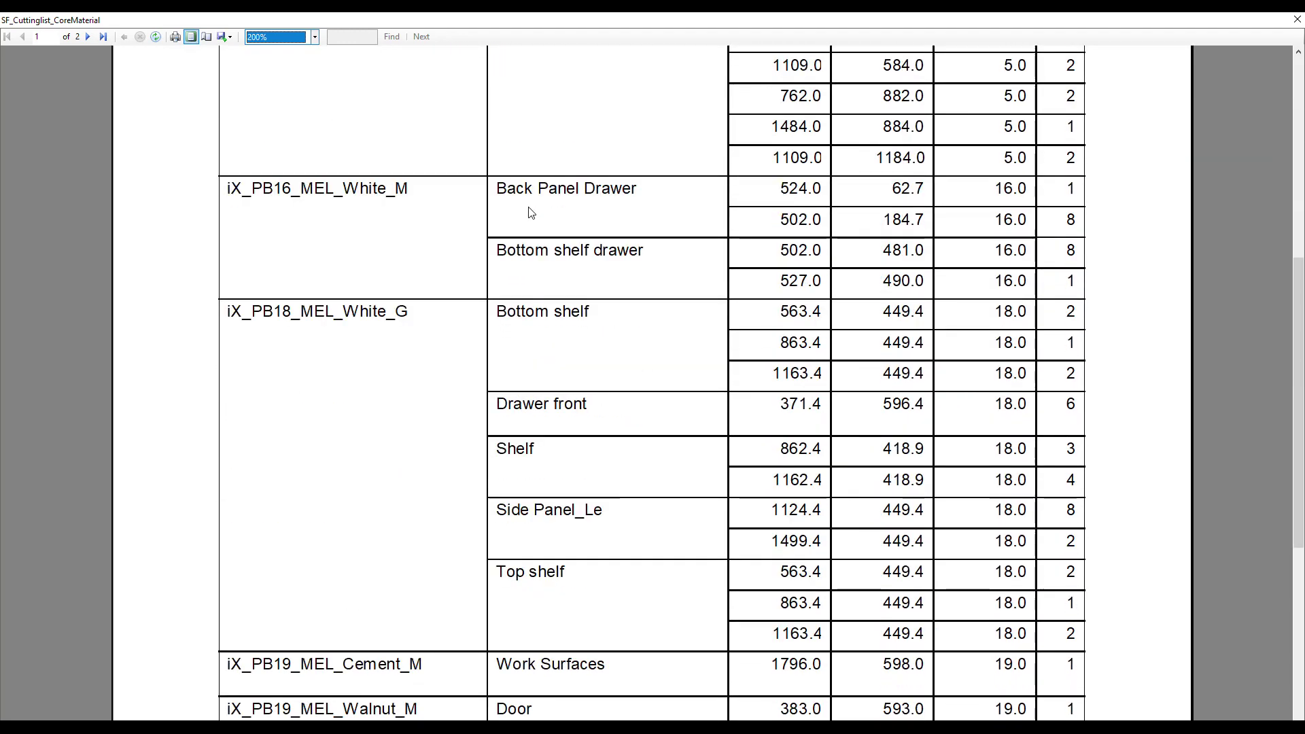
scroll(531, 213, "down", 2)
scroll(531, 213, "down", 4)
scroll(530, 213, "down", 3)
scroll(531, 213, "down", 2)
scroll(531, 213, "down", 1)
scroll(531, 213, "down", 1)
scroll(531, 213, "down", 2)
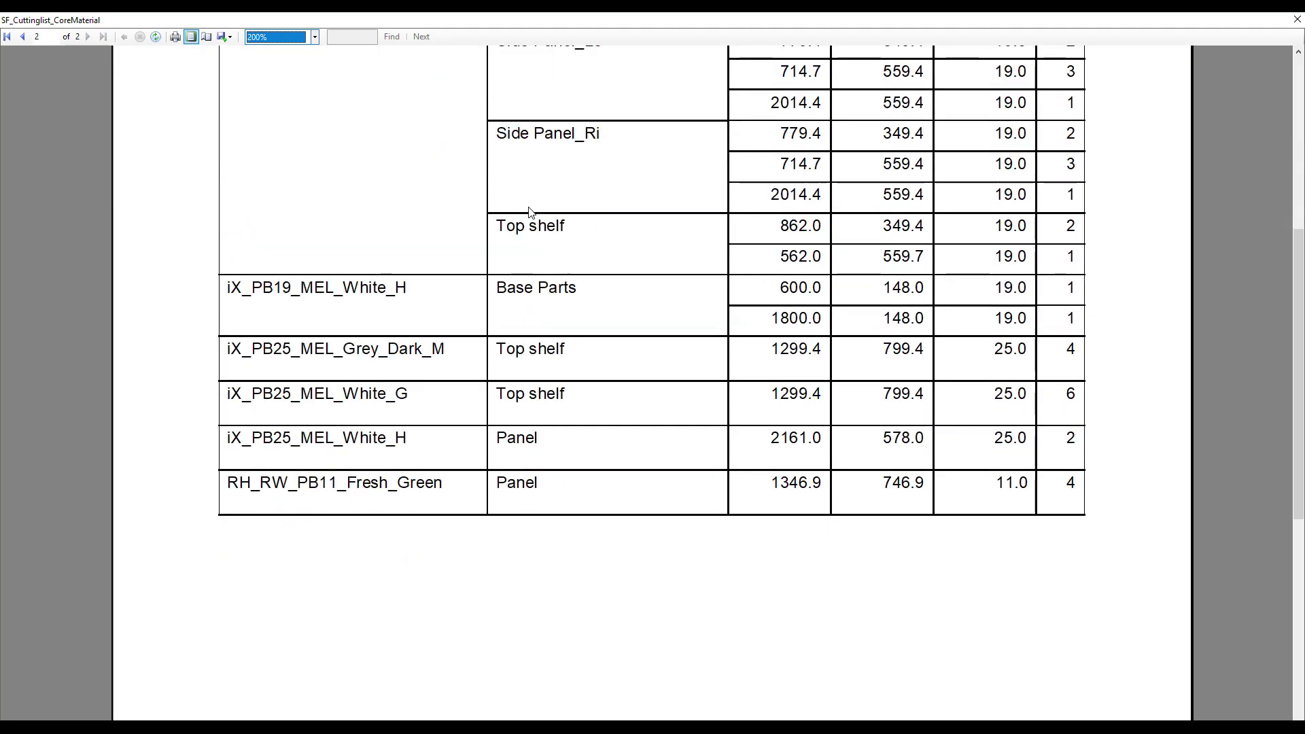
scroll(531, 213, "down", 1)
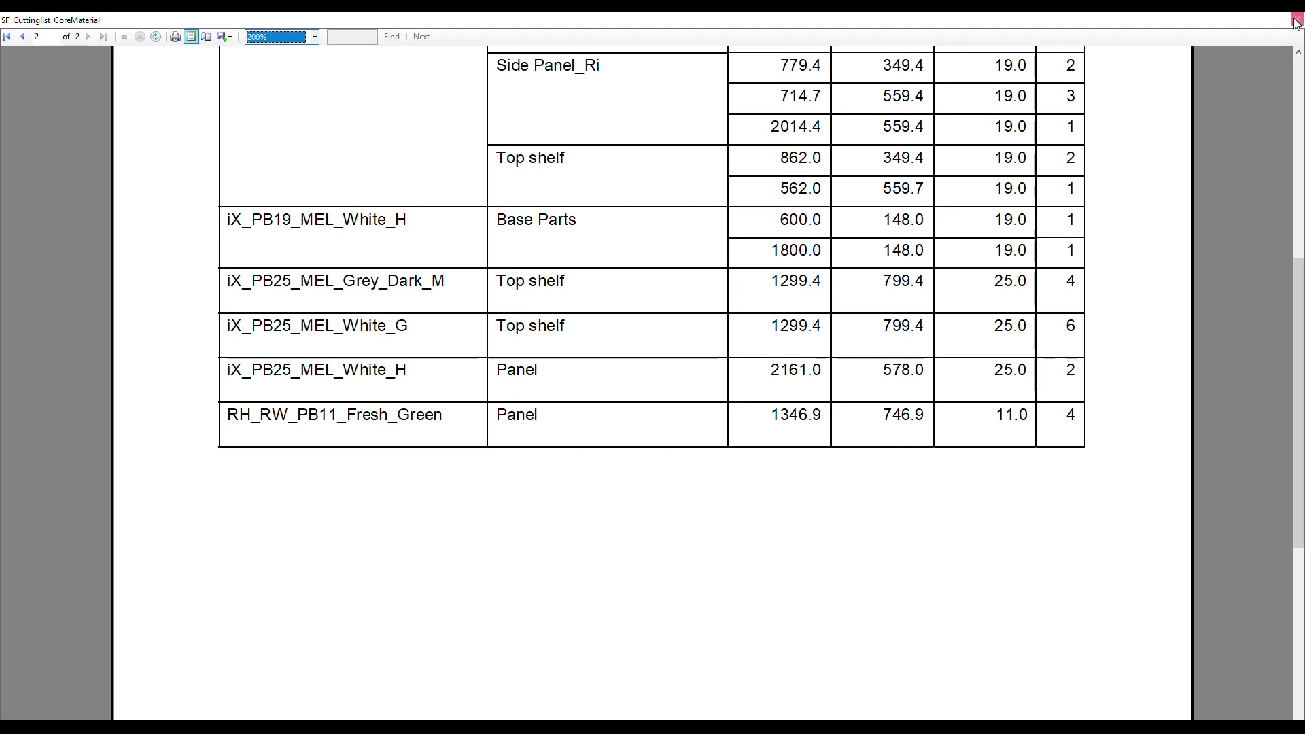
left_click(1298, 19)
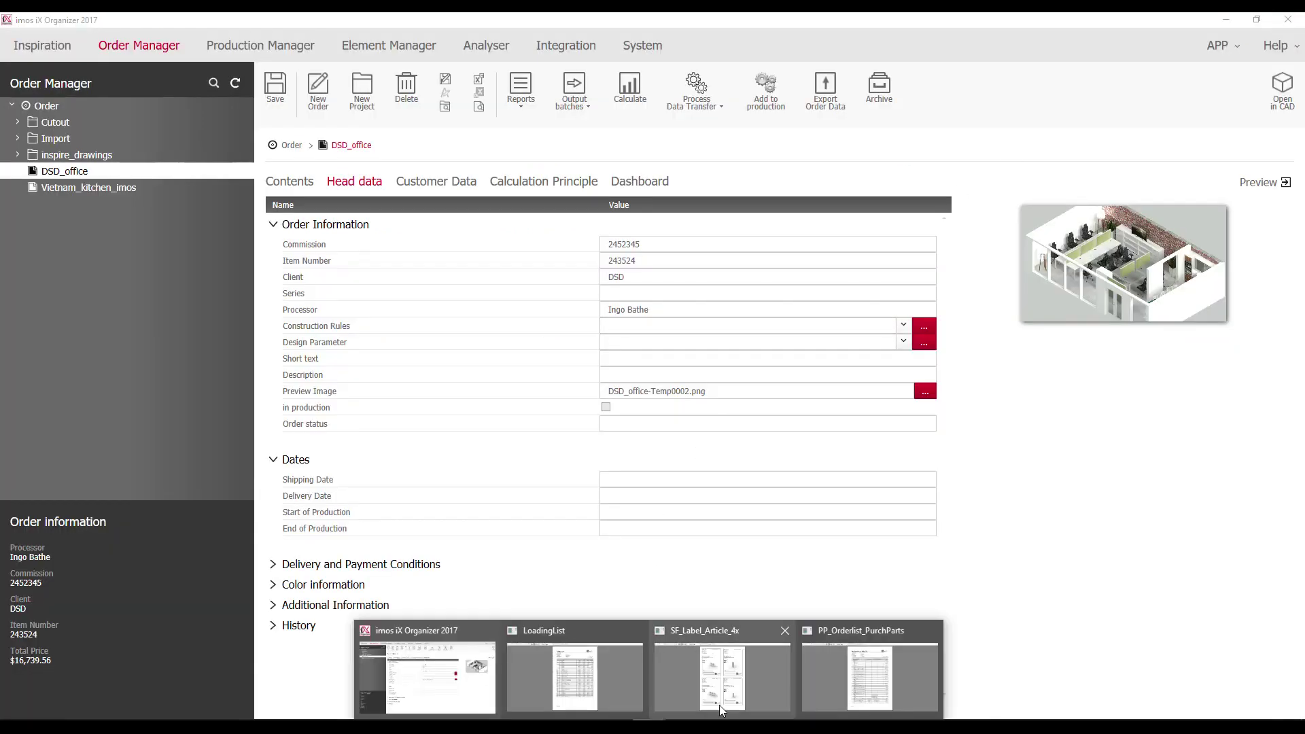
Bring up the Purchased Parts Order List maximized at 150% zoom.
left_click(866, 670)
double_click(563, 117)
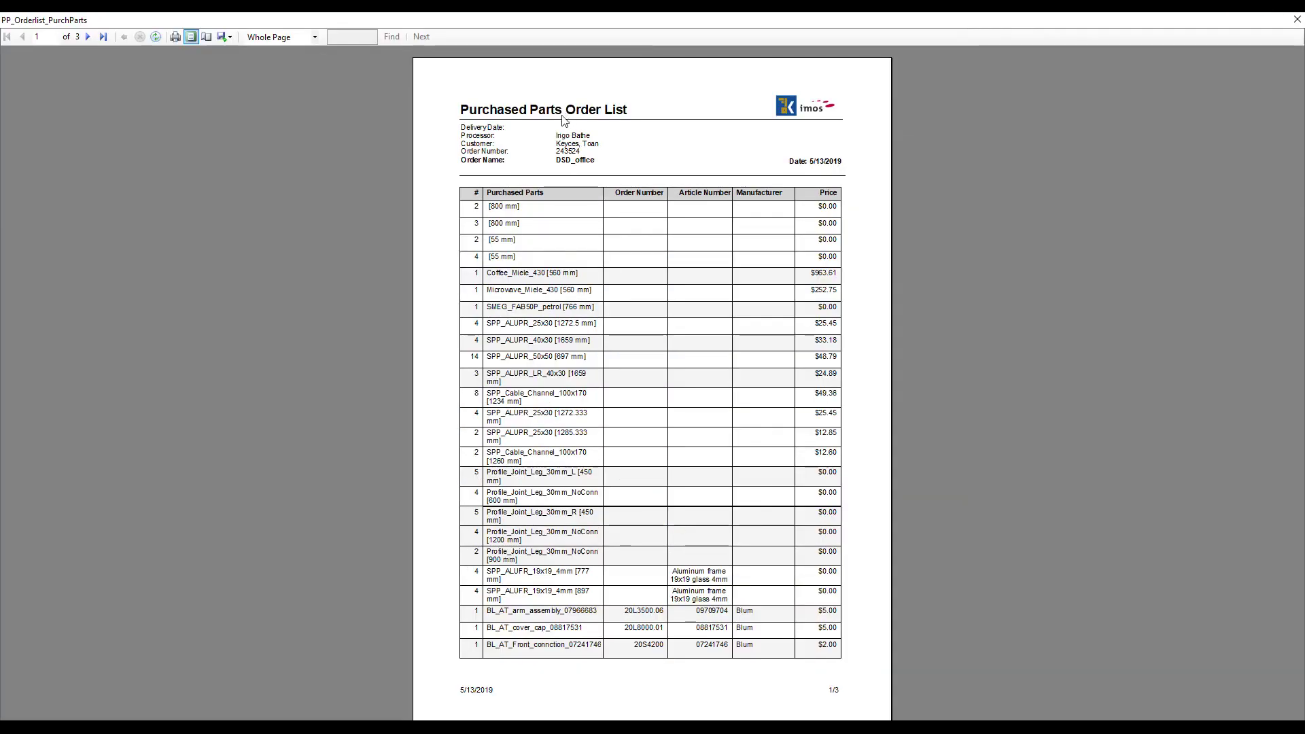
left_click(261, 39)
left_click(256, 91)
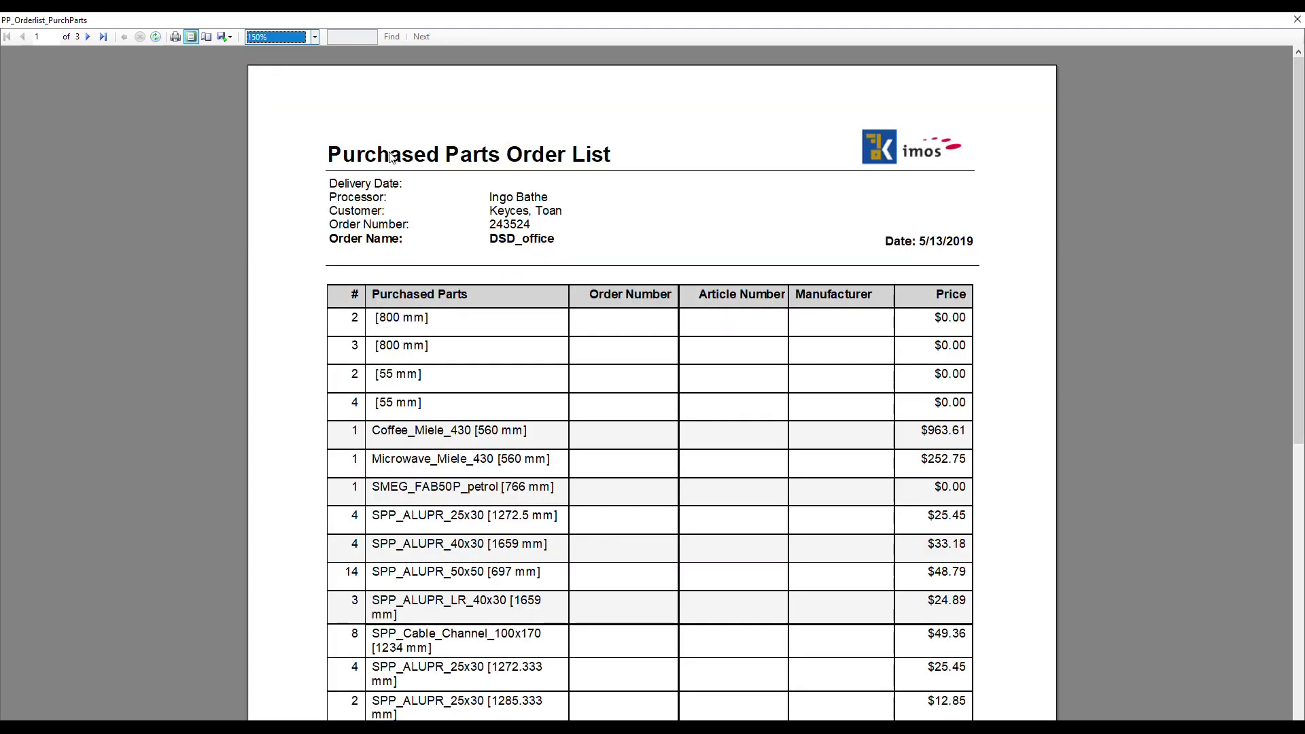
Scroll the order list down to the Blum fittings page, then close it.
scroll(418, 188, "down", 3)
scroll(418, 188, "down", 1)
scroll(418, 188, "down", 2)
scroll(418, 188, "down", 1)
scroll(418, 189, "down", 1)
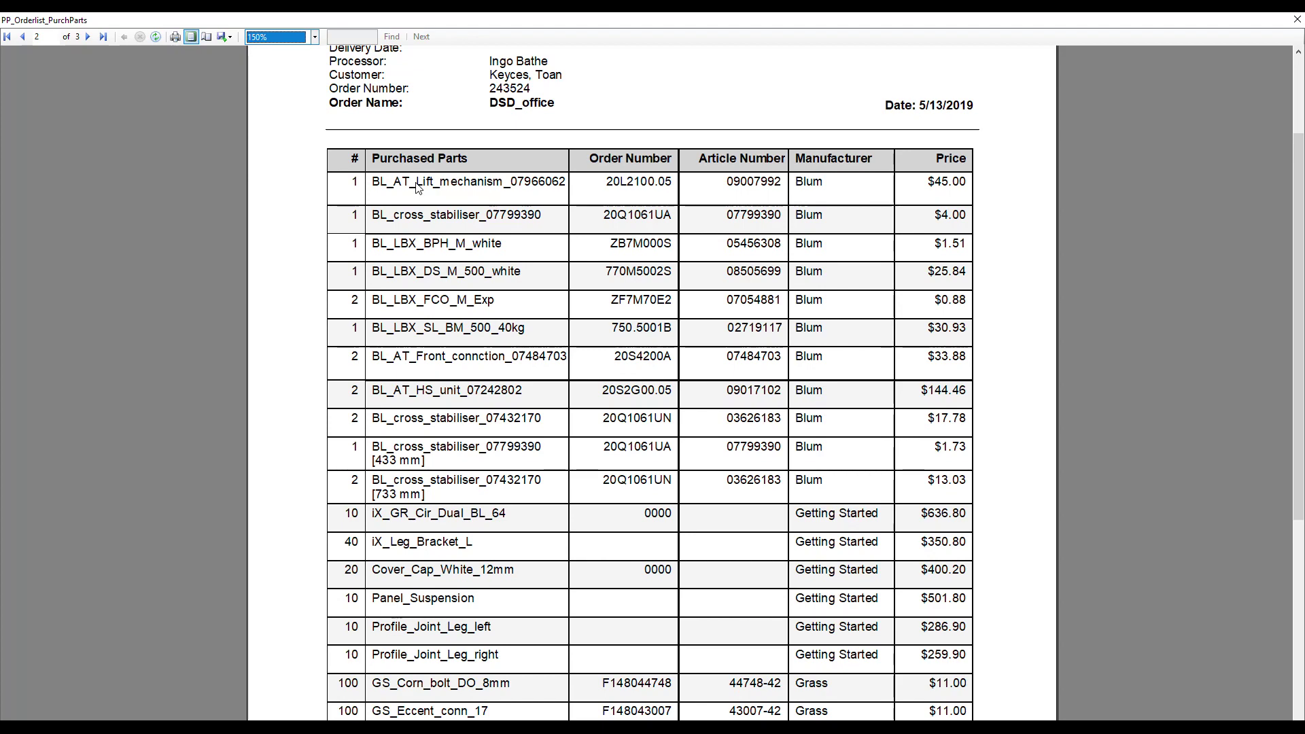
left_click(1297, 19)
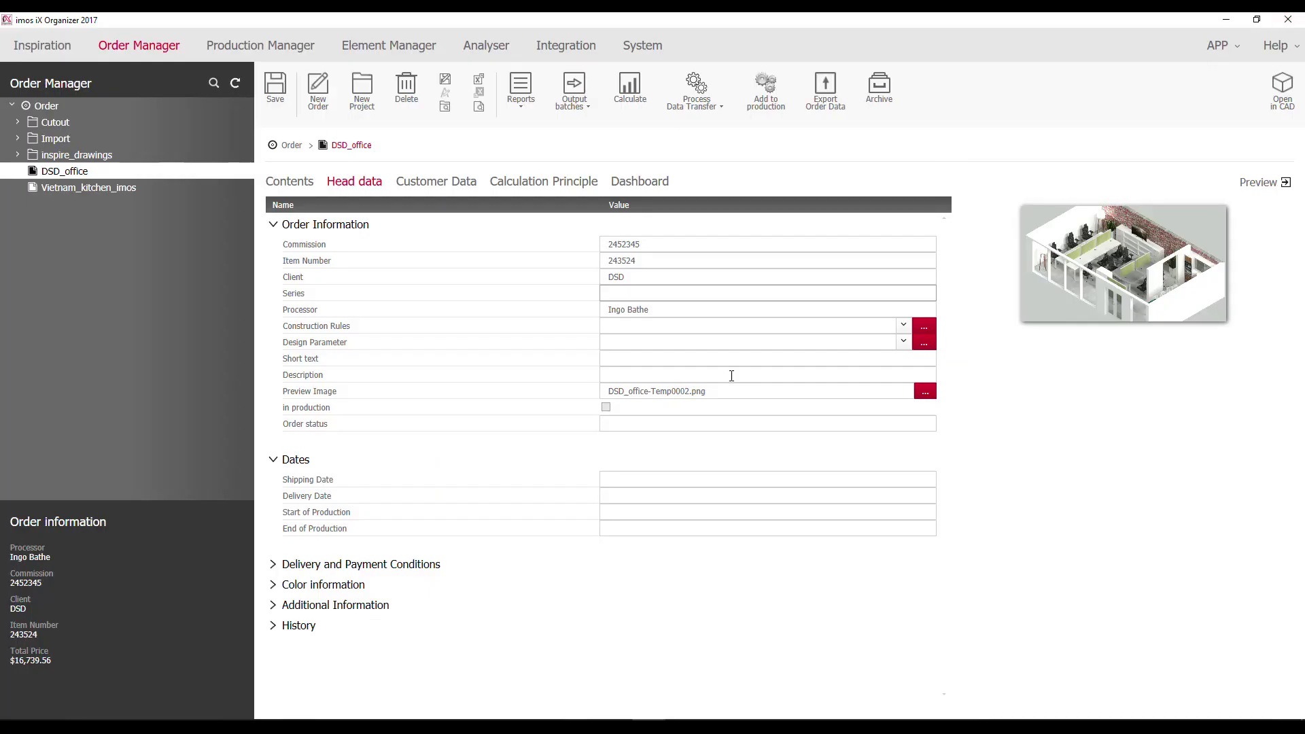
Maximize the SF_Label_Article_4x label report, page forward to page 5 of 6, then close it.
left_click(795, 669)
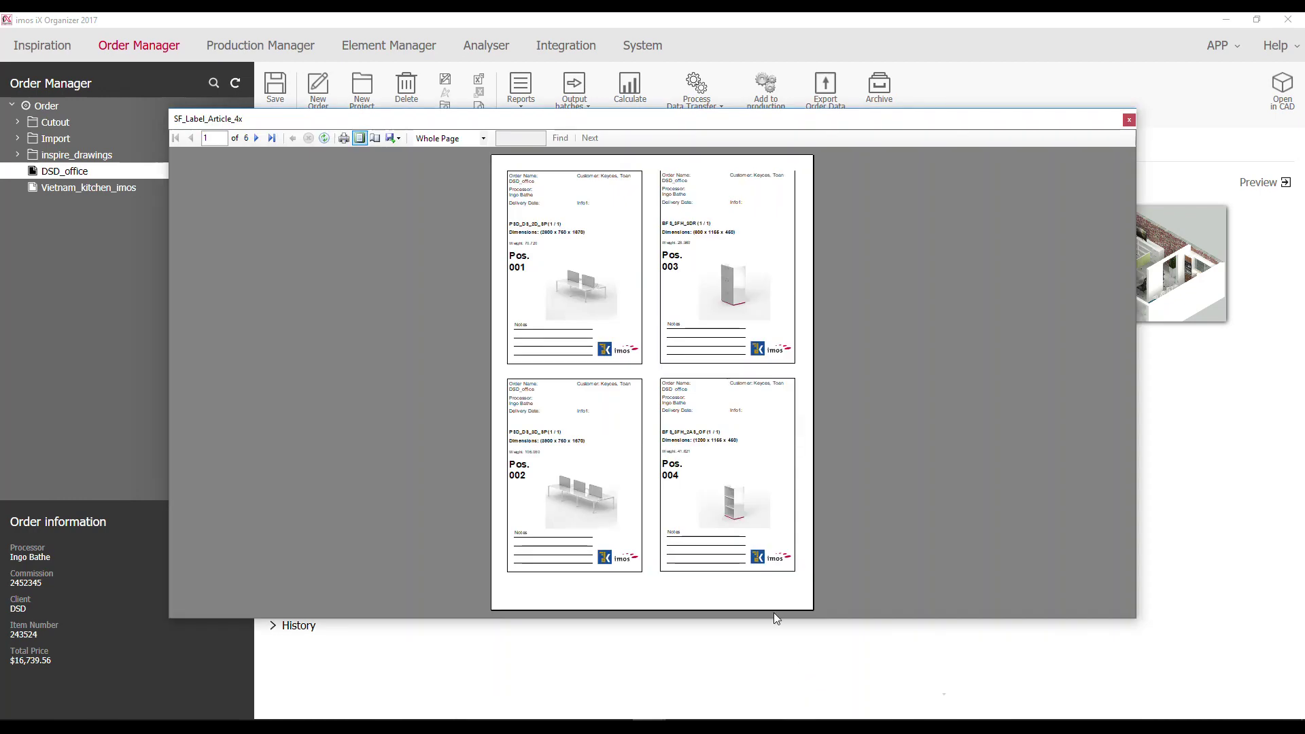
double_click(658, 120)
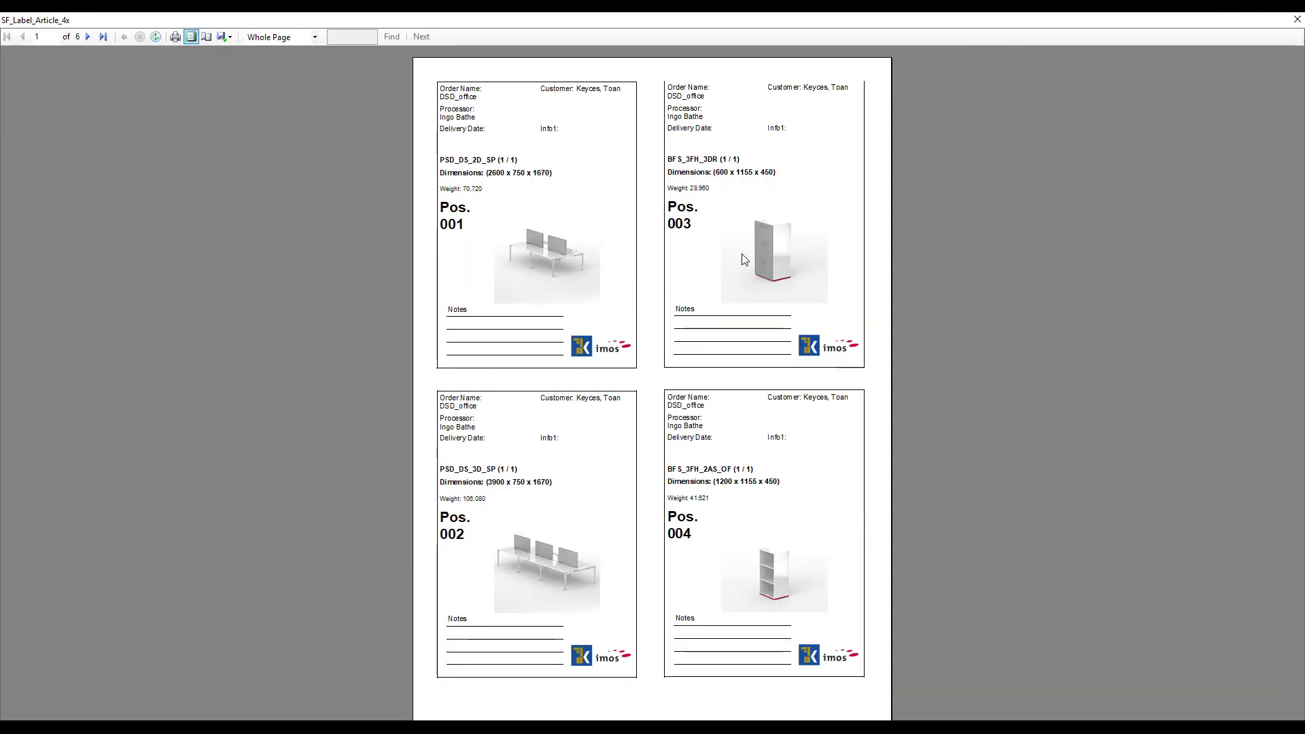
left_click(90, 39)
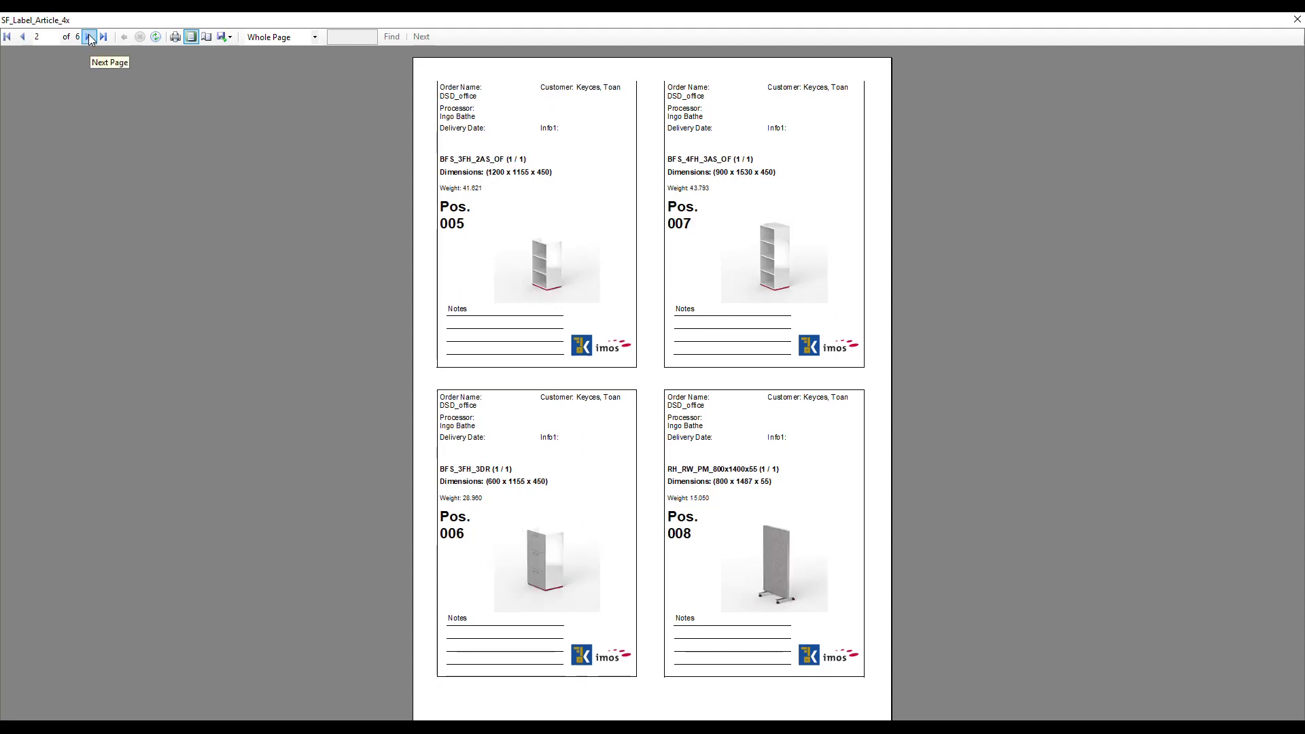
left_click(89, 38)
left_click(90, 39)
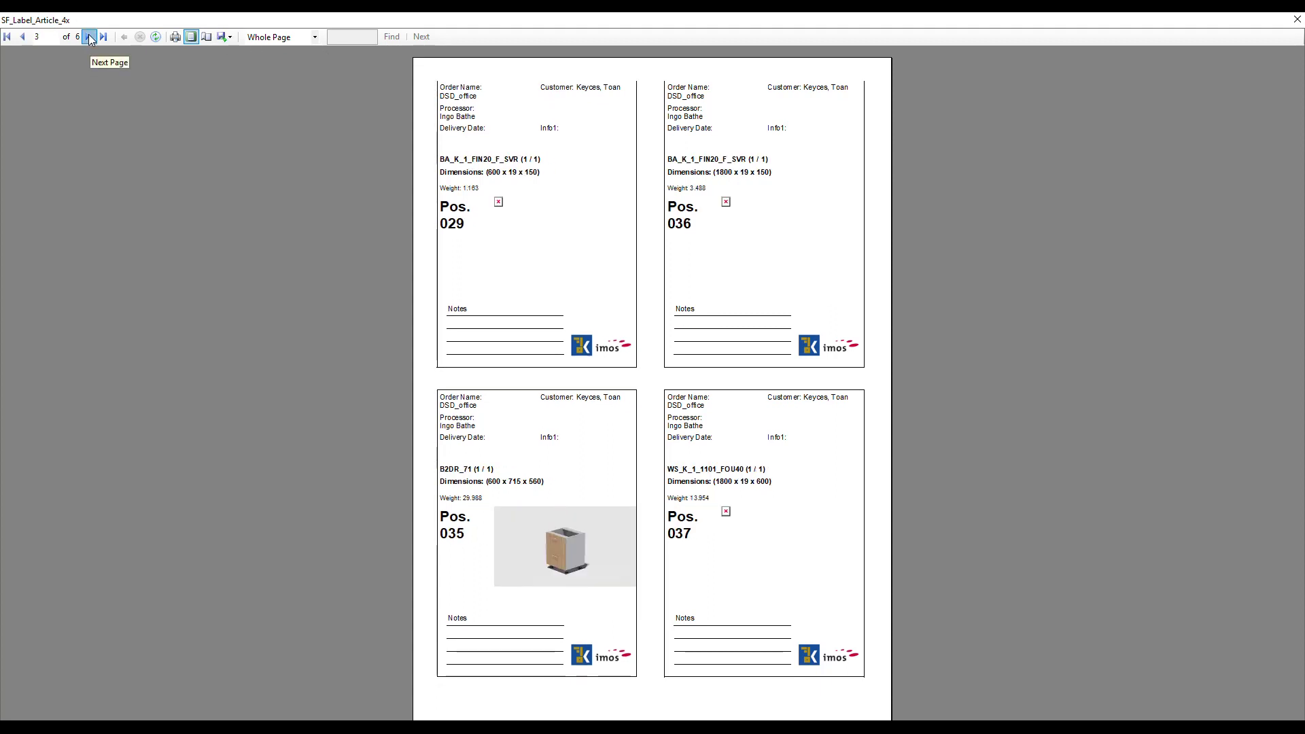
left_click(90, 39)
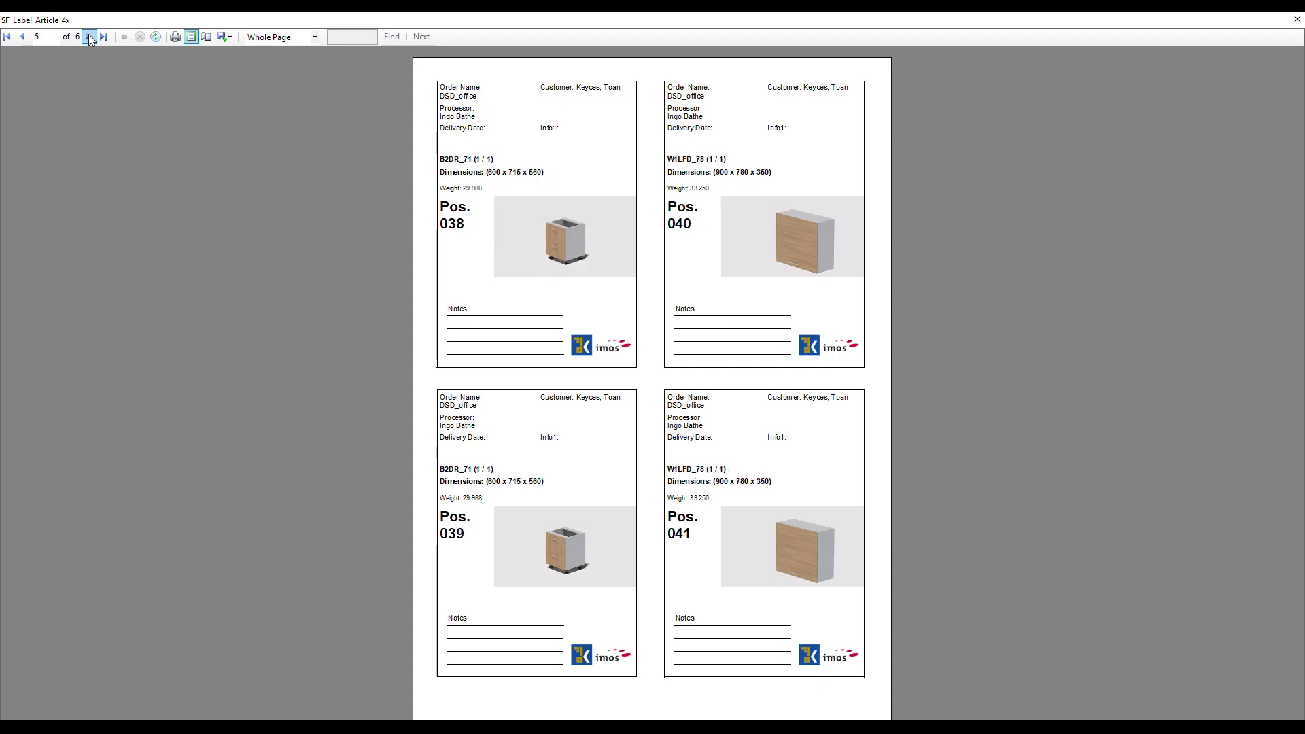
left_click(1296, 20)
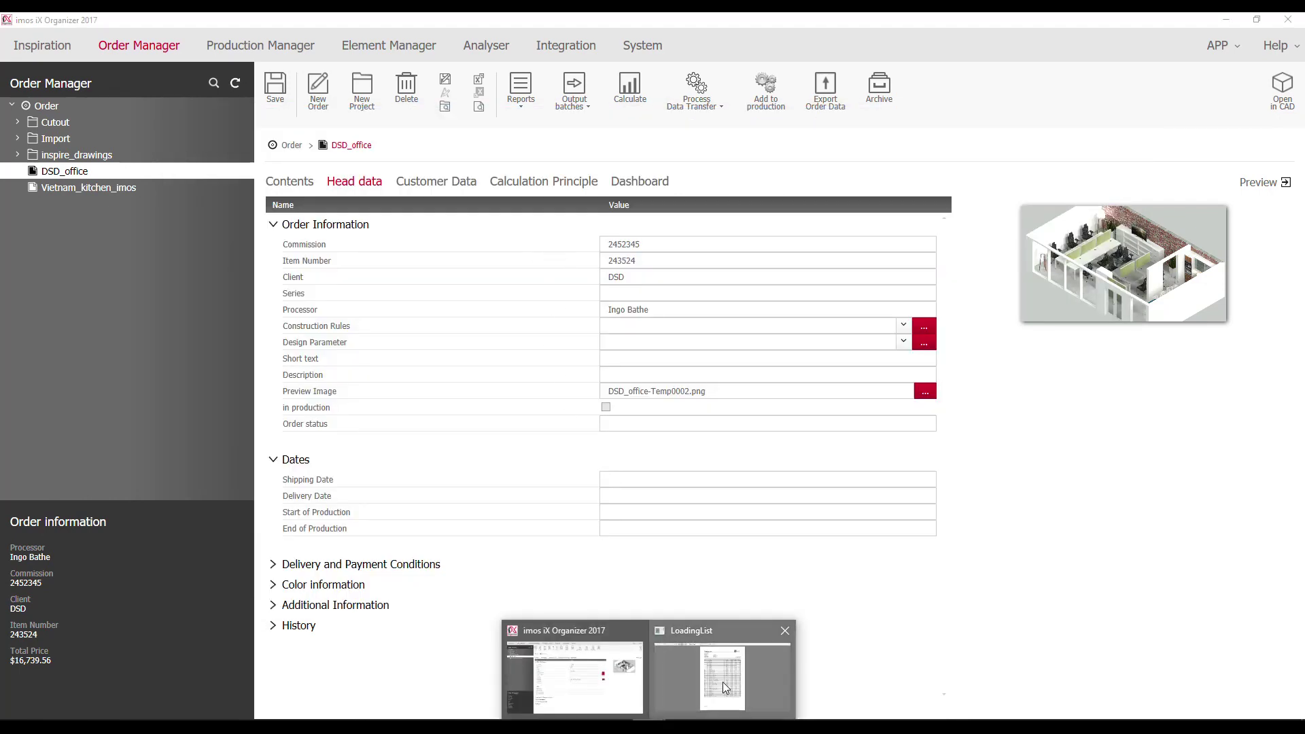
Bring the Loading List report forward and maximize it.
left_click(724, 683)
double_click(609, 124)
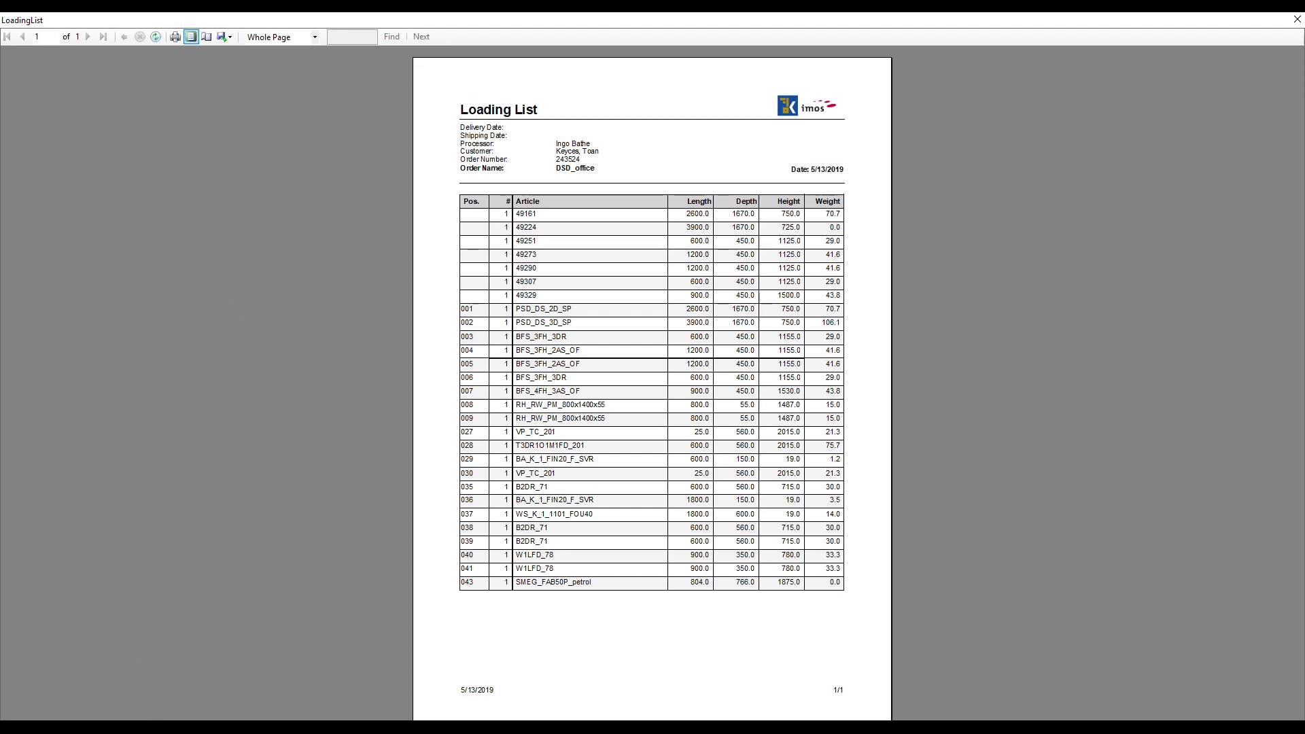
key("super")
key("Escape")
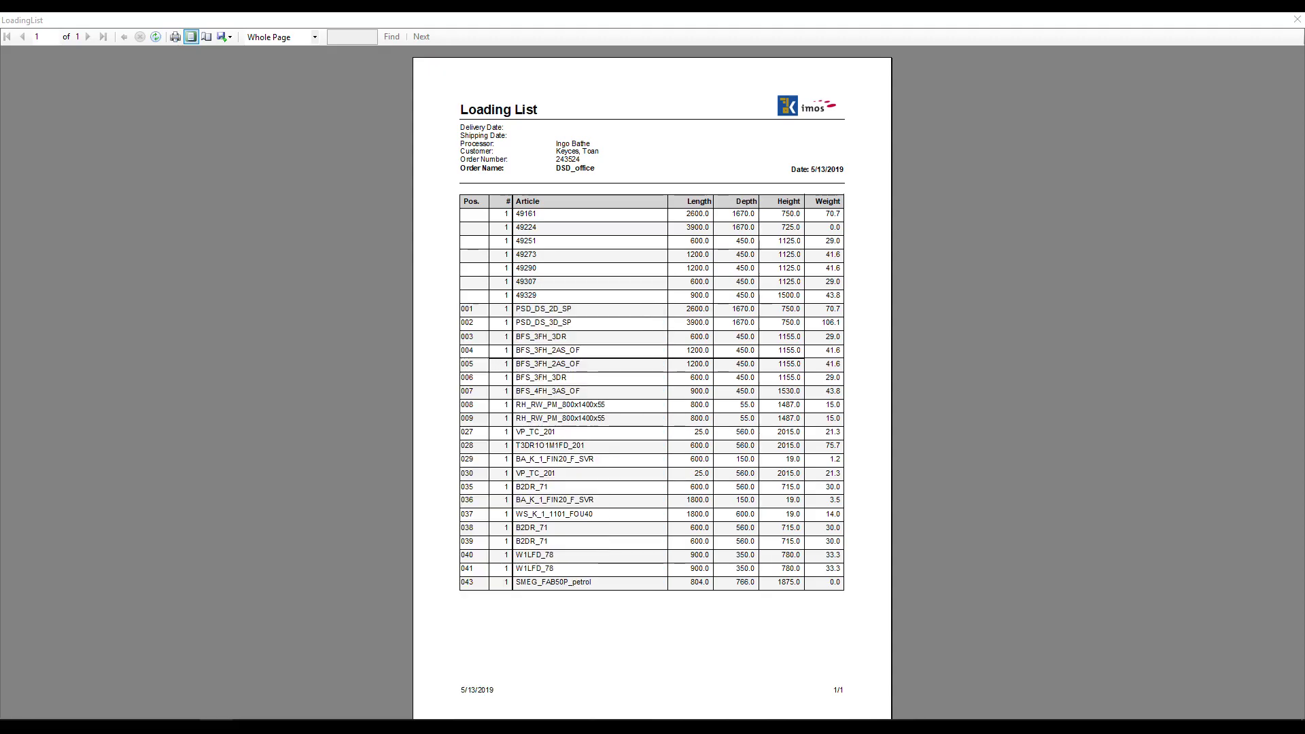
Open the DSD_office_SF_Label_100x50 PDF from Desktop > Output > Reports in File Explorer.
key("super+e")
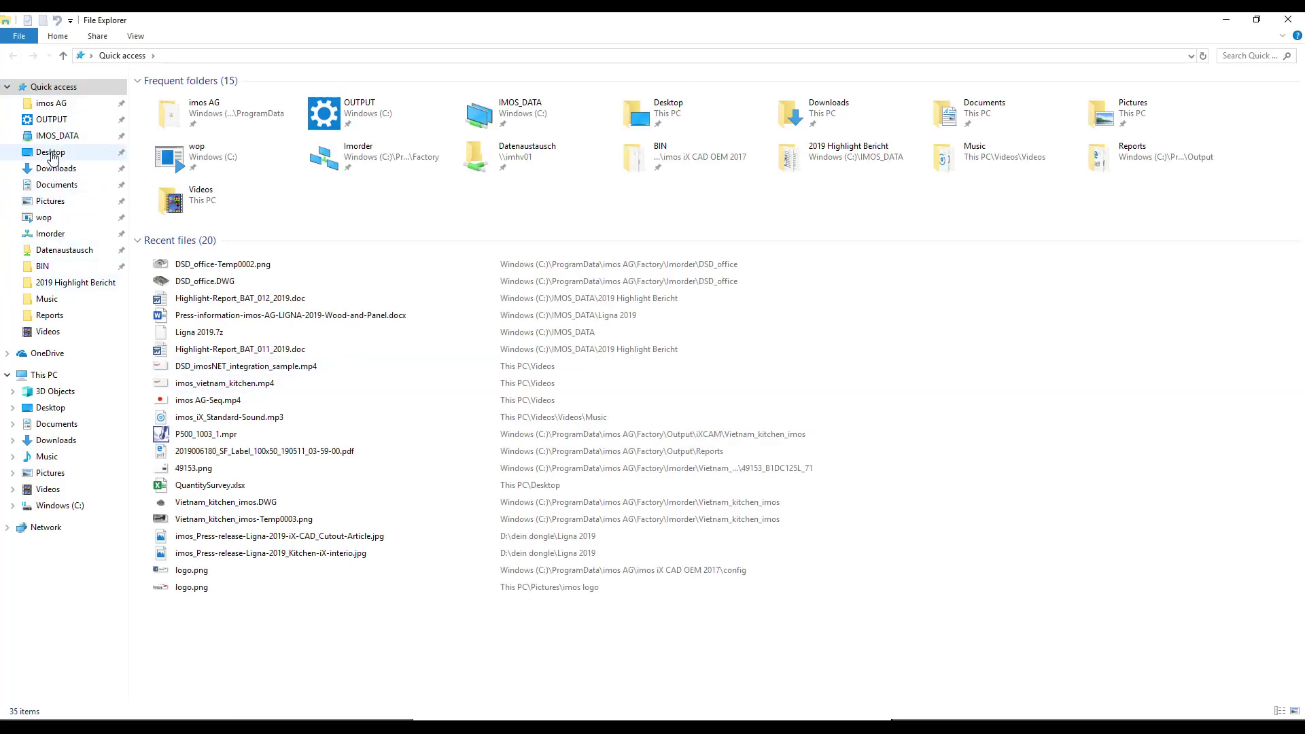
left_click(53, 153)
double_click(739, 131)
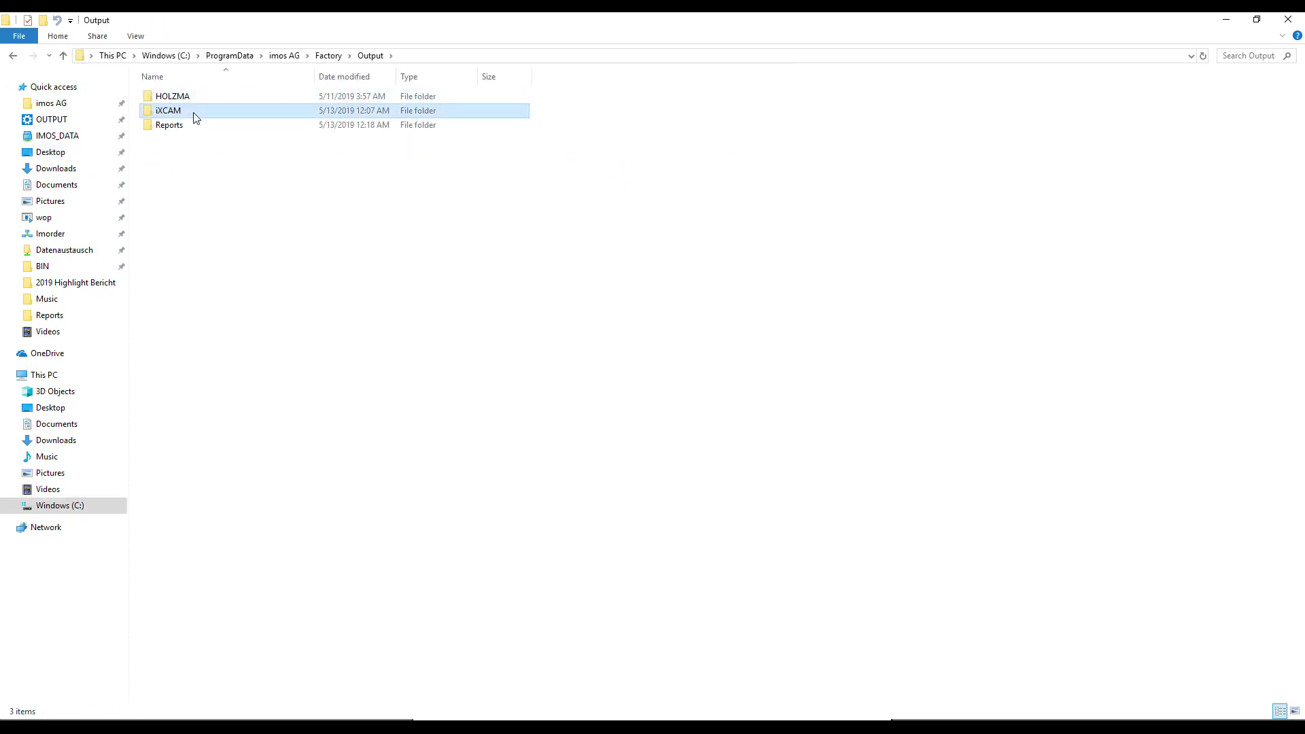
double_click(185, 125)
double_click(197, 182)
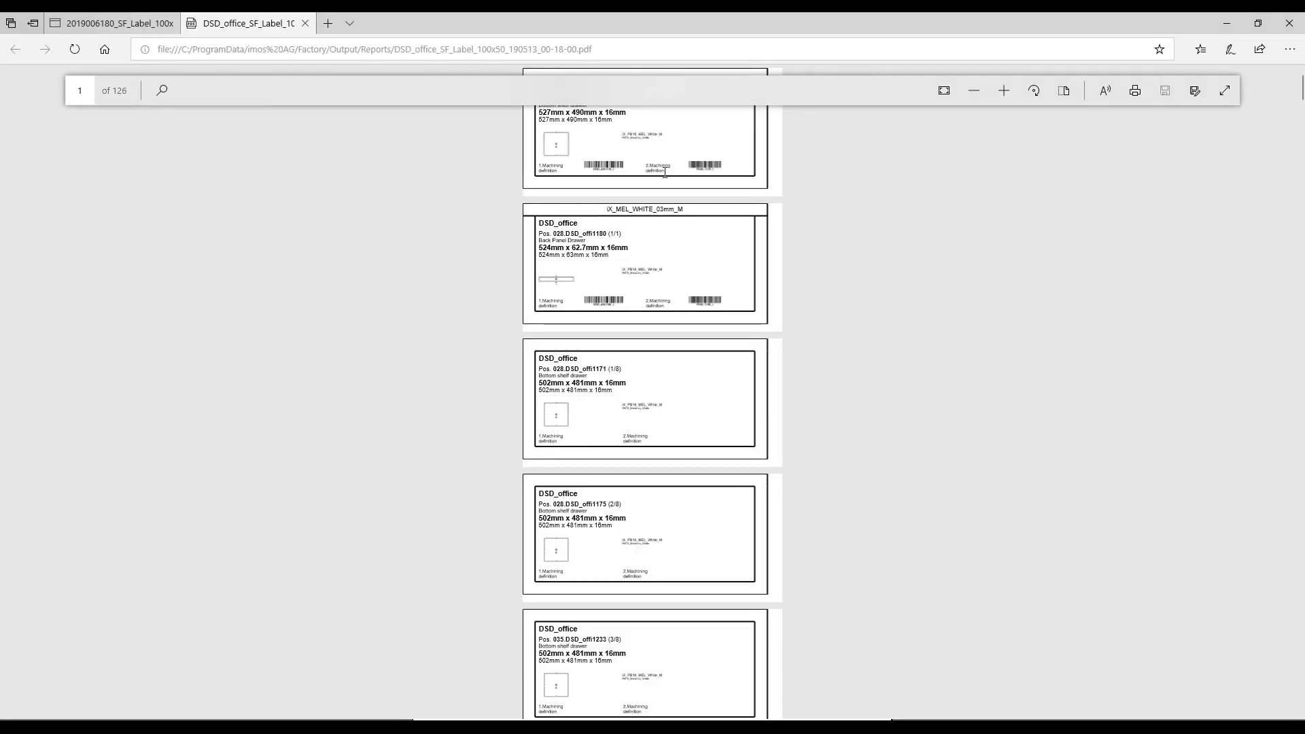
Zoom the label PDF in Edge, scroll to label Pos. 035.DSD_offi1233, then close Edge.
scroll(665, 173, "up", 5, "ctrl")
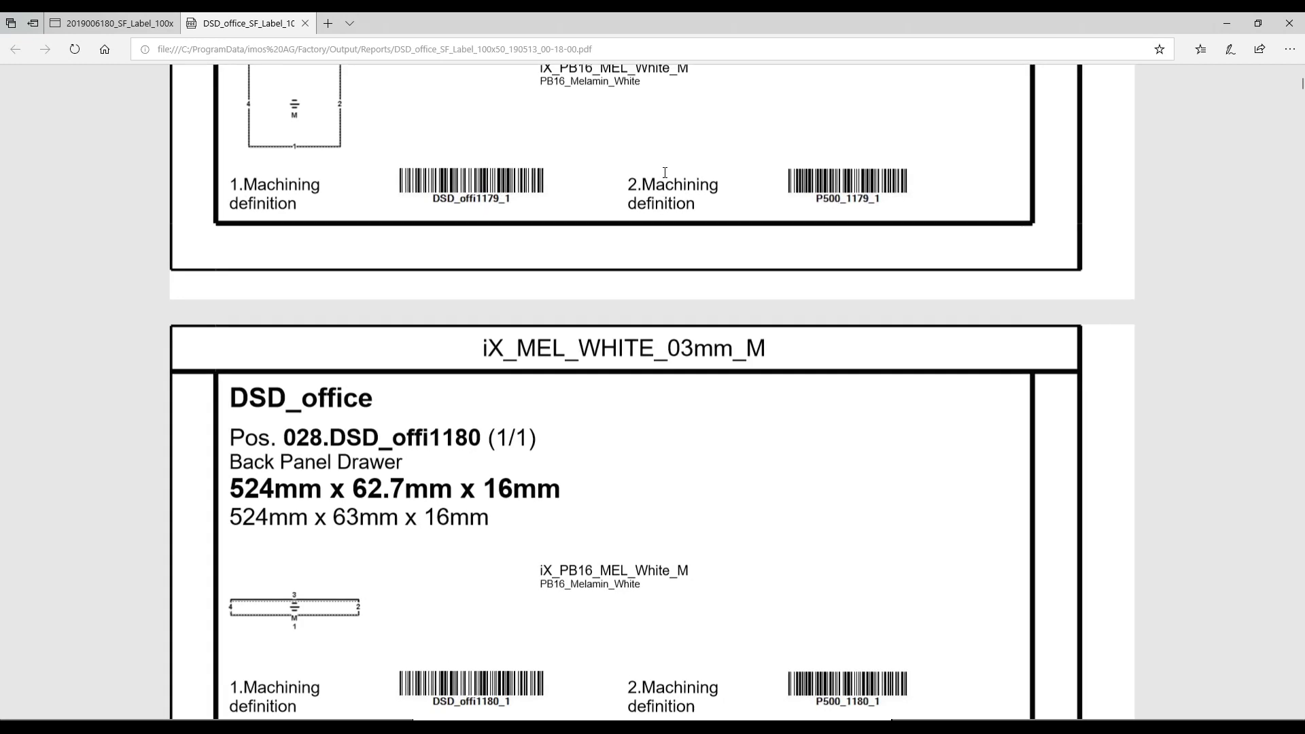
scroll(665, 173, "up", 3)
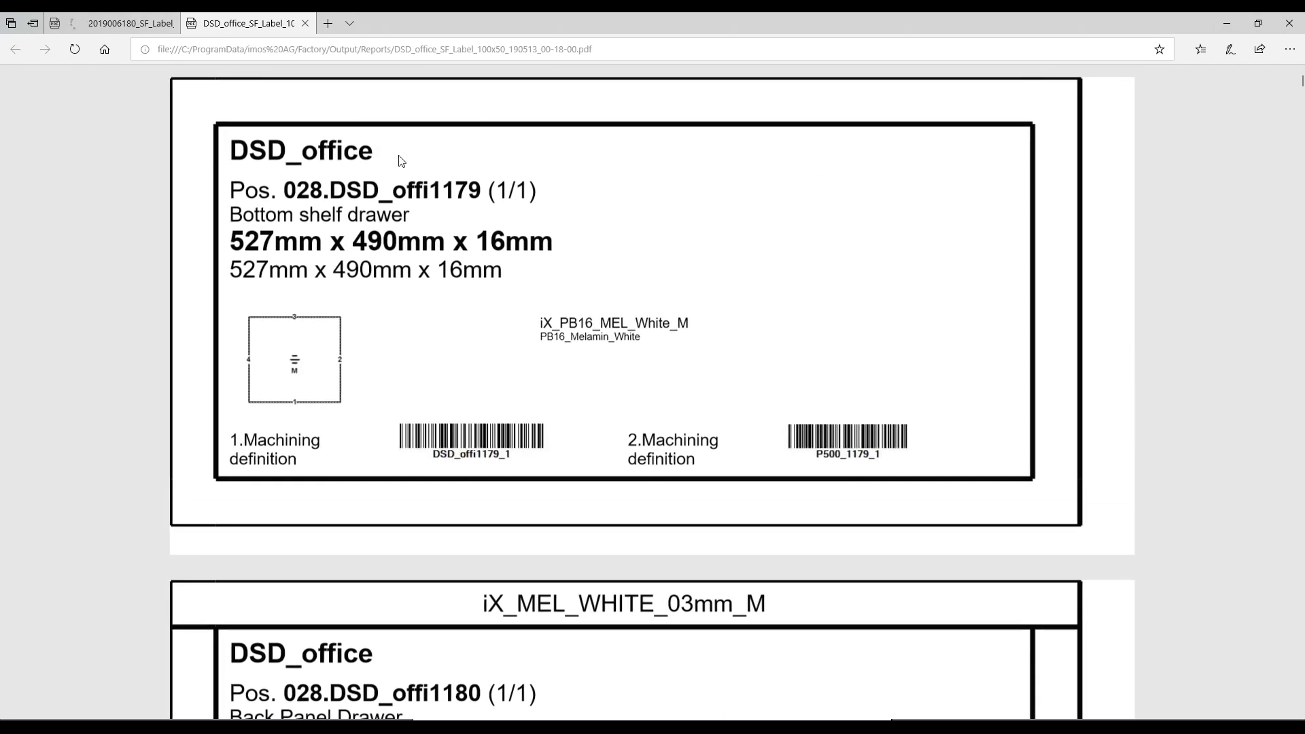
scroll(357, 241, "down", 5)
scroll(356, 240, "down", 3)
scroll(356, 241, "down", 2)
scroll(356, 241, "down", 2)
scroll(356, 241, "down", 3)
scroll(357, 241, "down", 4)
scroll(356, 241, "down", 1)
scroll(356, 241, "down", 2)
scroll(356, 240, "down", 2)
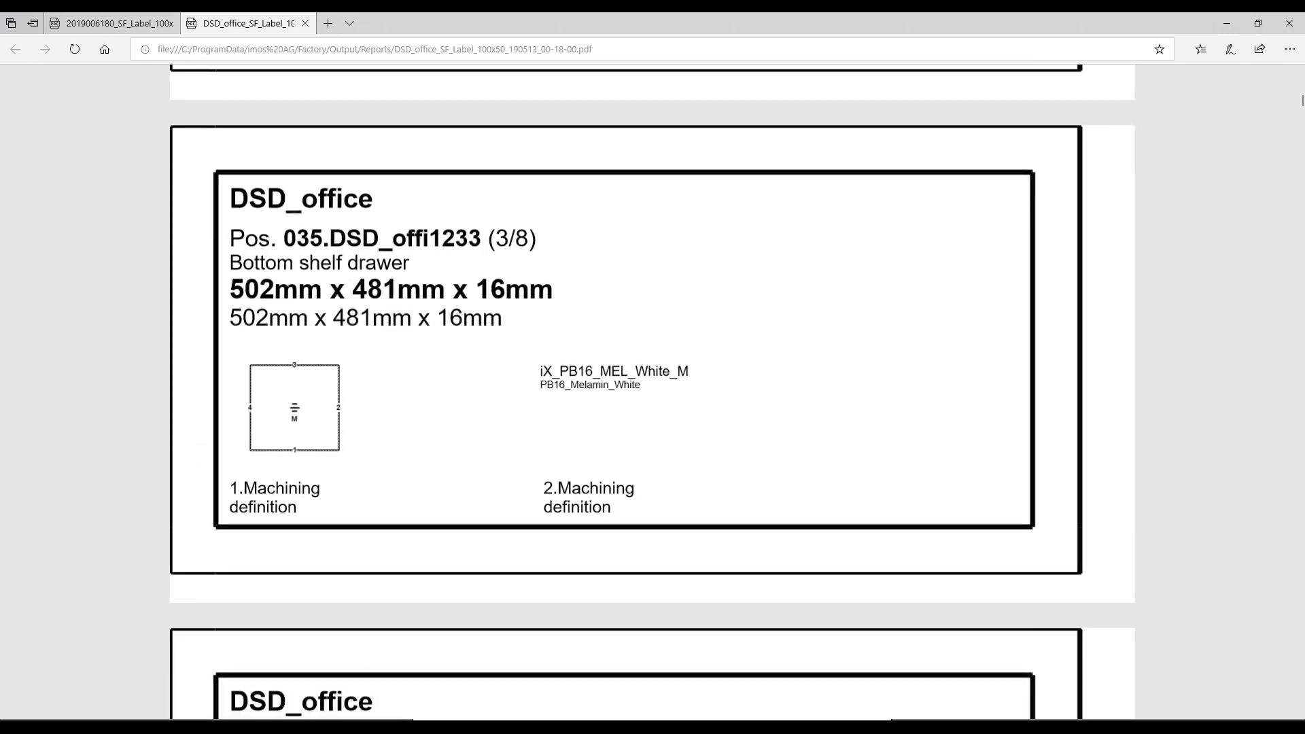
left_click(1227, 23)
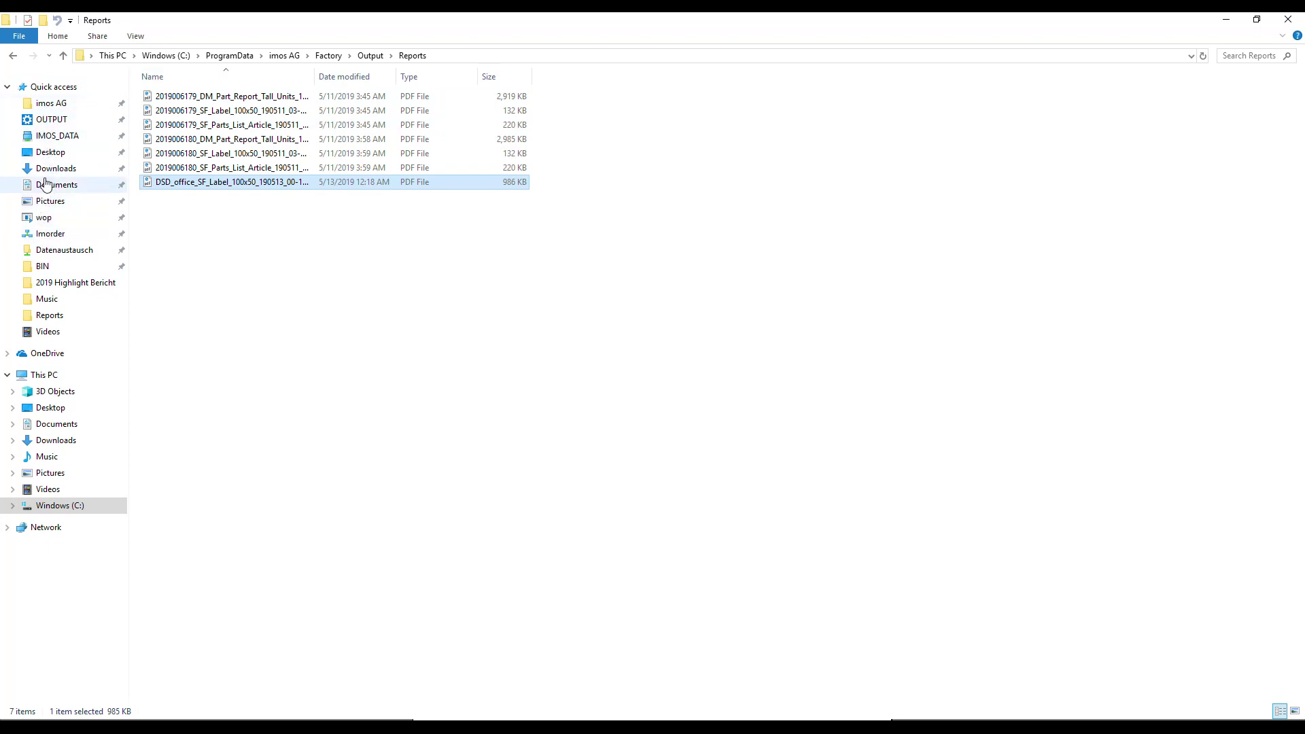
Navigate from imos AG through Factory and Imorder into the DSD_office order folder.
left_click(49, 104)
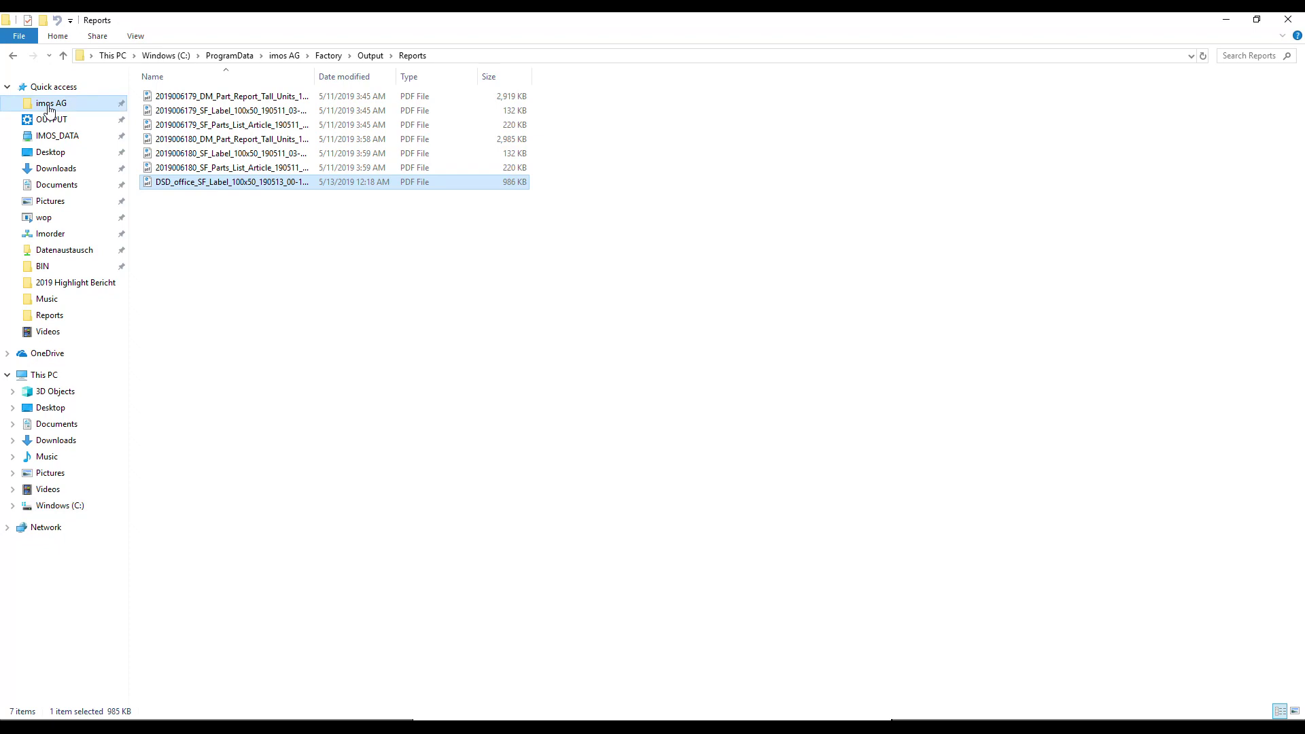
double_click(190, 117)
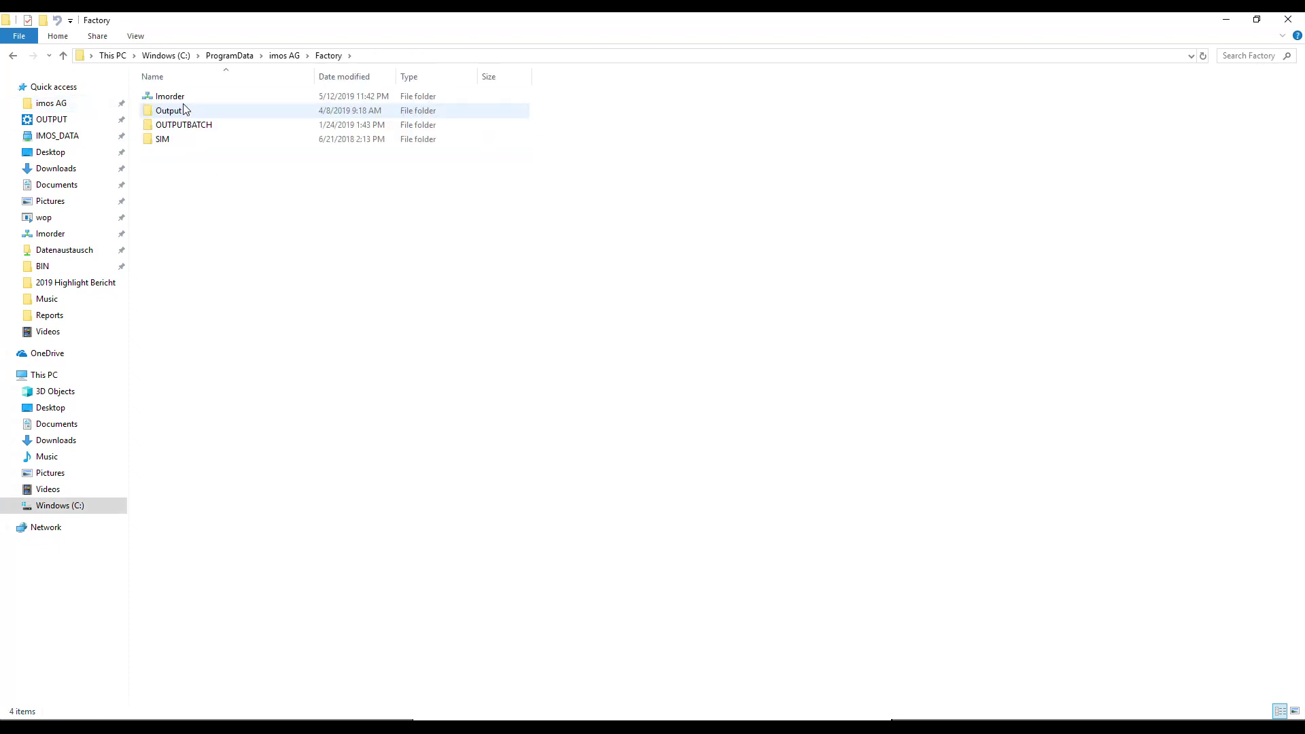
double_click(180, 99)
double_click(181, 100)
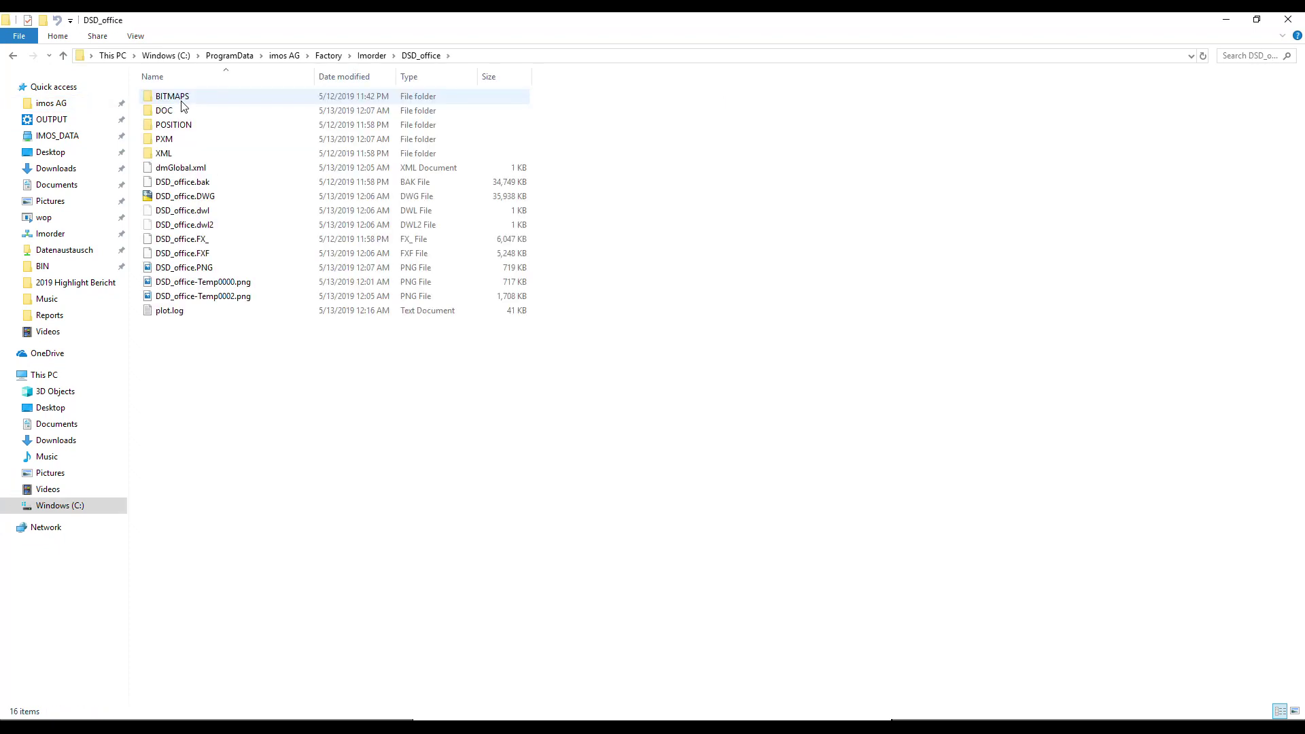
Open PXM > Homag_CENTATEQ_P500 > Homag_Edge_After and launch P500_1013_1.mpr.
left_click(173, 141)
double_click(173, 142)
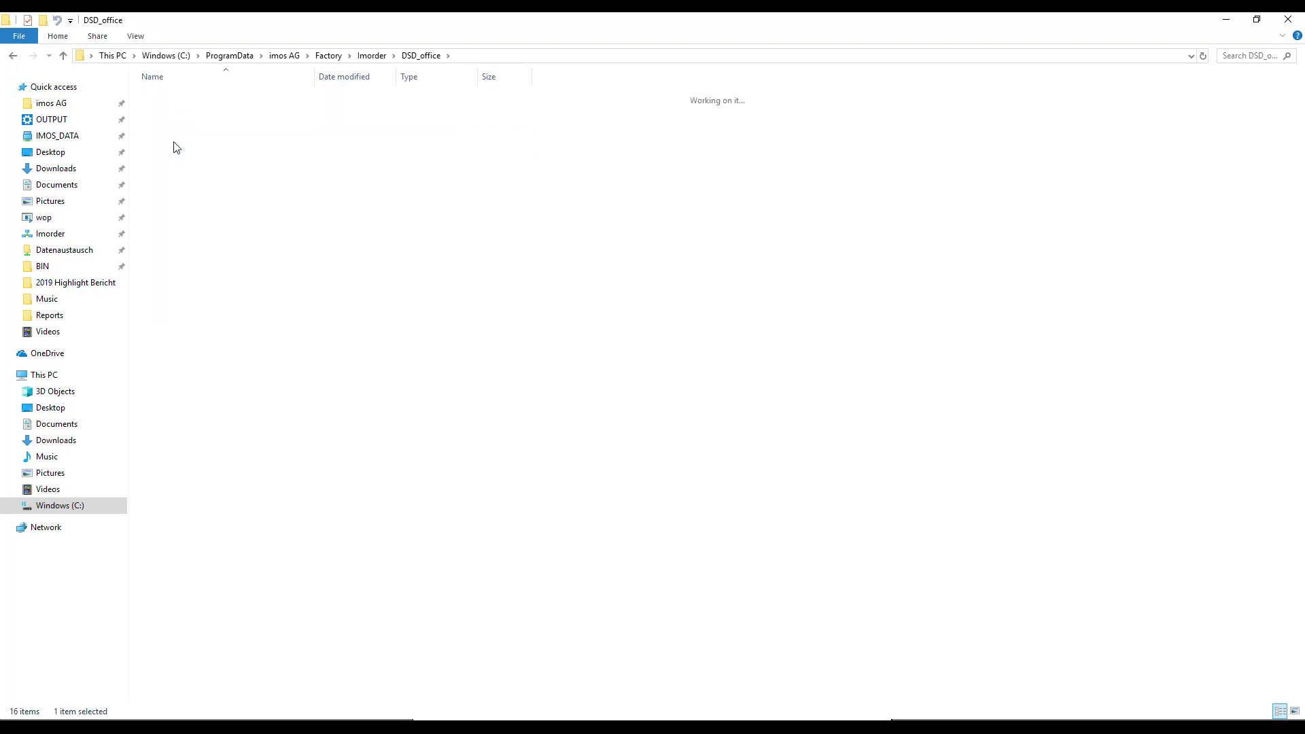
left_click(174, 116)
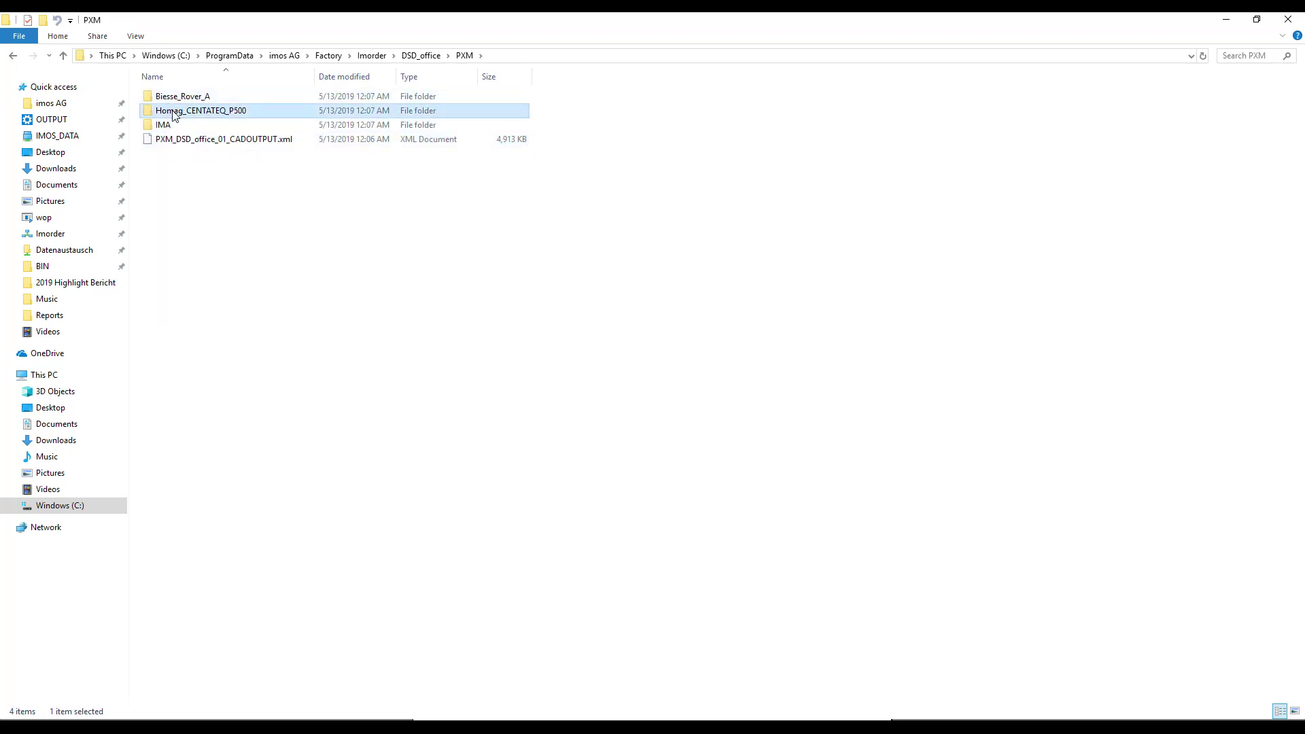
double_click(173, 116)
double_click(174, 100)
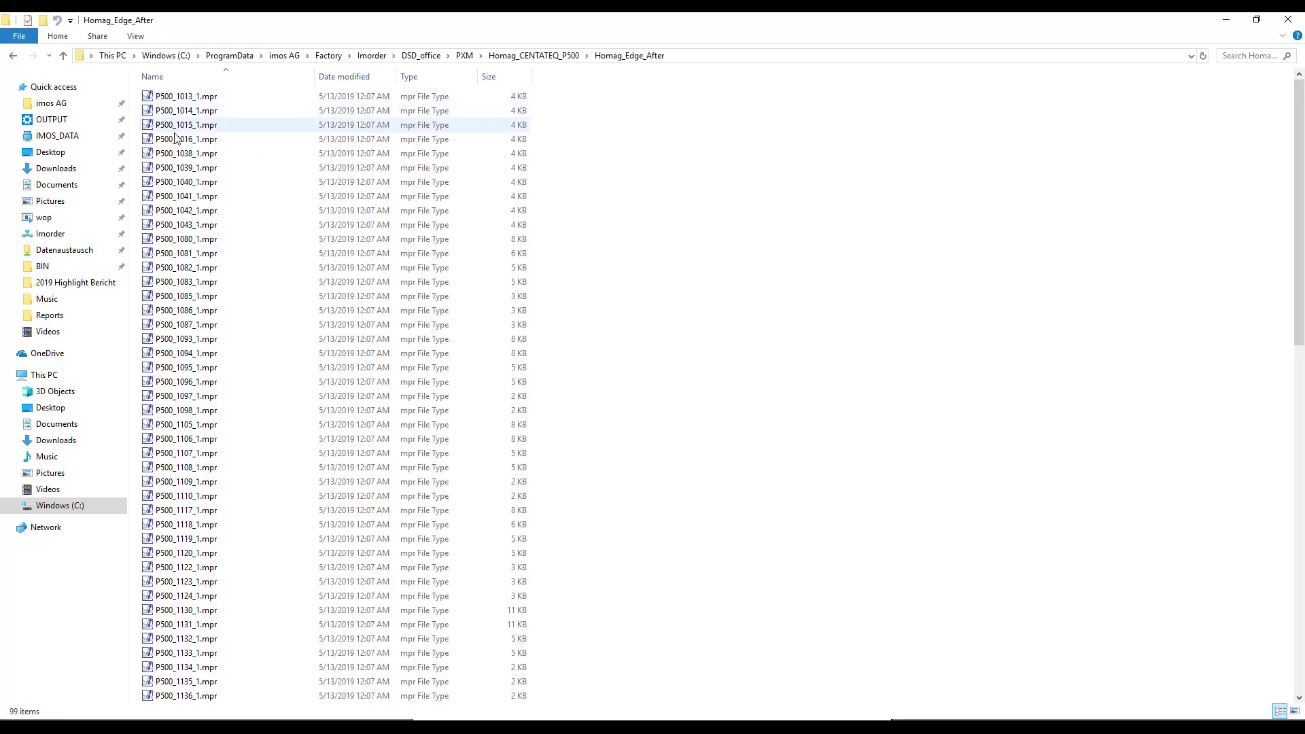
double_click(175, 96)
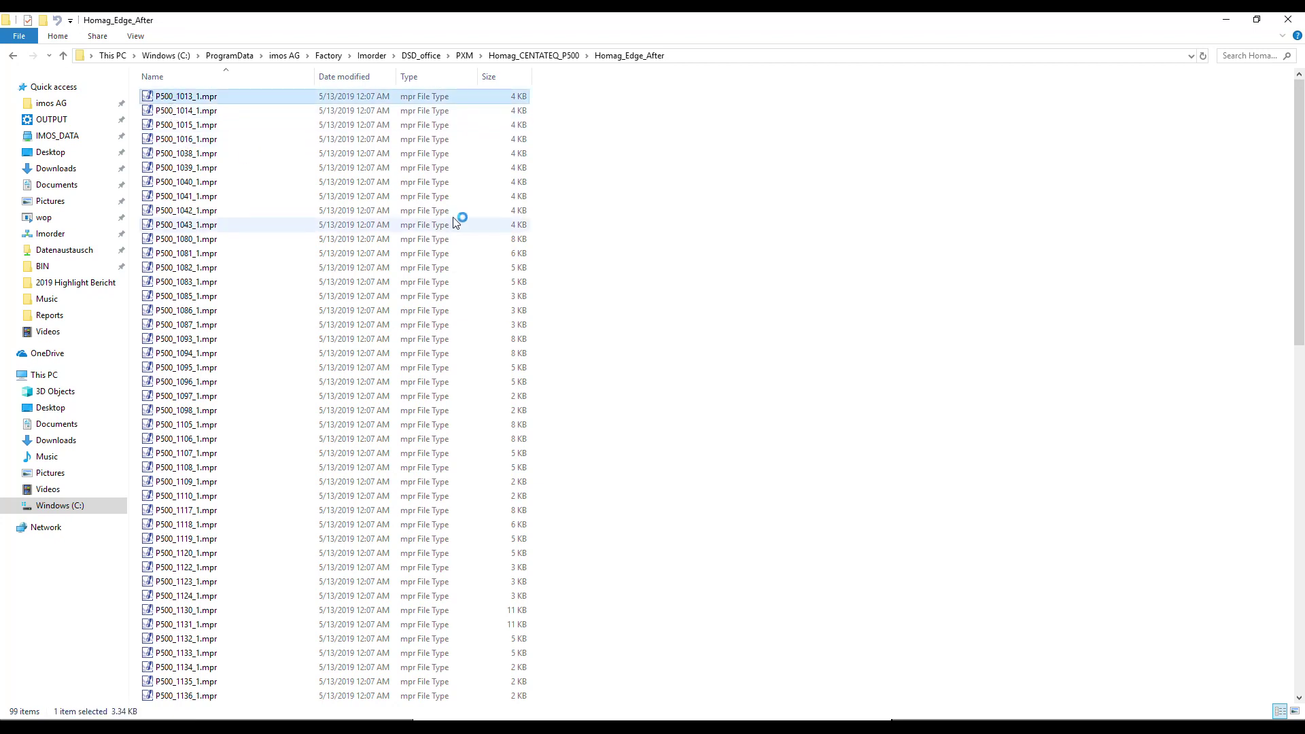